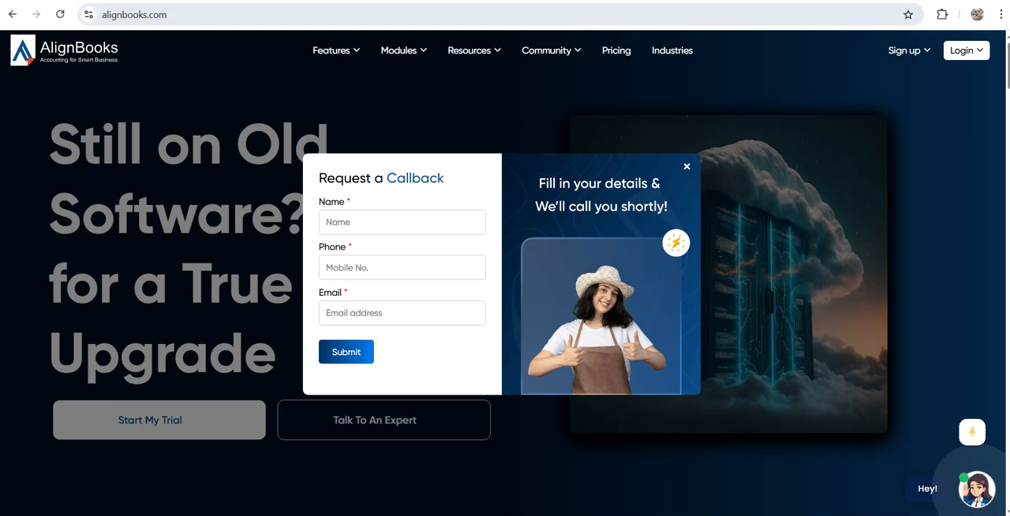
Load alignbooks.com and open the new-user registration form
{"action": "left_click", "coordinate": [135, 15]}
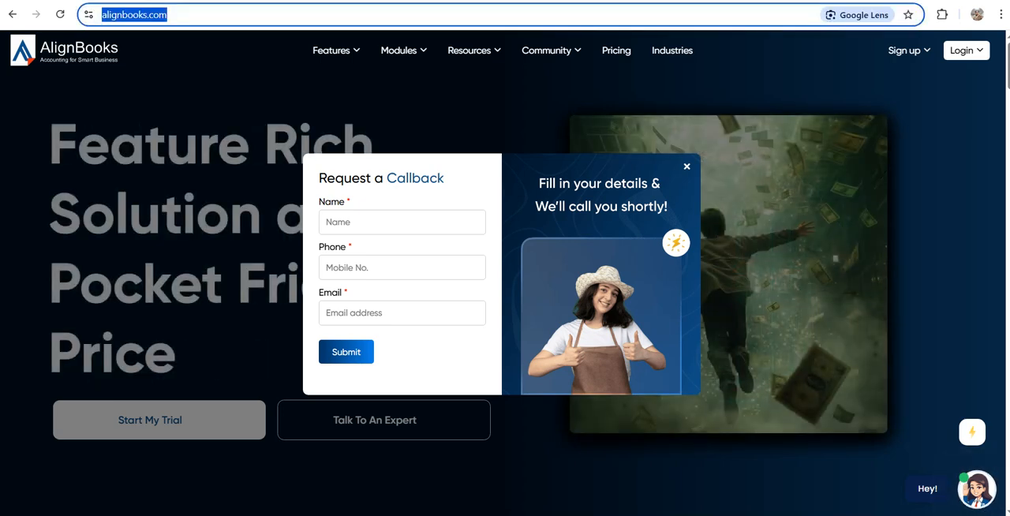
{"action": "type", "text": "align"}
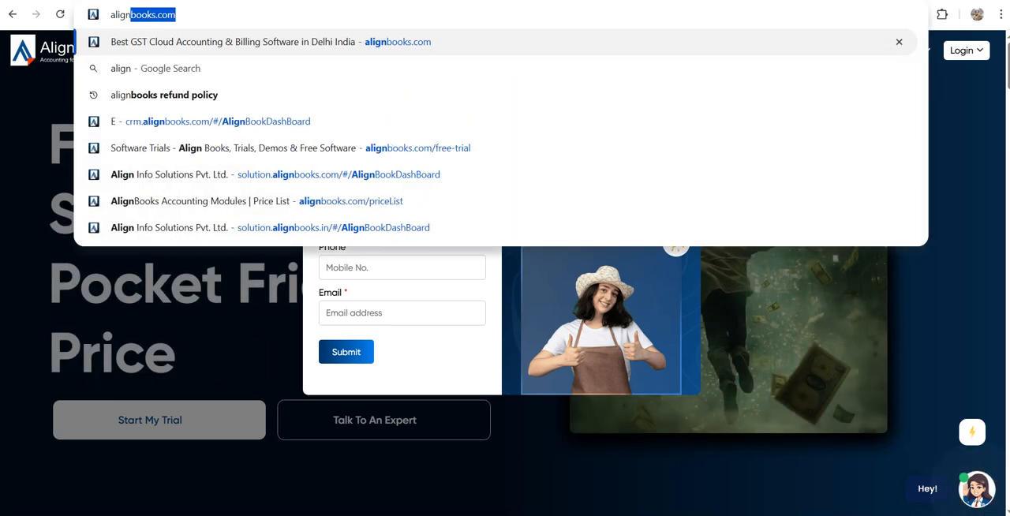
{"action": "key", "text": "BackSpace"}
{"action": "type", "text": "b"}
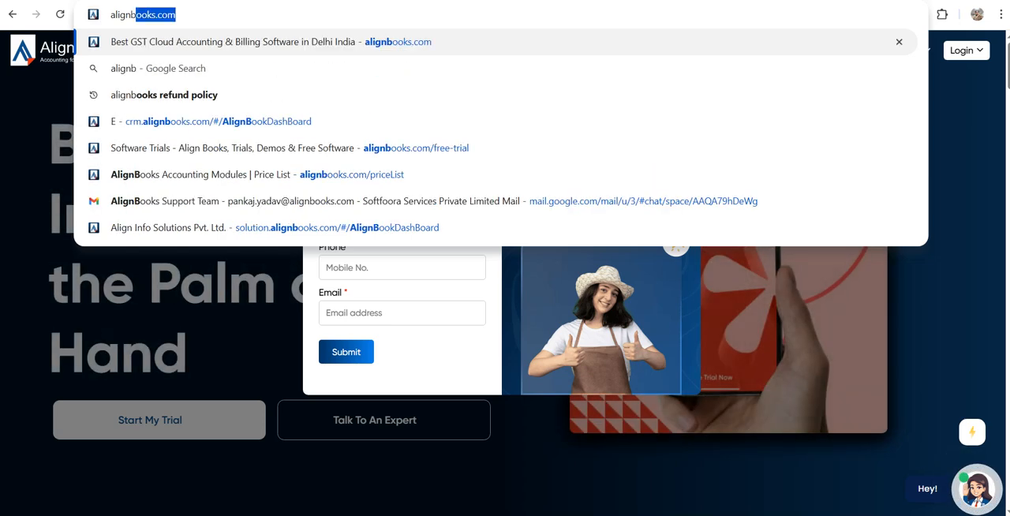
{"action": "type", "text": "ooks"}
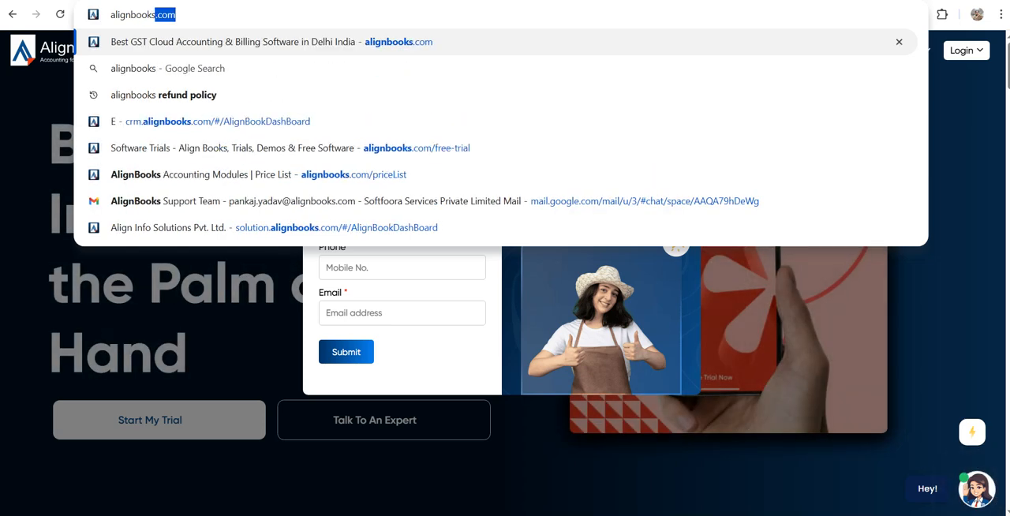
{"action": "key", "text": "Return"}
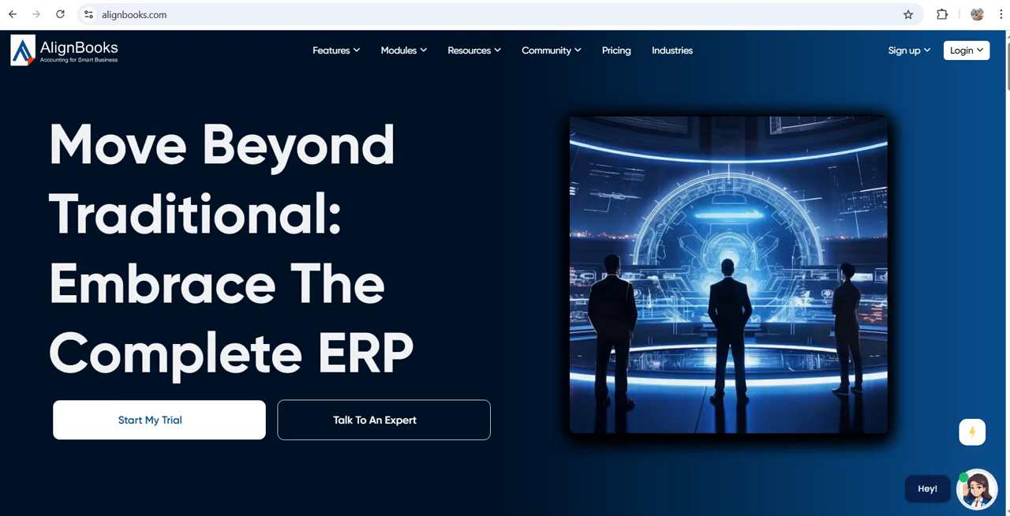
{"action": "mouse_move", "coordinate": [909, 51]}
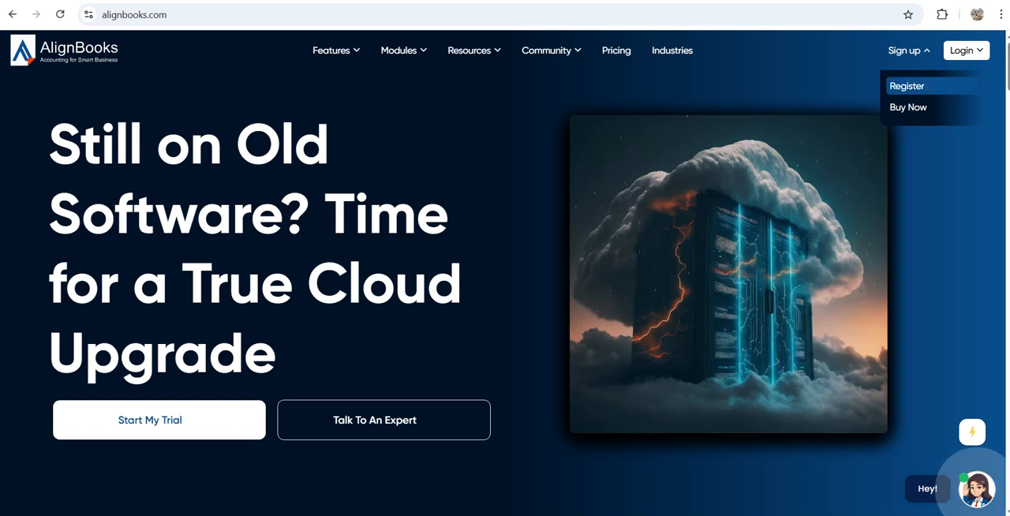
{"action": "left_click", "coordinate": [907, 86]}
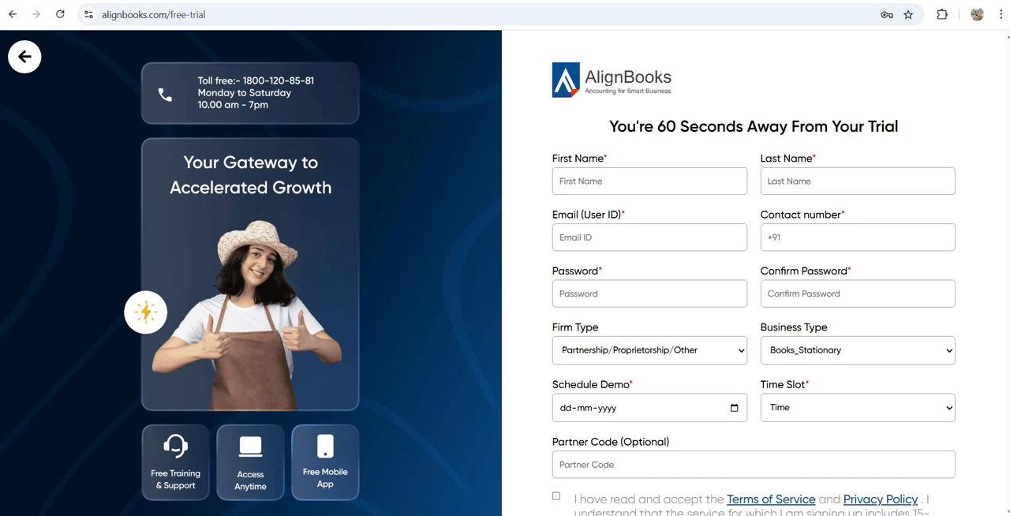
Enter the registrant's first name and last name in the trial form
{"action": "left_click", "coordinate": [649, 182]}
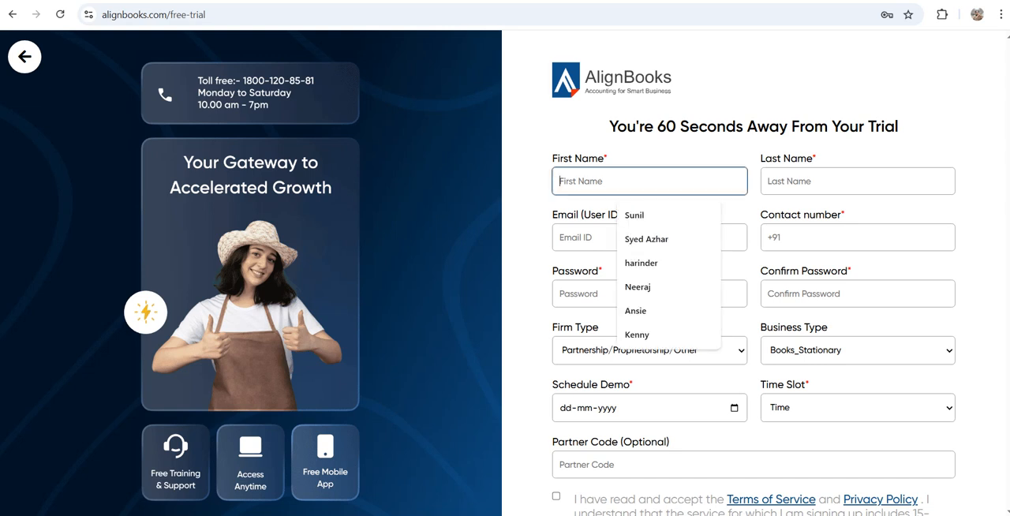
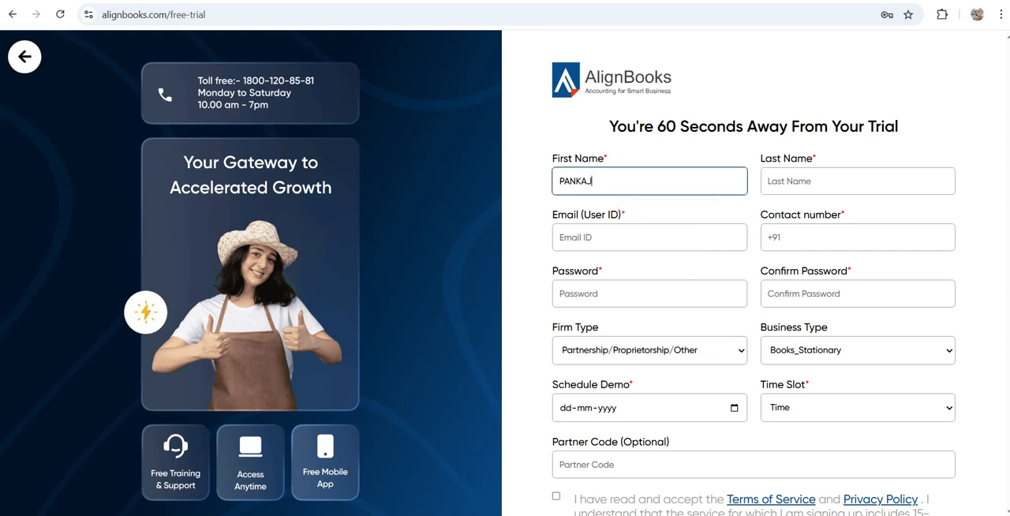
{"action": "key", "text": "Tab"}
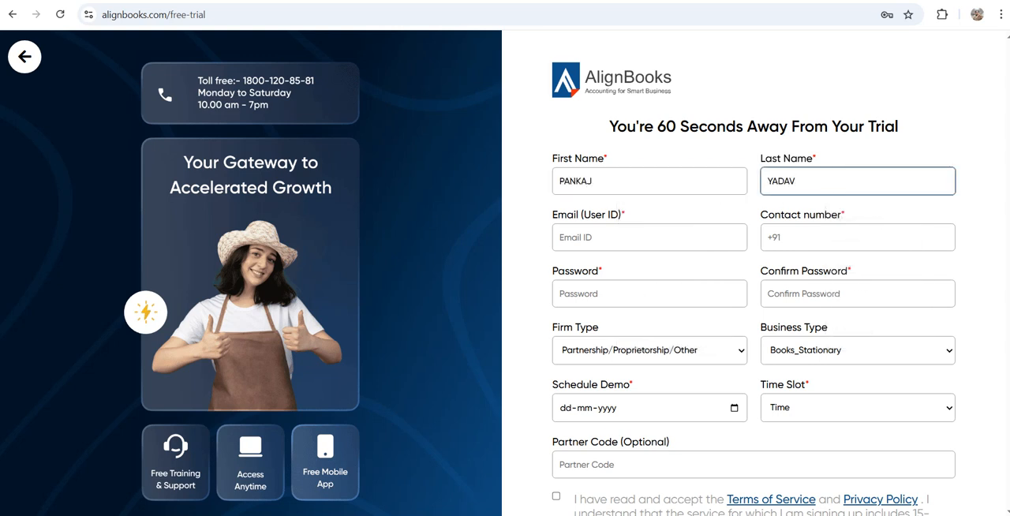
Enter the registrant's e-mail address as the user ID
{"action": "key", "text": "Tab"}
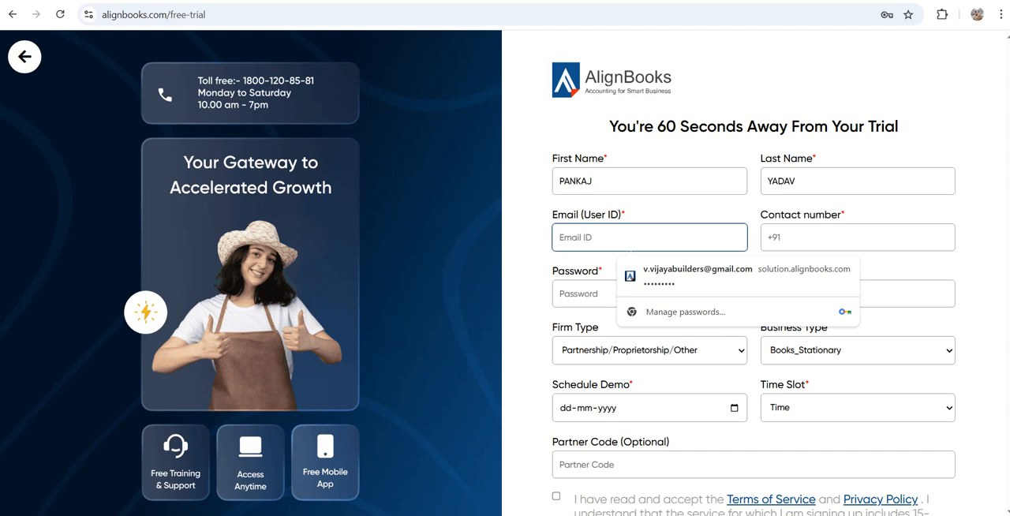
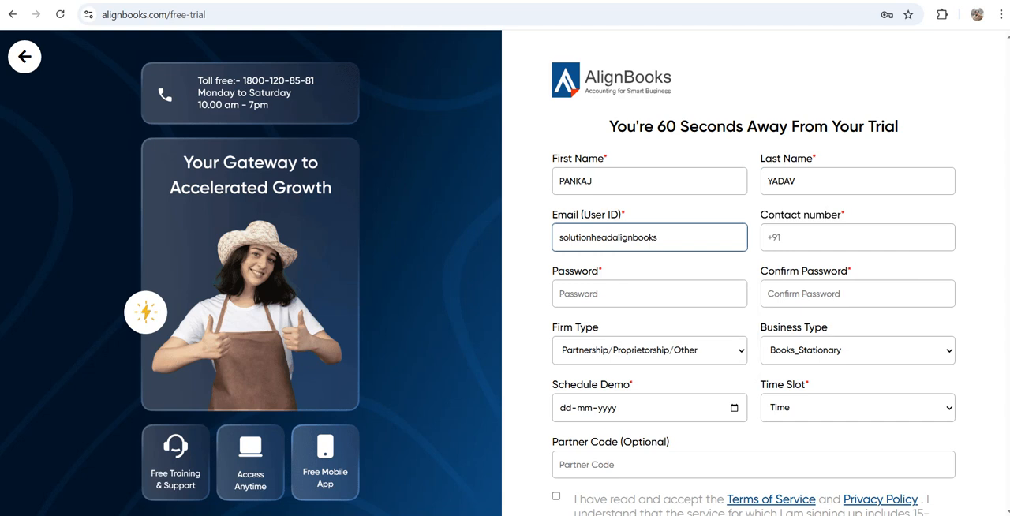
{"action": "key", "text": "ctrl+shift+Left"}
{"action": "key", "text": "ctrl+shift+Left"}
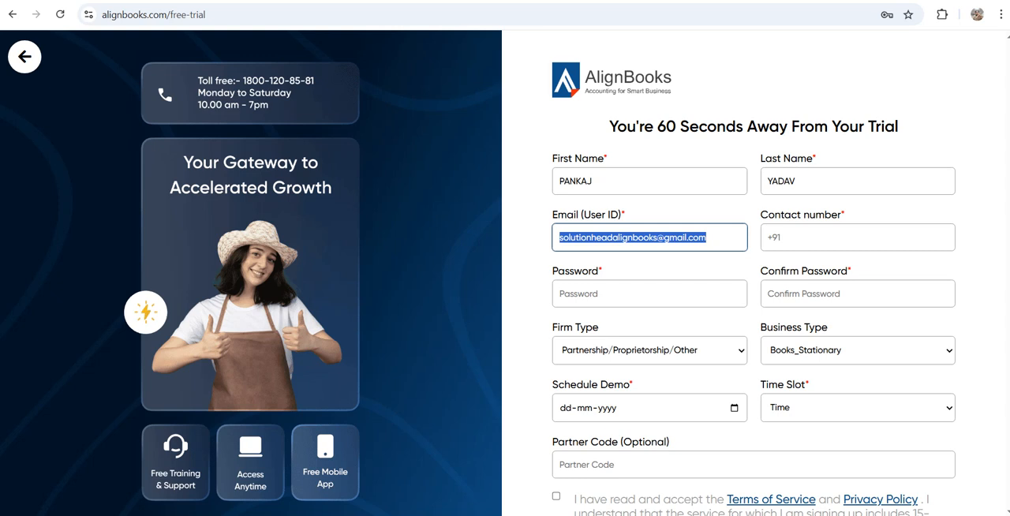
Fill in the registrant's contact number
{"action": "left_click", "coordinate": [858, 237]}
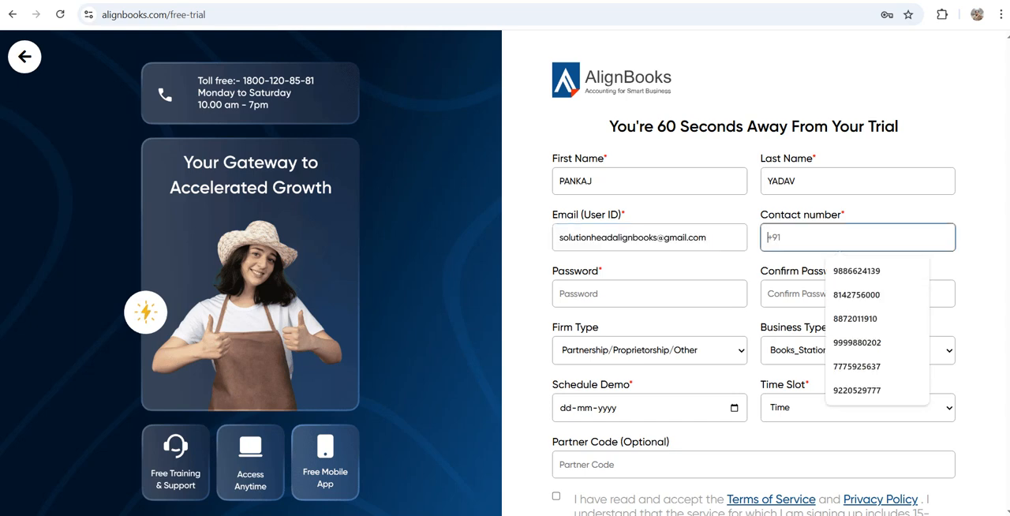
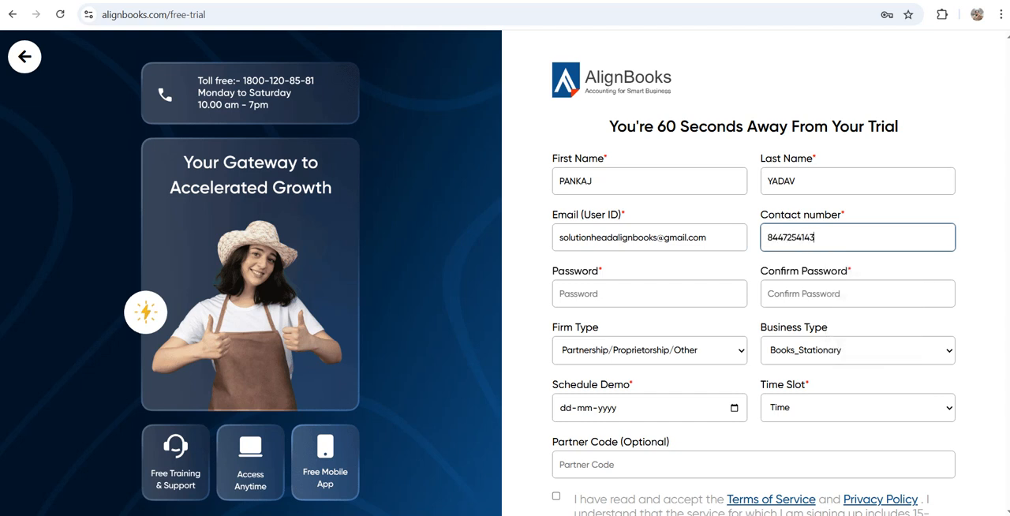
Enter the account password and repeat it in the Confirm Password field
{"action": "left_click", "coordinate": [649, 294]}
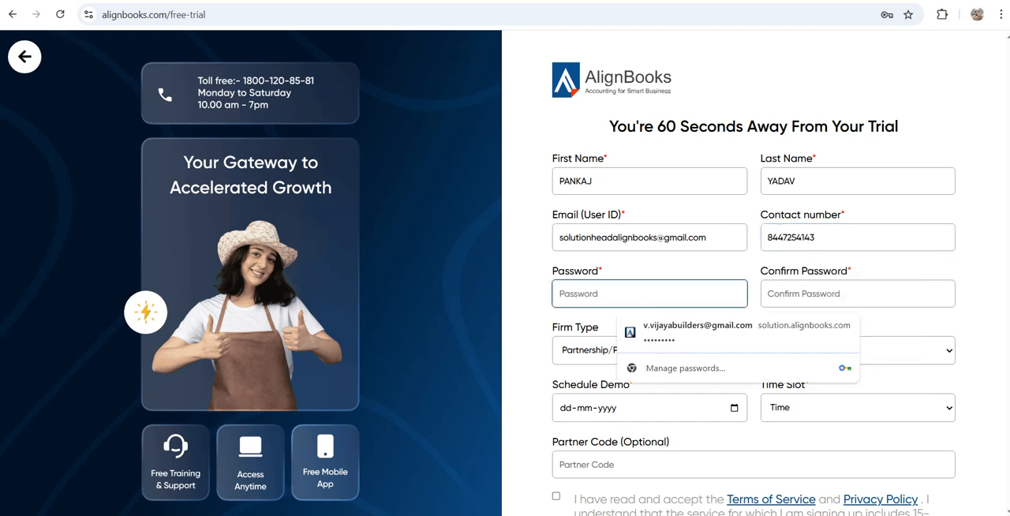
{"action": "type", "text": "••••••"}
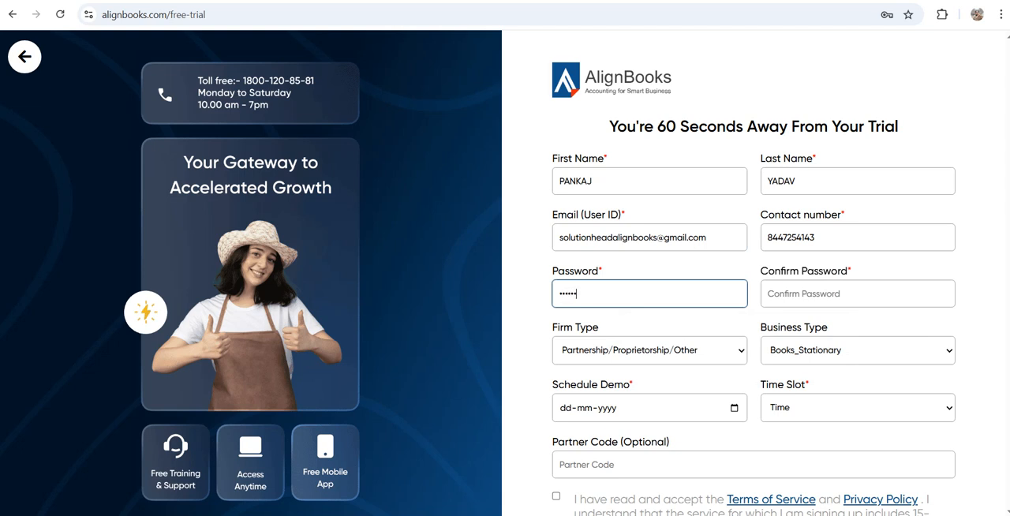
{"action": "left_click", "coordinate": [858, 294]}
{"action": "type", "text": "••••••"}
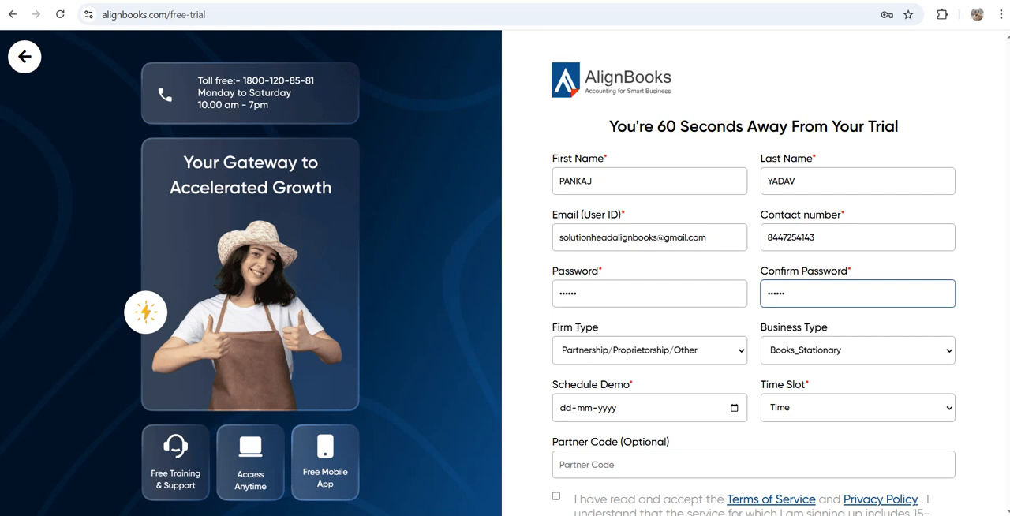
Set the firm type to Limited/Pvt_Ltd/LLP and the business type to Trading_Business
{"action": "left_click", "coordinate": [650, 350]}
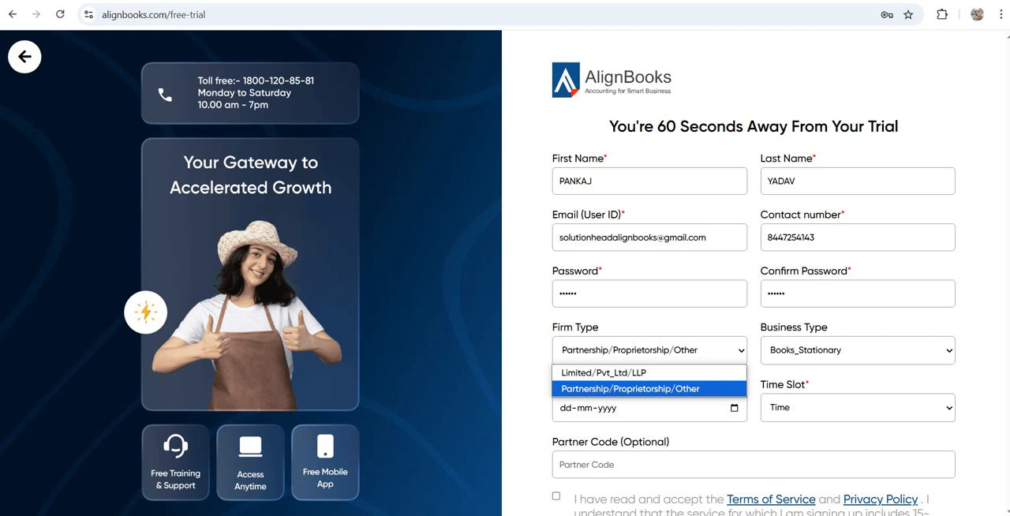
{"action": "left_click", "coordinate": [605, 373]}
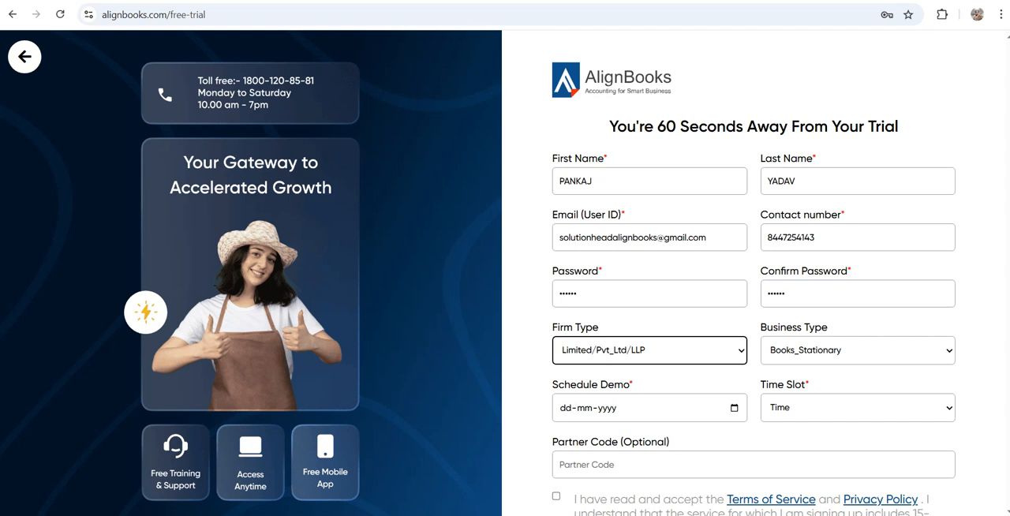
{"action": "left_click", "coordinate": [858, 350]}
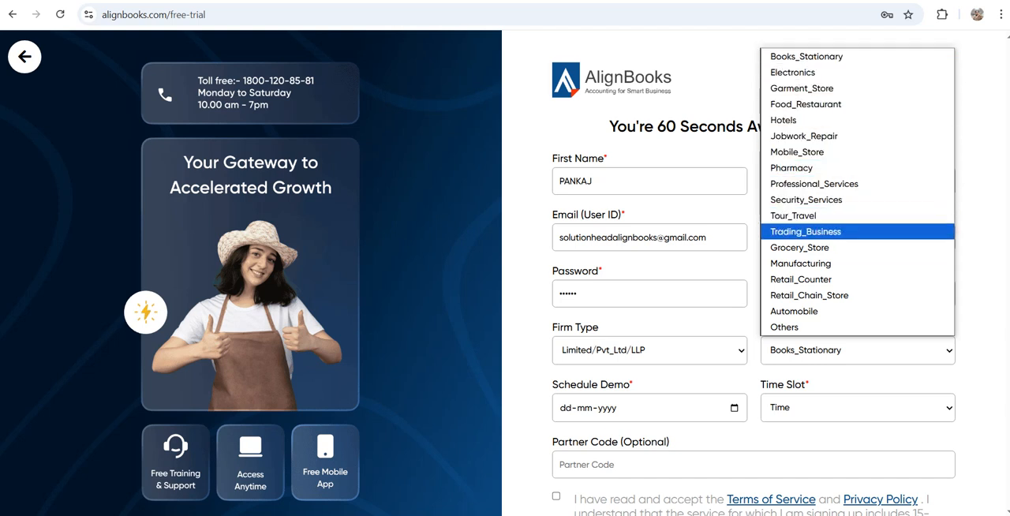
{"action": "left_click", "coordinate": [806, 232]}
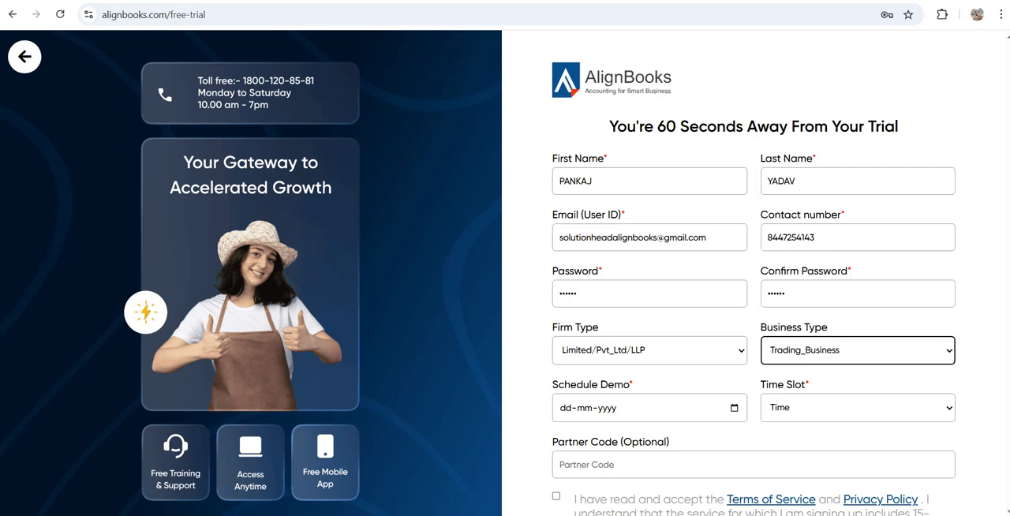
Schedule the demo for 18-04-2025 in the 02PM - 03PM time slot
{"action": "scroll", "coordinate": [756, 316], "scroll_direction": "down", "scroll_amount": 1}
{"action": "left_click", "coordinate": [733, 341]}
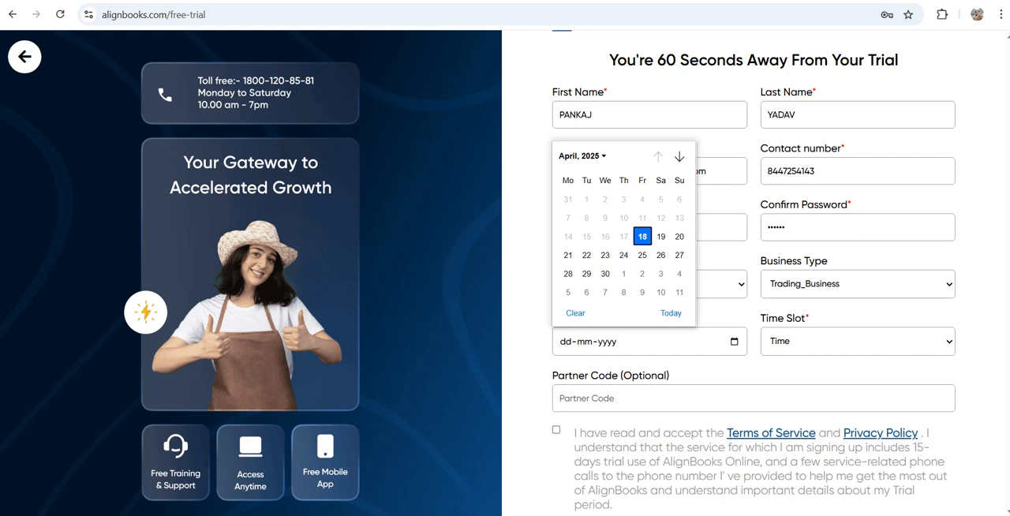
{"action": "left_click", "coordinate": [643, 237]}
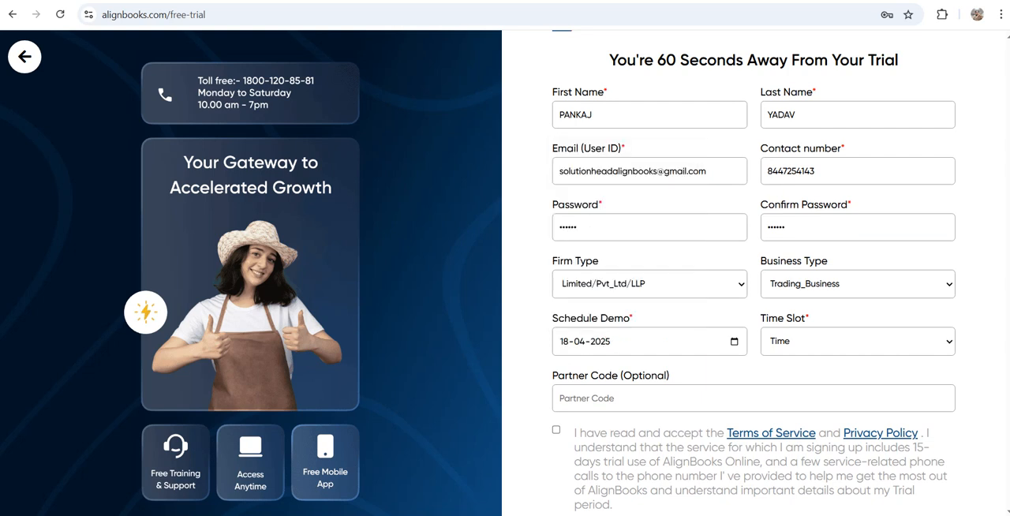
{"action": "left_click", "coordinate": [858, 342]}
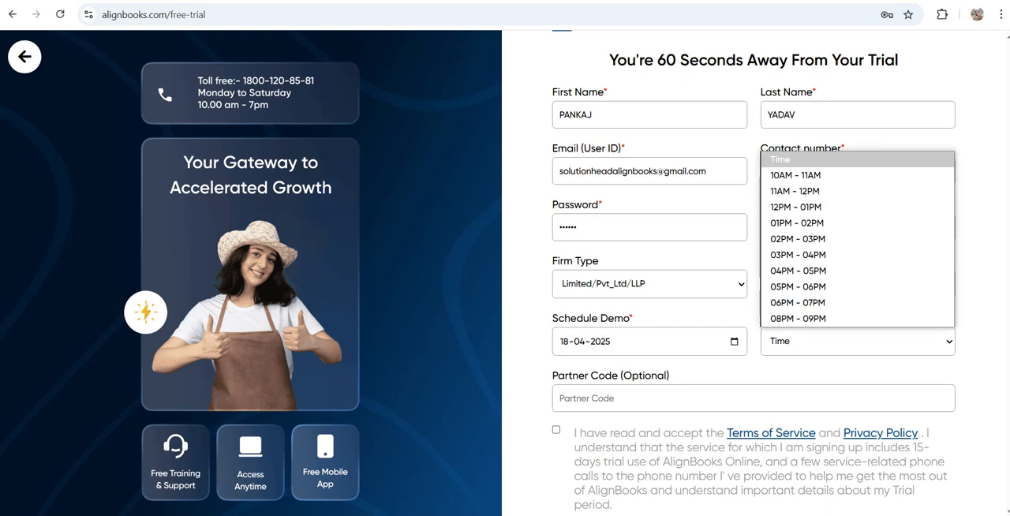
{"action": "left_click", "coordinate": [813, 238]}
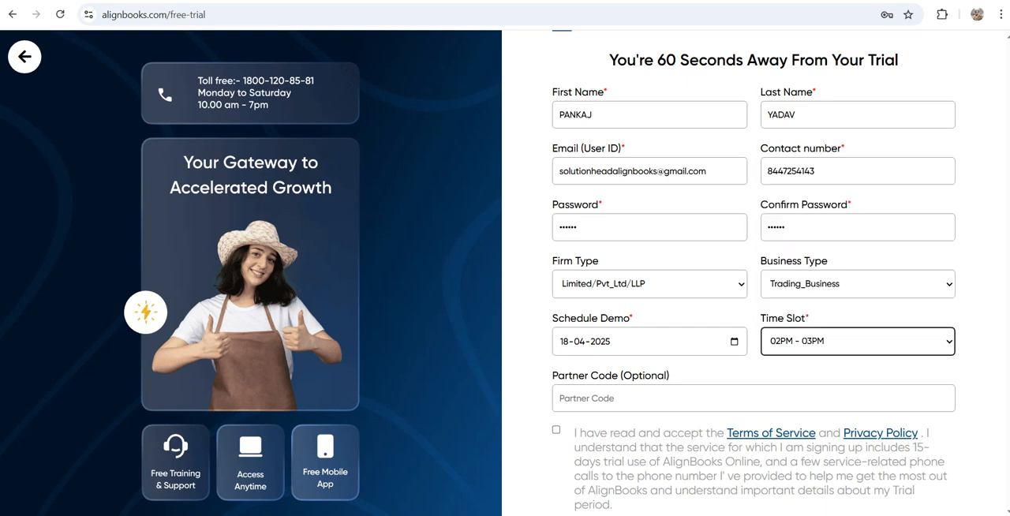
Accept the Terms of Service and Privacy Policy with the partner code left blank, and submit the trial registration
{"action": "scroll", "coordinate": [753, 315], "scroll_direction": "down", "scroll_amount": 2}
{"action": "left_click", "coordinate": [694, 318]}
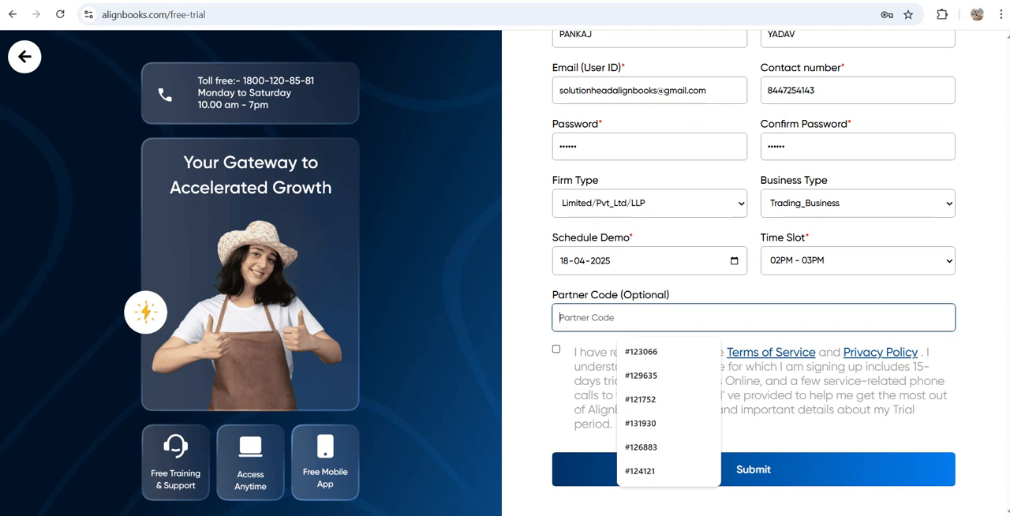
{"action": "left_click", "coordinate": [556, 349]}
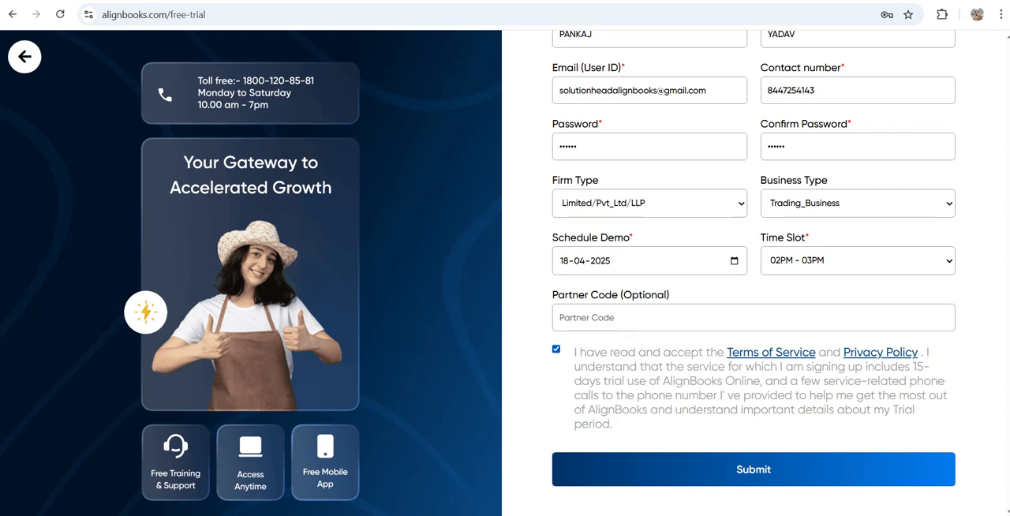
{"action": "left_click", "coordinate": [754, 469]}
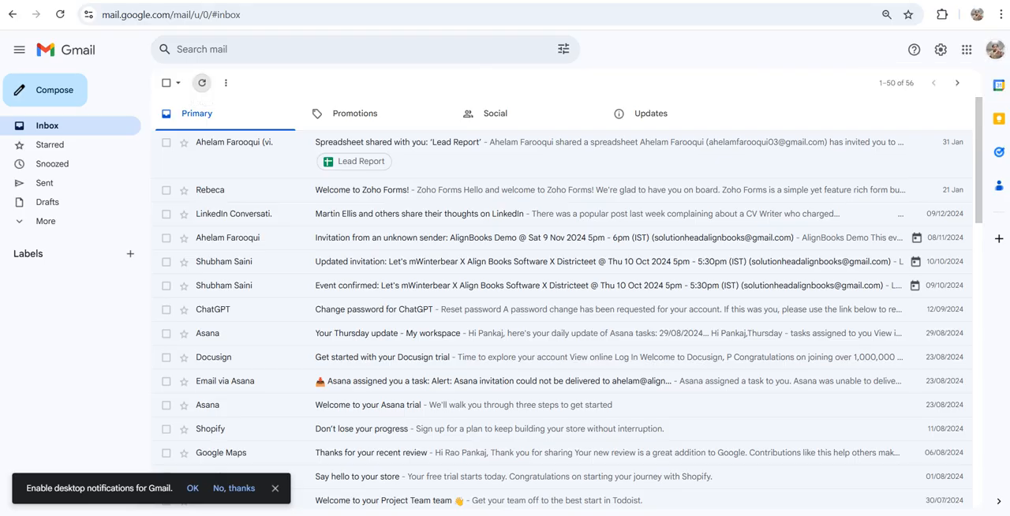
In the refreshed Gmail inbox, open the AlignBooks Subscription Verification e-mail and accept the registration
{"action": "left_click", "coordinate": [202, 82]}
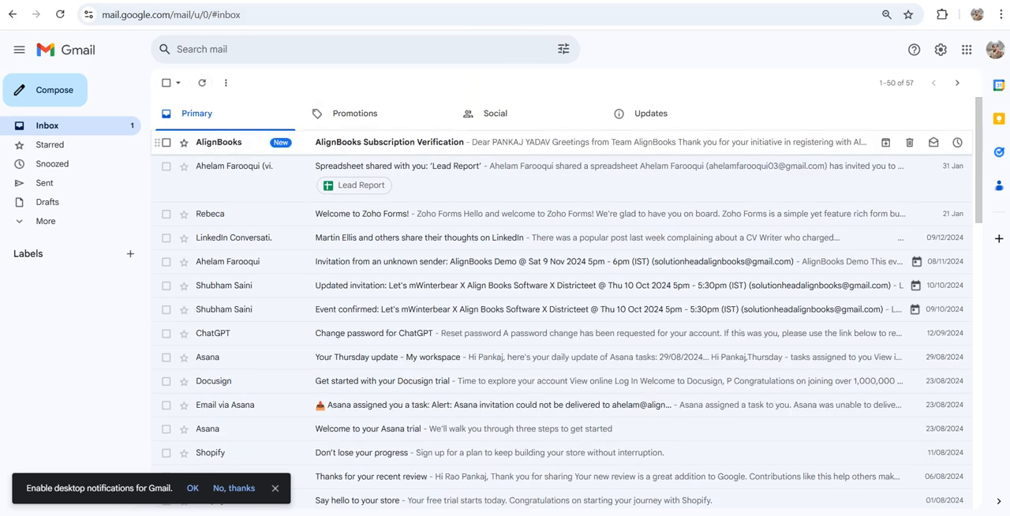
{"action": "left_click", "coordinate": [389, 142]}
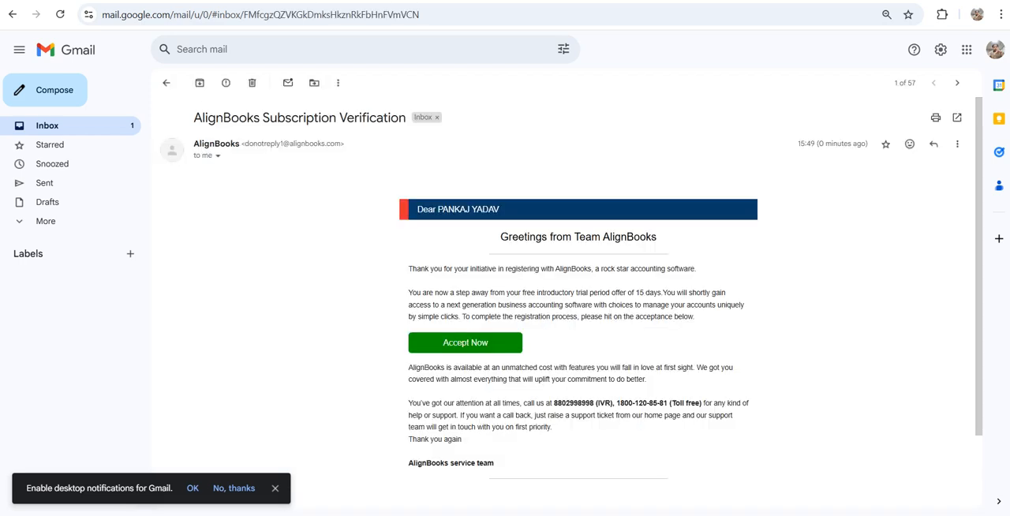
{"action": "scroll", "coordinate": [578, 315], "scroll_direction": "down", "scroll_amount": 1}
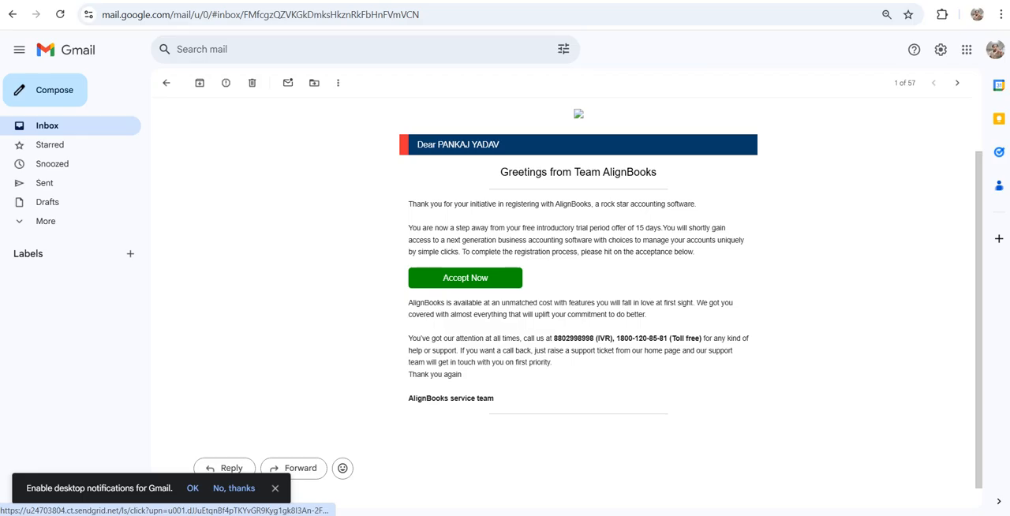
{"action": "left_click", "coordinate": [465, 277]}
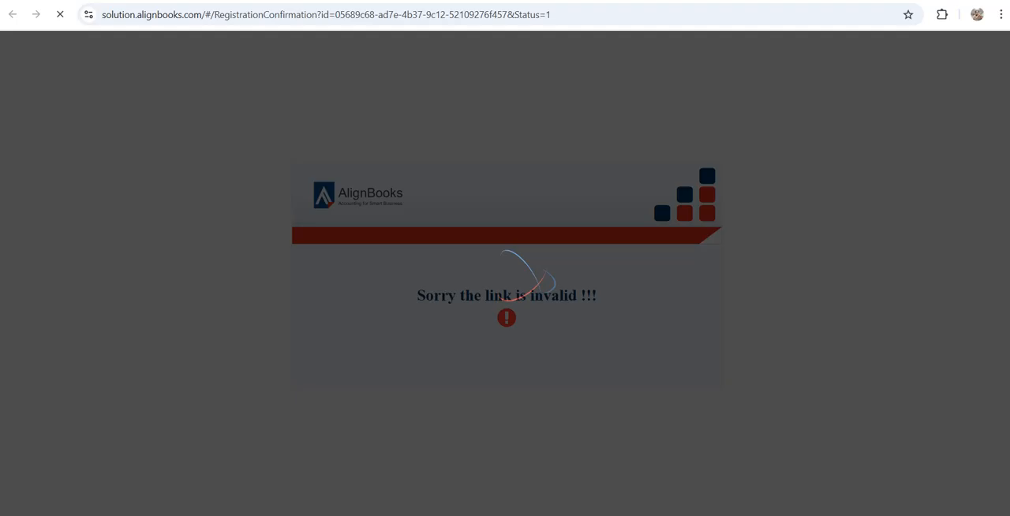
Open the alignbooks.com website in a new browser tab and go to the Alignbooks Online login page
{"action": "key", "text": "ctrl+t"}
{"action": "left_click", "coordinate": [410, 14]}
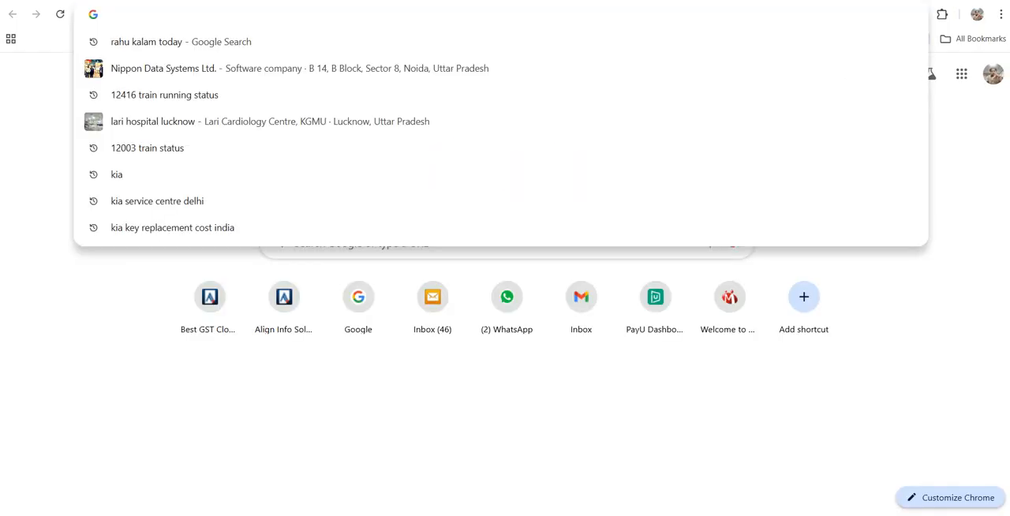
{"action": "type", "text": "alignbooks.com"}
{"action": "key", "text": "Return"}
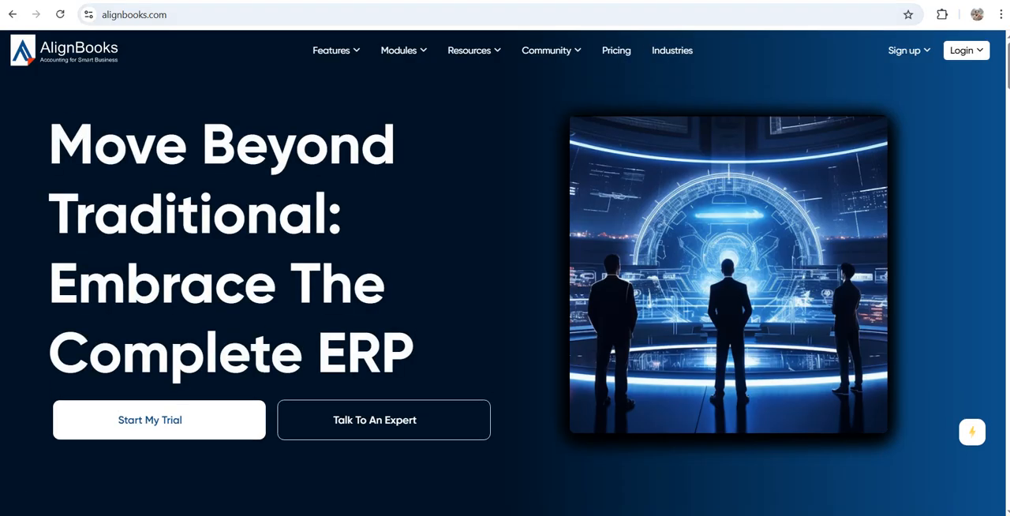
{"action": "mouse_move", "coordinate": [967, 50]}
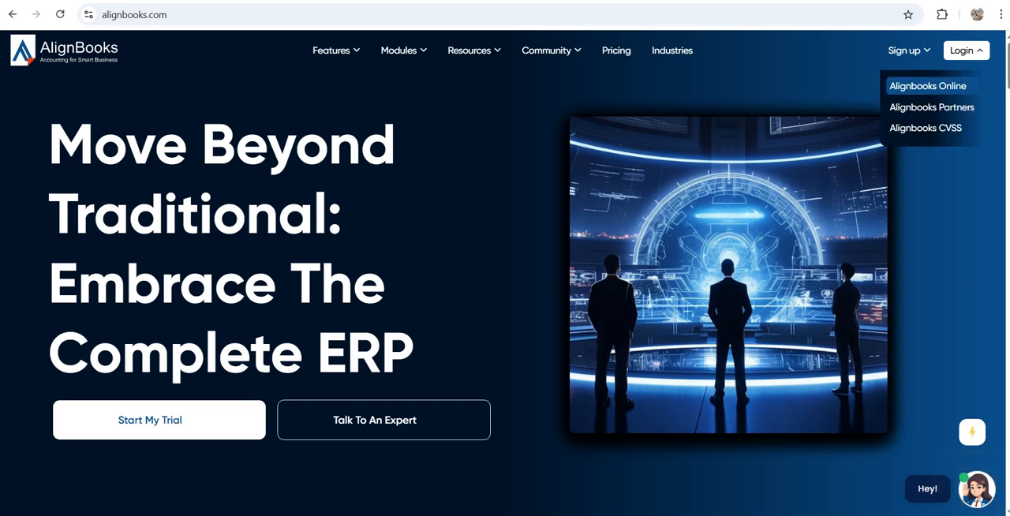
{"action": "left_click", "coordinate": [927, 86]}
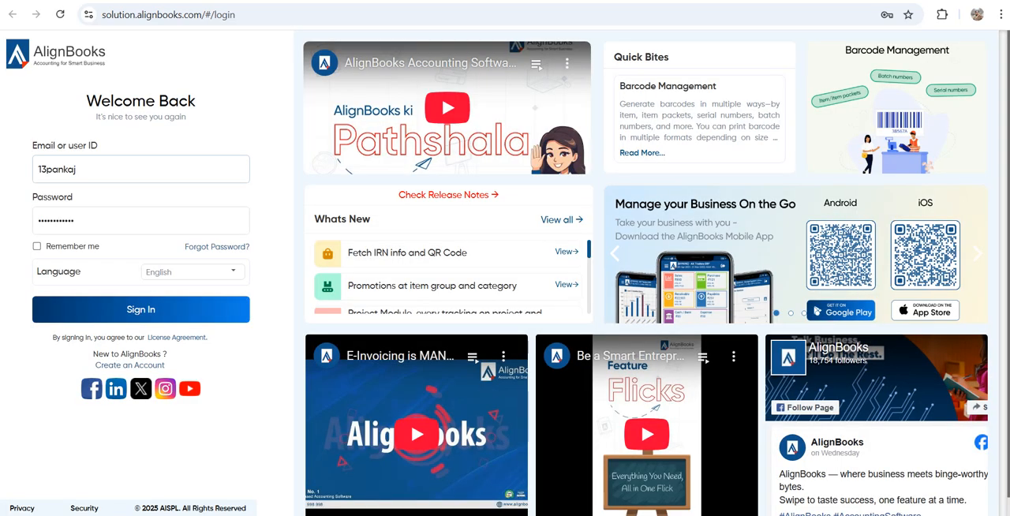
Replace the prefilled login credentials with the registered account e-mail and the account password
{"action": "double_click", "coordinate": [57, 169]}
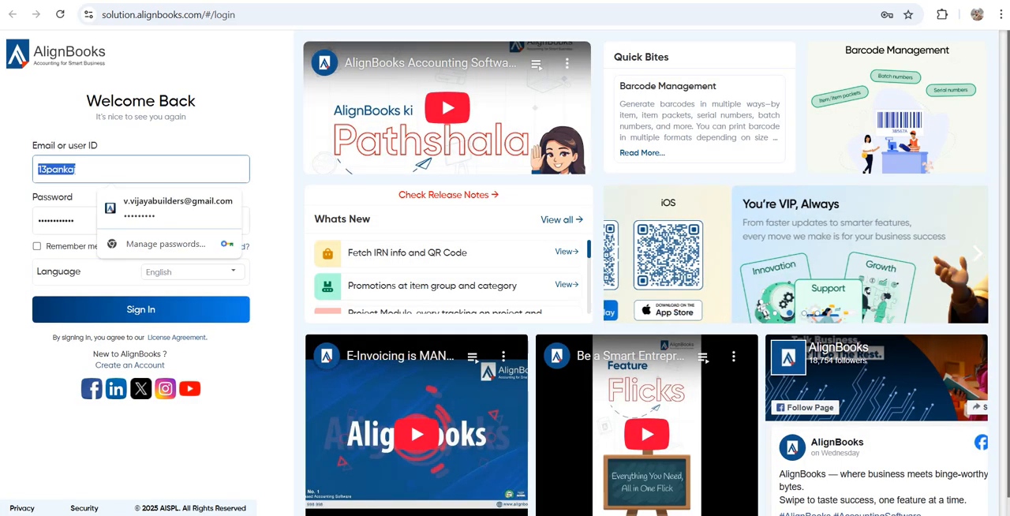
{"action": "key", "text": "BackSpace"}
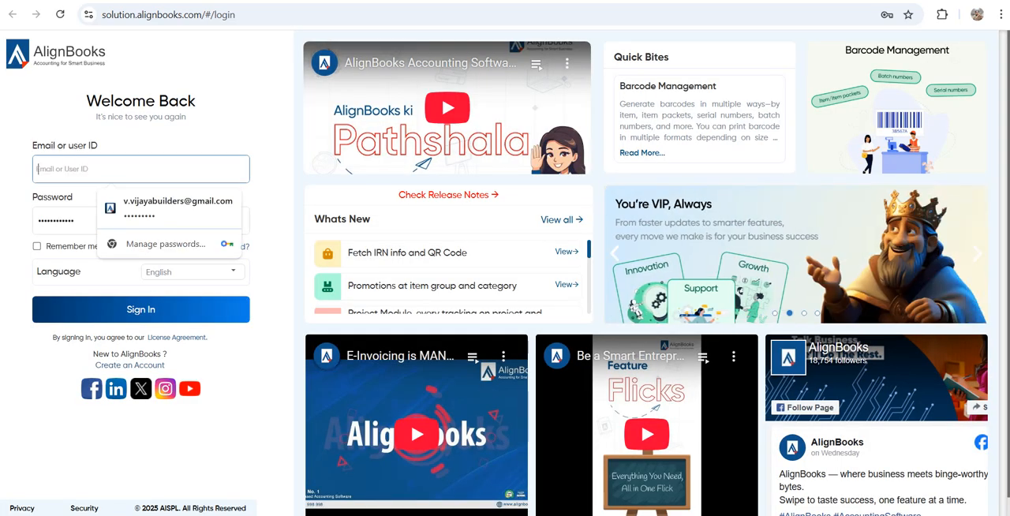
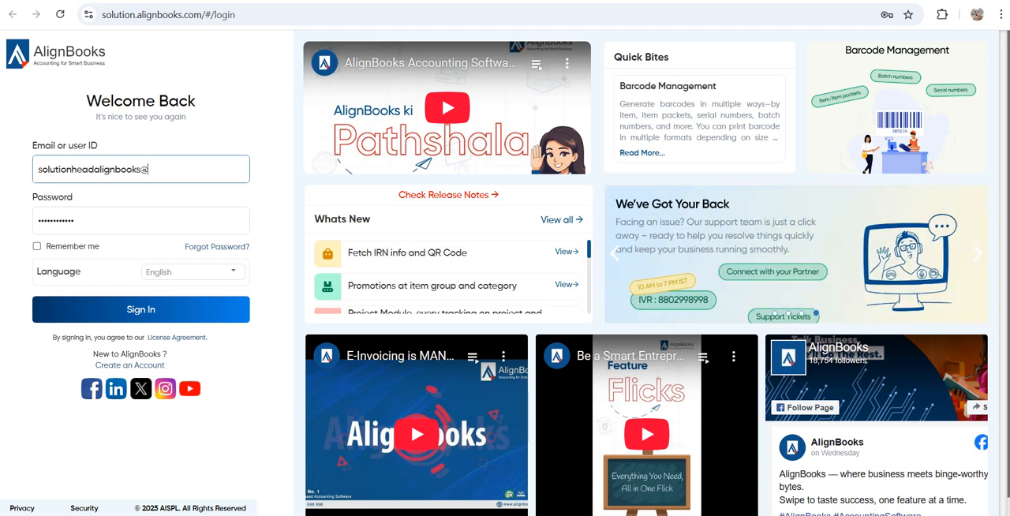
{"action": "key", "text": "Tab"}
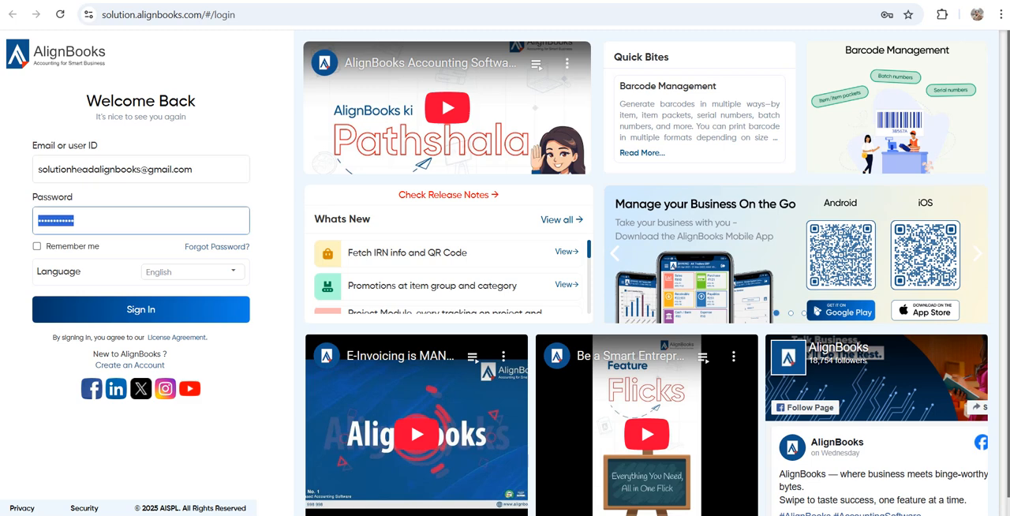
{"action": "key", "text": "BackSpace"}
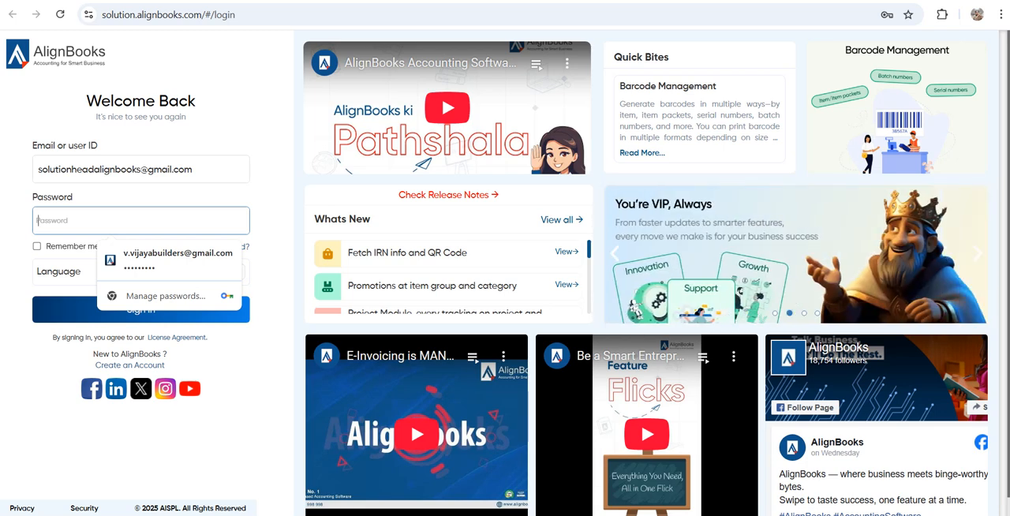
{"action": "type", "text": "••••••"}
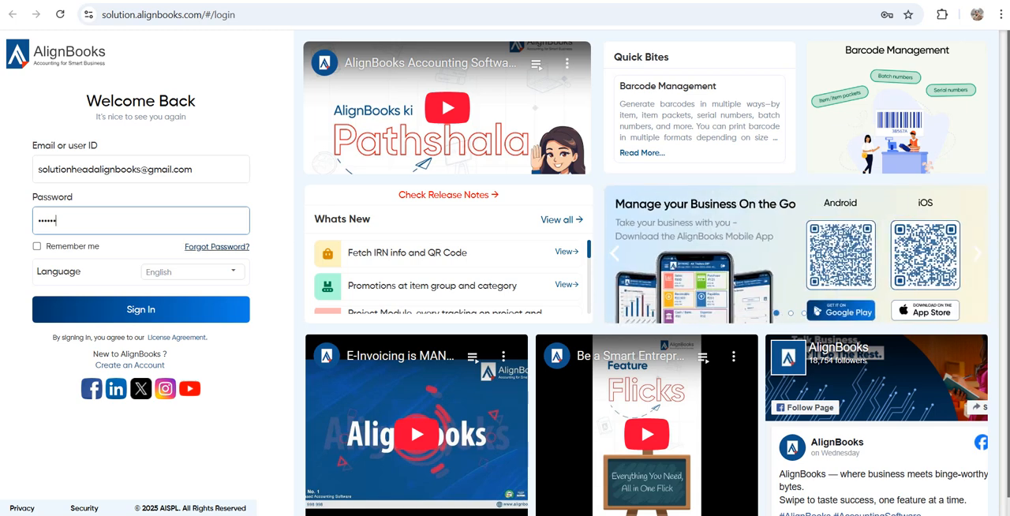
Switch the login page language to Hindi and return it to English
{"action": "left_click", "coordinate": [193, 271]}
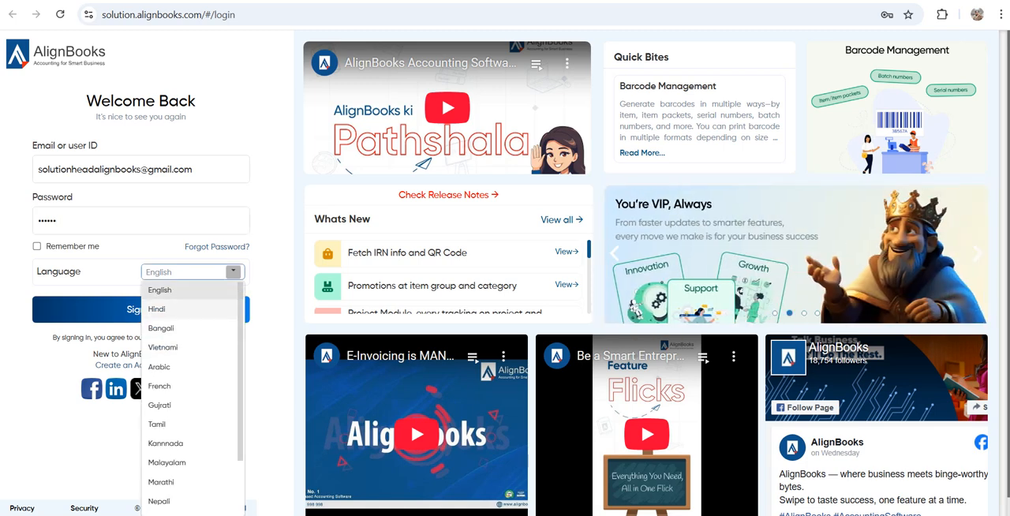
{"action": "left_click", "coordinate": [158, 308]}
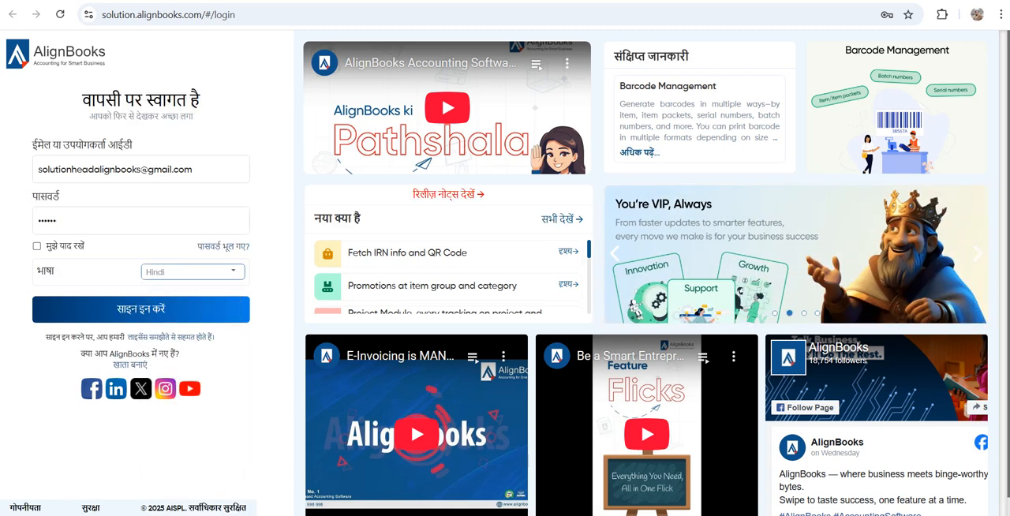
{"action": "left_click", "coordinate": [234, 272]}
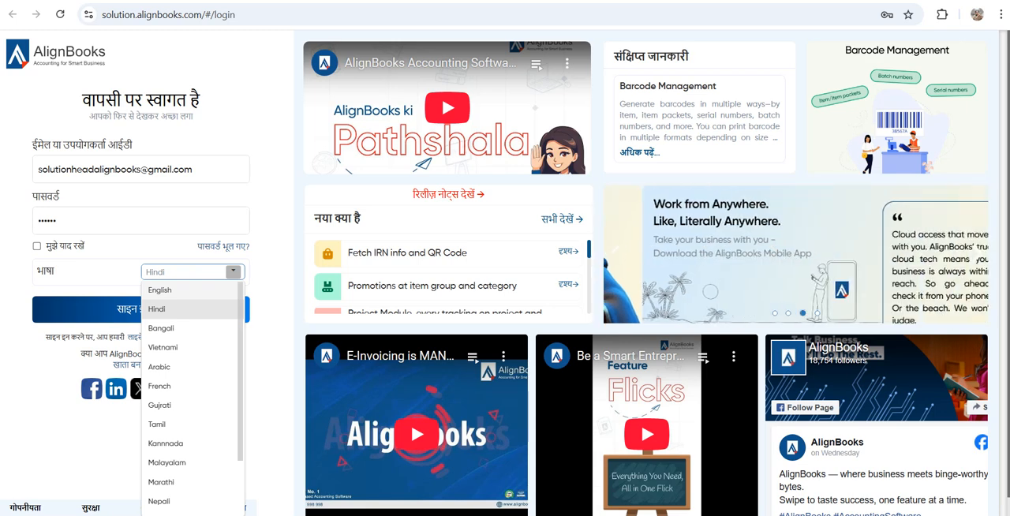
{"action": "left_click", "coordinate": [159, 289]}
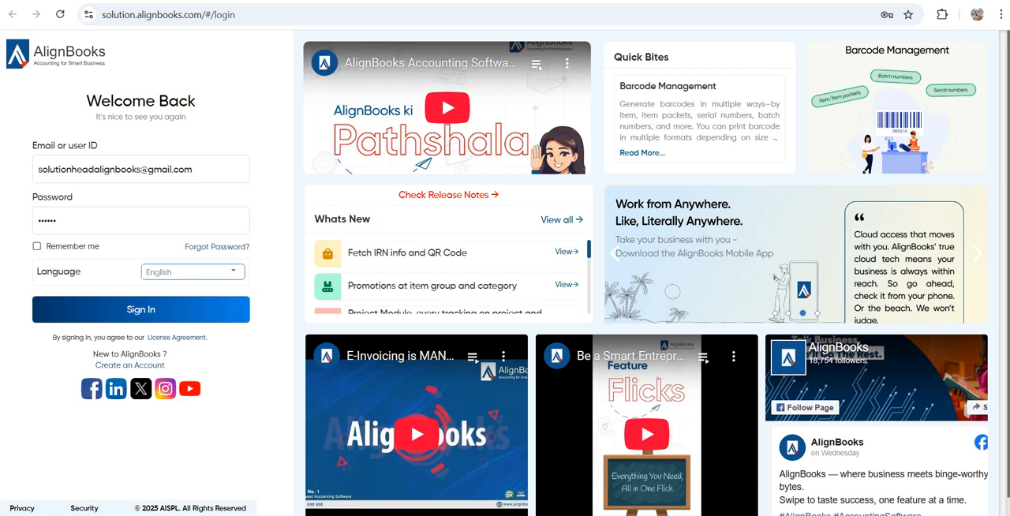
Sign in with Remember me enabled and save the account password in the browser
{"action": "left_click", "coordinate": [37, 246]}
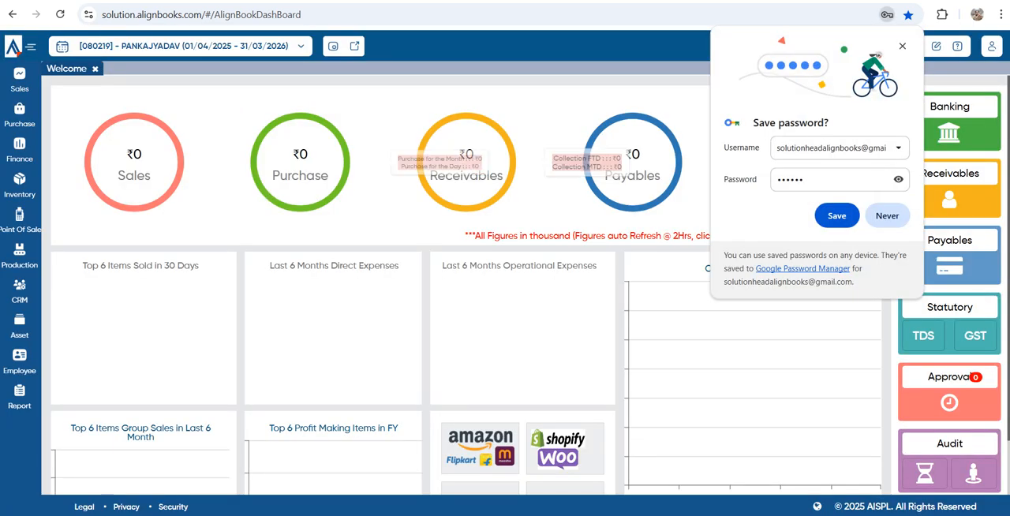
{"action": "left_click", "coordinate": [837, 215]}
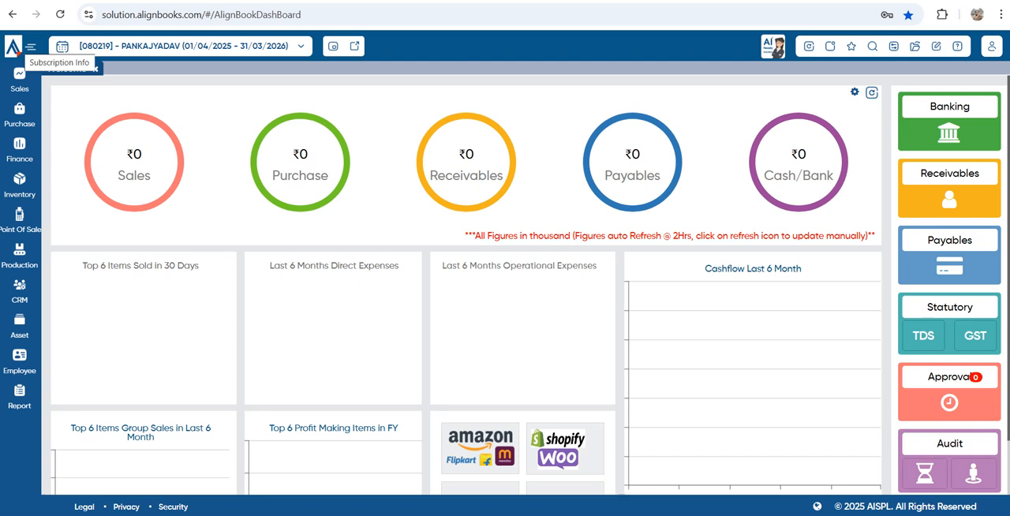
Review the trial's Subscription Info, including license validity and allowed users, and hide and restore the module sidebar
{"action": "left_click", "coordinate": [13, 46]}
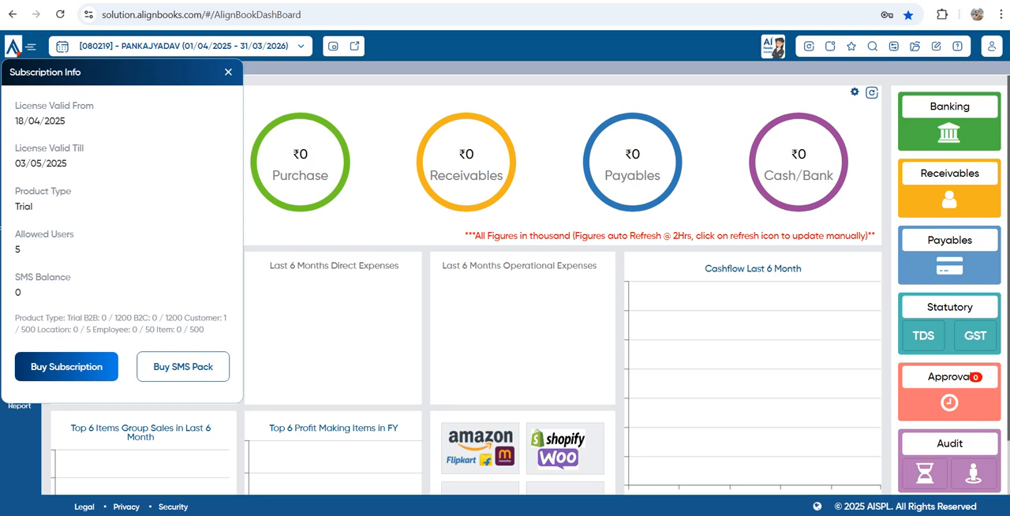
{"action": "double_click", "coordinate": [17, 250]}
{"action": "key", "text": "Escape"}
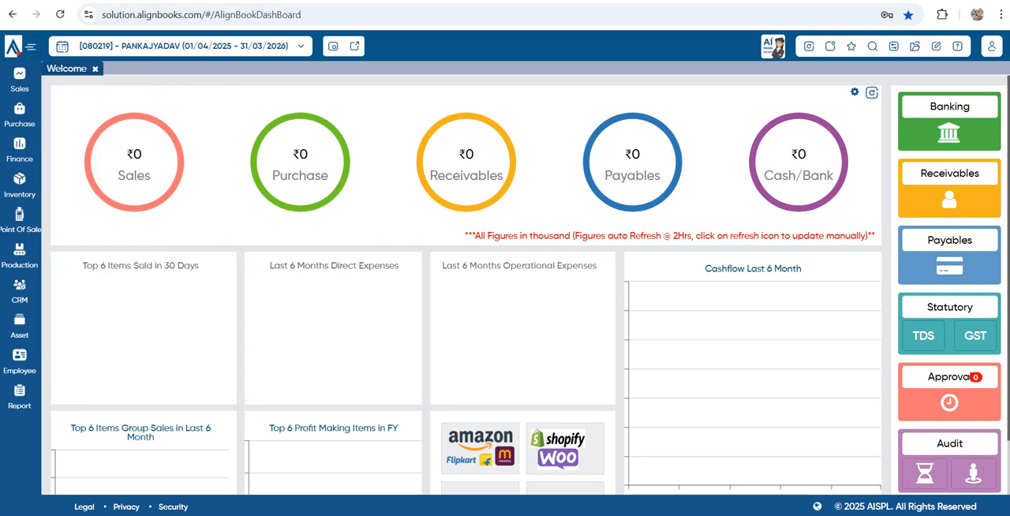
{"action": "left_click", "coordinate": [31, 46]}
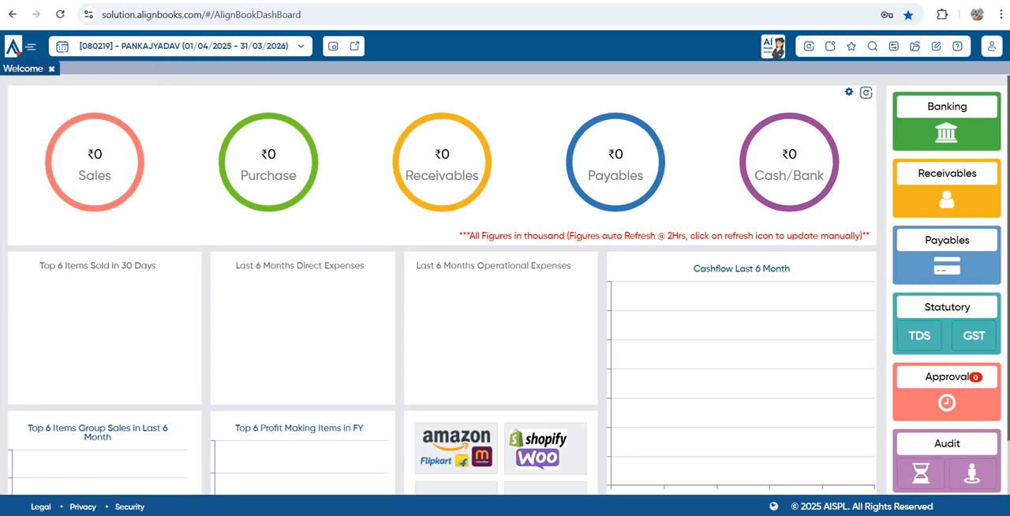
{"action": "left_click", "coordinate": [30, 47]}
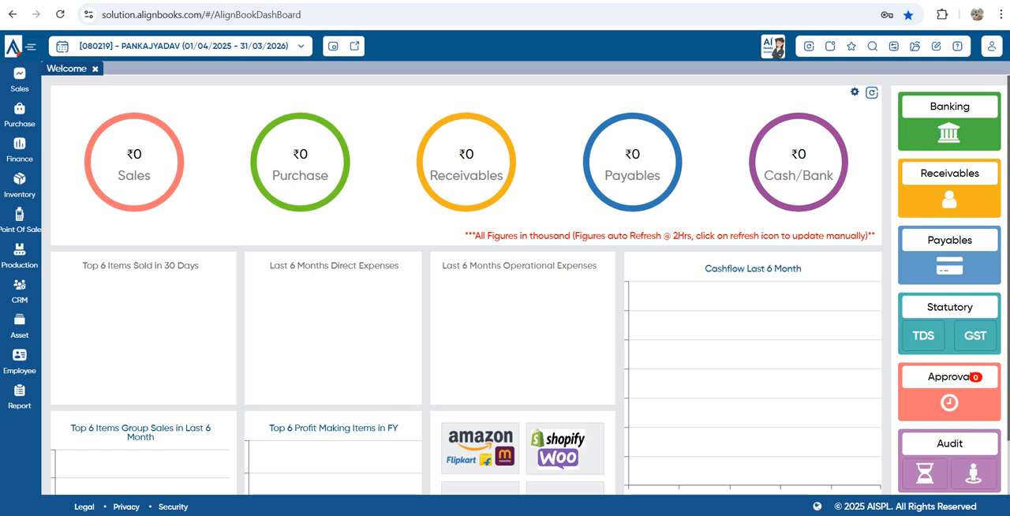
Check the available financial periods and confirm the Financial Period change without selecting a period
{"action": "left_click", "coordinate": [62, 46]}
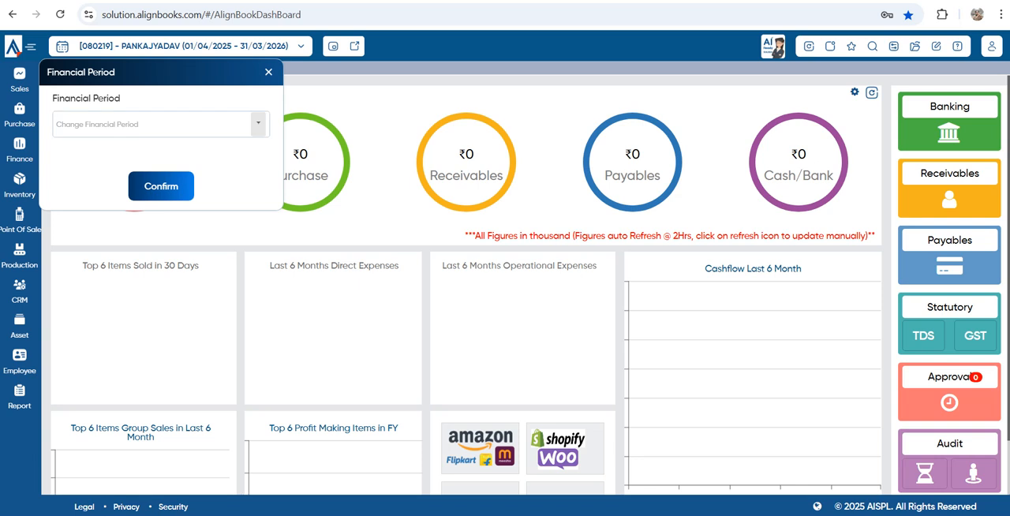
{"action": "left_click", "coordinate": [258, 124]}
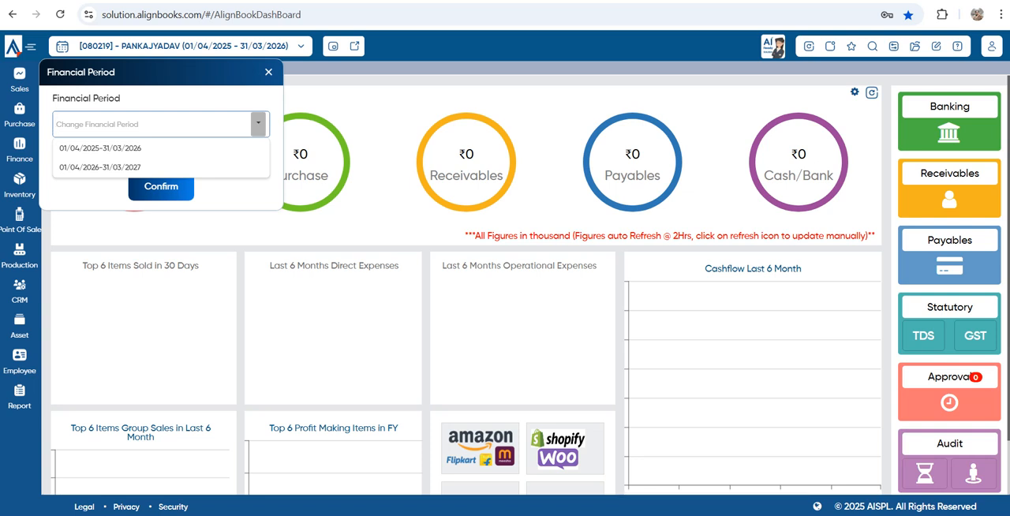
{"action": "left_click", "coordinate": [199, 98]}
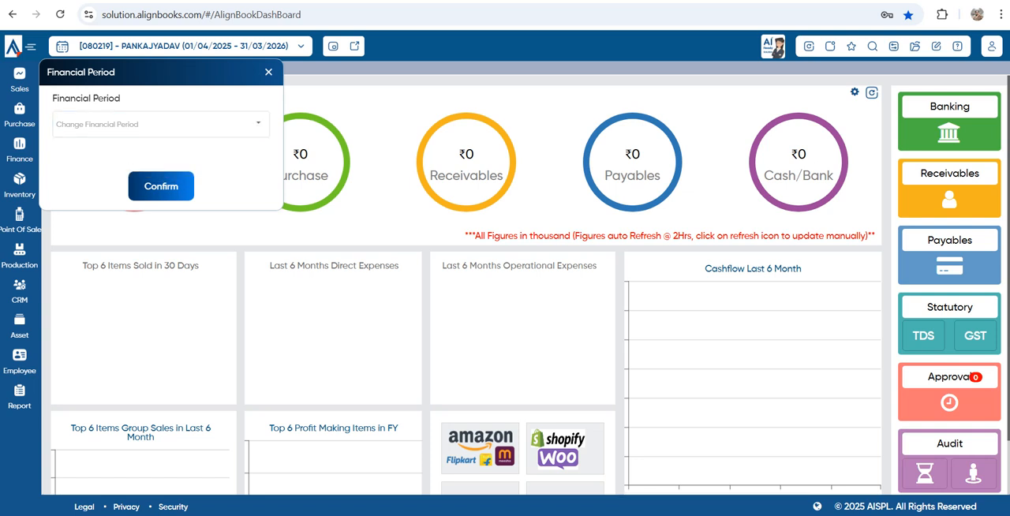
{"action": "left_click", "coordinate": [161, 186]}
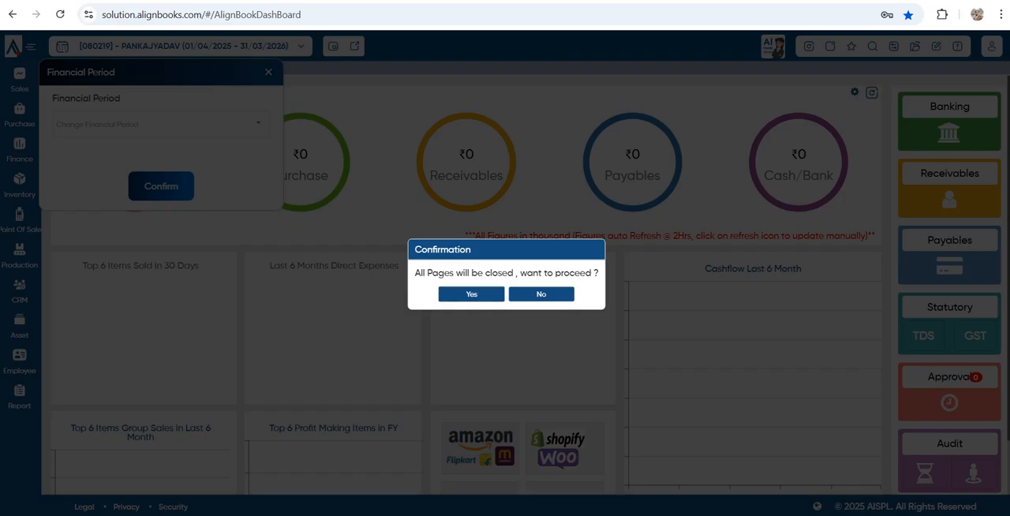
{"action": "left_click", "coordinate": [471, 294]}
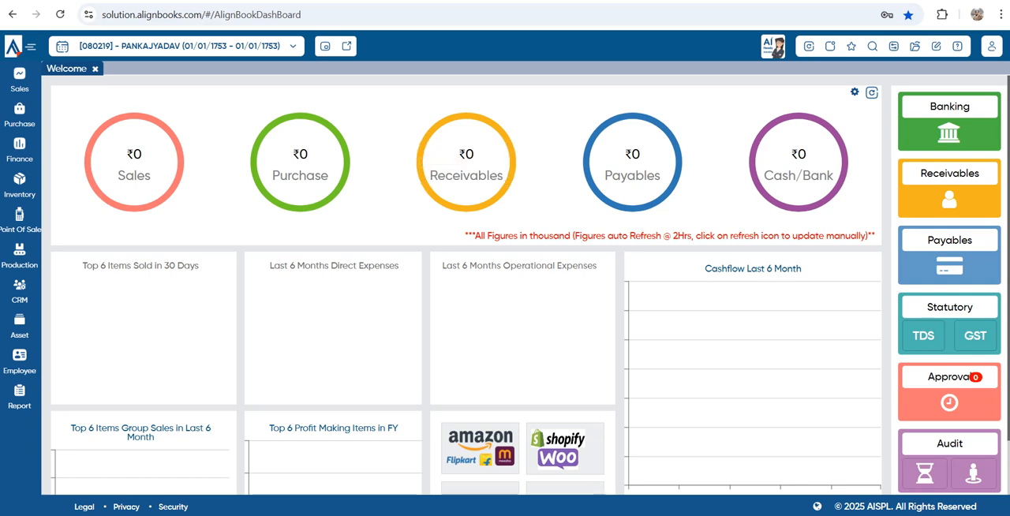
Review the companies available in Change Company, including the registered and sample companies, and close the list
{"action": "left_click", "coordinate": [180, 47]}
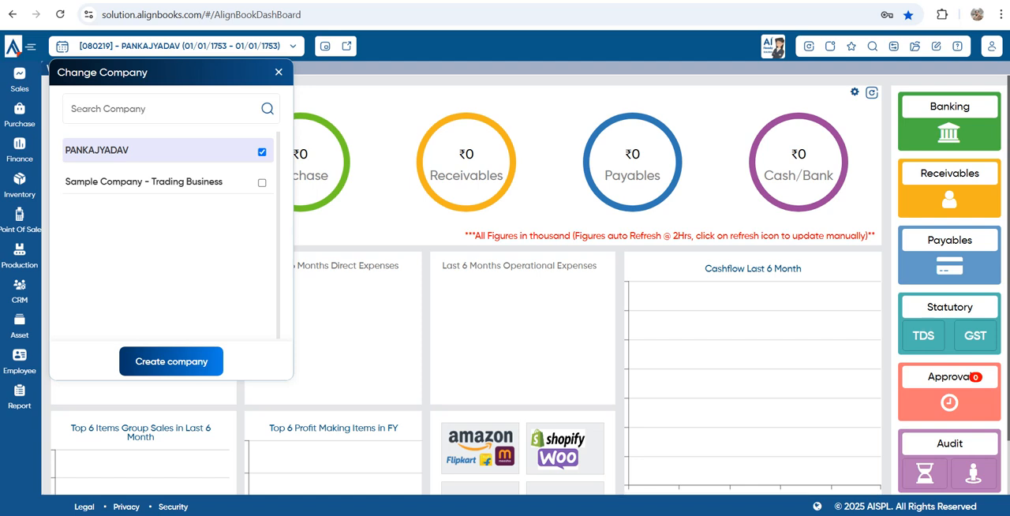
{"action": "left_click_drag", "start_coordinate": [70, 150], "coordinate": [123, 150]}
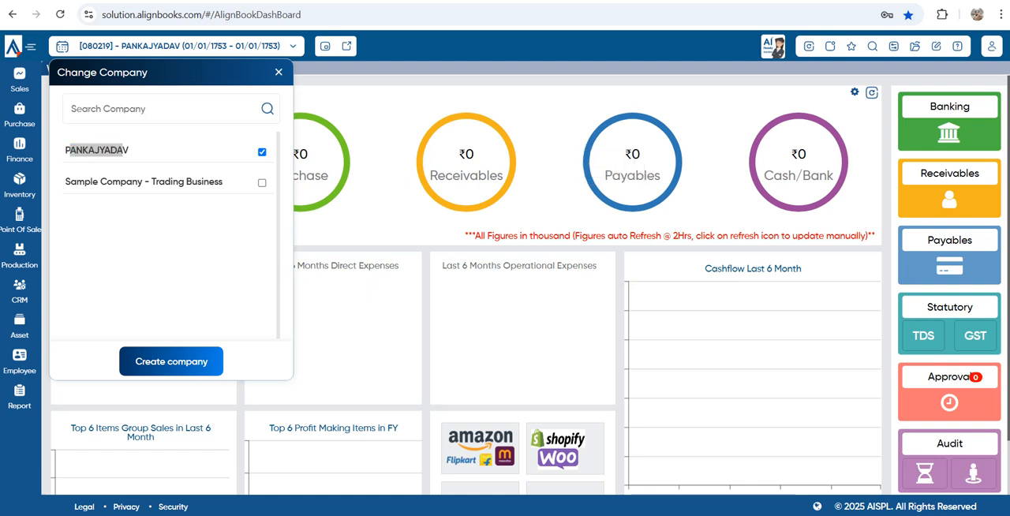
{"action": "left_click", "coordinate": [279, 72]}
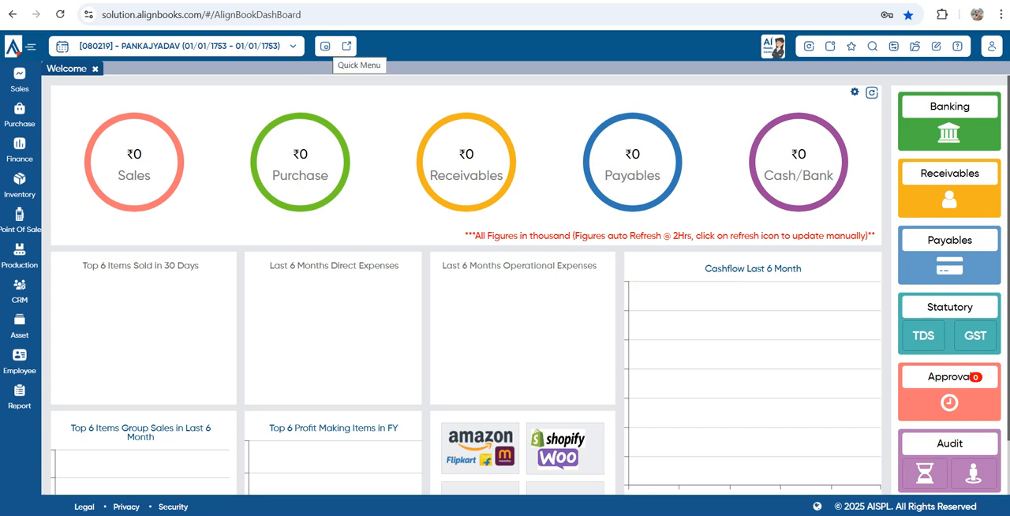
Review the Quick Menu shortcuts, and search Quick Page Link for page number 16 and clear the entry
{"action": "left_click", "coordinate": [346, 45]}
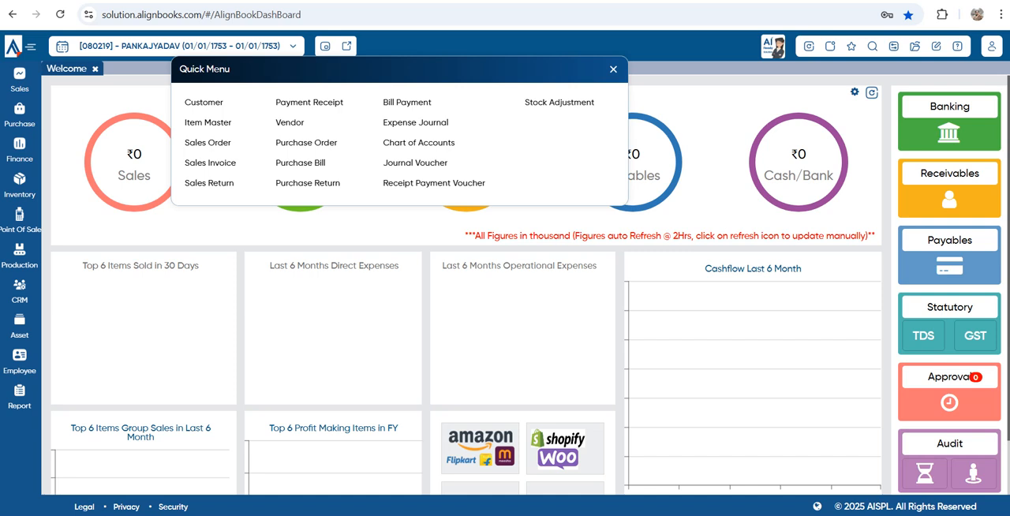
{"action": "key", "text": "Escape"}
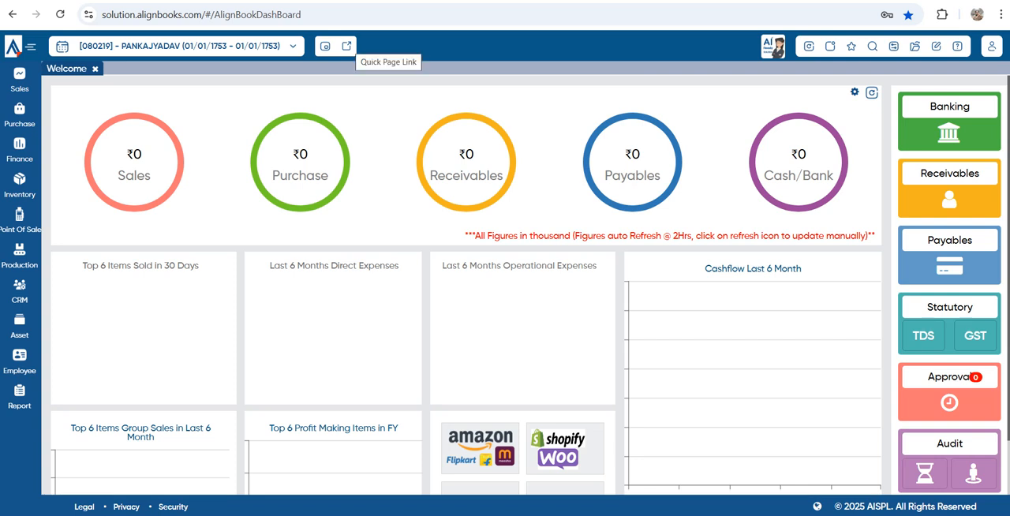
{"action": "left_click", "coordinate": [347, 45]}
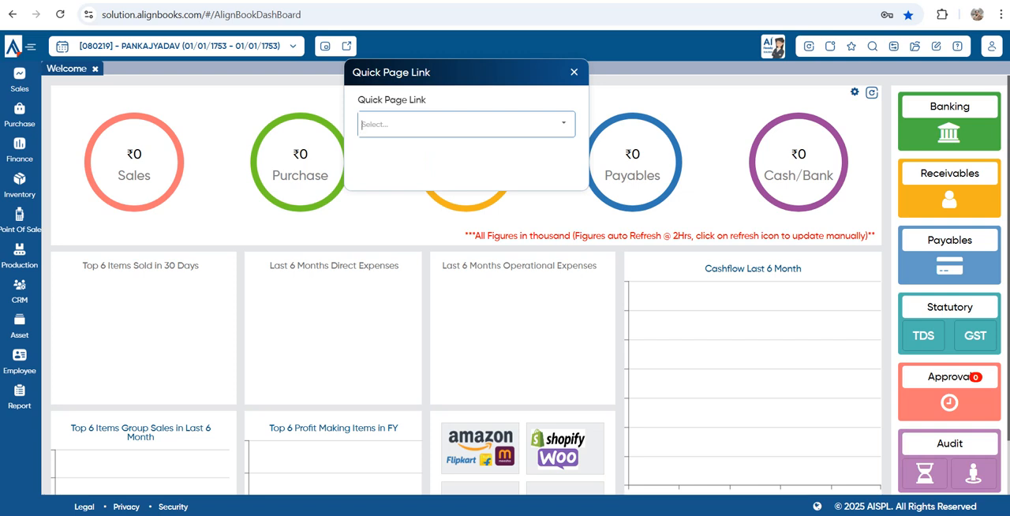
{"action": "type", "text": "16"}
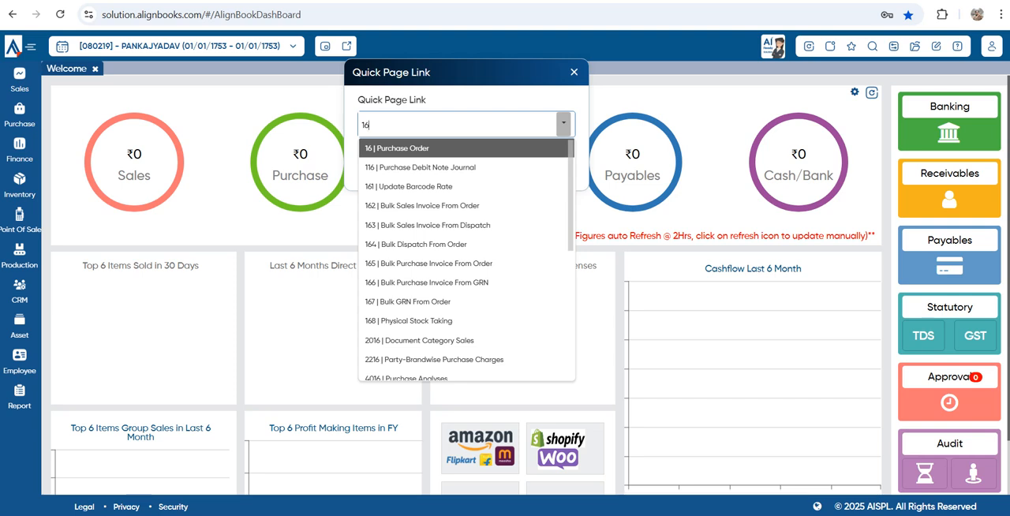
{"action": "key", "text": "BackSpace"}
{"action": "key", "text": "BackSpace"}
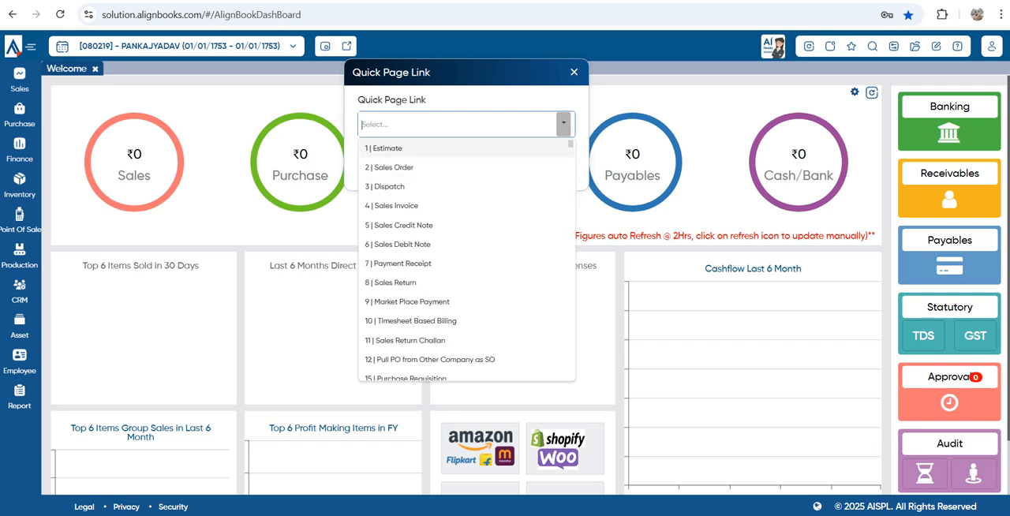
Look up page number 1 in Quick Page Link and confirm the prompt to close all pages
{"action": "type", "text": "1"}
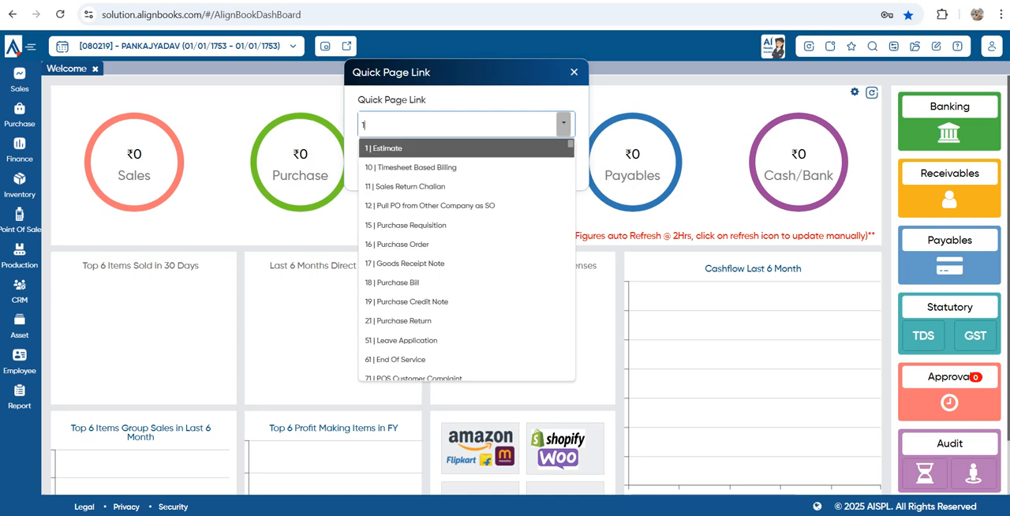
{"action": "key", "text": "Return"}
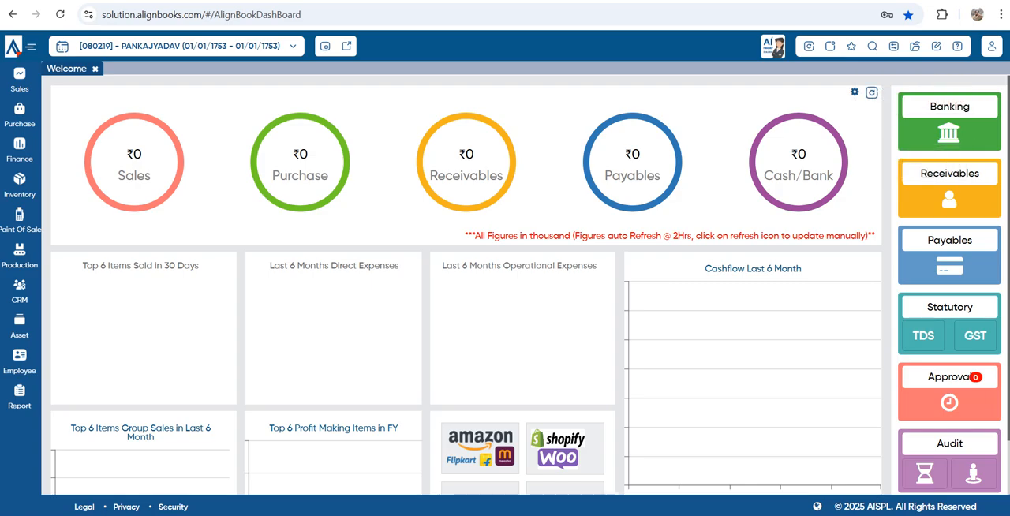
{"action": "left_click", "coordinate": [830, 45]}
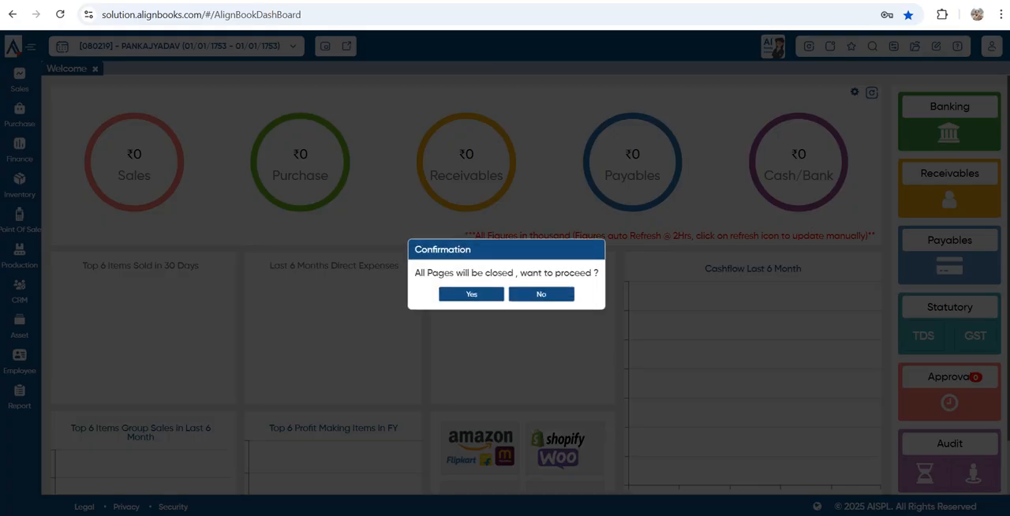
{"action": "left_click", "coordinate": [471, 294]}
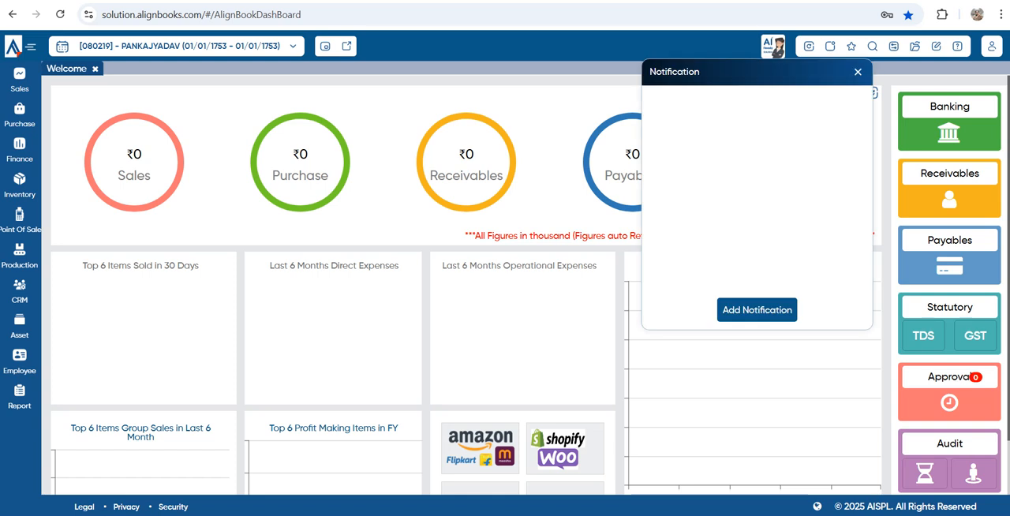
Examine the Create Notification form's recipient list and message field, and close the form without adding a notification
{"action": "left_click", "coordinate": [757, 310]}
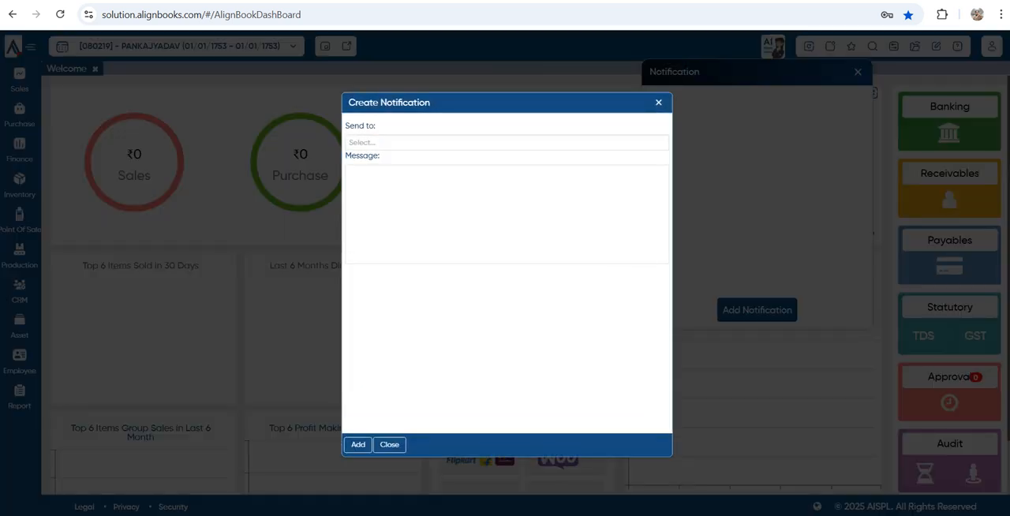
{"action": "left_click", "coordinate": [507, 143]}
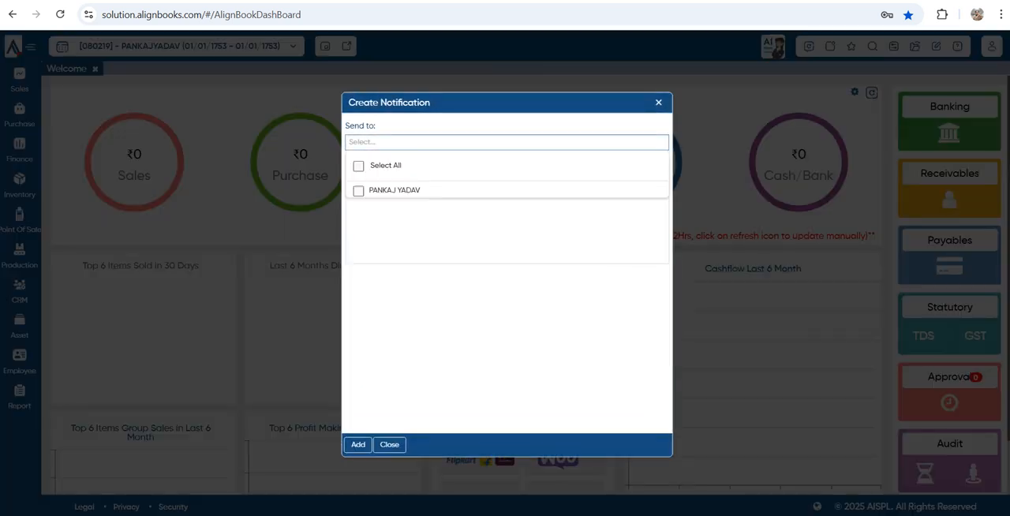
{"action": "left_click", "coordinate": [359, 191]}
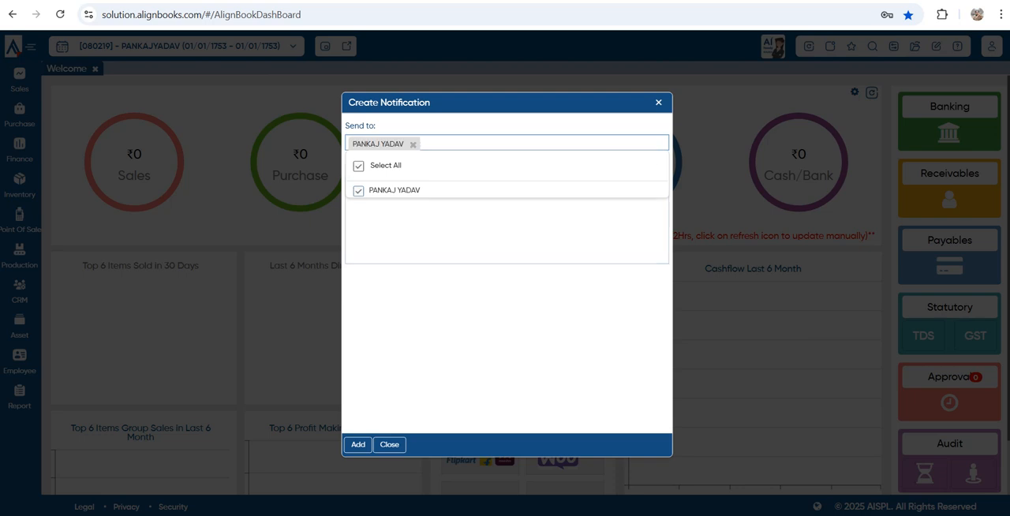
{"action": "left_click", "coordinate": [473, 232]}
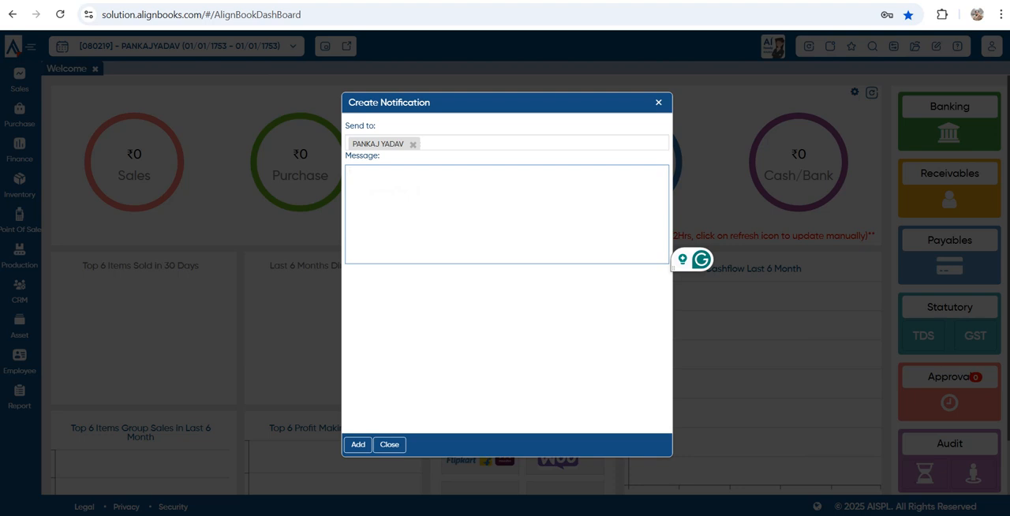
{"action": "key", "text": "Escape"}
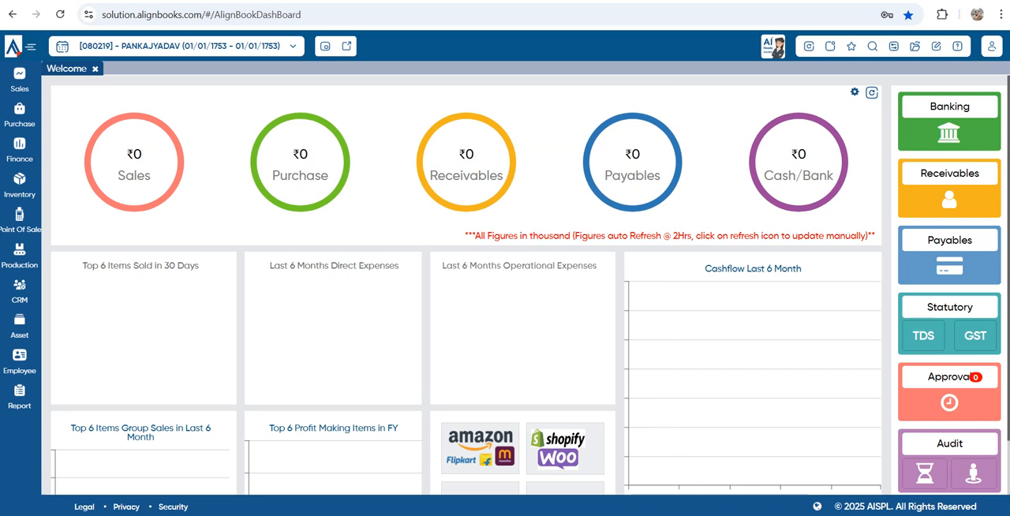
Check the Favourite list, open the Trial Balance report and add it to the favourites
{"action": "left_click", "coordinate": [851, 47]}
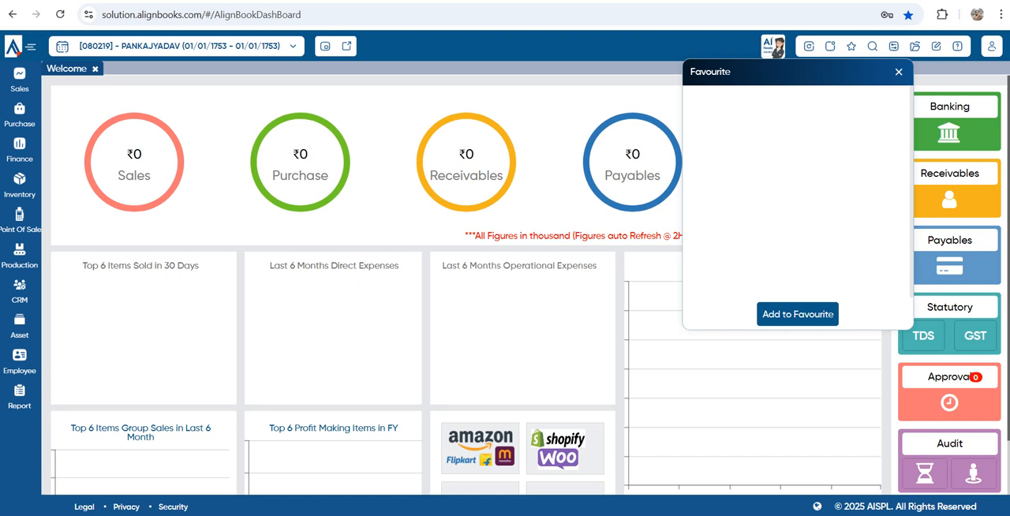
{"action": "left_click", "coordinate": [899, 72]}
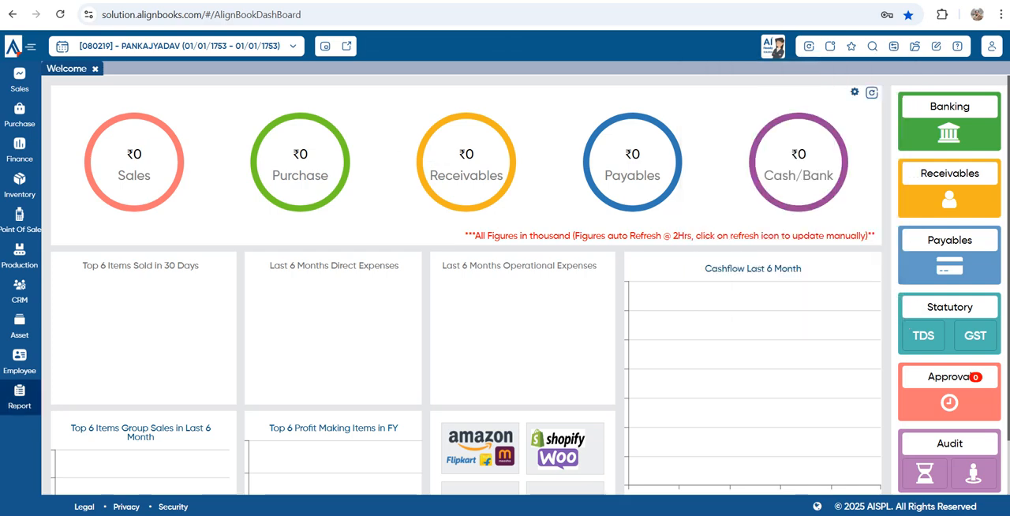
{"action": "left_click", "coordinate": [20, 397]}
{"action": "left_click", "coordinate": [78, 413]}
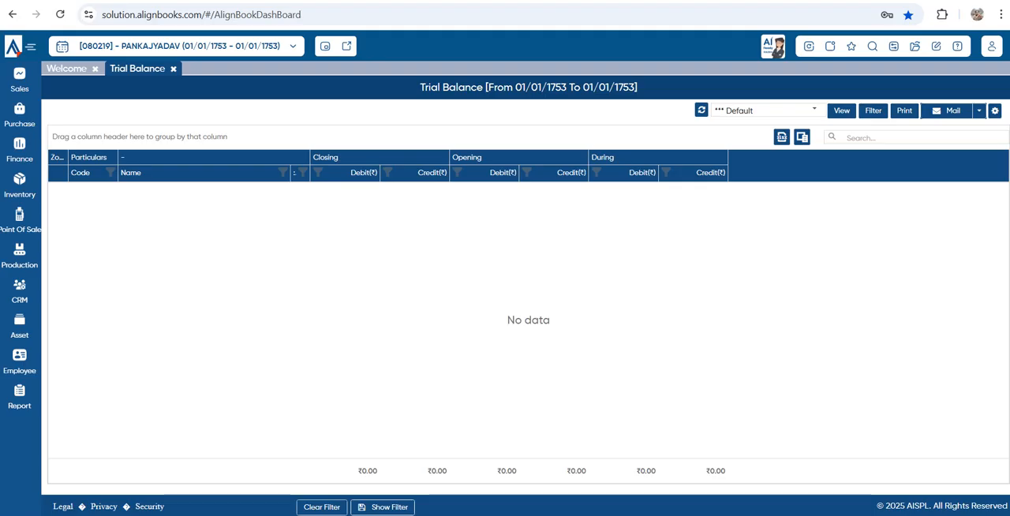
{"action": "left_click", "coordinate": [852, 46]}
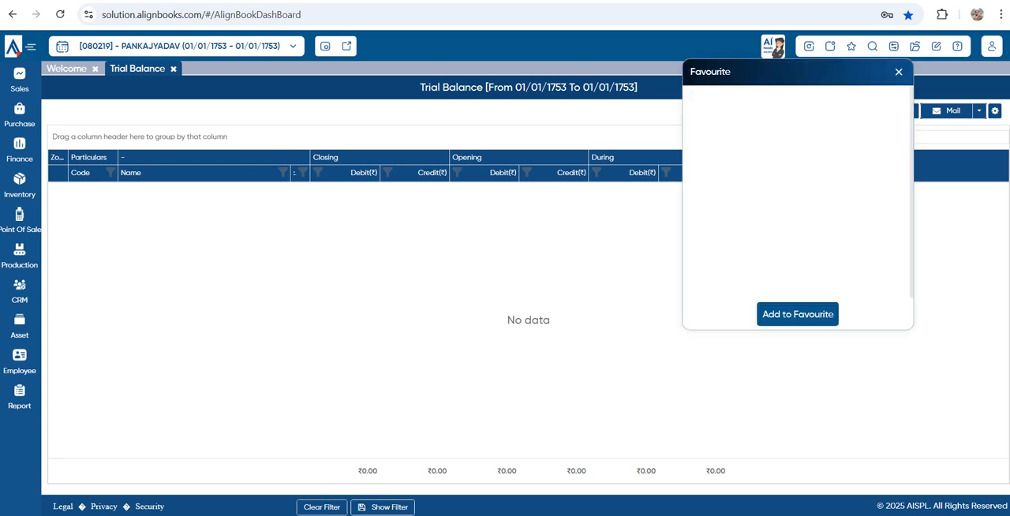
{"action": "left_click", "coordinate": [797, 314]}
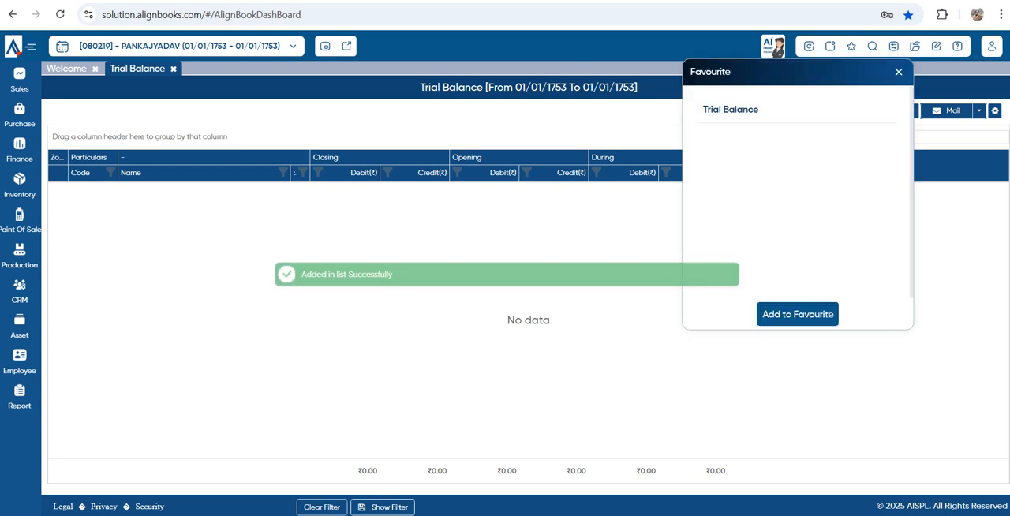
{"action": "left_click", "coordinate": [899, 71]}
Review the voucher Search filters and the available Configuration options, and close both
{"action": "left_click", "coordinate": [872, 46]}
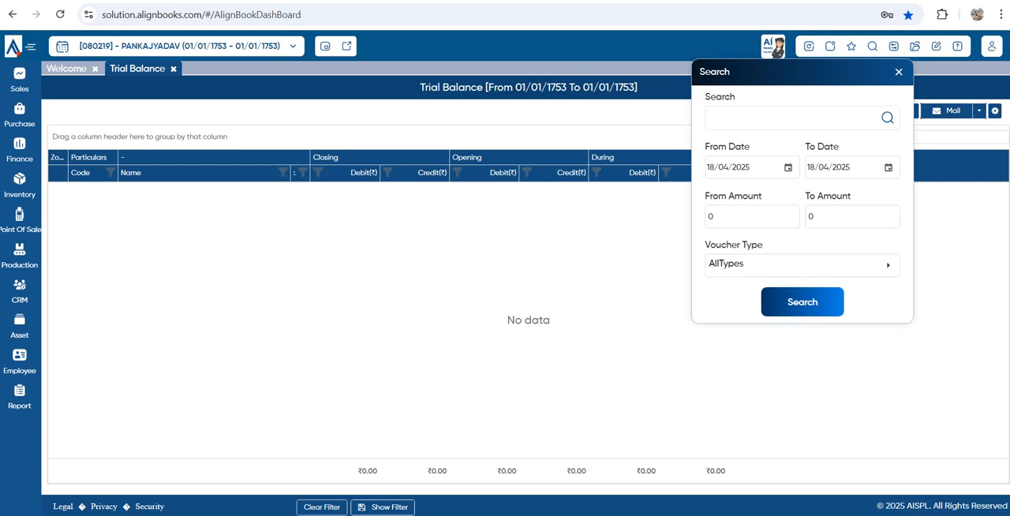
{"action": "key", "text": "Escape"}
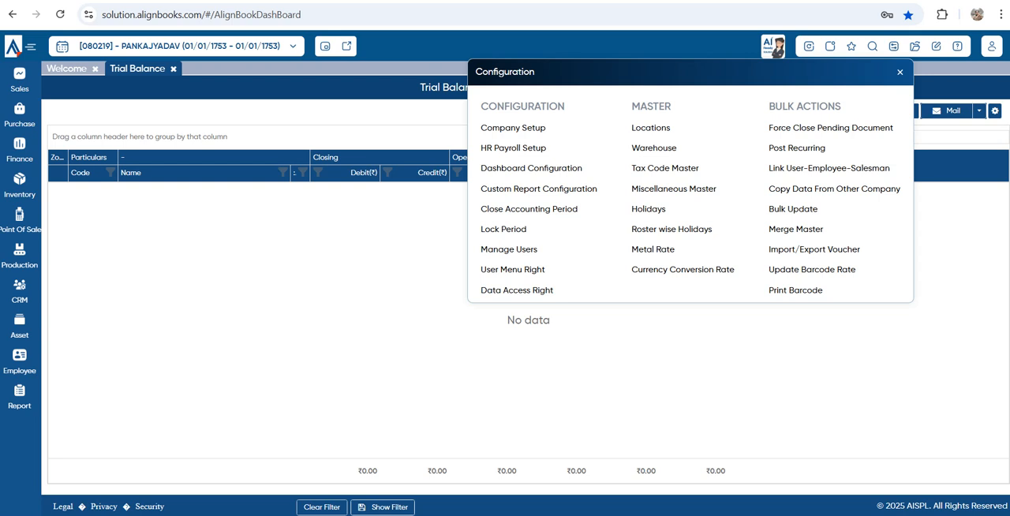
{"action": "key", "text": "Escape"}
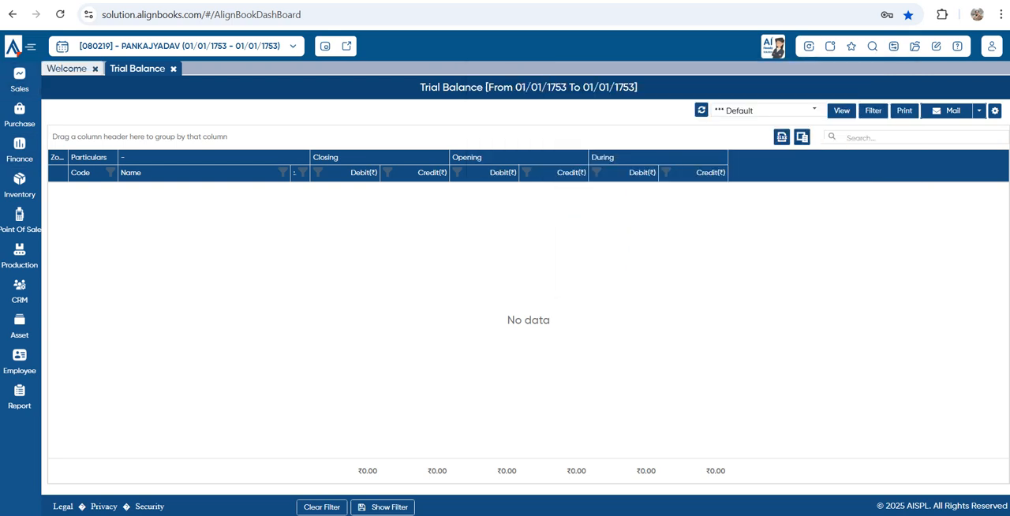
Return to the Welcome dashboard and examine its summary circles, charts, integrations and shortcut tiles
{"action": "left_click", "coordinate": [66, 69]}
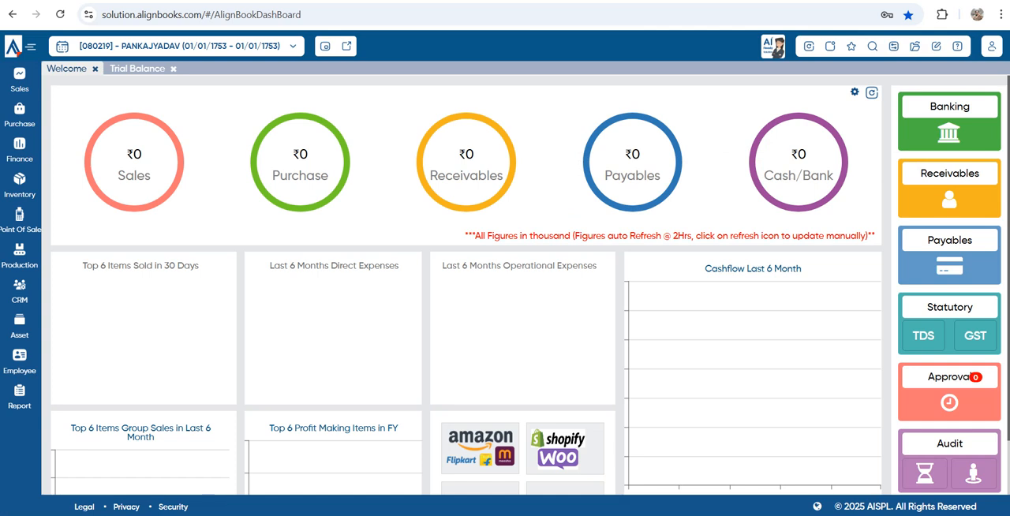
{"action": "mouse_move", "coordinate": [180, 152]}
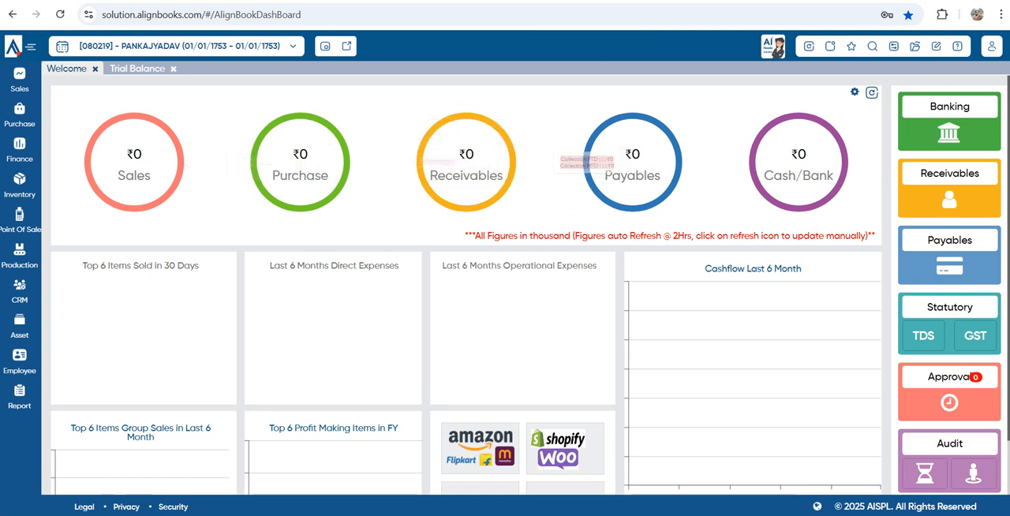
{"action": "mouse_move", "coordinate": [512, 154]}
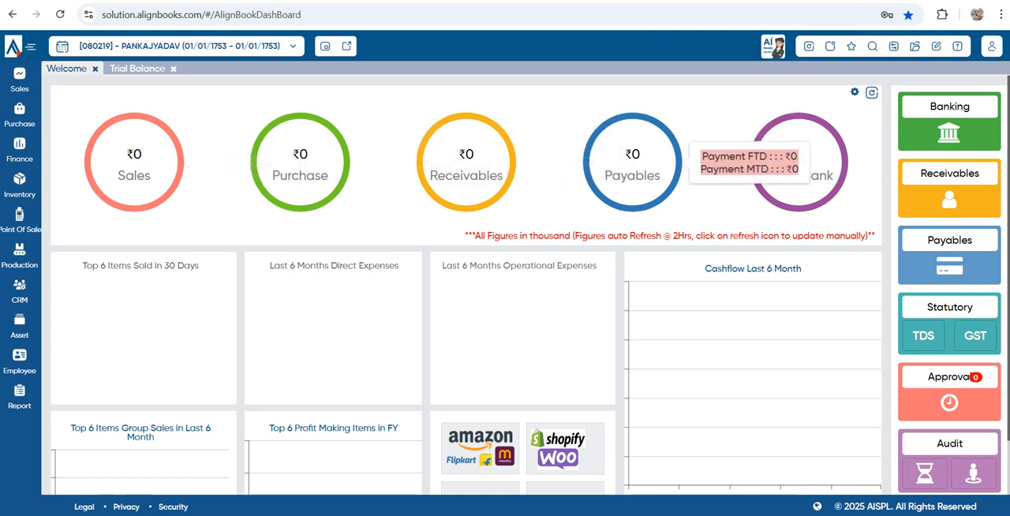
{"action": "mouse_move", "coordinate": [846, 154]}
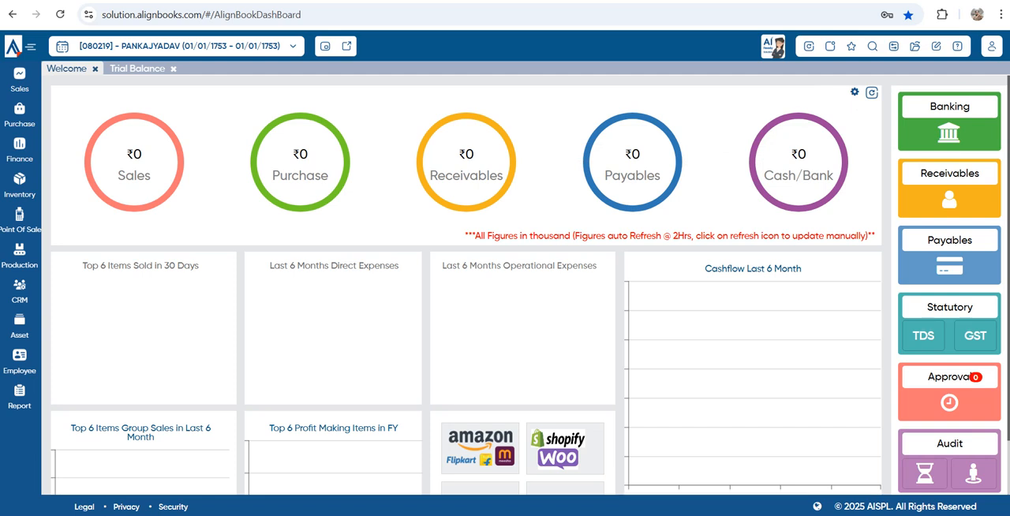
{"action": "scroll", "coordinate": [466, 284], "scroll_direction": "down", "scroll_amount": 1}
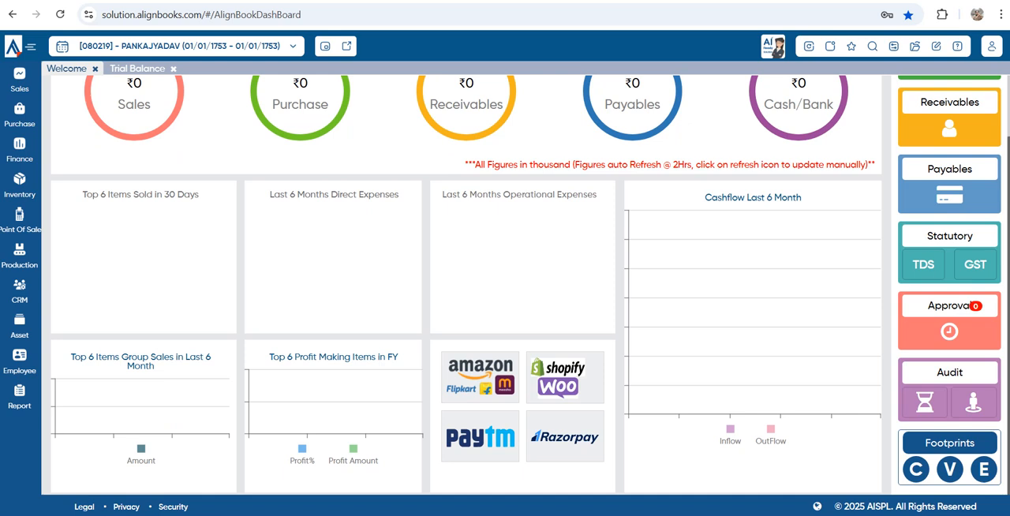
{"action": "scroll", "coordinate": [505, 284], "scroll_direction": "up", "scroll_amount": 2}
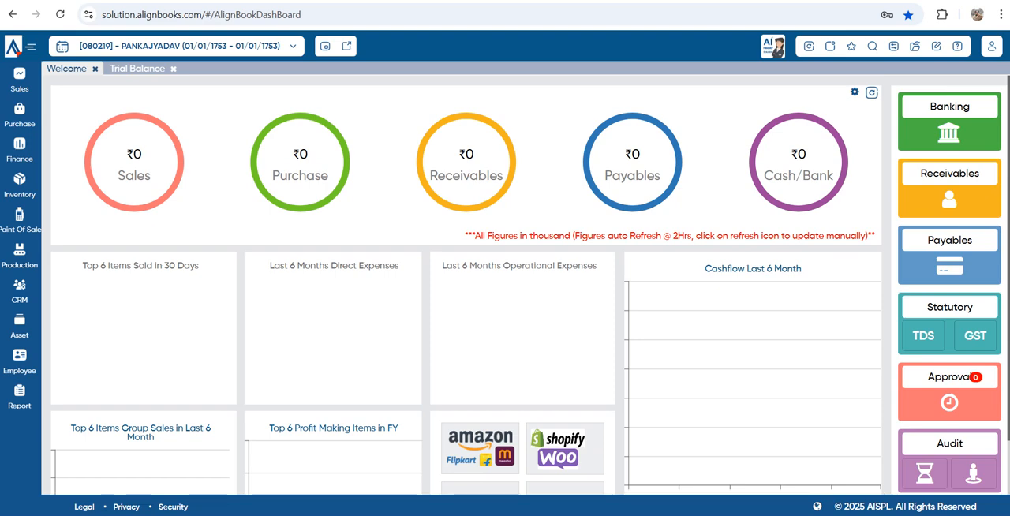
Review the Manage Outstanding page from the Receivables tile, and return to the dashboard to view the remaining tiles
{"action": "left_click", "coordinate": [949, 188]}
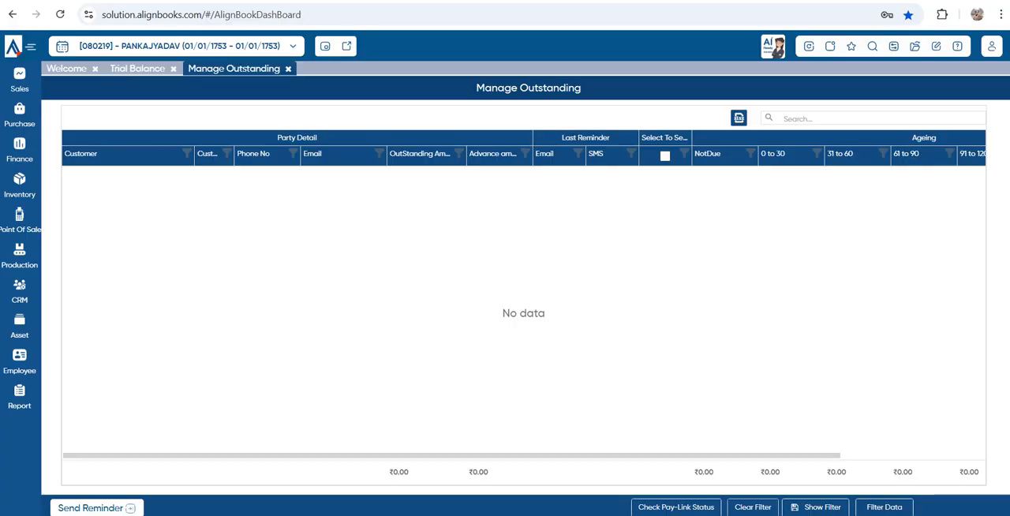
{"action": "left_click", "coordinate": [67, 69]}
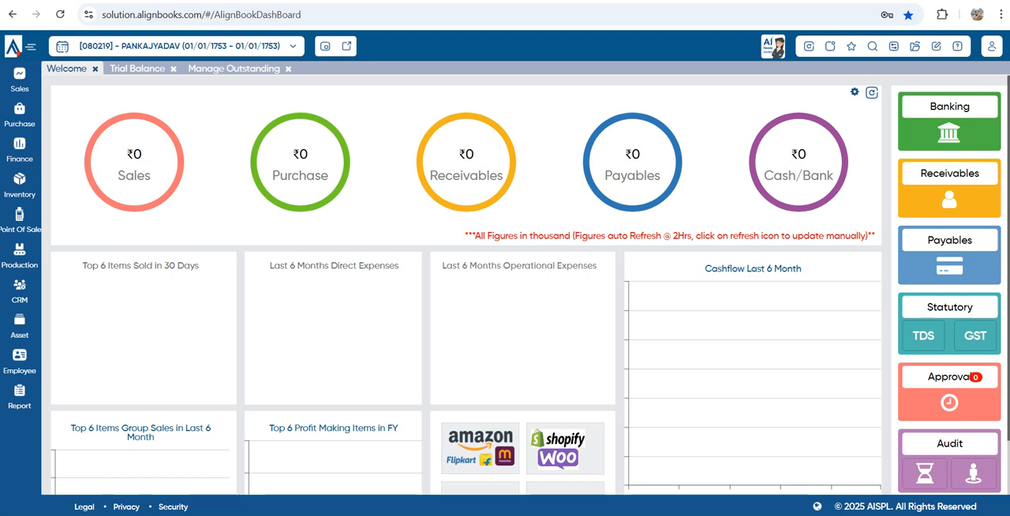
{"action": "scroll", "coordinate": [531, 285], "scroll_direction": "down", "scroll_amount": 1}
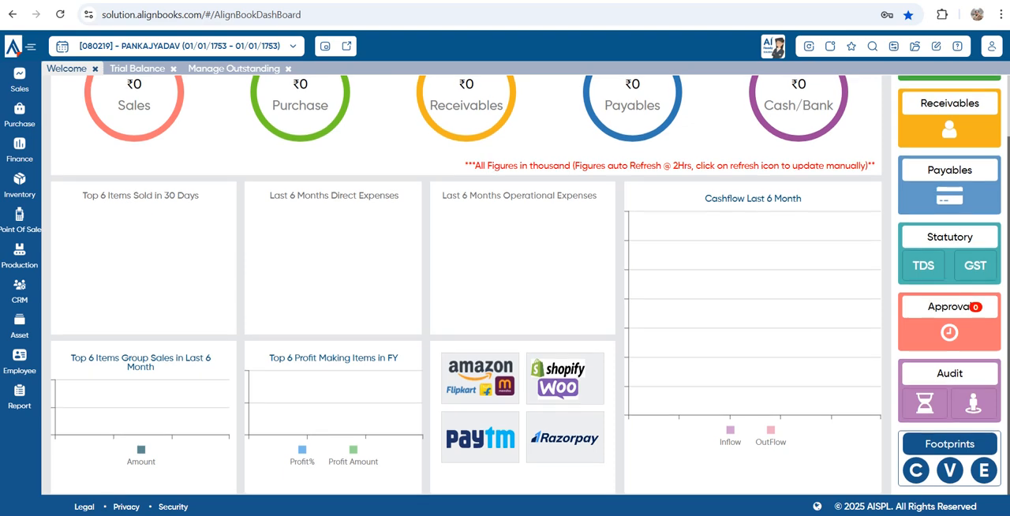
{"action": "scroll", "coordinate": [983, 467], "scroll_direction": "up", "scroll_amount": 1}
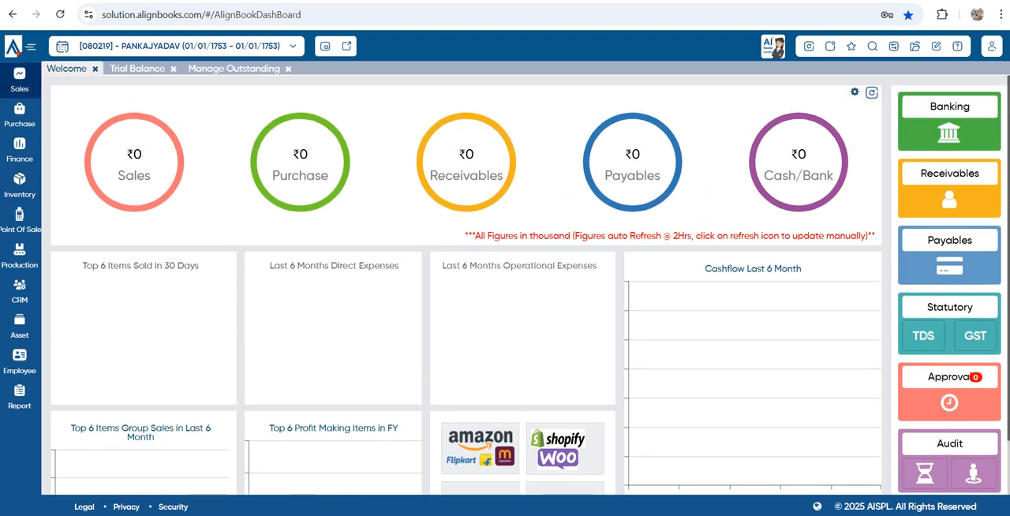
Review the options offered by the modules from Sales through Report
{"action": "left_click", "coordinate": [19, 80]}
{"action": "left_click", "coordinate": [19, 115]}
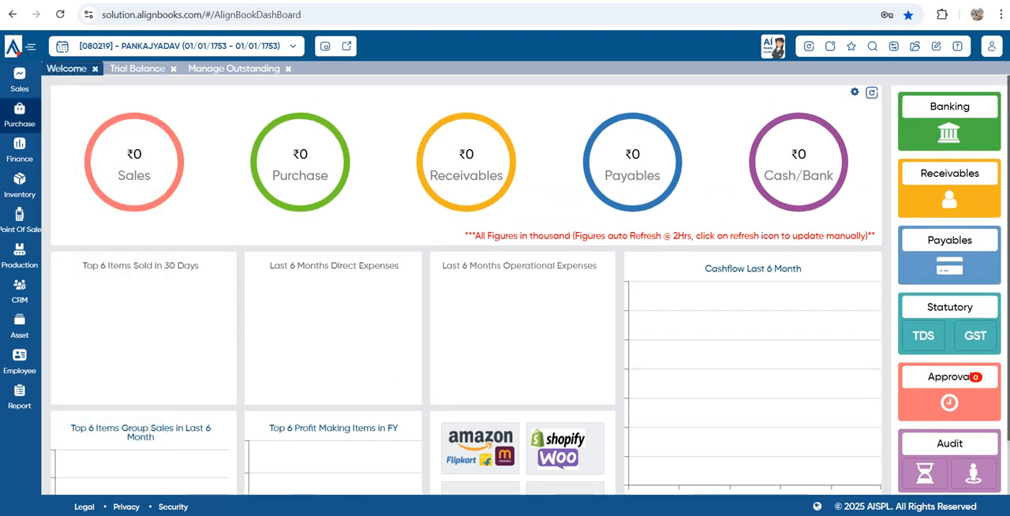
{"action": "left_click", "coordinate": [20, 150]}
{"action": "left_click", "coordinate": [19, 186]}
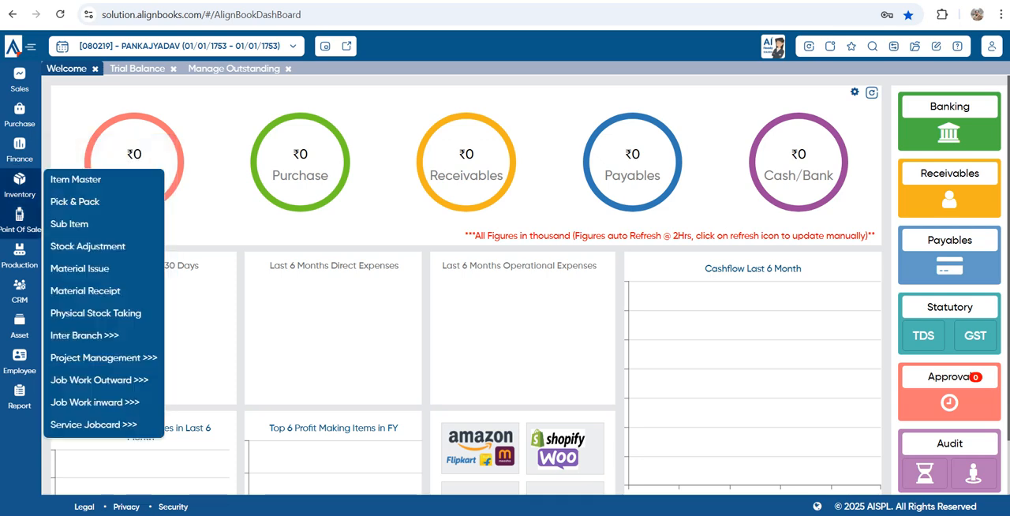
{"action": "left_click", "coordinate": [19, 221]}
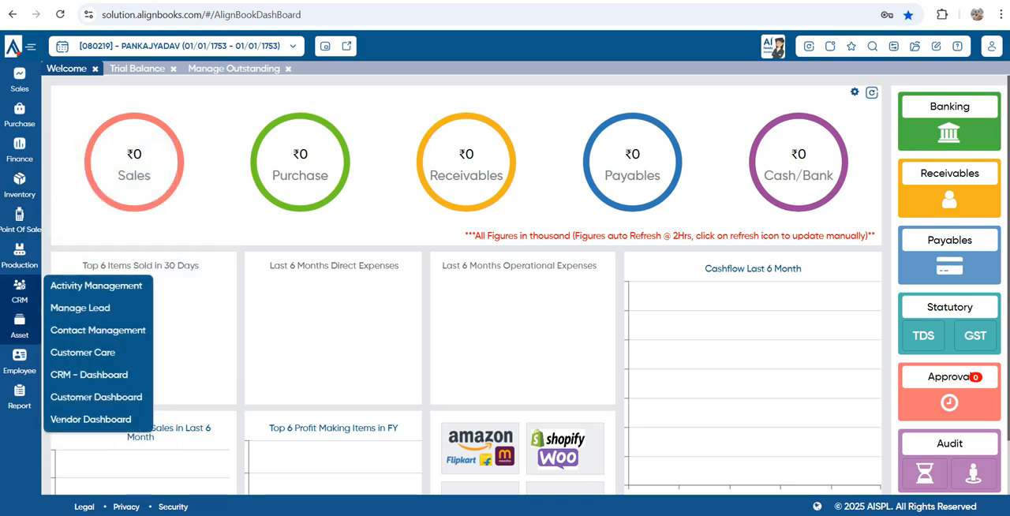
{"action": "mouse_move", "coordinate": [20, 397]}
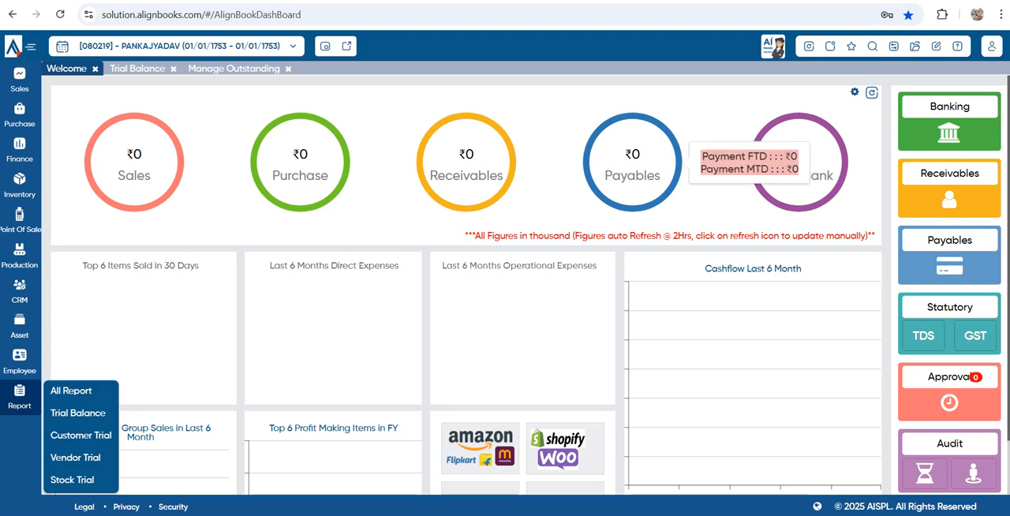
Open Company Setup from the configuration options and change the company name to GENRAL TRADING COMPANY
{"action": "left_click", "coordinate": [894, 46]}
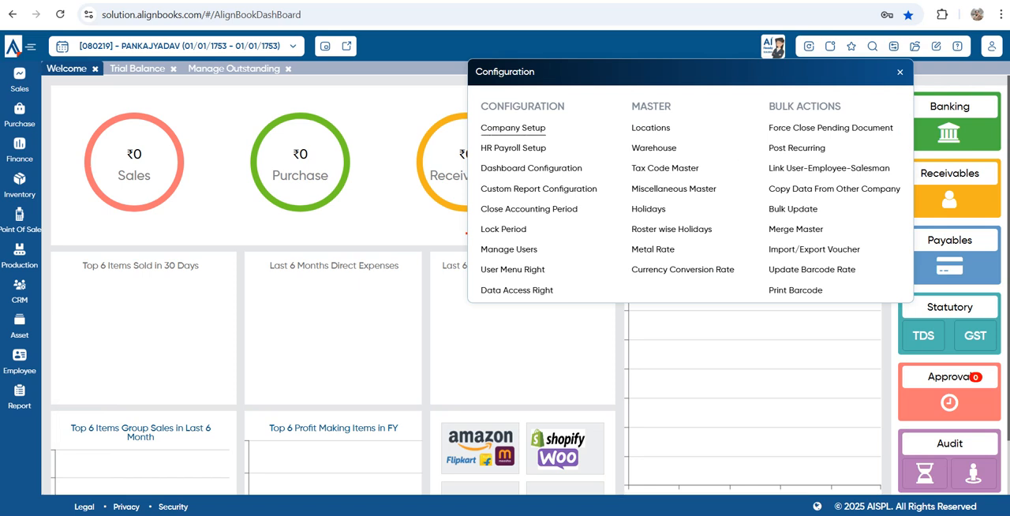
{"action": "left_click", "coordinate": [513, 127]}
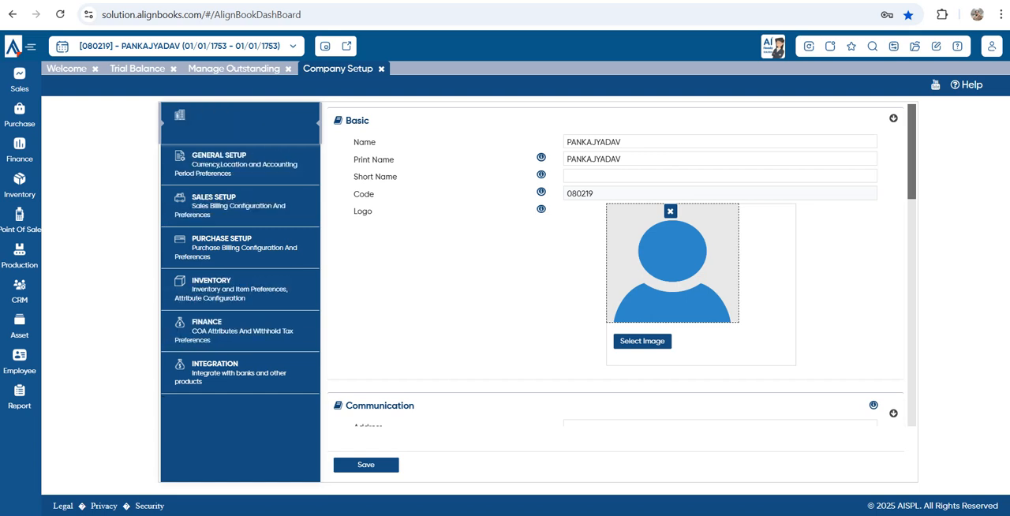
{"action": "left_click_drag", "start_coordinate": [624, 142], "coordinate": [565, 142]}
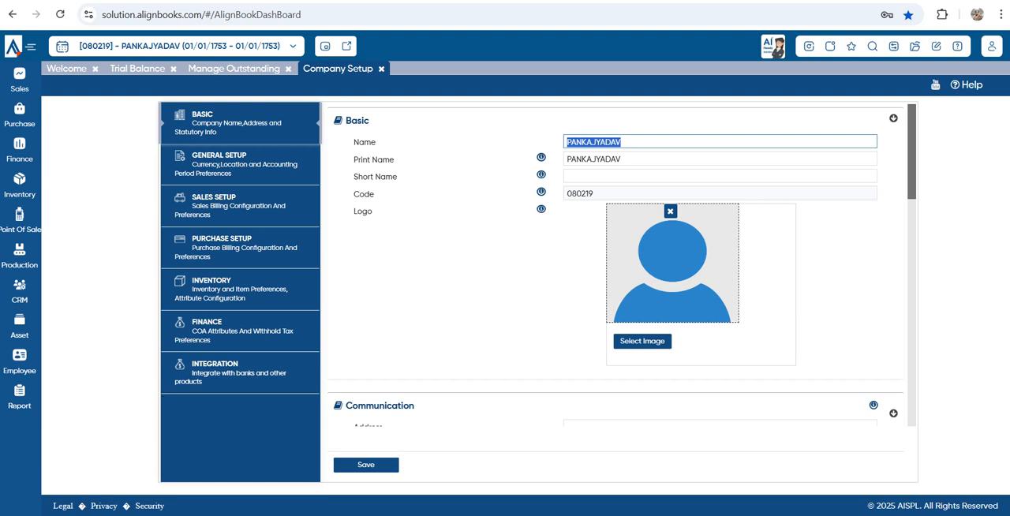
{"action": "key", "text": "BackSpace"}
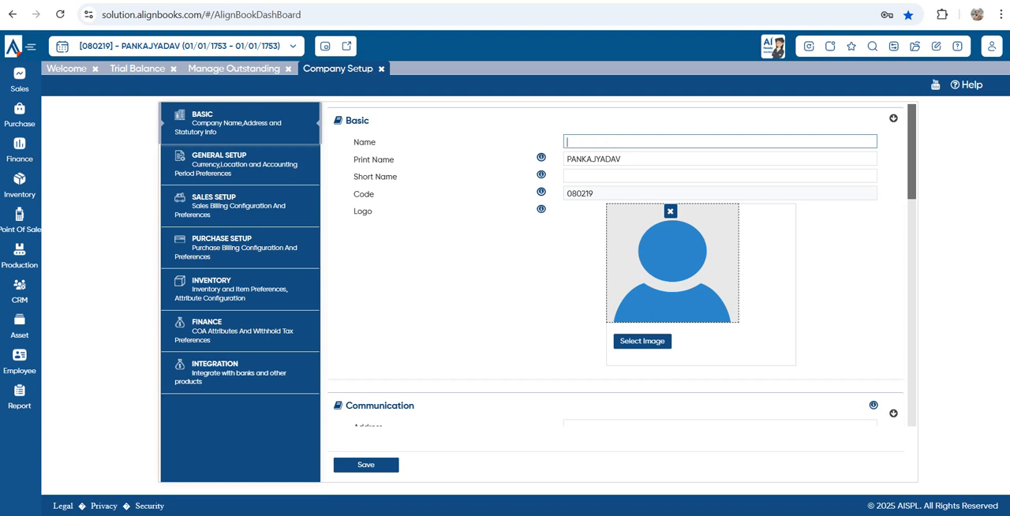
{"action": "type", "text": "GENRAL TRADING COMPANY"}
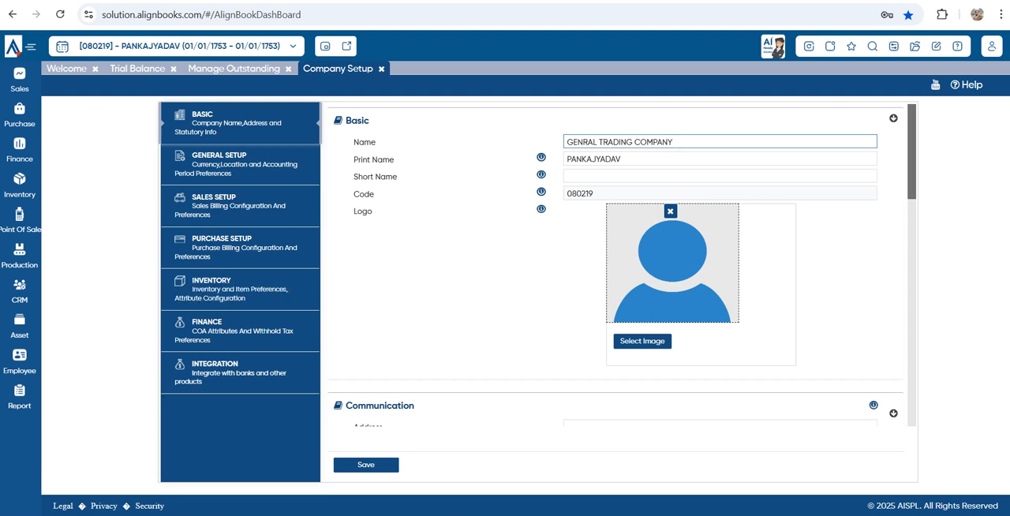
Copy the company name GENRAL TRADING COMPANY into the Print Name field
{"action": "key", "text": "ctrl+a"}
{"action": "key", "text": "ctrl+c"}
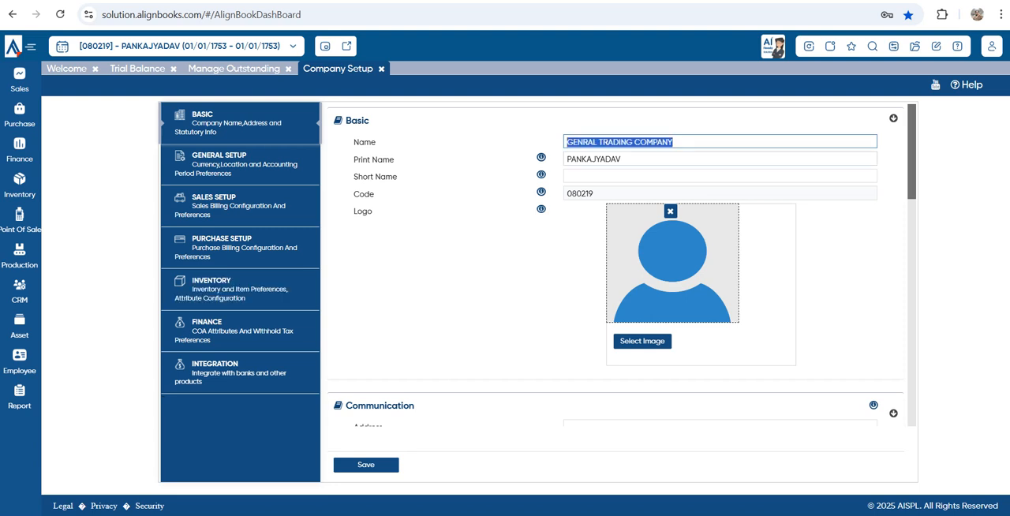
{"action": "key", "text": "Tab"}
{"action": "key", "text": "ctrl+v"}
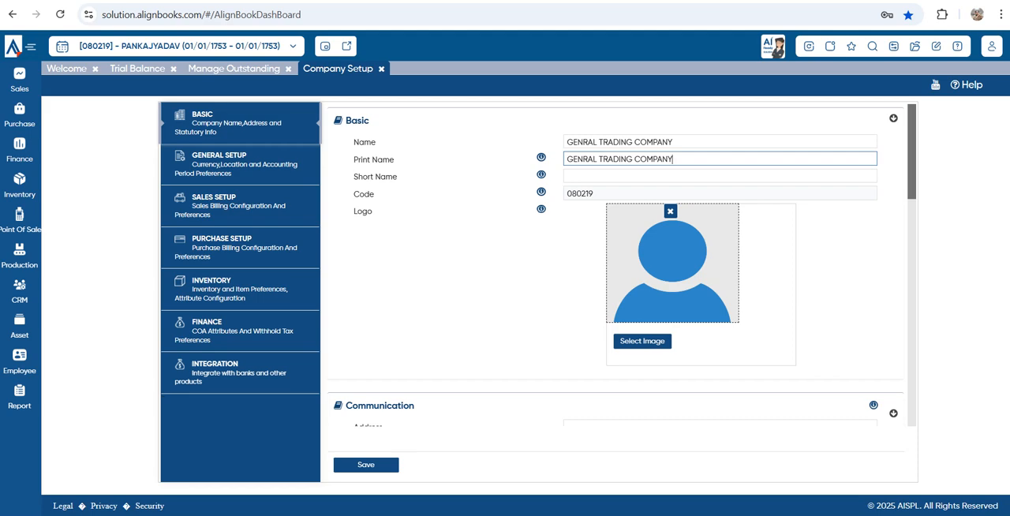
Choose the image "logo icon W" from the Logo folder on the Desktop as the company logo
{"action": "scroll", "coordinate": [615, 269], "scroll_direction": "down", "scroll_amount": 1}
{"action": "left_click", "coordinate": [642, 275]}
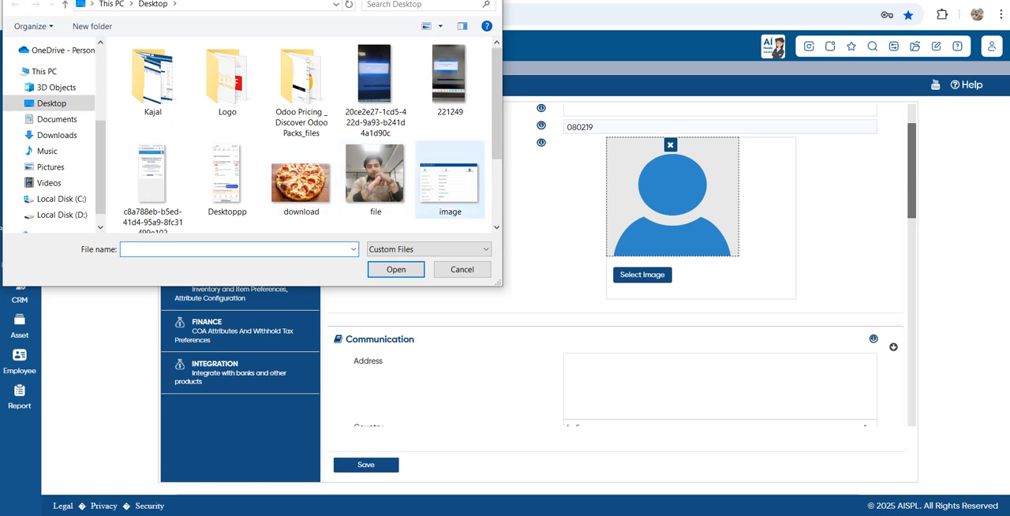
{"action": "double_click", "coordinate": [227, 78]}
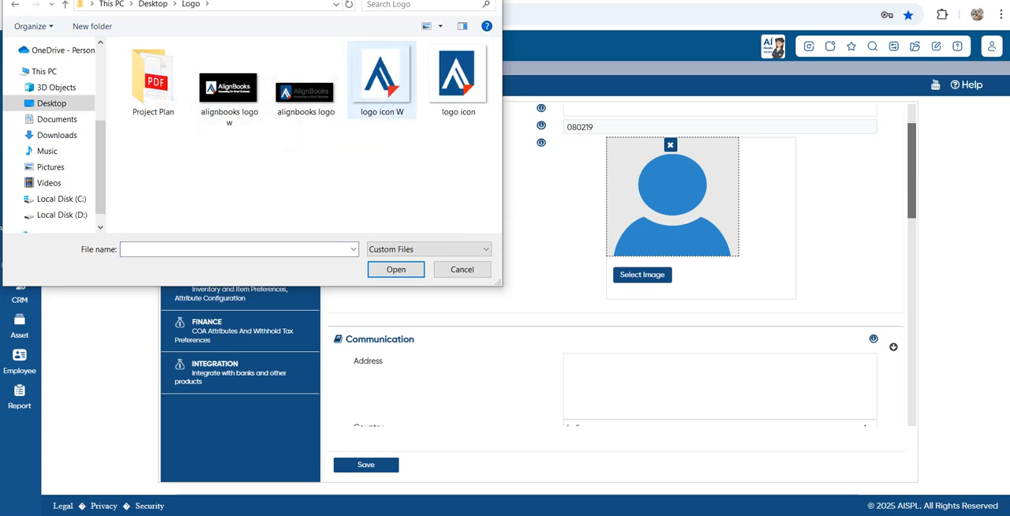
{"action": "double_click", "coordinate": [382, 77]}
Enter the company's street address in the Communication section and set the state to Delhi
{"action": "scroll", "coordinate": [616, 276], "scroll_direction": "down", "scroll_amount": 2}
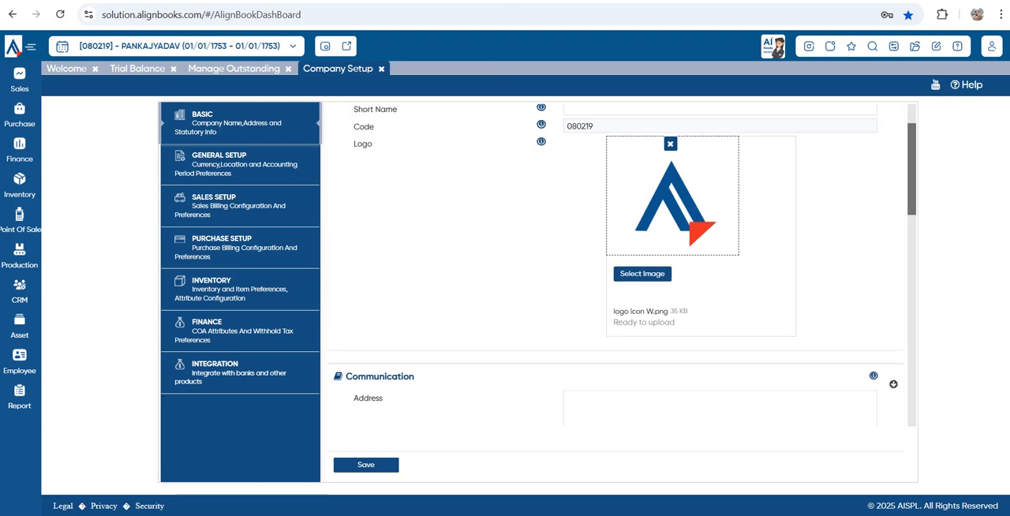
{"action": "left_click", "coordinate": [632, 284]}
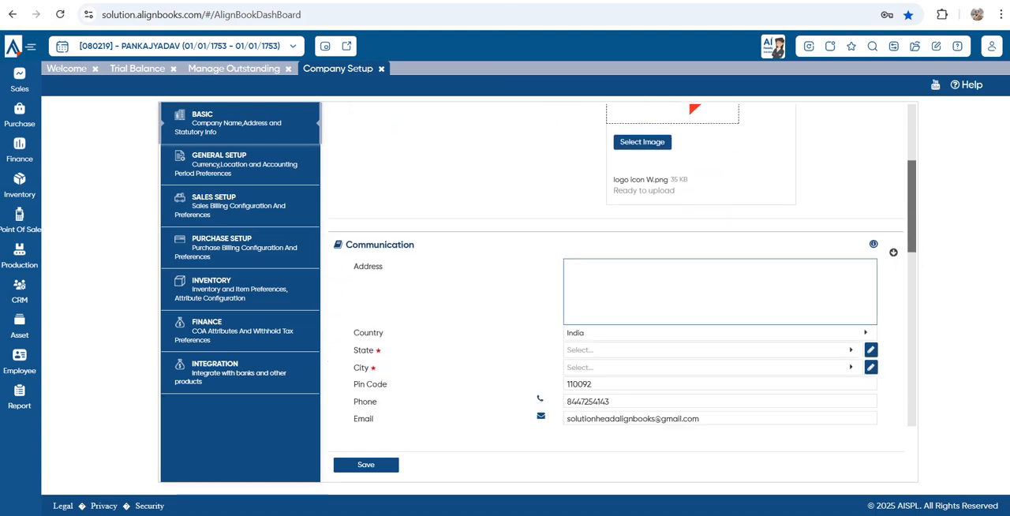
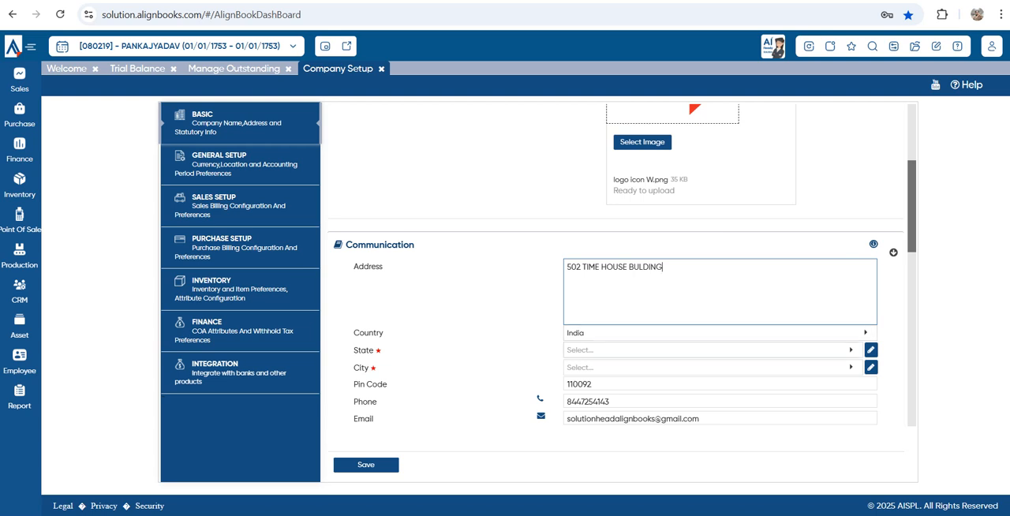
{"action": "left_click", "coordinate": [713, 351]}
{"action": "type", "text": "DEL"}
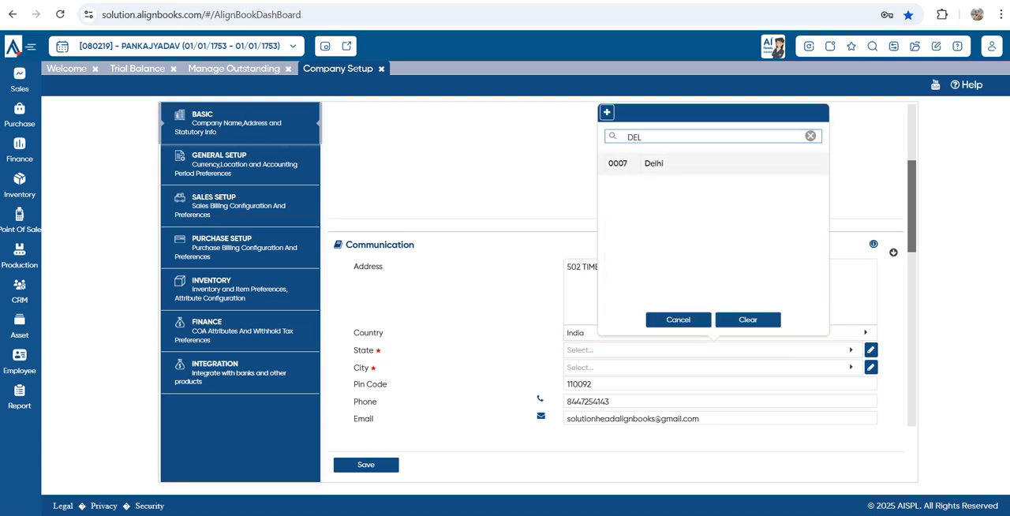
{"action": "key", "text": "Return"}
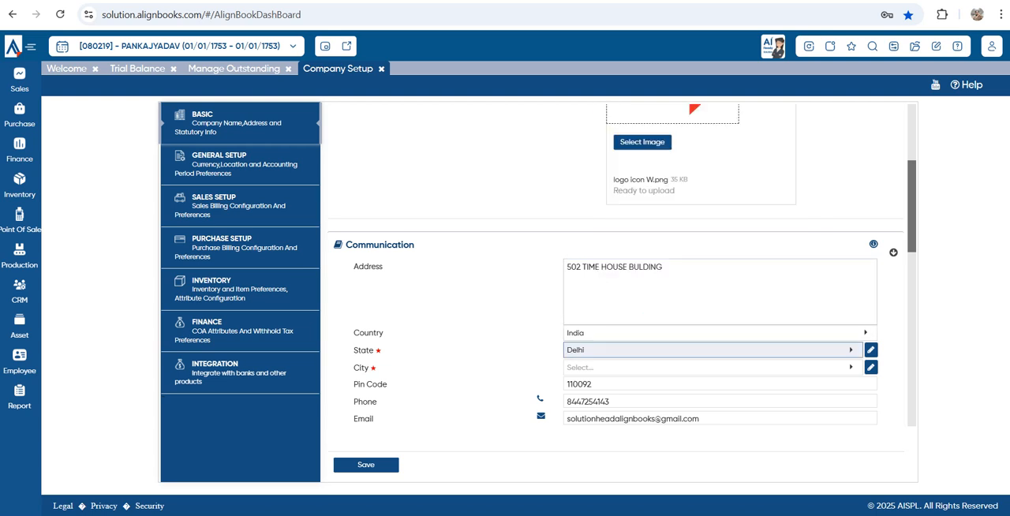
Create and save a new city named NEW DELHI under the state Delhi for the company's City field
{"action": "left_click", "coordinate": [713, 368]}
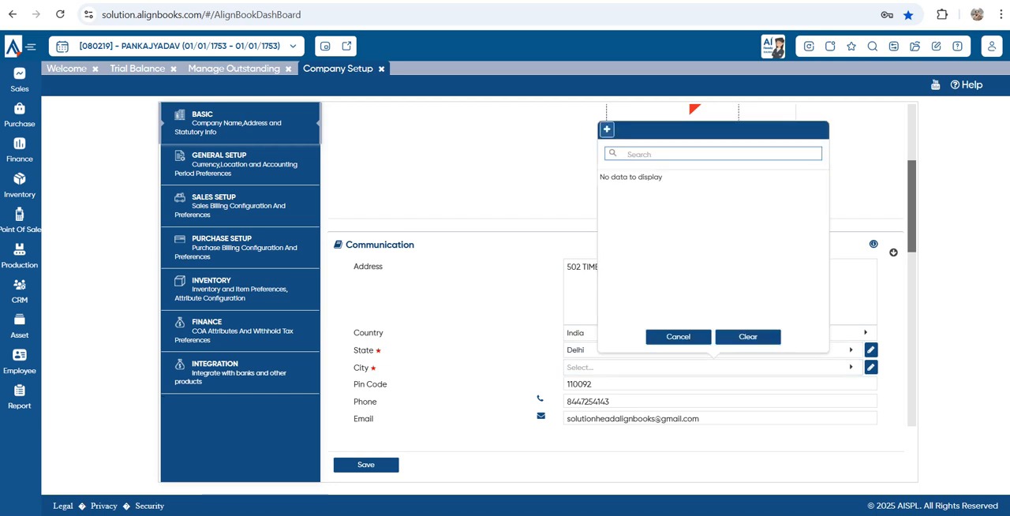
{"action": "left_click", "coordinate": [607, 130]}
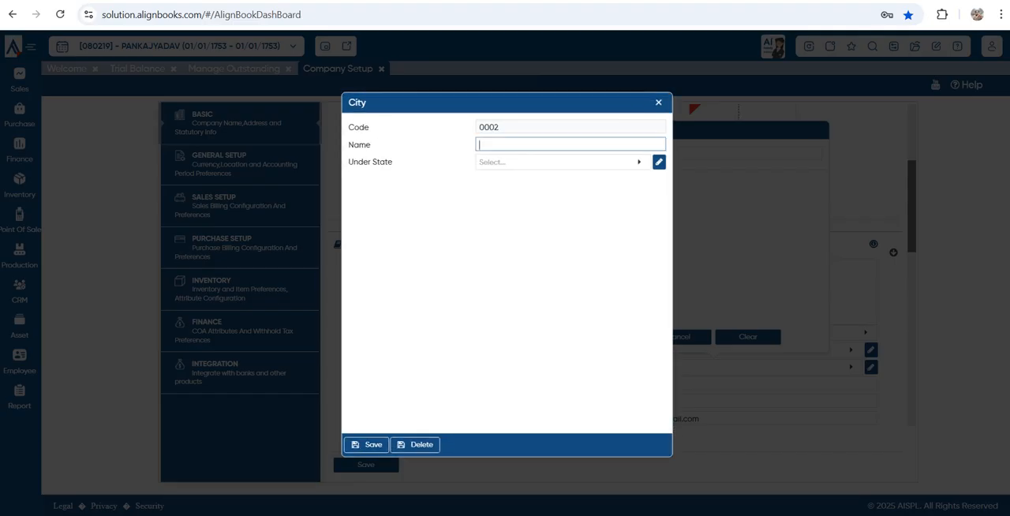
{"action": "type", "text": "NEW DELHI"}
{"action": "key", "text": "Tab"}
{"action": "type", "text": "DELH"}
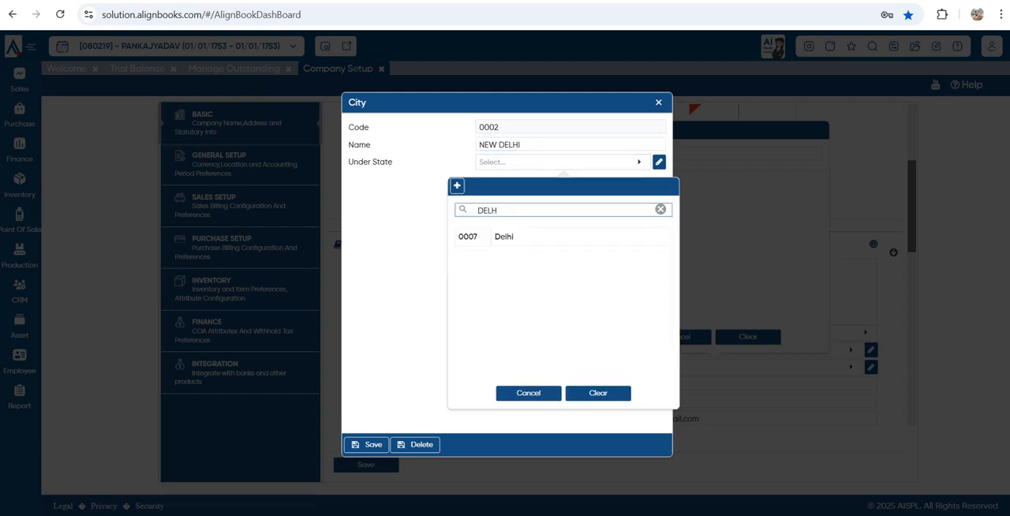
{"action": "key", "text": "Down"}
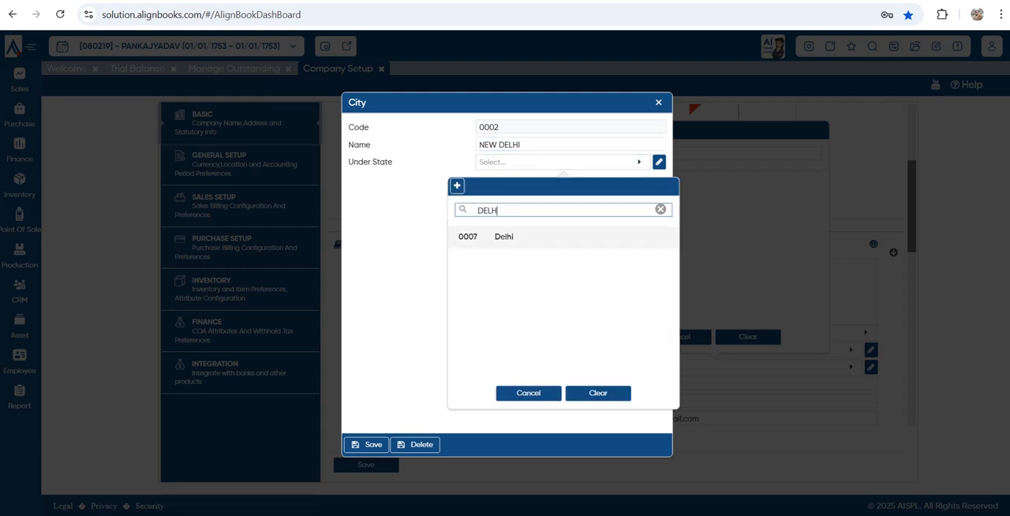
{"action": "key", "text": "Return"}
{"action": "key", "text": "ctrl+s"}
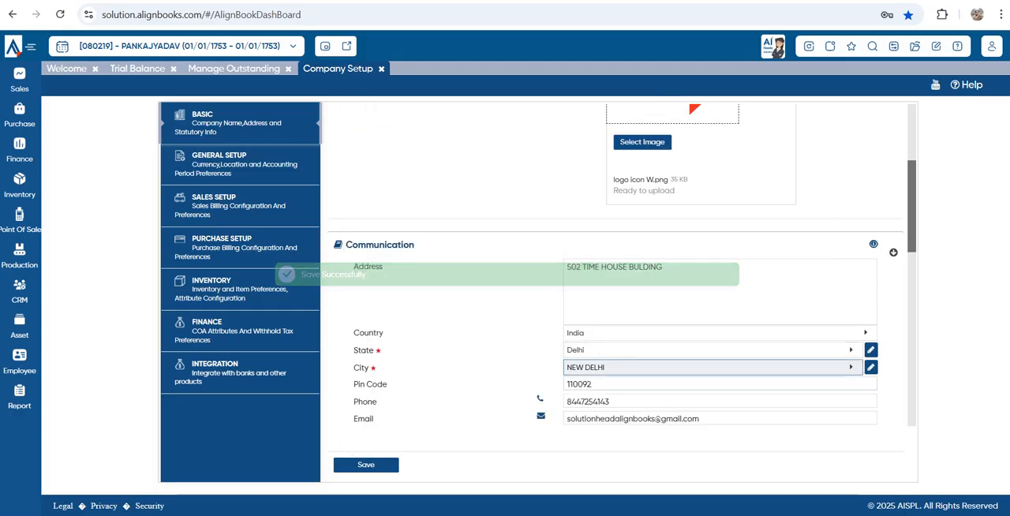
Correct the postal pin code and replace the phone number in the company's communication details
{"action": "key", "text": "Tab"}
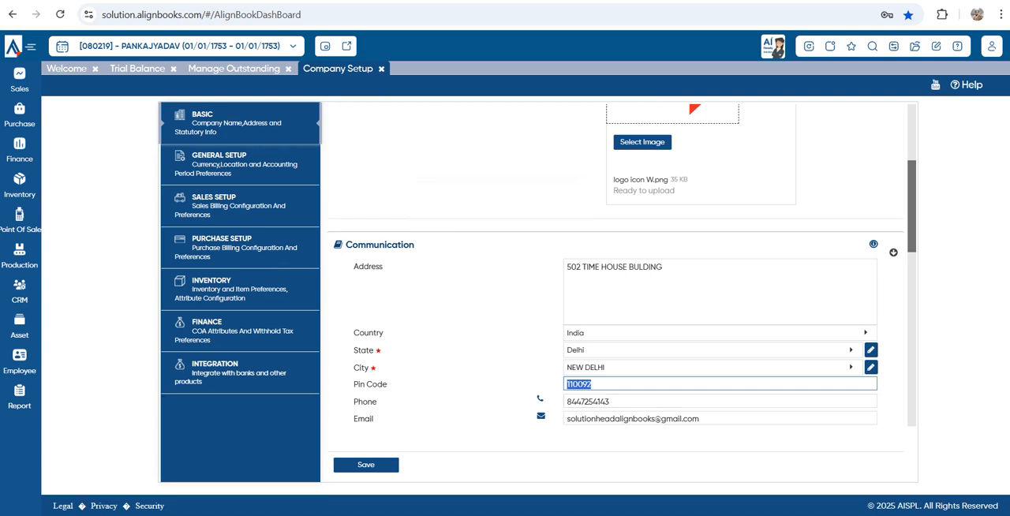
{"action": "key", "text": "Right"}
{"action": "key", "text": "BackSpace"}
{"action": "key", "text": "BackSpace"}
{"action": "type", "text": "15"}
{"action": "key", "text": "Tab"}
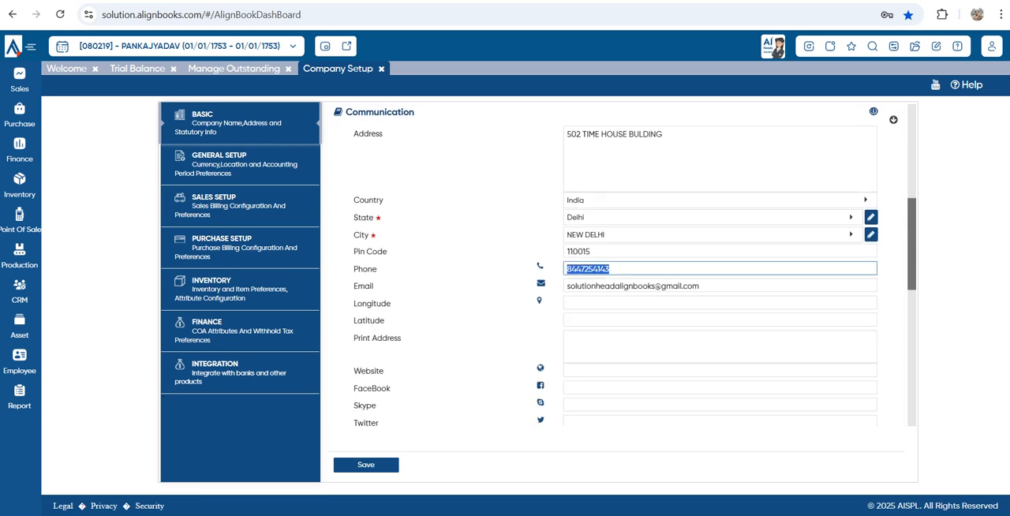
{"action": "key", "text": "BackSpace"}
{"action": "key", "text": "Tab"}
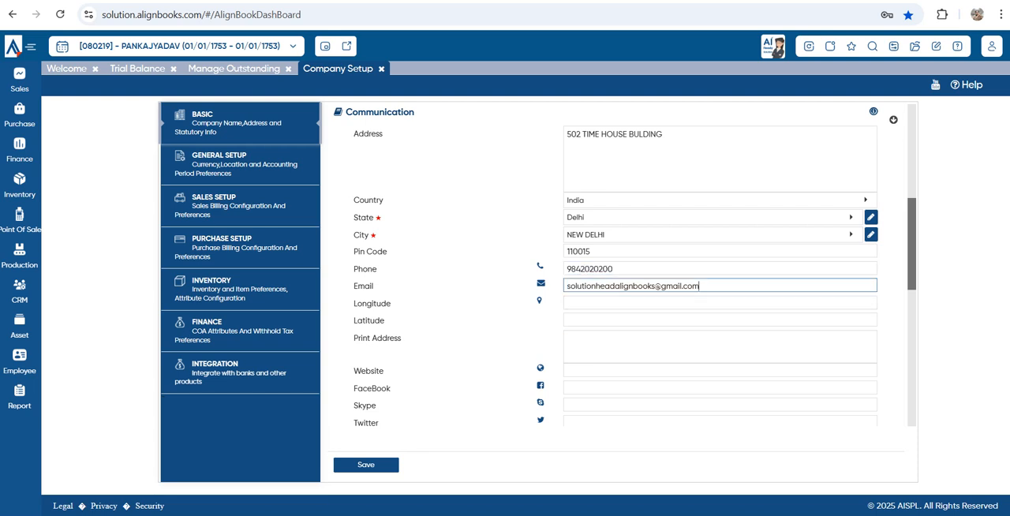
Set the company website to alignbooks.com and go through the empty social media fields without filling them
{"action": "scroll", "coordinate": [615, 269], "scroll_direction": "down", "scroll_amount": 1}
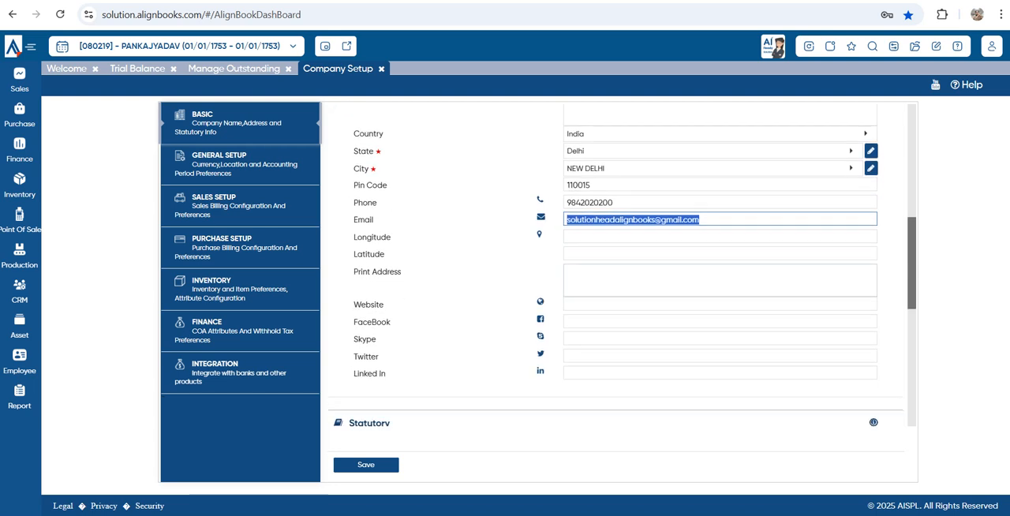
{"action": "left_click", "coordinate": [616, 277]}
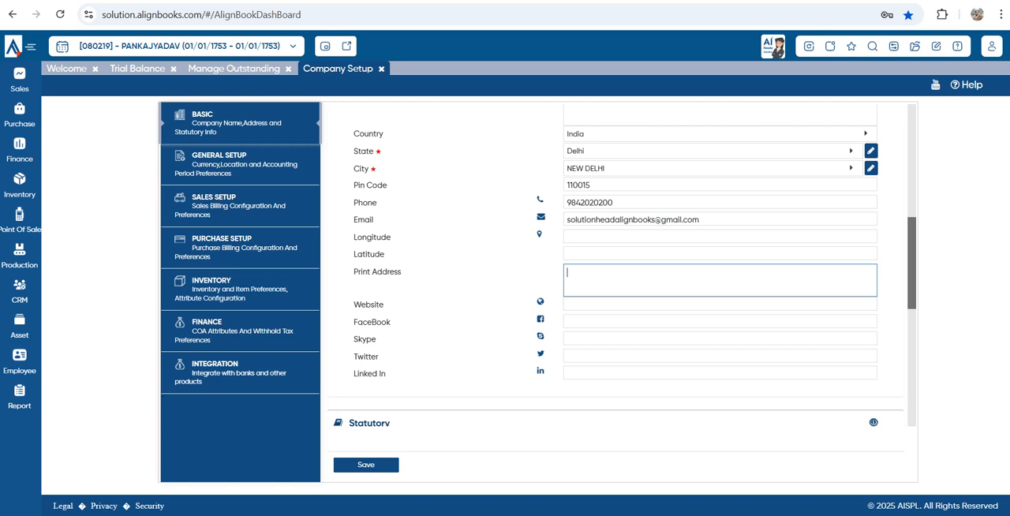
{"action": "left_click", "coordinate": [616, 303]}
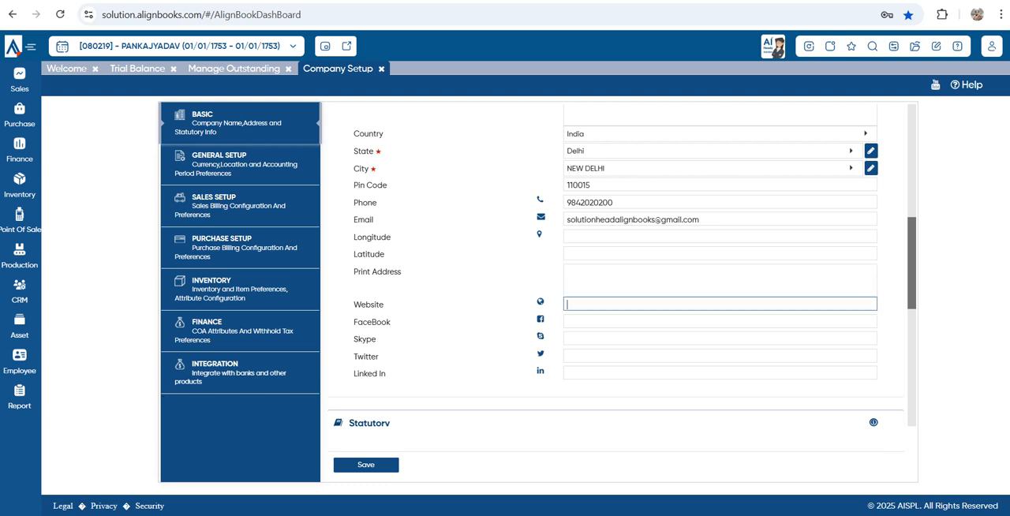
{"action": "type", "text": "alignbooks.com"}
{"action": "left_click", "coordinate": [720, 322]}
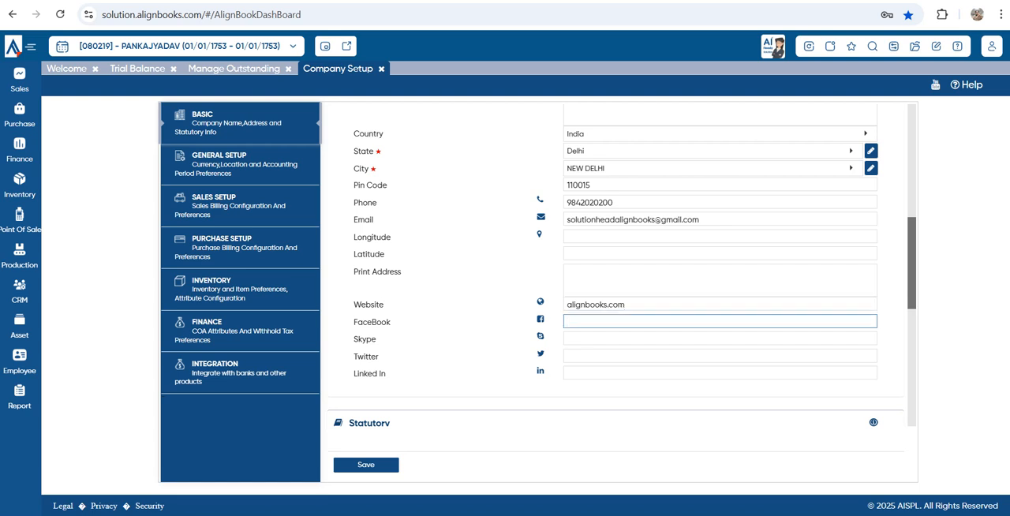
{"action": "left_click", "coordinate": [719, 339]}
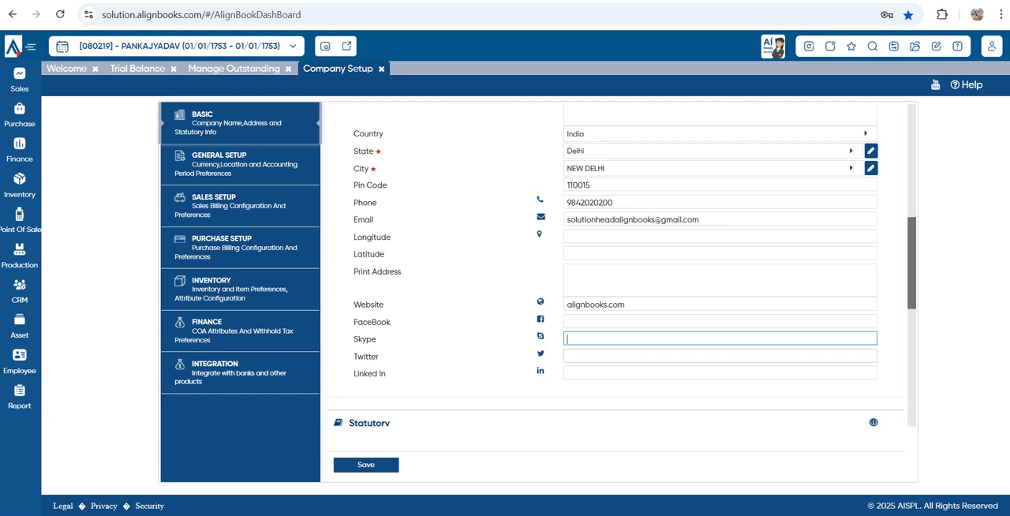
{"action": "left_click", "coordinate": [719, 356]}
{"action": "left_click", "coordinate": [720, 373]}
Enter the company's PAN number in the Statutory section
{"action": "scroll", "coordinate": [720, 374], "scroll_direction": "down", "scroll_amount": 2}
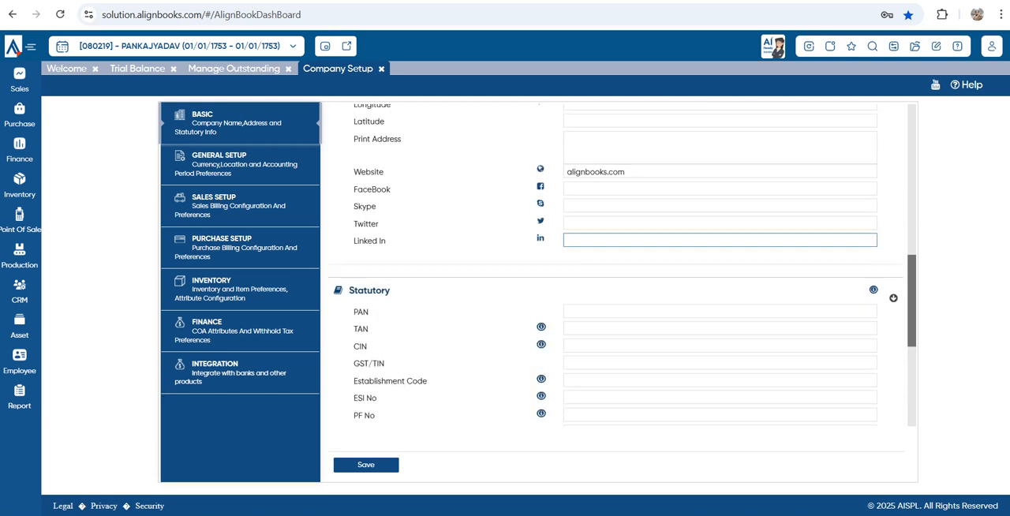
{"action": "left_click", "coordinate": [719, 312]}
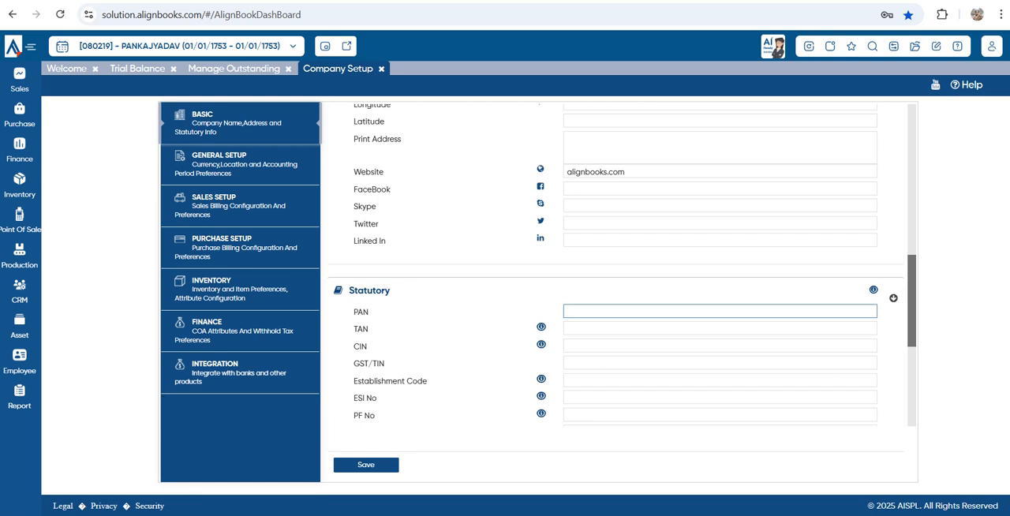
{"action": "key", "text": "Tab"}
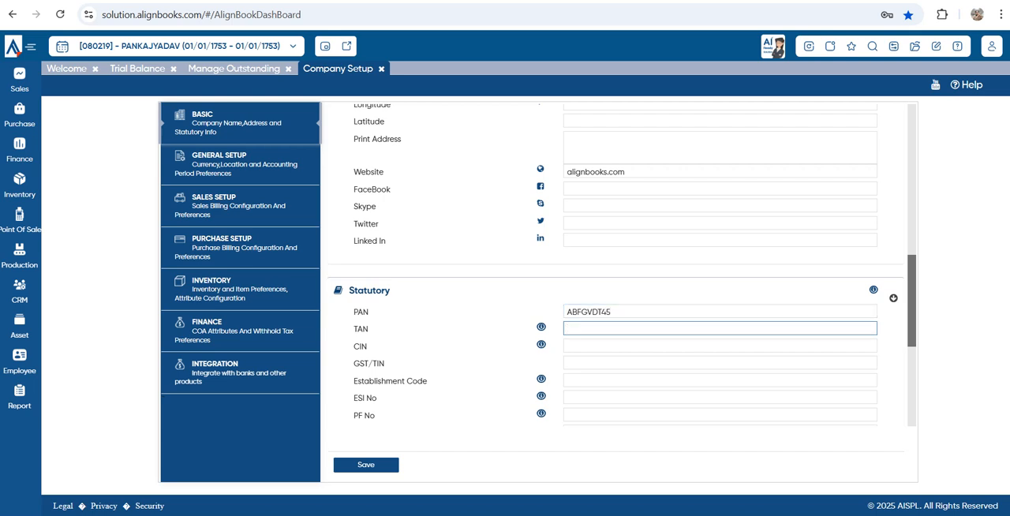
Skip the TAN and CIN fields and enter the company's GST/TIN number
{"action": "key", "text": "Tab"}
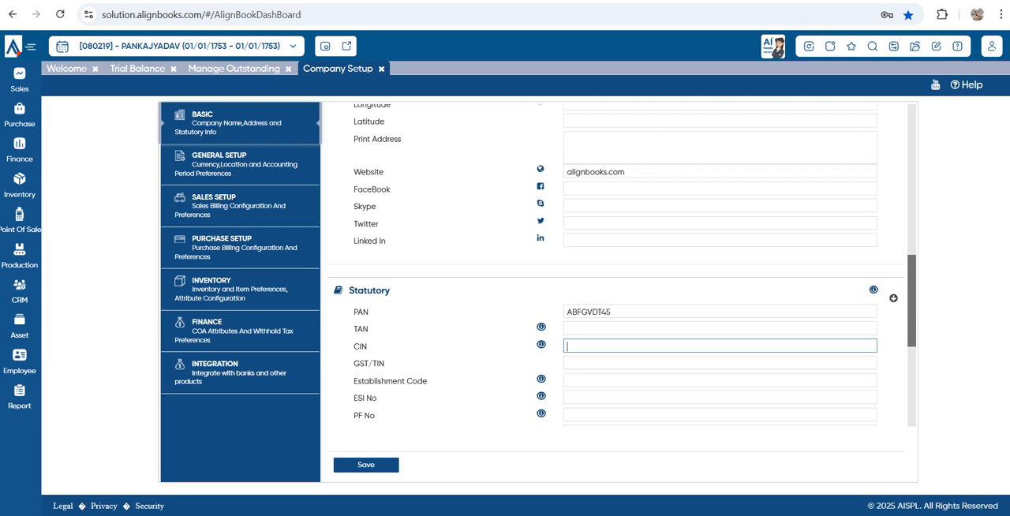
{"action": "key", "text": "Tab"}
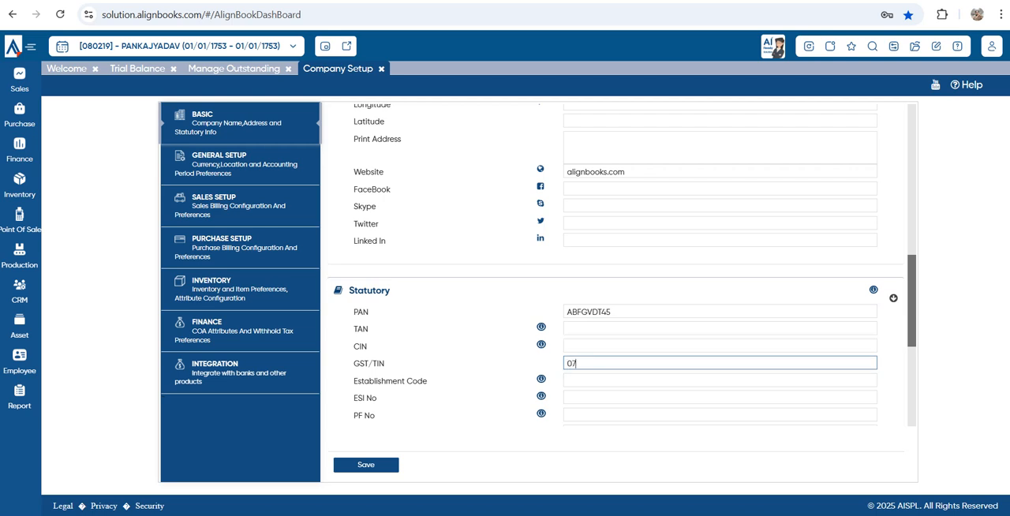
{"action": "key", "text": "Tab"}
{"action": "key", "text": "Tab"}
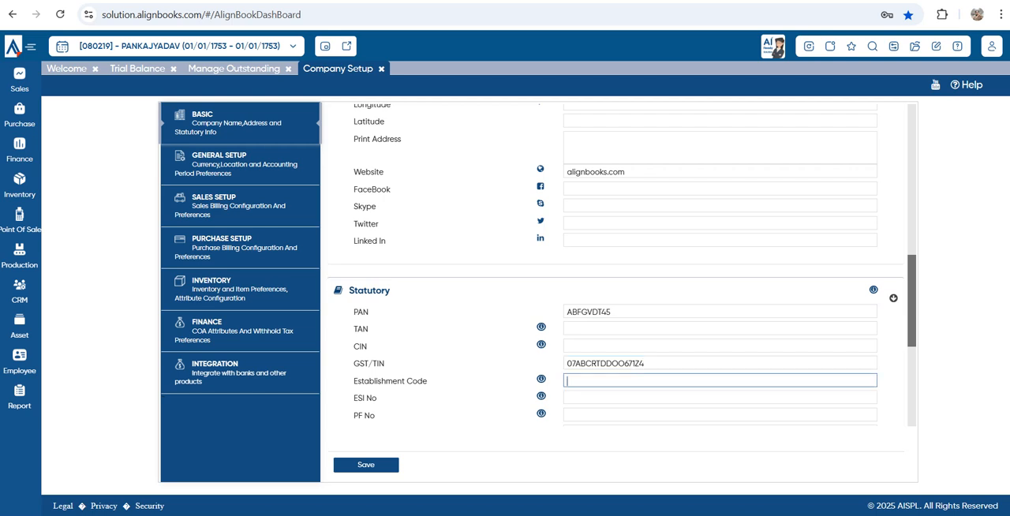
Go through the empty Statutory fields from Establishment Code to e-way username without filling them
{"action": "scroll", "coordinate": [616, 265], "scroll_direction": "down", "scroll_amount": 1}
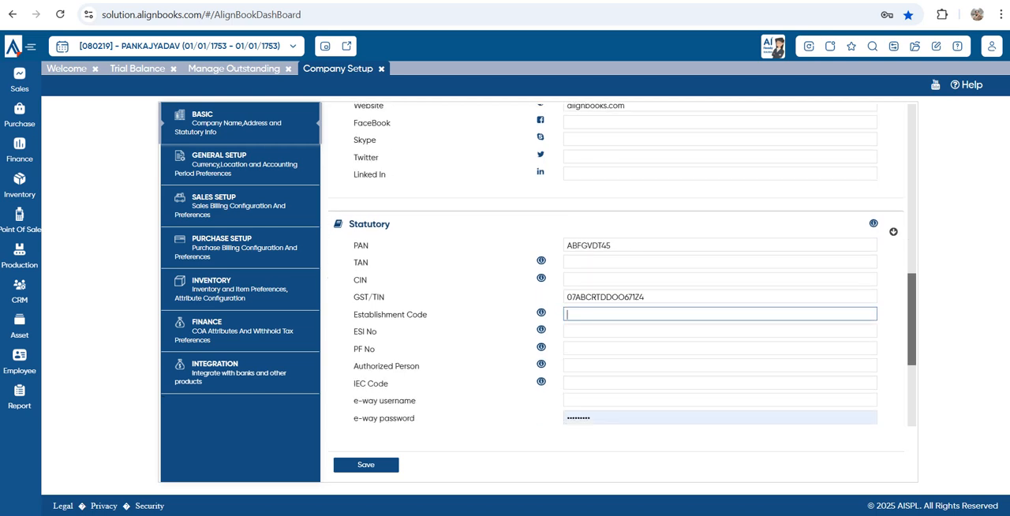
{"action": "left_click", "coordinate": [616, 332]}
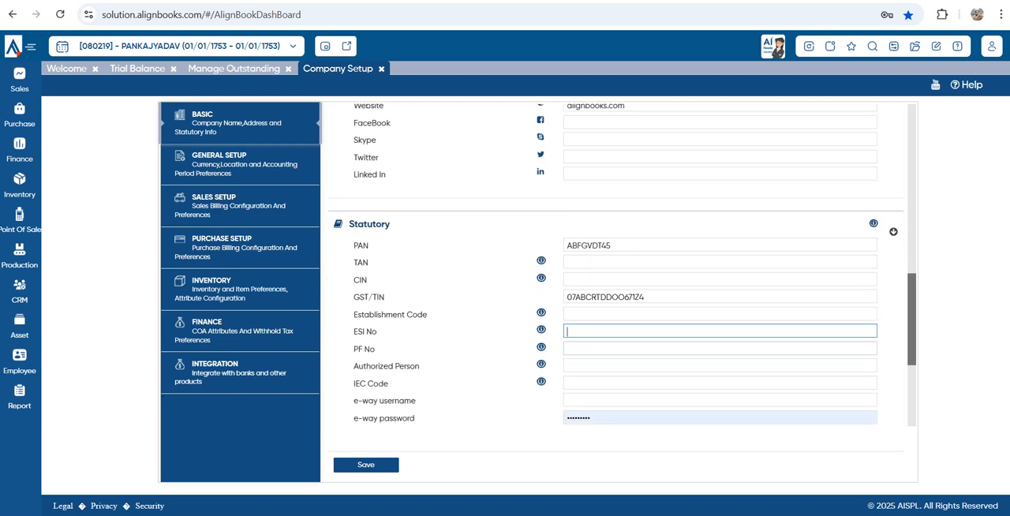
{"action": "key", "text": "Tab"}
{"action": "key", "text": "Tab"}
{"action": "key", "text": "Tab"}
{"action": "key", "text": "Tab"}
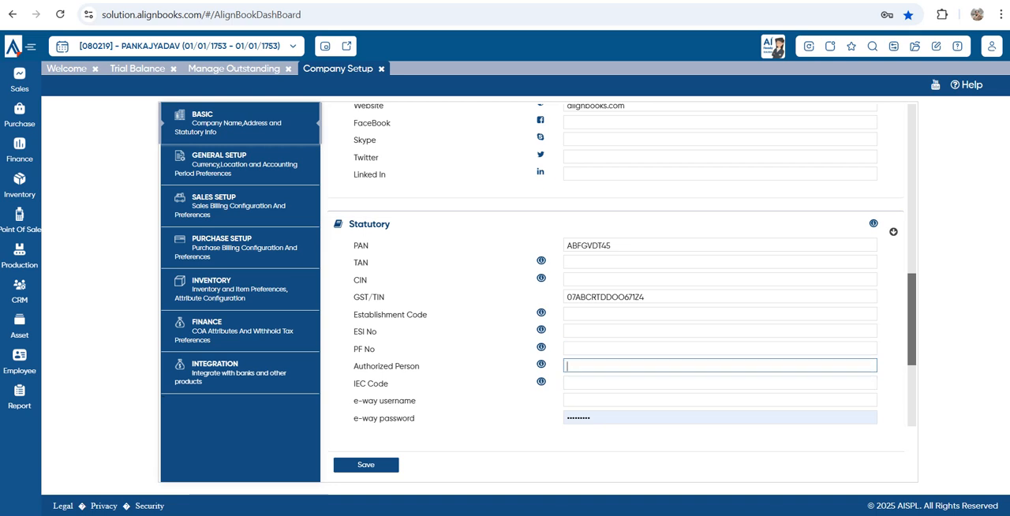
{"action": "scroll", "coordinate": [616, 264], "scroll_direction": "down", "scroll_amount": 1}
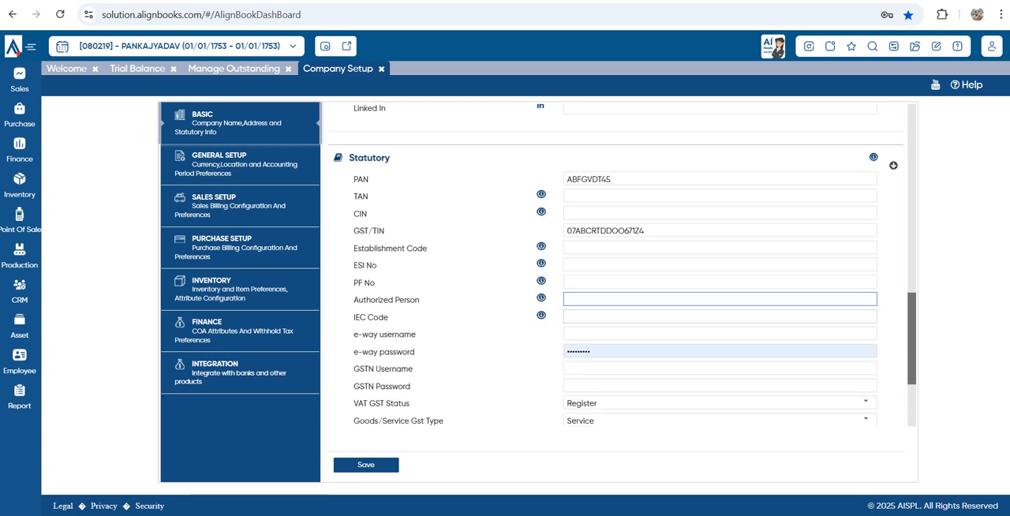
{"action": "left_click", "coordinate": [616, 318]}
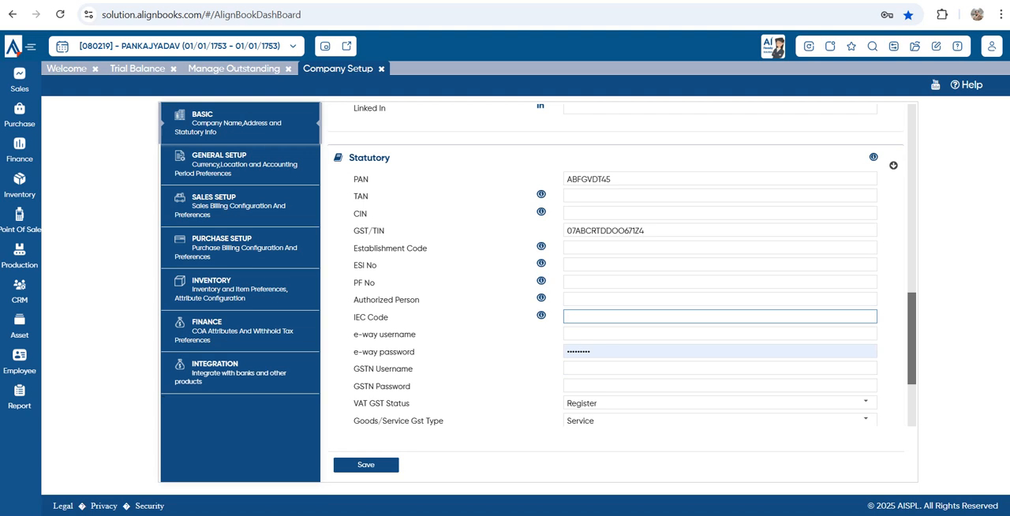
{"action": "left_click", "coordinate": [616, 335]}
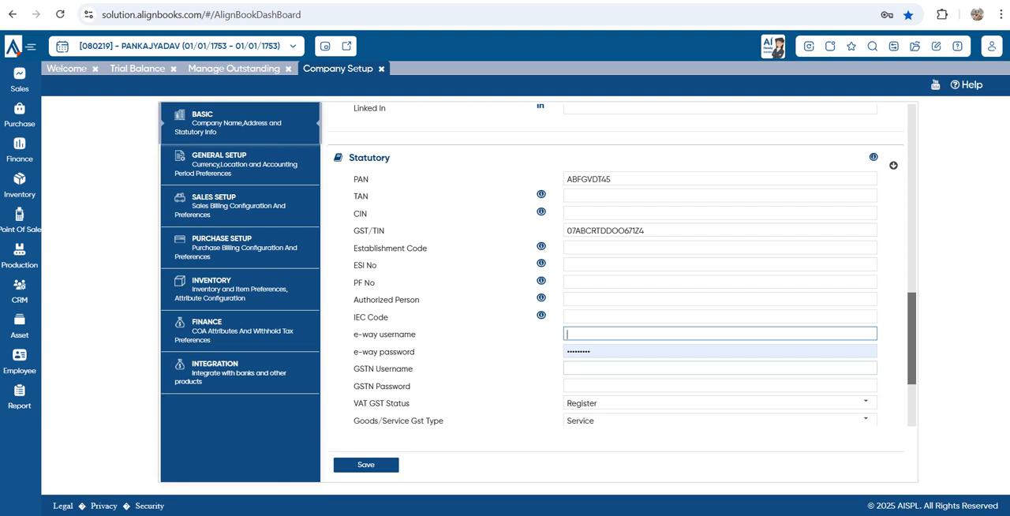
Set the company's VAT GST Status to Register
{"action": "scroll", "coordinate": [616, 269], "scroll_direction": "down", "scroll_amount": 1}
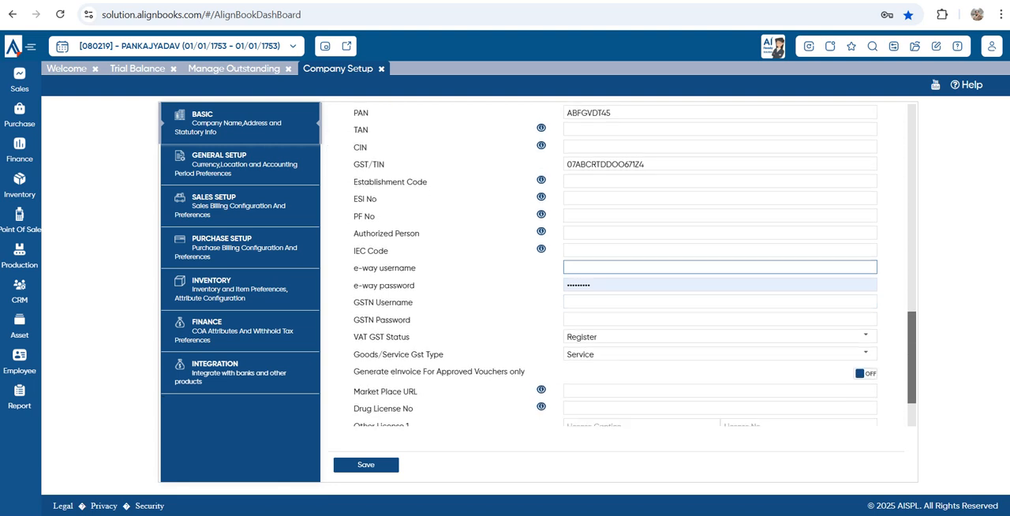
{"action": "left_click", "coordinate": [866, 335]}
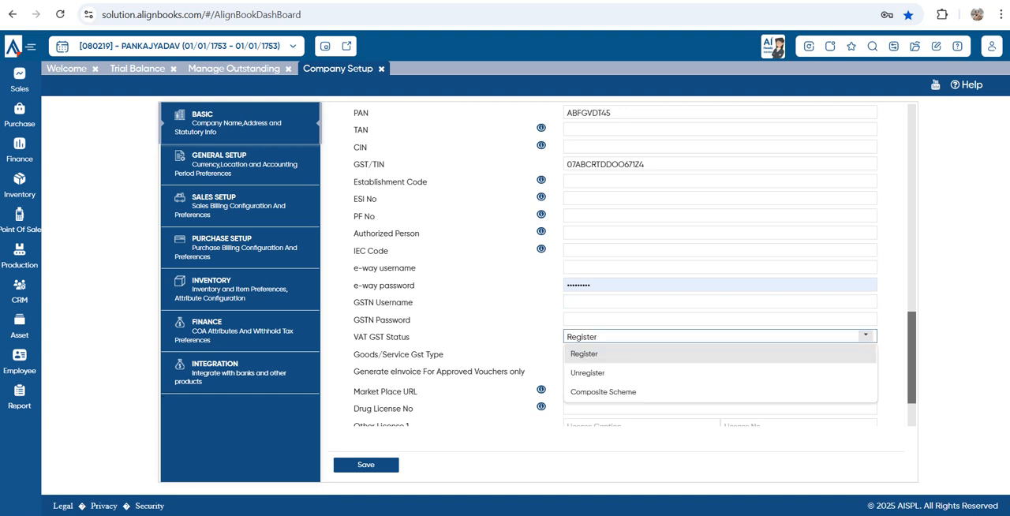
{"action": "left_click", "coordinate": [836, 353]}
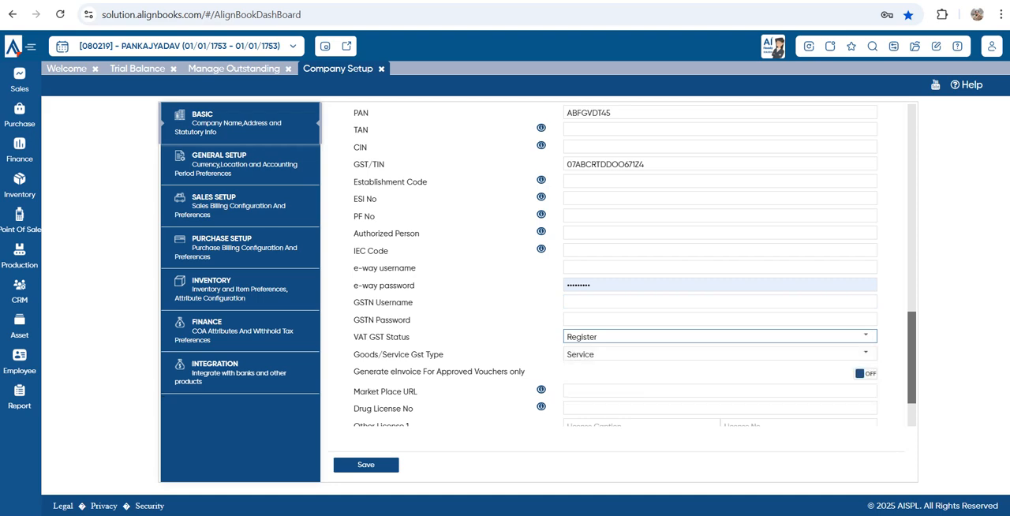
Examine the option for generating e-invoices for approved vouchers only and the Market Place URL and Drug License No fields
{"action": "scroll", "coordinate": [615, 268], "scroll_direction": "down", "scroll_amount": 1}
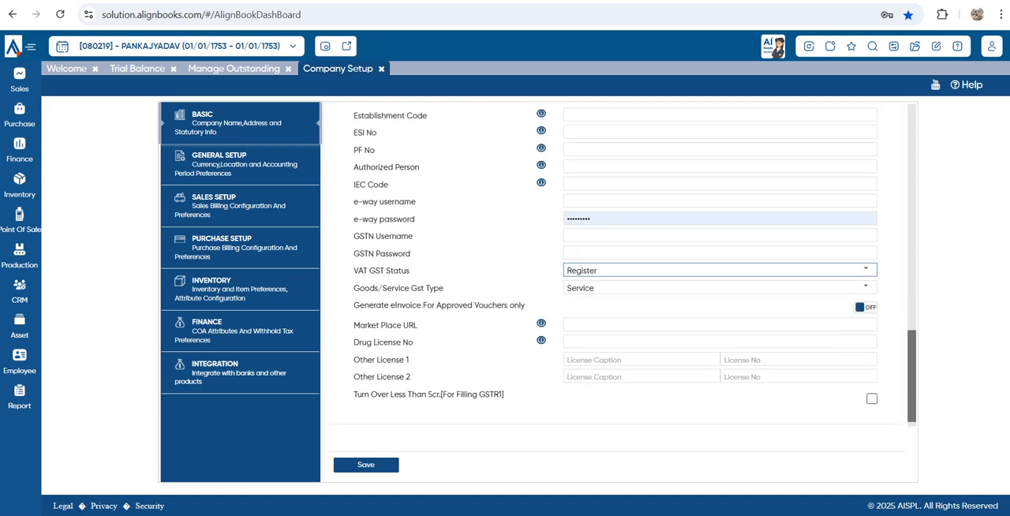
{"action": "left_click_drag", "start_coordinate": [360, 305], "coordinate": [525, 306]}
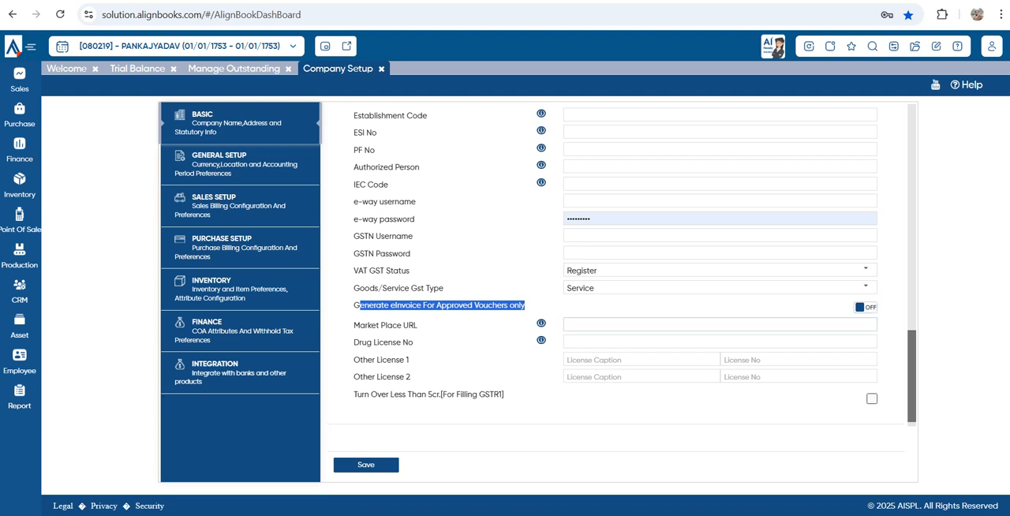
{"action": "left_click", "coordinate": [720, 324]}
{"action": "scroll", "coordinate": [720, 325], "scroll_direction": "down", "scroll_amount": 1}
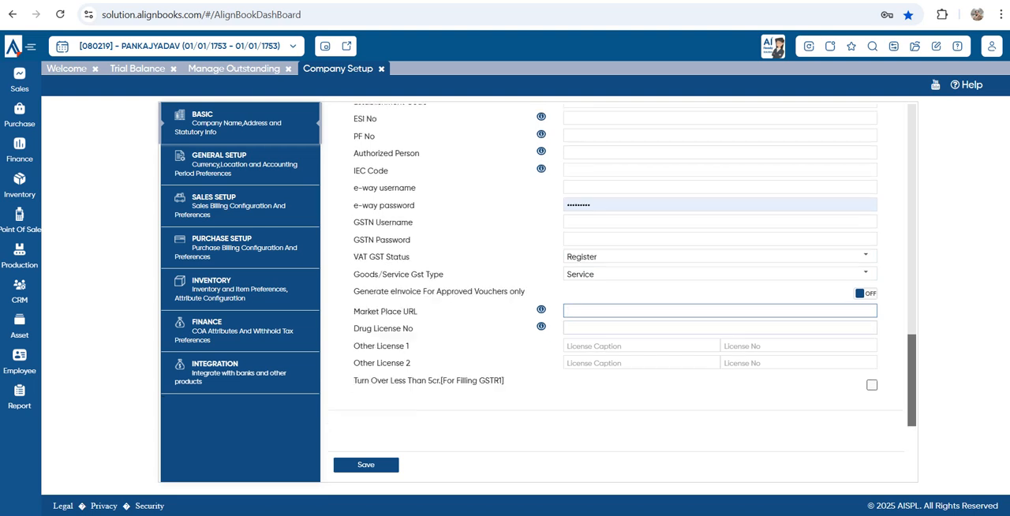
{"action": "left_click", "coordinate": [720, 328]}
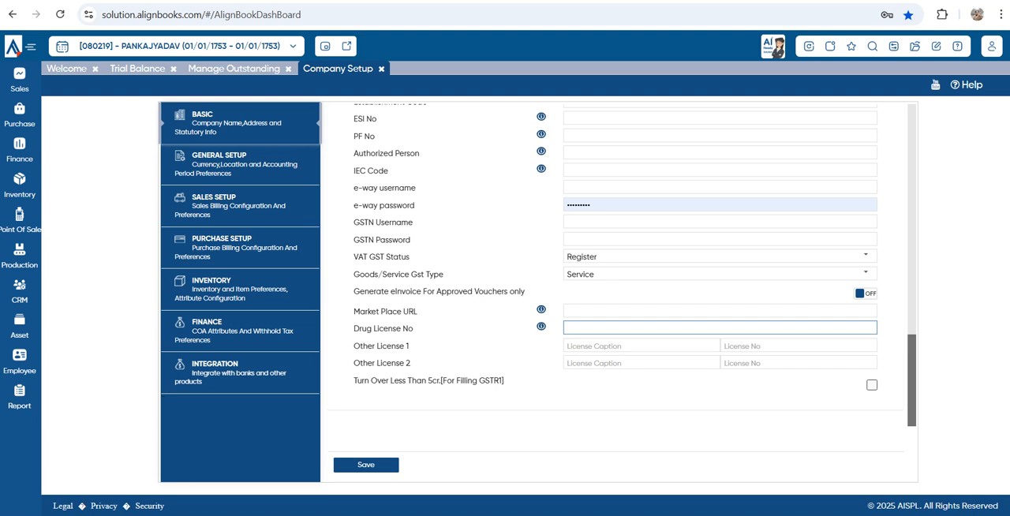
Enter FSSI as the caption of Other License 1 and leave its license number empty
{"action": "left_click", "coordinate": [641, 345]}
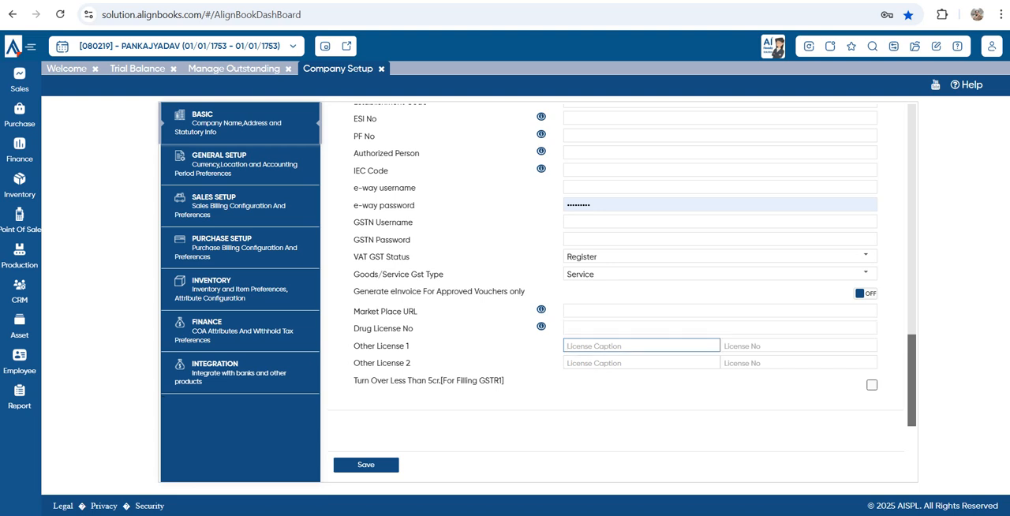
{"action": "type", "text": "FSSI"}
{"action": "left_click", "coordinate": [798, 346]}
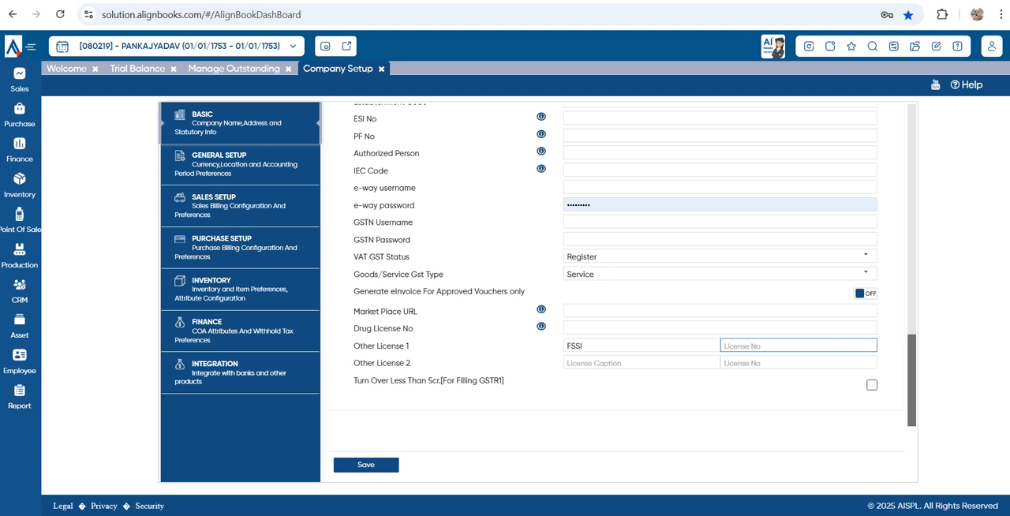
Check the option for turnover under 5 crore for GSTR1 filing and try to save the company details
{"action": "left_click_drag", "start_coordinate": [357, 381], "coordinate": [494, 381]}
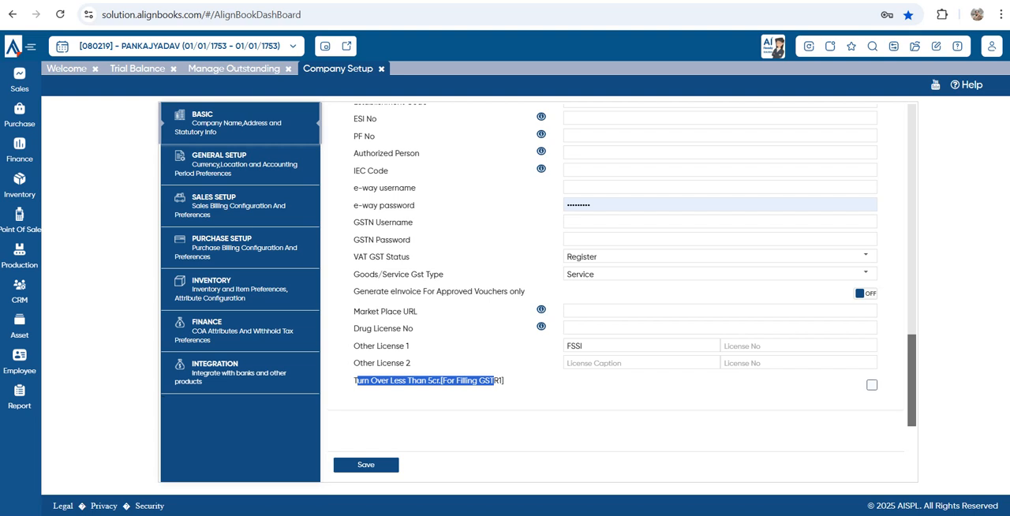
{"action": "left_click", "coordinate": [366, 465]}
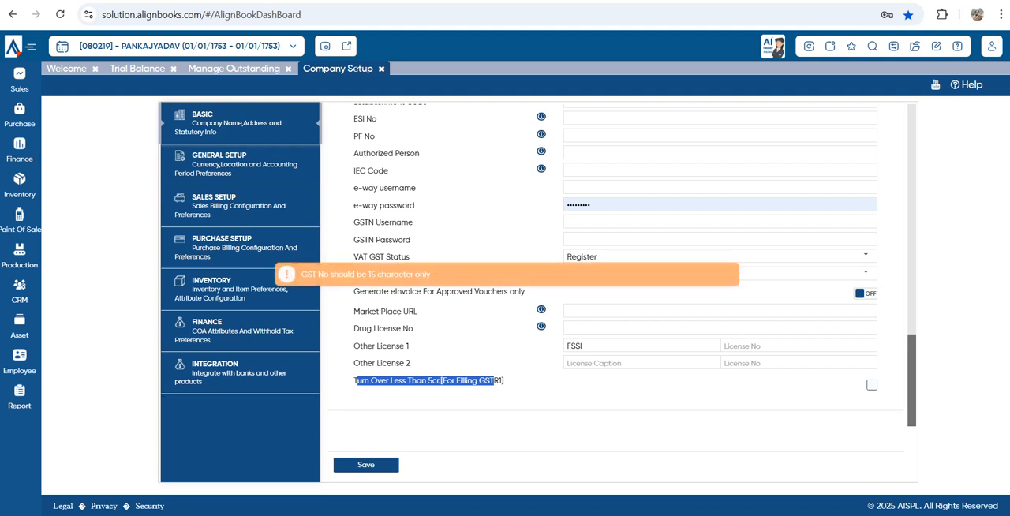
{"action": "left_click", "coordinate": [366, 464]}
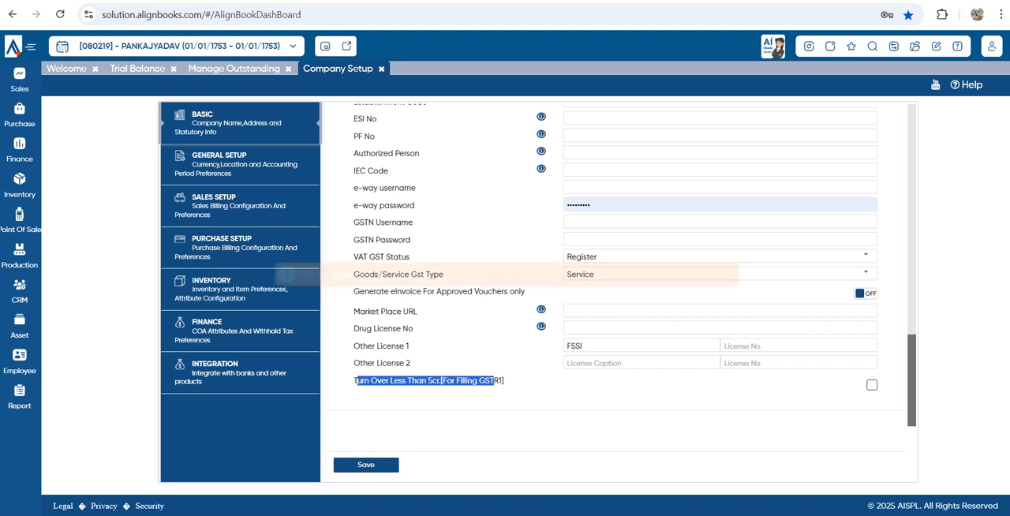
Remove the surplus character from the company's GST/TIN number and save the company details
{"action": "scroll", "coordinate": [616, 264], "scroll_direction": "up", "scroll_amount": 2}
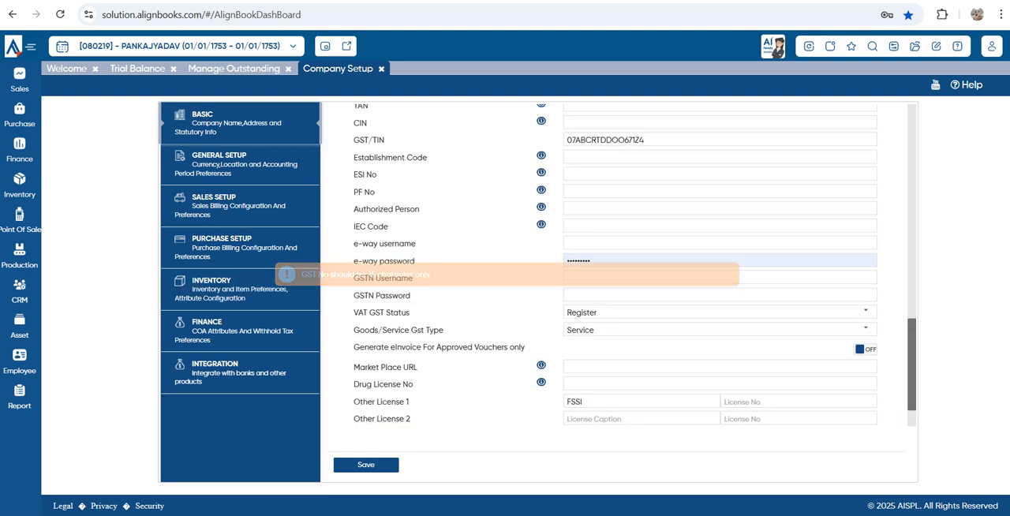
{"action": "left_click", "coordinate": [624, 217]}
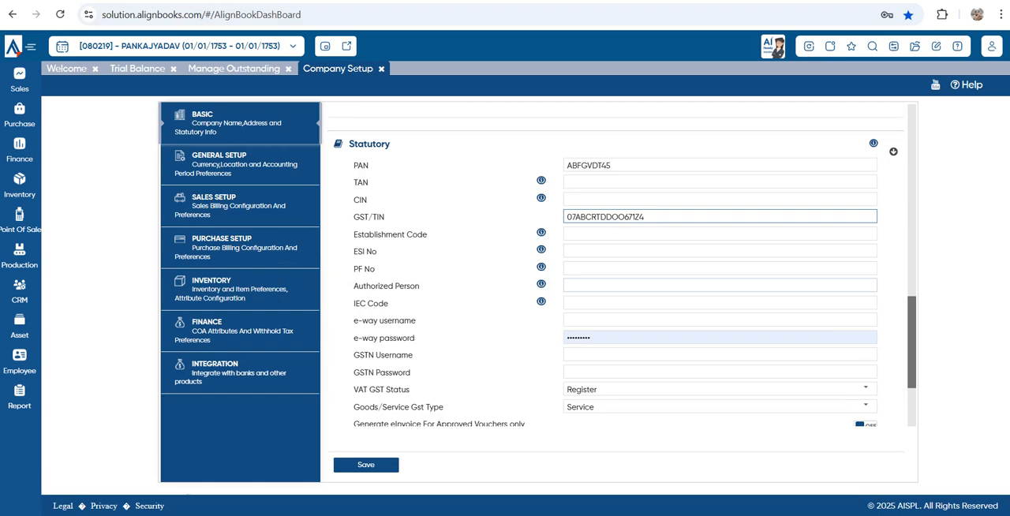
{"action": "key", "text": "BackSpace"}
{"action": "left_click", "coordinate": [366, 465]}
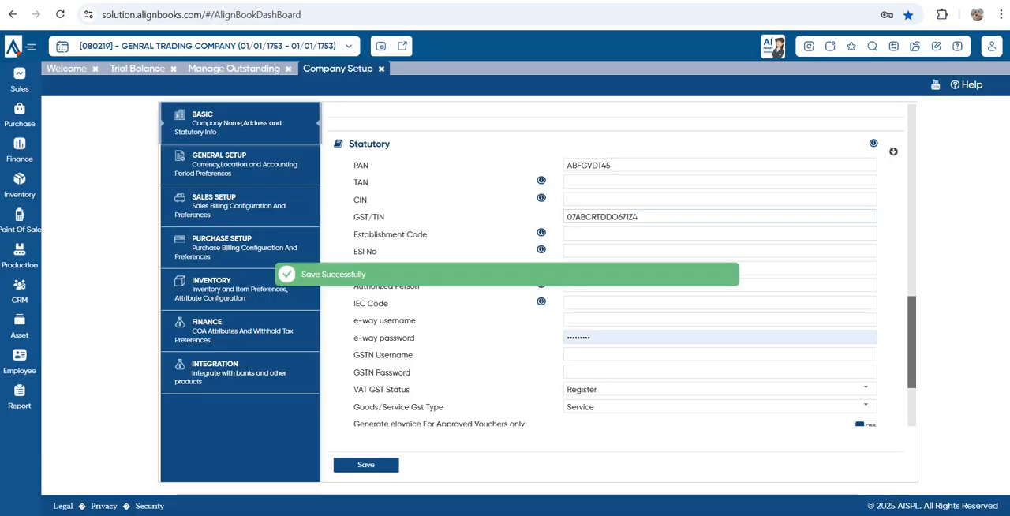
Look back over the saved GST/TIN number and Basic details, and open the General Setup preferences
{"action": "double_click", "coordinate": [616, 217]}
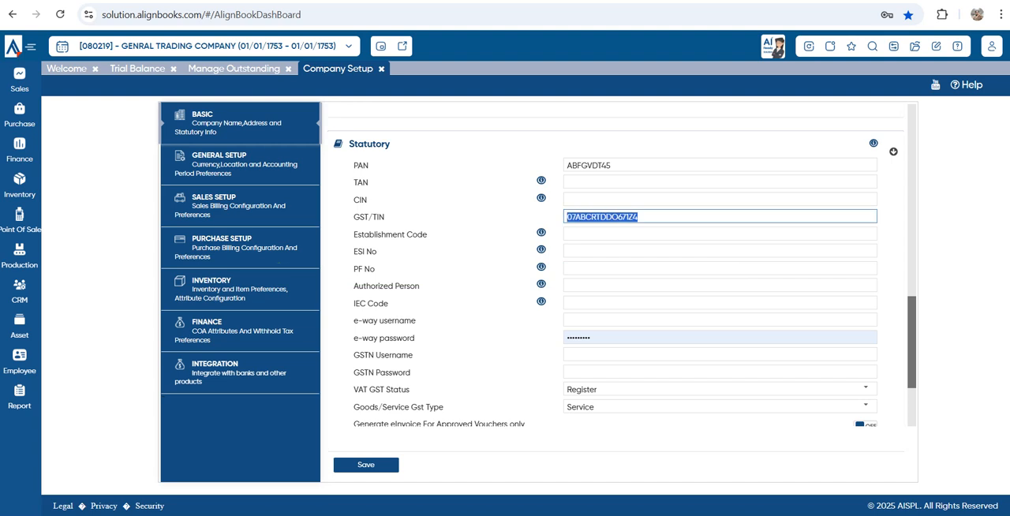
{"action": "scroll", "coordinate": [623, 261], "scroll_direction": "up", "scroll_amount": 10}
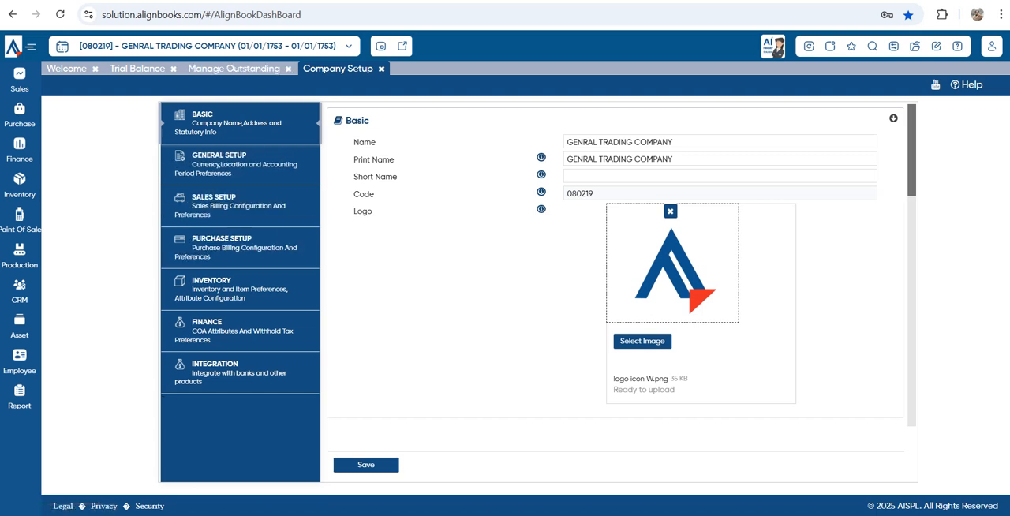
{"action": "left_click", "coordinate": [240, 164]}
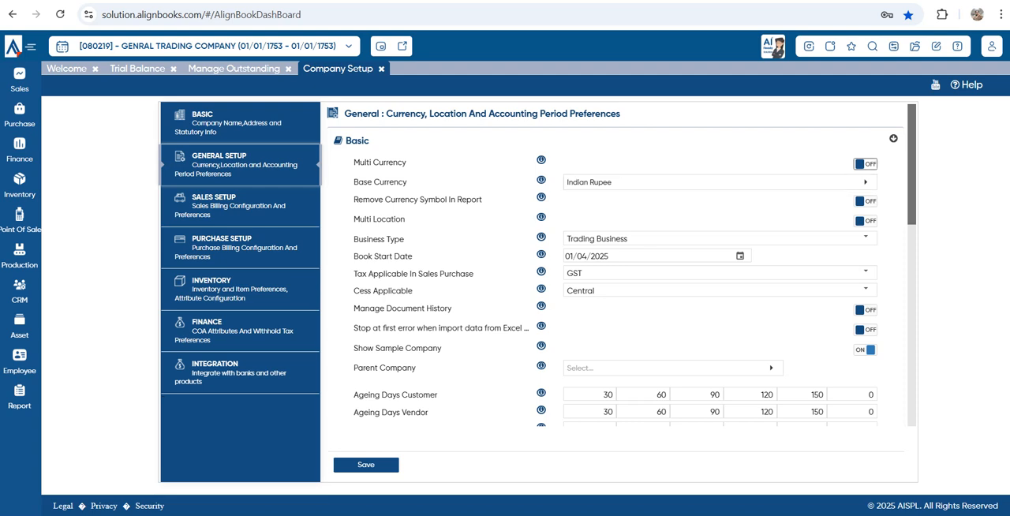
Try out the Multi Currency and Multi Location options and switch both back off
{"action": "left_click", "coordinate": [865, 165]}
{"action": "left_click", "coordinate": [865, 221]}
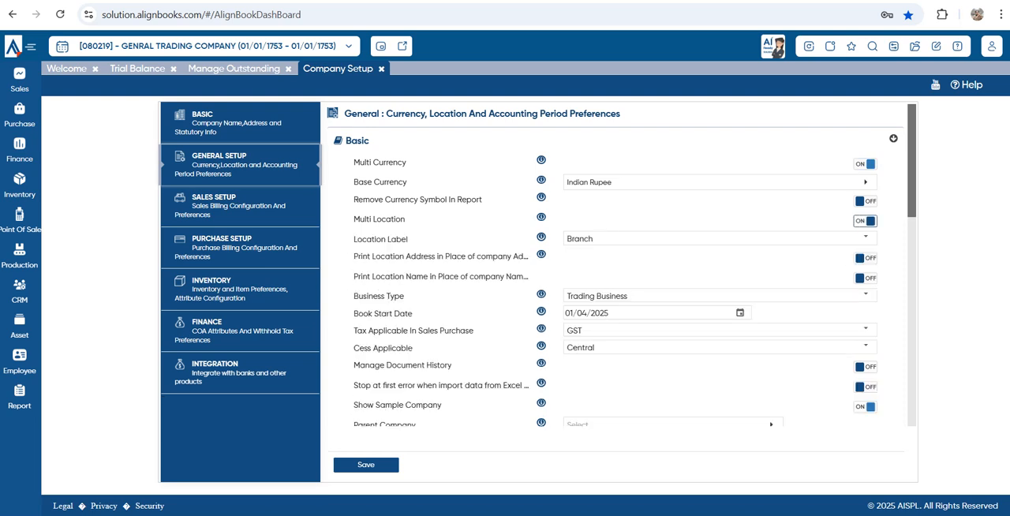
{"action": "left_click", "coordinate": [865, 221]}
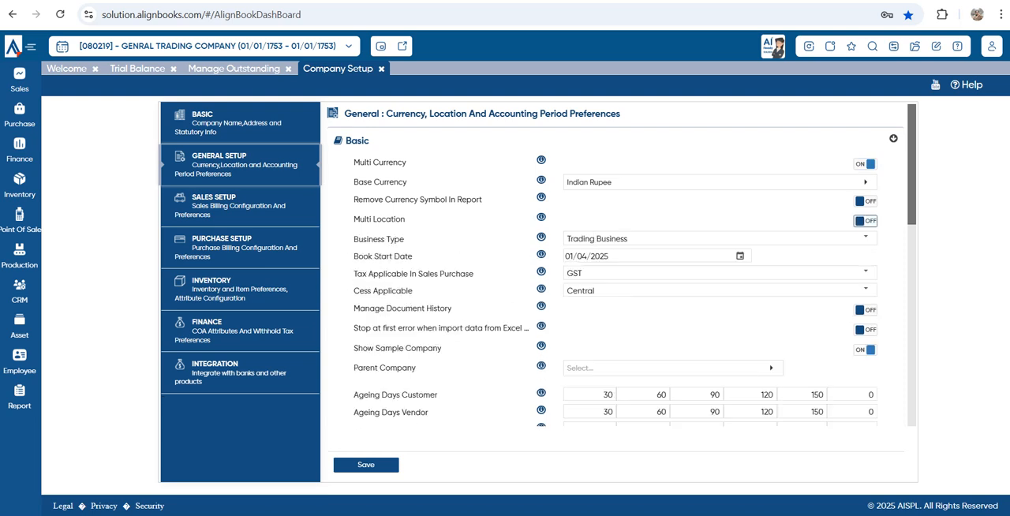
{"action": "left_click", "coordinate": [865, 164]}
Try out the Remove Currency Symbol In Report option and switch it back off
{"action": "left_click_drag", "start_coordinate": [363, 199], "coordinate": [483, 199]}
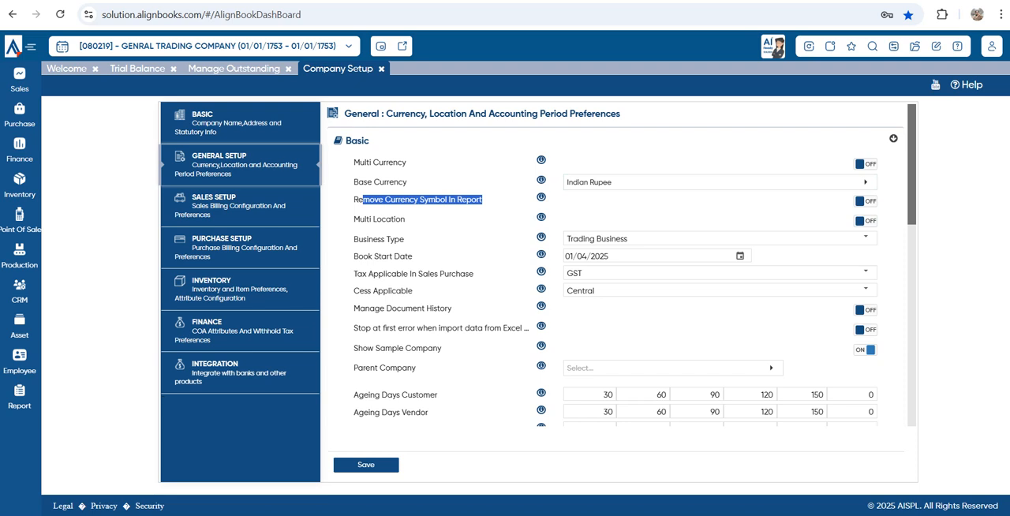
{"action": "left_click", "coordinate": [866, 201]}
{"action": "left_click", "coordinate": [865, 201]}
Browse the available choices for Business Type and keep Trading Business
{"action": "left_click_drag", "start_coordinate": [359, 239], "coordinate": [406, 239]}
{"action": "left_click", "coordinate": [866, 239]}
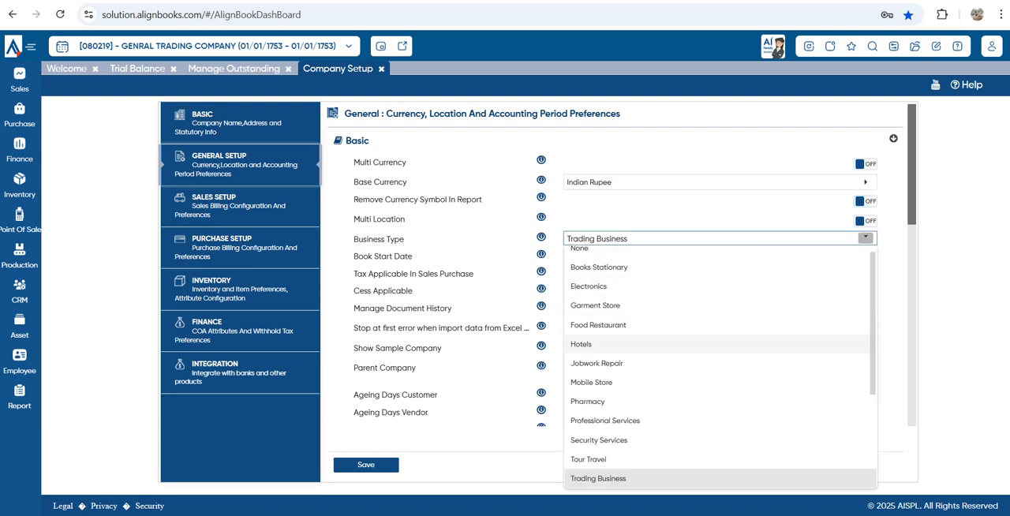
{"action": "left_click", "coordinate": [481, 377]}
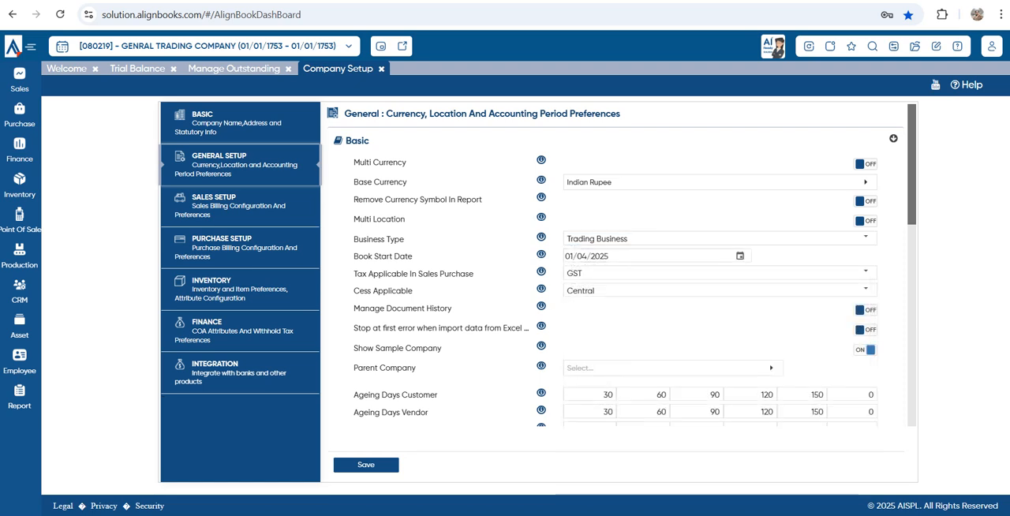
{"action": "left_click_drag", "start_coordinate": [630, 240], "coordinate": [560, 239]}
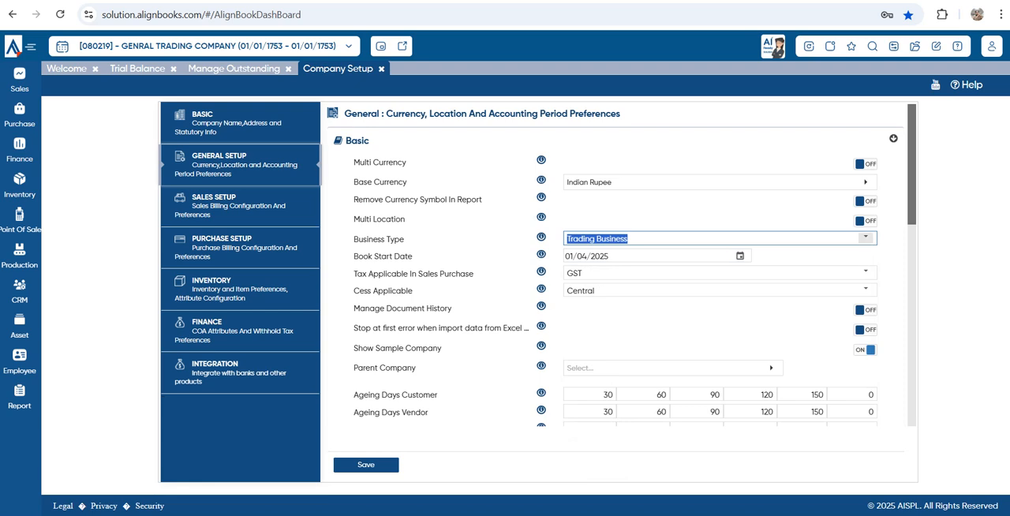
{"action": "left_click", "coordinate": [866, 237]}
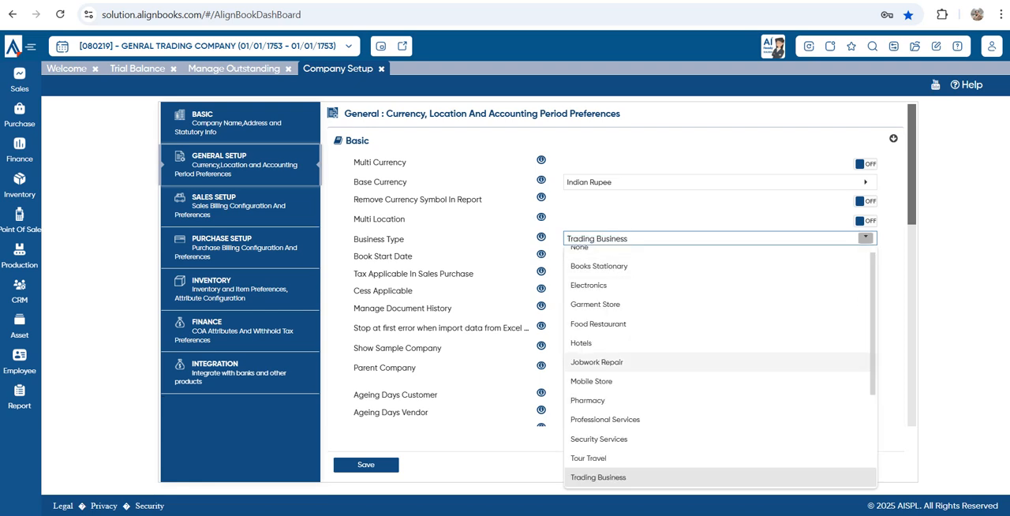
{"action": "scroll", "coordinate": [719, 363], "scroll_direction": "down", "scroll_amount": 4}
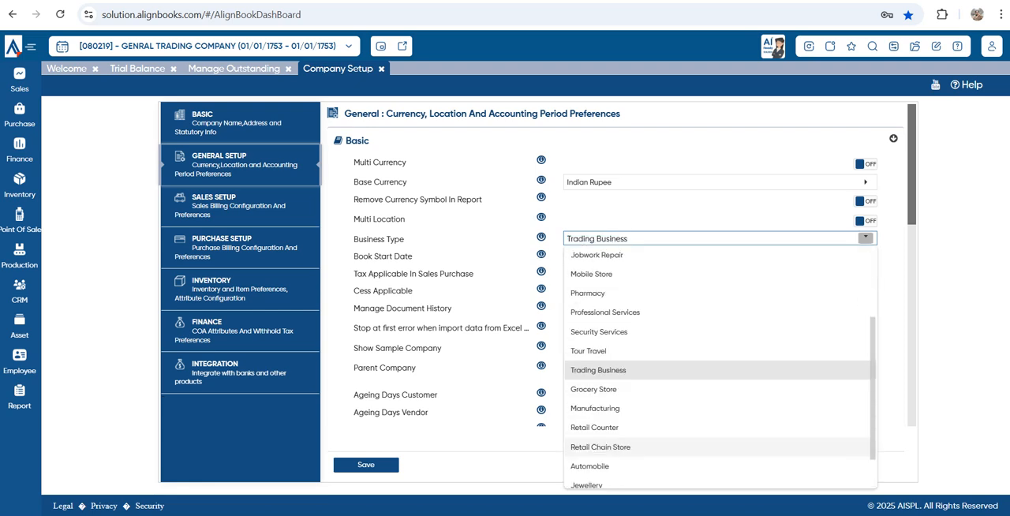
{"action": "left_click", "coordinate": [895, 292]}
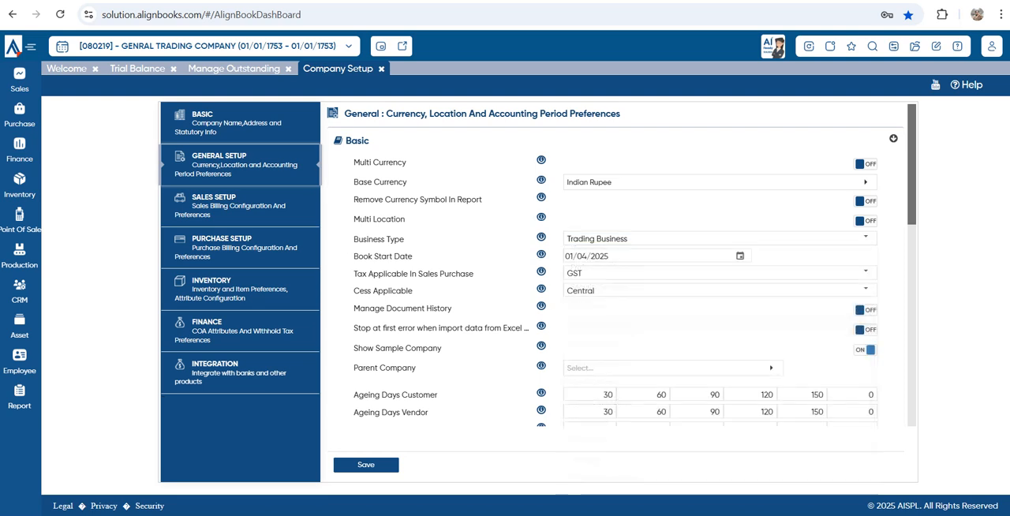
Check the Book Start Date, and browse the Tax Applicable In Sales Purchase choices, keeping GST
{"action": "left_click_drag", "start_coordinate": [631, 256], "coordinate": [559, 257]}
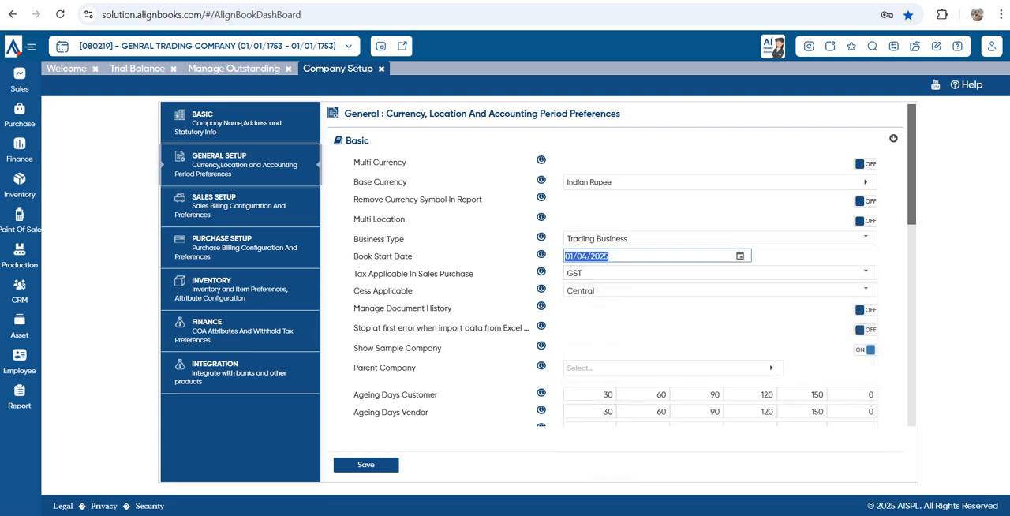
{"action": "key", "text": "Tab"}
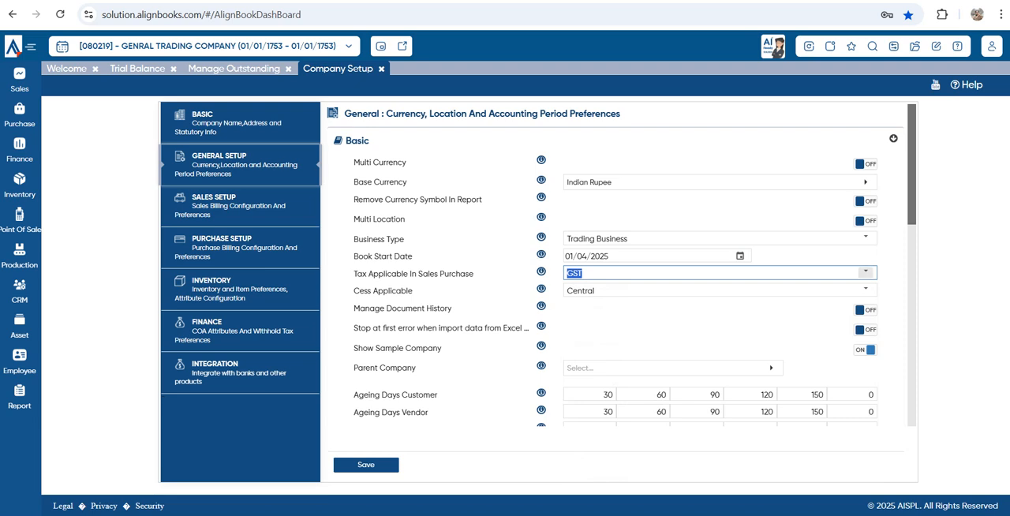
{"action": "left_click", "coordinate": [866, 272]}
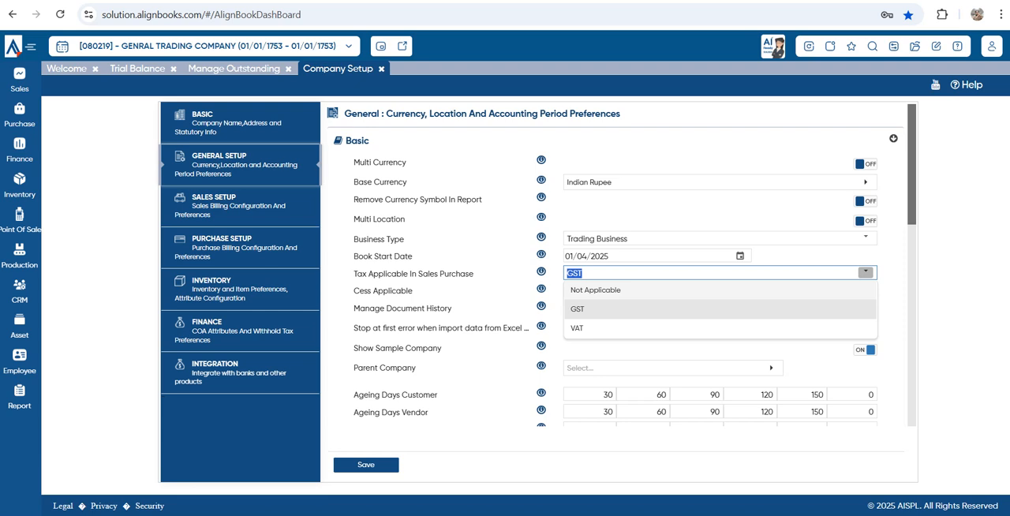
{"action": "left_click", "coordinate": [616, 310]}
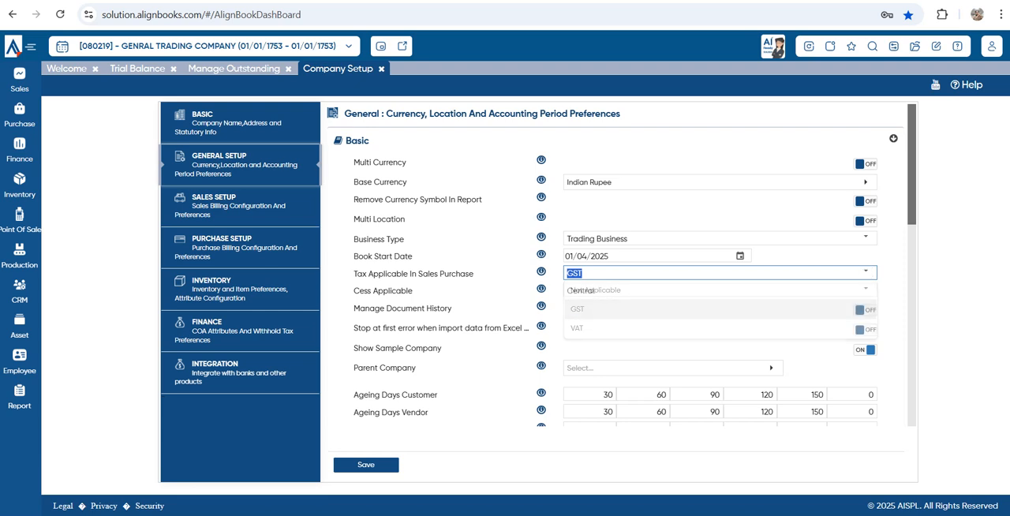
Review the document history, Excel import error and WhatsApp (Web) URL options, and save the General Setup preferences
{"action": "scroll", "coordinate": [615, 309], "scroll_direction": "down", "scroll_amount": 1}
{"action": "scroll", "coordinate": [615, 310], "scroll_direction": "down", "scroll_amount": 1}
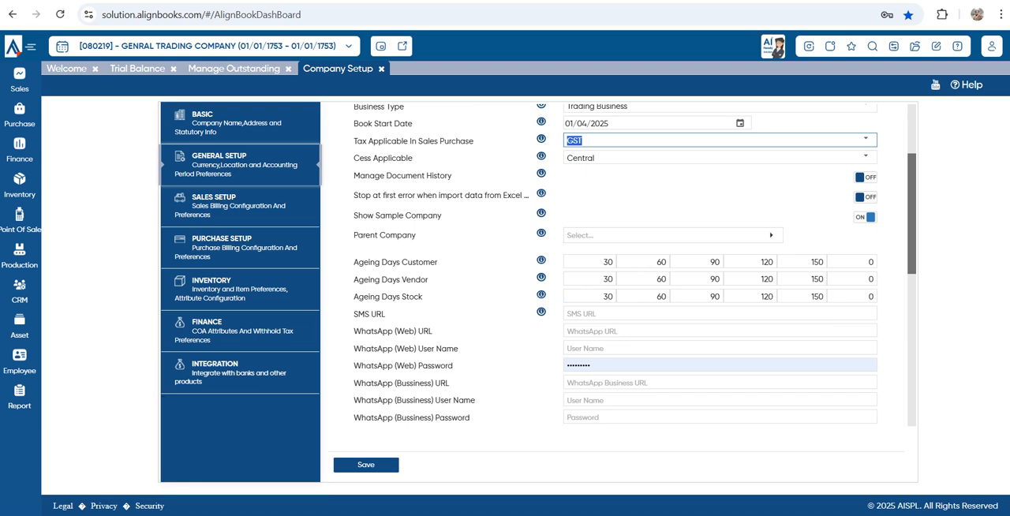
{"action": "triple_click", "coordinate": [403, 176]}
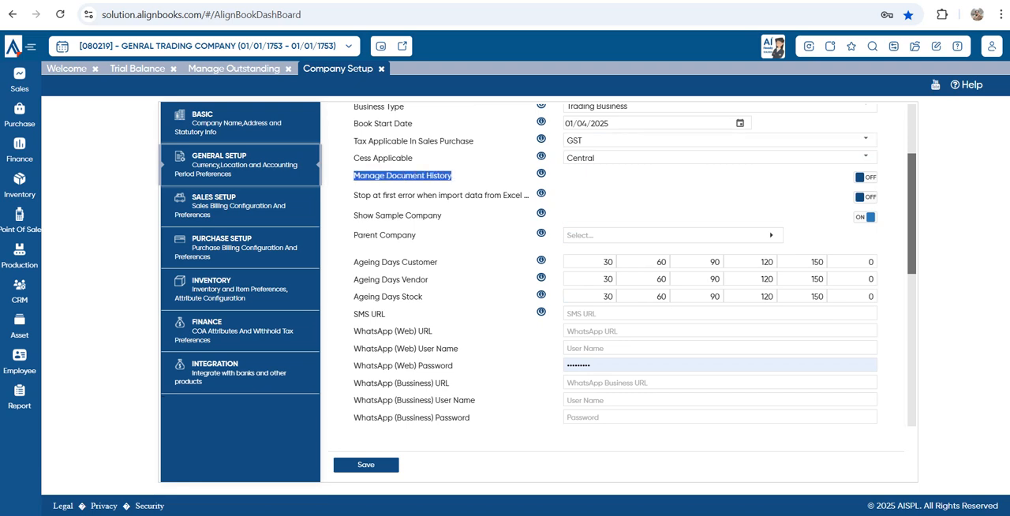
{"action": "left_click_drag", "start_coordinate": [354, 195], "coordinate": [511, 194]}
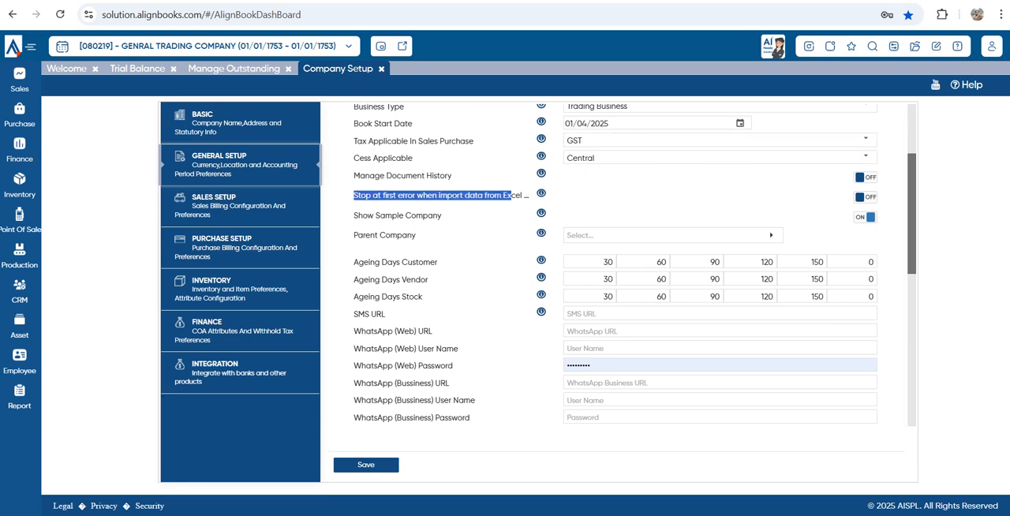
{"action": "scroll", "coordinate": [615, 309], "scroll_direction": "up", "scroll_amount": 1}
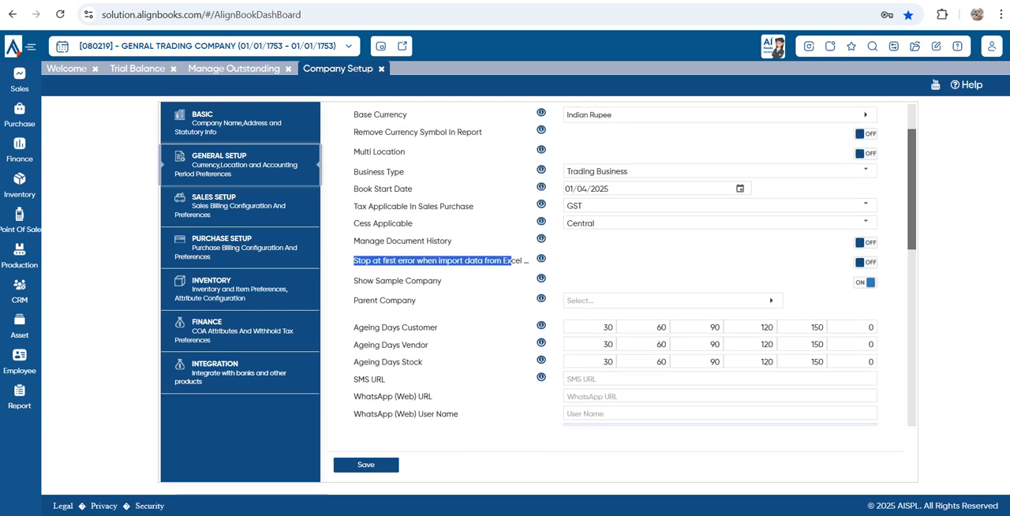
{"action": "scroll", "coordinate": [616, 309], "scroll_direction": "down", "scroll_amount": 1}
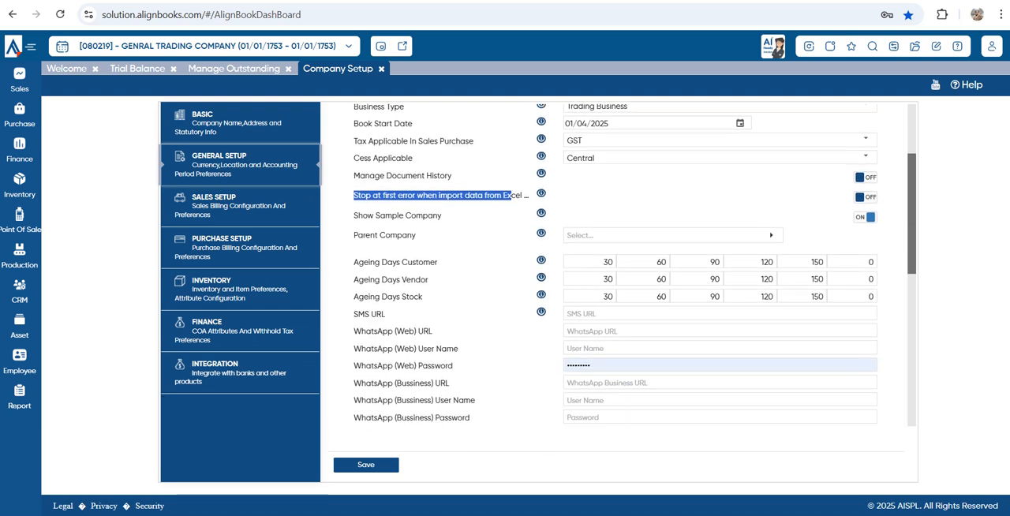
{"action": "left_click_drag", "start_coordinate": [353, 331], "coordinate": [433, 331]}
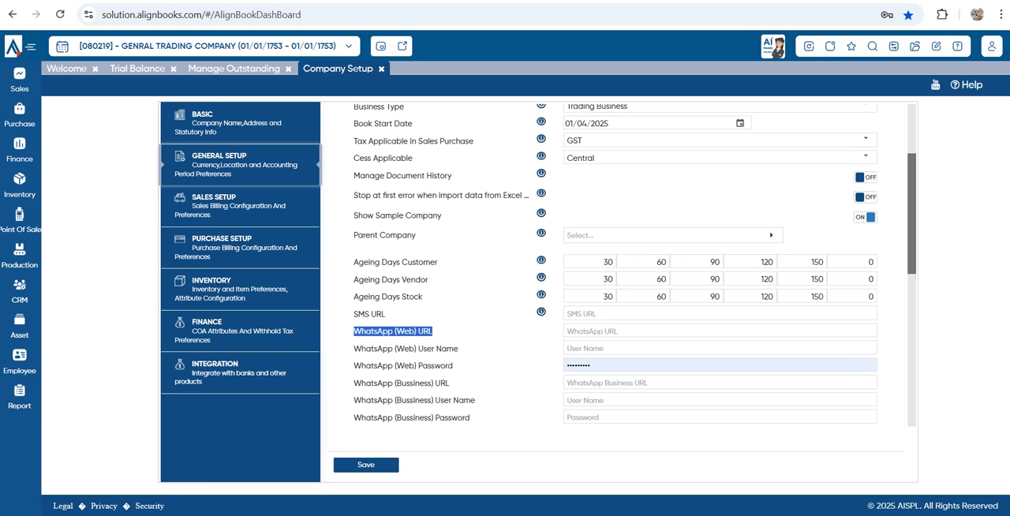
{"action": "left_click", "coordinate": [365, 465]}
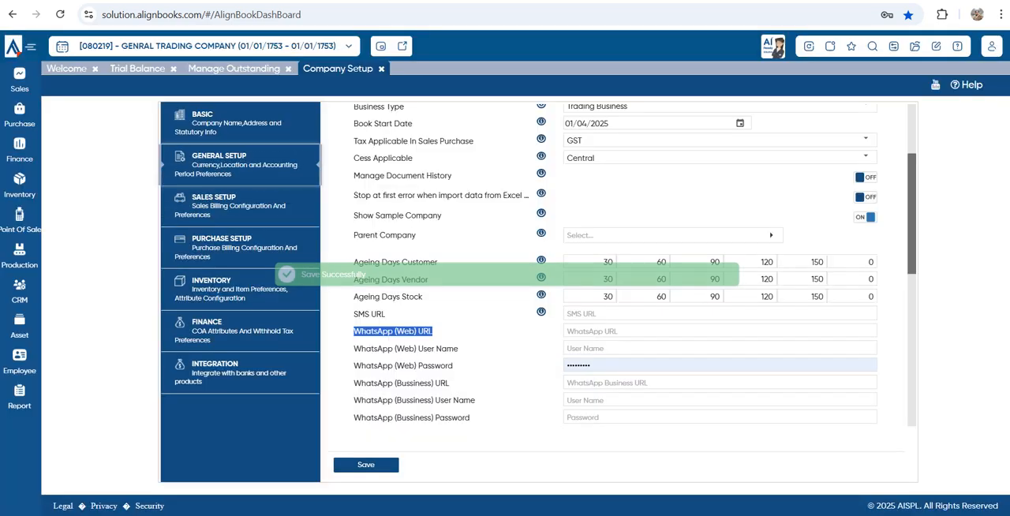
Open the Sales Setup preferences and review the Customer Label, Credit Control and Salesman Wise Billing settings
{"action": "left_click", "coordinate": [239, 206]}
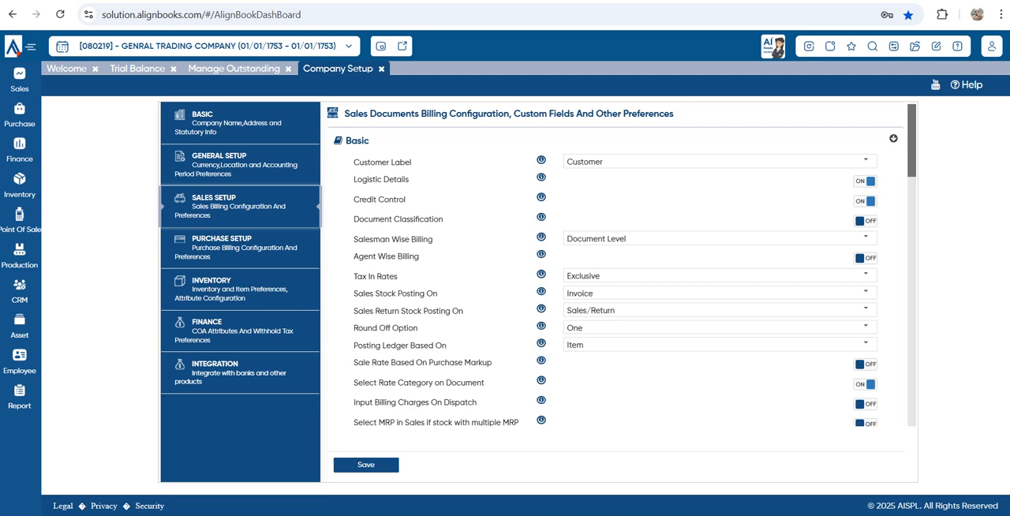
{"action": "left_click_drag", "start_coordinate": [606, 162], "coordinate": [555, 163]}
{"action": "left_click", "coordinate": [505, 163]}
{"action": "left_click_drag", "start_coordinate": [377, 199], "coordinate": [390, 200]}
{"action": "left_click_drag", "start_coordinate": [359, 239], "coordinate": [420, 256]}
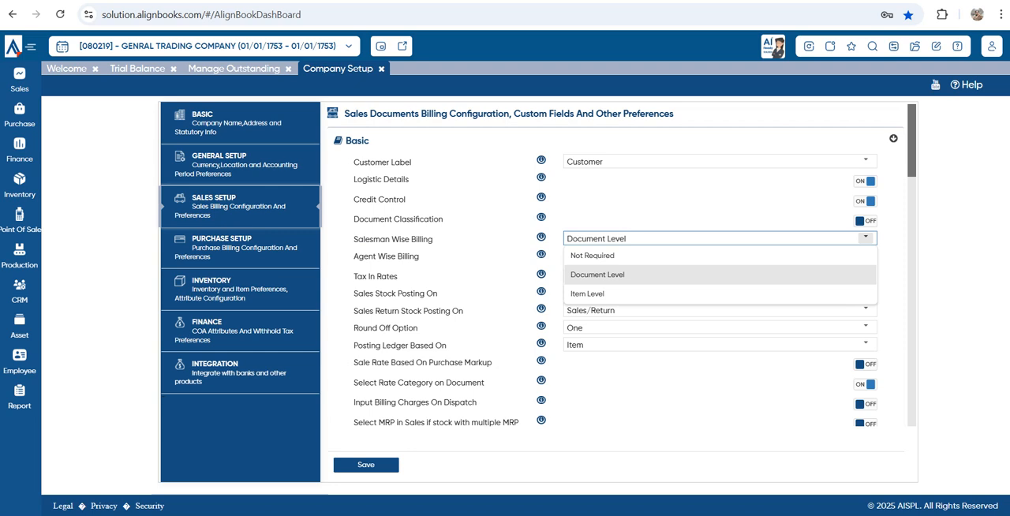
Try Item Level for Salesman Wise Billing and set it back to Document Level
{"action": "left_click", "coordinate": [865, 238]}
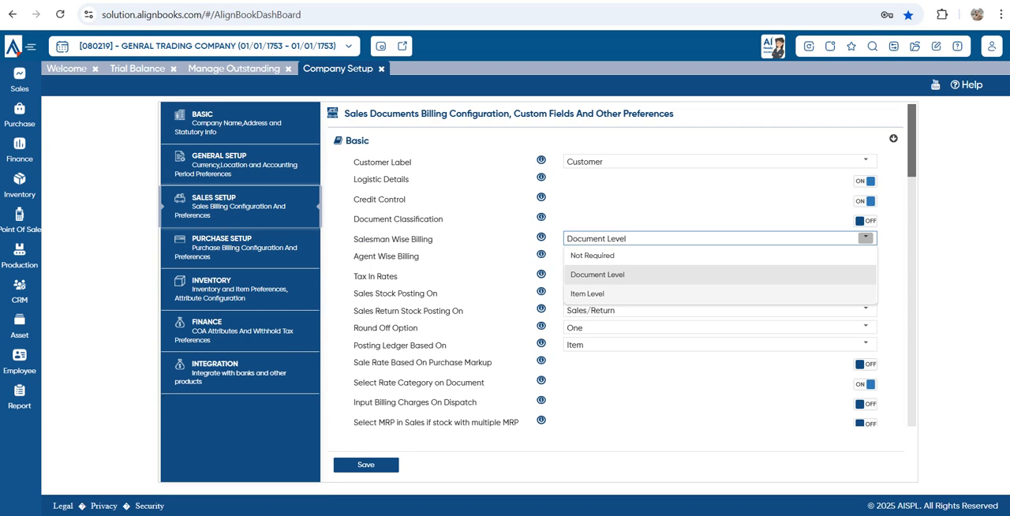
{"action": "left_click", "coordinate": [829, 293]}
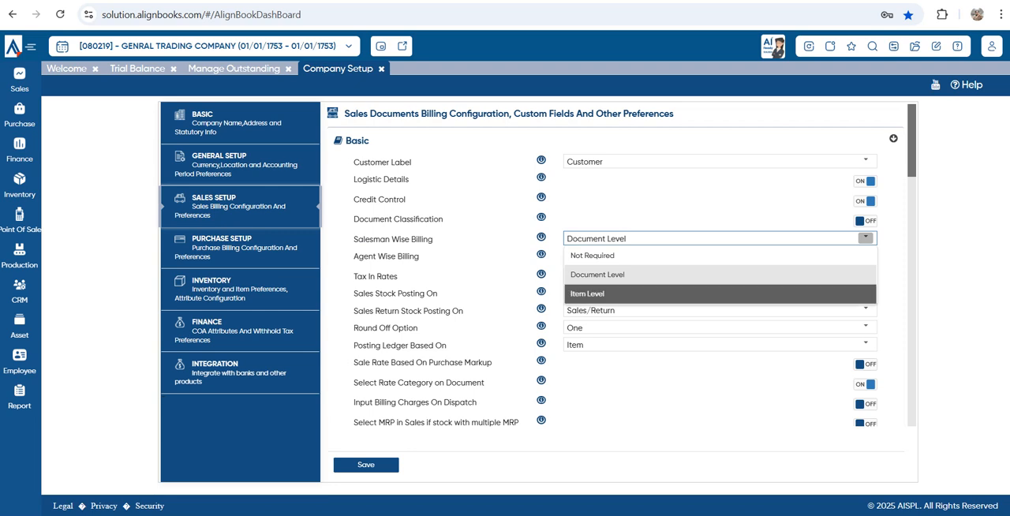
{"action": "left_click", "coordinate": [866, 238]}
{"action": "left_click", "coordinate": [598, 275]}
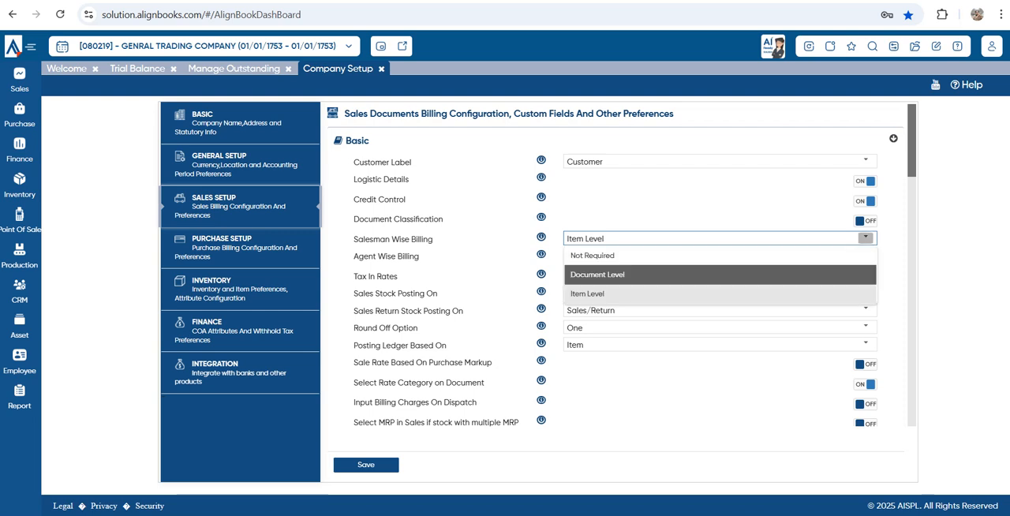
{"action": "left_click_drag", "start_coordinate": [628, 239], "coordinate": [573, 239]}
{"action": "key", "text": "Tab"}
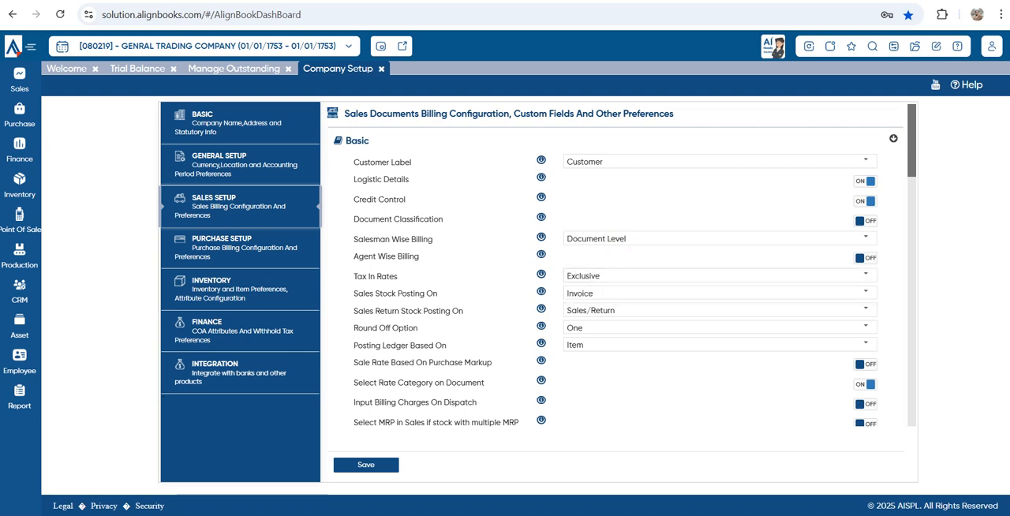
Switch on Agent Wise Billing and set Tax In Rates to Document Based
{"action": "left_click_drag", "start_coordinate": [354, 277], "coordinate": [420, 257]}
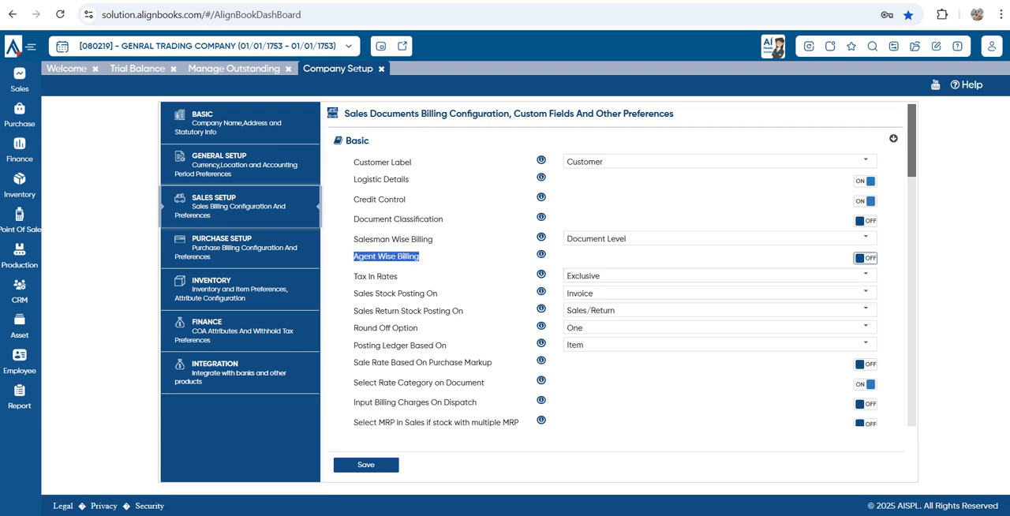
{"action": "left_click", "coordinate": [866, 258]}
{"action": "left_click_drag", "start_coordinate": [399, 277], "coordinate": [357, 277]}
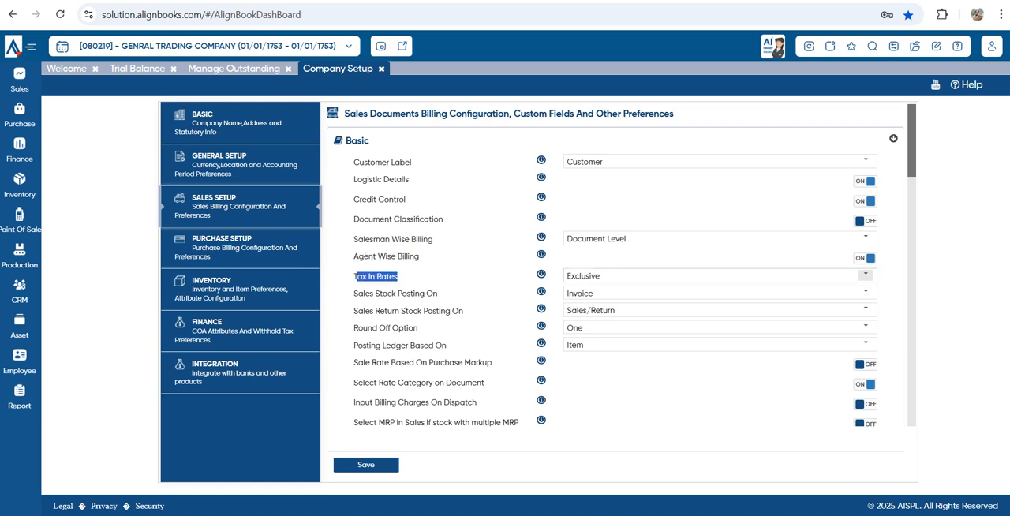
{"action": "left_click", "coordinate": [866, 275]}
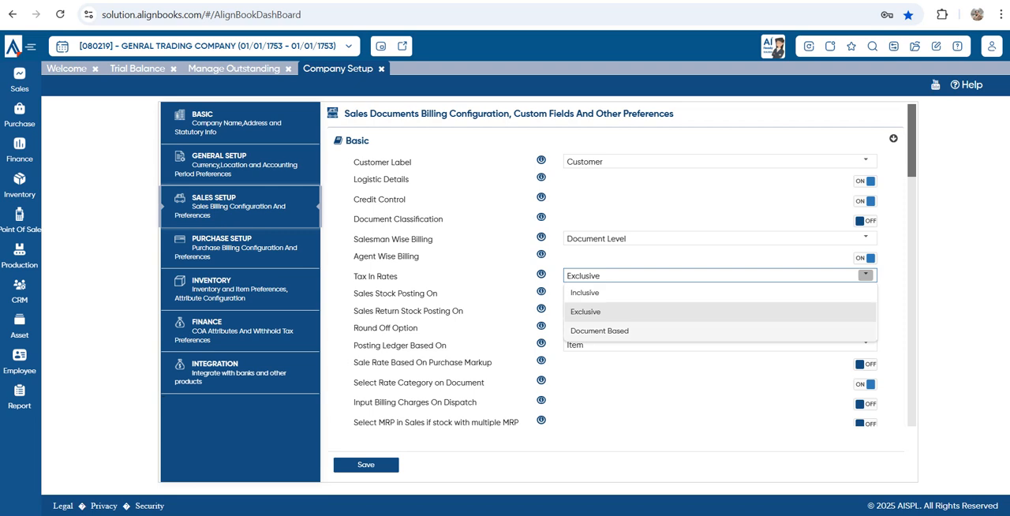
{"action": "left_click", "coordinate": [865, 331]}
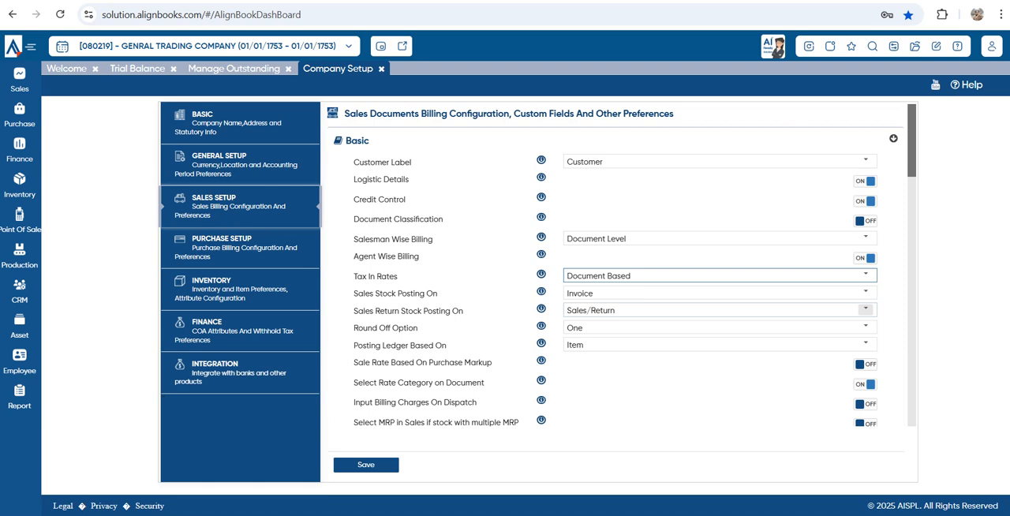
Browse the available choices for Sales Stock Posting On and keep Invoice
{"action": "left_click_drag", "start_coordinate": [363, 293], "coordinate": [438, 294]}
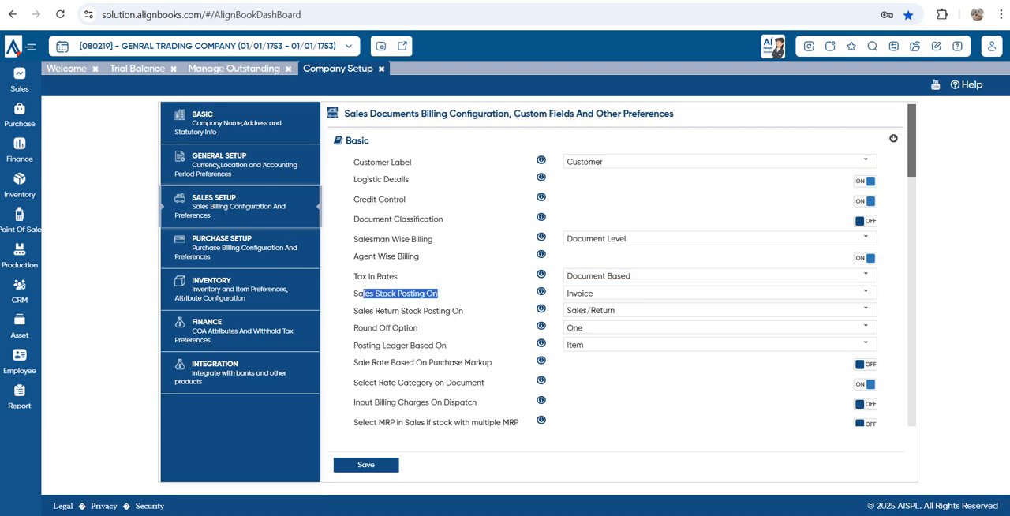
{"action": "left_click", "coordinate": [866, 292]}
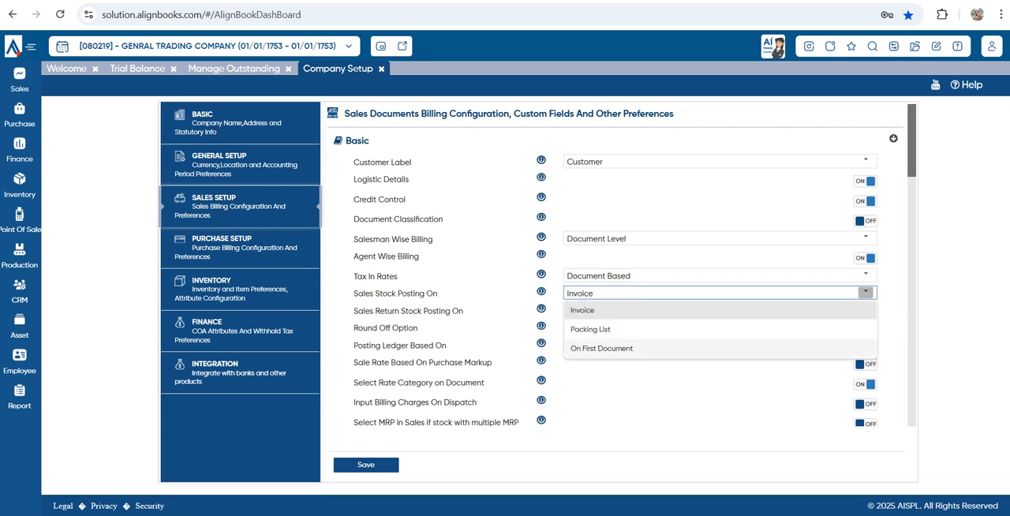
{"action": "left_click", "coordinate": [865, 310]}
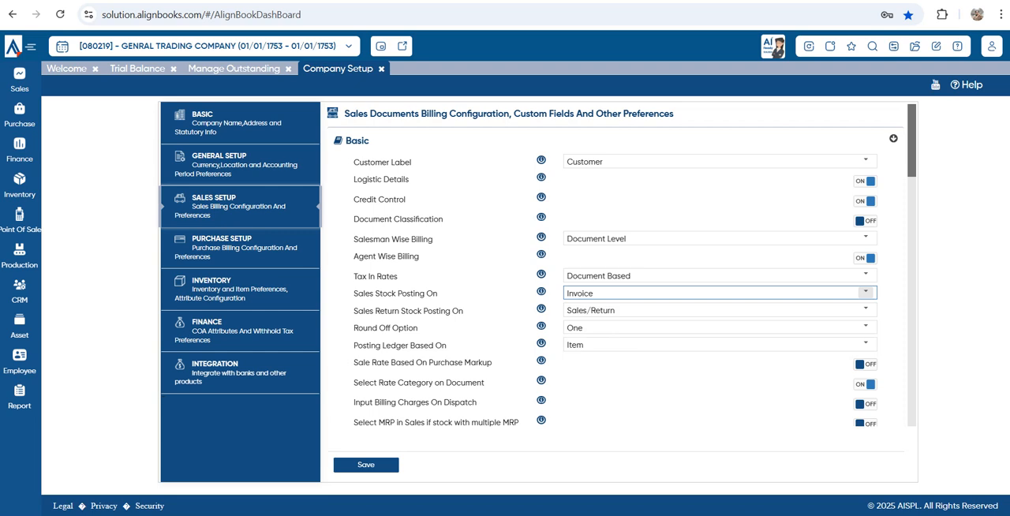
{"action": "left_click", "coordinate": [865, 292]}
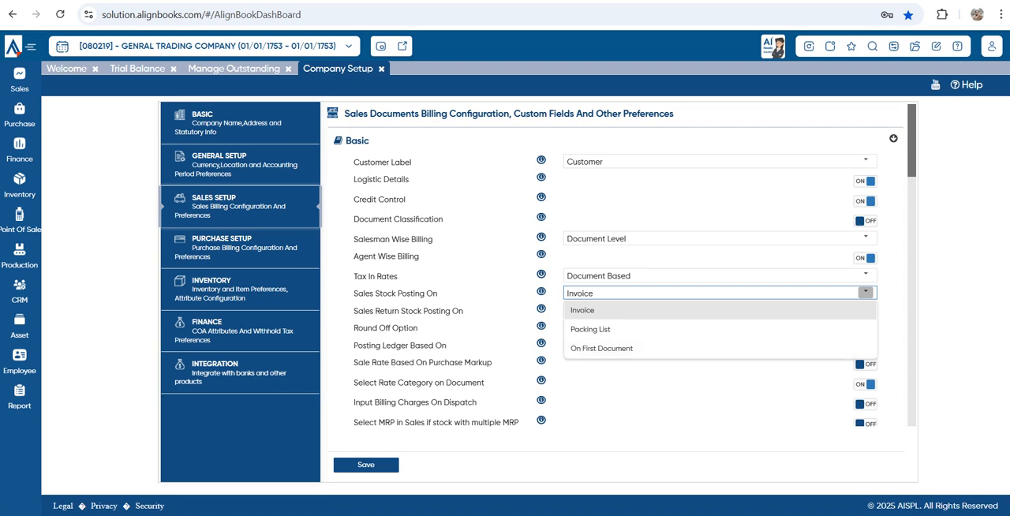
Browse the available choices for Sales Return Stock Posting On and keep Sales/Return
{"action": "left_click", "coordinate": [671, 384]}
{"action": "left_click_drag", "start_coordinate": [354, 311], "coordinate": [464, 311]}
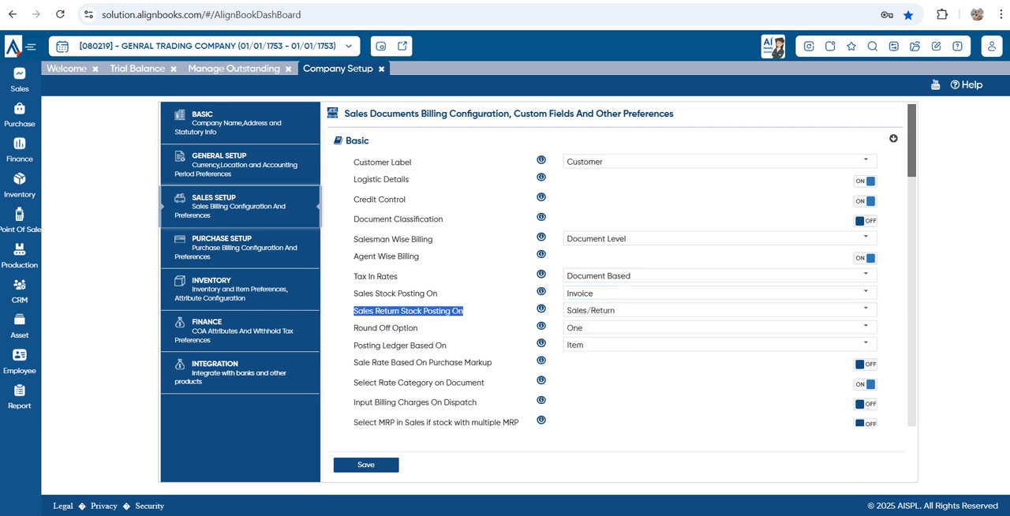
{"action": "left_click", "coordinate": [865, 310]}
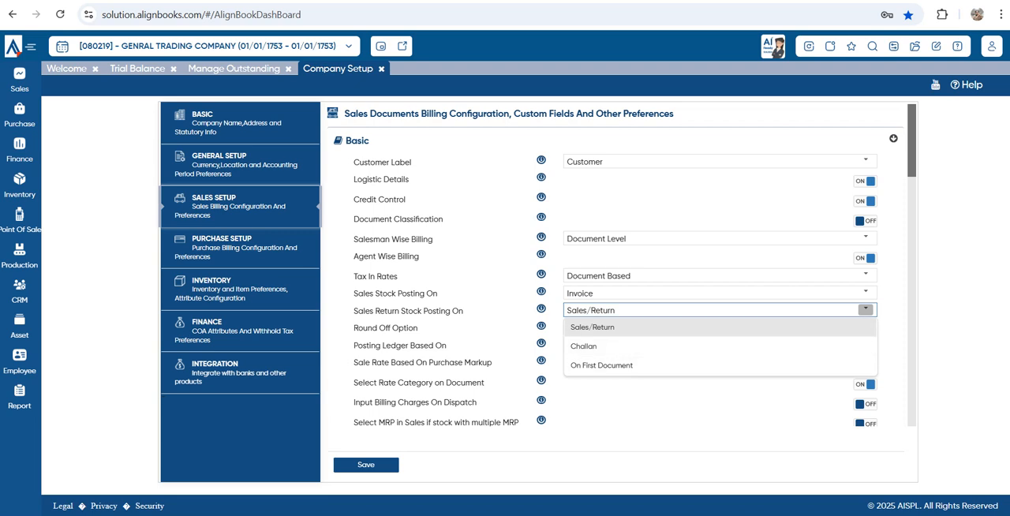
{"action": "key", "text": "Escape"}
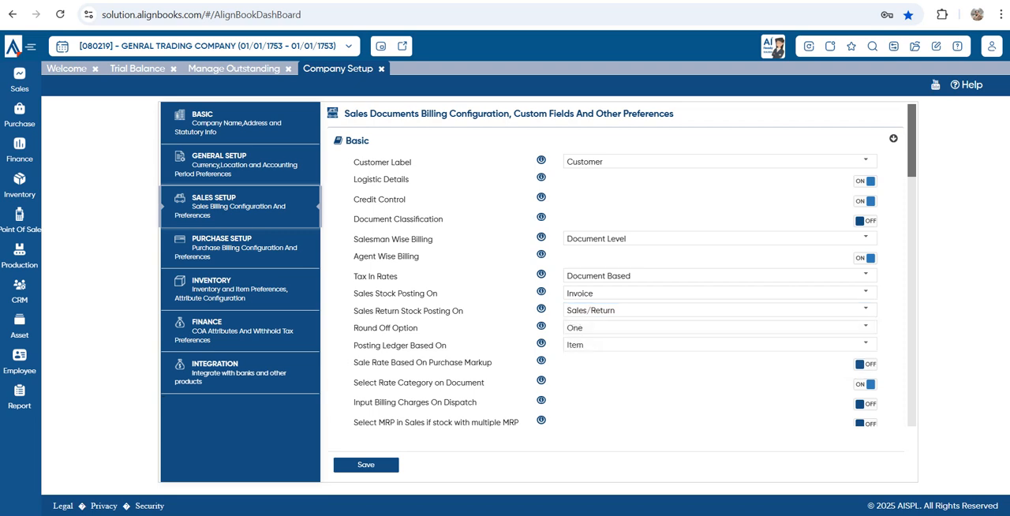
Review the rate, billing charge, MRP and purchase price settings from Sale Rate Based On Purchase Markup to Show Purchase Price at the time of Billing
{"action": "left_click_drag", "start_coordinate": [363, 362], "coordinate": [459, 362]}
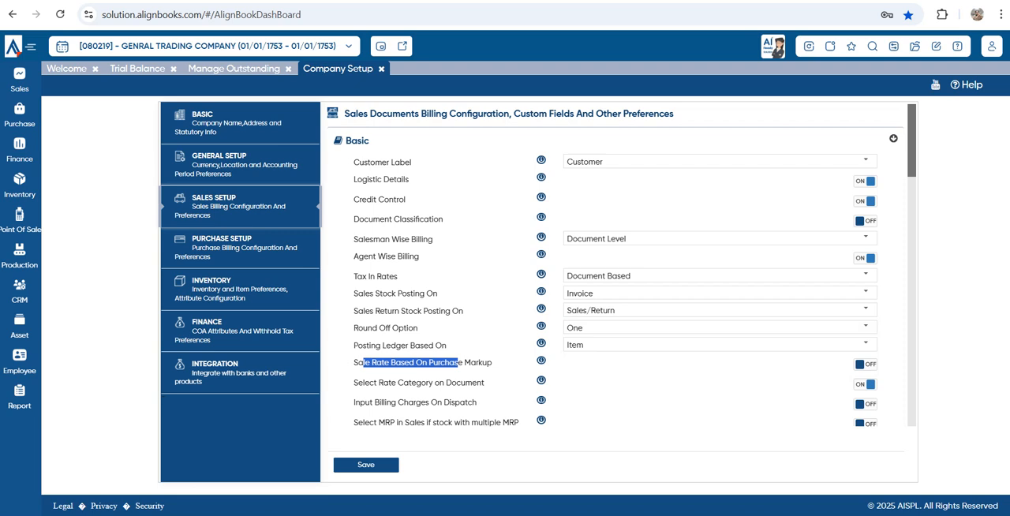
{"action": "scroll", "coordinate": [615, 265], "scroll_direction": "down", "scroll_amount": 1}
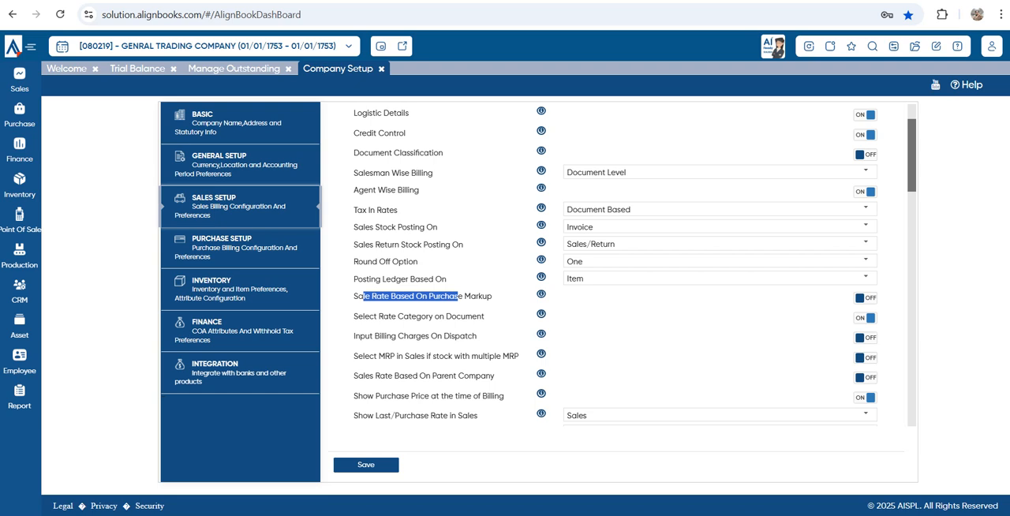
{"action": "left_click_drag", "start_coordinate": [354, 317], "coordinate": [486, 317]}
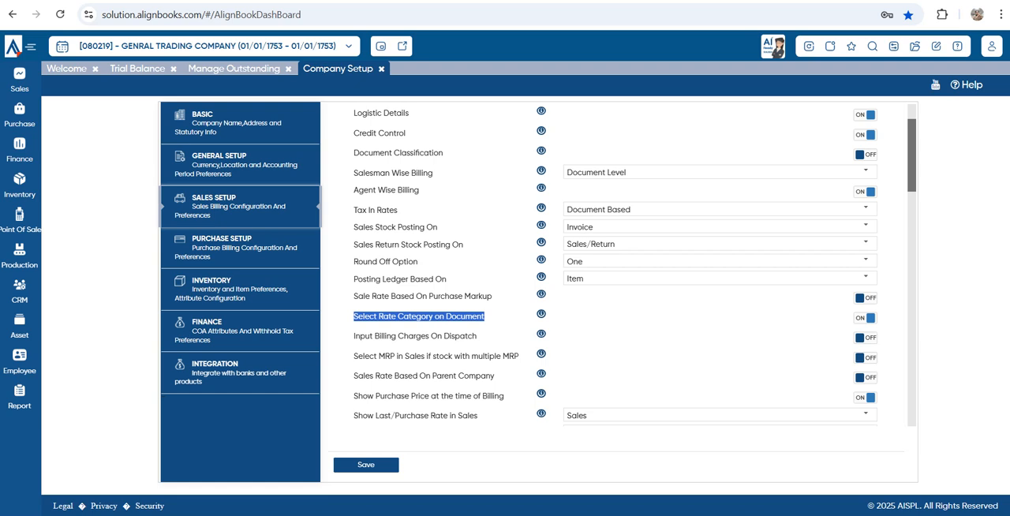
{"action": "left_click_drag", "start_coordinate": [353, 336], "coordinate": [479, 337]}
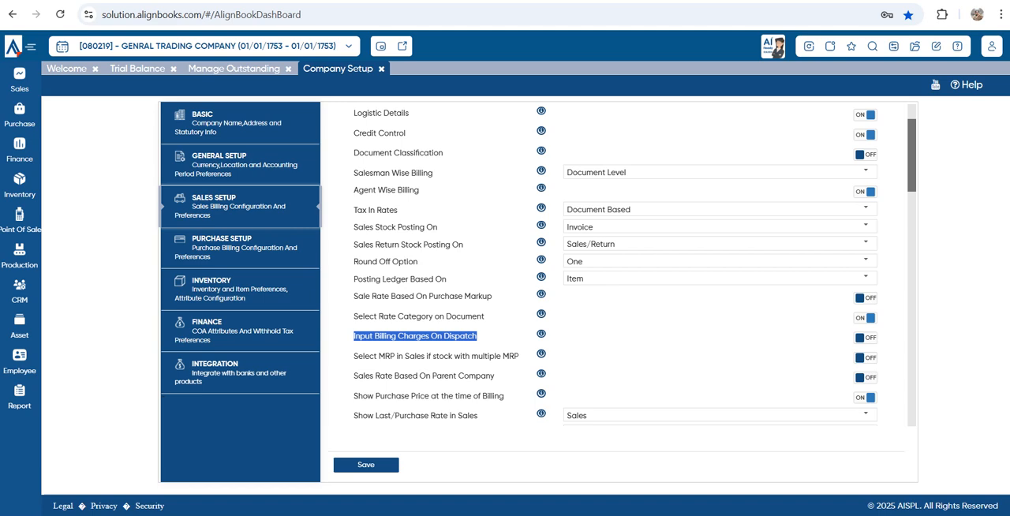
{"action": "left_click_drag", "start_coordinate": [358, 356], "coordinate": [510, 356]}
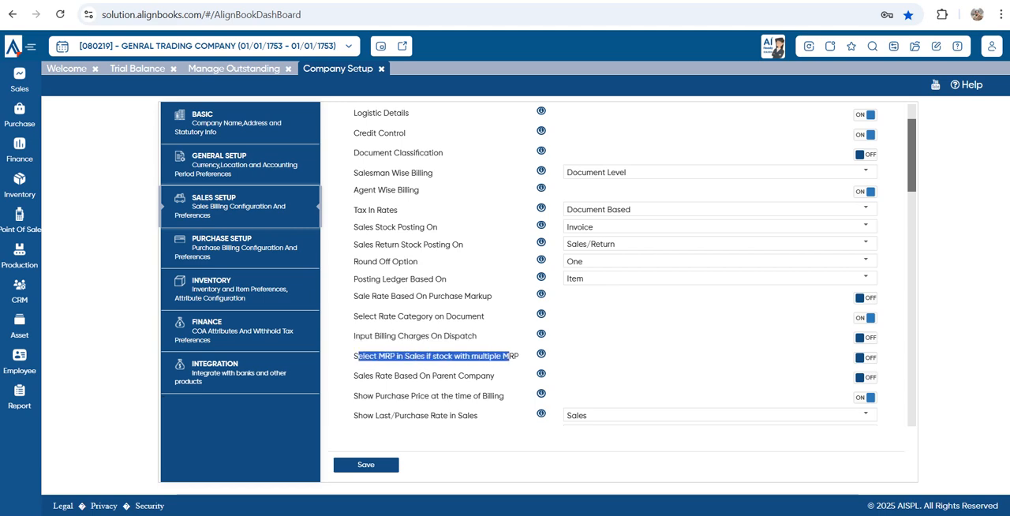
{"action": "left_click_drag", "start_coordinate": [365, 376], "coordinate": [505, 396]}
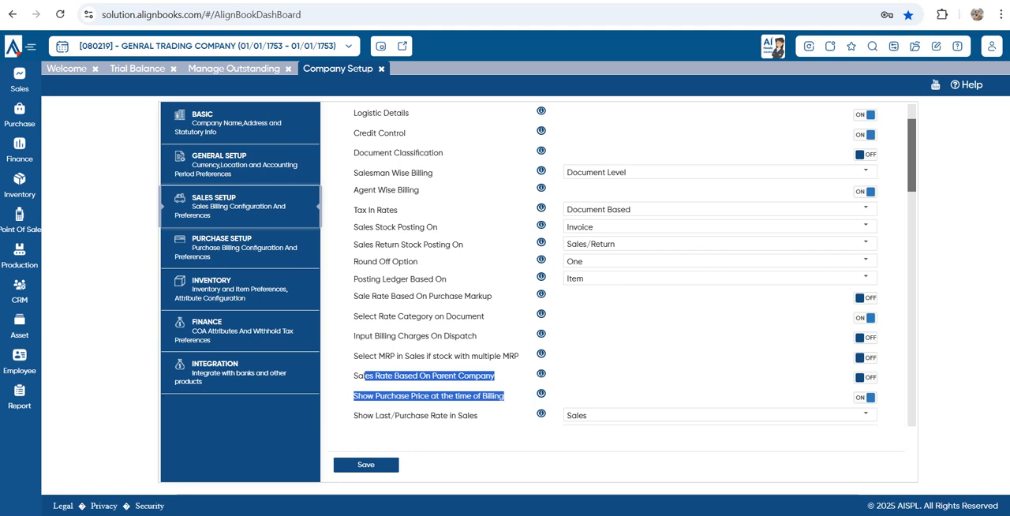
Check the choices for Show Last/Purchase Rate in Sales, and review the Use Promotion on B2B and Use Suggested/Similar Item settings
{"action": "scroll", "coordinate": [631, 264], "scroll_direction": "down", "scroll_amount": 1}
{"action": "scroll", "coordinate": [631, 264], "scroll_direction": "down", "scroll_amount": 1}
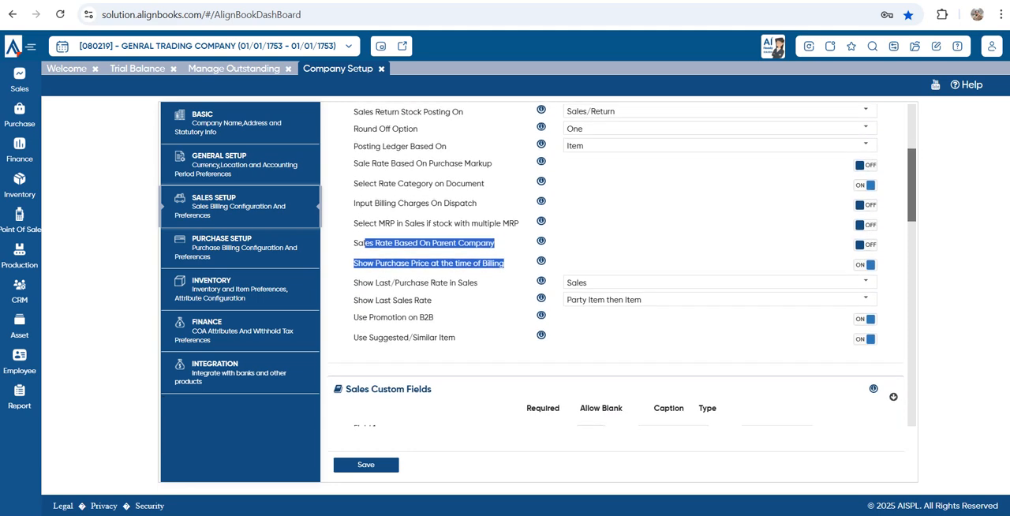
{"action": "scroll", "coordinate": [631, 264], "scroll_direction": "down", "scroll_amount": 1}
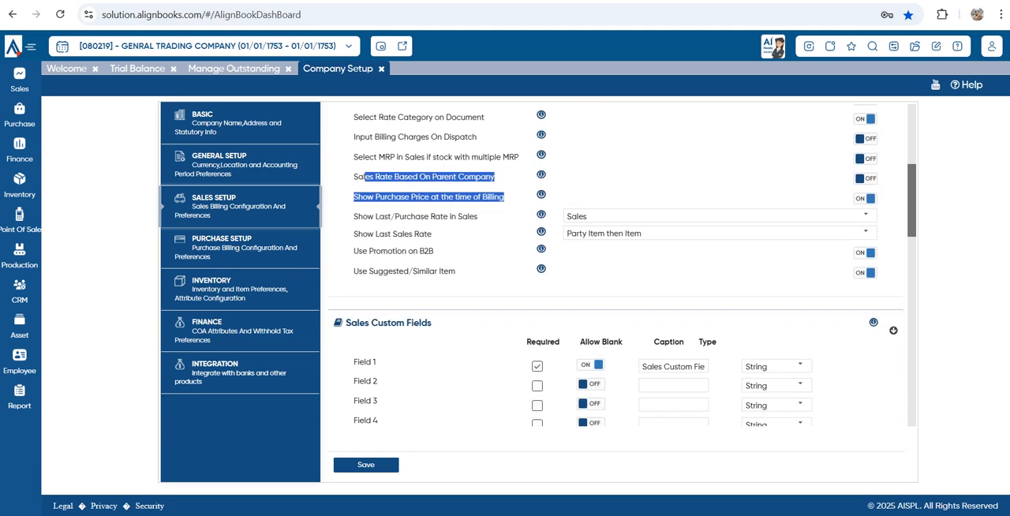
{"action": "left_click", "coordinate": [505, 216]}
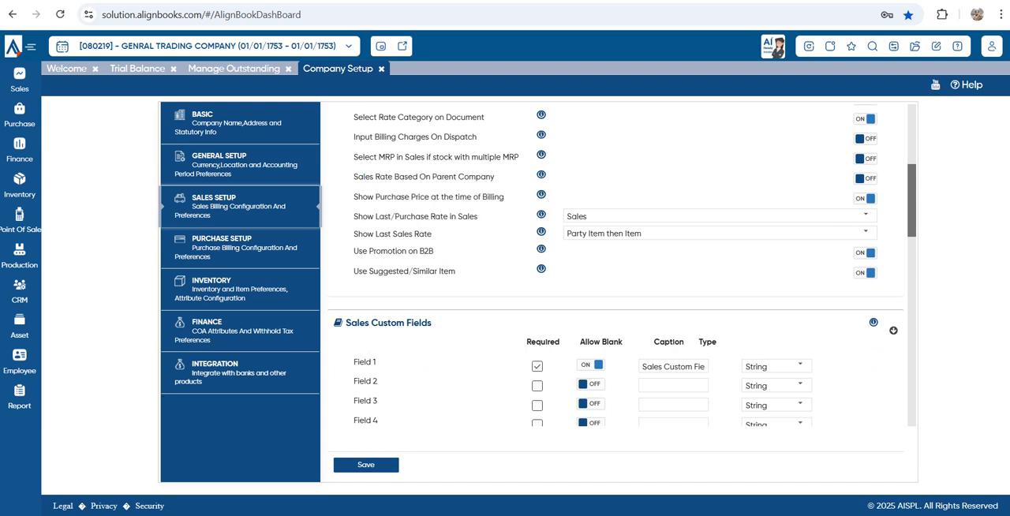
{"action": "left_click_drag", "start_coordinate": [353, 217], "coordinate": [478, 216]}
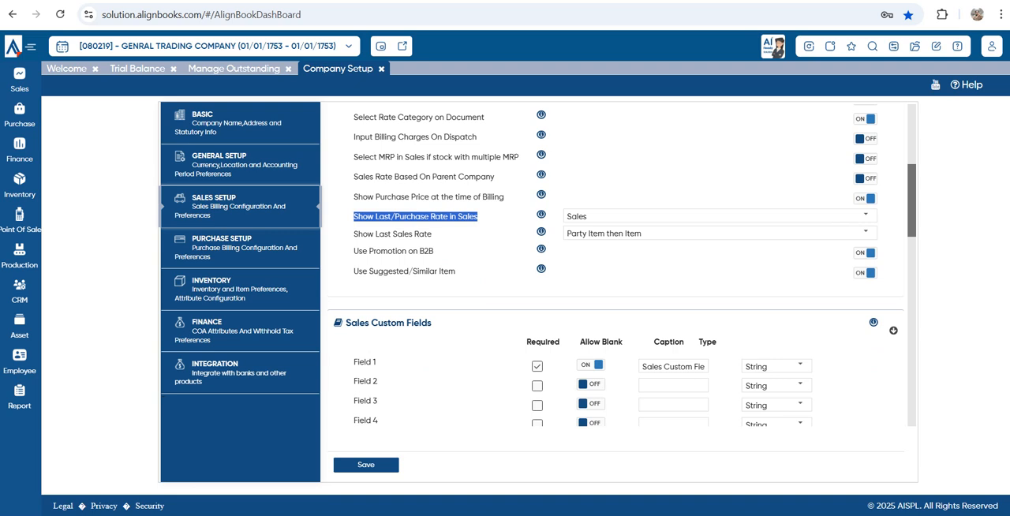
{"action": "left_click", "coordinate": [866, 215]}
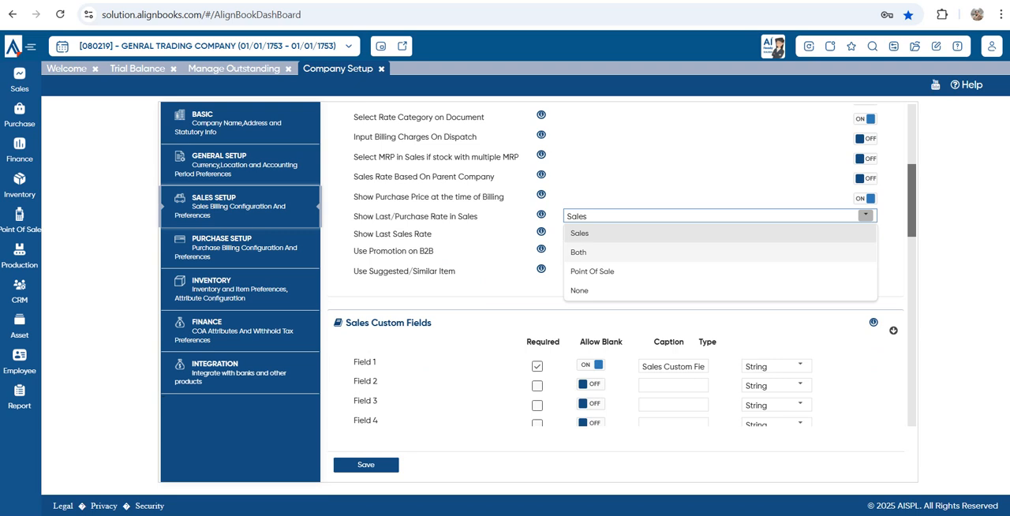
{"action": "left_click", "coordinate": [671, 178]}
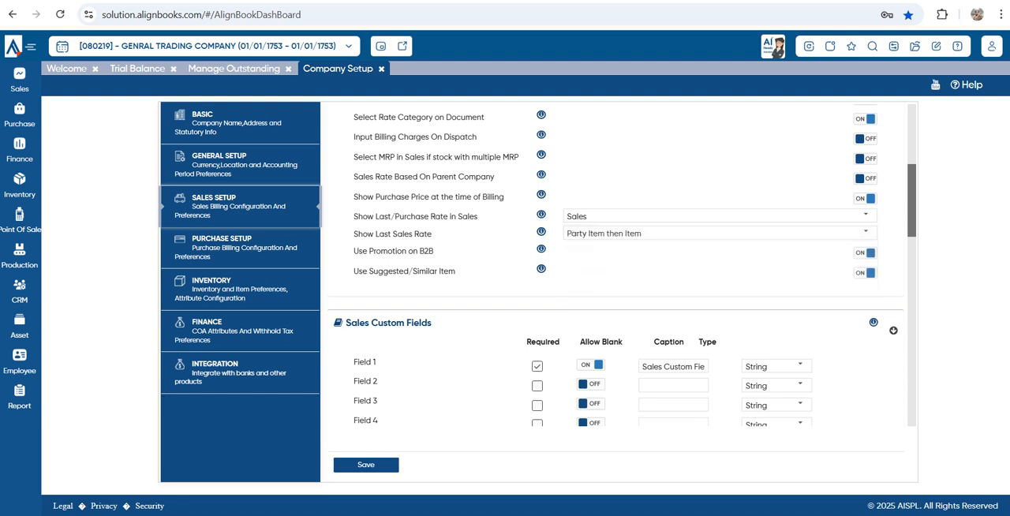
{"action": "mouse_move", "coordinate": [432, 234]}
{"action": "left_mouse_down"}
{"action": "mouse_move", "coordinate": [363, 235]}
{"action": "mouse_move", "coordinate": [434, 251]}
{"action": "left_mouse_up"}
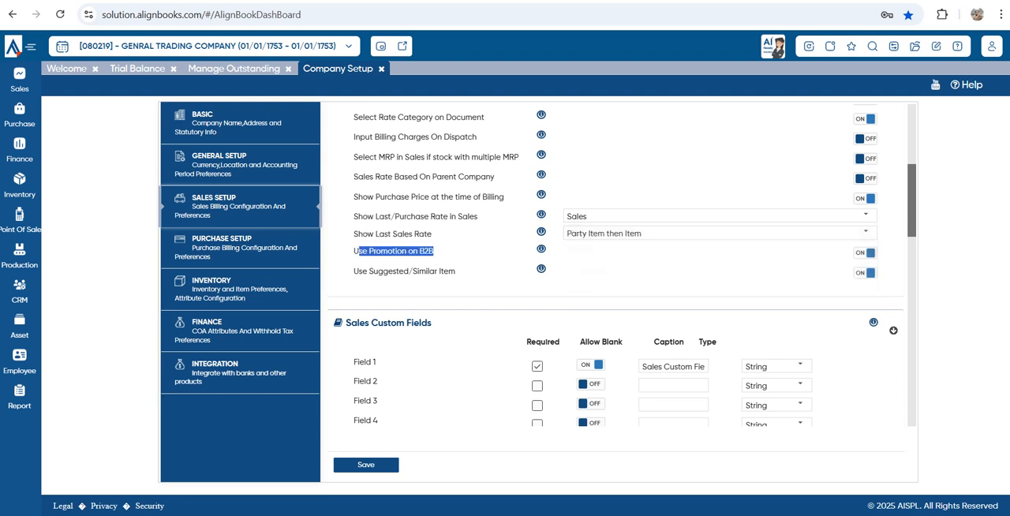
{"action": "left_click_drag", "start_coordinate": [353, 271], "coordinate": [449, 270]}
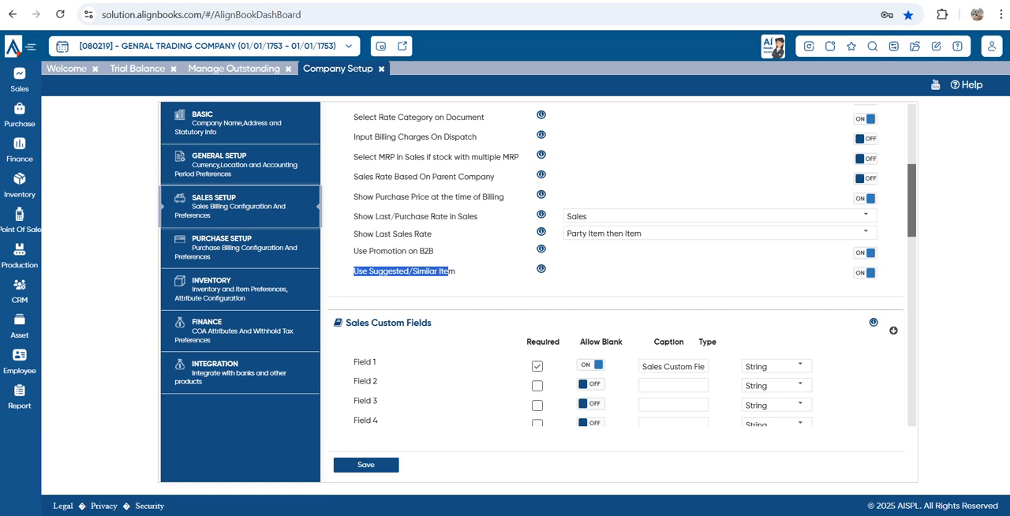
Review the Sales, Customer and POS Customer Custom Fields sections of the Sales Setup
{"action": "scroll", "coordinate": [615, 265], "scroll_direction": "down", "scroll_amount": 1}
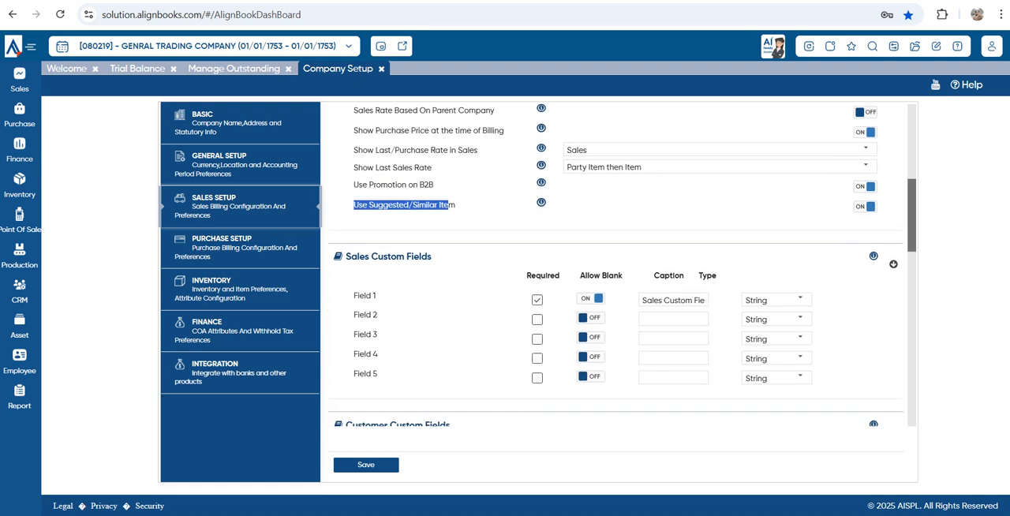
{"action": "left_click_drag", "start_coordinate": [345, 257], "coordinate": [433, 257]}
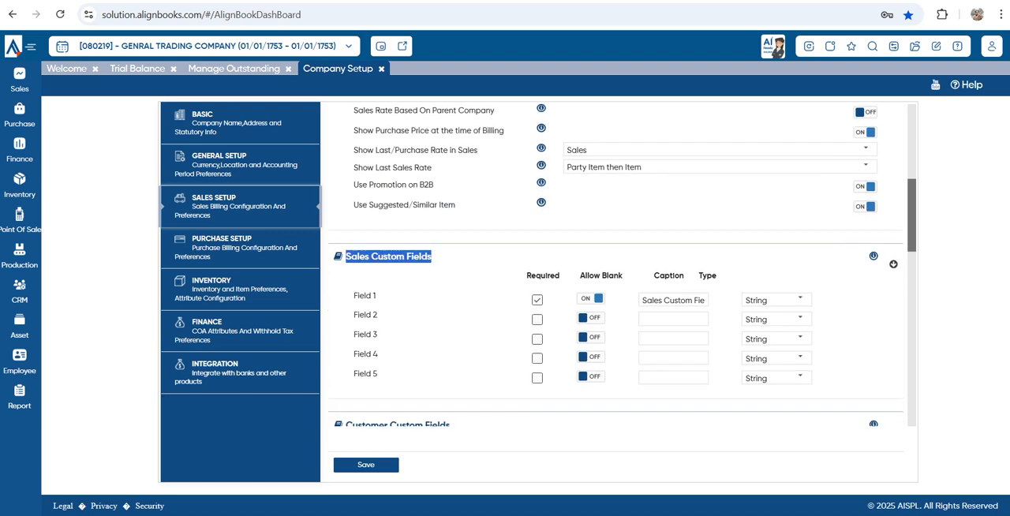
{"action": "scroll", "coordinate": [623, 266], "scroll_direction": "down", "scroll_amount": 2}
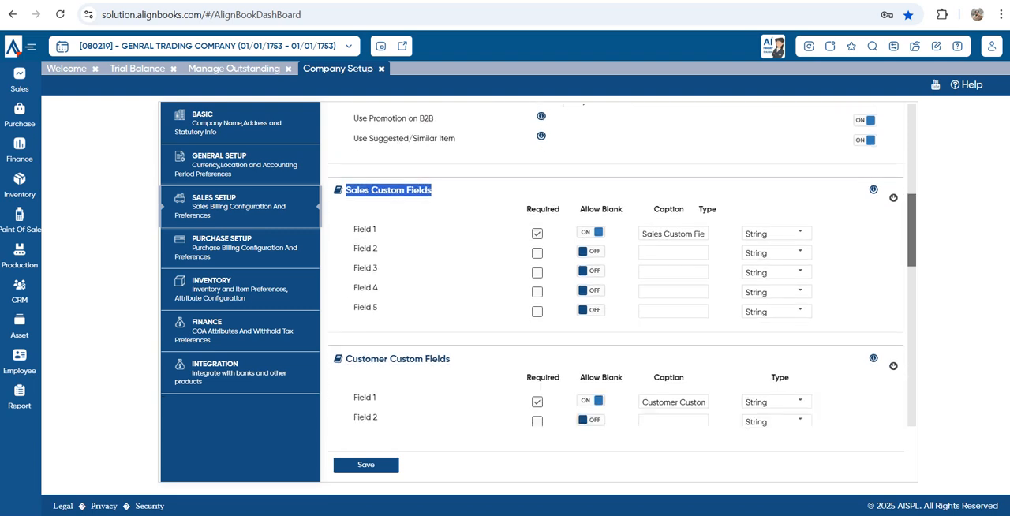
{"action": "scroll", "coordinate": [622, 266], "scroll_direction": "down", "scroll_amount": 2}
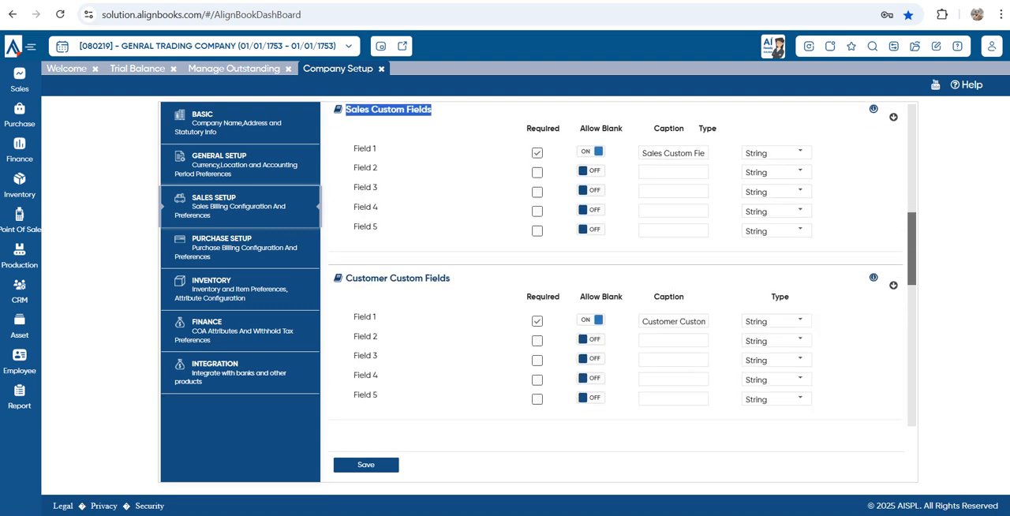
{"action": "left_click_drag", "start_coordinate": [351, 159], "coordinate": [450, 159]}
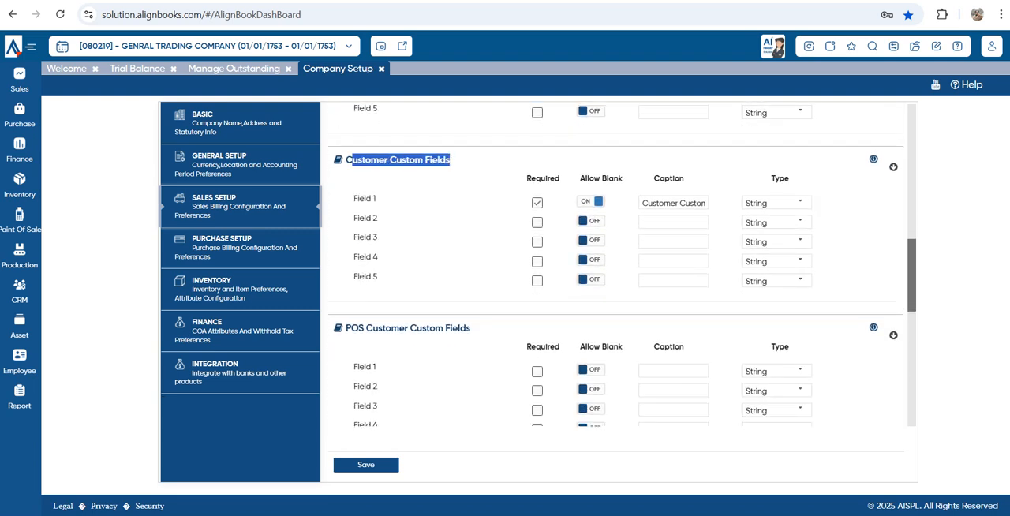
{"action": "left_click", "coordinate": [453, 161]}
{"action": "left_click_drag", "start_coordinate": [350, 327], "coordinate": [470, 327]}
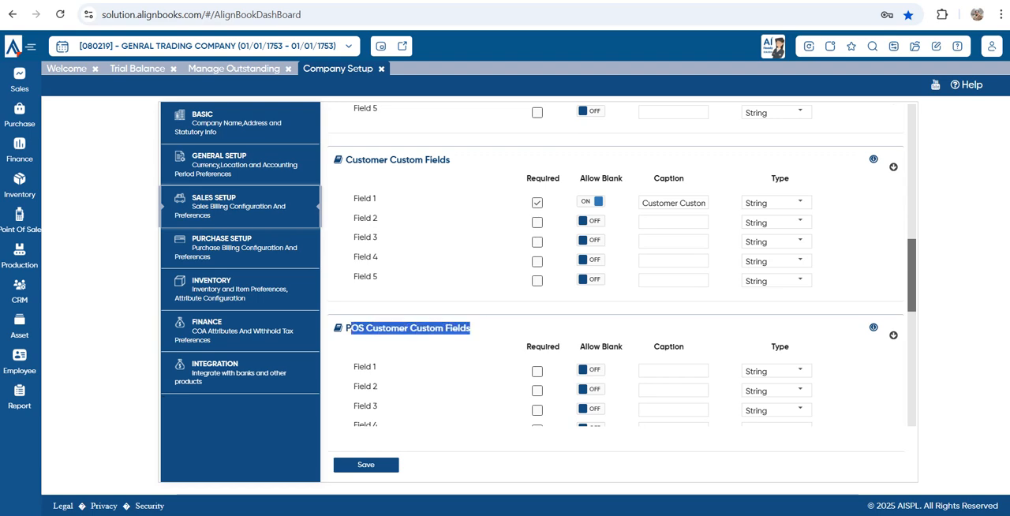
Examine the Billing Setup - Item Level section and look back at the custom field sections above it
{"action": "scroll", "coordinate": [471, 328], "scroll_direction": "down", "scroll_amount": 3}
{"action": "scroll", "coordinate": [616, 316], "scroll_direction": "down", "scroll_amount": 1}
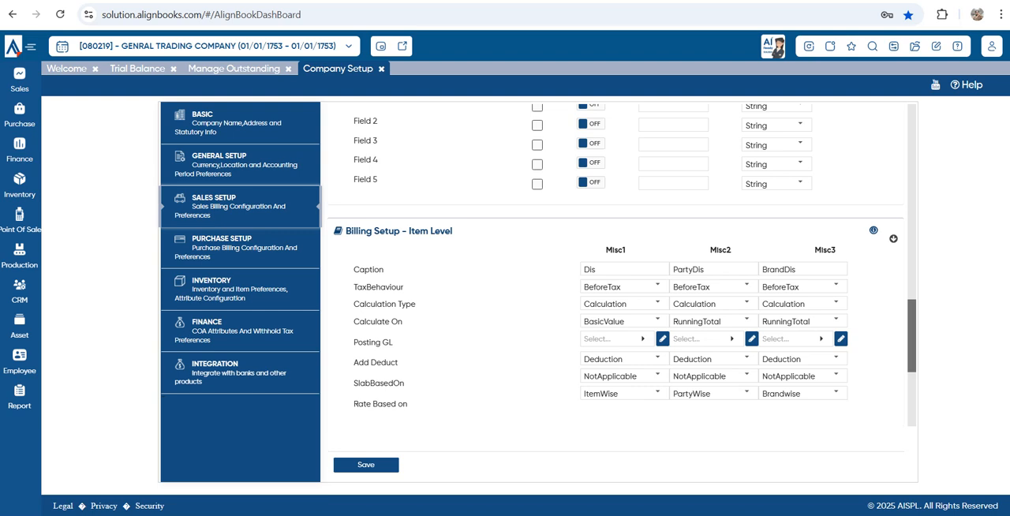
{"action": "left_click_drag", "start_coordinate": [345, 231], "coordinate": [453, 231]}
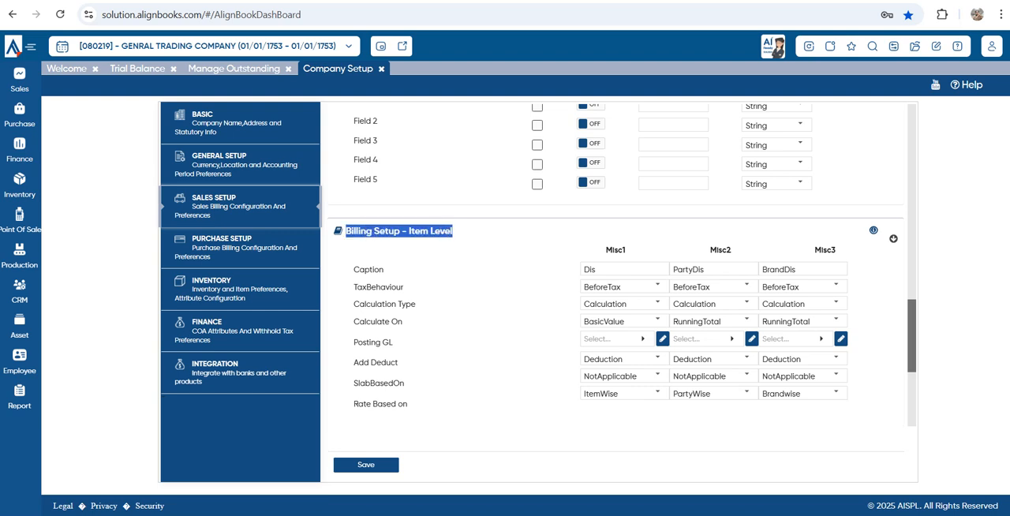
{"action": "scroll", "coordinate": [615, 315], "scroll_direction": "up", "scroll_amount": 5}
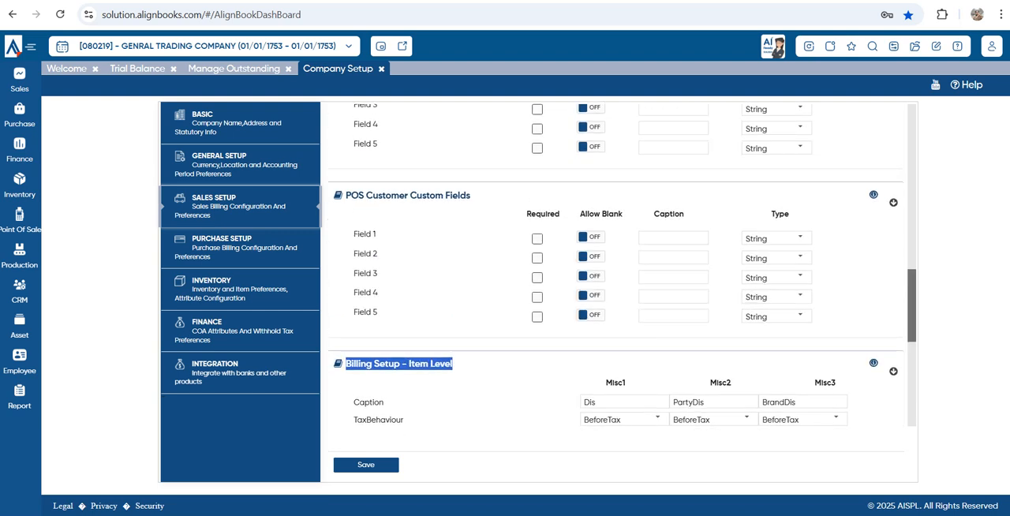
{"action": "scroll", "coordinate": [616, 316], "scroll_direction": "up", "scroll_amount": 1}
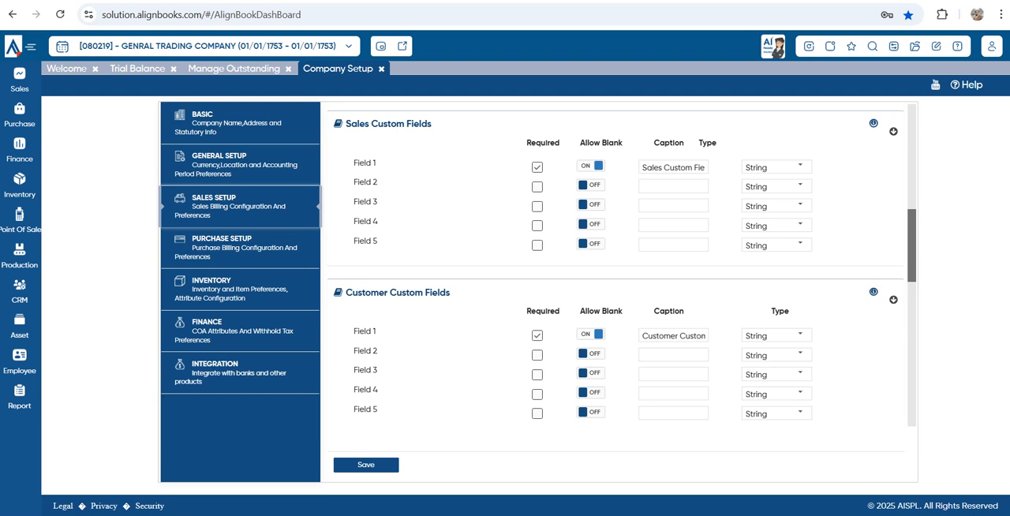
{"action": "scroll", "coordinate": [616, 292], "scroll_direction": "down", "scroll_amount": 5}
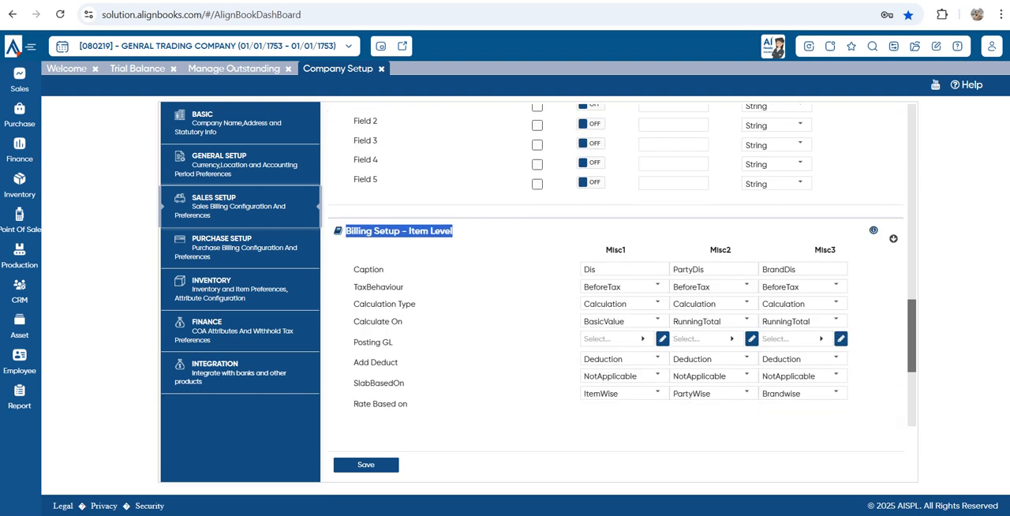
{"action": "left_click", "coordinate": [459, 234]}
{"action": "left_click_drag", "start_coordinate": [457, 233], "coordinate": [345, 232]}
{"action": "left_click", "coordinate": [467, 237]}
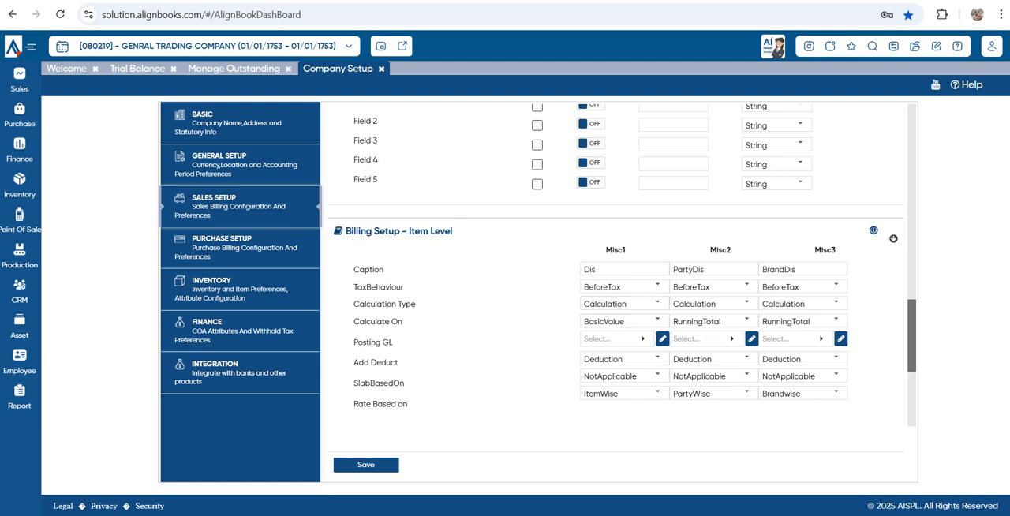
Browse the item-level Misc1 choices for TaxBehaviour, Calculation Type and Calculate On, keeping BeforeTax and Calculation
{"action": "scroll", "coordinate": [836, 237], "scroll_direction": "down", "scroll_amount": 1}
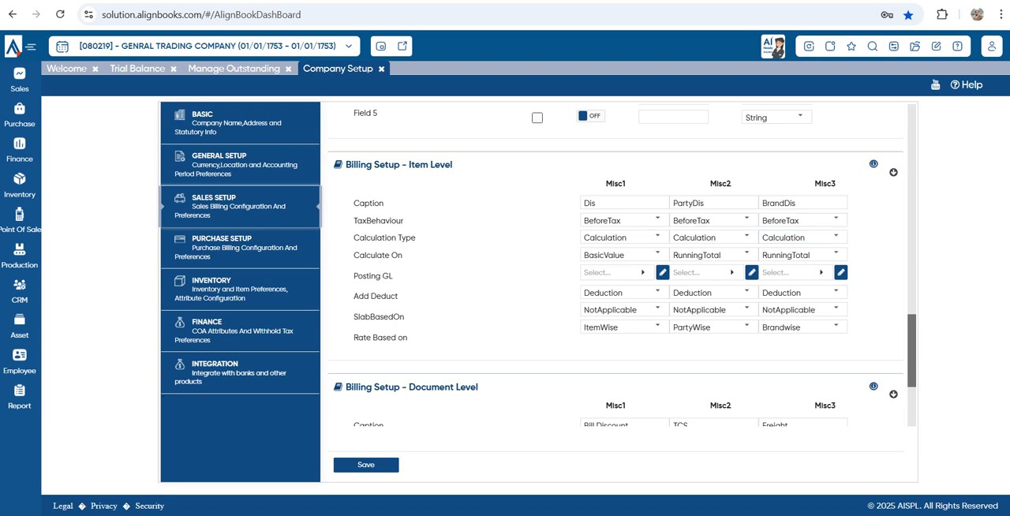
{"action": "left_click", "coordinate": [623, 203]}
{"action": "key", "text": "ctrl+a"}
{"action": "left_click", "coordinate": [657, 219]}
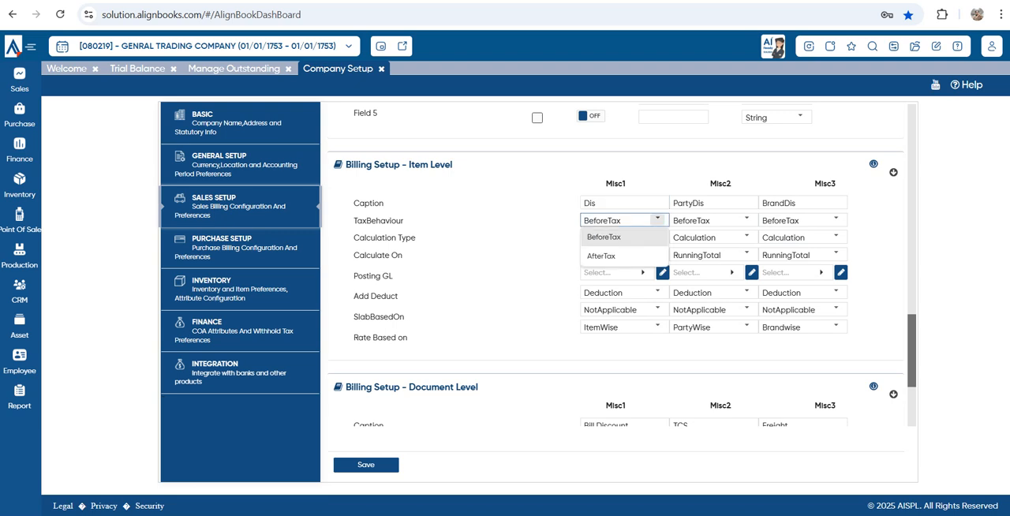
{"action": "left_click", "coordinate": [657, 220]}
{"action": "left_click", "coordinate": [657, 236]}
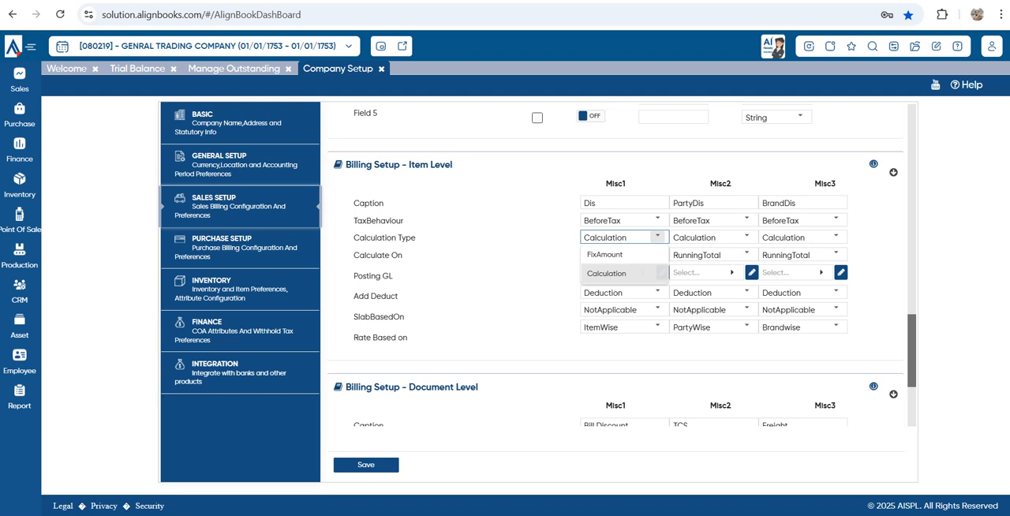
{"action": "left_click", "coordinate": [661, 273]}
{"action": "left_click", "coordinate": [657, 253]}
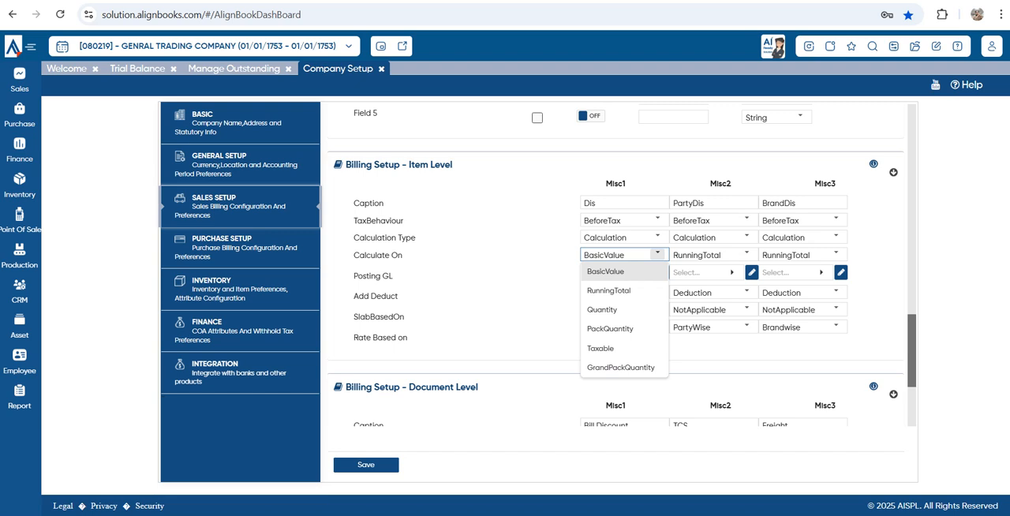
Open the ledger choices for the item-level Misc1 Posting GL and search them for TRAD
{"action": "left_click", "coordinate": [352, 276]}
{"action": "left_click_drag", "start_coordinate": [353, 276], "coordinate": [393, 276]}
{"action": "double_click", "coordinate": [604, 204]}
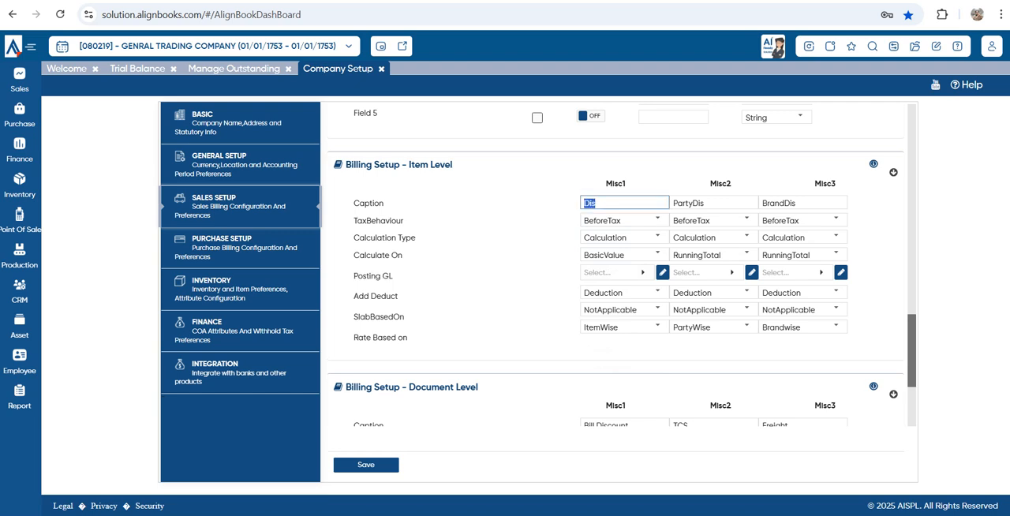
{"action": "left_click", "coordinate": [615, 273]}
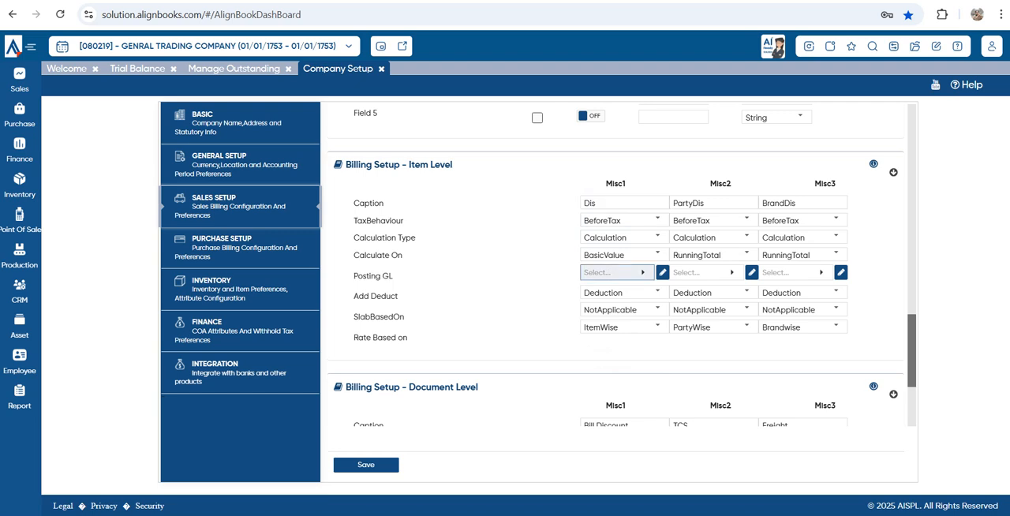
{"action": "type", "text": "T"}
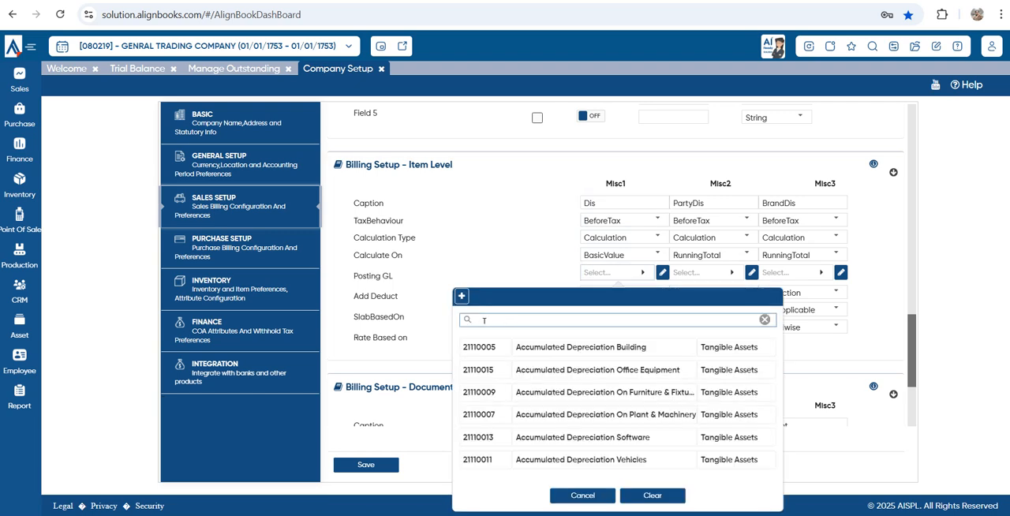
{"action": "type", "text": "RAD"}
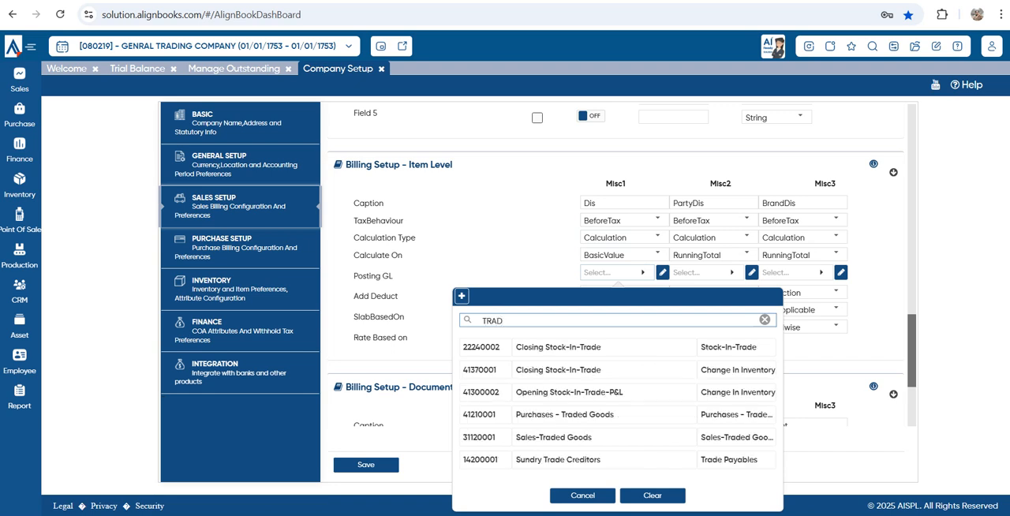
{"action": "key", "text": "Down"}
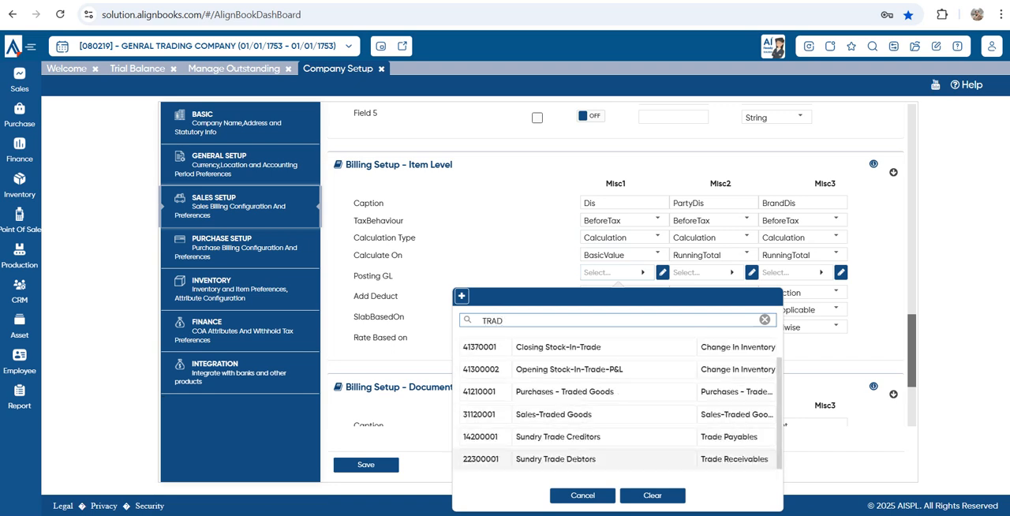
{"action": "scroll", "coordinate": [616, 436], "scroll_direction": "up", "scroll_amount": 1}
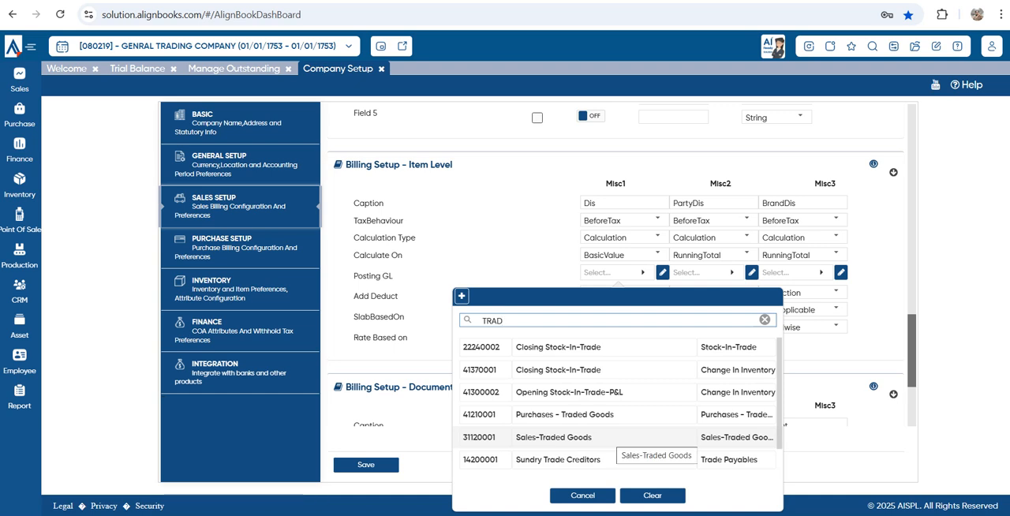
Search the ledgers for DIS instead and set the item-level Misc1 Posting GL to Discount Received
{"action": "key", "text": "BackSpace"}
{"action": "key", "text": "BackSpace"}
{"action": "key", "text": "BackSpace"}
{"action": "type", "text": "DIS"}
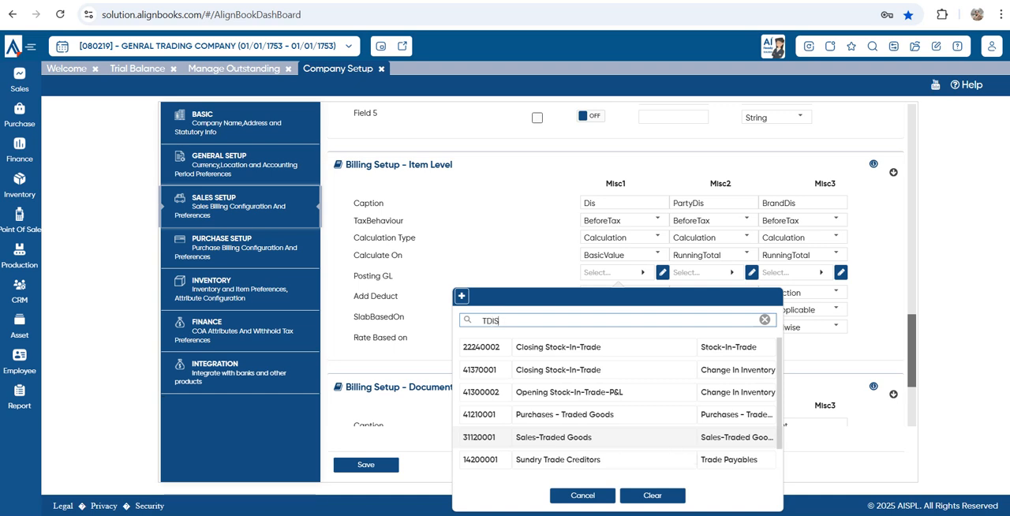
{"action": "key", "text": "BackSpace"}
{"action": "key", "text": "BackSpace"}
{"action": "key", "text": "BackSpace"}
{"action": "key", "text": "BackSpace"}
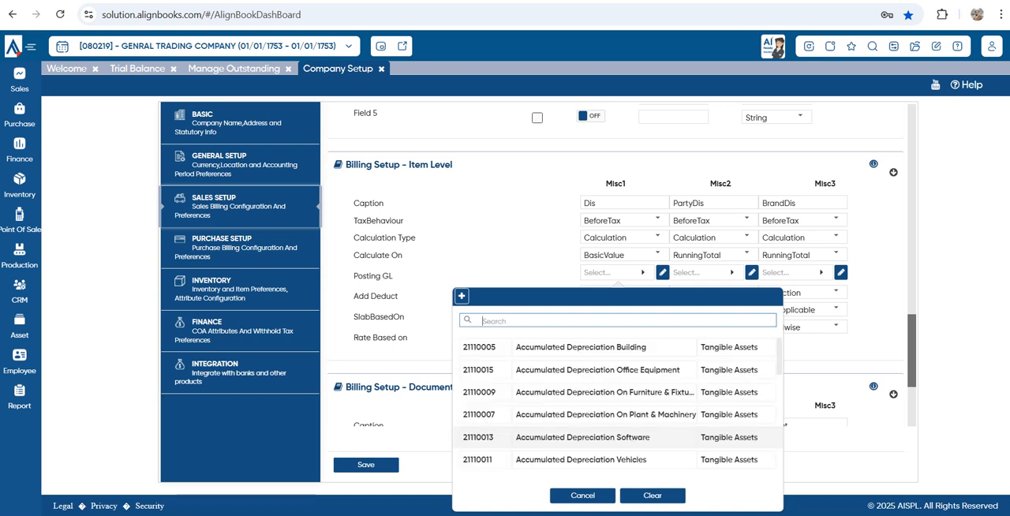
{"action": "type", "text": "DIS"}
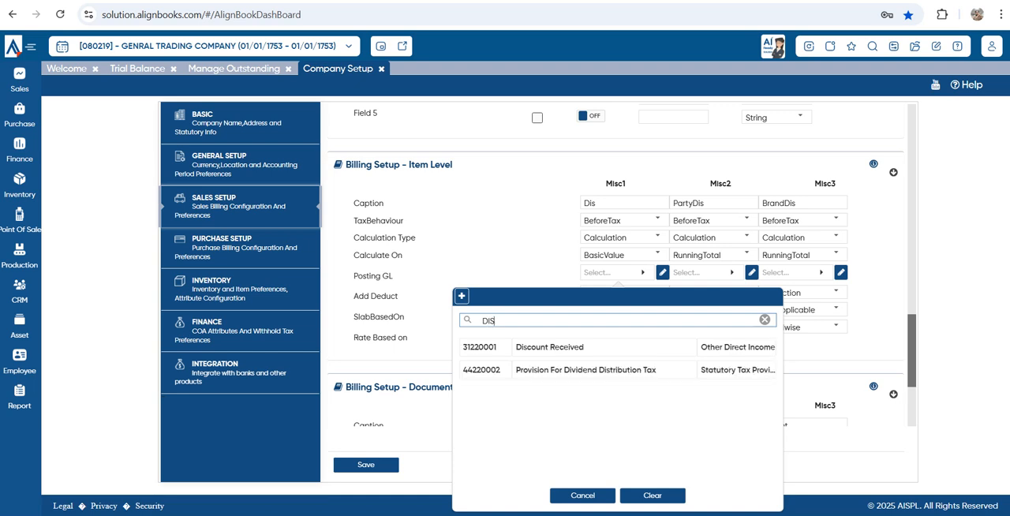
{"action": "key", "text": "Down"}
{"action": "key", "text": "Return"}
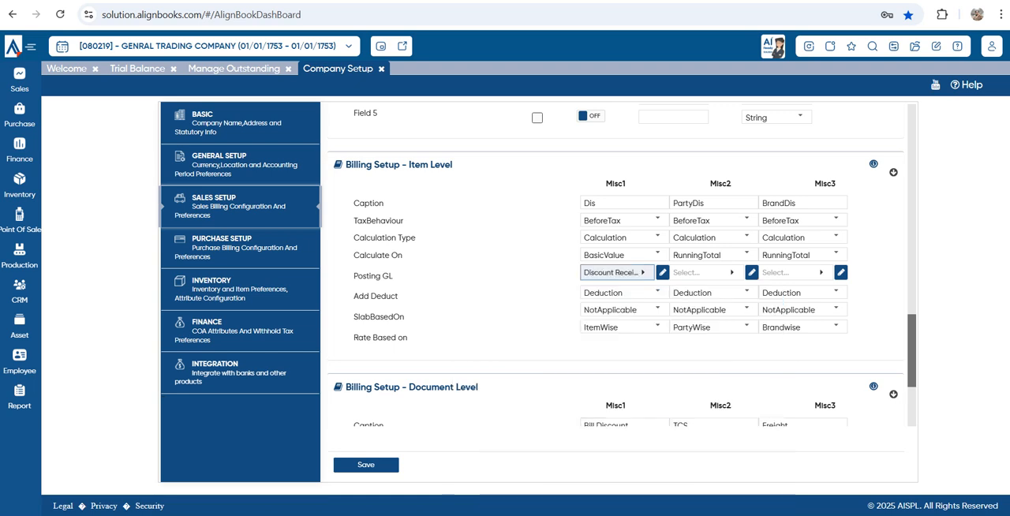
Check the Add Deduct choices for the item-level Misc1 charge, keeping Deduction
{"action": "triple_click", "coordinate": [376, 296]}
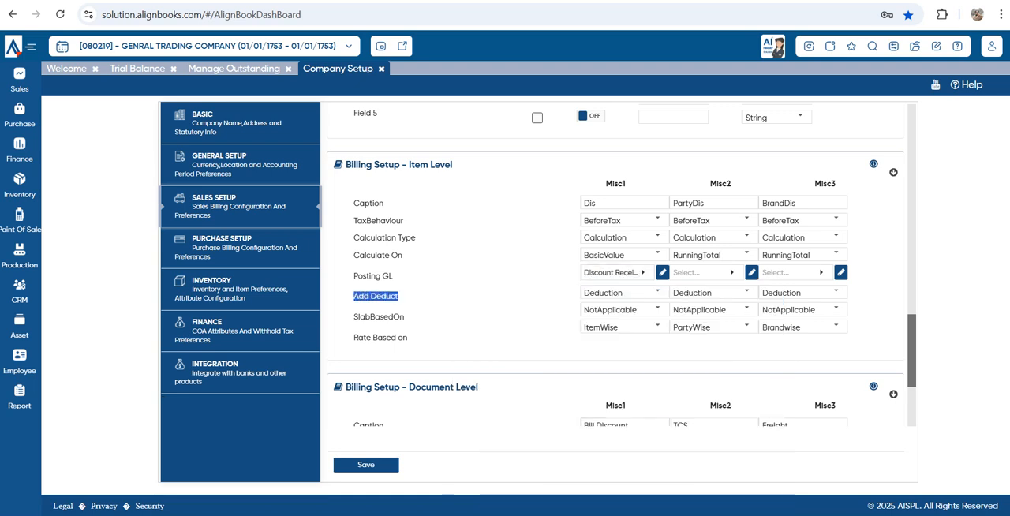
{"action": "double_click", "coordinate": [616, 202]}
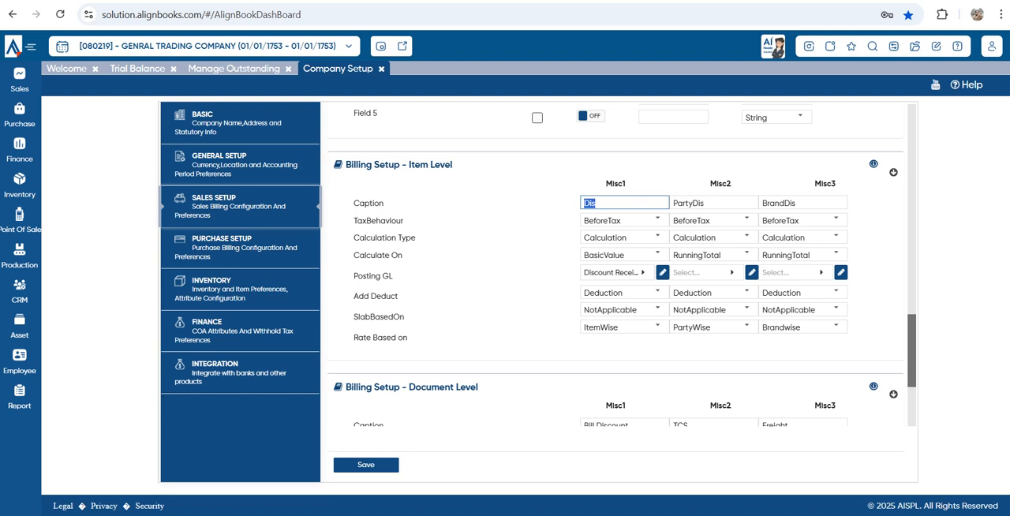
{"action": "left_click", "coordinate": [657, 292]}
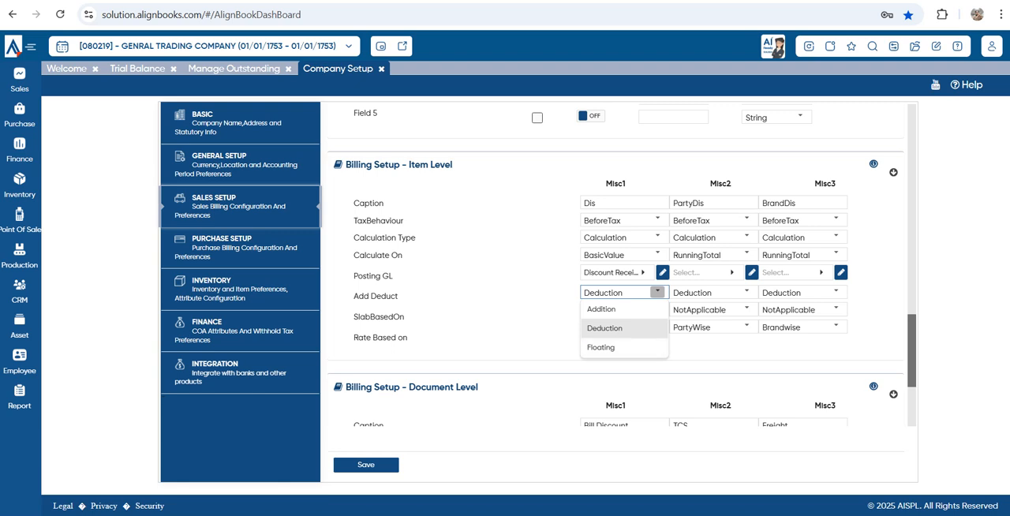
{"action": "key", "text": "Escape"}
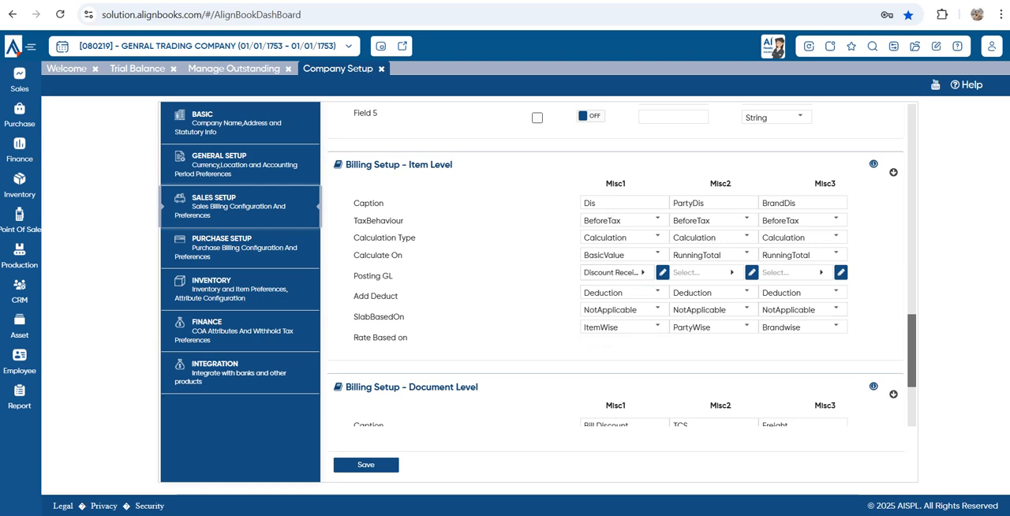
Review the Billing Setup - Document Level section against the item-level one and save the Sales Setup
{"action": "scroll", "coordinate": [622, 265], "scroll_direction": "down", "scroll_amount": 2}
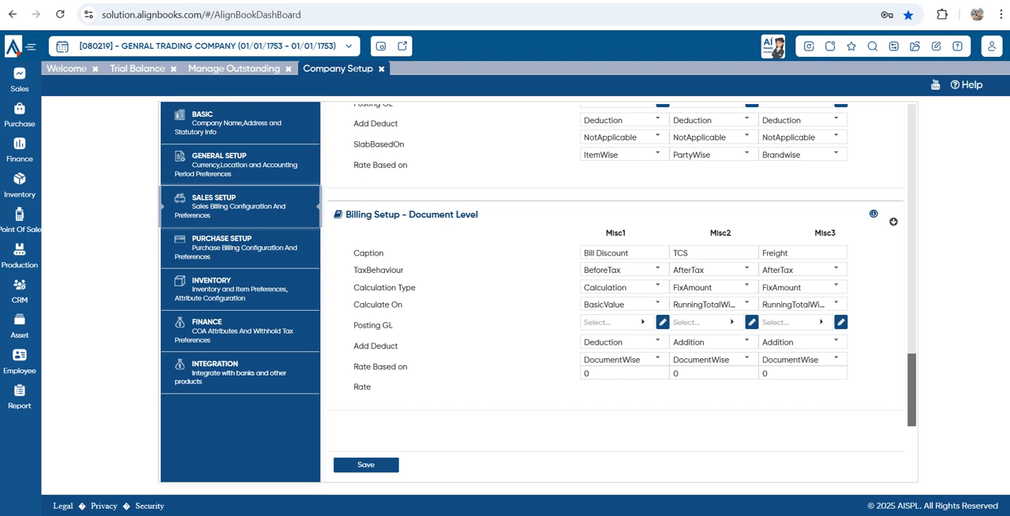
{"action": "scroll", "coordinate": [621, 265], "scroll_direction": "up", "scroll_amount": 2}
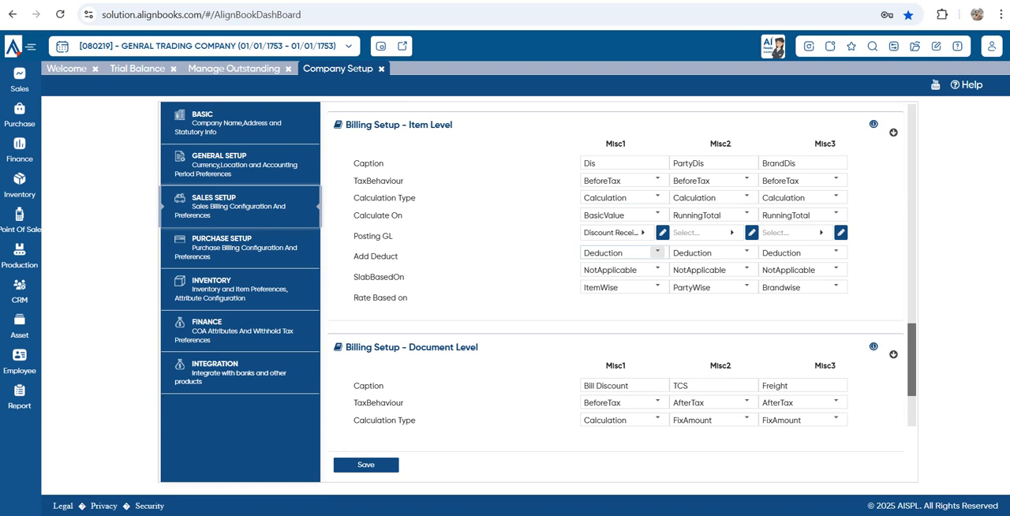
{"action": "scroll", "coordinate": [615, 264], "scroll_direction": "down", "scroll_amount": 3}
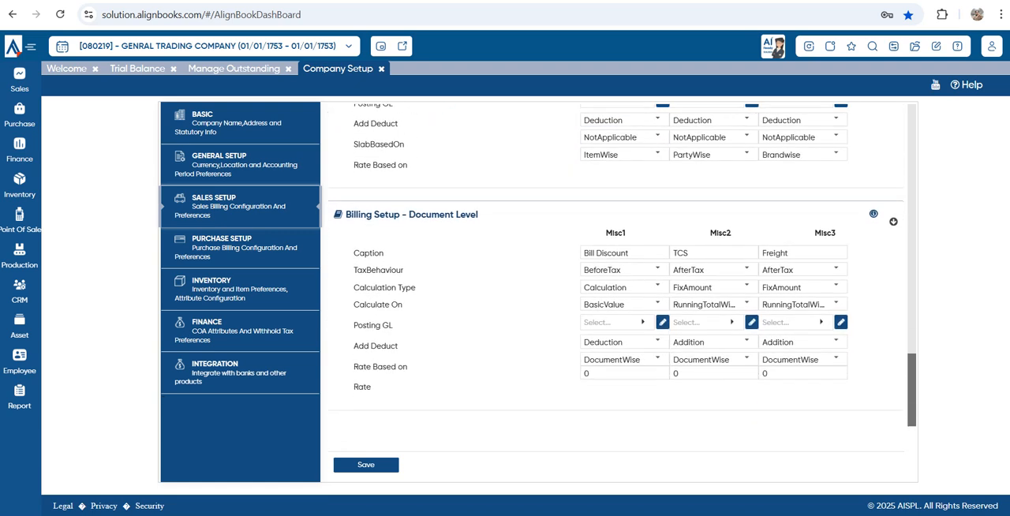
{"action": "left_click_drag", "start_coordinate": [346, 214], "coordinate": [478, 213]}
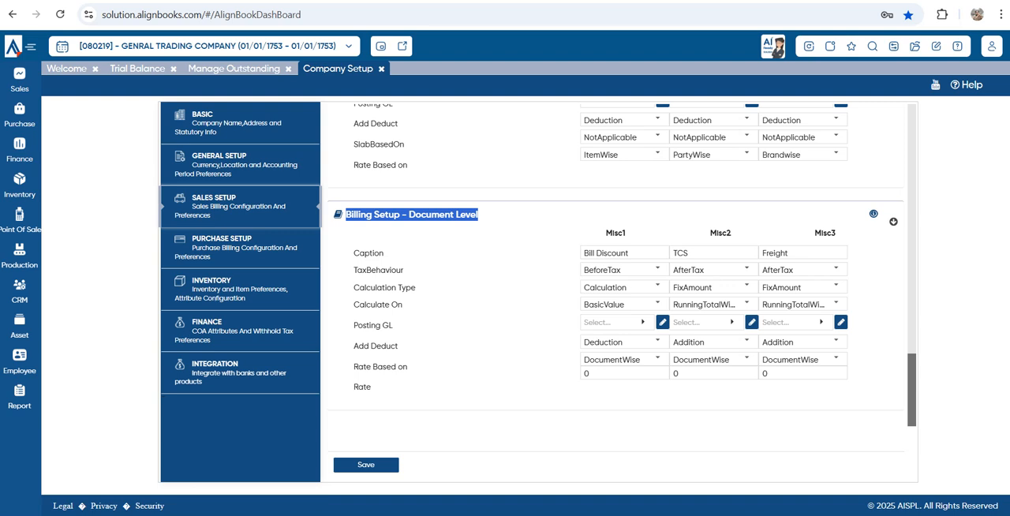
{"action": "left_click", "coordinate": [483, 221]}
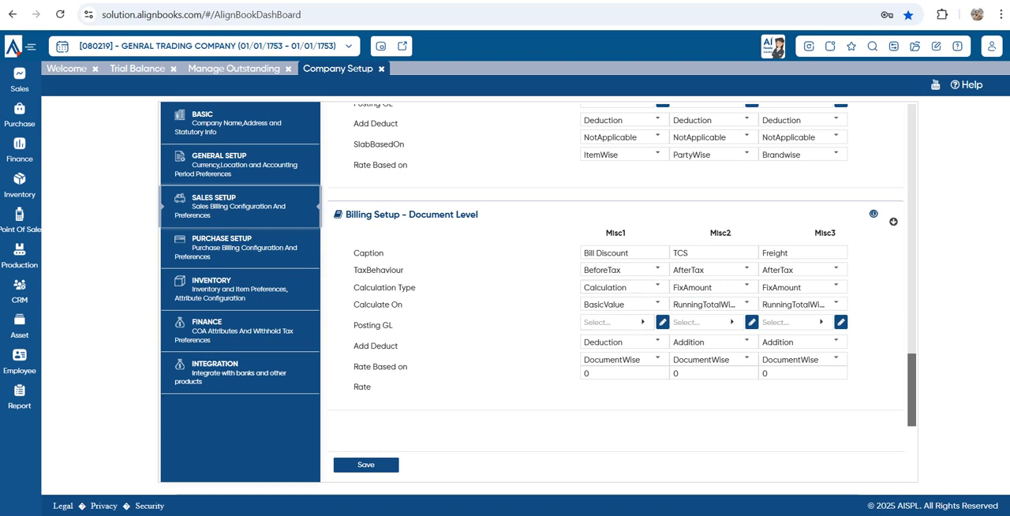
{"action": "left_click", "coordinate": [366, 465]}
Review the Purchase Setup from its Basic settings through custom fields to item- and document-level billing, and save it
{"action": "left_click", "coordinate": [240, 248]}
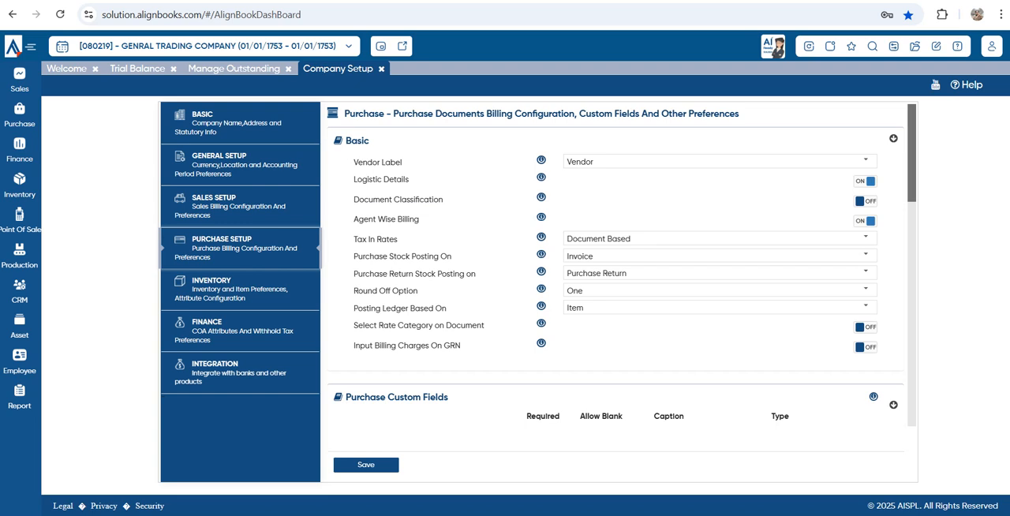
{"action": "left_click_drag", "start_coordinate": [351, 141], "coordinate": [370, 141]}
{"action": "scroll", "coordinate": [616, 264], "scroll_direction": "down", "scroll_amount": 3}
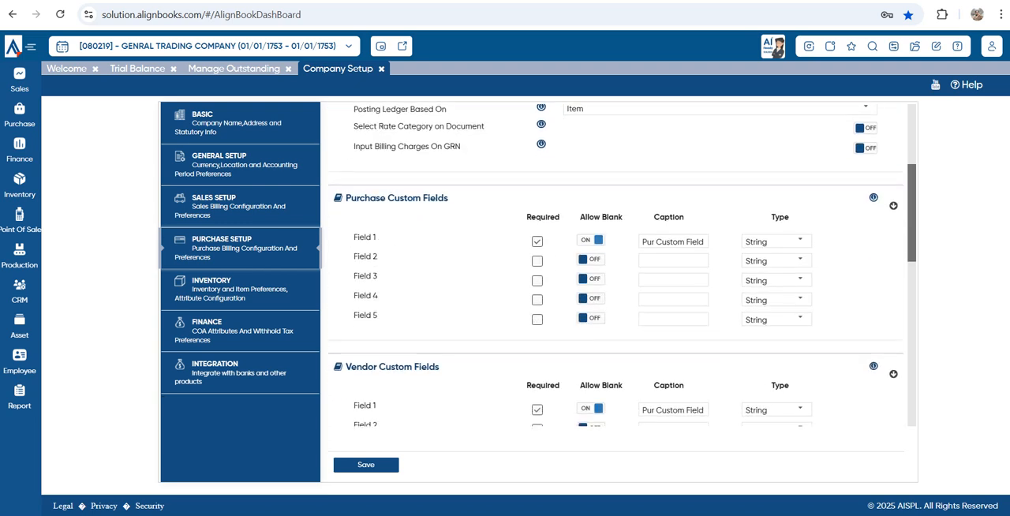
{"action": "scroll", "coordinate": [616, 264], "scroll_direction": "down", "scroll_amount": 4}
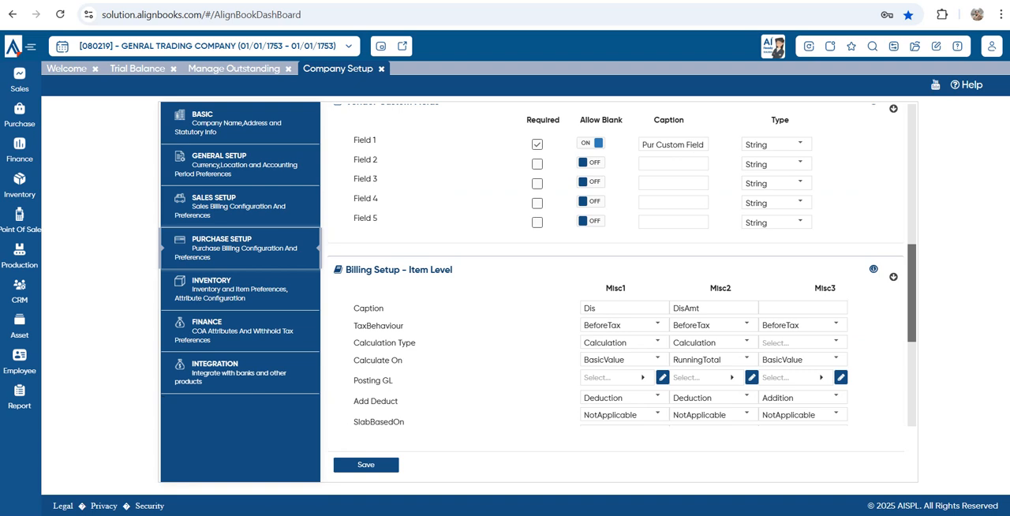
{"action": "scroll", "coordinate": [615, 264], "scroll_direction": "down", "scroll_amount": 2}
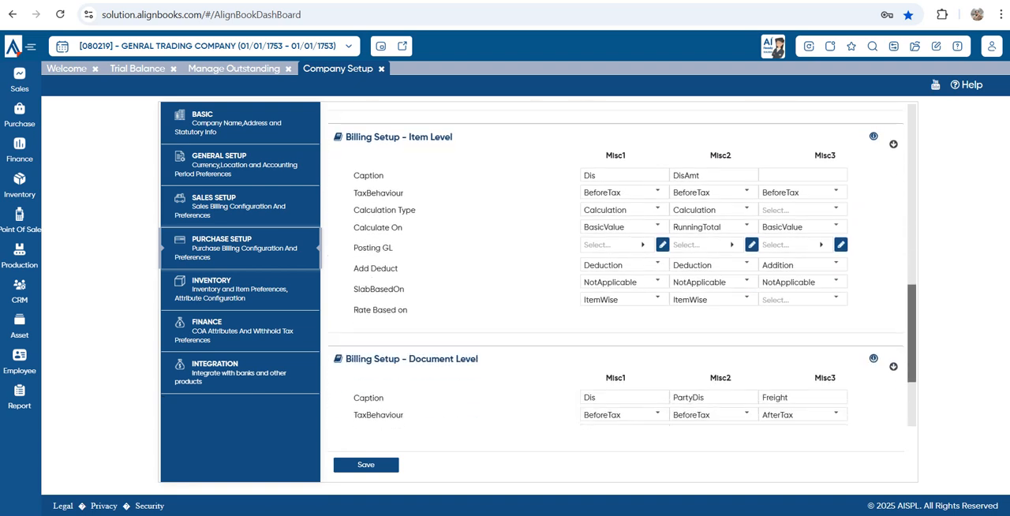
{"action": "scroll", "coordinate": [615, 264], "scroll_direction": "down", "scroll_amount": 2}
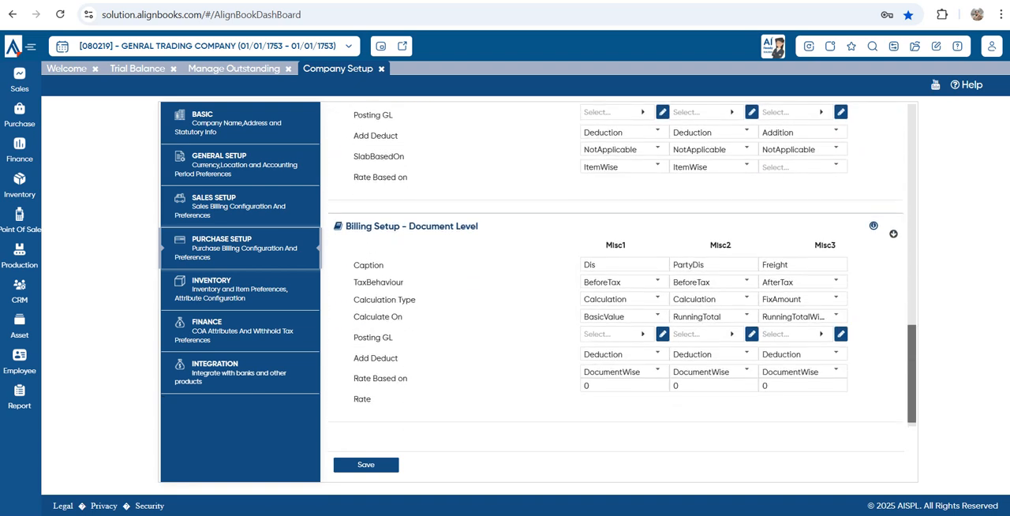
{"action": "left_click", "coordinate": [366, 465]}
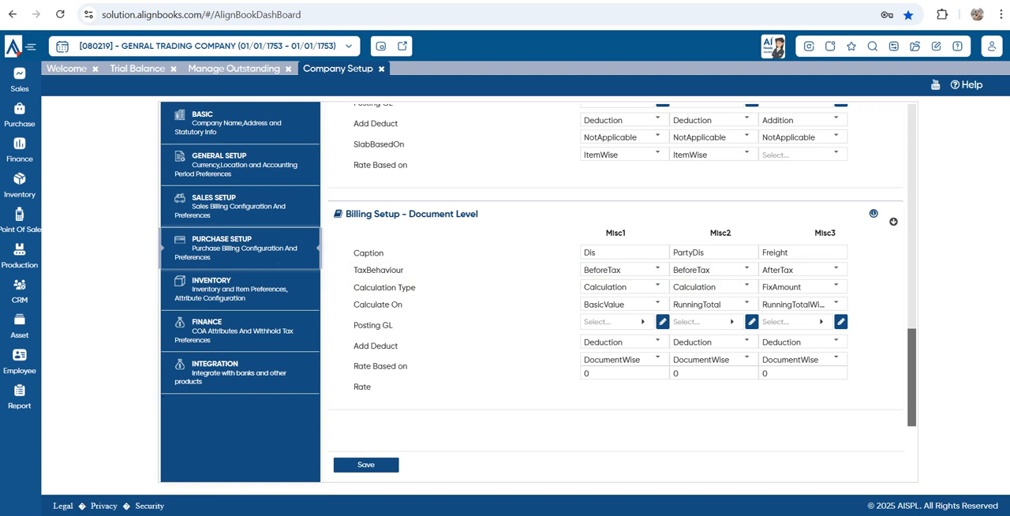
Set the Item Stock Unit option to Stock Unit in the Inventory setup's Basic section
{"action": "left_click", "coordinate": [225, 286]}
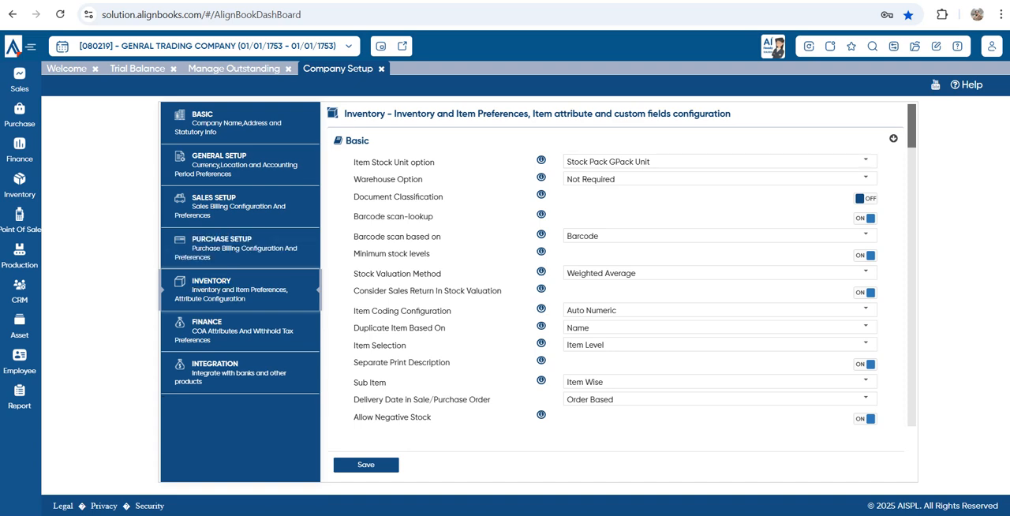
{"action": "left_click_drag", "start_coordinate": [354, 162], "coordinate": [435, 162]}
{"action": "left_click", "coordinate": [866, 161]}
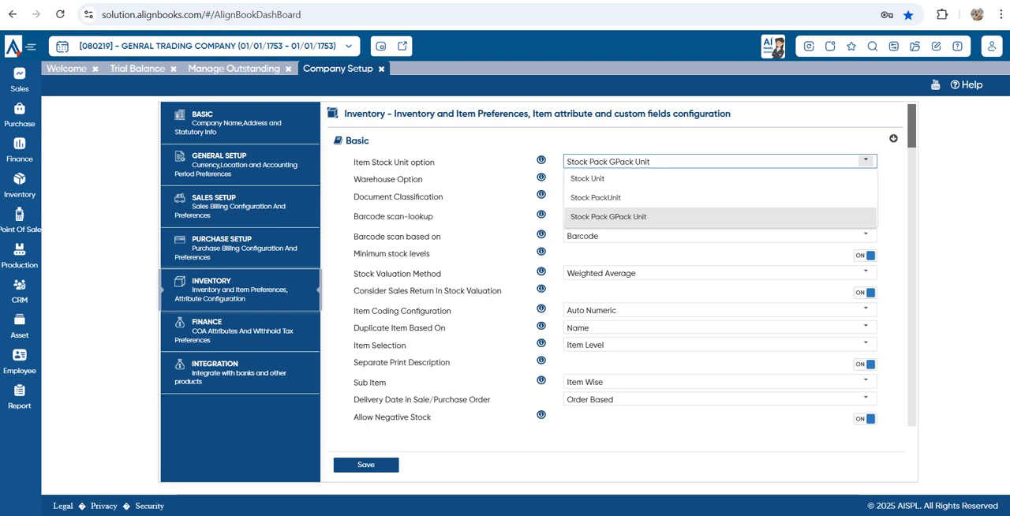
{"action": "left_click", "coordinate": [865, 179]}
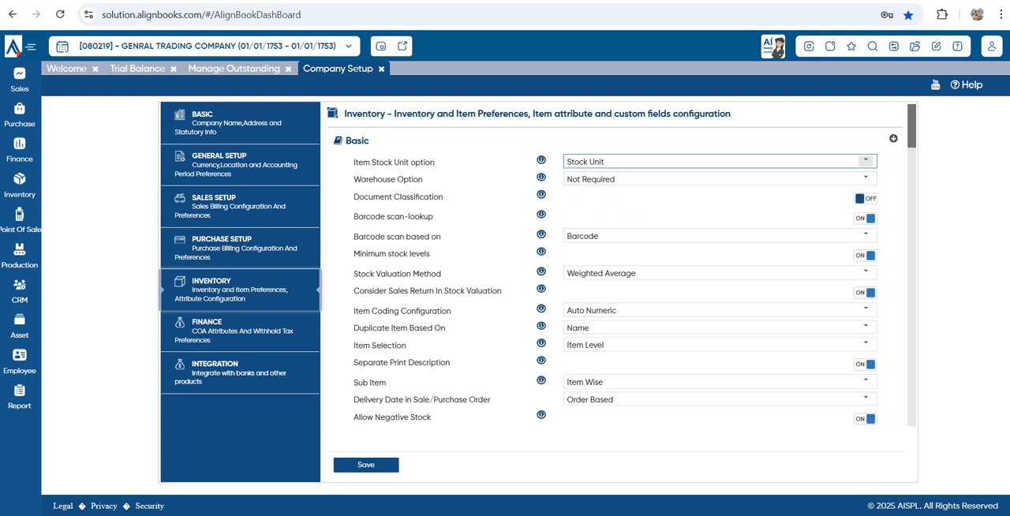
{"action": "left_click", "coordinate": [865, 160]}
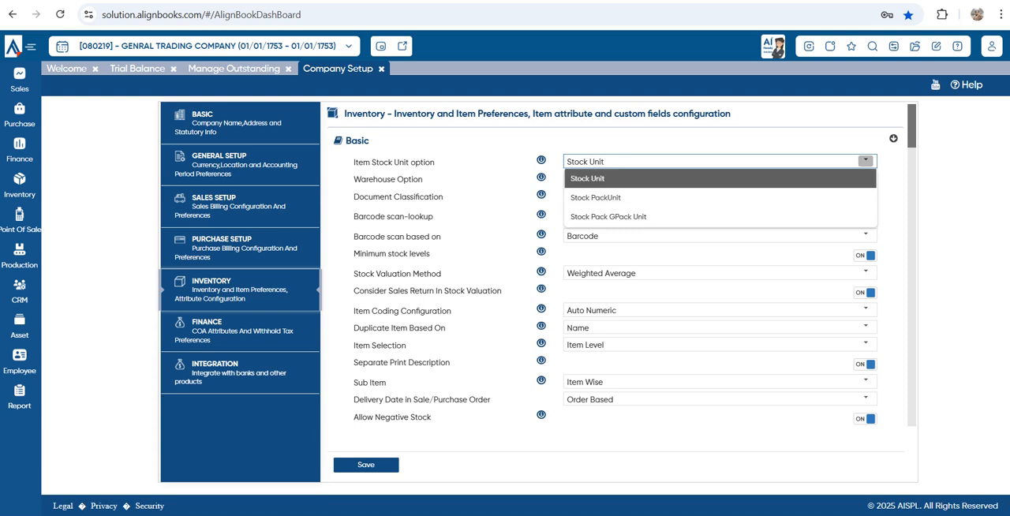
{"action": "left_click", "coordinate": [865, 179]}
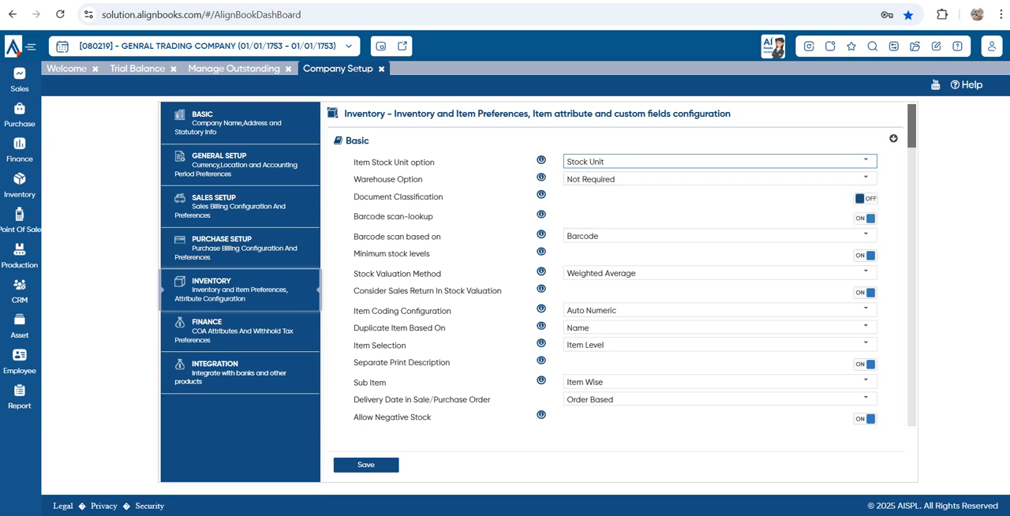
Check the Warehouse Option choices, keeping Not Required, and review the Document Classification and Barcode scan-lookup settings
{"action": "left_click_drag", "start_coordinate": [353, 179], "coordinate": [424, 181]}
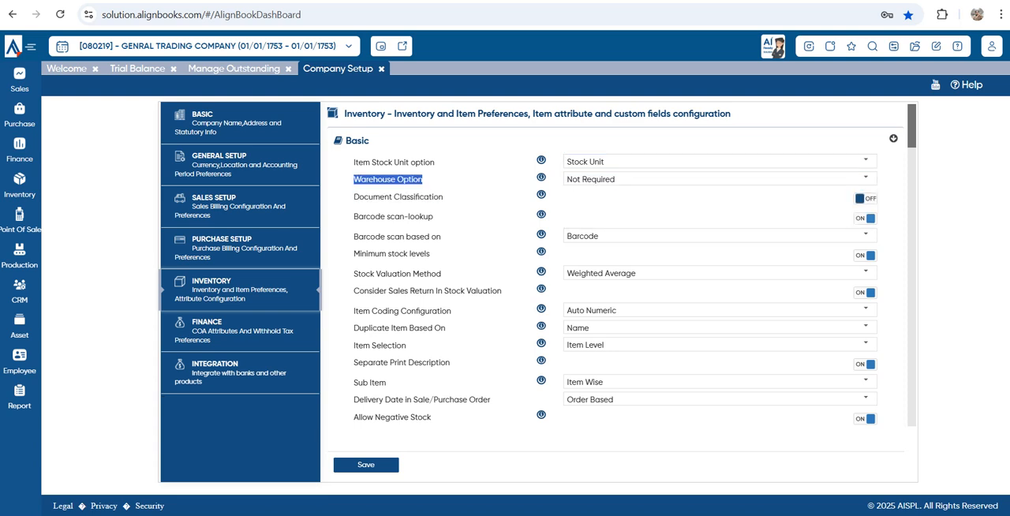
{"action": "left_click", "coordinate": [866, 178]}
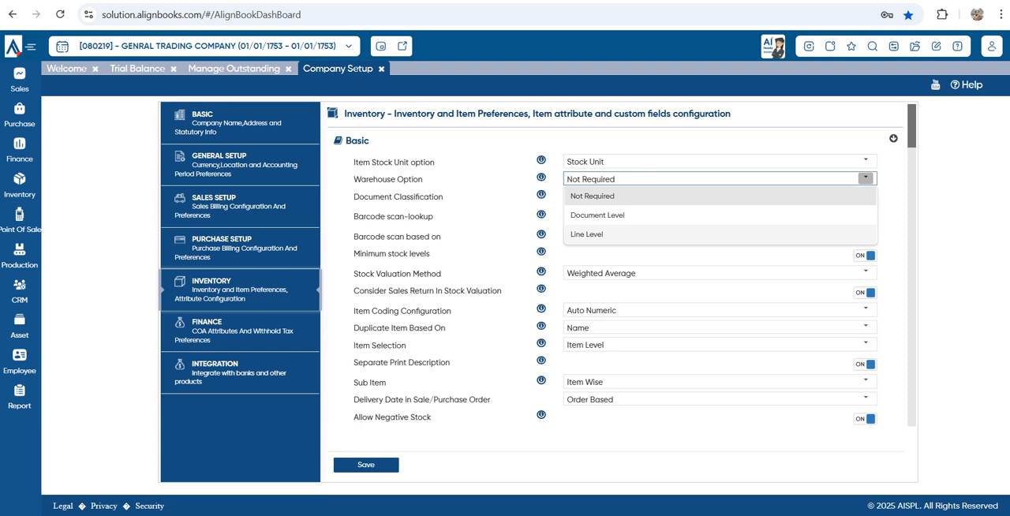
{"action": "left_click", "coordinate": [710, 255]}
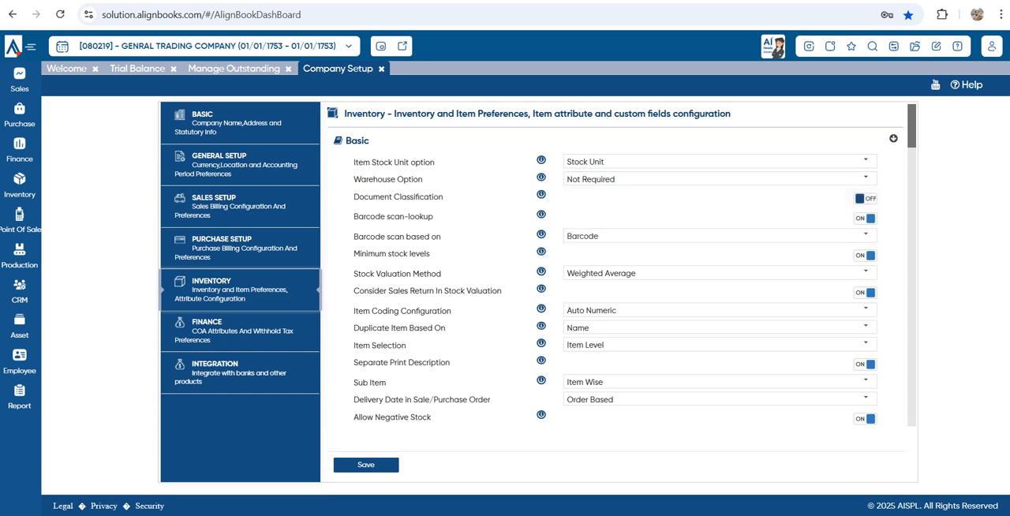
{"action": "left_click_drag", "start_coordinate": [359, 197], "coordinate": [443, 197]}
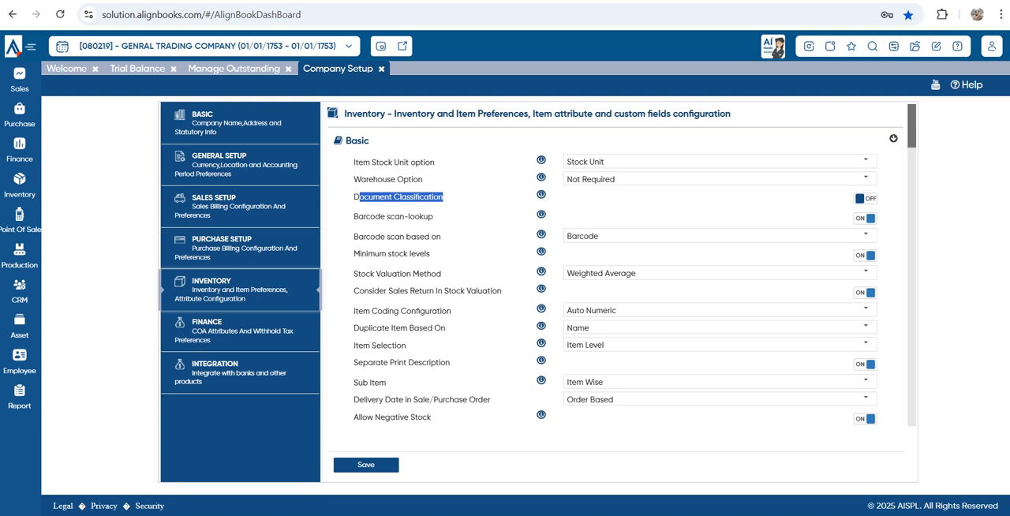
{"action": "left_click_drag", "start_coordinate": [358, 216], "coordinate": [433, 217]}
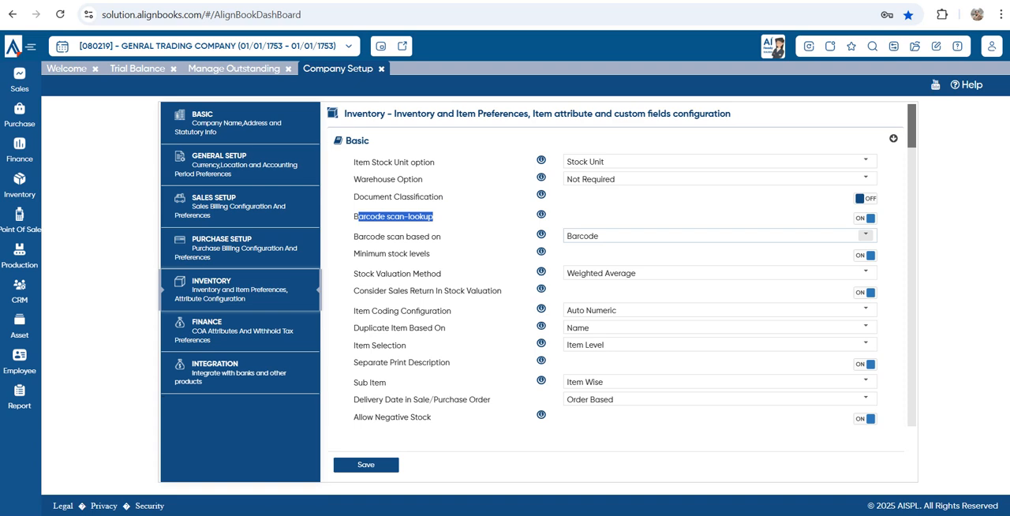
Review the Minimum stock levels setting and check the available choices for Stock Valuation Method and Item Coding Configuration
{"action": "left_click_drag", "start_coordinate": [410, 253], "coordinate": [431, 253]}
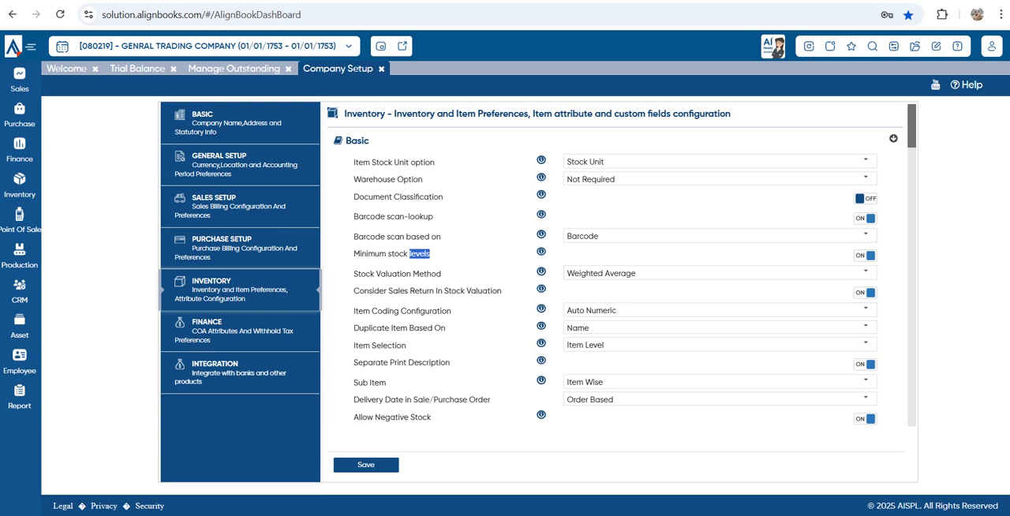
{"action": "left_click", "coordinate": [866, 272]}
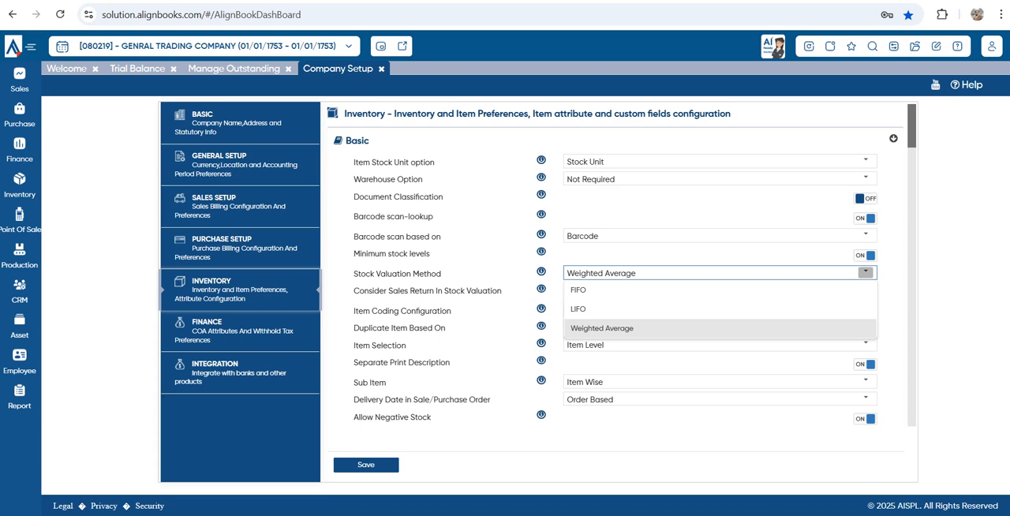
{"action": "left_click", "coordinate": [866, 273]}
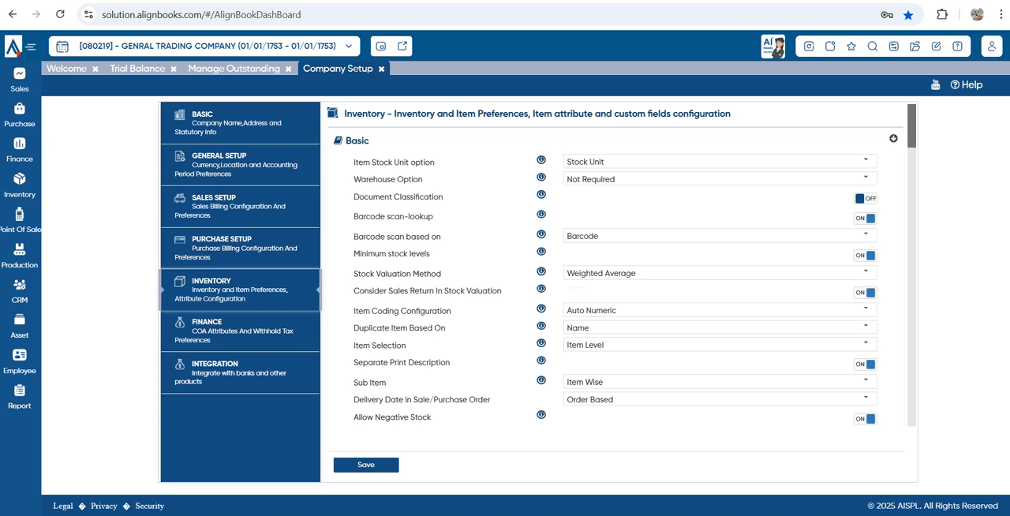
{"action": "left_click_drag", "start_coordinate": [358, 310], "coordinate": [453, 311]}
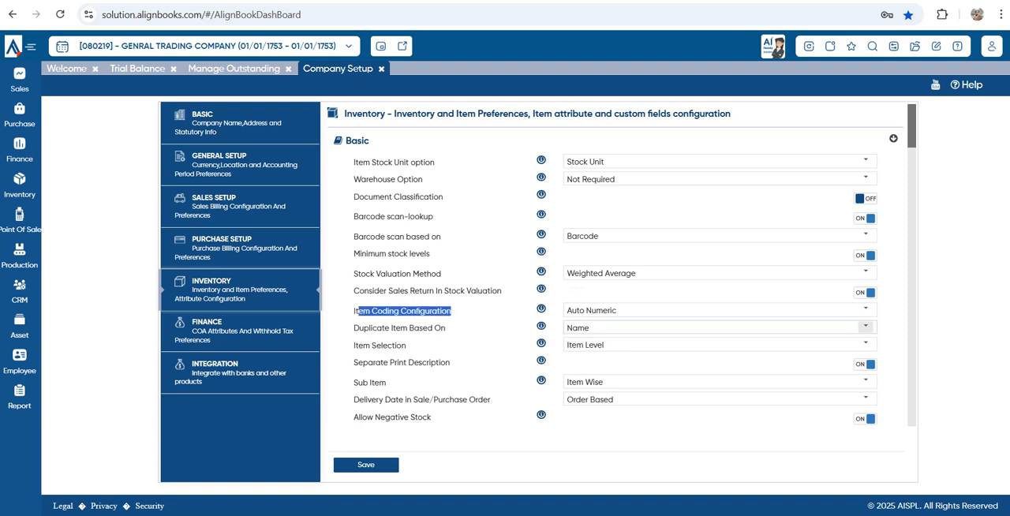
{"action": "left_click", "coordinate": [866, 310]}
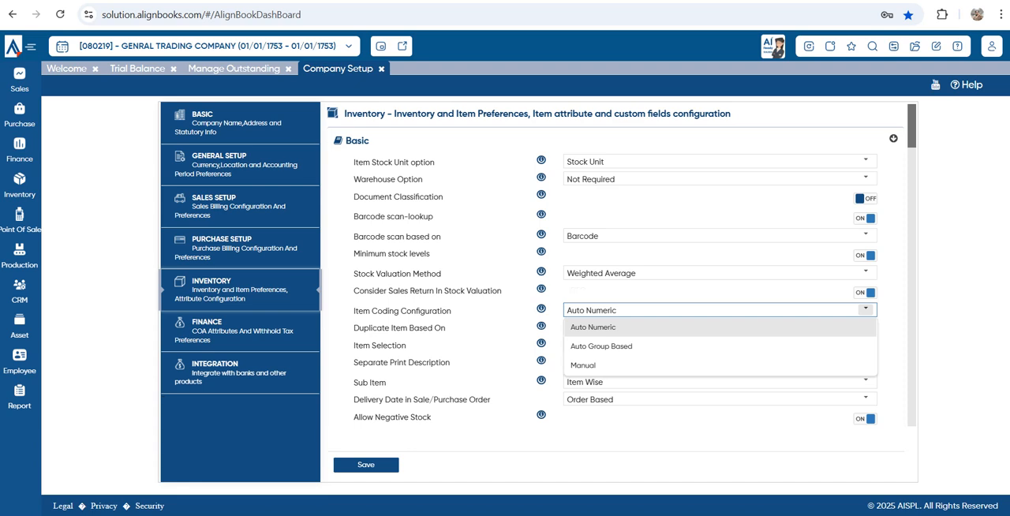
{"action": "left_click", "coordinate": [710, 433]}
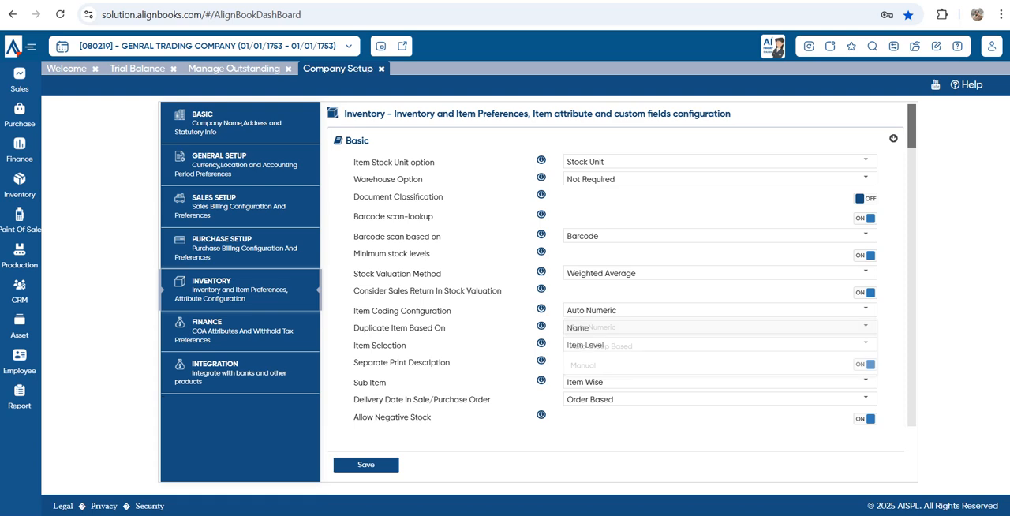
Check the available choices for Duplicate Item Based On and Item Selection in the Inventory setup's Basic section
{"action": "left_click_drag", "start_coordinate": [602, 329], "coordinate": [360, 330]}
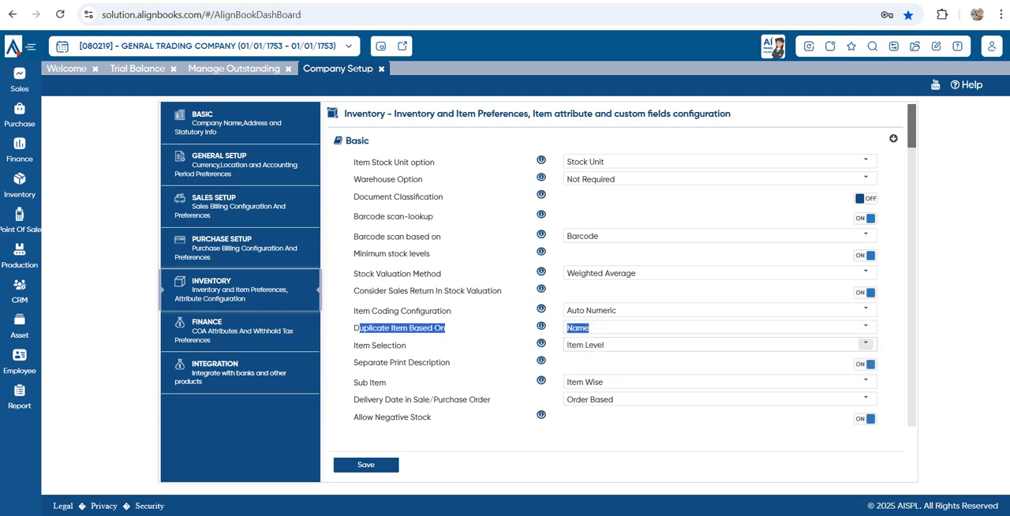
{"action": "left_click", "coordinate": [866, 326]}
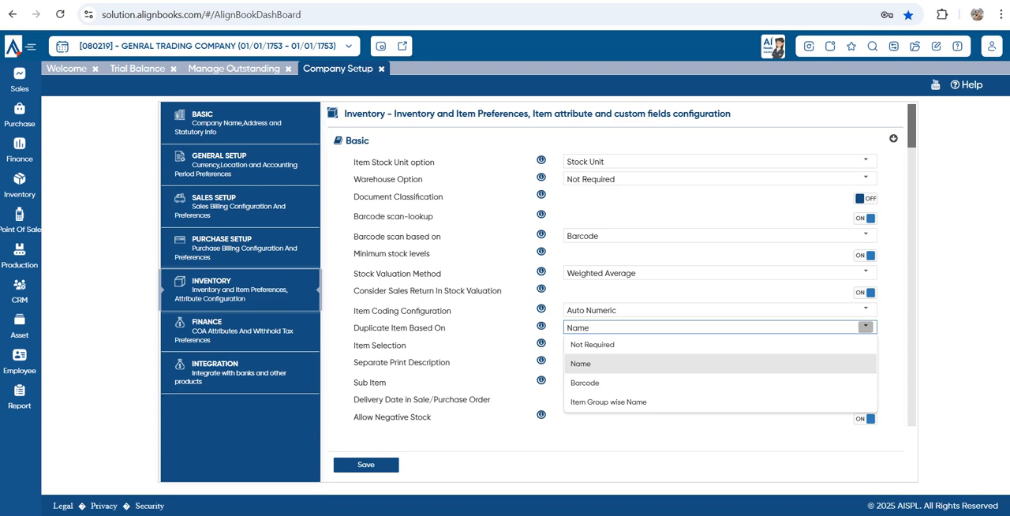
{"action": "left_click", "coordinate": [865, 327]}
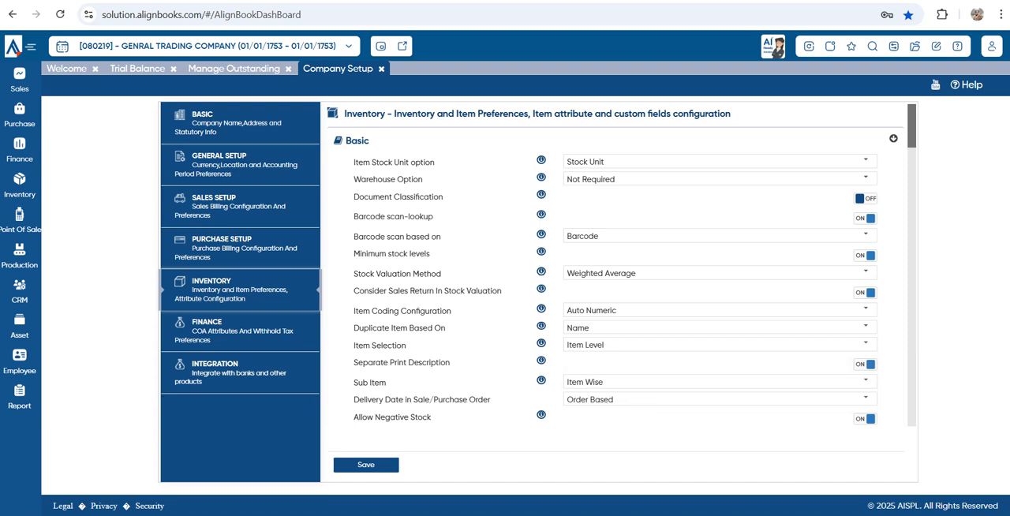
{"action": "left_click_drag", "start_coordinate": [362, 346], "coordinate": [445, 363]}
{"action": "left_click", "coordinate": [458, 363]}
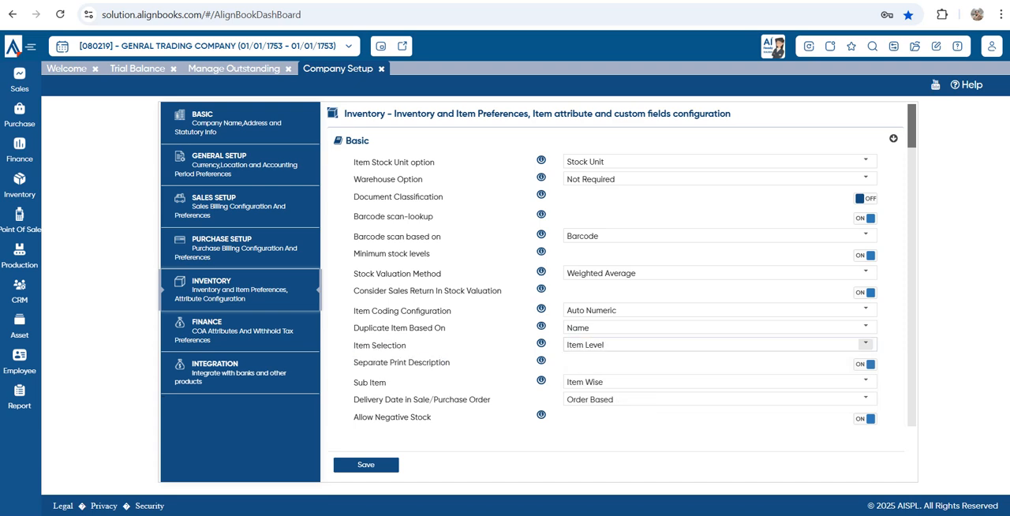
{"action": "left_click", "coordinate": [866, 344]}
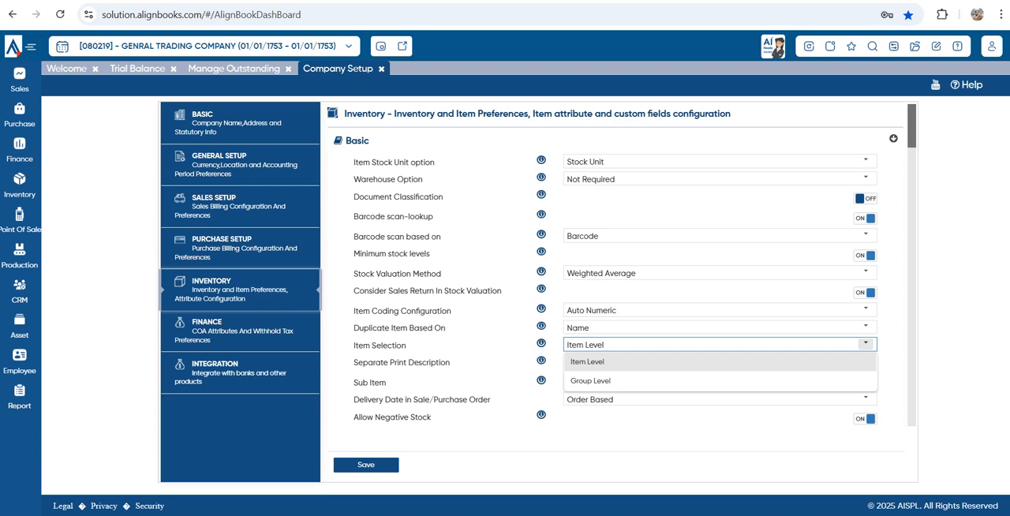
{"action": "left_click", "coordinate": [865, 344]}
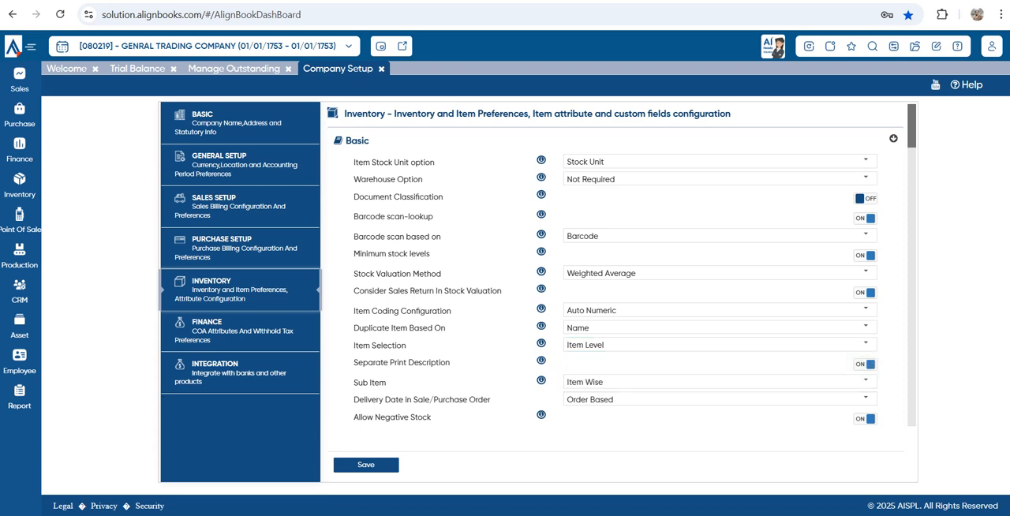
Review the Separate Print Description setting and set Sub Item to Item Wise
{"action": "left_click_drag", "start_coordinate": [352, 362], "coordinate": [451, 363]}
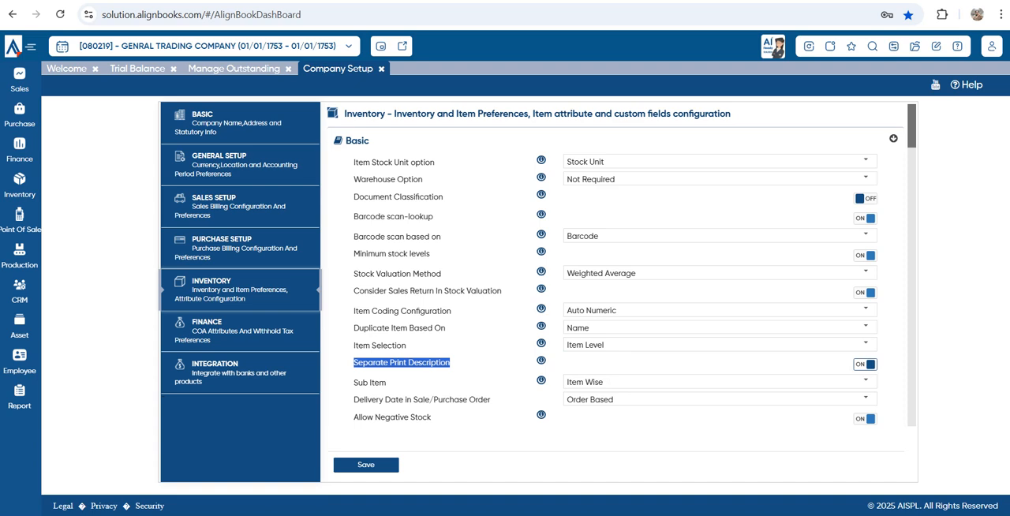
{"action": "scroll", "coordinate": [615, 292], "scroll_direction": "down", "scroll_amount": 2}
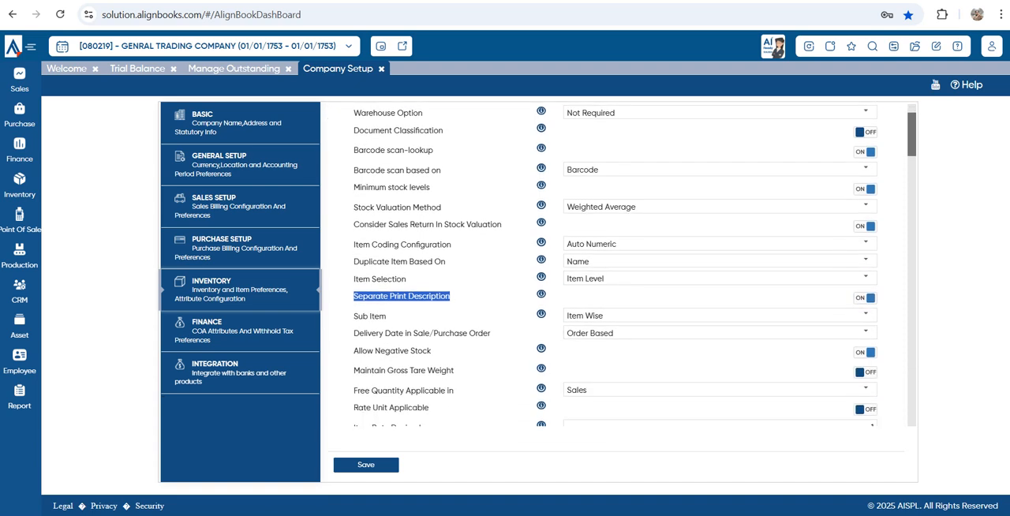
{"action": "left_click_drag", "start_coordinate": [387, 317], "coordinate": [362, 317]}
{"action": "left_click", "coordinate": [376, 317]}
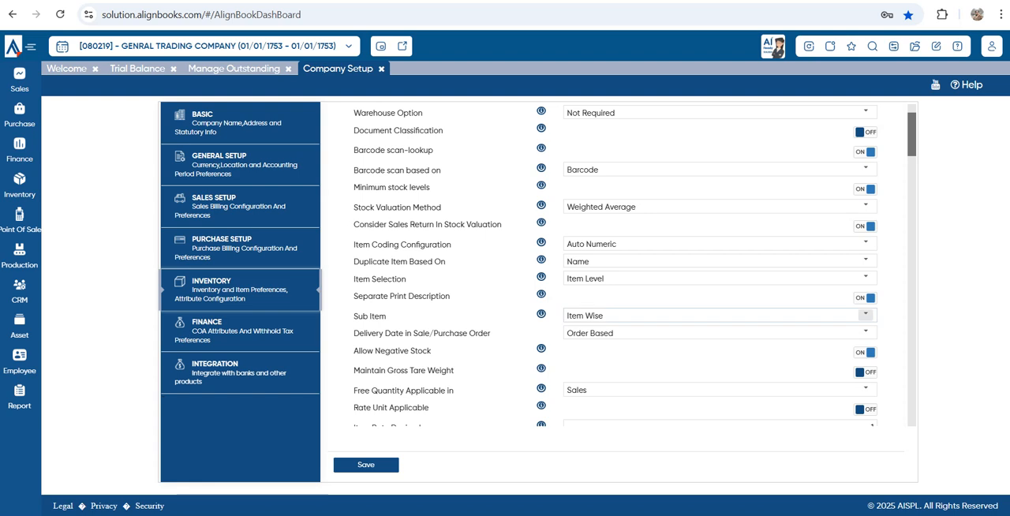
{"action": "left_click", "coordinate": [866, 316]}
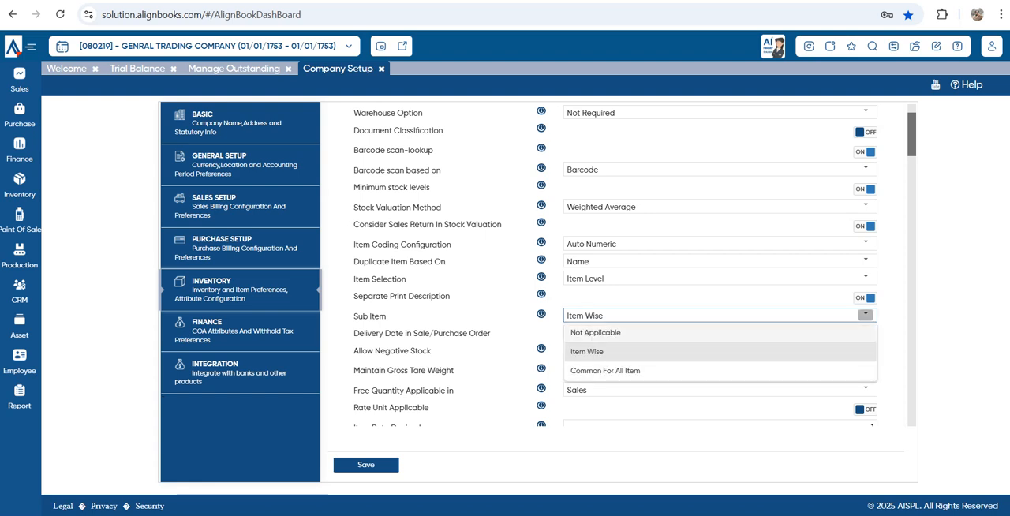
{"action": "left_click", "coordinate": [600, 352]}
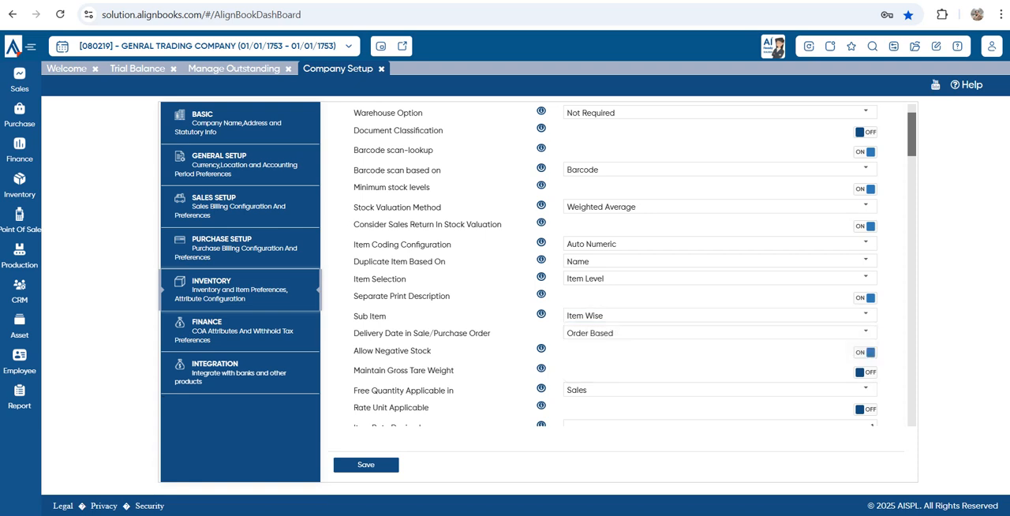
Examine the choices for Delivery Date in Sale/Purchase Order
{"action": "left_click_drag", "start_coordinate": [354, 333], "coordinate": [491, 333]}
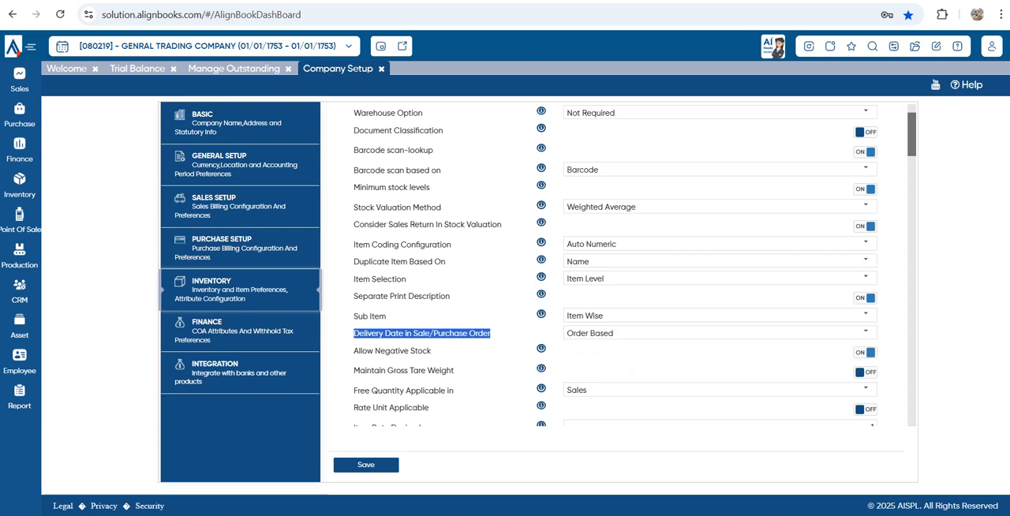
{"action": "left_click", "coordinate": [866, 332]}
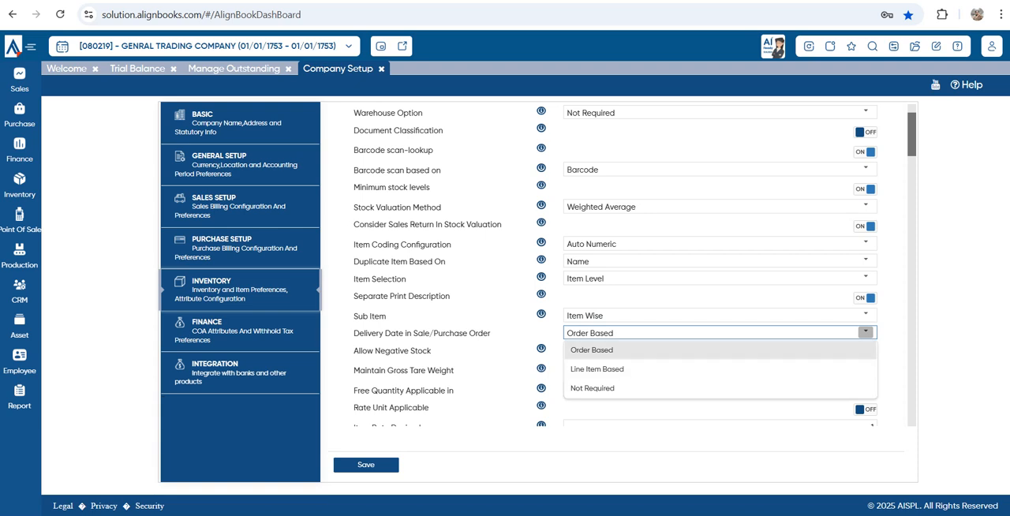
{"action": "key", "text": "Escape"}
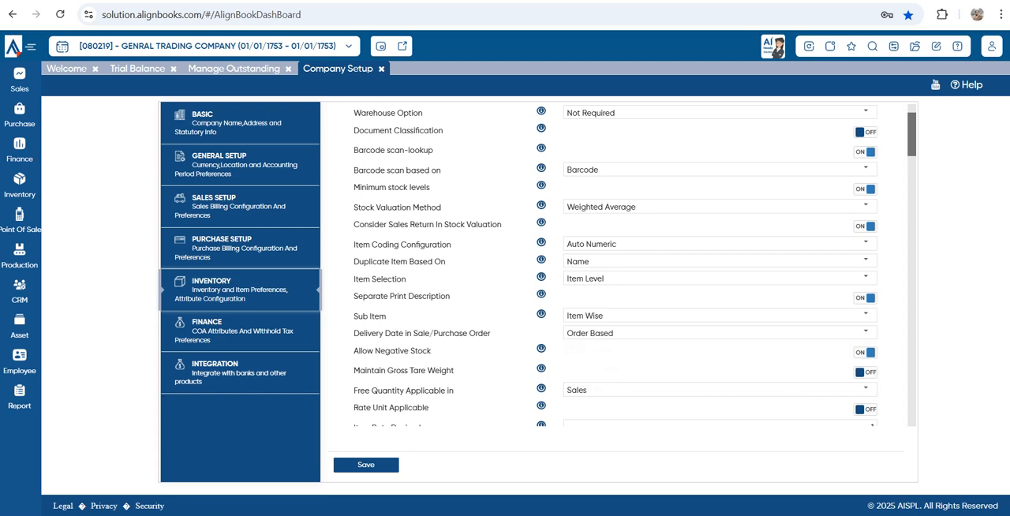
{"action": "left_click", "coordinate": [866, 332]}
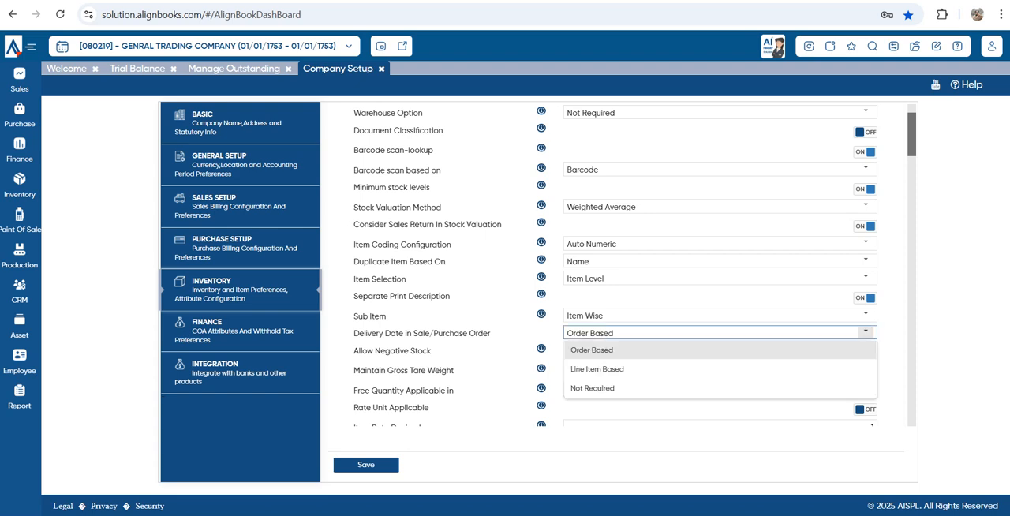
{"action": "left_click", "coordinate": [865, 333]}
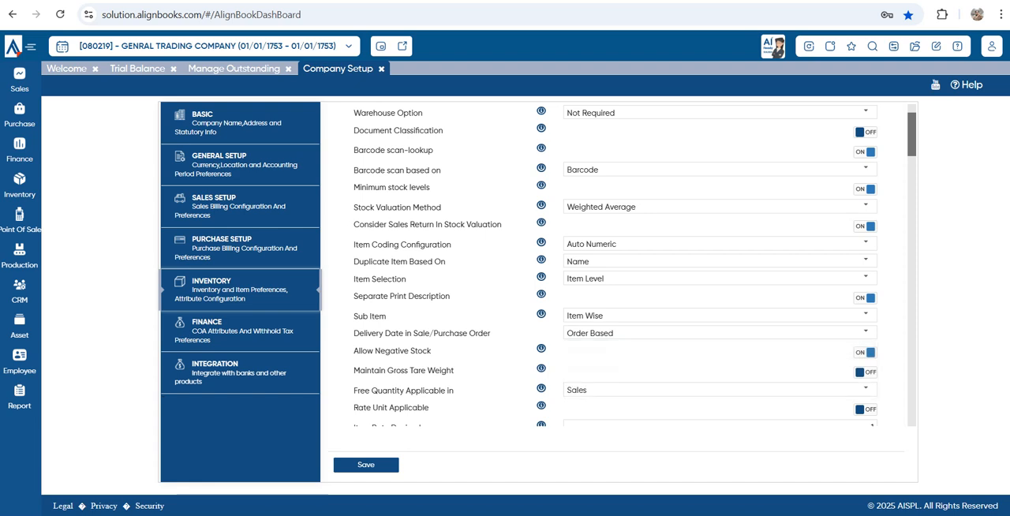
Turn off Allow Negative Stock and review the Maintain Gross Tare Weight setting
{"action": "triple_click", "coordinate": [392, 351]}
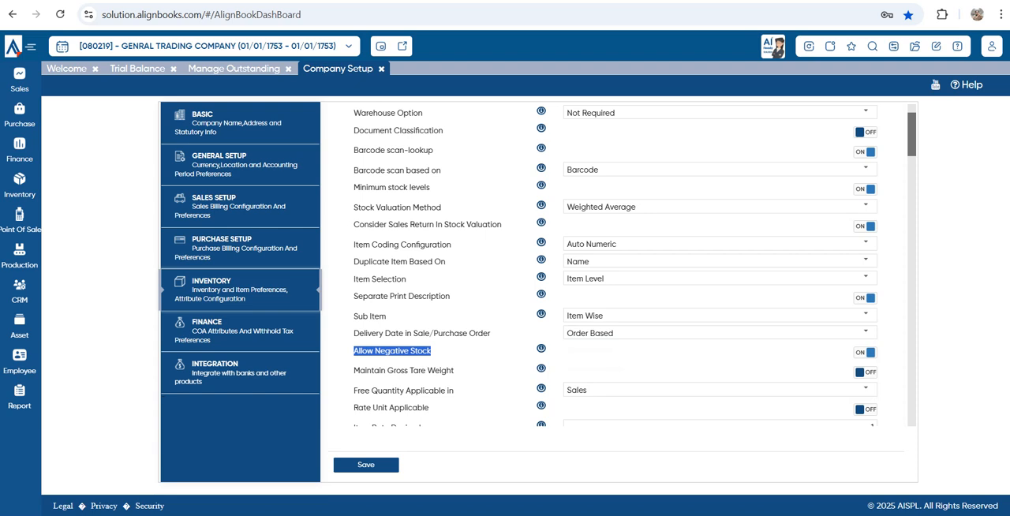
{"action": "left_click", "coordinate": [866, 353]}
{"action": "scroll", "coordinate": [616, 264], "scroll_direction": "down", "scroll_amount": 1}
{"action": "left_click_drag", "start_coordinate": [379, 303], "coordinate": [448, 304]}
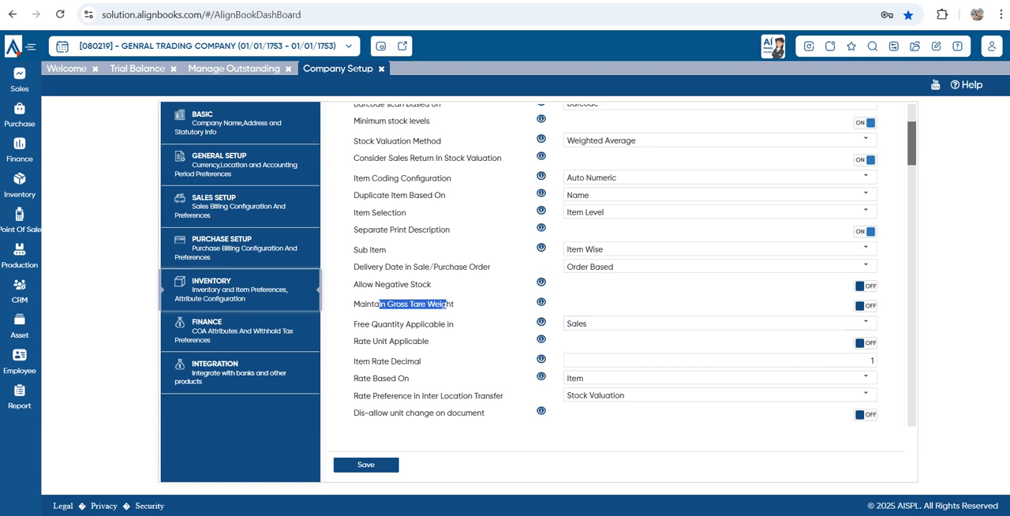
Check the Free Quantity Applicable in choices and review the Rate Unit Applicable setting against the Inventory setup's other Basic options
{"action": "left_click_drag", "start_coordinate": [365, 324], "coordinate": [454, 324]}
{"action": "left_click", "coordinate": [866, 322]}
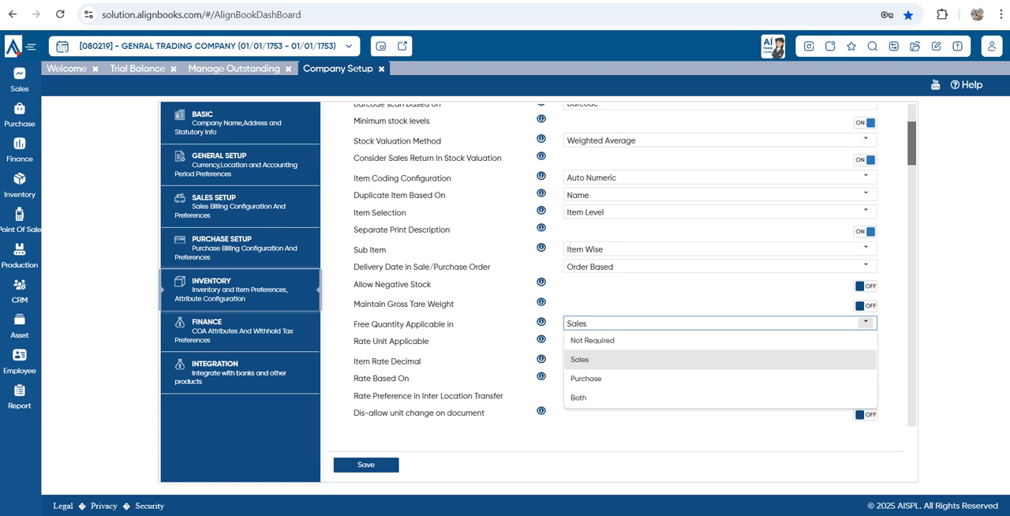
{"action": "key", "text": "Escape"}
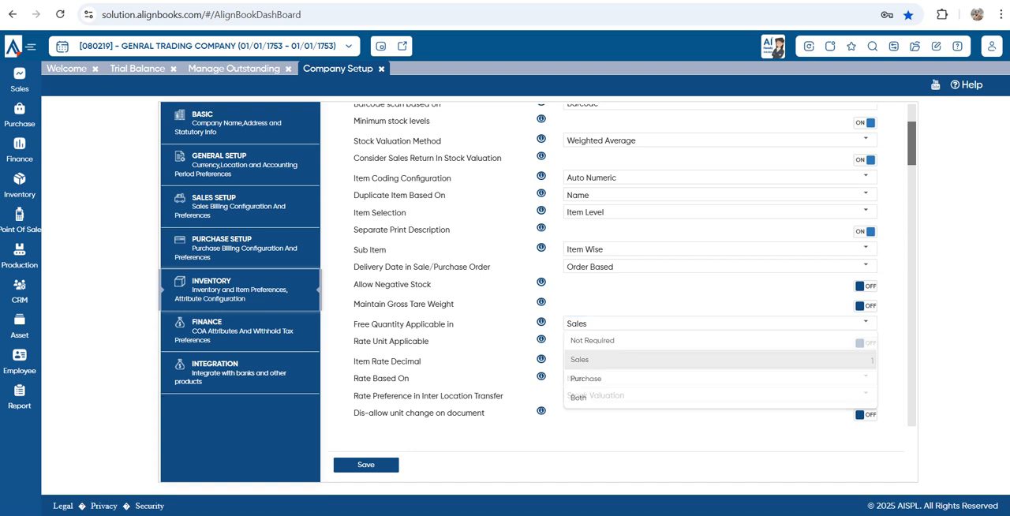
{"action": "scroll", "coordinate": [635, 266], "scroll_direction": "down", "scroll_amount": 1}
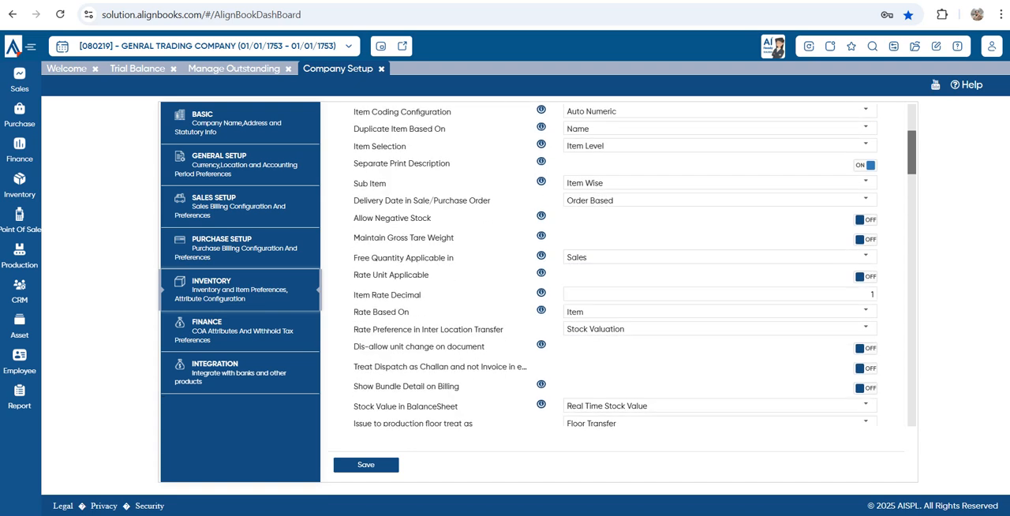
{"action": "left_click_drag", "start_coordinate": [354, 275], "coordinate": [434, 276]}
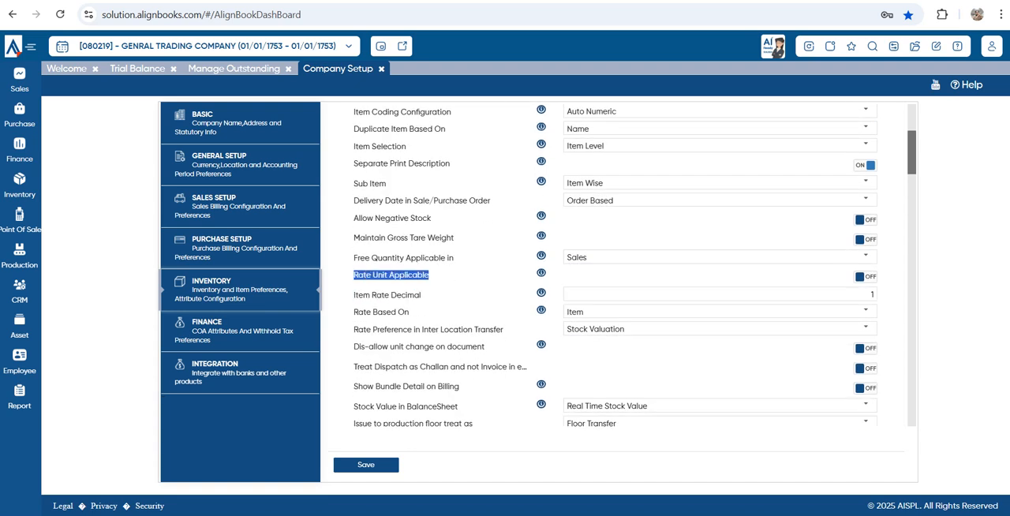
{"action": "scroll", "coordinate": [615, 266], "scroll_direction": "up", "scroll_amount": 3}
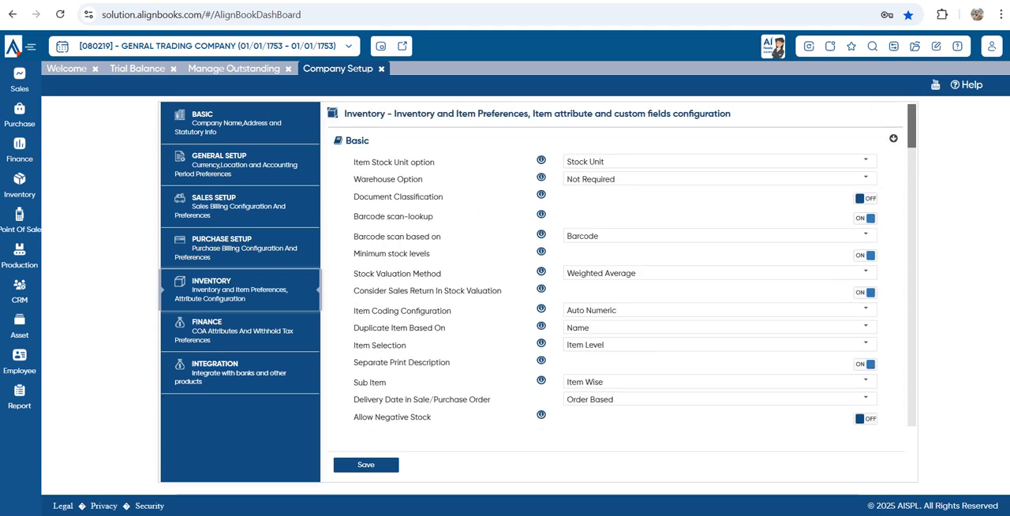
{"action": "scroll", "coordinate": [616, 265], "scroll_direction": "down", "scroll_amount": 1}
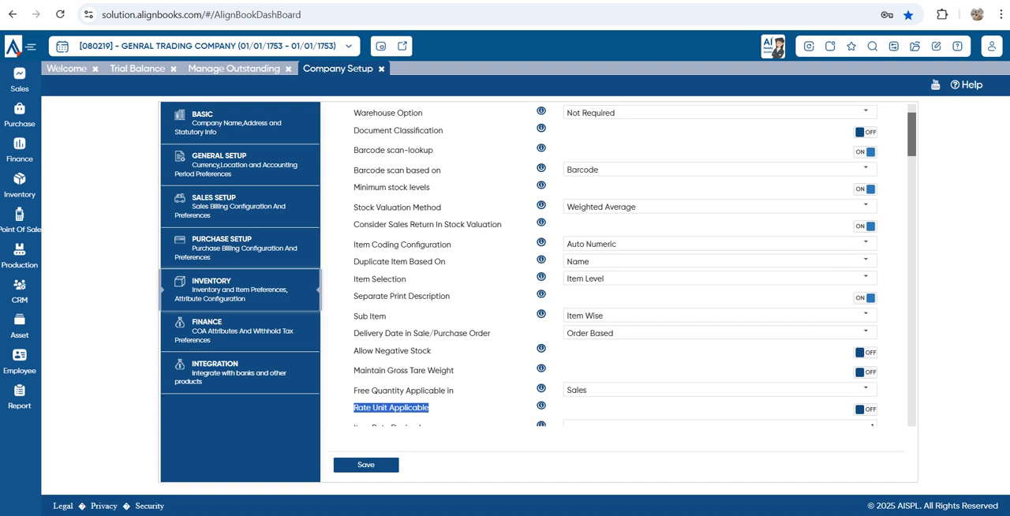
{"action": "scroll", "coordinate": [615, 264], "scroll_direction": "down", "scroll_amount": 1}
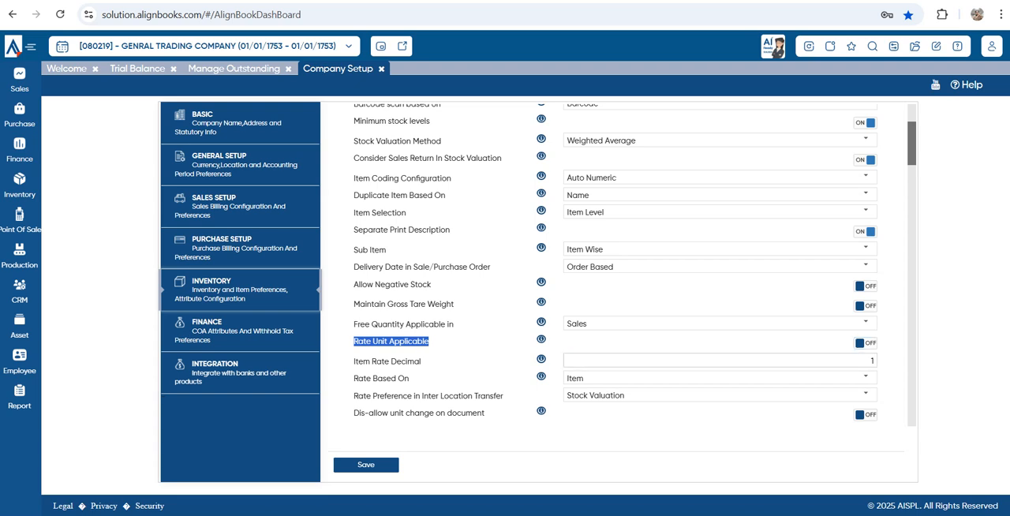
Review the Item Rate Decimal setting and check the available choices for Rate Based On
{"action": "left_click", "coordinate": [359, 362]}
{"action": "left_click_drag", "start_coordinate": [362, 362], "coordinate": [430, 364]}
{"action": "left_click", "coordinate": [432, 364]}
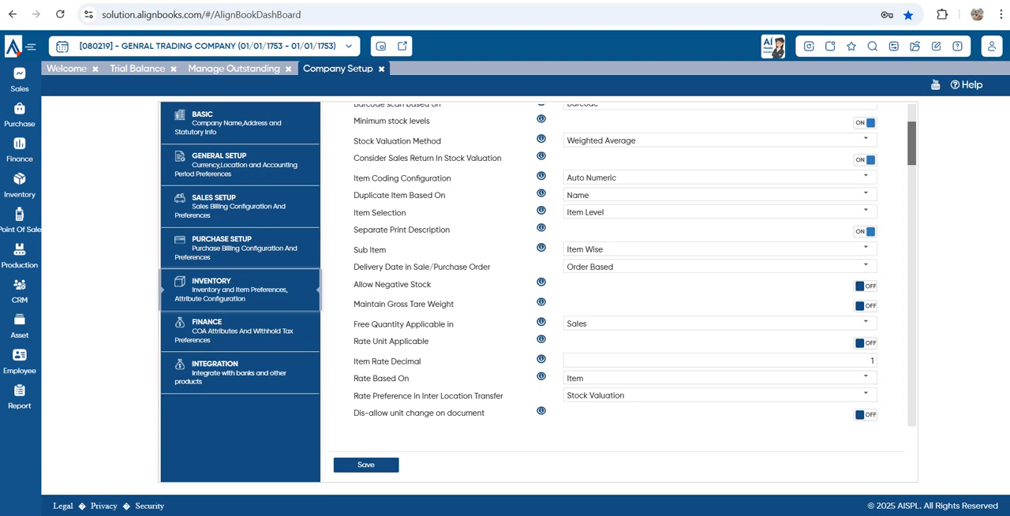
{"action": "scroll", "coordinate": [624, 265], "scroll_direction": "down", "scroll_amount": 2}
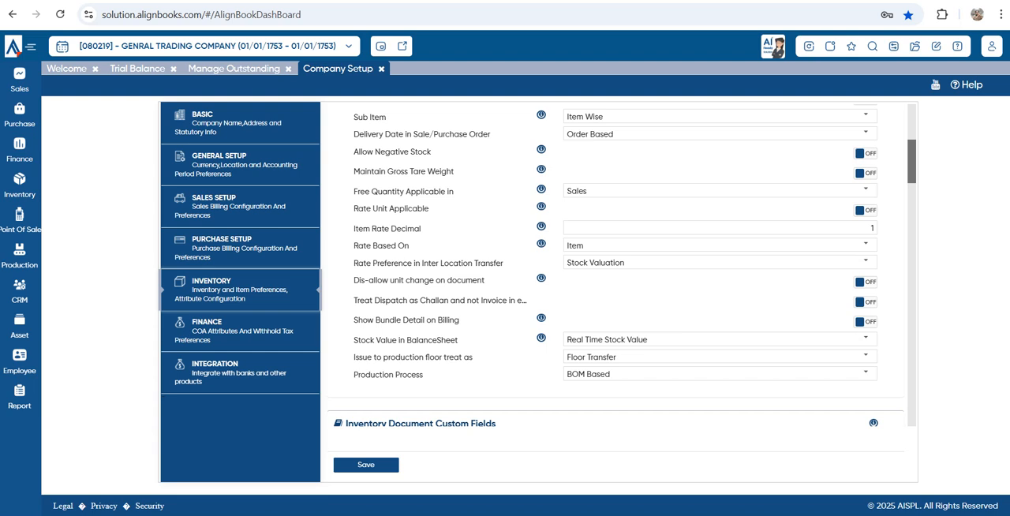
{"action": "left_click_drag", "start_coordinate": [354, 246], "coordinate": [391, 247]}
{"action": "left_click", "coordinate": [401, 248]}
{"action": "left_click", "coordinate": [865, 245]}
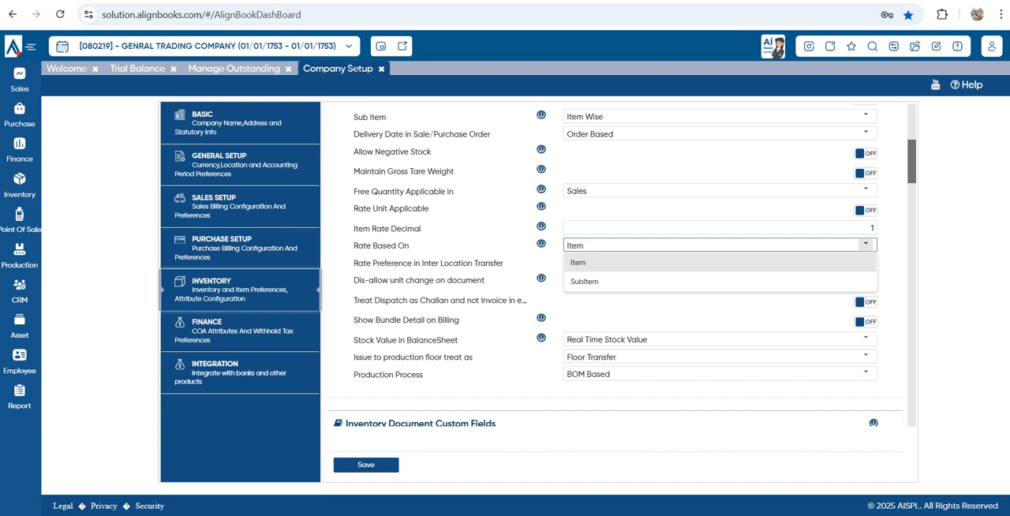
{"action": "left_click", "coordinate": [866, 244]}
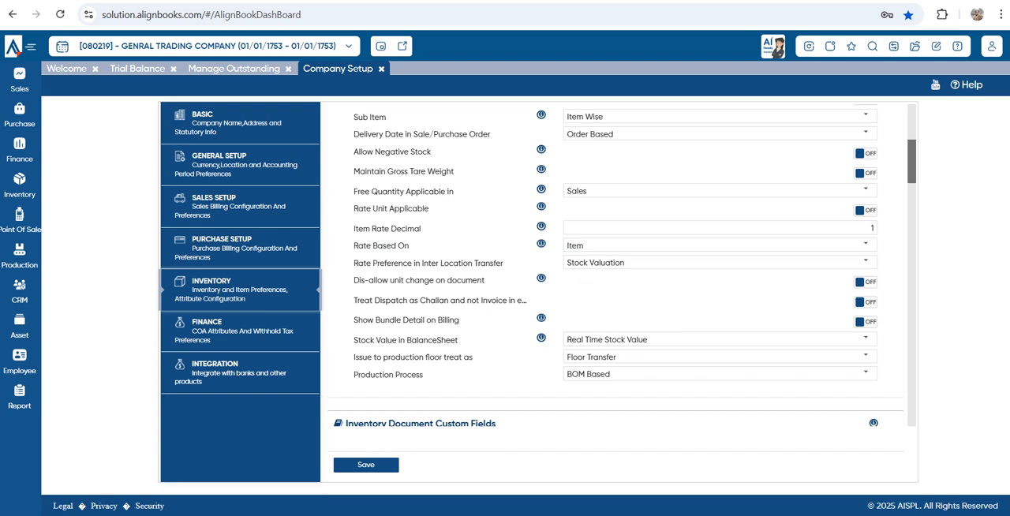
Examine the available choices for Rate Preference in Inter Location Transfer
{"action": "left_click_drag", "start_coordinate": [358, 262], "coordinate": [504, 263]}
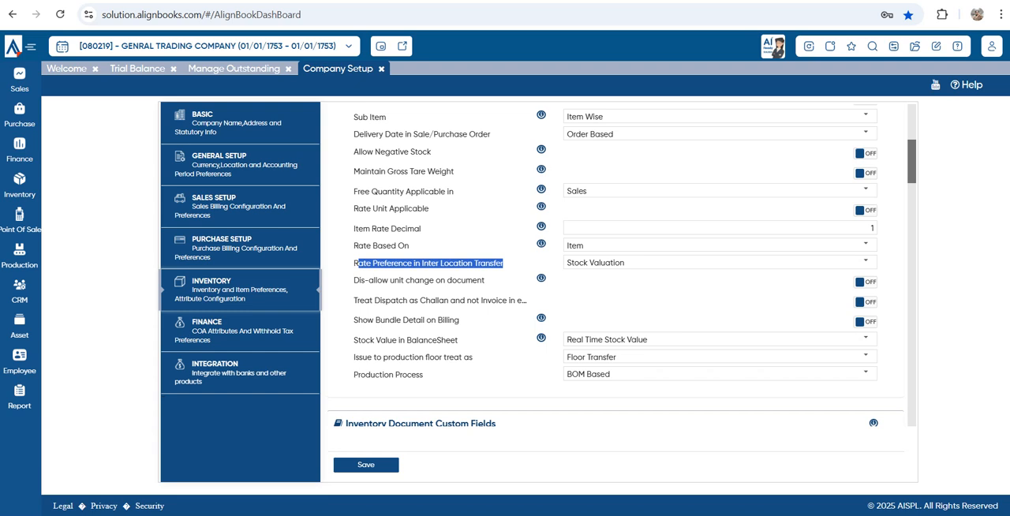
{"action": "left_click", "coordinate": [866, 262]}
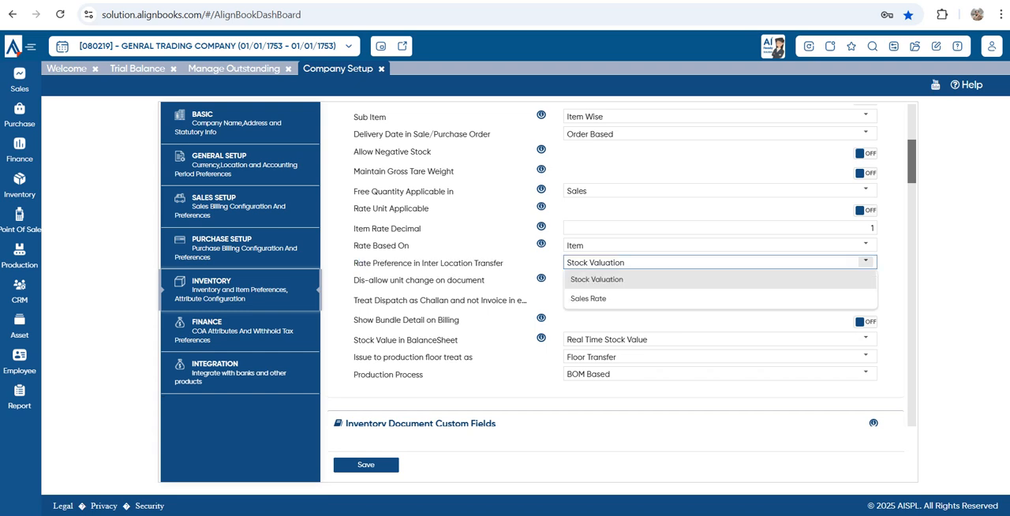
{"action": "left_click", "coordinate": [866, 262]}
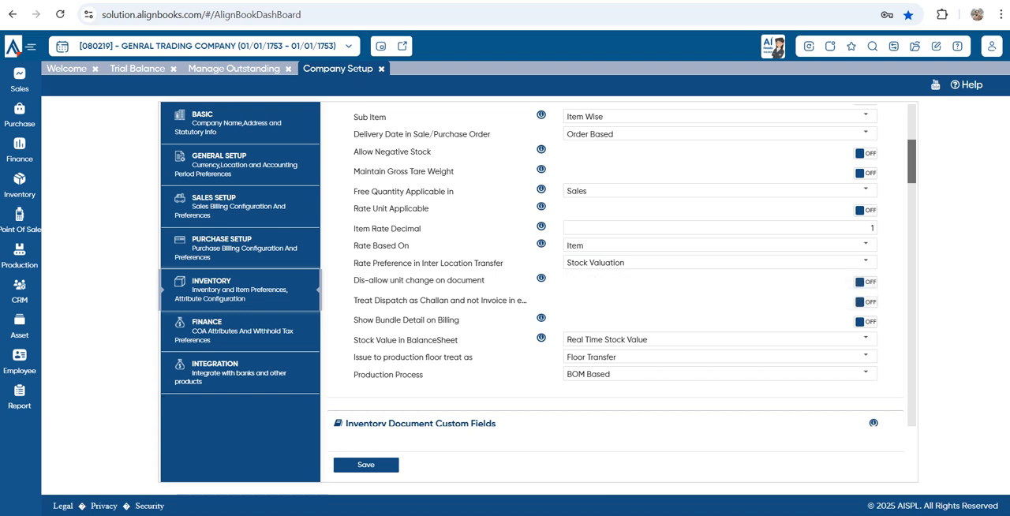
Review the remaining Basic inventory options from Dis-allow unit change on document through Stock Value in BalanceSheet and Issue to production floor treat as
{"action": "left_click_drag", "start_coordinate": [360, 280], "coordinate": [485, 280]}
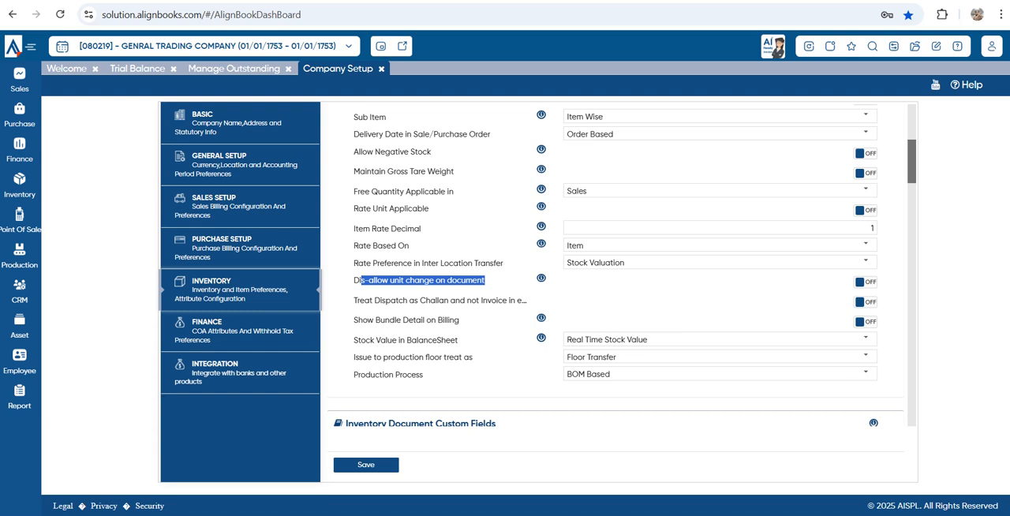
{"action": "triple_click", "coordinate": [435, 301]}
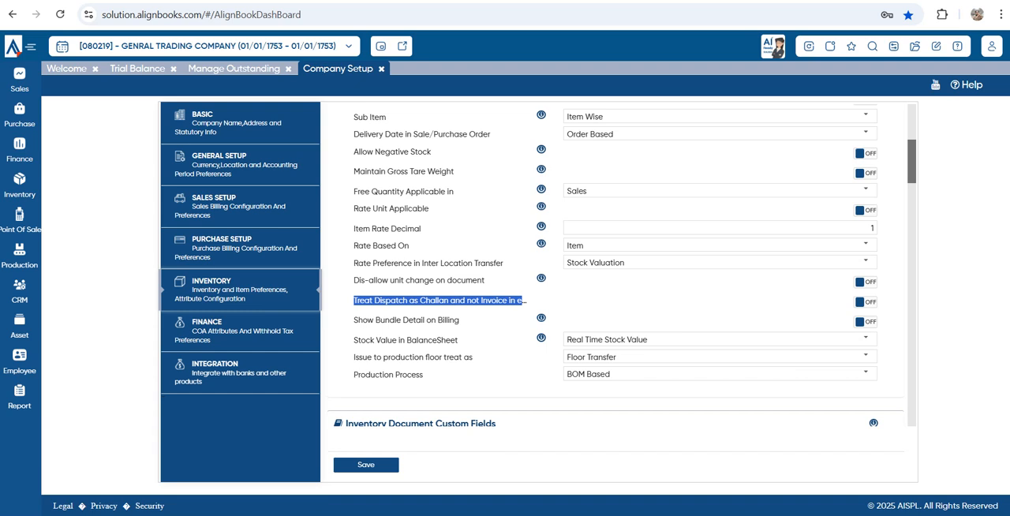
{"action": "left_click_drag", "start_coordinate": [367, 320], "coordinate": [456, 320]}
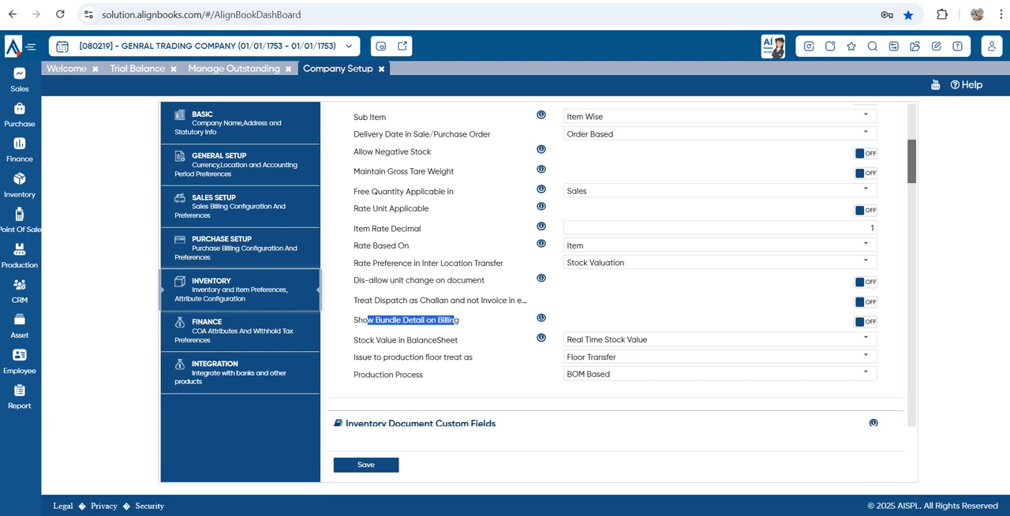
{"action": "scroll", "coordinate": [616, 260], "scroll_direction": "down", "scroll_amount": 1}
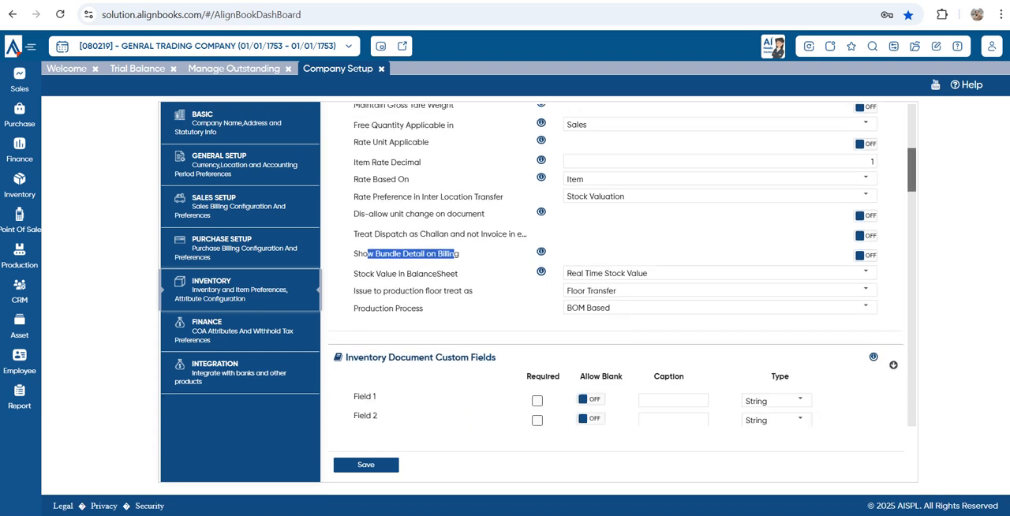
{"action": "left_click_drag", "start_coordinate": [362, 291], "coordinate": [355, 275]}
{"action": "left_click", "coordinate": [360, 291]}
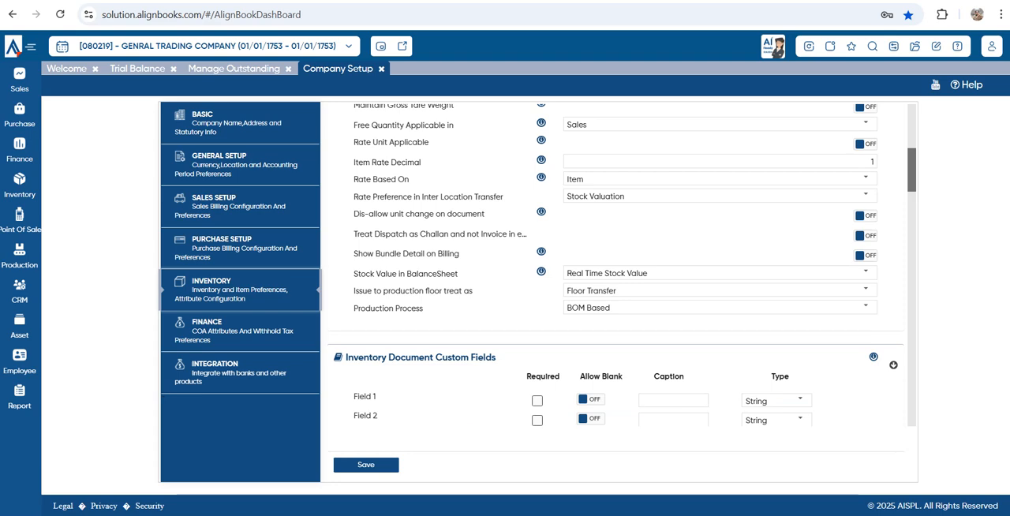
Review the Inventory Document Custom Fields and try the Required and Ask In Doc options for Field 1 under Item Master Custom Fields
{"action": "scroll", "coordinate": [615, 261], "scroll_direction": "down", "scroll_amount": 2}
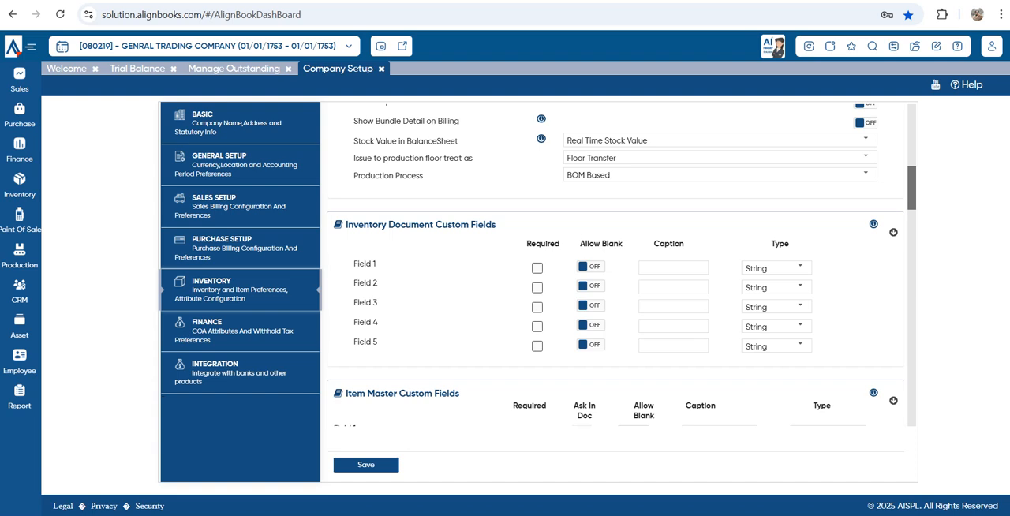
{"action": "scroll", "coordinate": [615, 300], "scroll_direction": "down", "scroll_amount": 2}
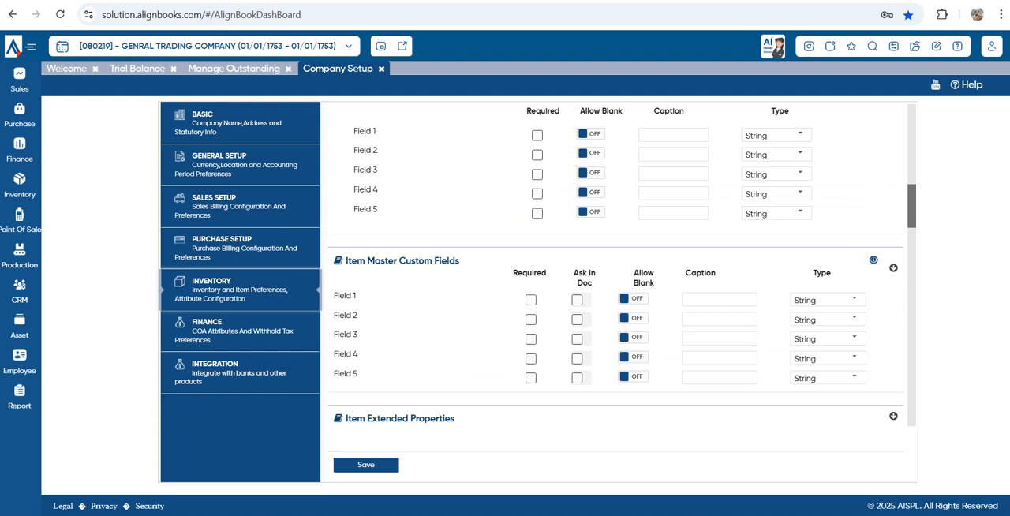
{"action": "left_click", "coordinate": [531, 300]}
{"action": "left_click", "coordinate": [577, 300]}
{"action": "left_click", "coordinate": [531, 300]}
{"action": "scroll", "coordinate": [531, 300], "scroll_direction": "down", "scroll_amount": 2}
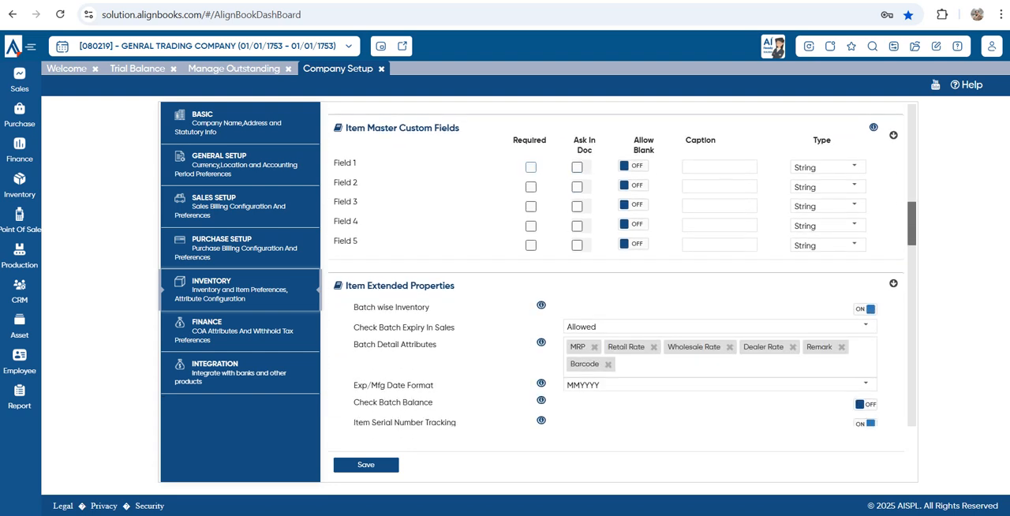
Review Batch wise Inventory under Item Extended Properties and examine the choices for Check Batch Expiry In Sales
{"action": "left_click_drag", "start_coordinate": [346, 286], "coordinate": [456, 286]}
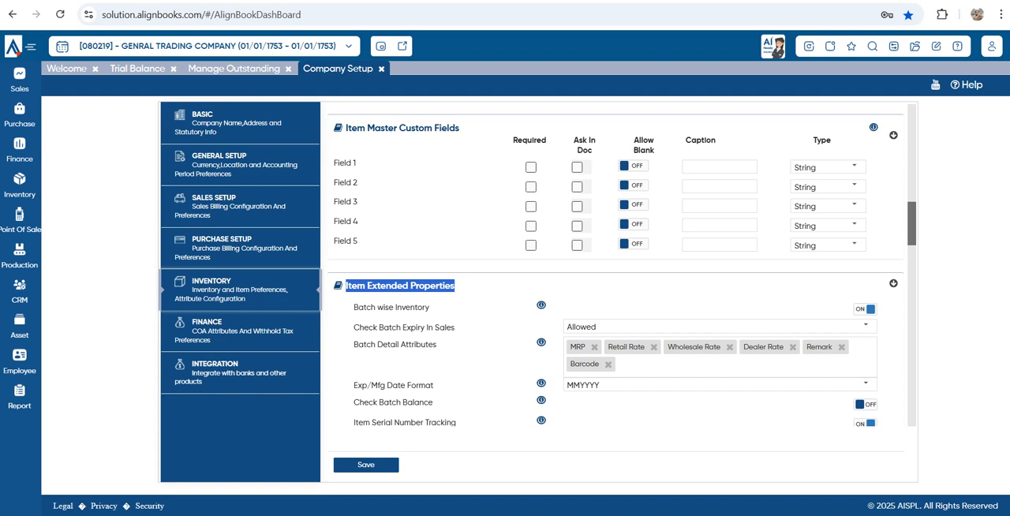
{"action": "scroll", "coordinate": [615, 266], "scroll_direction": "down", "scroll_amount": 3}
{"action": "left_click_drag", "start_coordinate": [359, 175], "coordinate": [429, 175]}
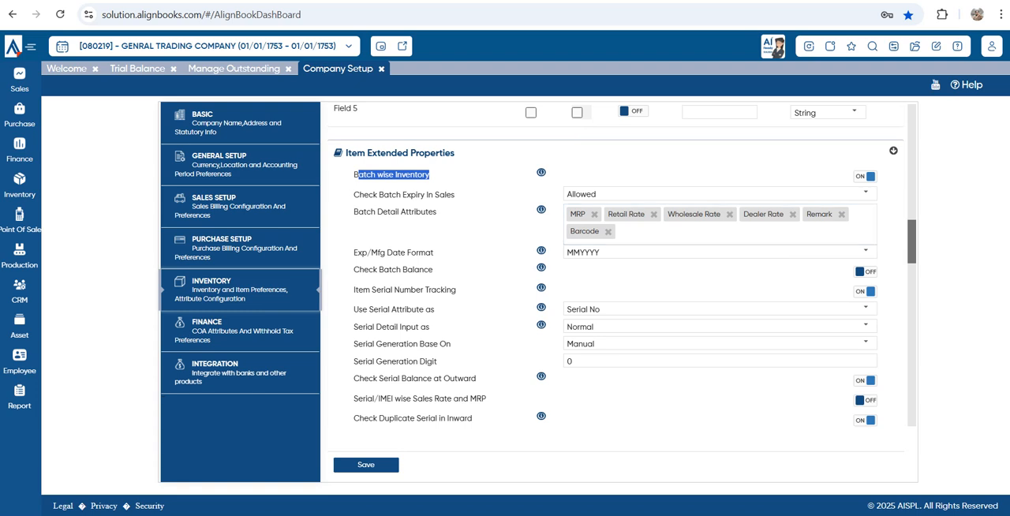
{"action": "left_click_drag", "start_coordinate": [353, 194], "coordinate": [446, 195]}
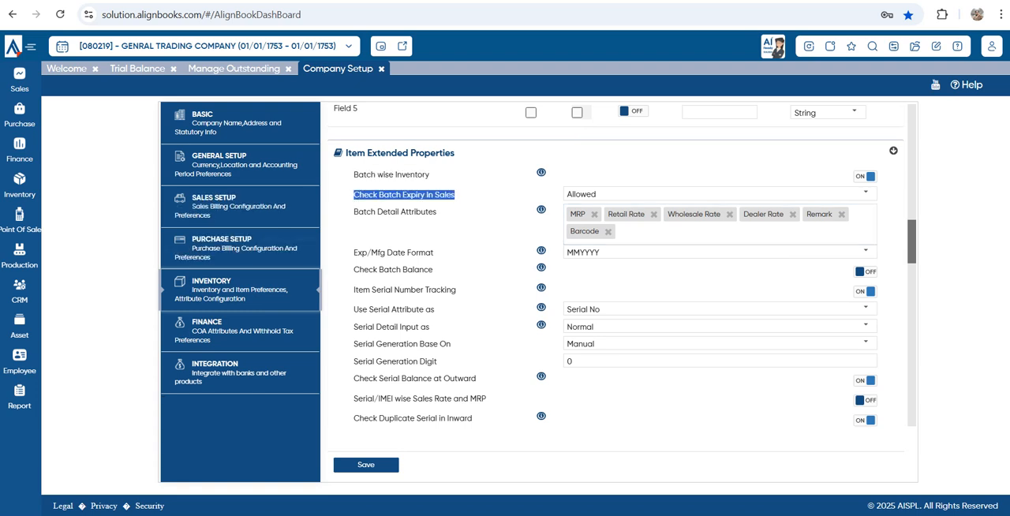
{"action": "left_click", "coordinate": [866, 192]}
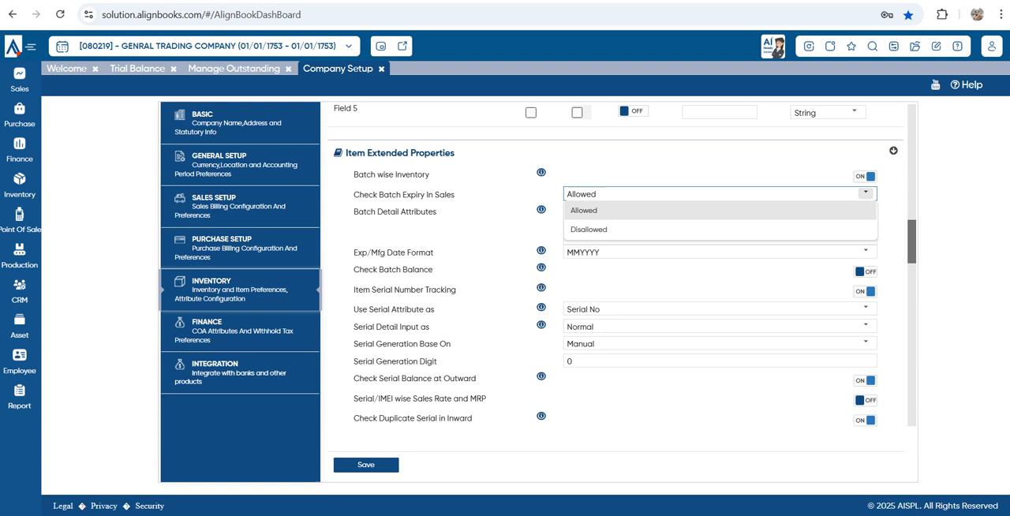
{"action": "left_click", "coordinate": [865, 193]}
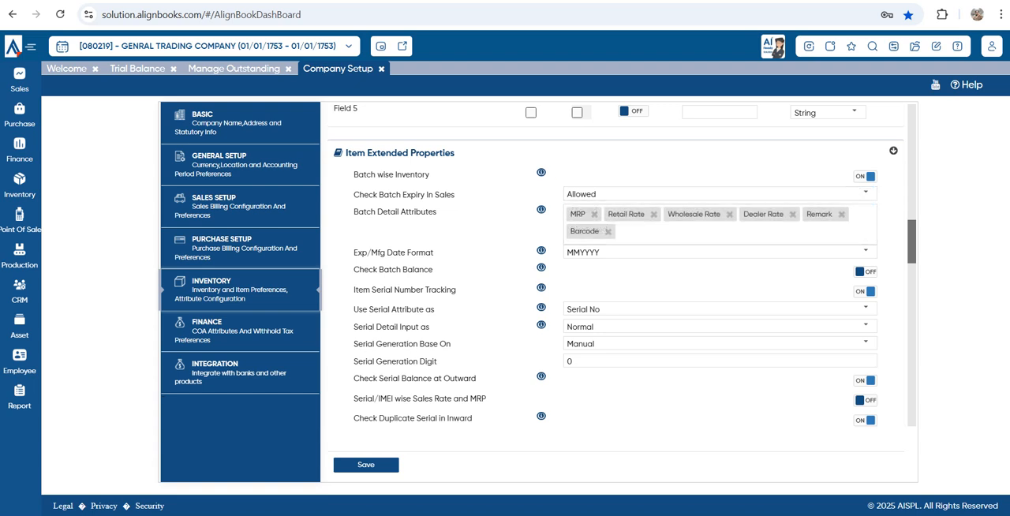
Limit the Batch Detail Attributes to Expiry Date and Manufacturer Date only
{"action": "left_click_drag", "start_coordinate": [358, 211], "coordinate": [436, 212]}
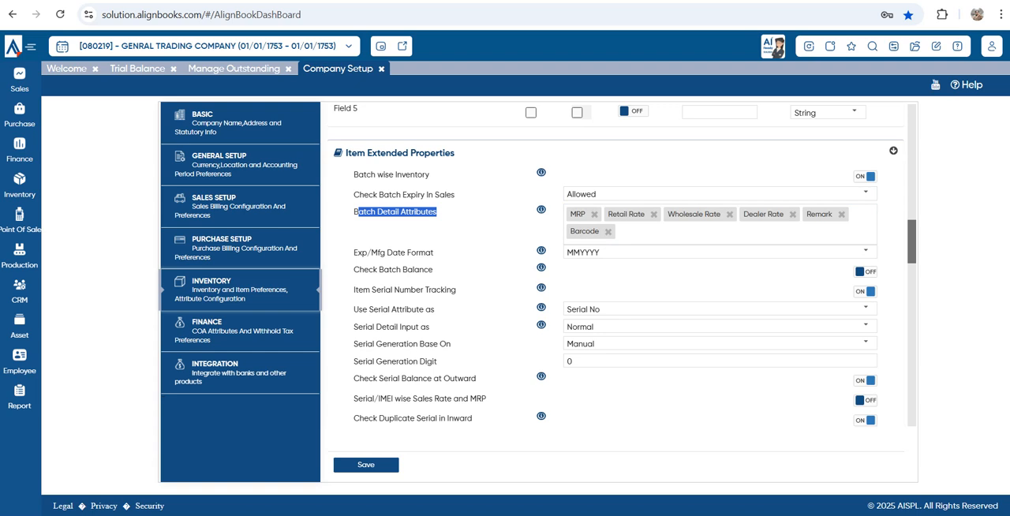
{"action": "left_click", "coordinate": [720, 232]}
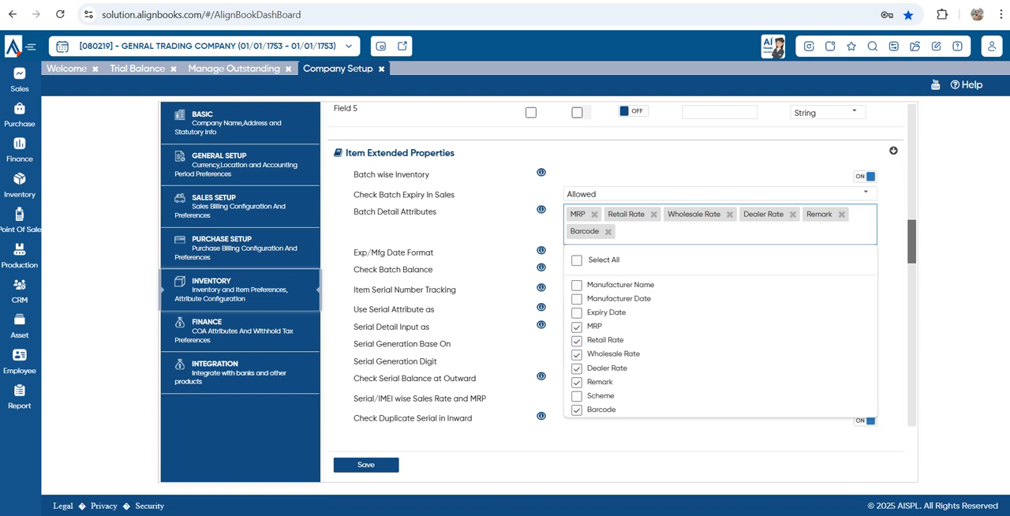
{"action": "left_click", "coordinate": [577, 260]}
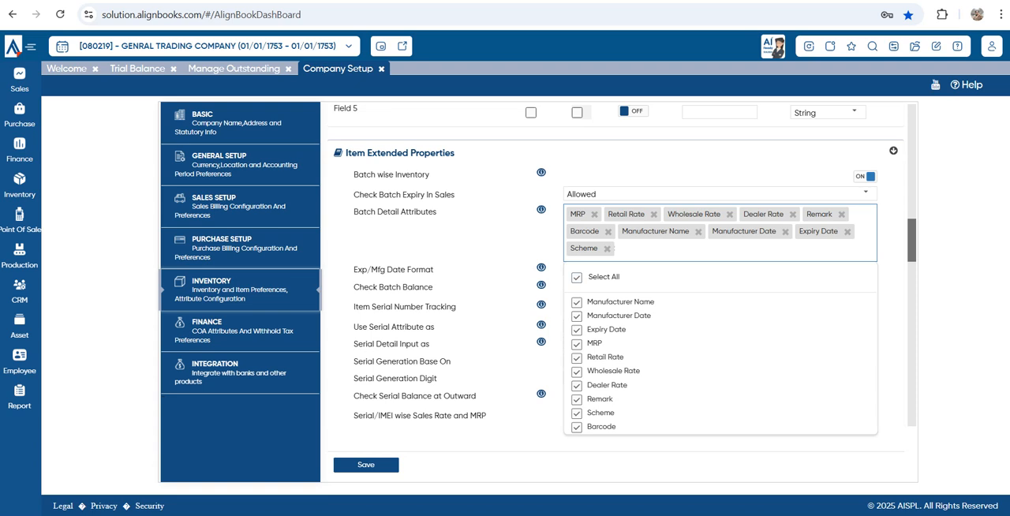
{"action": "left_click", "coordinate": [576, 277]}
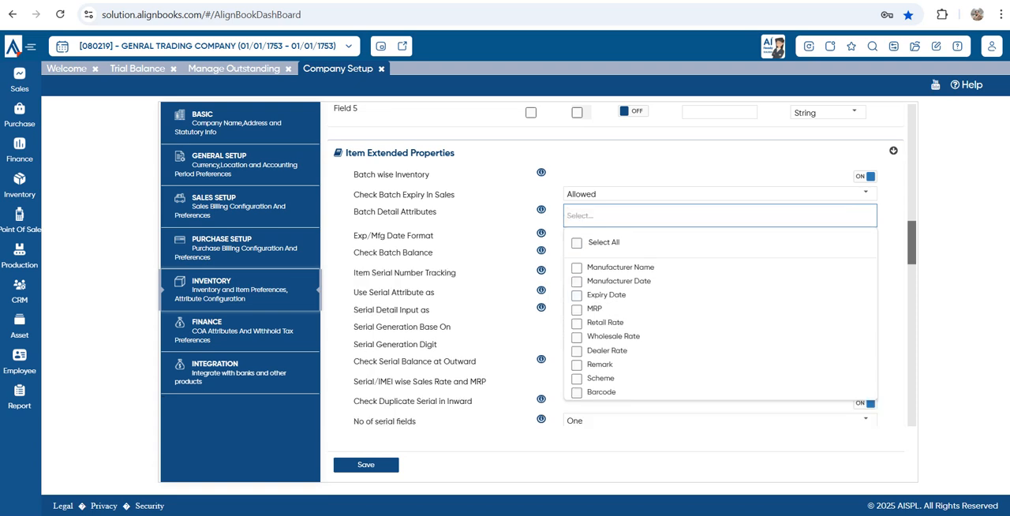
{"action": "left_click", "coordinate": [577, 295]}
{"action": "left_click", "coordinate": [576, 281]}
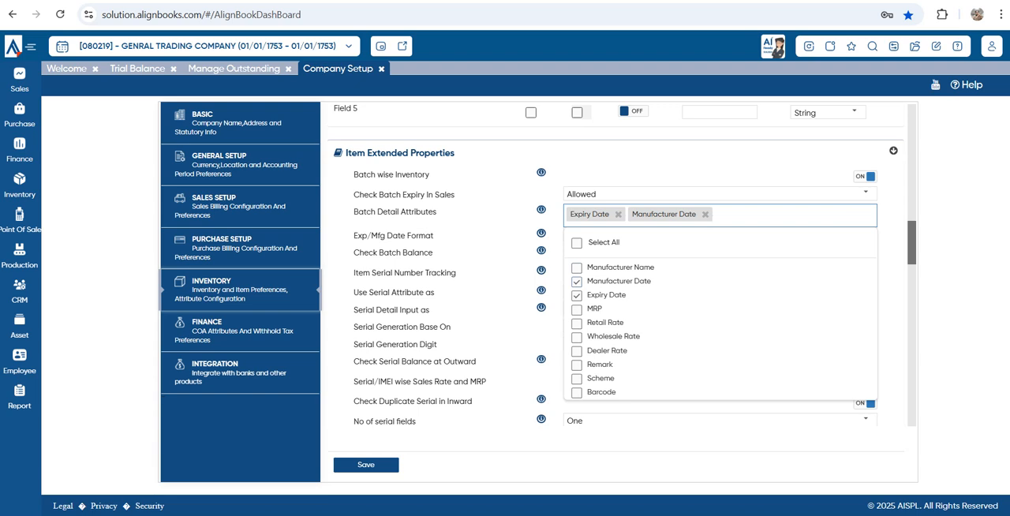
{"action": "key", "text": "Escape"}
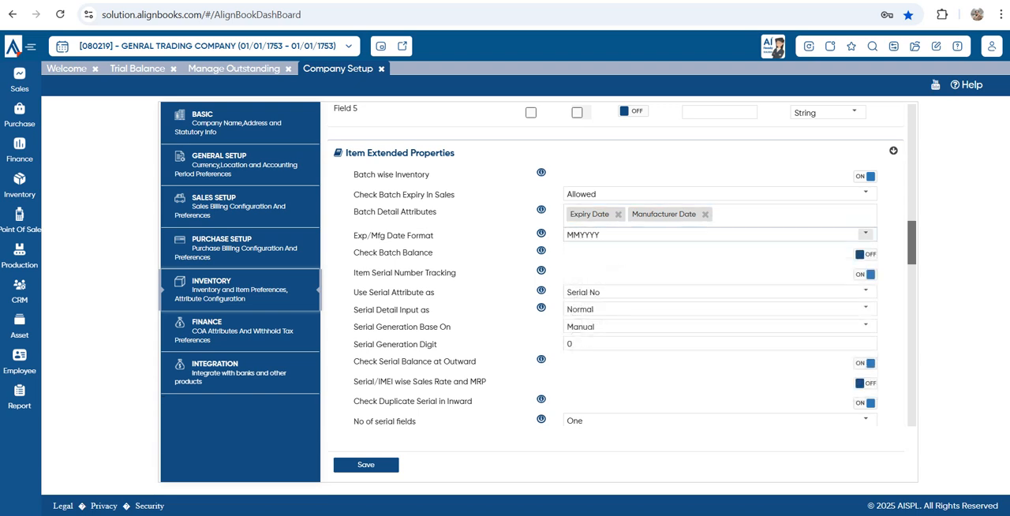
Check the choices for Exp/Mfg Date Format and turn off Batch wise Inventory
{"action": "left_click", "coordinate": [865, 235]}
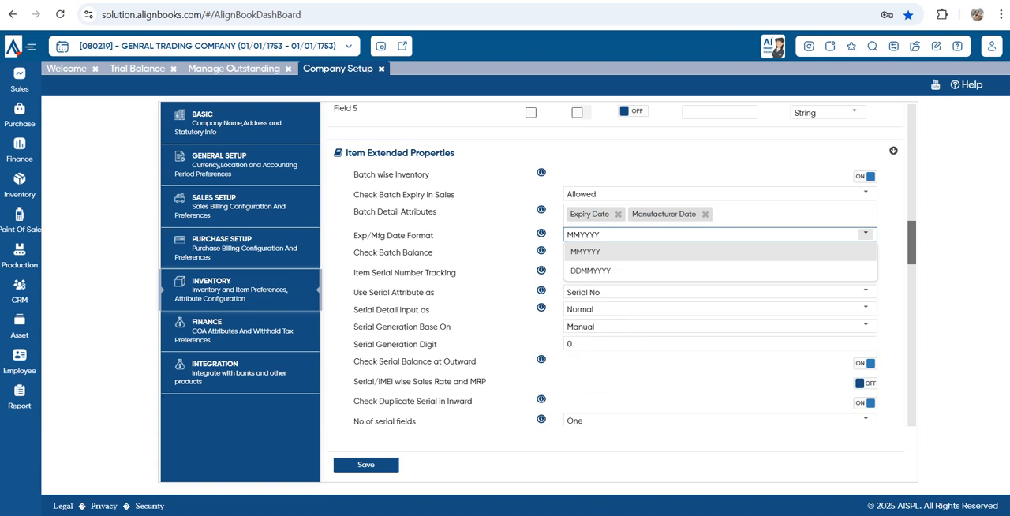
{"action": "left_click", "coordinate": [866, 235]}
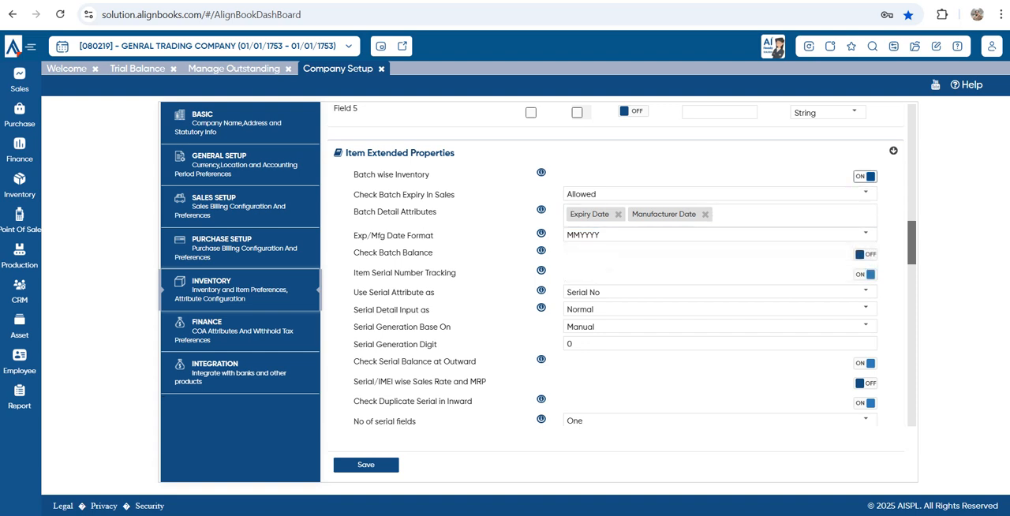
{"action": "left_click", "coordinate": [865, 176]}
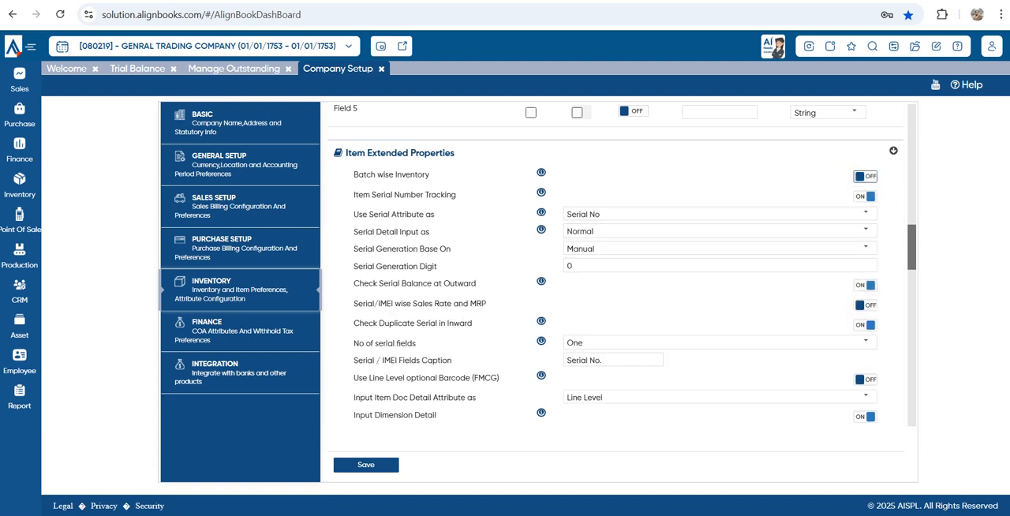
Review the Item Serial Number Tracking setting and examine the choices for Use Serial Attribute as
{"action": "left_click_drag", "start_coordinate": [457, 195], "coordinate": [356, 195]}
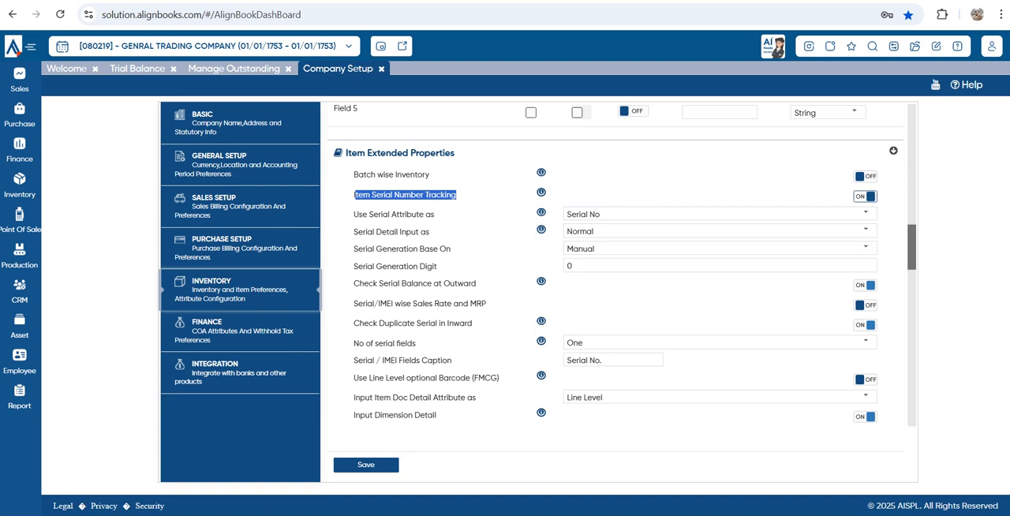
{"action": "left_click", "coordinate": [865, 213]}
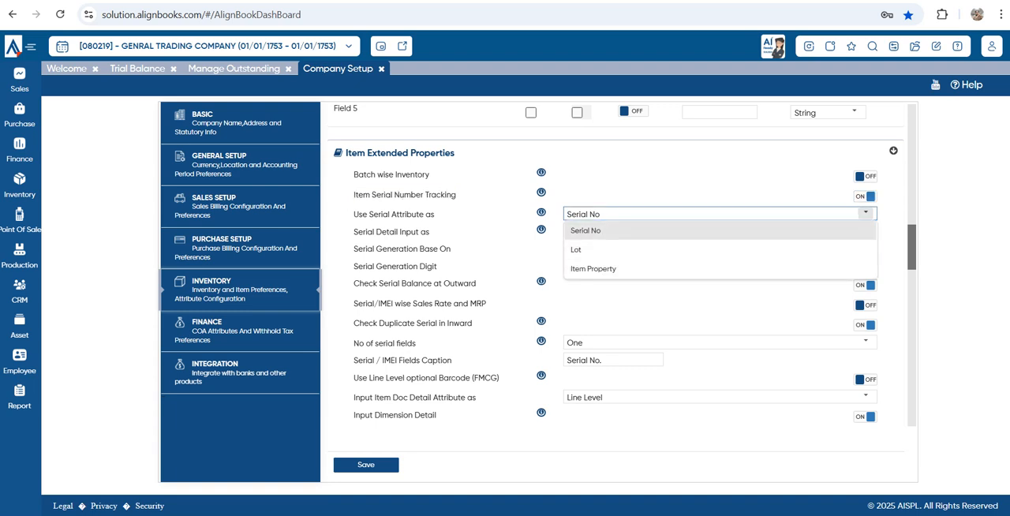
{"action": "left_click_drag", "start_coordinate": [354, 174], "coordinate": [430, 175]}
{"action": "left_click", "coordinate": [720, 214]}
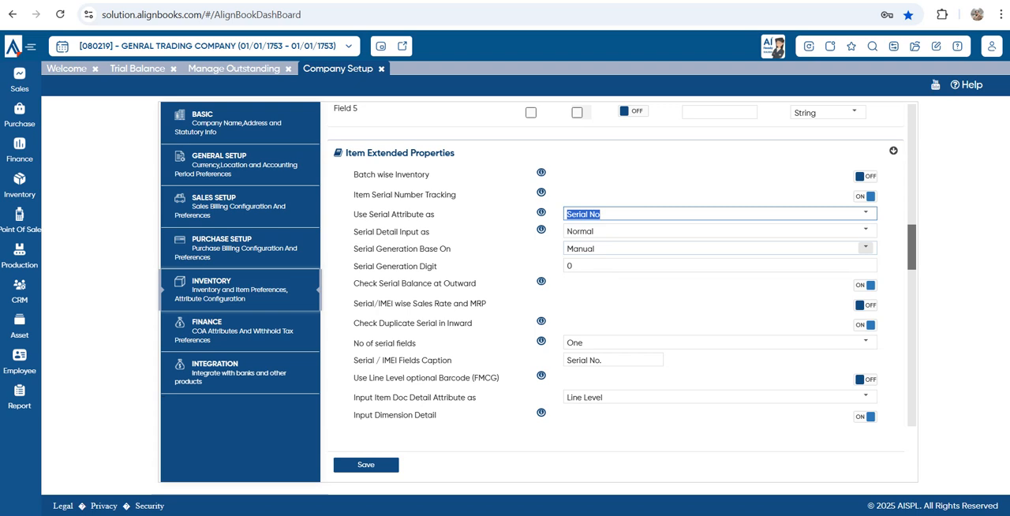
Examine the available choices for Serial Detail Input as
{"action": "left_click_drag", "start_coordinate": [358, 232], "coordinate": [429, 232]}
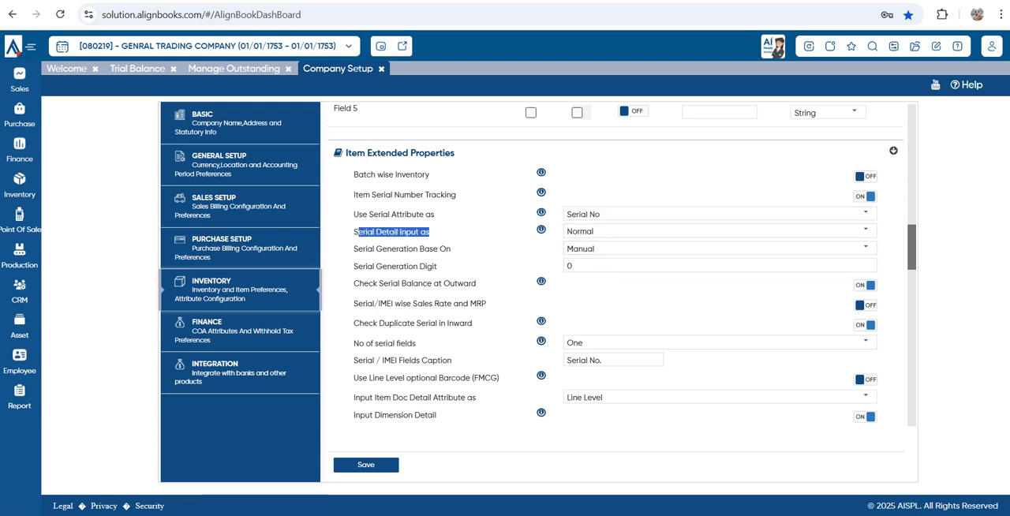
{"action": "left_click", "coordinate": [866, 231]}
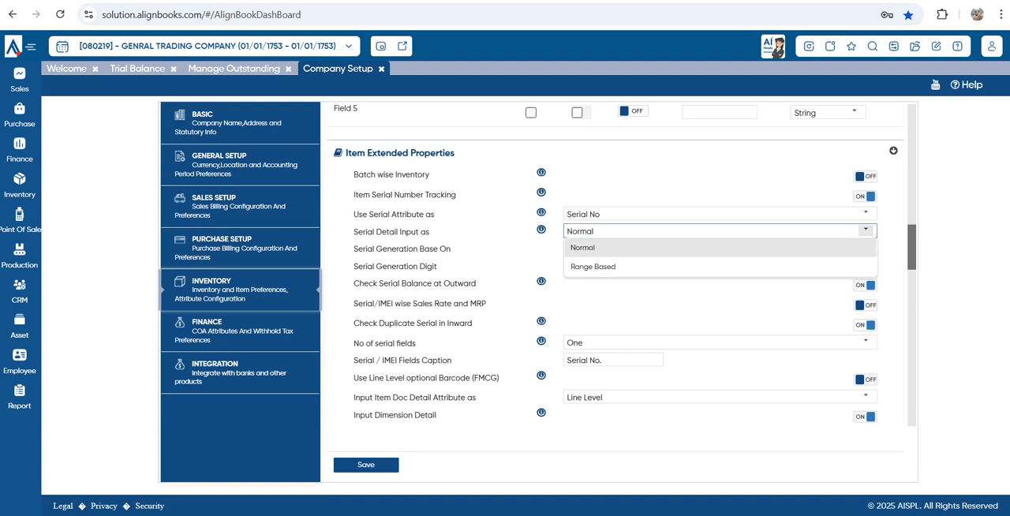
{"action": "left_click", "coordinate": [866, 231]}
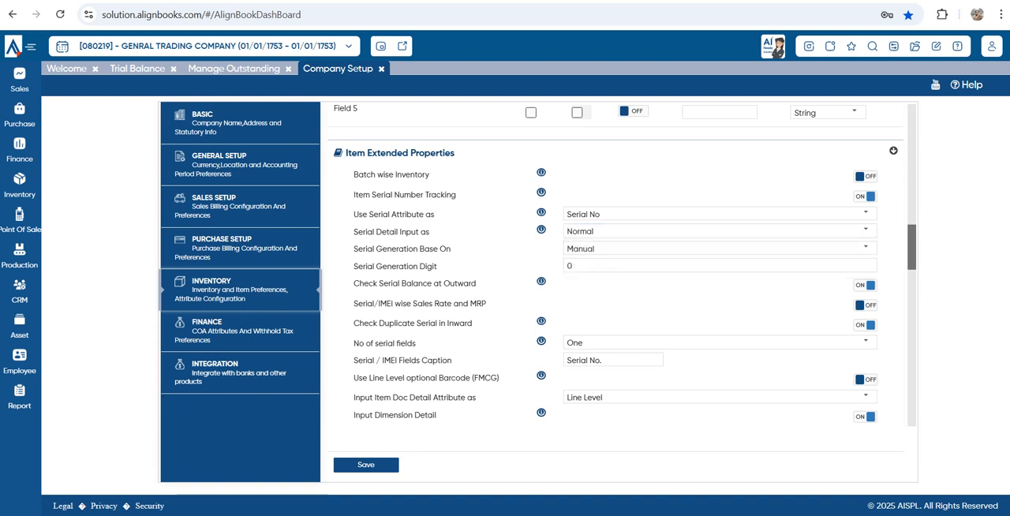
Check the choices for Serial Generation Base On and review the Serial Generation Digit setting
{"action": "left_click_drag", "start_coordinate": [354, 249], "coordinate": [451, 250]}
{"action": "left_click", "coordinate": [865, 248]}
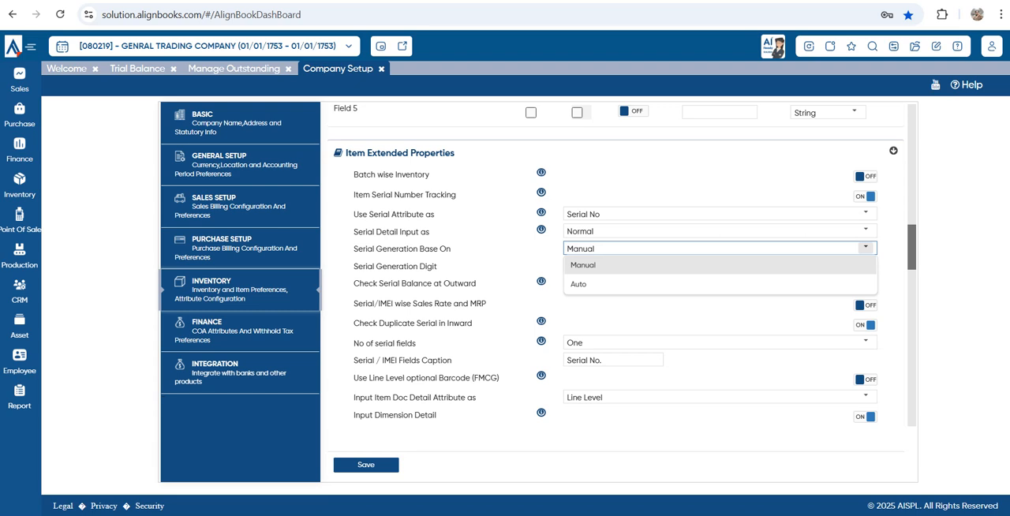
{"action": "left_click", "coordinate": [865, 247]}
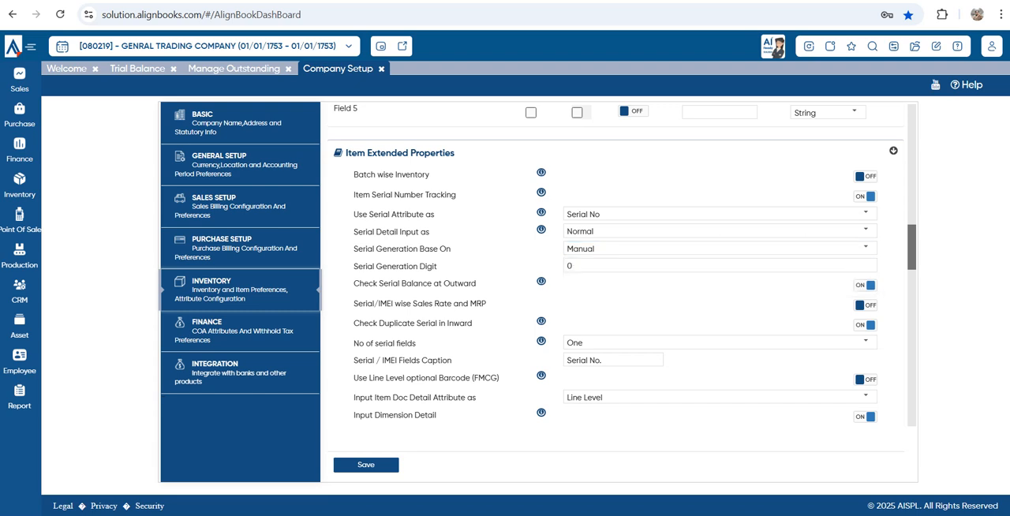
{"action": "left_click_drag", "start_coordinate": [354, 266], "coordinate": [437, 266]}
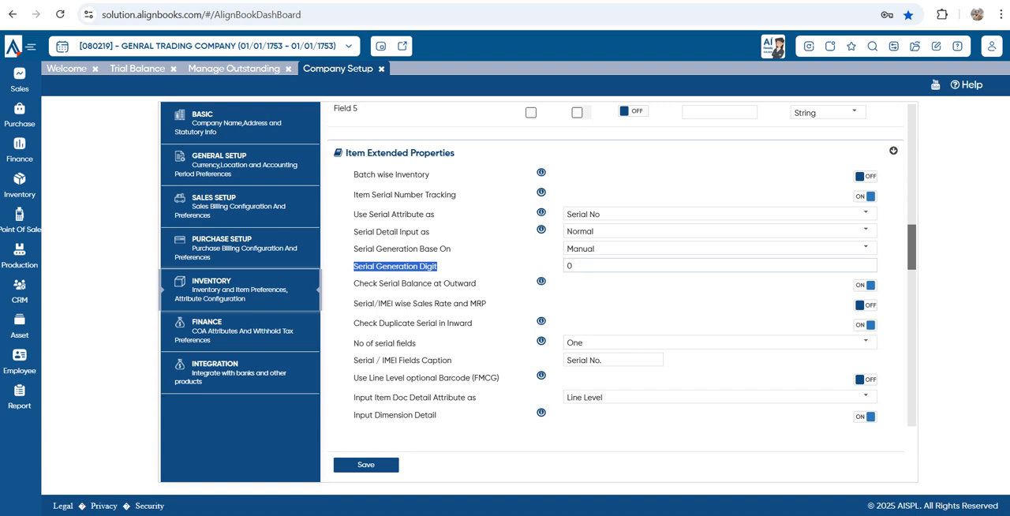
{"action": "key", "text": "Tab"}
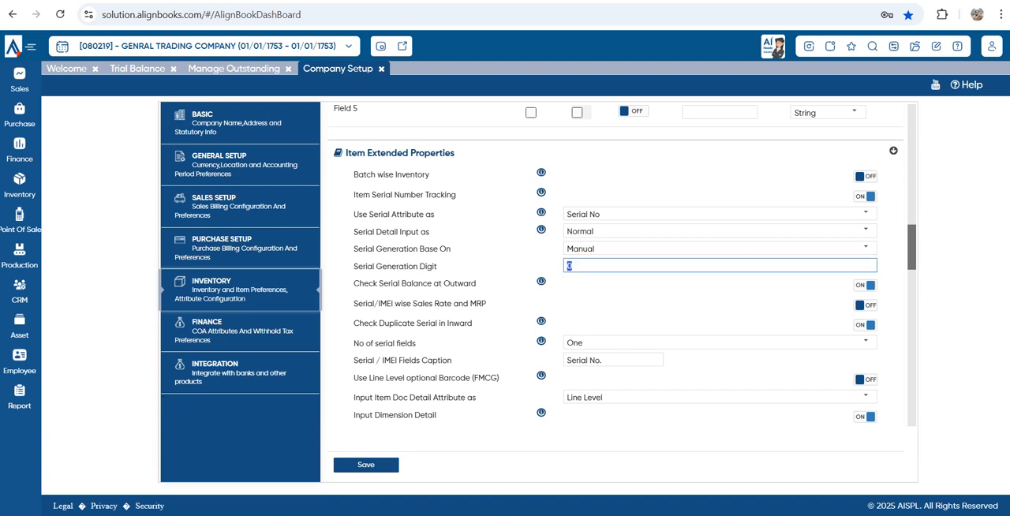
Set Serial Generation Digit to 6 and review the serial balance, serial-wise rate and duplicate serial check settings
{"action": "type", "text": "6"}
{"action": "key", "text": "Tab"}
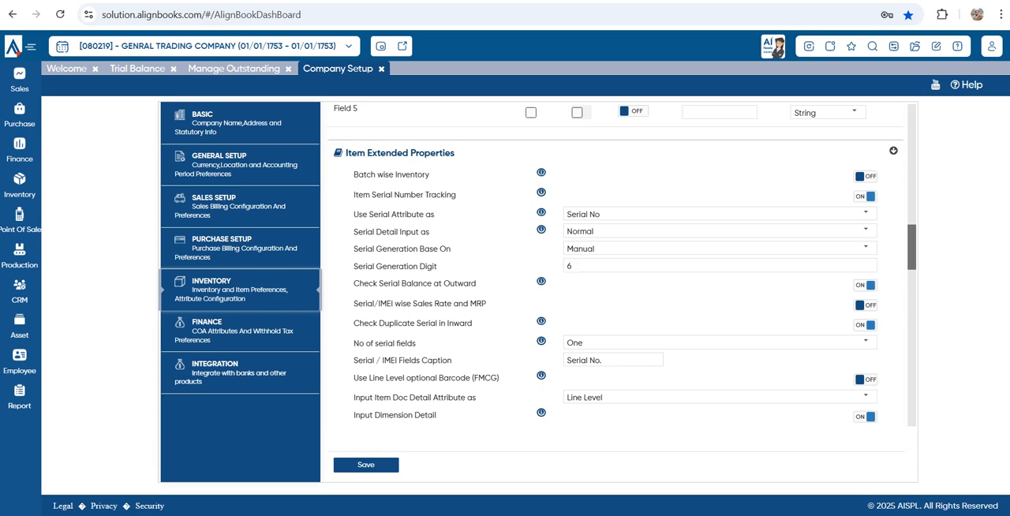
{"action": "left_click_drag", "start_coordinate": [359, 284], "coordinate": [476, 284]}
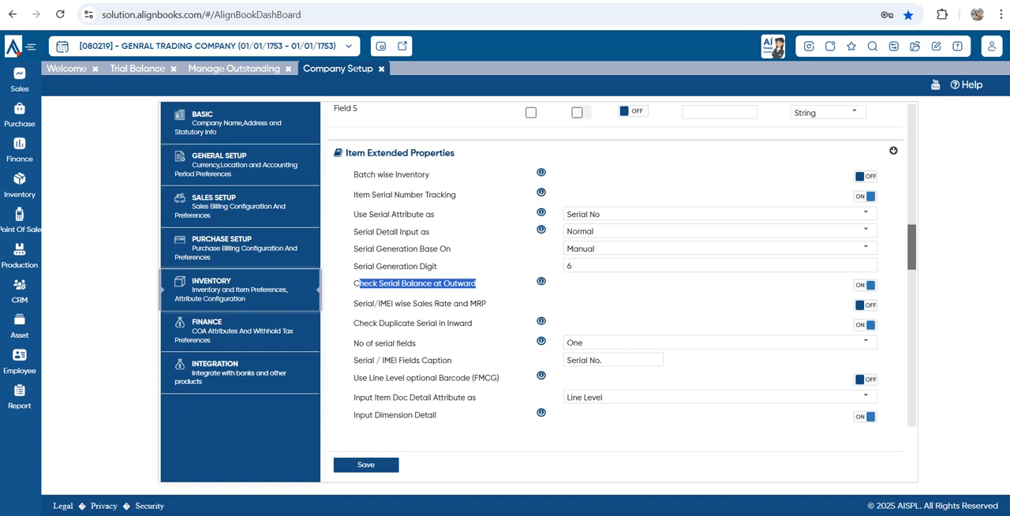
{"action": "left_click_drag", "start_coordinate": [361, 303], "coordinate": [464, 303]}
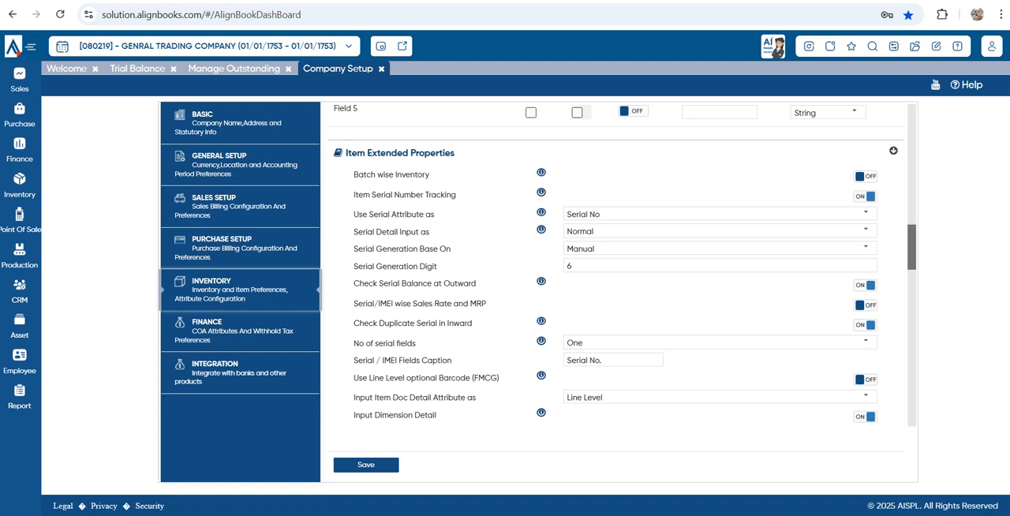
{"action": "left_click_drag", "start_coordinate": [379, 324], "coordinate": [471, 324]}
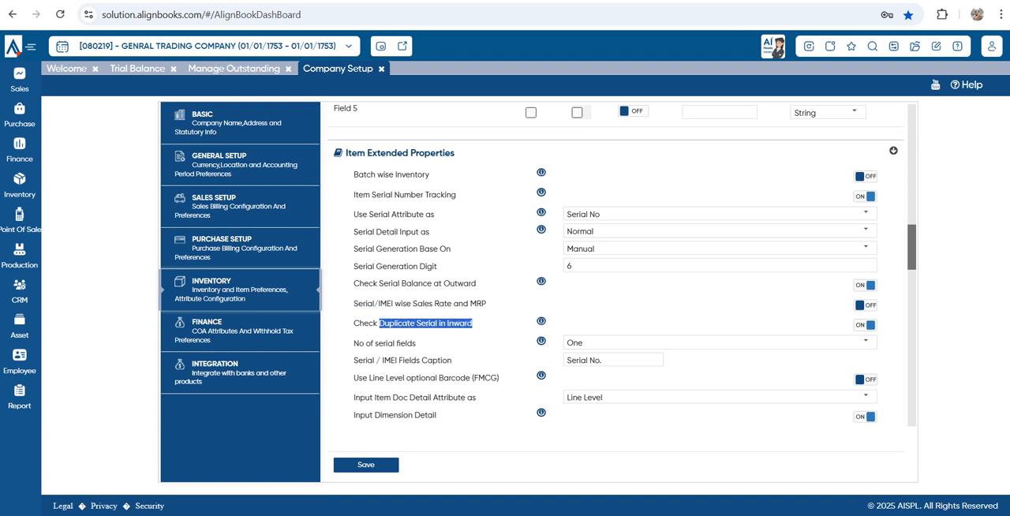
{"action": "left_click", "coordinate": [472, 323]}
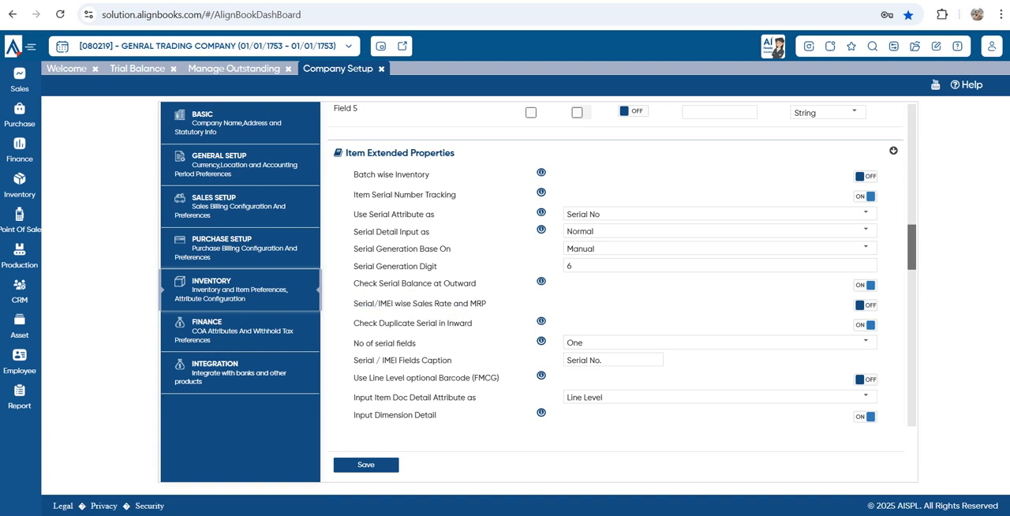
Set No of serial fields to Two and review the Serial / IMEI Fields Caption entries
{"action": "triple_click", "coordinate": [386, 343]}
{"action": "left_click", "coordinate": [386, 343]}
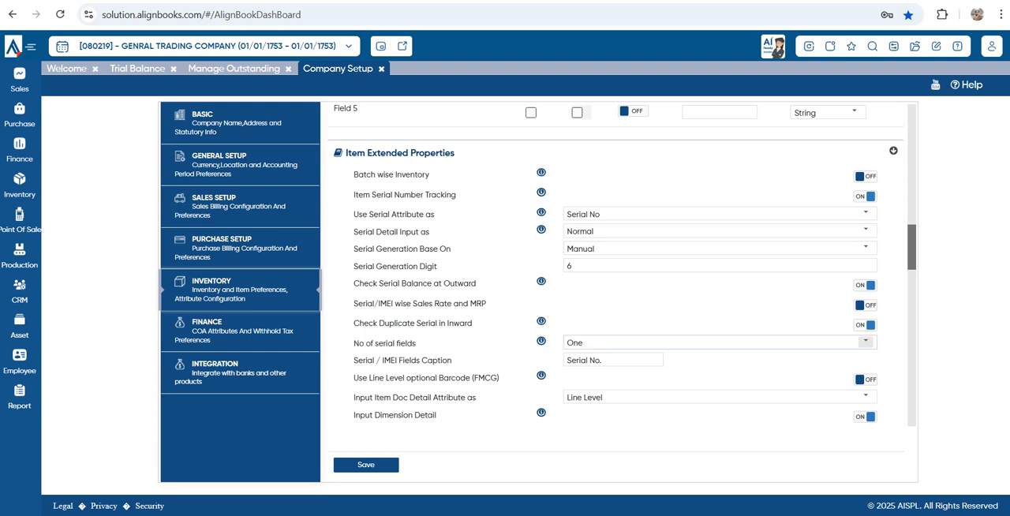
{"action": "left_click", "coordinate": [866, 341]}
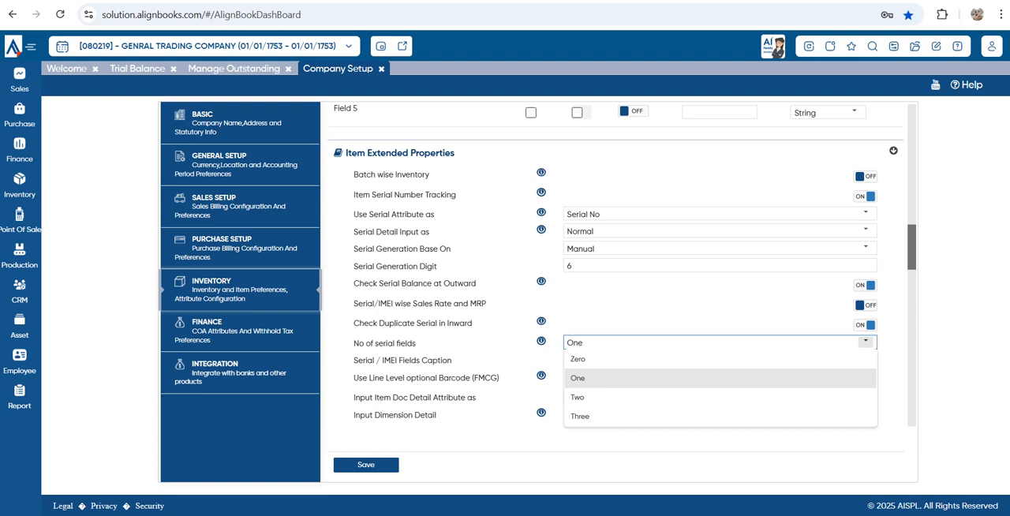
{"action": "left_click", "coordinate": [631, 397]}
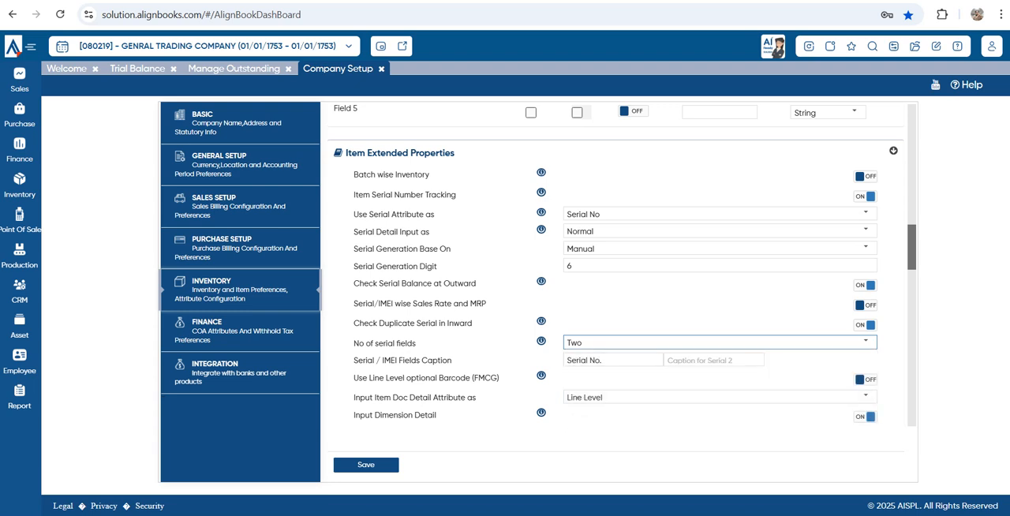
{"action": "left_click", "coordinate": [624, 360]}
{"action": "left_click_drag", "start_coordinate": [615, 361], "coordinate": [563, 360]}
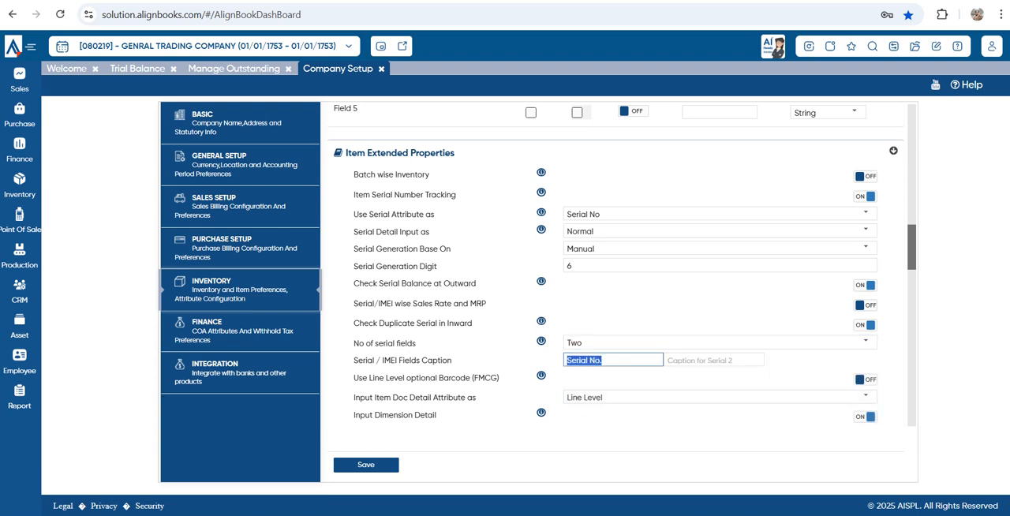
Review the Use Line Level optional Barcode (FMCG) setting and turn off Item Serial Number Tracking
{"action": "left_click_drag", "start_coordinate": [353, 378], "coordinate": [484, 378]}
{"action": "scroll", "coordinate": [616, 264], "scroll_direction": "down", "scroll_amount": 1}
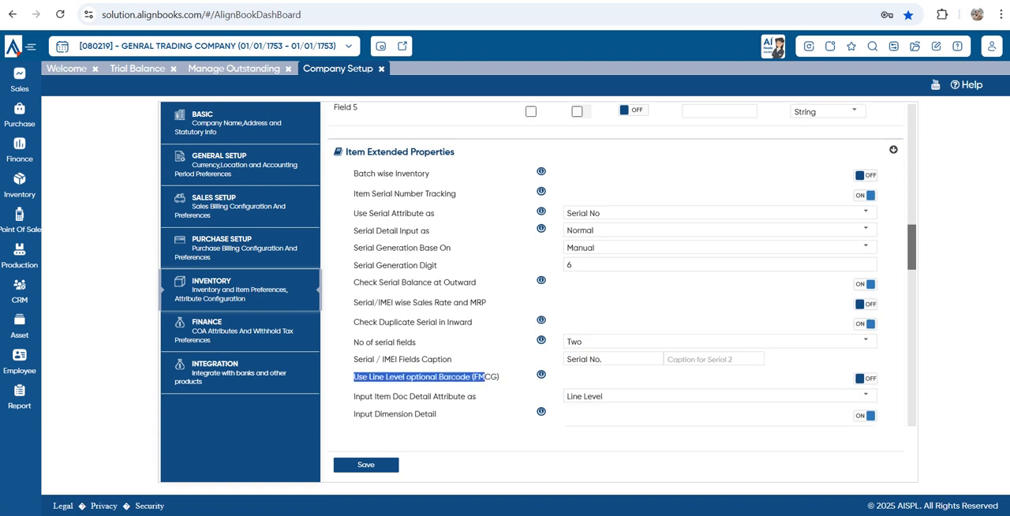
{"action": "scroll", "coordinate": [623, 263], "scroll_direction": "up", "scroll_amount": 1}
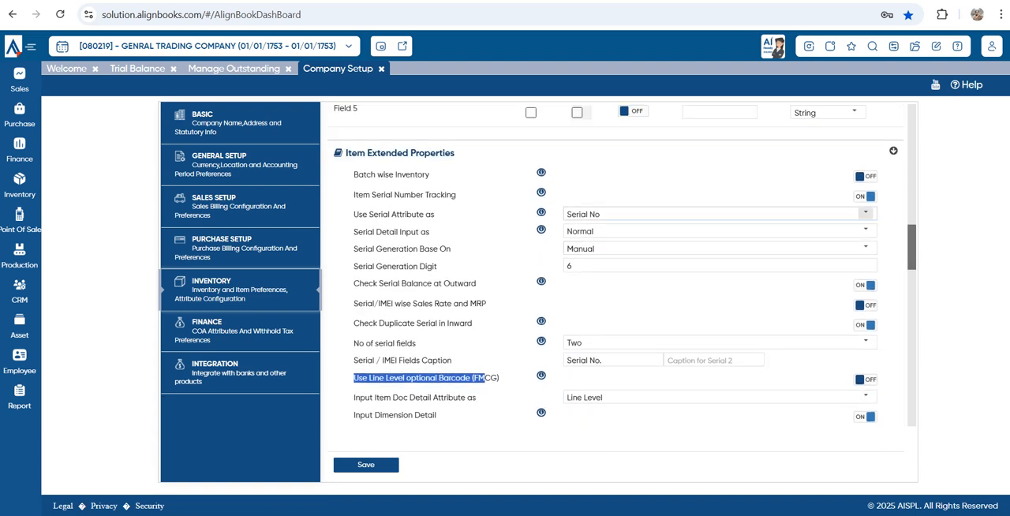
{"action": "left_click", "coordinate": [865, 195]}
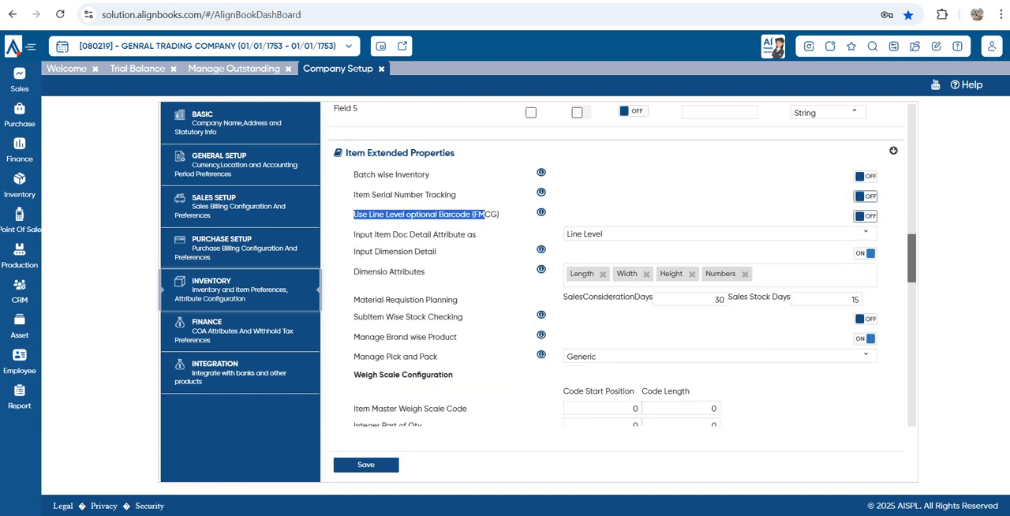
{"action": "left_click", "coordinate": [740, 211]}
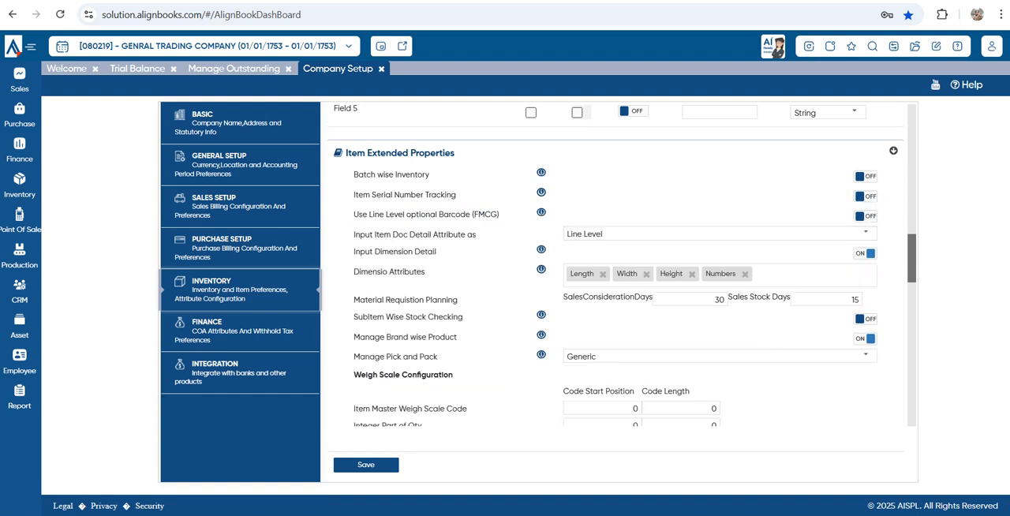
Turn on Use Line Level optional Barcode (FMCG) temporarily, check the document detail attribute choices, and turn it back off
{"action": "triple_click", "coordinate": [486, 215]}
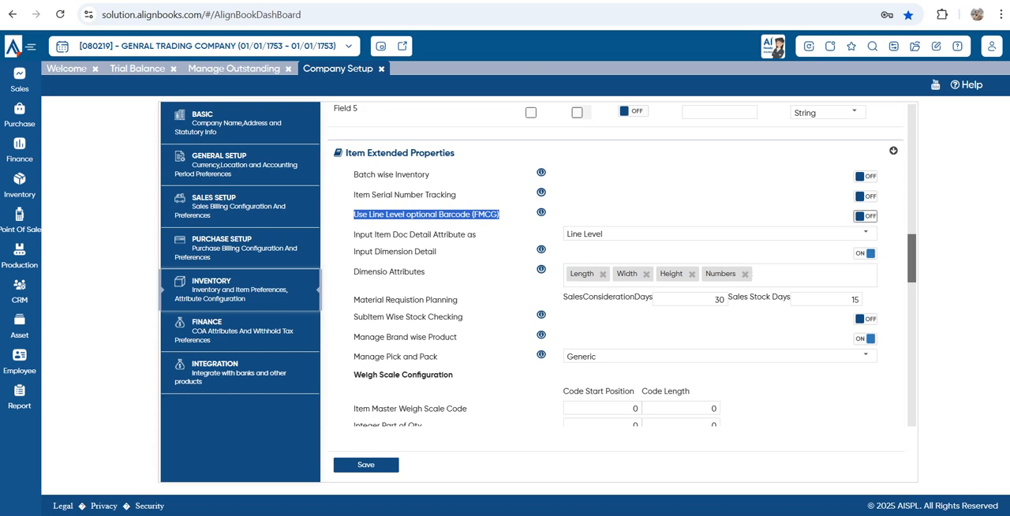
{"action": "left_click", "coordinate": [865, 216]}
{"action": "left_click", "coordinate": [865, 233]}
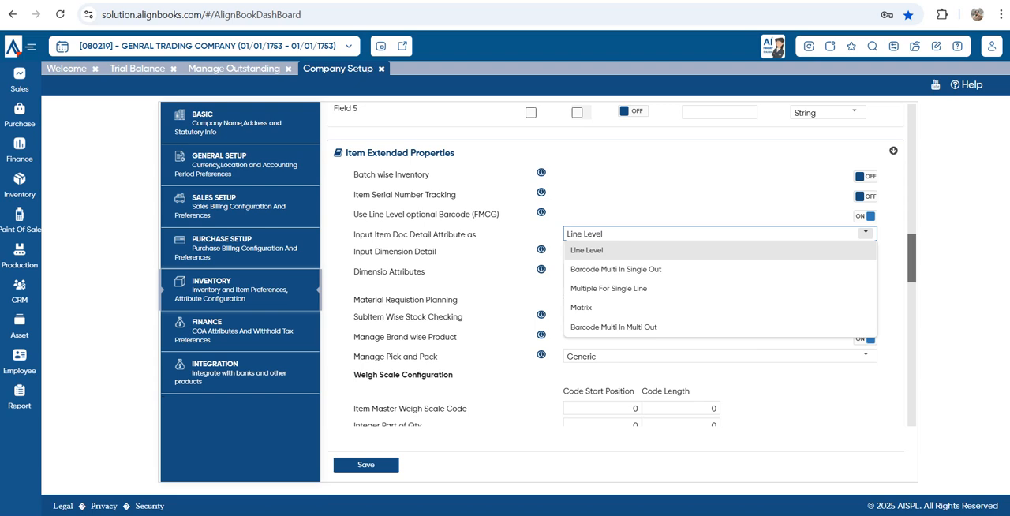
{"action": "left_click", "coordinate": [866, 233]}
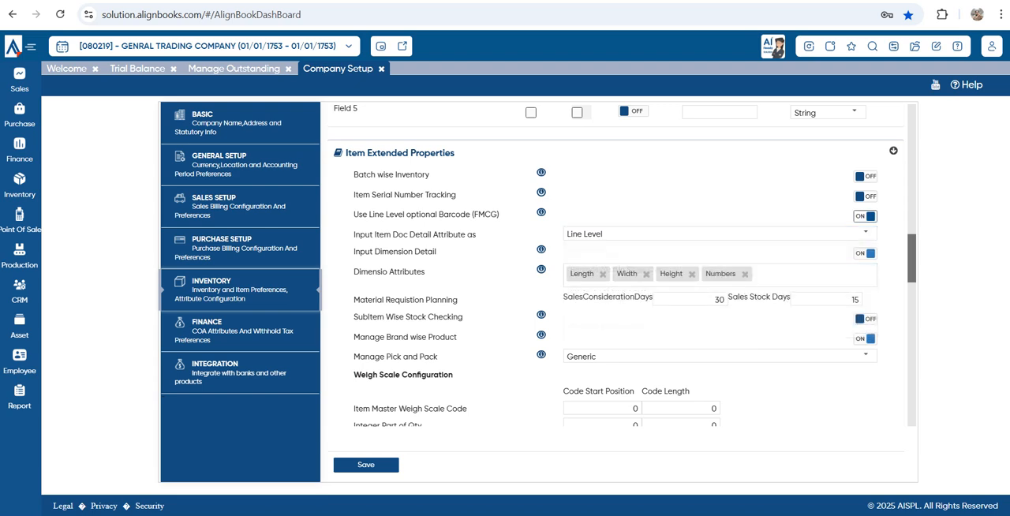
{"action": "left_click", "coordinate": [865, 215]}
Examine the available choices for Input Item Doc Detail Attribute as
{"action": "left_click_drag", "start_coordinate": [355, 235], "coordinate": [477, 234]}
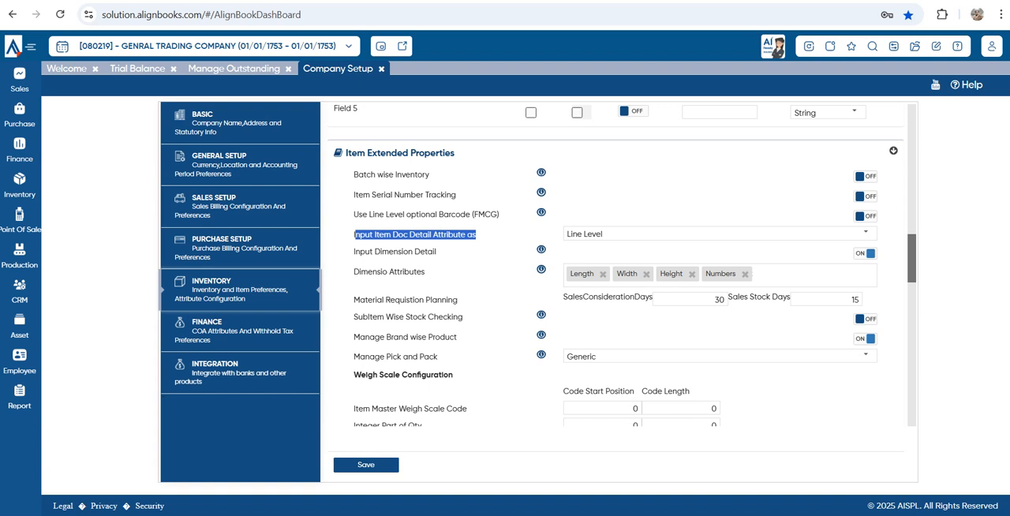
{"action": "left_click", "coordinate": [866, 234]}
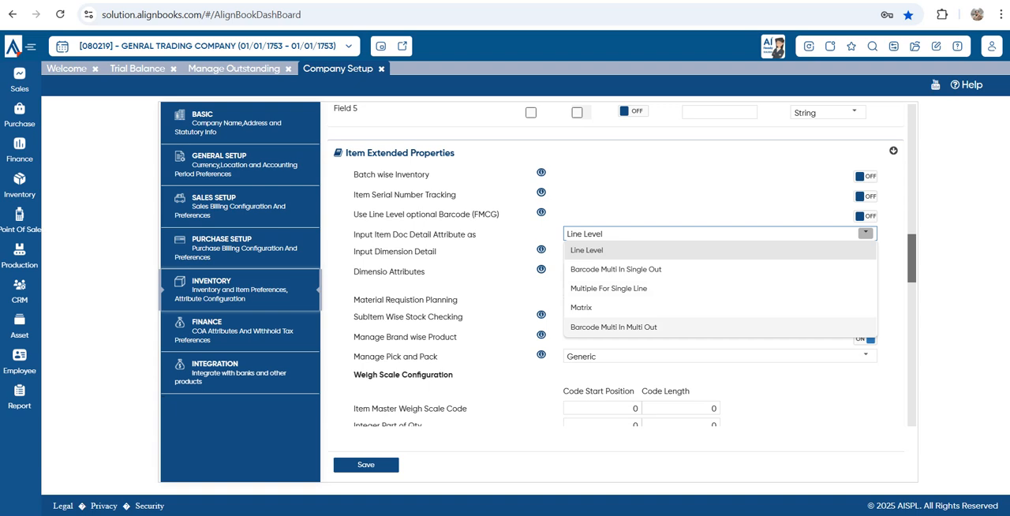
{"action": "left_click", "coordinate": [495, 331]}
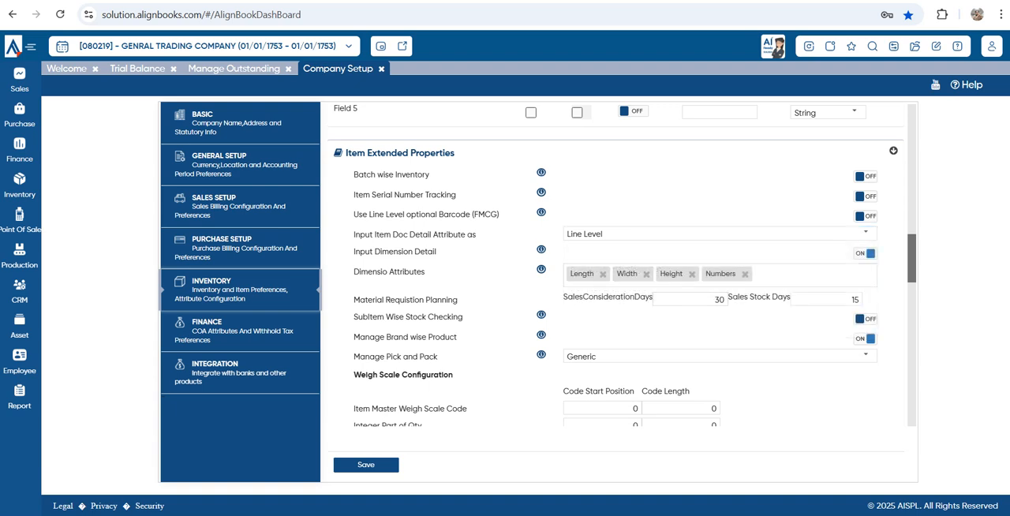
Review the Input Dimension Detail setting and turn it off
{"action": "left_click_drag", "start_coordinate": [357, 251], "coordinate": [437, 252]}
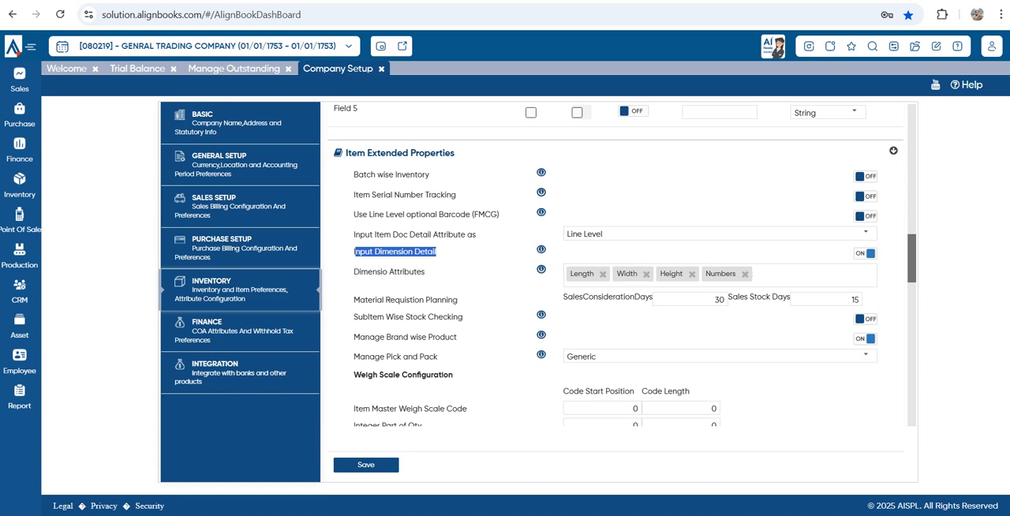
{"action": "left_click", "coordinate": [464, 264]}
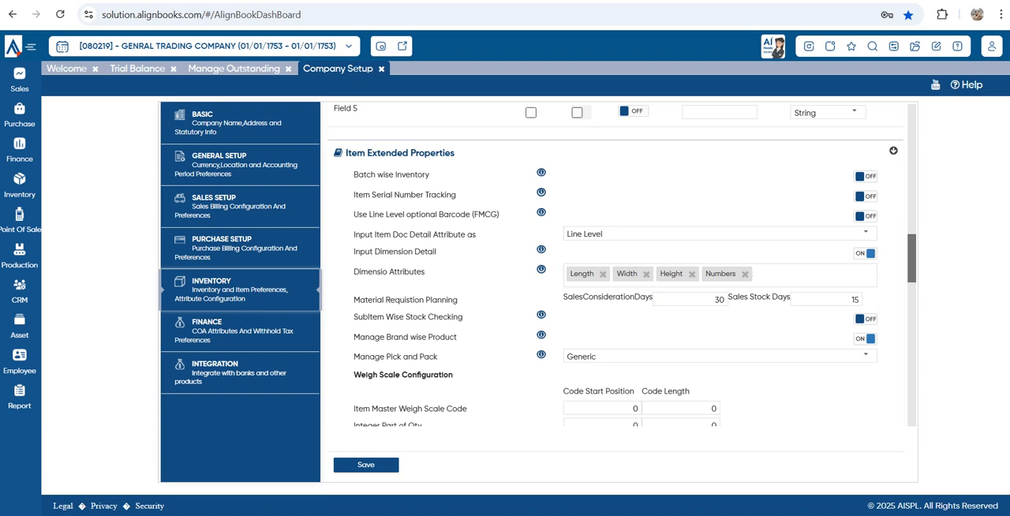
{"action": "double_click", "coordinate": [393, 251]}
{"action": "double_click", "coordinate": [413, 252]}
{"action": "left_click", "coordinate": [866, 254]}
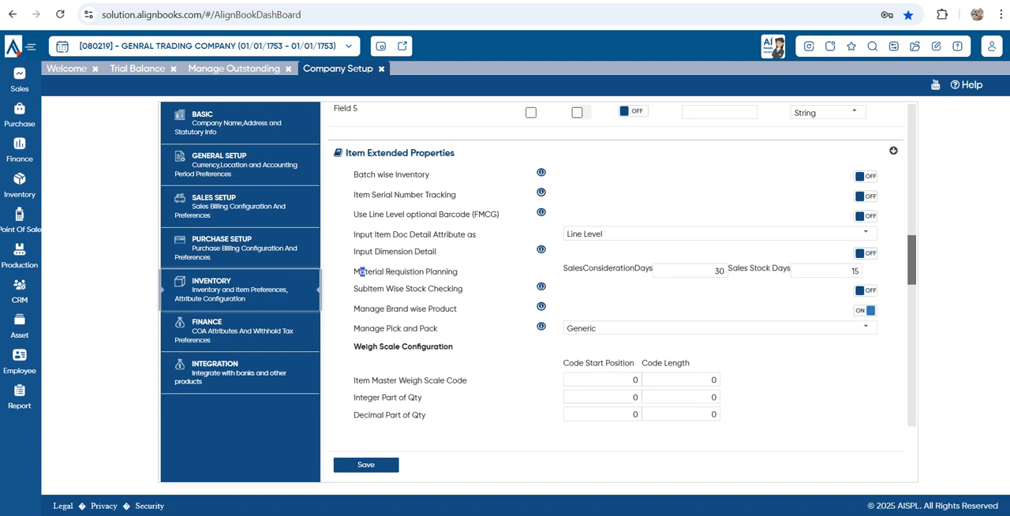
Review the Sales Consideration Days and Sales Stock Days values for Material Requistion Planning
{"action": "left_click_drag", "start_coordinate": [360, 272], "coordinate": [458, 273]}
{"action": "left_click", "coordinate": [499, 274]}
{"action": "left_click_drag", "start_coordinate": [563, 268], "coordinate": [653, 268]}
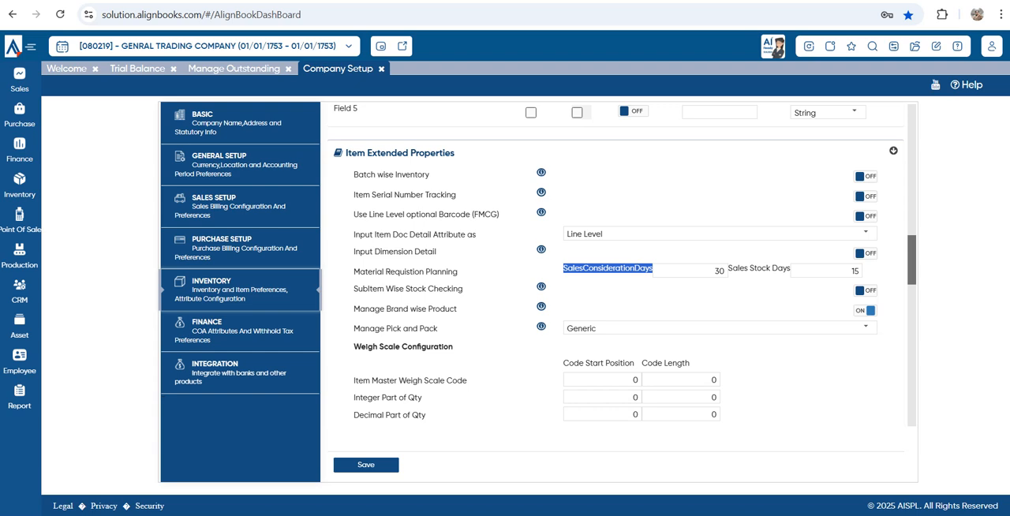
{"action": "left_click", "coordinate": [713, 271]}
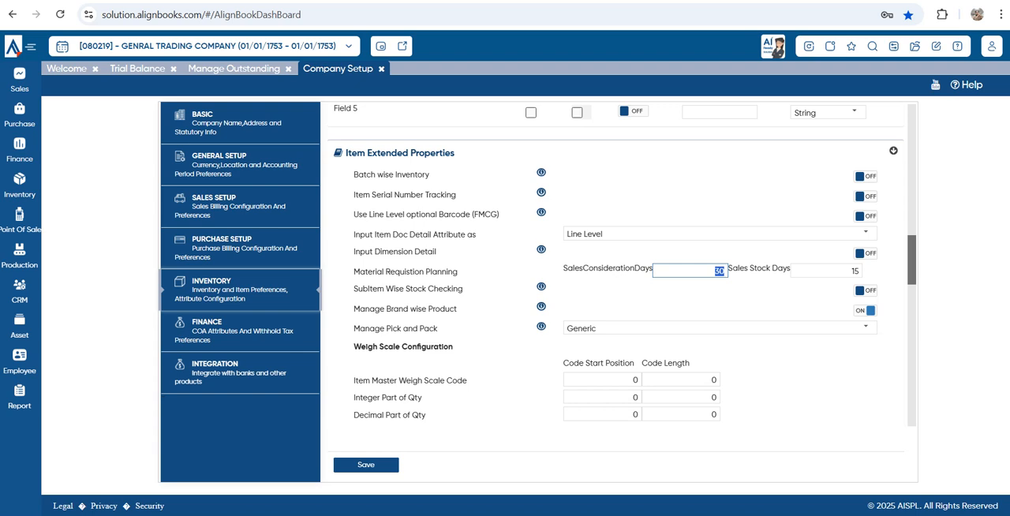
{"action": "key", "text": "Tab"}
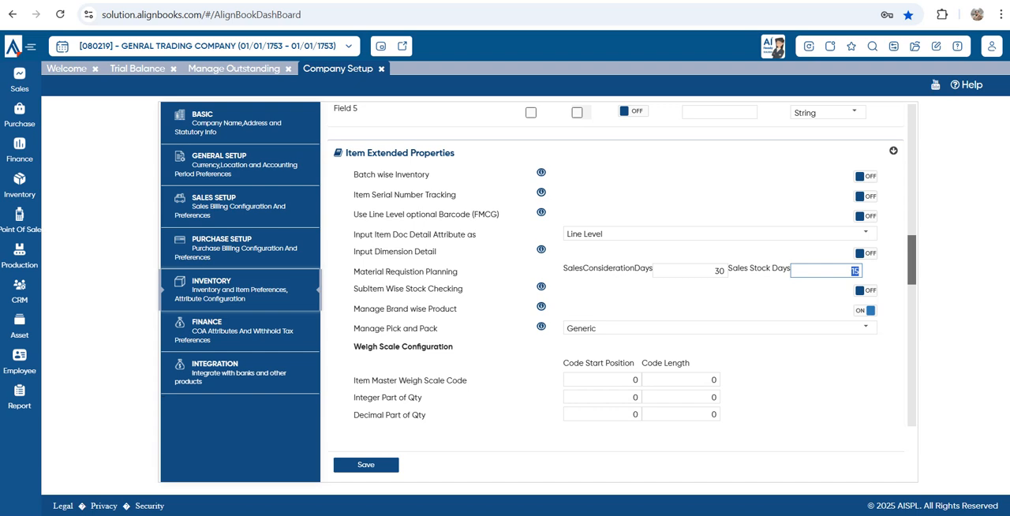
{"action": "left_click_drag", "start_coordinate": [352, 268], "coordinate": [459, 272]}
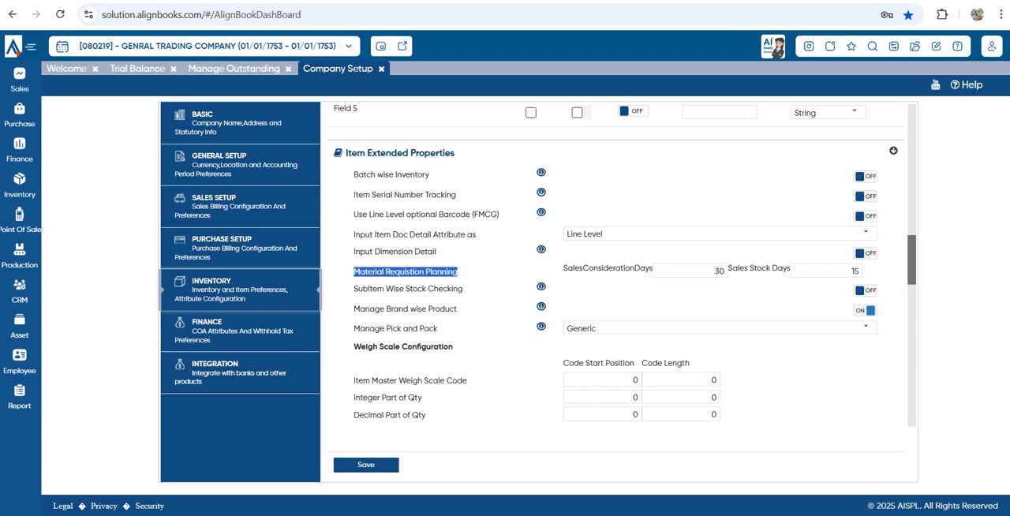
Review SubItem Wise Stock Checking and Manage Brand wise Product, and examine the choices for Manage Pick and Pack
{"action": "left_click_drag", "start_coordinate": [464, 290], "coordinate": [396, 290]}
{"action": "left_click_drag", "start_coordinate": [458, 309], "coordinate": [380, 309]}
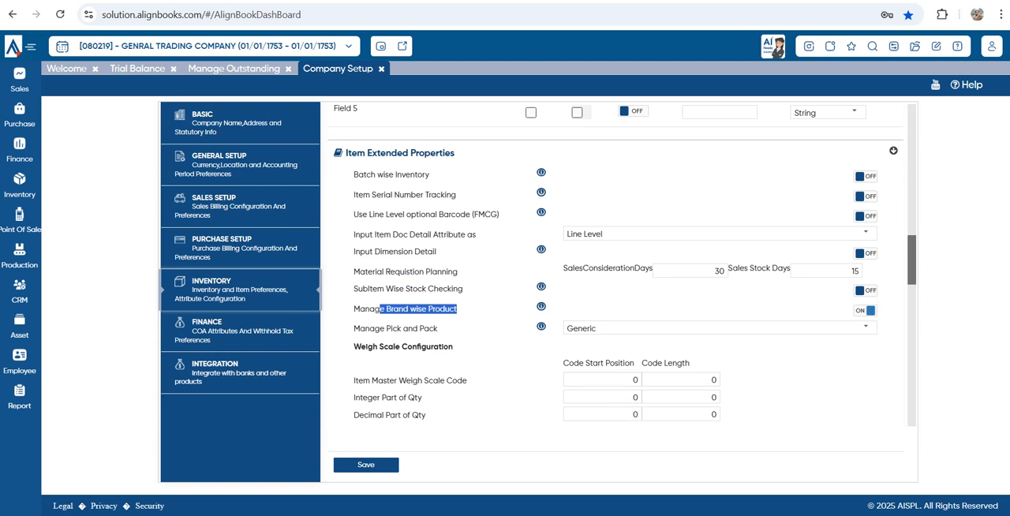
{"action": "triple_click", "coordinate": [411, 329]}
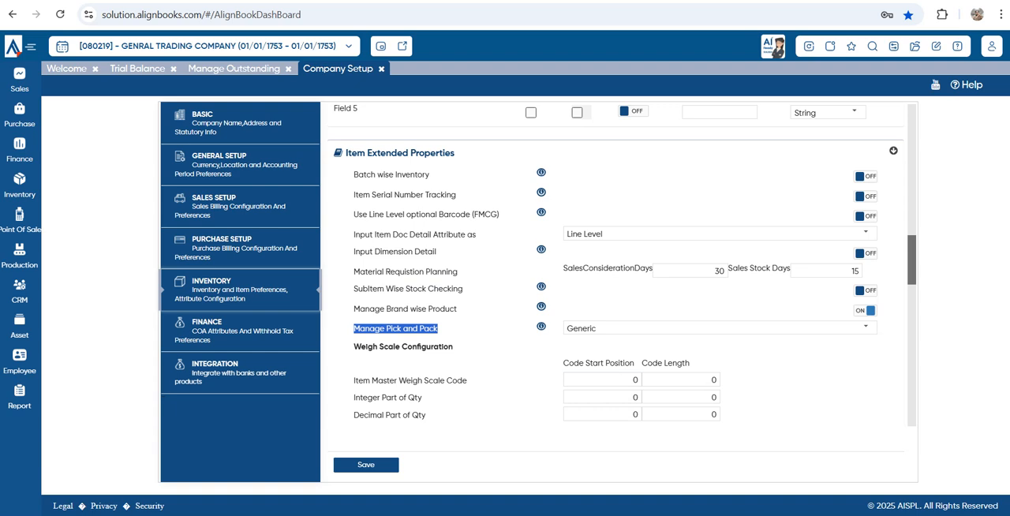
{"action": "left_click", "coordinate": [866, 327]}
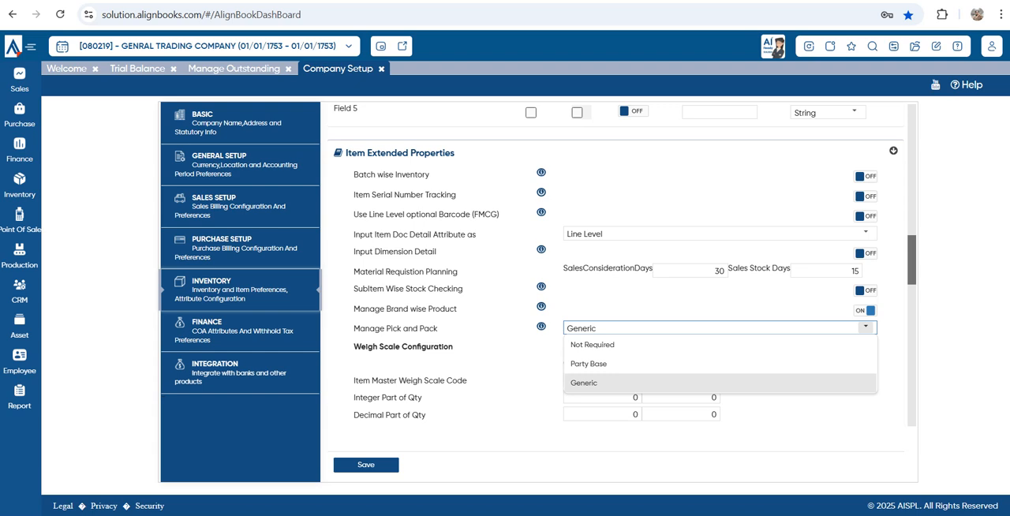
{"action": "left_click", "coordinate": [866, 327]}
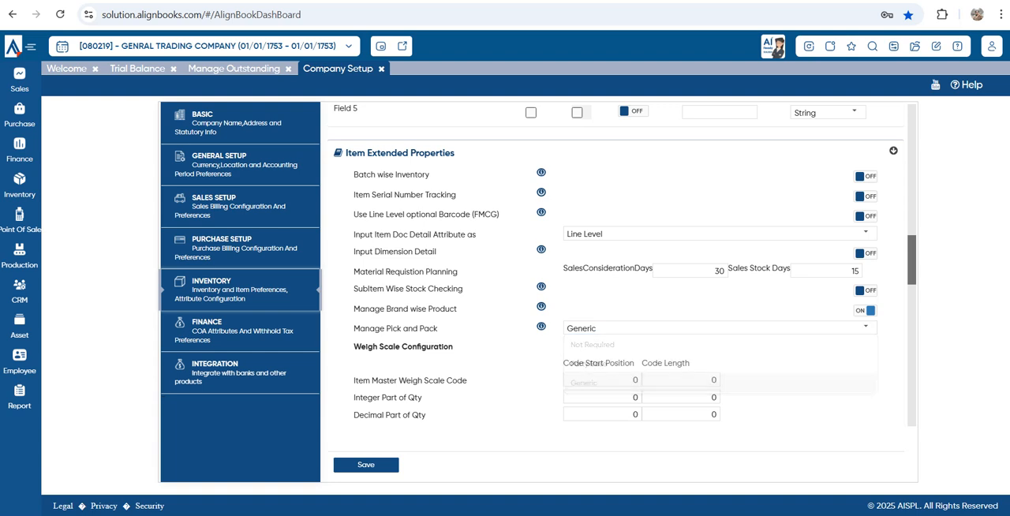
Examine the Weigh Scale Configuration and the Item Document Attribute section of the inventory preferences
{"action": "scroll", "coordinate": [616, 277], "scroll_direction": "down", "scroll_amount": 2}
{"action": "scroll", "coordinate": [615, 265], "scroll_direction": "down", "scroll_amount": 1}
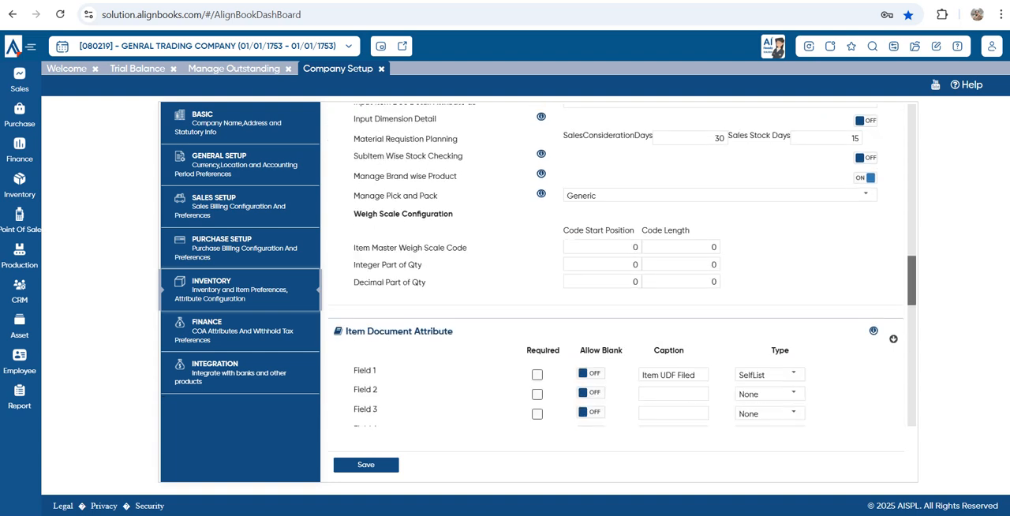
{"action": "left_click_drag", "start_coordinate": [361, 214], "coordinate": [454, 215]}
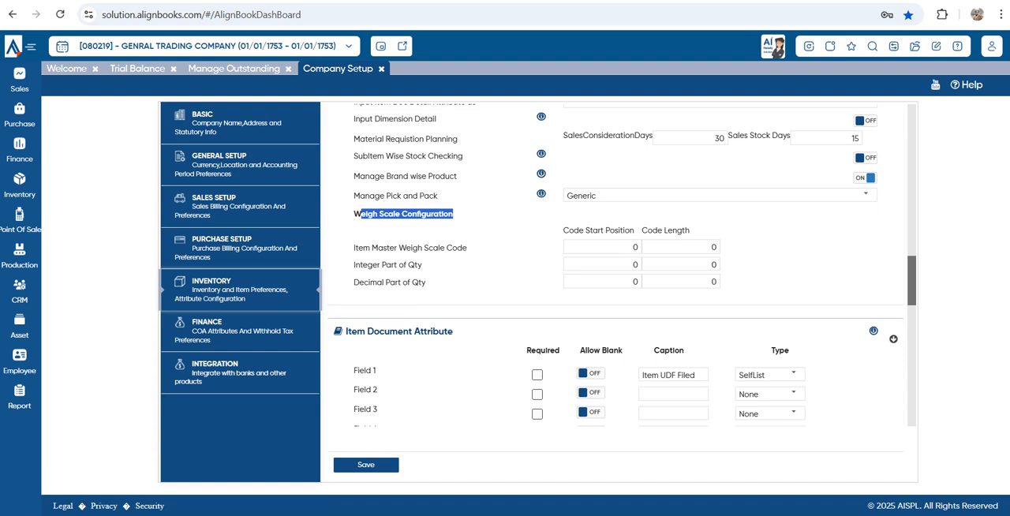
{"action": "scroll", "coordinate": [616, 265], "scroll_direction": "down", "scroll_amount": 4}
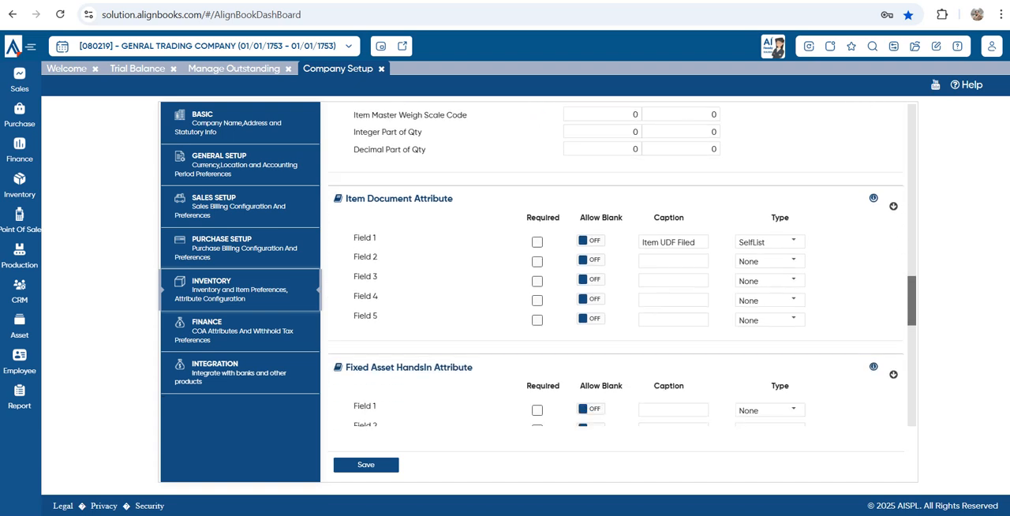
{"action": "left_click_drag", "start_coordinate": [357, 198], "coordinate": [454, 199]}
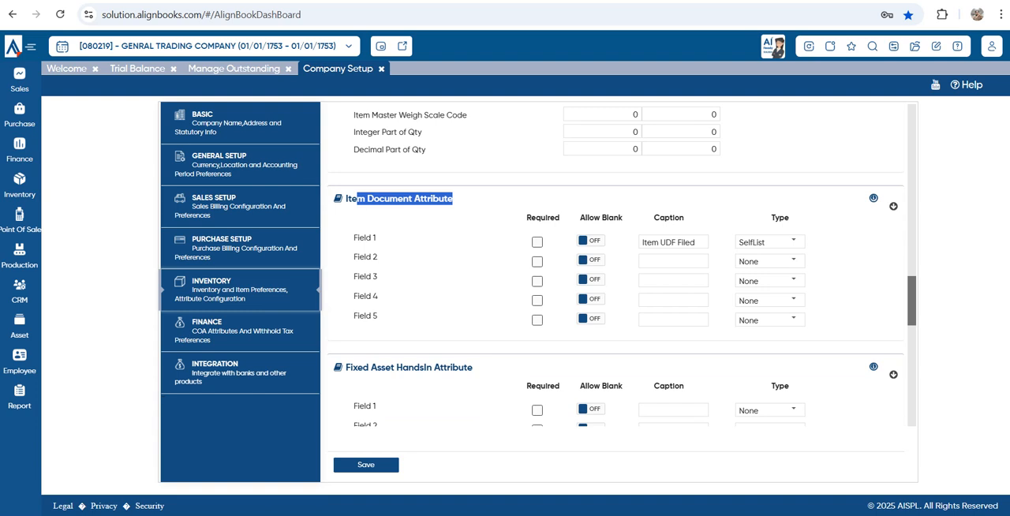
{"action": "scroll", "coordinate": [615, 265], "scroll_direction": "down", "scroll_amount": 2}
{"action": "left_click", "coordinate": [456, 193]}
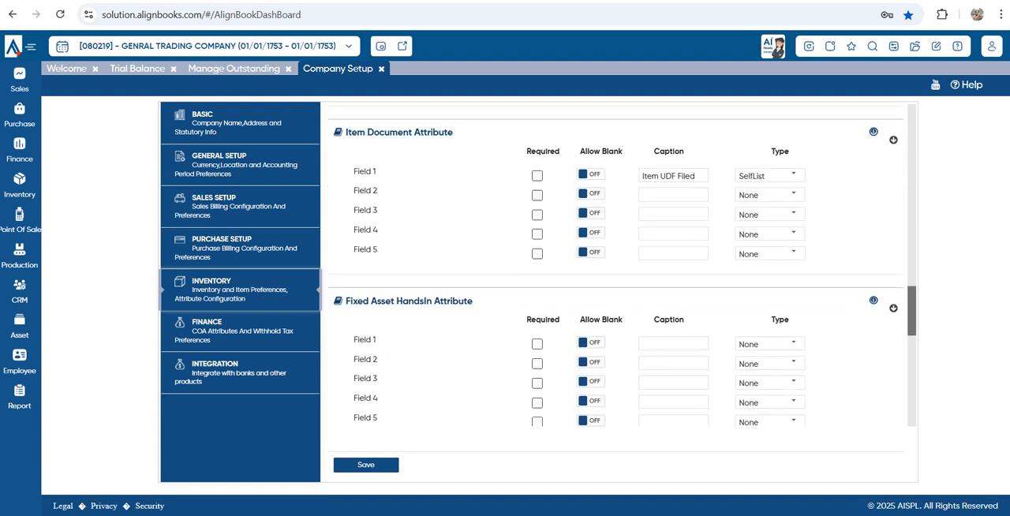
Review the Fixed Asset HandsIn Attribute, Item Master Attribute and Service sections of the inventory preferences
{"action": "scroll", "coordinate": [616, 265], "scroll_direction": "down", "scroll_amount": 5}
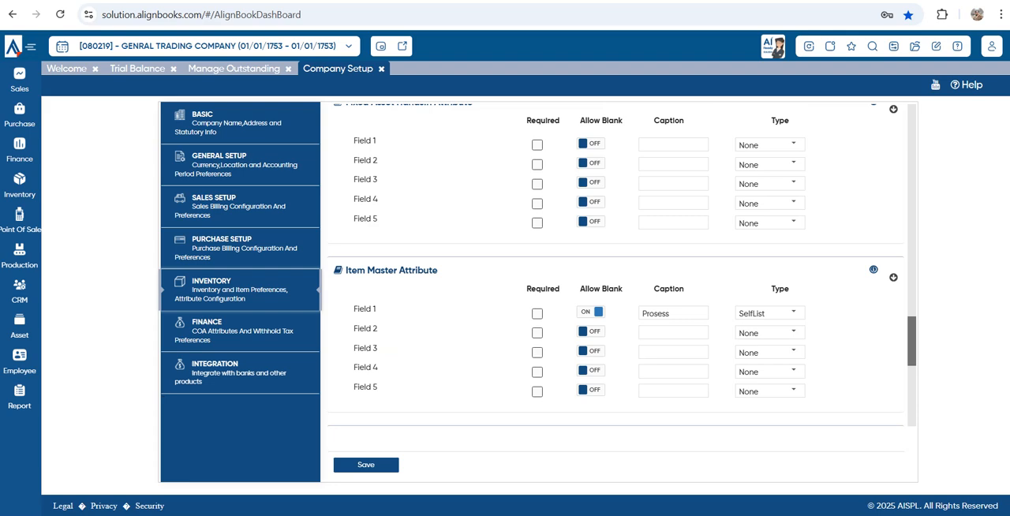
{"action": "scroll", "coordinate": [615, 265], "scroll_direction": "down", "scroll_amount": 5}
{"action": "scroll", "coordinate": [616, 265], "scroll_direction": "down", "scroll_amount": 5}
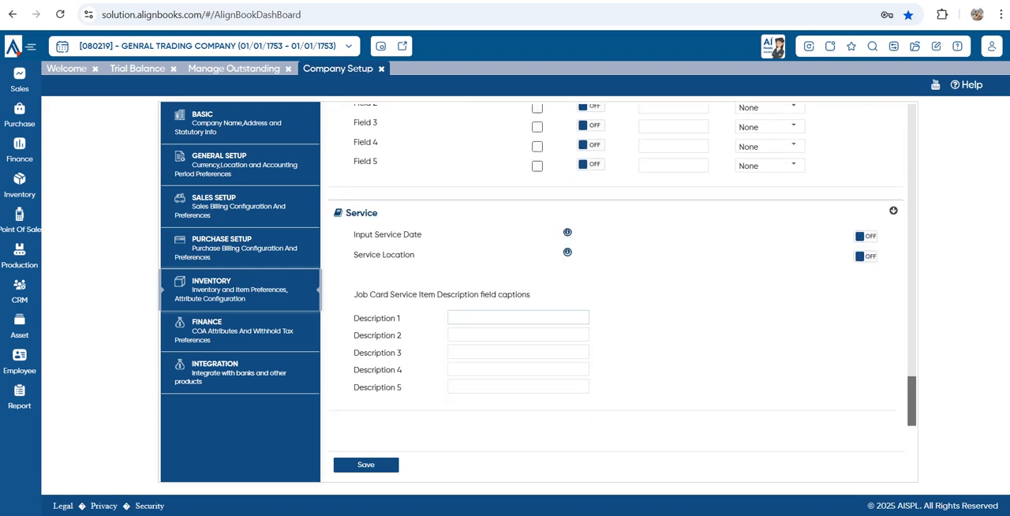
{"action": "scroll", "coordinate": [615, 265], "scroll_direction": "up", "scroll_amount": 15}
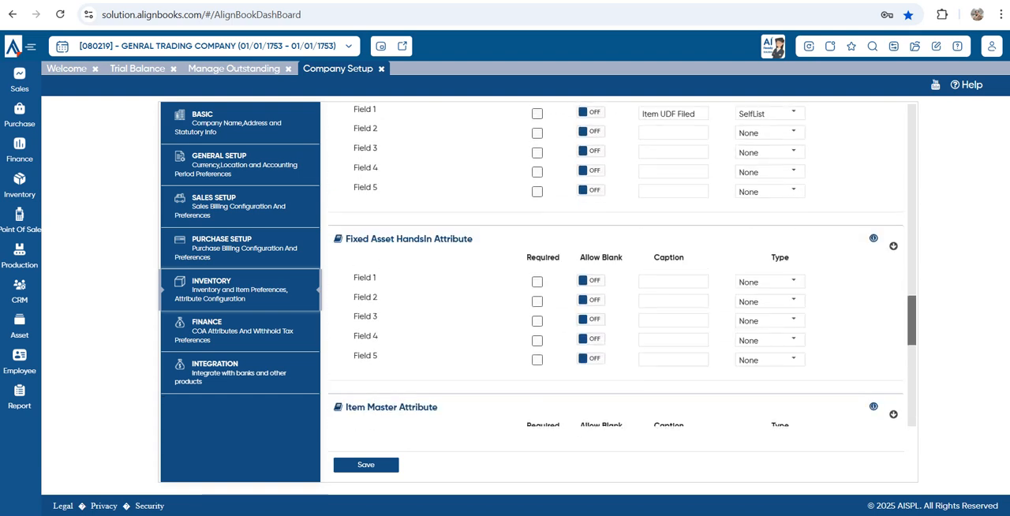
{"action": "scroll", "coordinate": [615, 265], "scroll_direction": "up", "scroll_amount": 2}
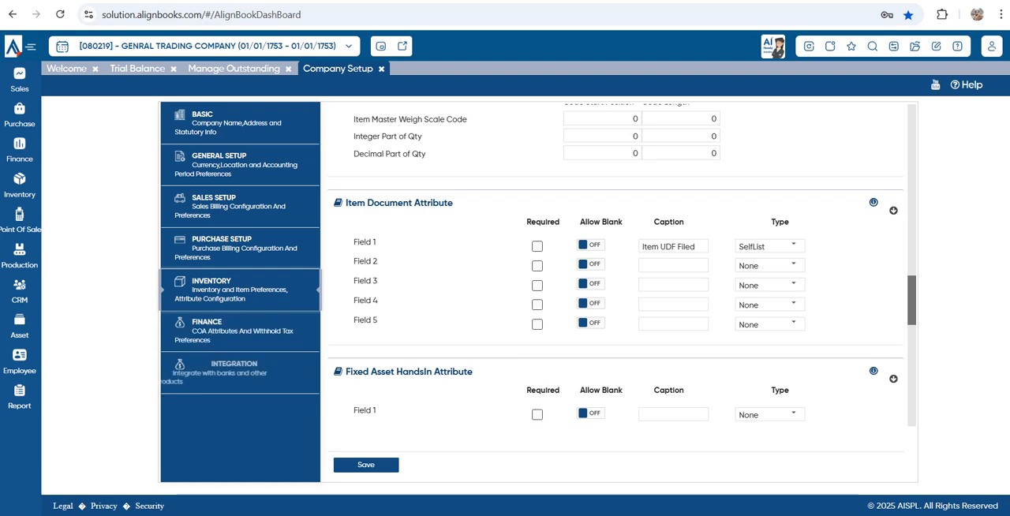
Examine the Integration settings, from bank vendor payments through the list of payment gateway, e-commerce, tax filing and messaging integrations
{"action": "left_click", "coordinate": [229, 374]}
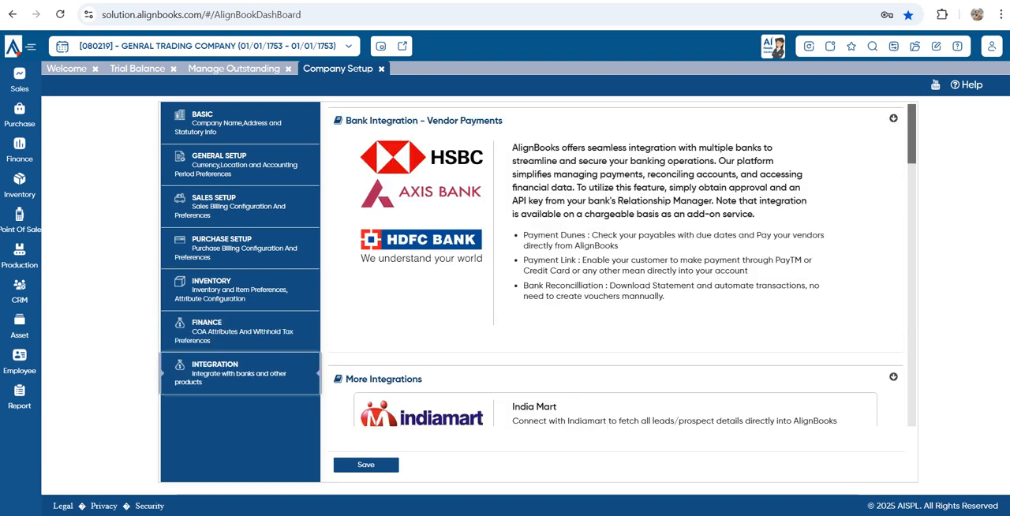
{"action": "scroll", "coordinate": [616, 264], "scroll_direction": "down", "scroll_amount": 3}
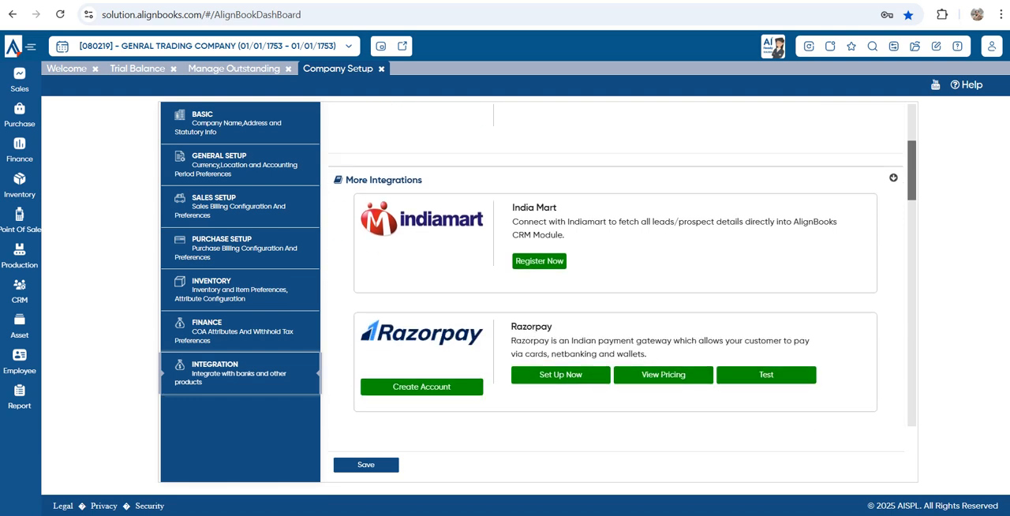
{"action": "scroll", "coordinate": [615, 315], "scroll_direction": "down", "scroll_amount": 2}
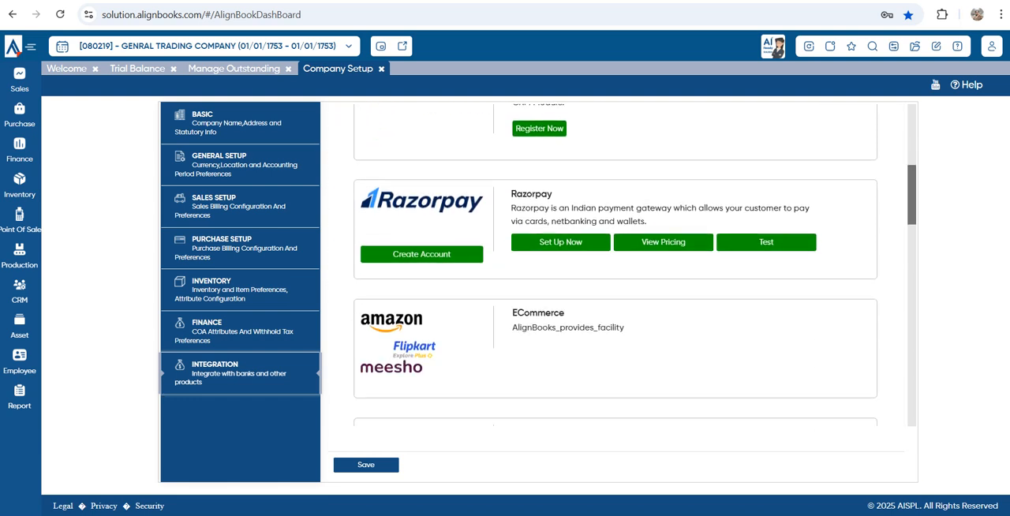
{"action": "scroll", "coordinate": [616, 265], "scroll_direction": "down", "scroll_amount": 4}
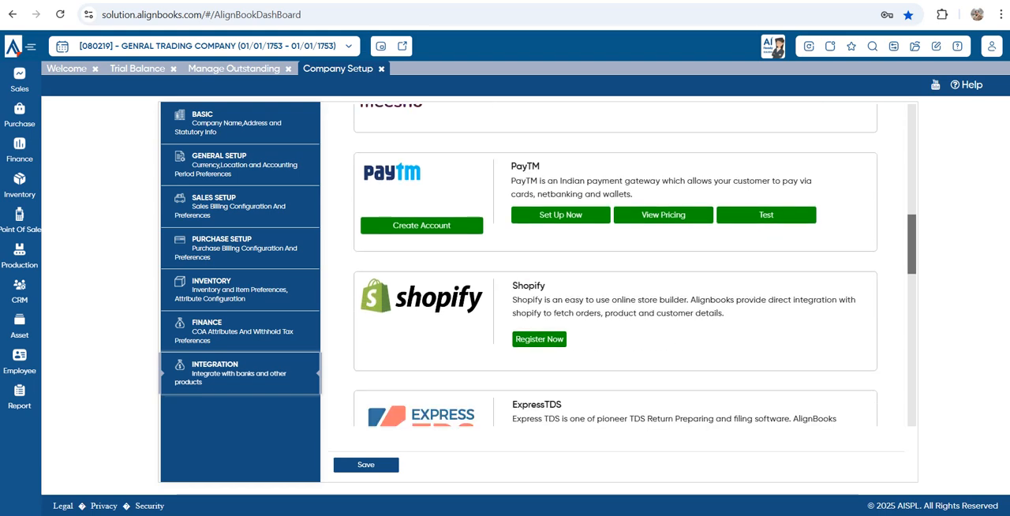
{"action": "scroll", "coordinate": [615, 264], "scroll_direction": "down", "scroll_amount": 1}
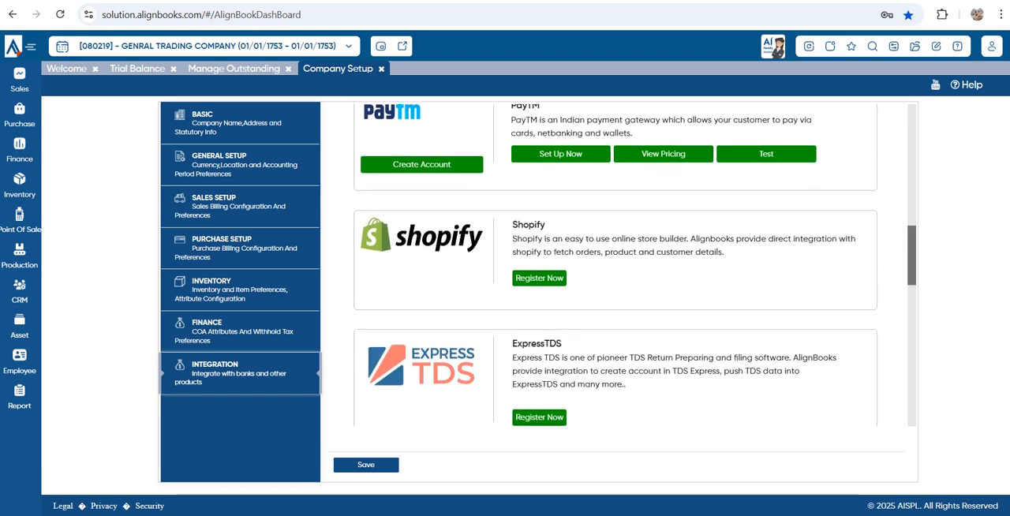
{"action": "scroll", "coordinate": [615, 264], "scroll_direction": "down", "scroll_amount": 2}
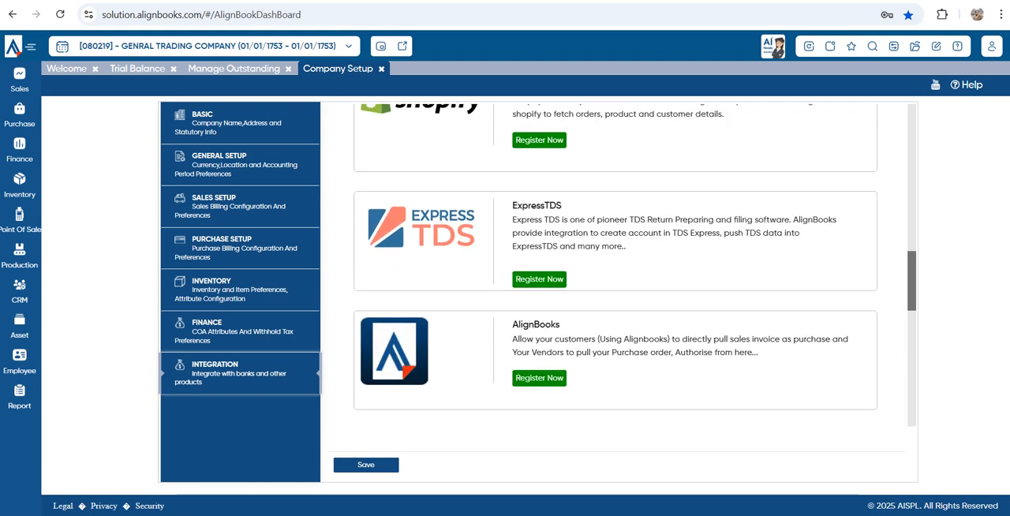
{"action": "scroll", "coordinate": [615, 265], "scroll_direction": "down", "scroll_amount": 6}
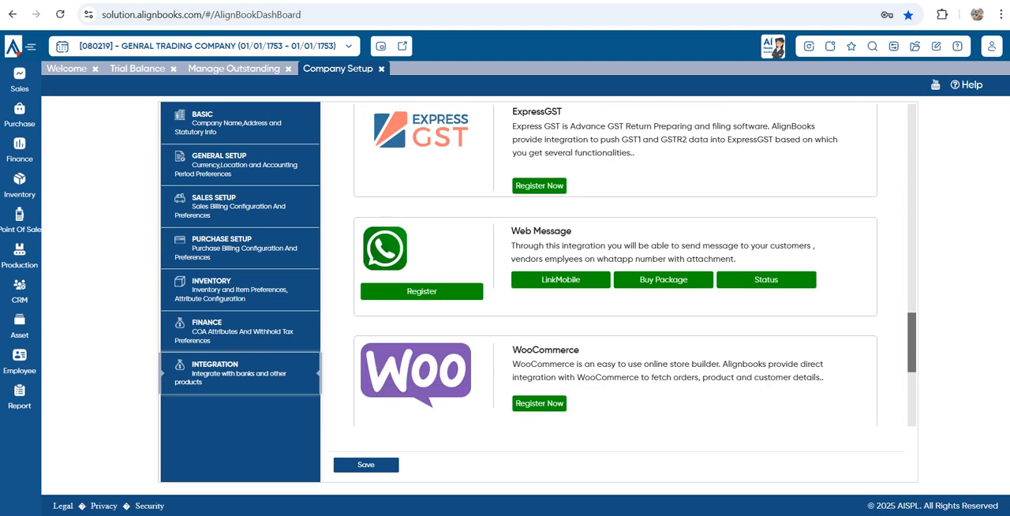
{"action": "scroll", "coordinate": [615, 264], "scroll_direction": "down", "scroll_amount": 3}
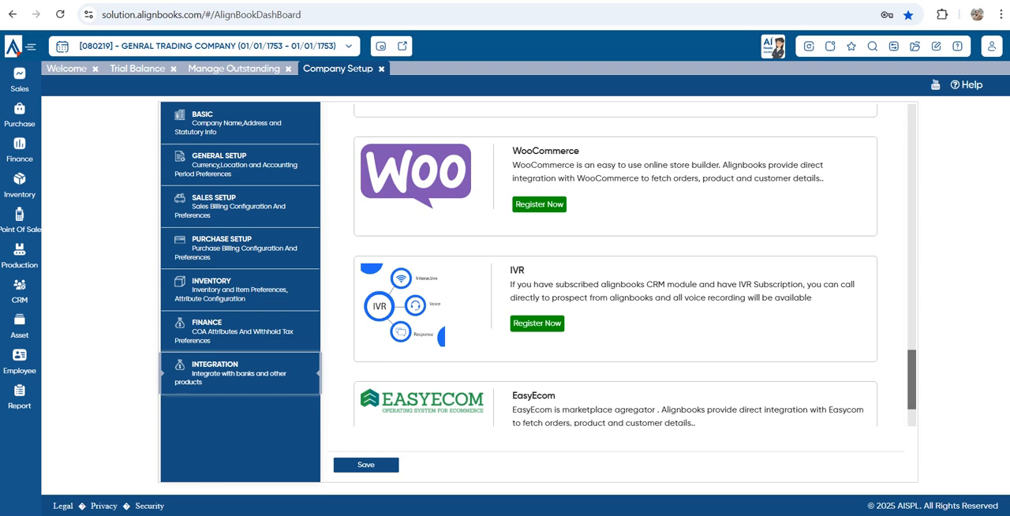
{"action": "scroll", "coordinate": [616, 264], "scroll_direction": "down", "scroll_amount": 2}
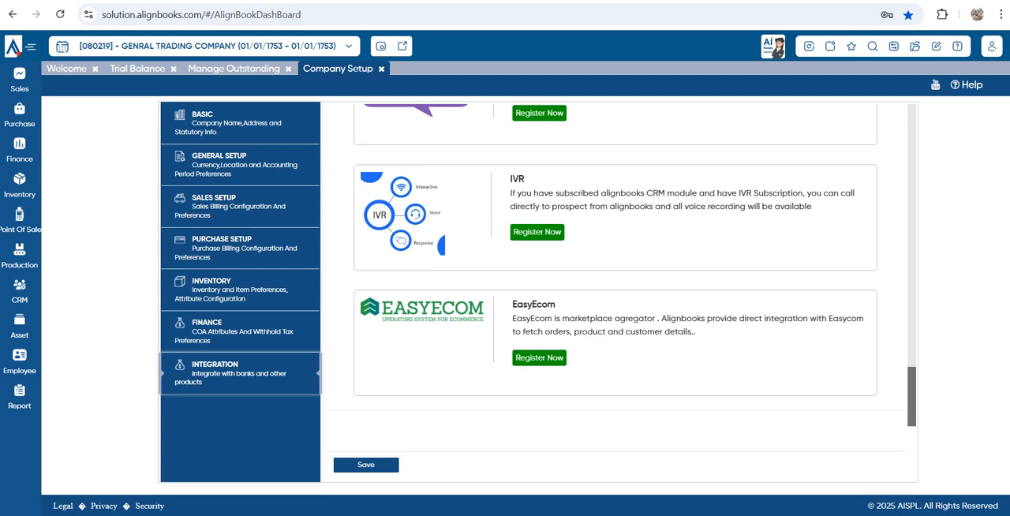
{"action": "scroll", "coordinate": [615, 264], "scroll_direction": "up", "scroll_amount": 15}
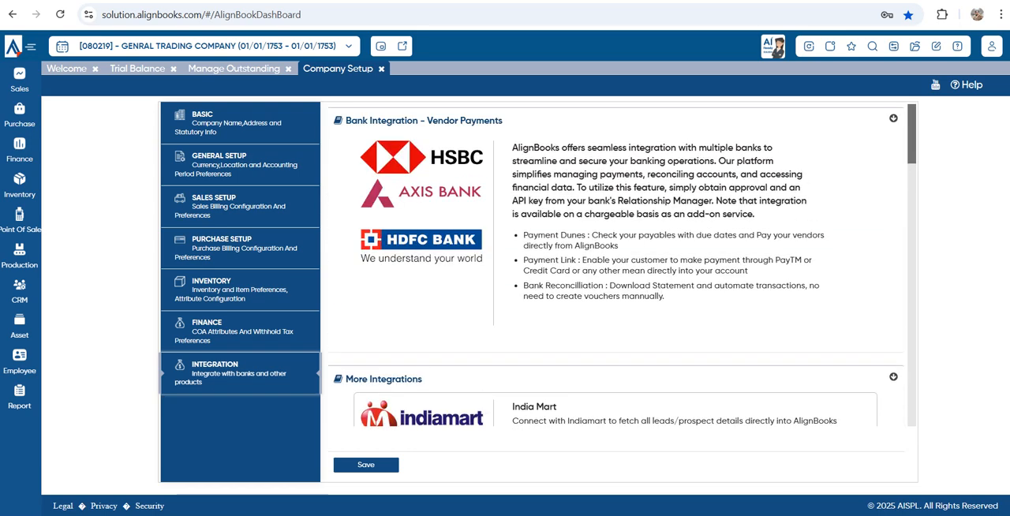
Close all open pages, confirming the closure, and open the Item Master of the Inventory module
{"action": "left_click", "coordinate": [830, 46]}
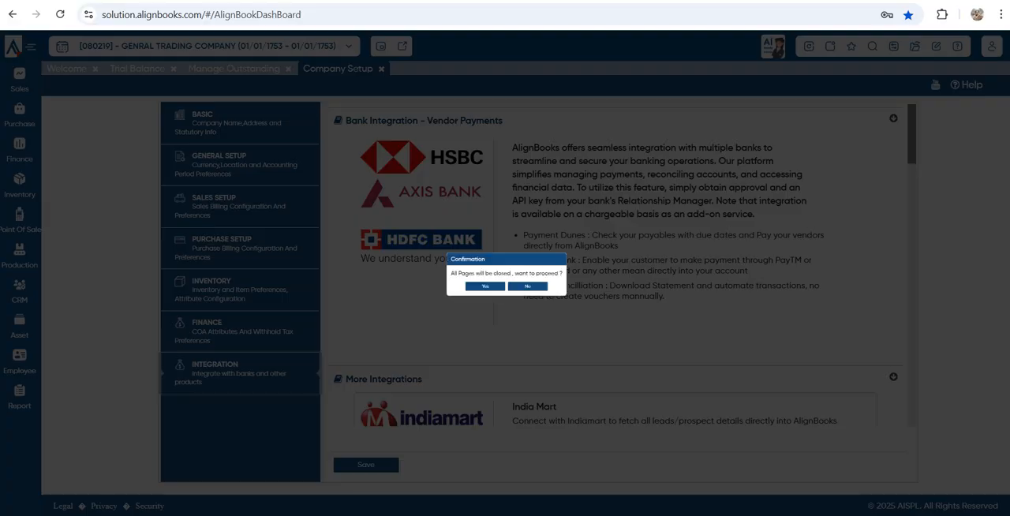
{"action": "left_click", "coordinate": [470, 294]}
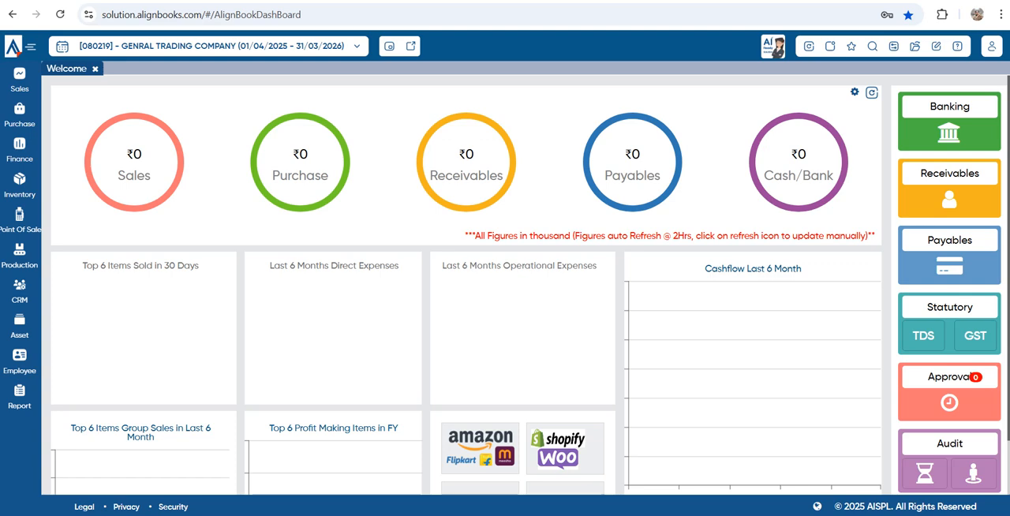
{"action": "left_click", "coordinate": [19, 185]}
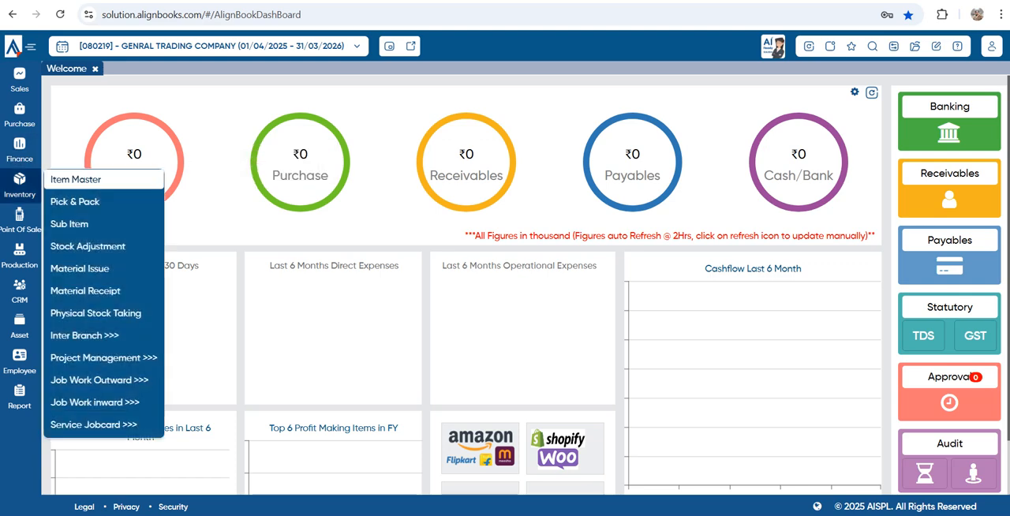
{"action": "left_click", "coordinate": [76, 179]}
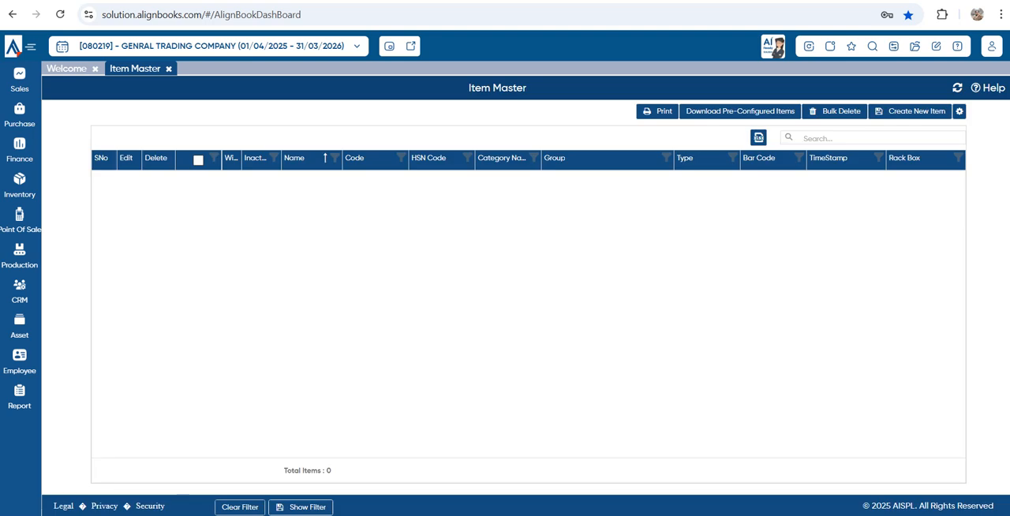
Open the pre-configured items download page and examine the available Business choices
{"action": "left_click", "coordinate": [20, 185]}
{"action": "left_click", "coordinate": [740, 111]}
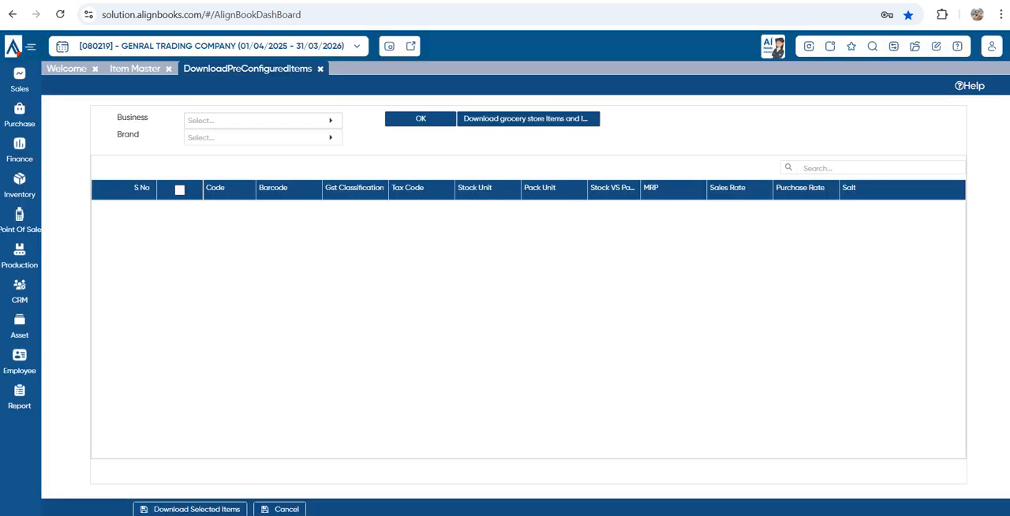
{"action": "left_click", "coordinate": [257, 120]}
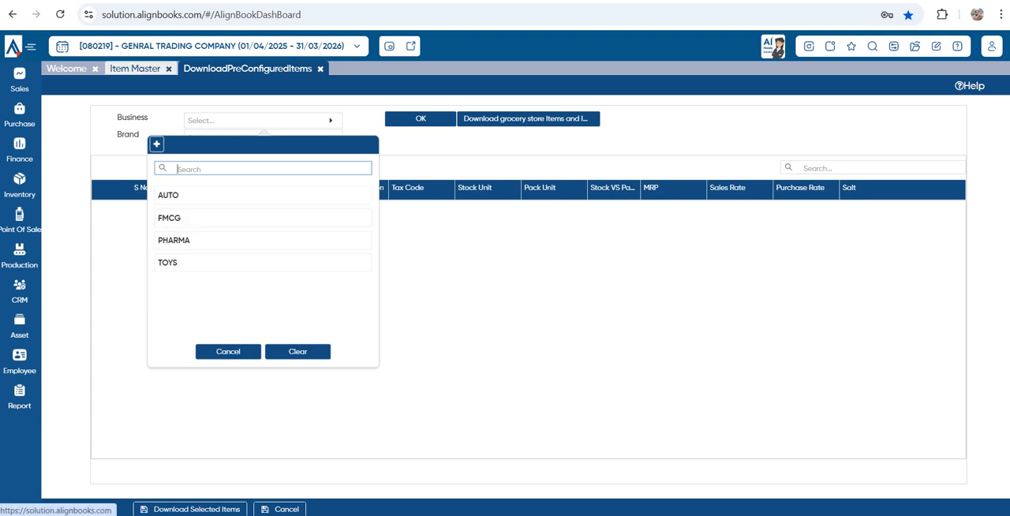
Return to the Item Master and start creating a new item
{"action": "left_click", "coordinate": [135, 69]}
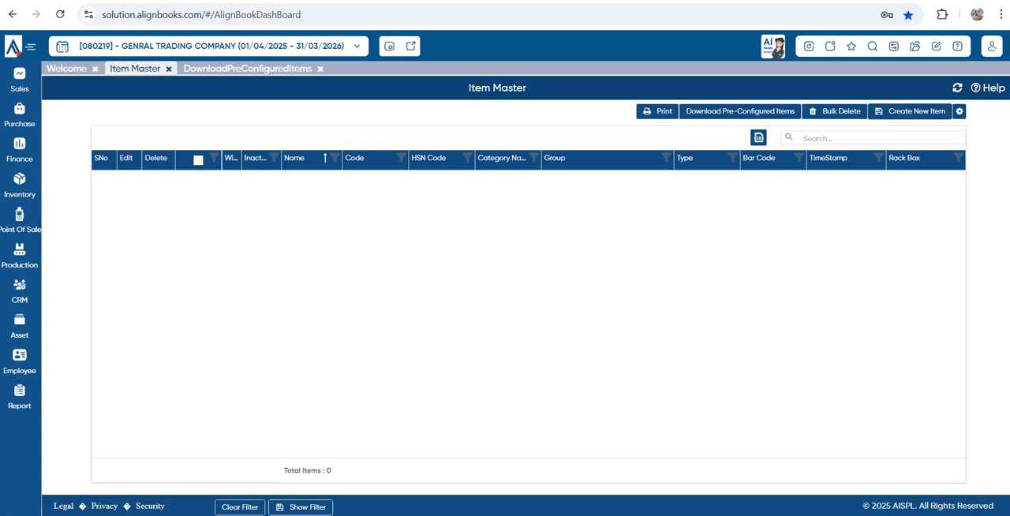
{"action": "left_click", "coordinate": [910, 111]}
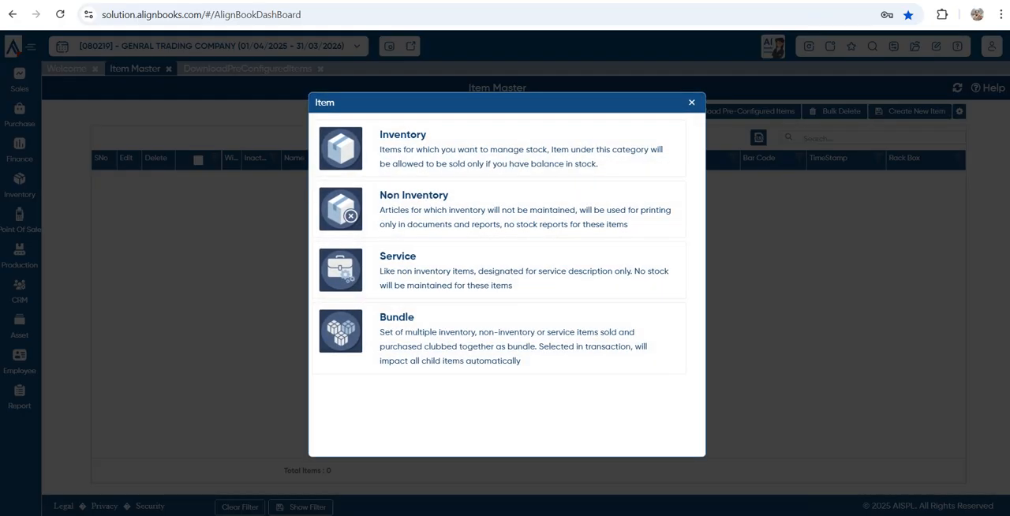
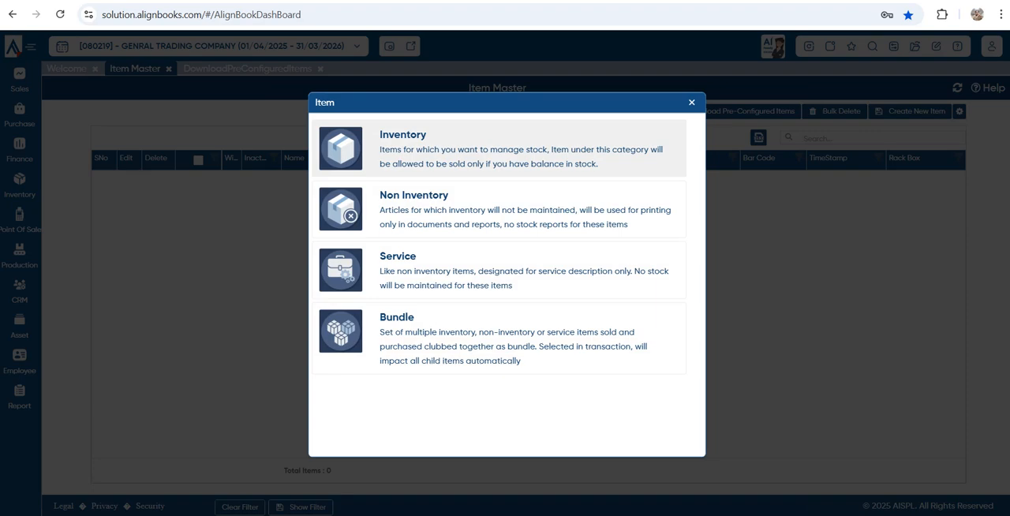
Choose the Inventory item type and enter PLASTIC BOTTEL as the new item's name
{"action": "left_click", "coordinate": [499, 148]}
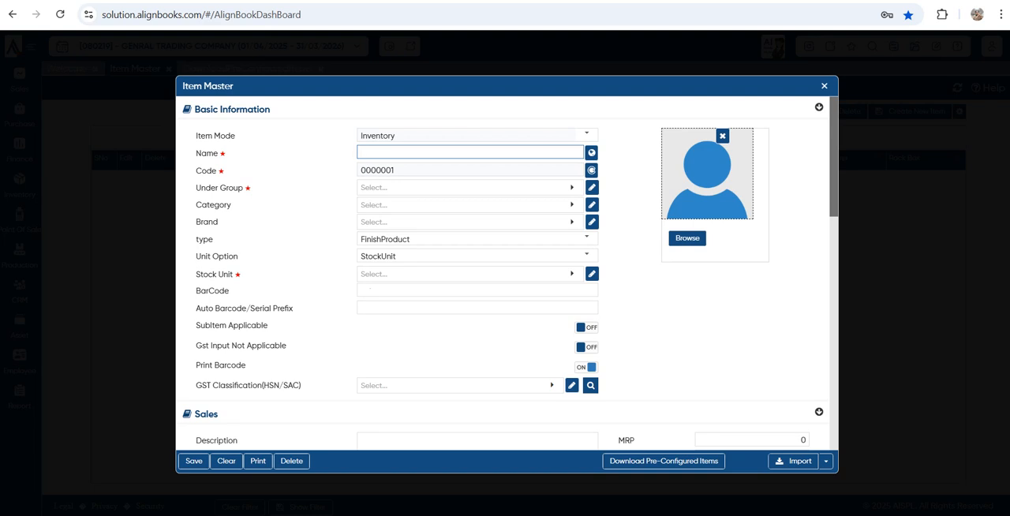
{"action": "type", "text": "PLASTIC BOTTEL"}
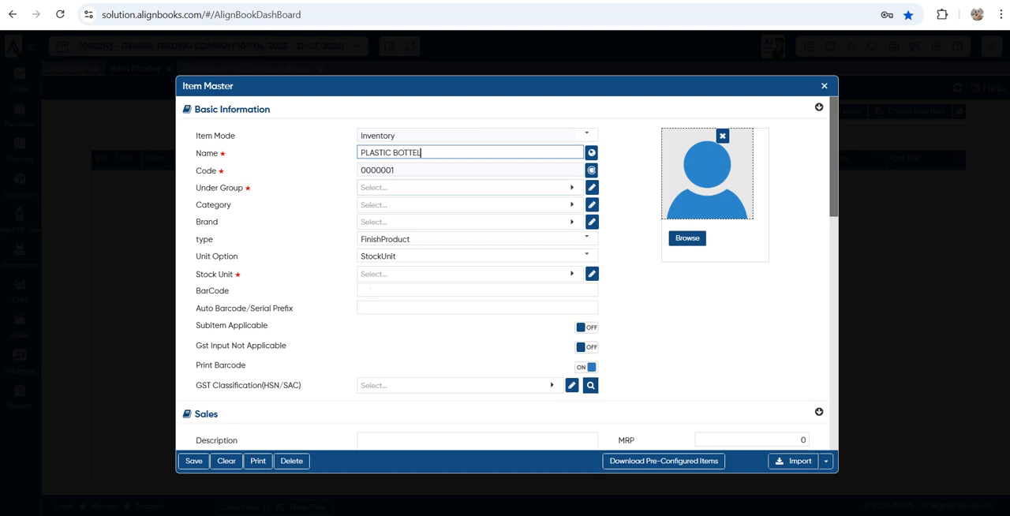
Start a new item group for the item, named PLASTIC and placed under the Default group
{"action": "key", "text": "Tab"}
{"action": "left_click", "coordinate": [363, 212]}
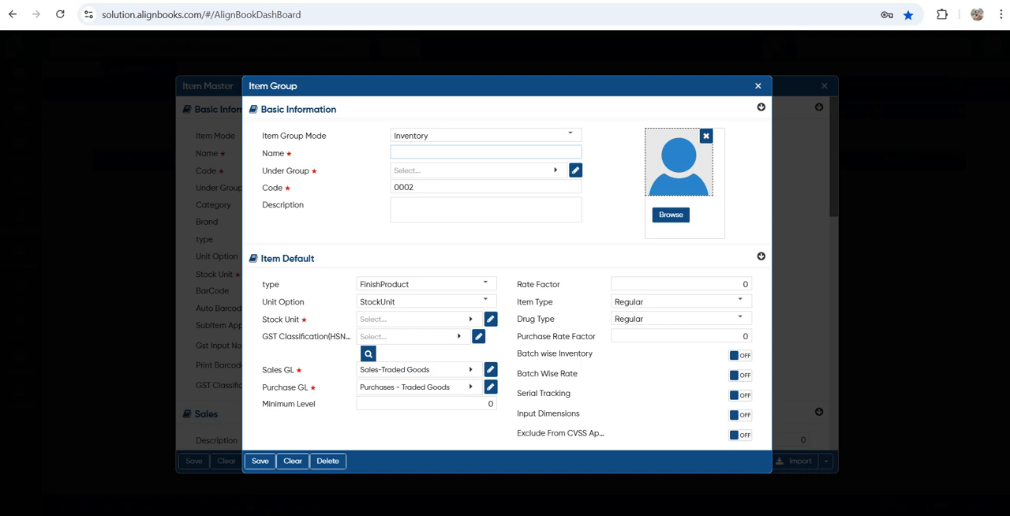
{"action": "type", "text": "PLA"}
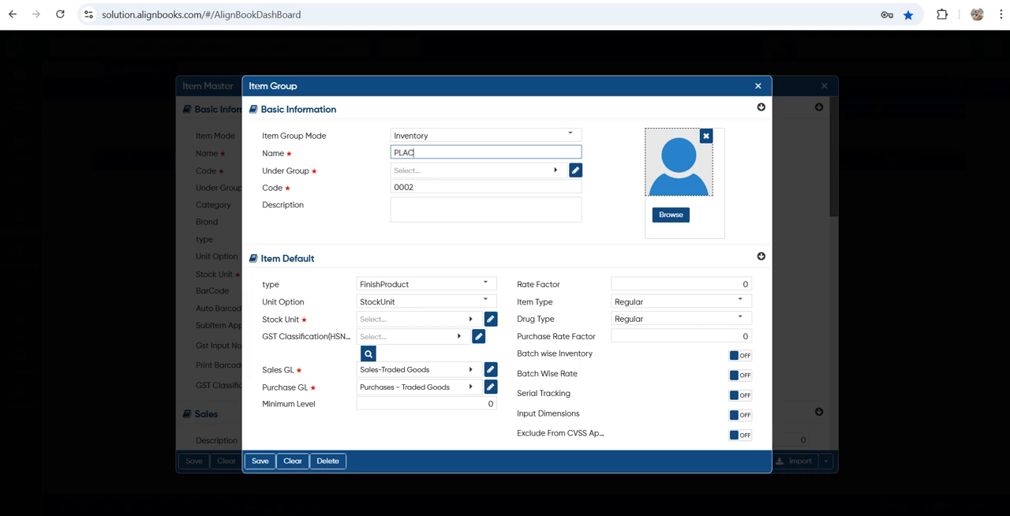
{"action": "type", "text": "STIC"}
{"action": "key", "text": "Tab"}
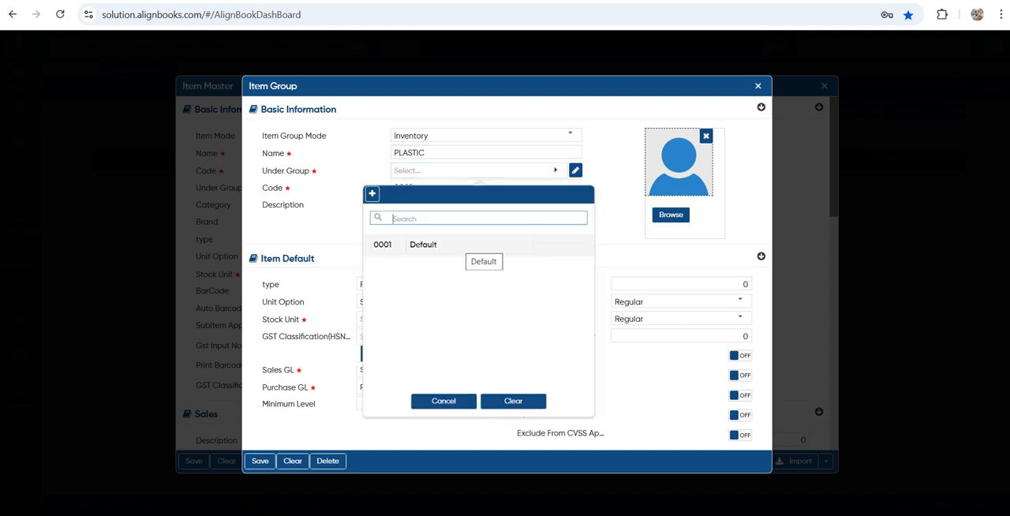
{"action": "left_click", "coordinate": [477, 245]}
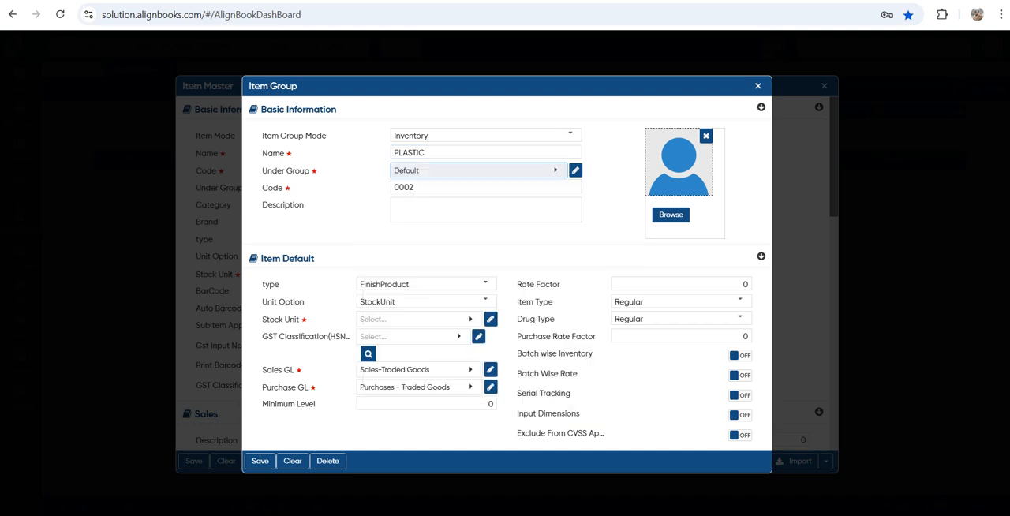
{"action": "left_click", "coordinate": [485, 210]}
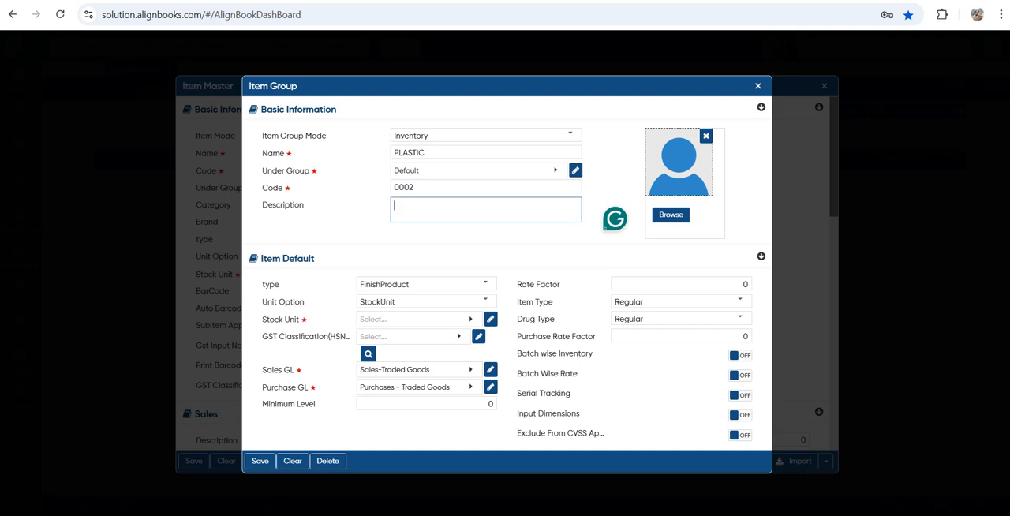
Review the type choices in the group's Item Default section and set the stock unit to NOS
{"action": "left_click_drag", "start_coordinate": [267, 259], "coordinate": [316, 259]}
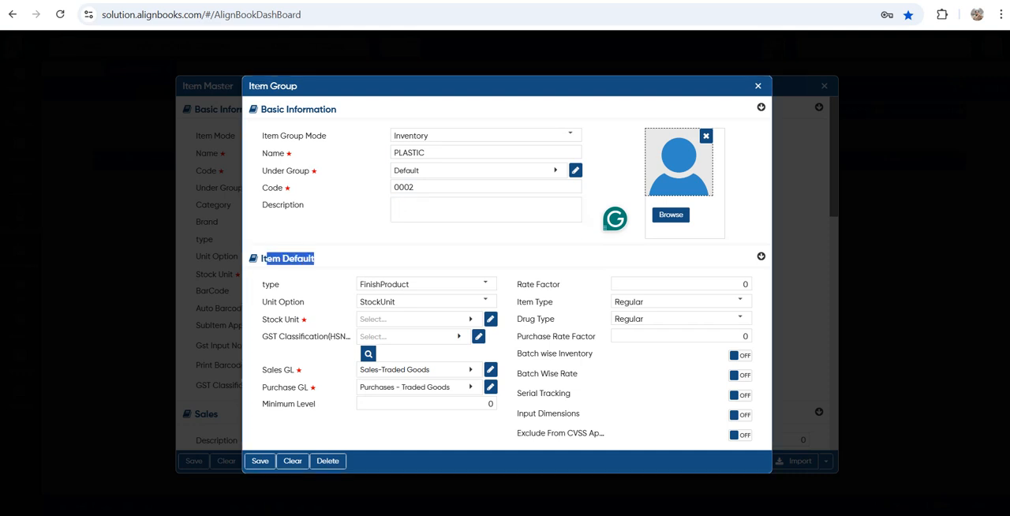
{"action": "left_click", "coordinate": [484, 283]}
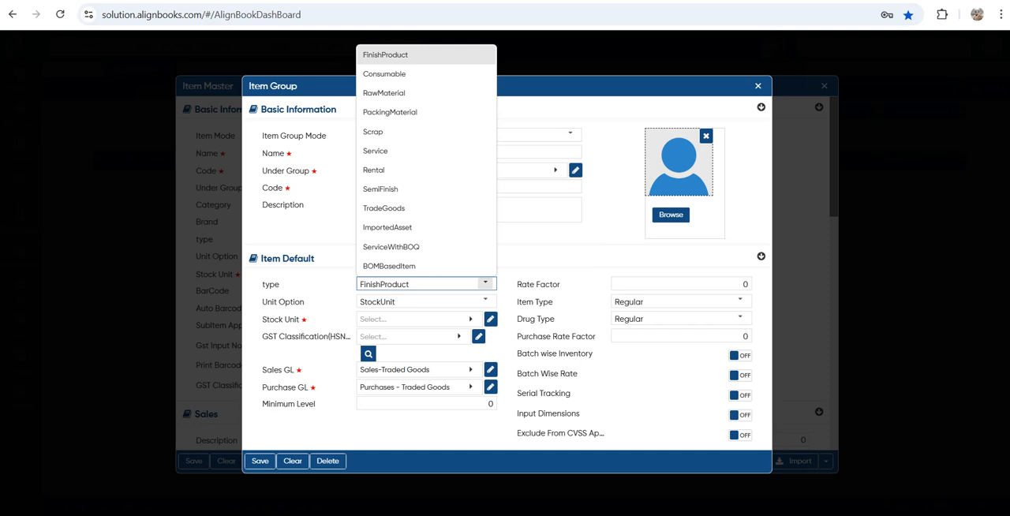
{"action": "left_click", "coordinate": [485, 284]}
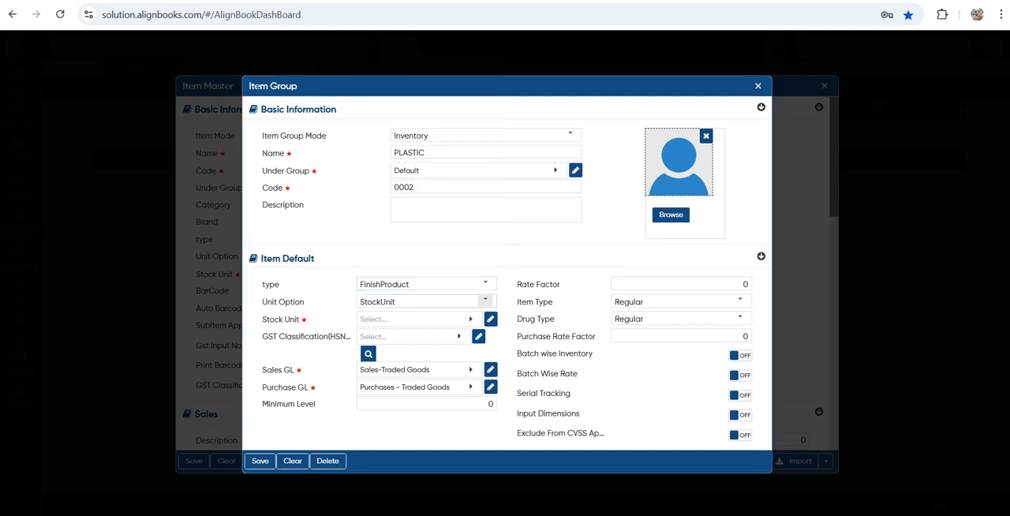
{"action": "left_click_drag", "start_coordinate": [274, 319], "coordinate": [307, 320]}
{"action": "left_click", "coordinate": [419, 319]}
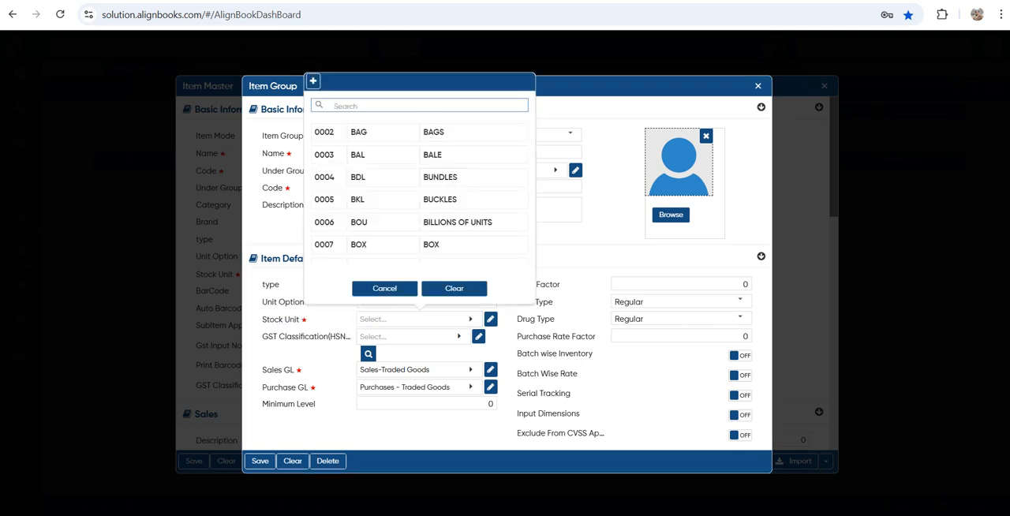
{"action": "type", "text": "NOS"}
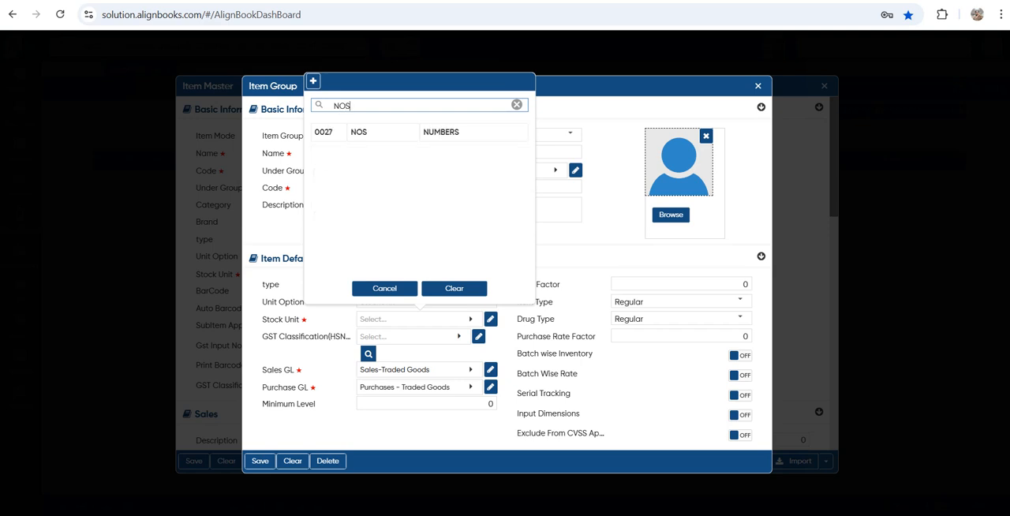
{"action": "key", "text": "Down"}
{"action": "key", "text": "Return"}
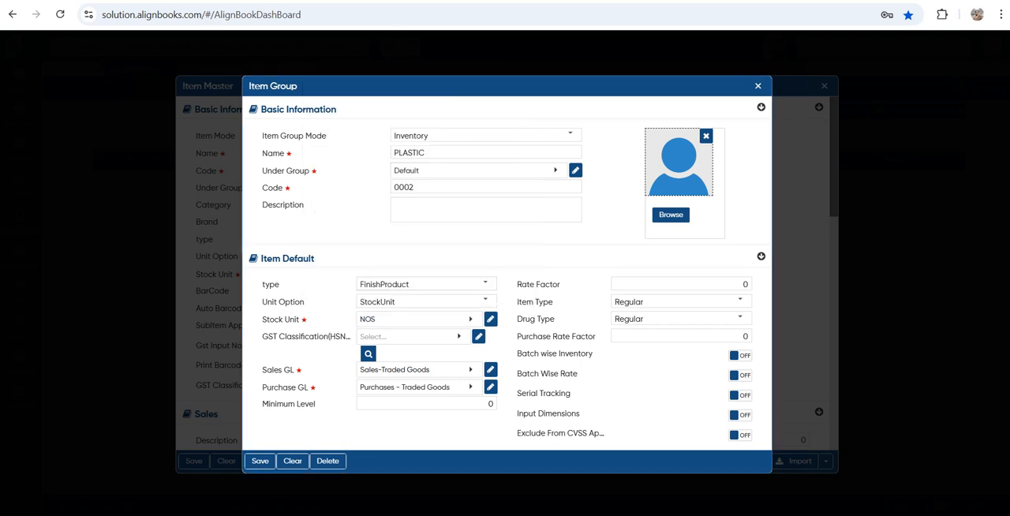
Start a new GST classification for the group with HSN/SAC code 875230 and description PLASTIC
{"action": "left_click_drag", "start_coordinate": [273, 337], "coordinate": [346, 337]}
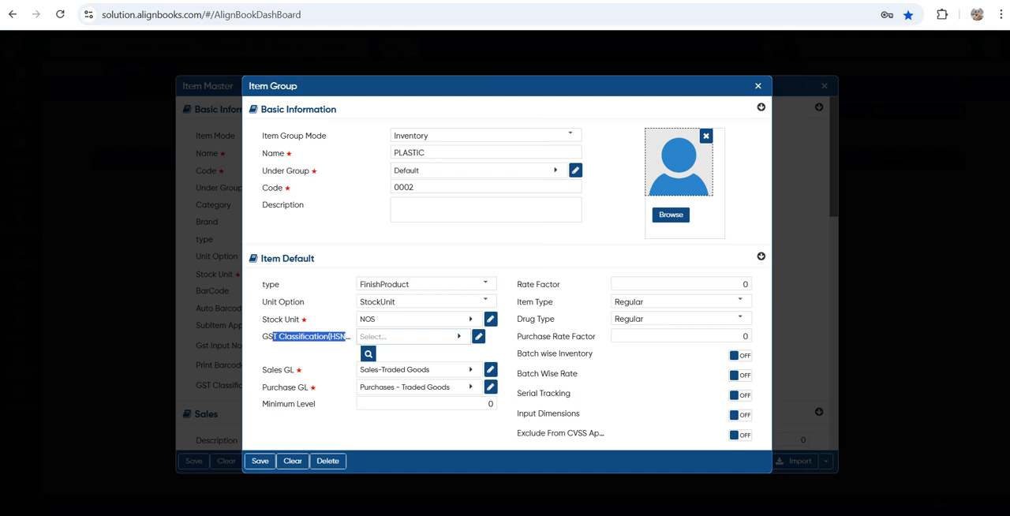
{"action": "left_click", "coordinate": [413, 337]}
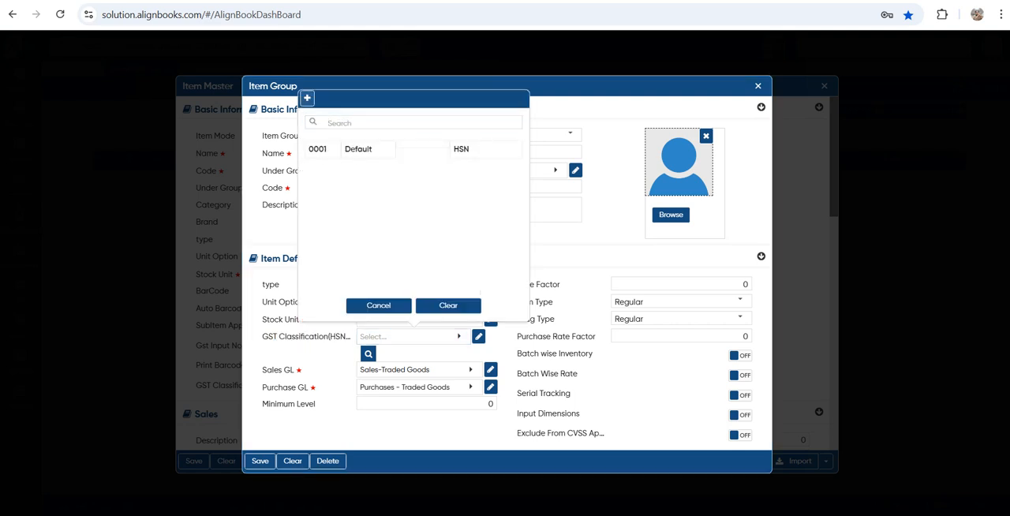
{"action": "left_click", "coordinate": [307, 98]}
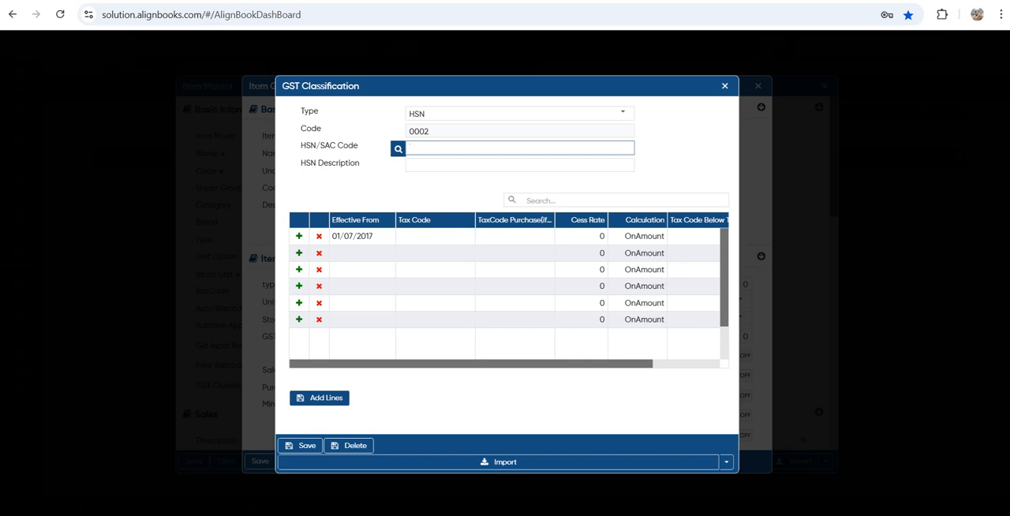
{"action": "type", "text": "875230"}
{"action": "key", "text": "Tab"}
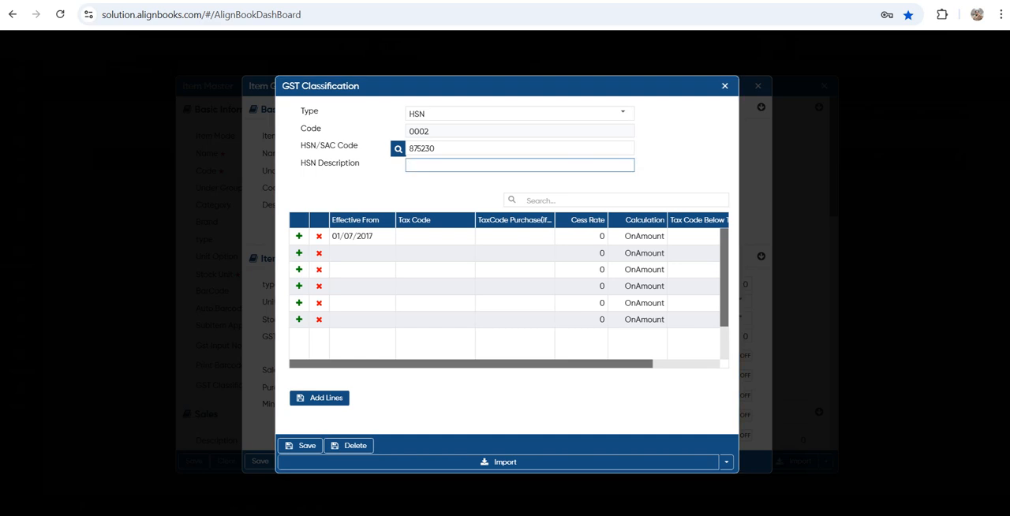
{"action": "type", "text": "PLASTIC"}
{"action": "key", "text": "Tab"}
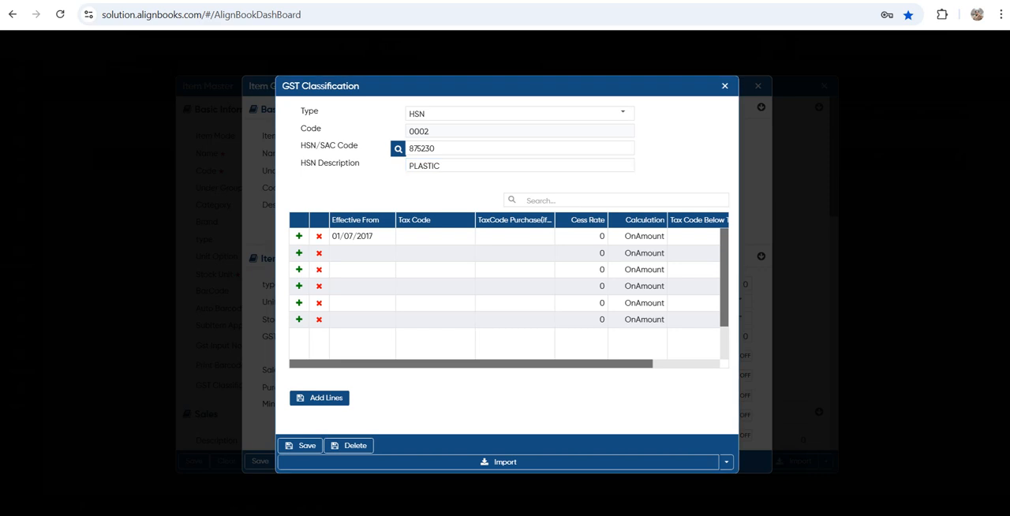
Set the tax code of the line effective 01/07/2017 to TAX@18% and examine its Calculation choices
{"action": "left_click", "coordinate": [434, 236]}
{"action": "scroll", "coordinate": [436, 360], "scroll_direction": "down", "scroll_amount": 1}
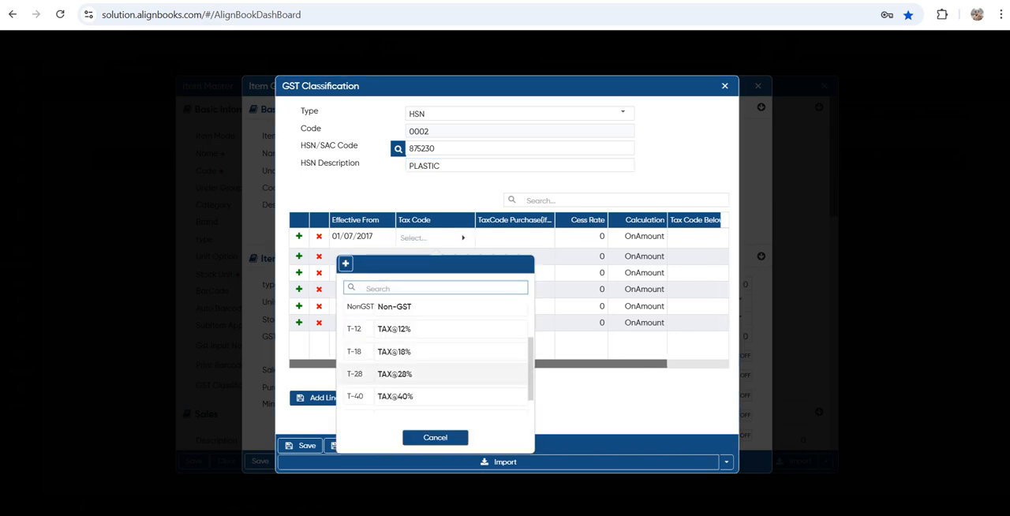
{"action": "left_click", "coordinate": [435, 352]}
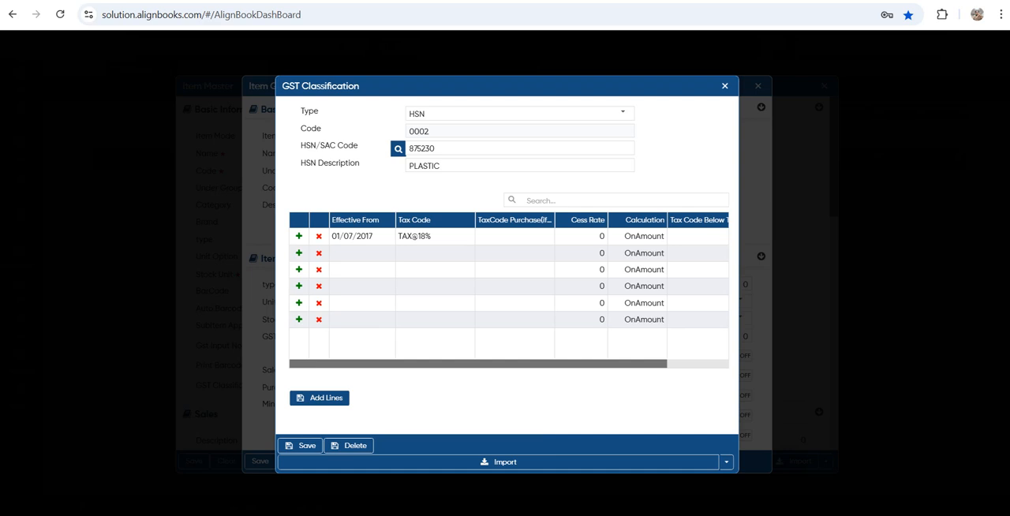
{"action": "scroll", "coordinate": [509, 291], "scroll_direction": "right", "scroll_amount": 1}
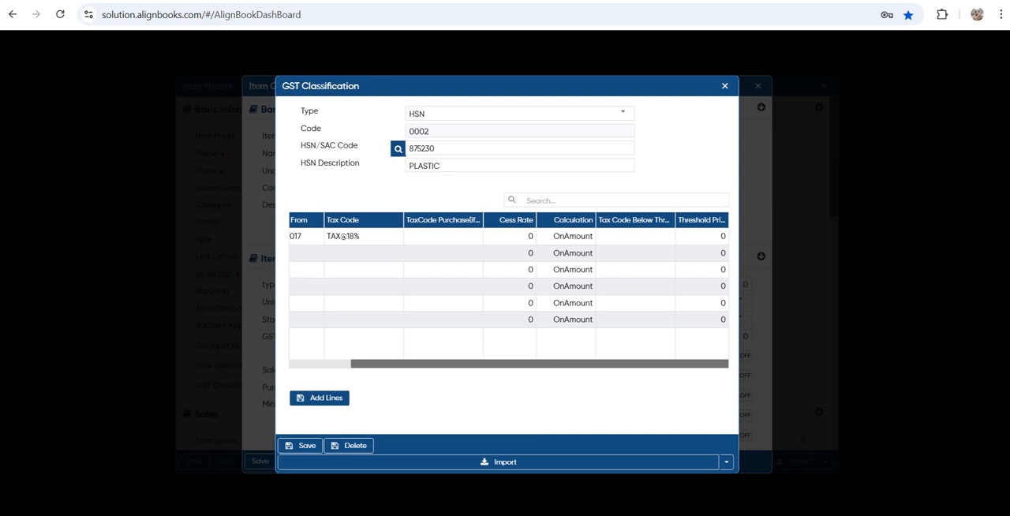
{"action": "left_click", "coordinate": [572, 237]}
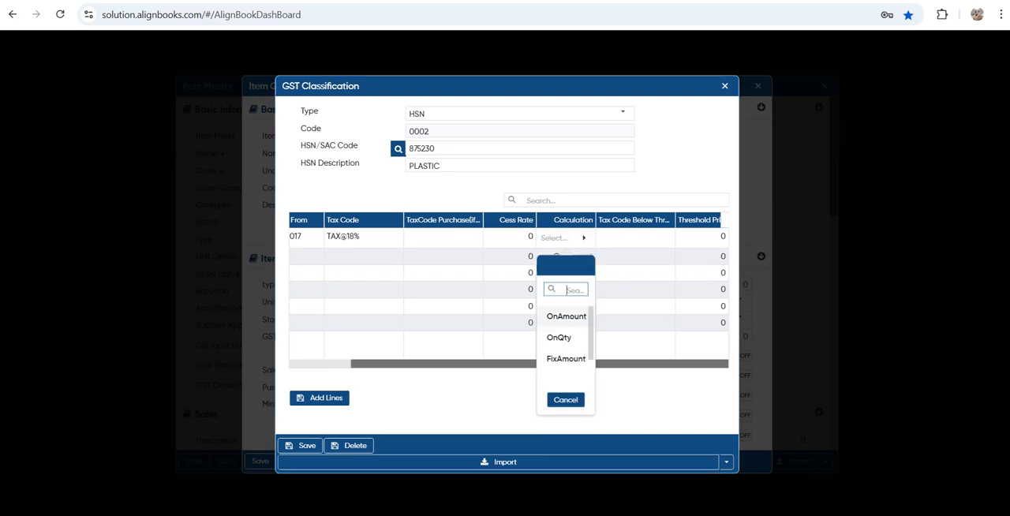
{"action": "scroll", "coordinate": [566, 339], "scroll_direction": "down", "scroll_amount": 1}
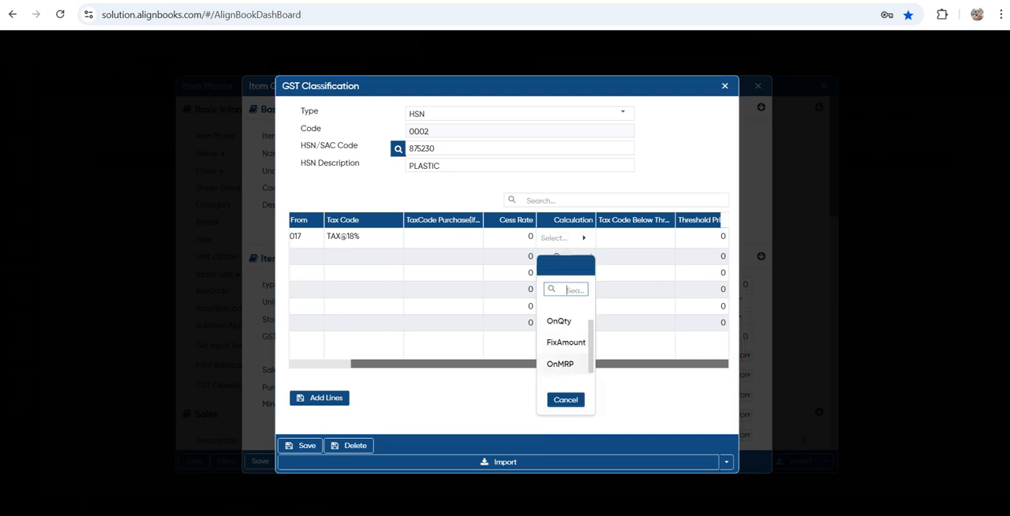
{"action": "left_click", "coordinate": [566, 400]}
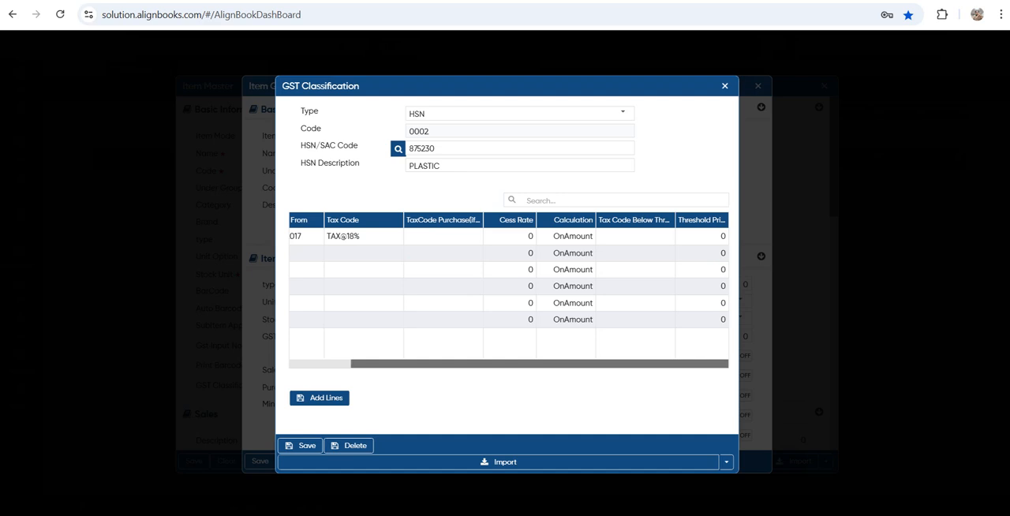
Try out a second tax line effective 30/04/2025 with tax code TAX@28% and delete that line again
{"action": "left_click_drag", "start_coordinate": [540, 364], "coordinate": [477, 364]}
{"action": "left_click_drag", "start_coordinate": [374, 237], "coordinate": [331, 237]}
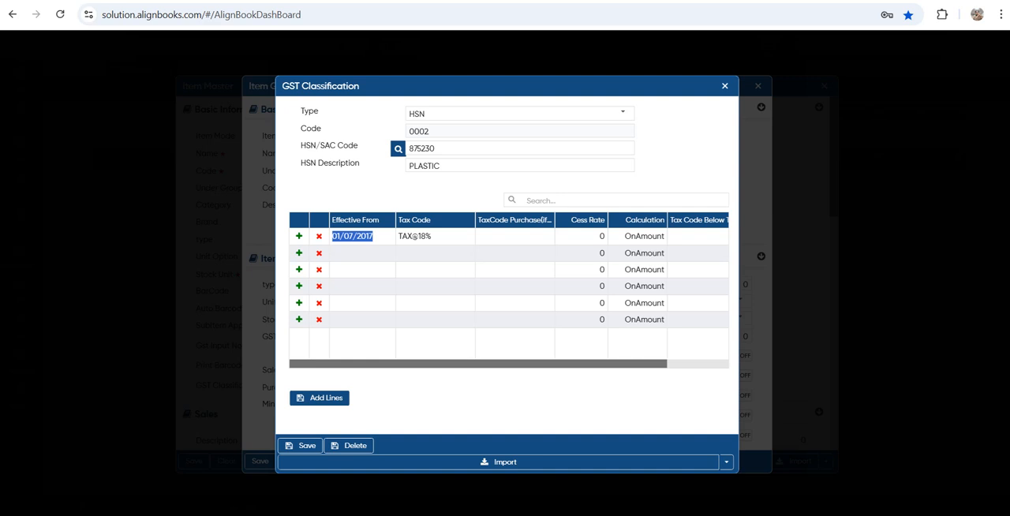
{"action": "double_click", "coordinate": [385, 254]}
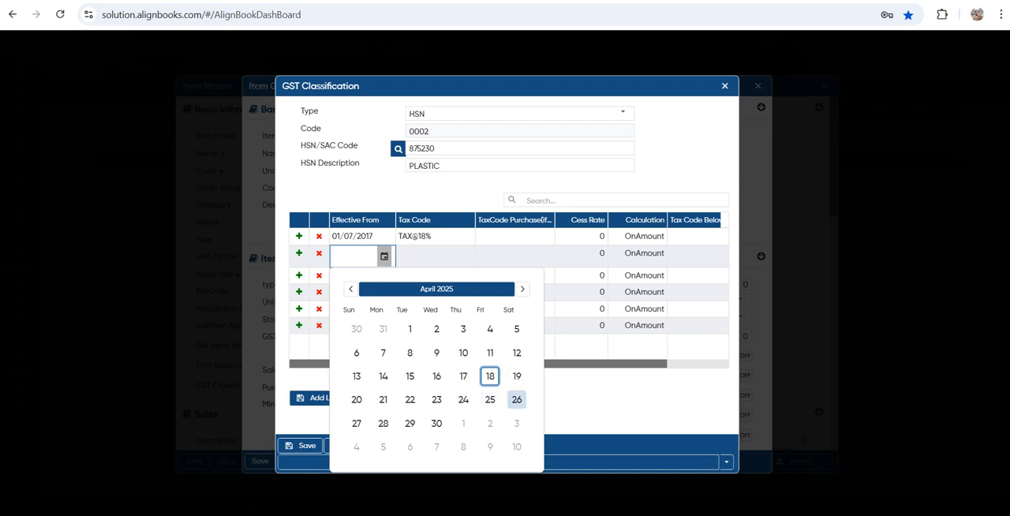
{"action": "left_click", "coordinate": [437, 423]}
{"action": "key", "text": "Tab"}
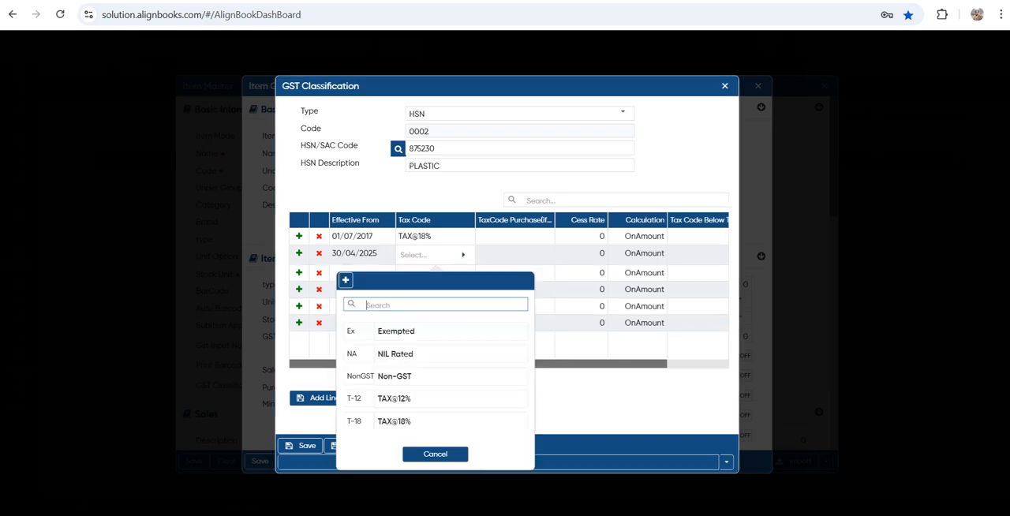
{"action": "scroll", "coordinate": [434, 421], "scroll_direction": "down", "scroll_amount": 2}
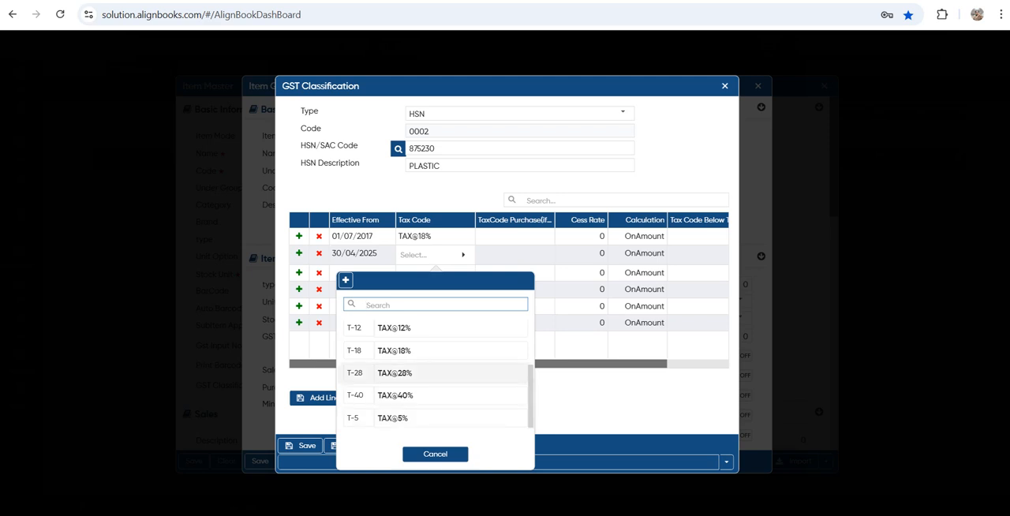
{"action": "left_click", "coordinate": [434, 373]}
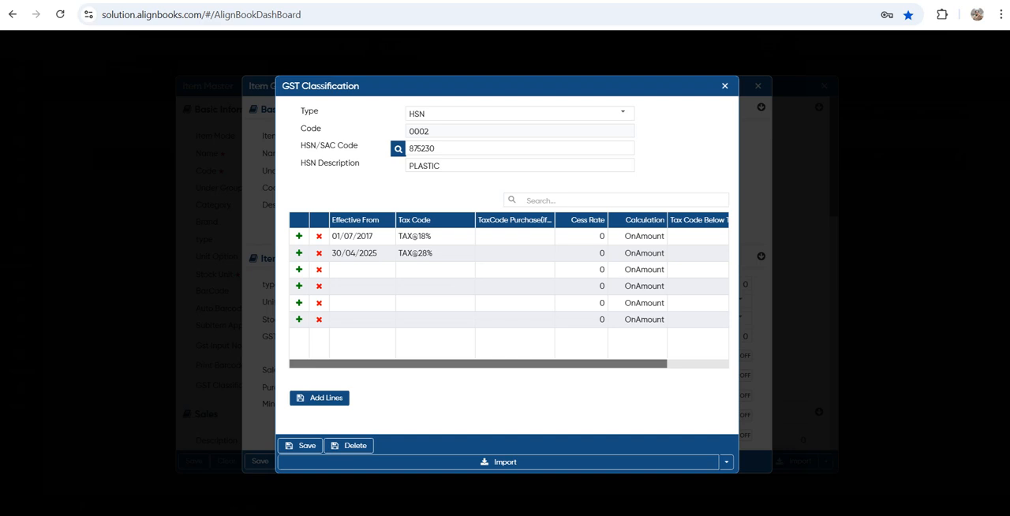
{"action": "left_click_drag", "start_coordinate": [430, 236], "coordinate": [331, 254]}
{"action": "left_click", "coordinate": [318, 254]}
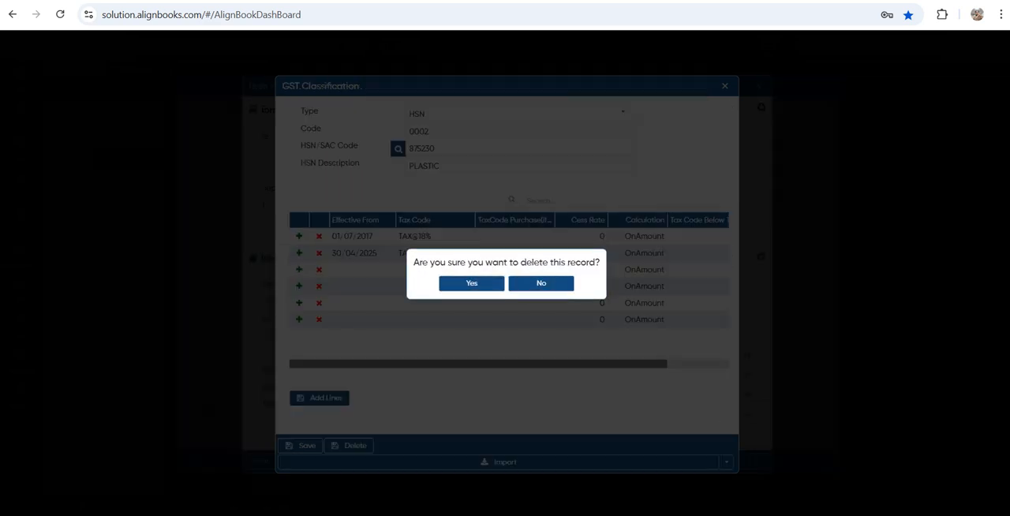
{"action": "left_click", "coordinate": [472, 283]}
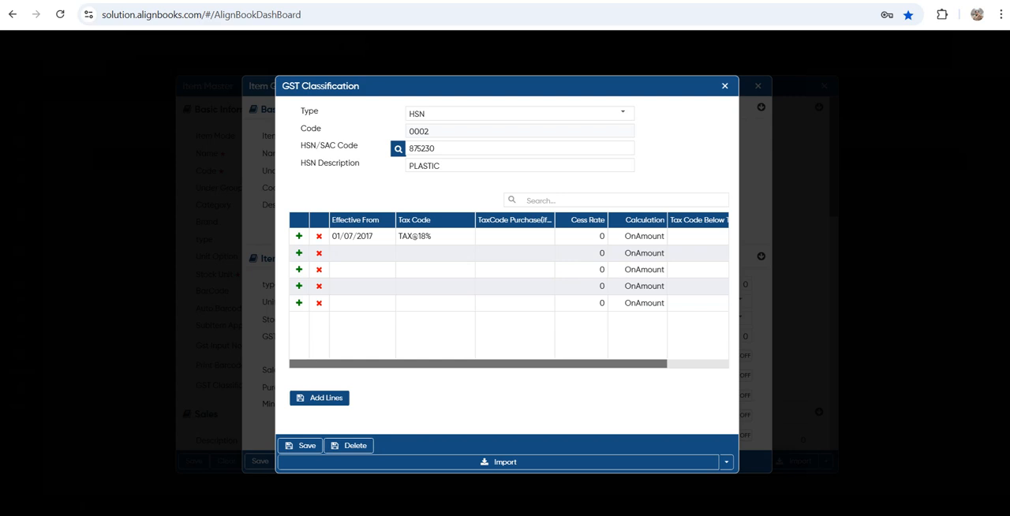
Save the GST classification into the item group and review the remaining Item Default fields from Minimum Level to the CVSS exclusion
{"action": "left_click", "coordinate": [301, 446]}
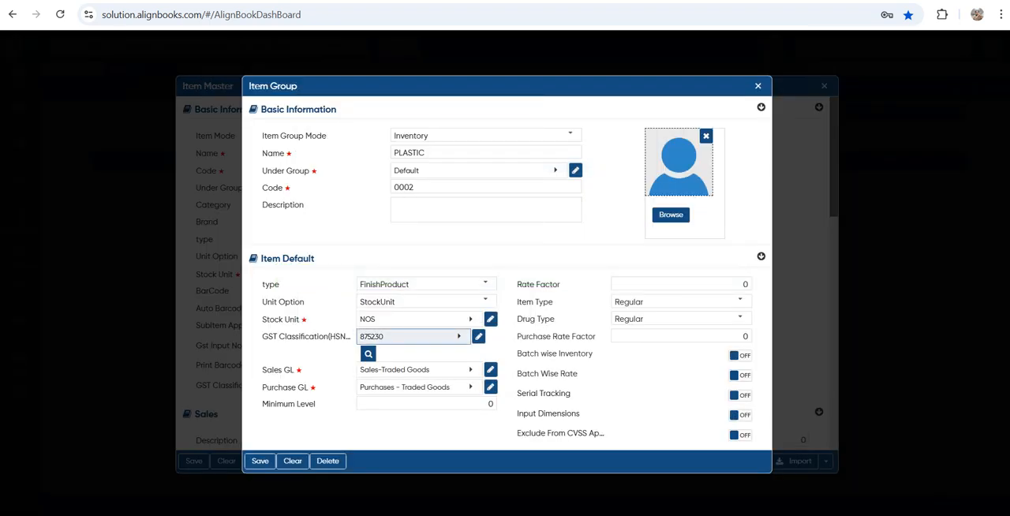
{"action": "key", "text": "Tab"}
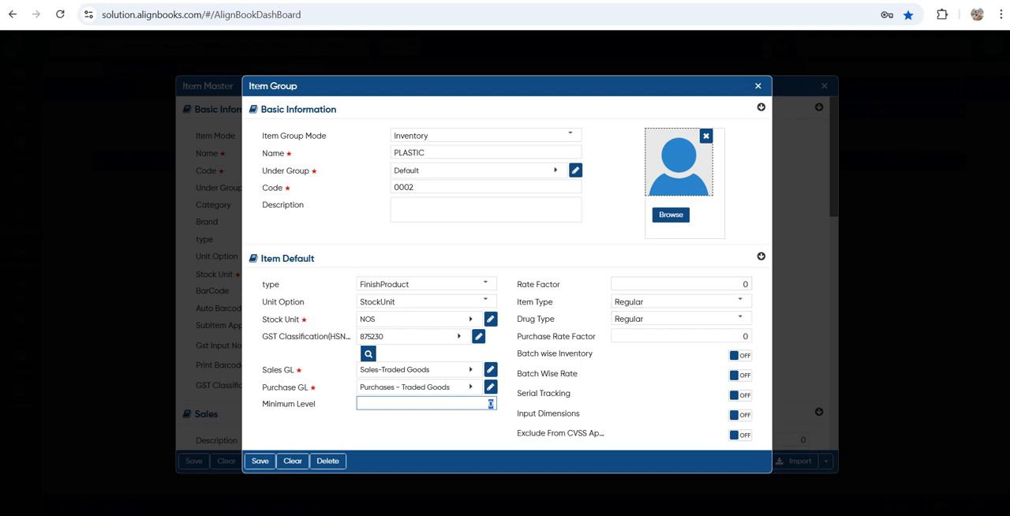
{"action": "left_click_drag", "start_coordinate": [528, 301], "coordinate": [553, 302]}
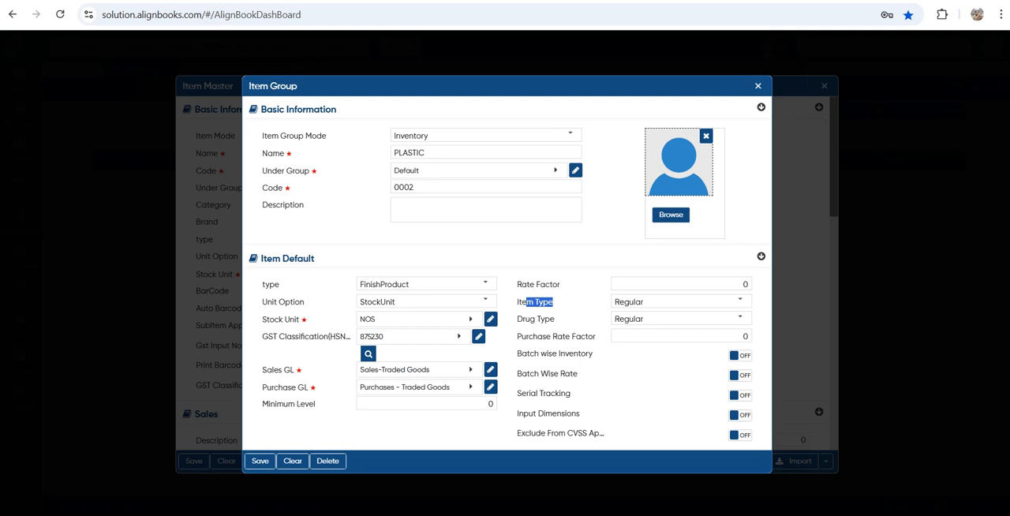
{"action": "left_click_drag", "start_coordinate": [525, 434], "coordinate": [599, 433]}
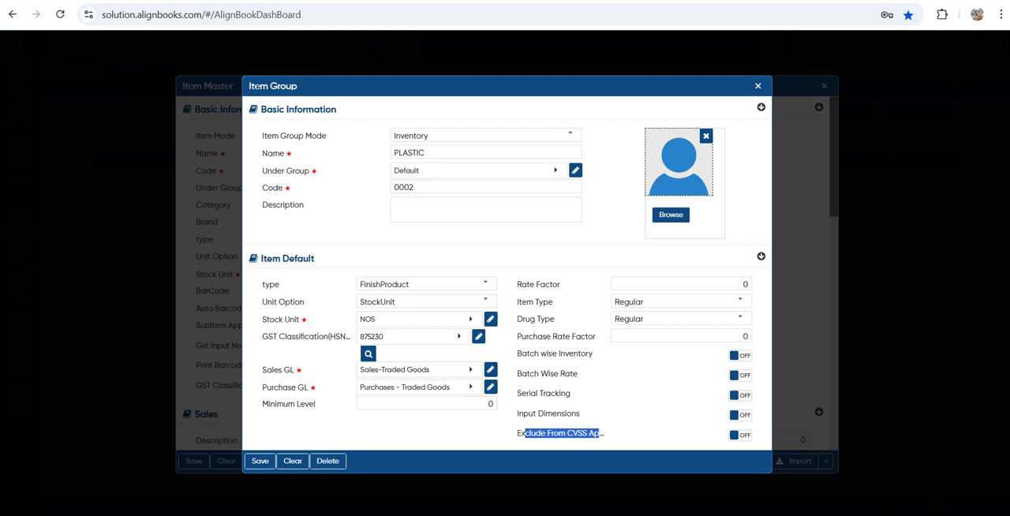
Save the PLASTIC item group and create an item category named BOTTEL for the item
{"action": "key", "text": "ctrl+s"}
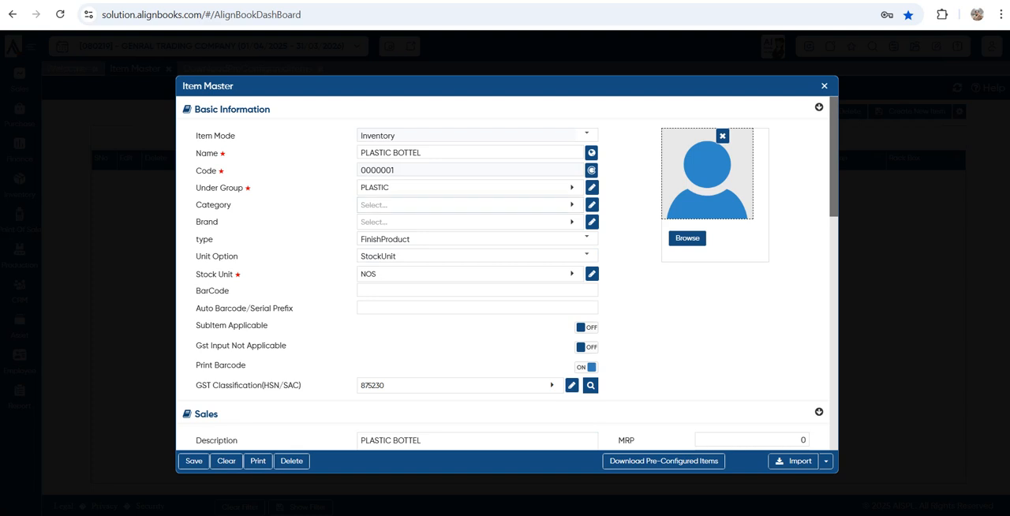
{"action": "key", "text": "Return"}
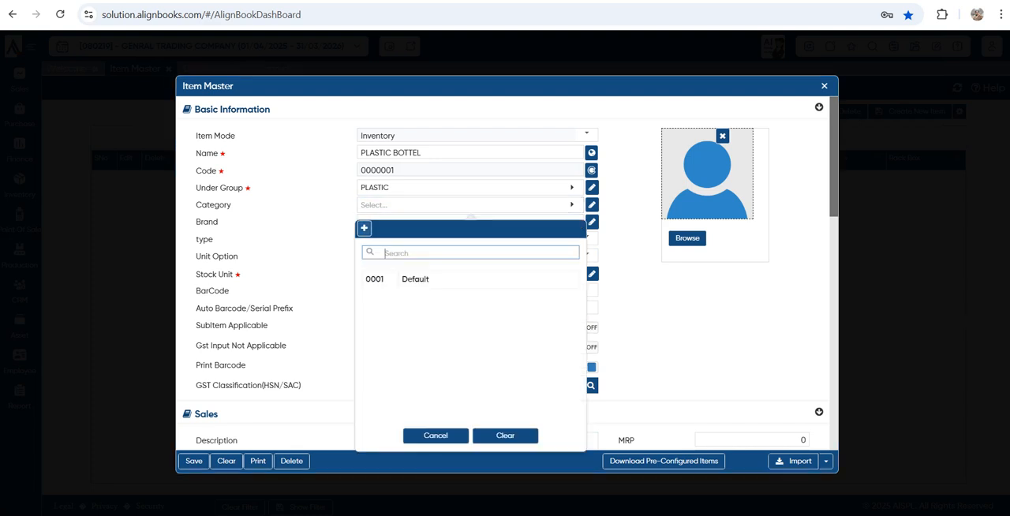
{"action": "key", "text": "alt+c"}
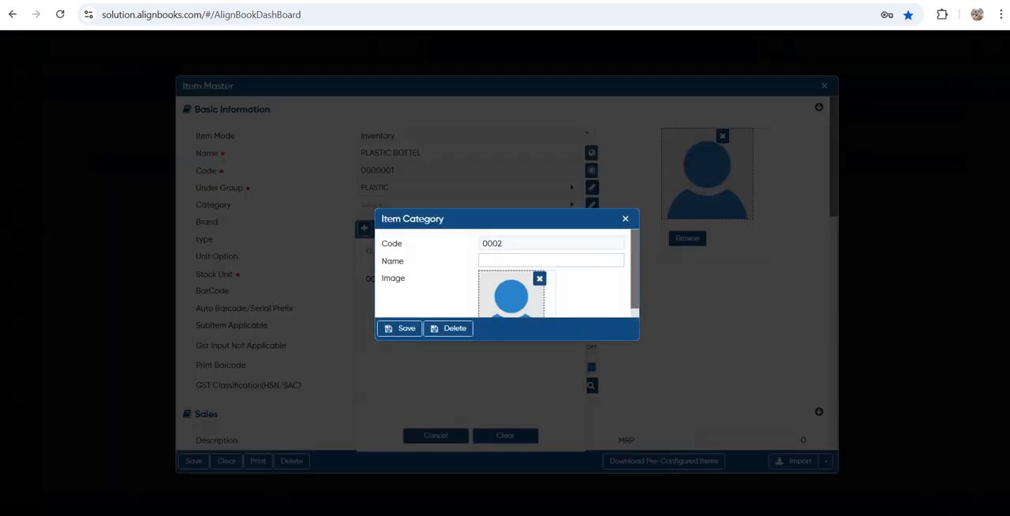
{"action": "type", "text": "B"}
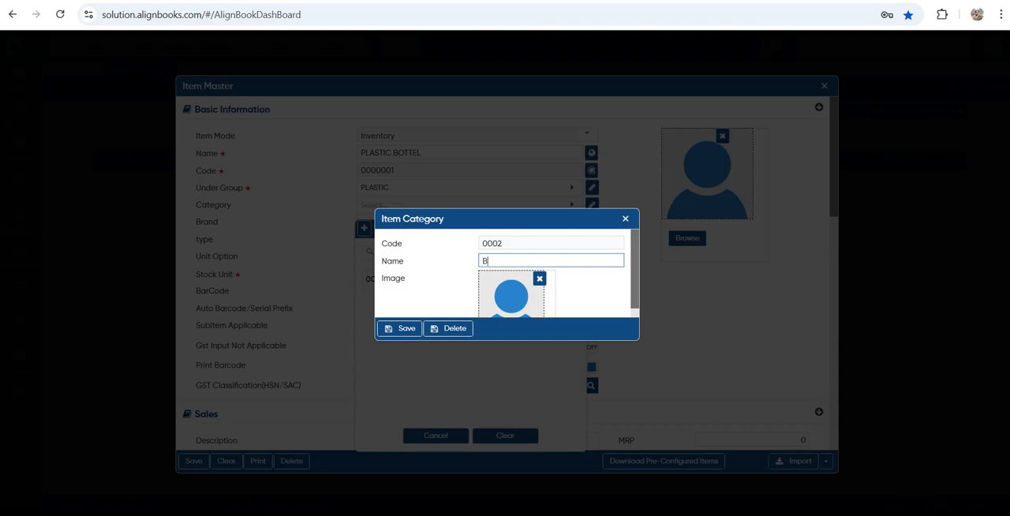
{"action": "type", "text": "OTTEL"}
{"action": "key", "text": "alt+s"}
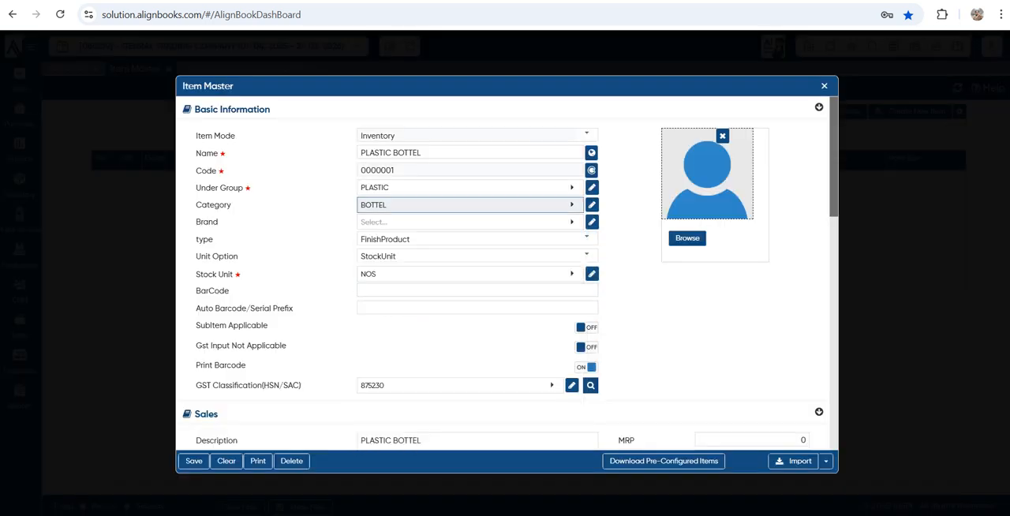
Create the brand KINLEY for the item without assigning a salesman
{"action": "left_click", "coordinate": [470, 222]}
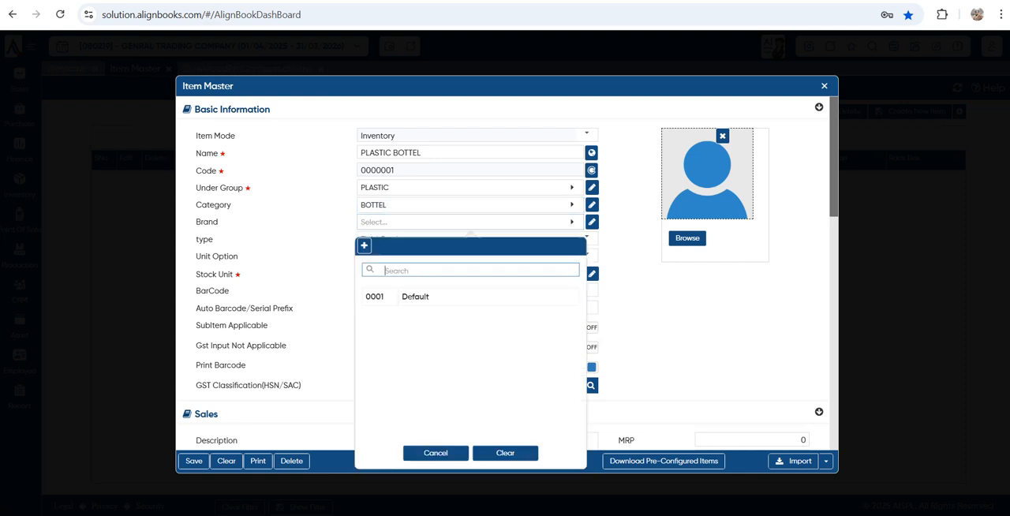
{"action": "left_click", "coordinate": [364, 245]}
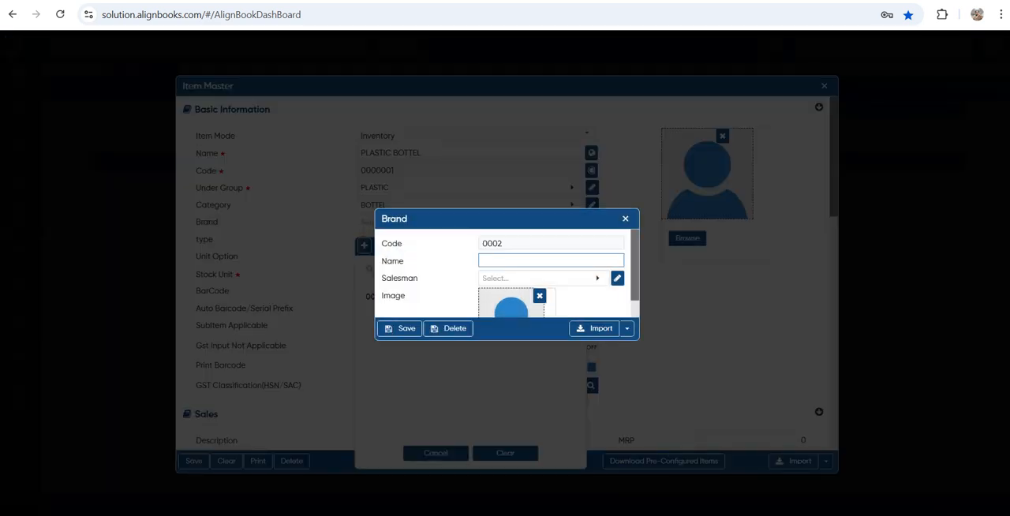
{"action": "type", "text": "KINLEY"}
{"action": "key", "text": "Tab"}
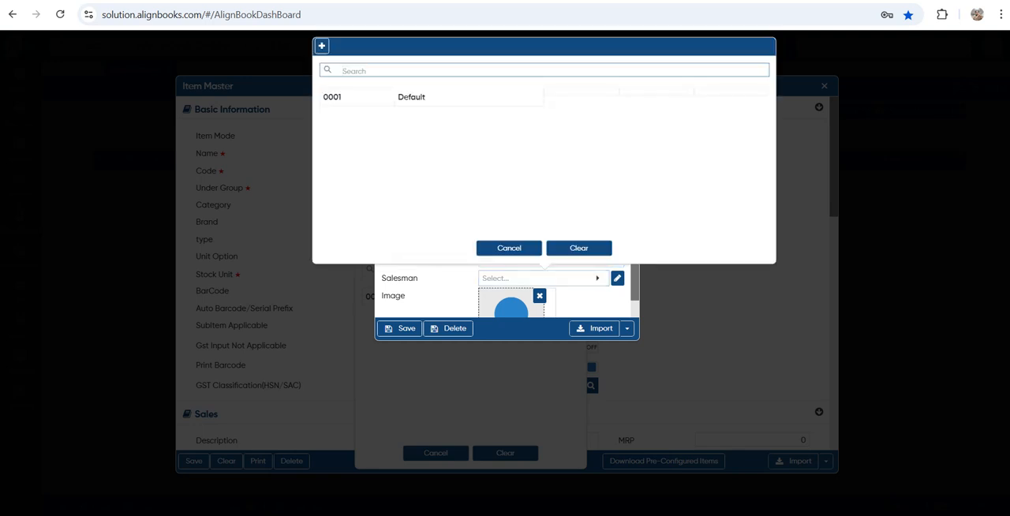
{"action": "key", "text": "Escape"}
{"action": "key", "text": "ctrl+s"}
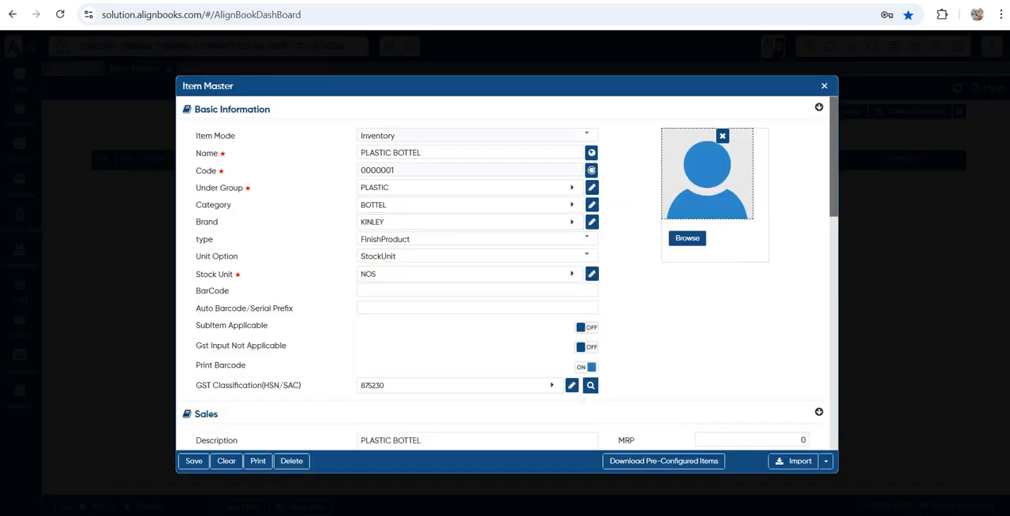
Review the item's BarCode and Auto Barcode/Serial Prefix fields and the Sales rate fields from MRP to BrandDis
{"action": "left_click", "coordinate": [477, 291]}
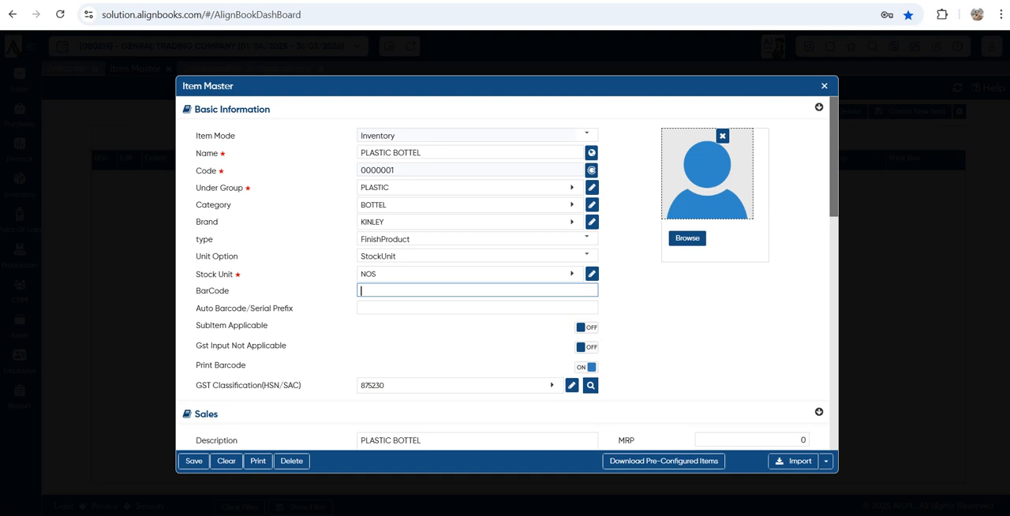
{"action": "left_click", "coordinate": [477, 308]}
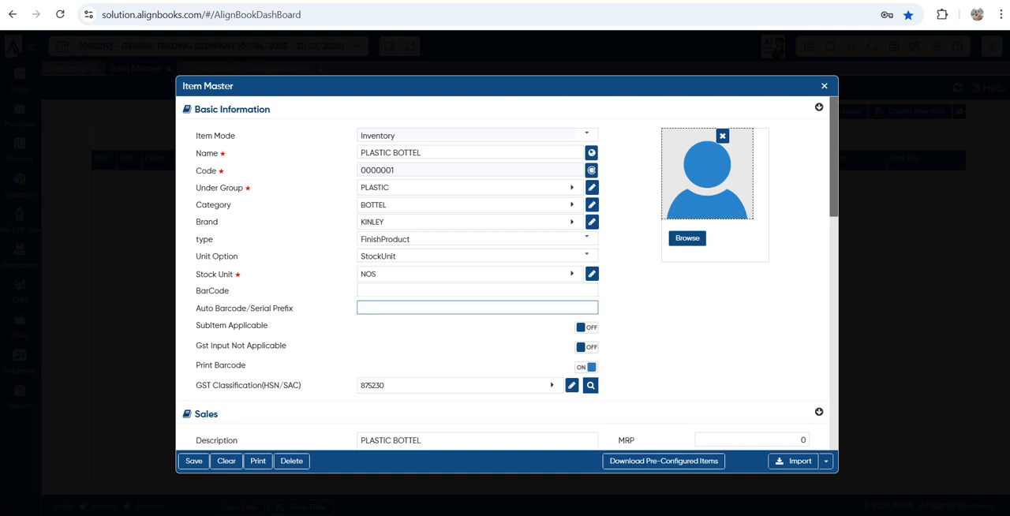
{"action": "left_click", "coordinate": [477, 291]}
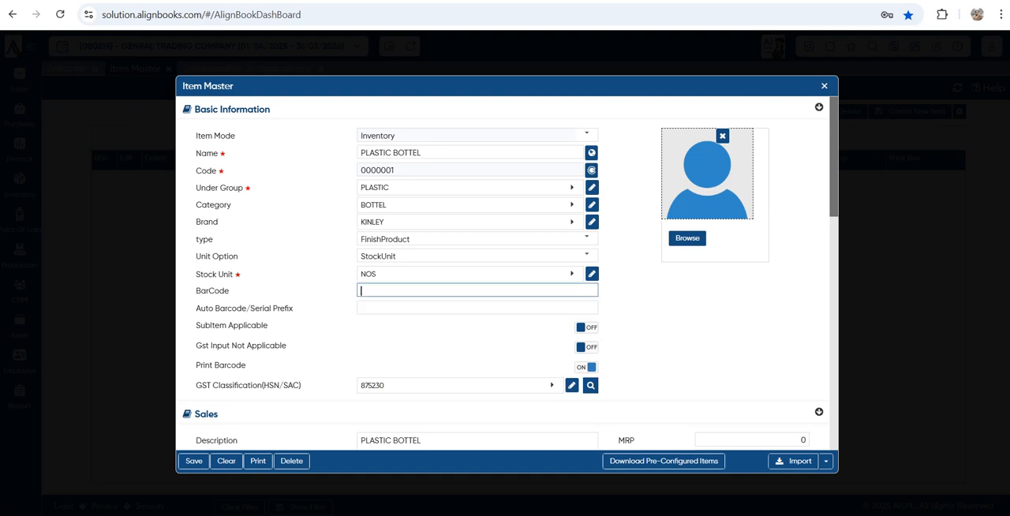
{"action": "scroll", "coordinate": [477, 291], "scroll_direction": "down", "scroll_amount": 3}
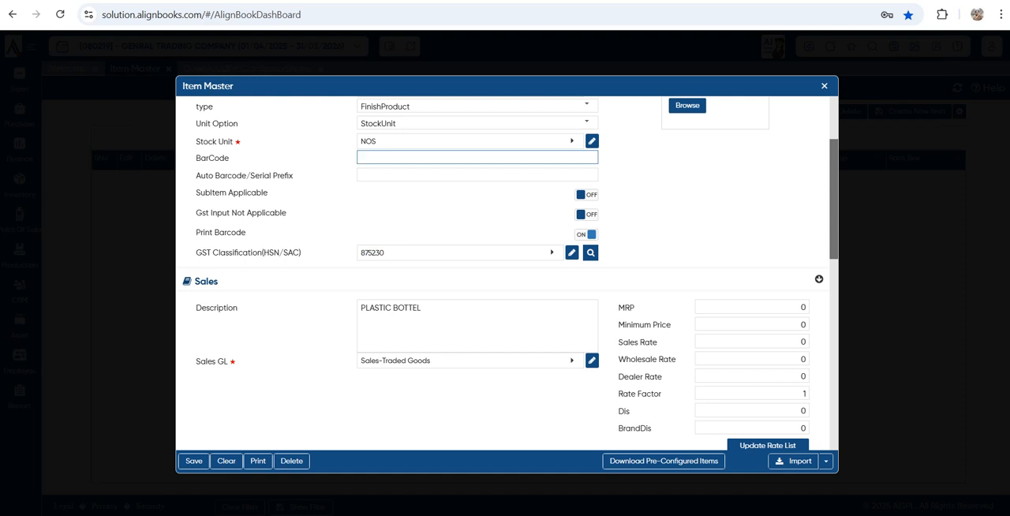
{"action": "scroll", "coordinate": [749, 275], "scroll_direction": "down", "scroll_amount": 2}
{"action": "scroll", "coordinate": [750, 274], "scroll_direction": "down", "scroll_amount": 1}
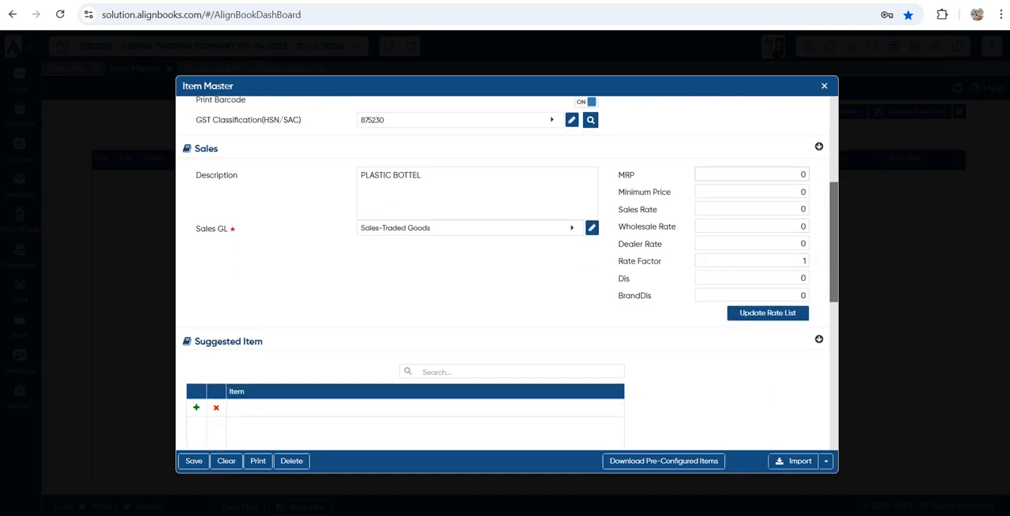
{"action": "double_click", "coordinate": [752, 174]}
{"action": "key", "text": "Tab"}
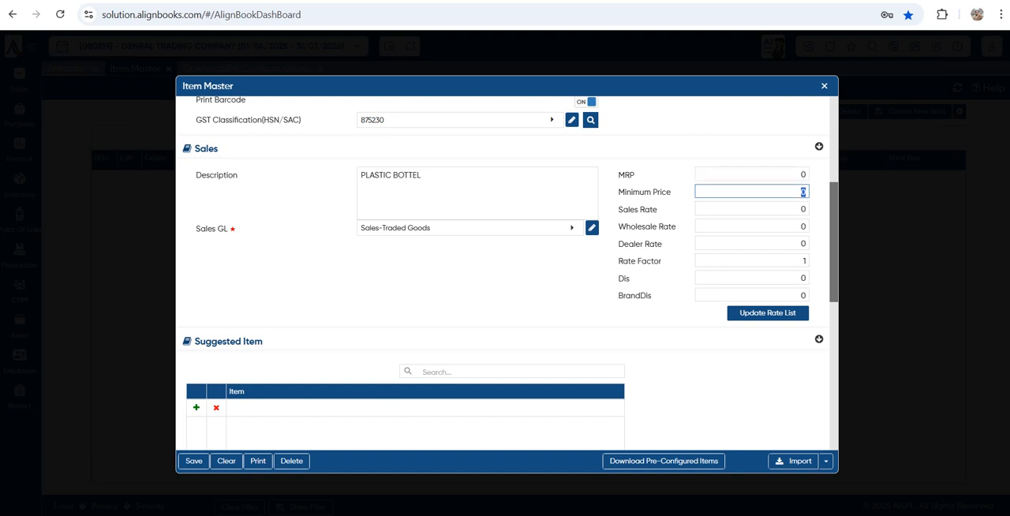
{"action": "key", "text": "Tab"}
{"action": "key", "text": "Tab"}
{"action": "key", "text": "Tab"}
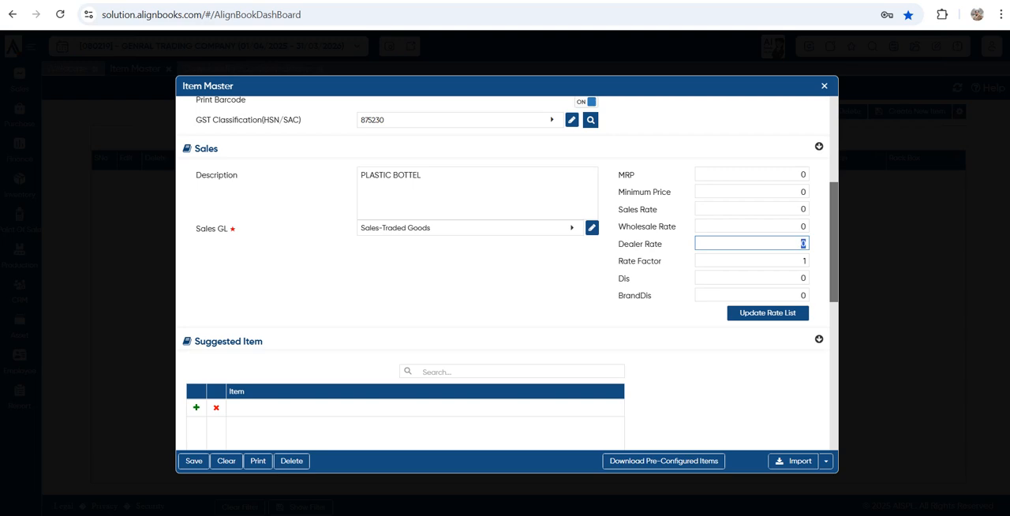
{"action": "key", "text": "Tab"}
{"action": "key", "text": "Tab"}
{"action": "key", "text": "Tab"}
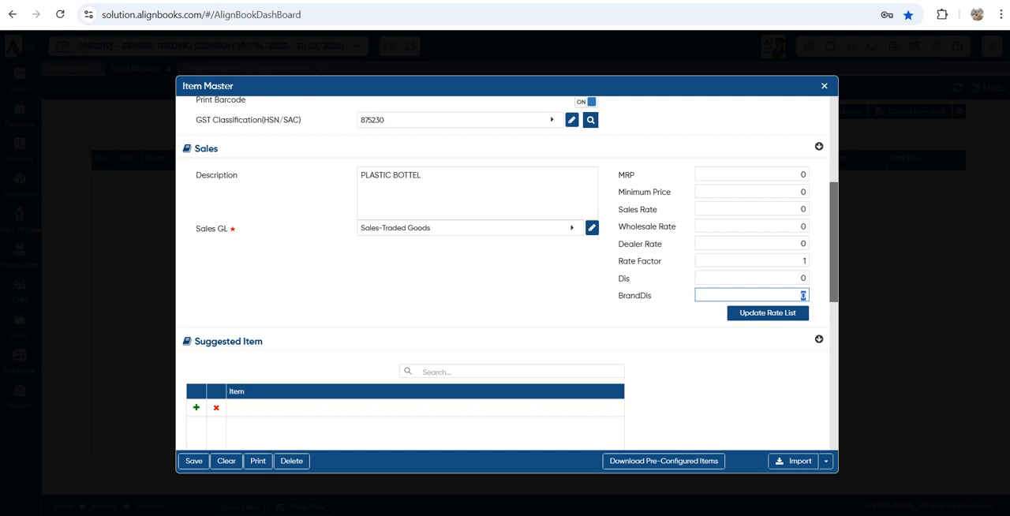
Set the item's MRP to 1000, Minimum Price to 700 and Sales Rate to 850
{"action": "left_click", "coordinate": [752, 174]}
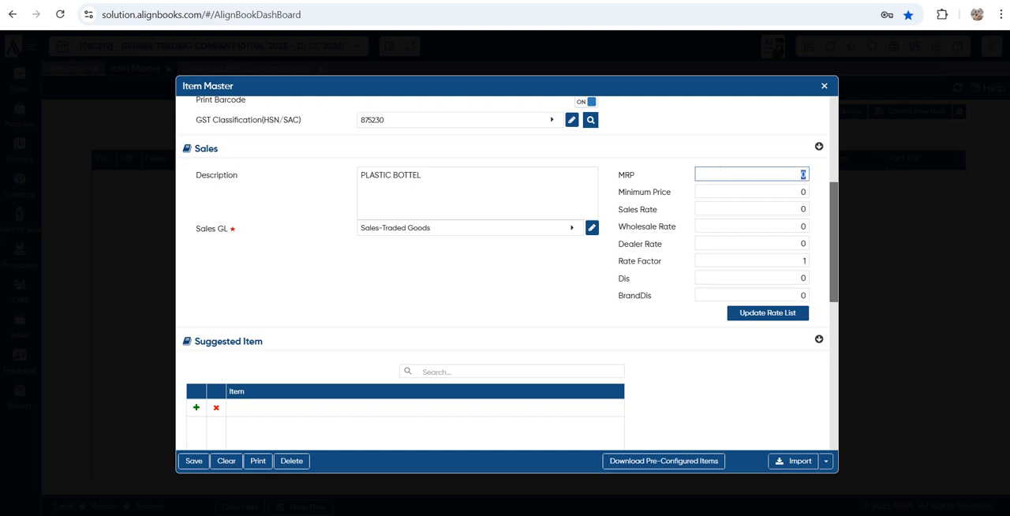
{"action": "type", "text": "1000"}
{"action": "key", "text": "Tab"}
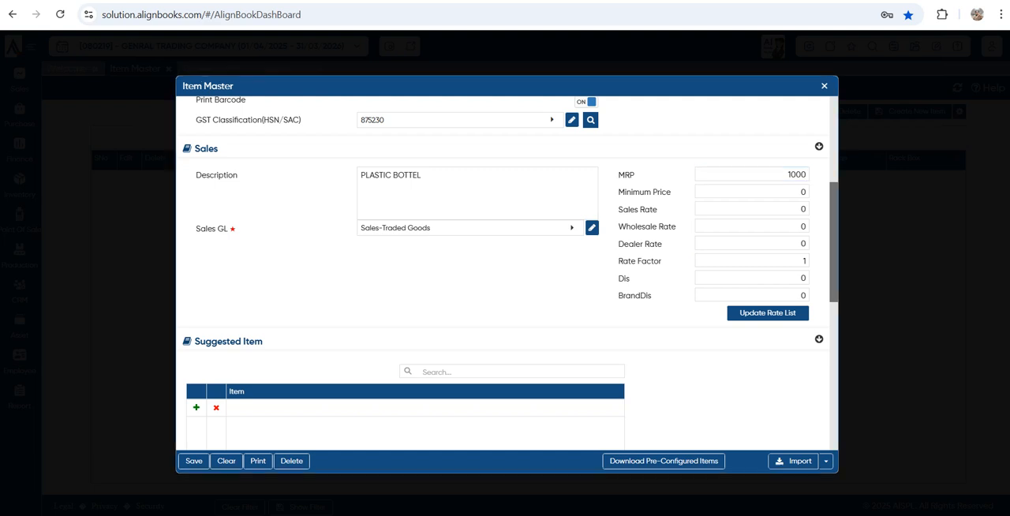
{"action": "type", "text": "700"}
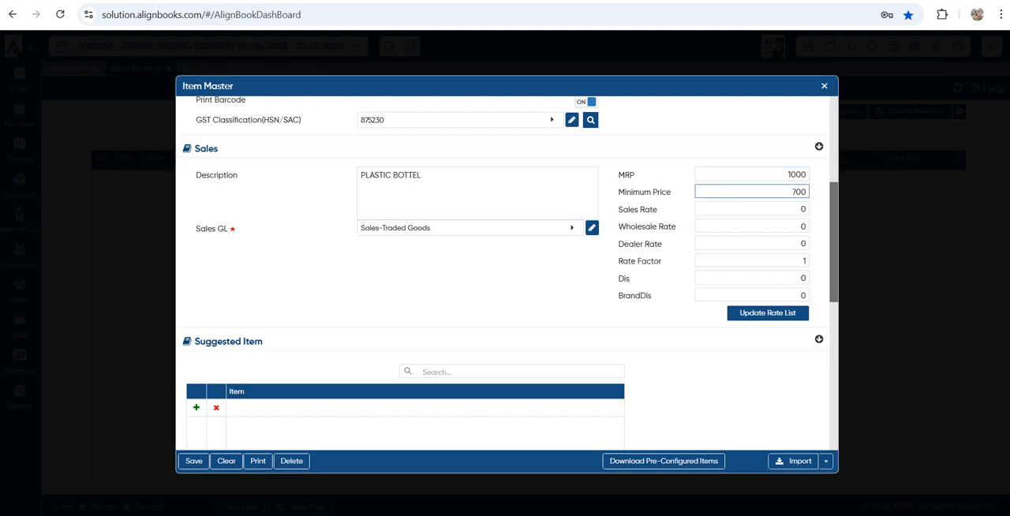
{"action": "key", "text": "Tab"}
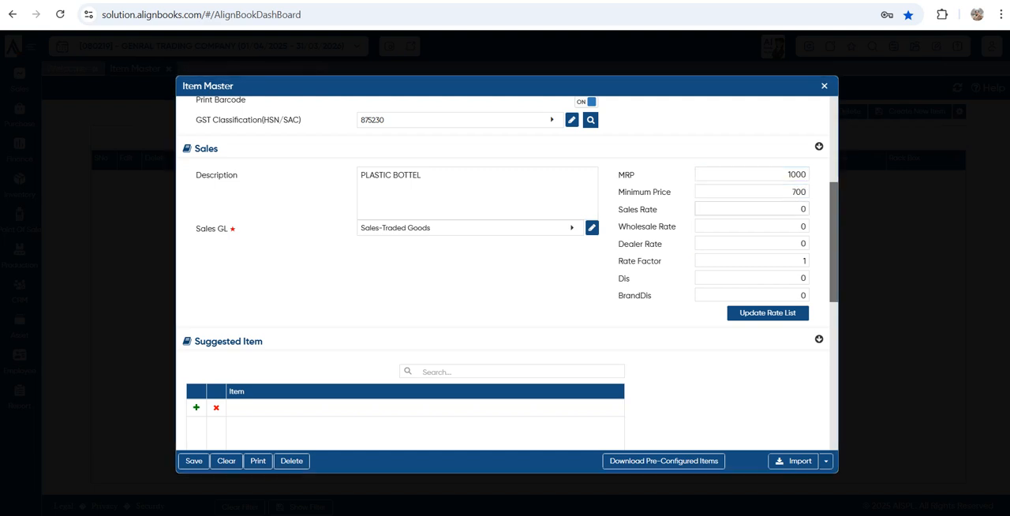
{"action": "type", "text": "850"}
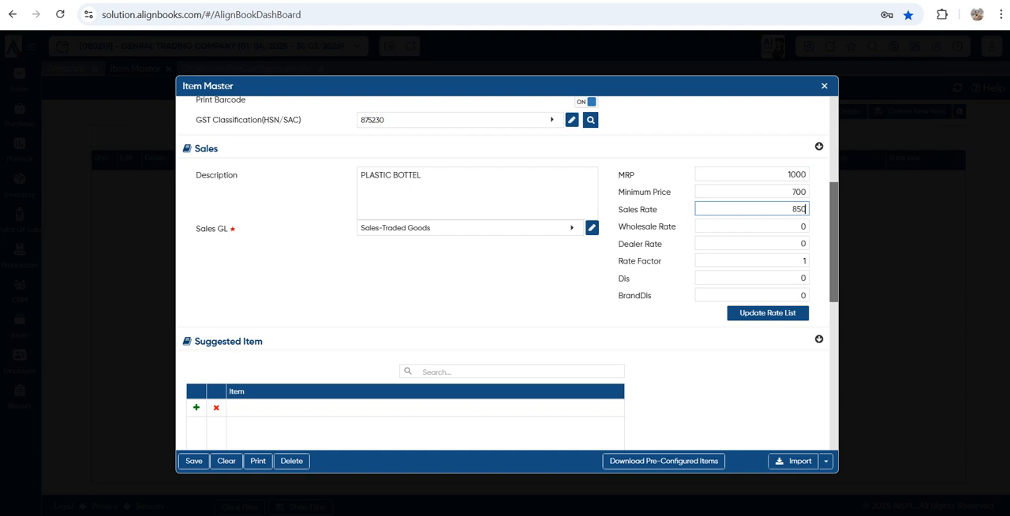
{"action": "key", "text": "Tab"}
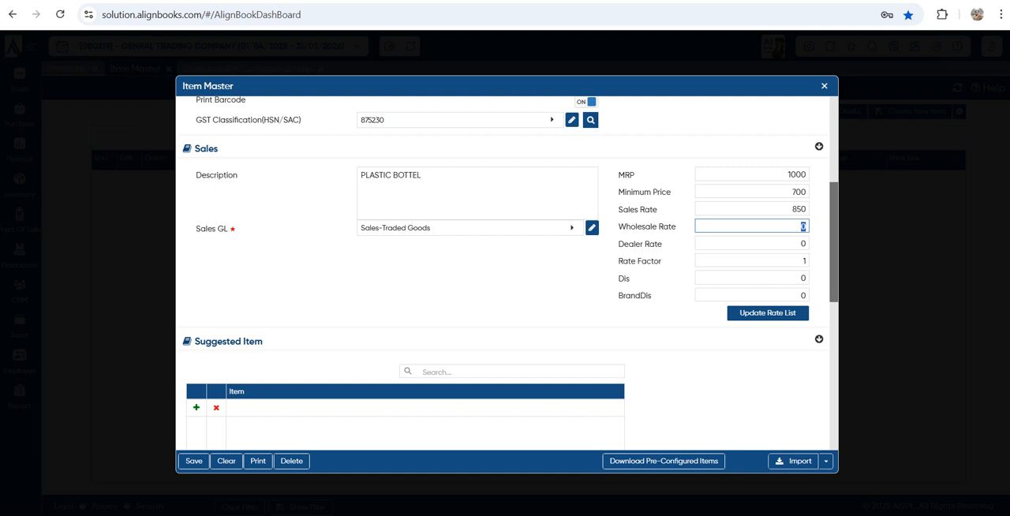
Set the Wholesale Rate to 790 and the Dealer Rate to 750, leaving both discount fields at their defaults
{"action": "type", "text": "790"}
{"action": "key", "text": "Tab"}
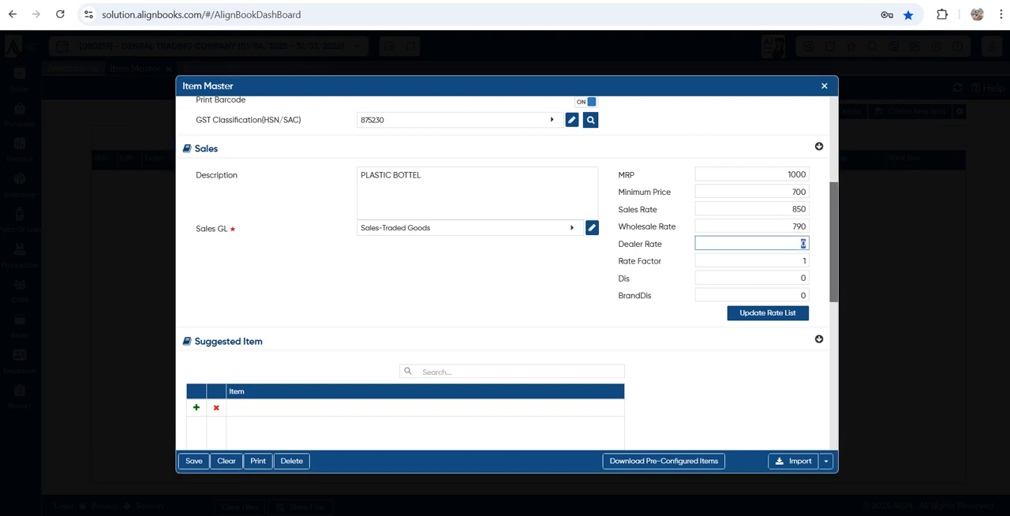
{"action": "type", "text": "750"}
{"action": "key", "text": "Tab"}
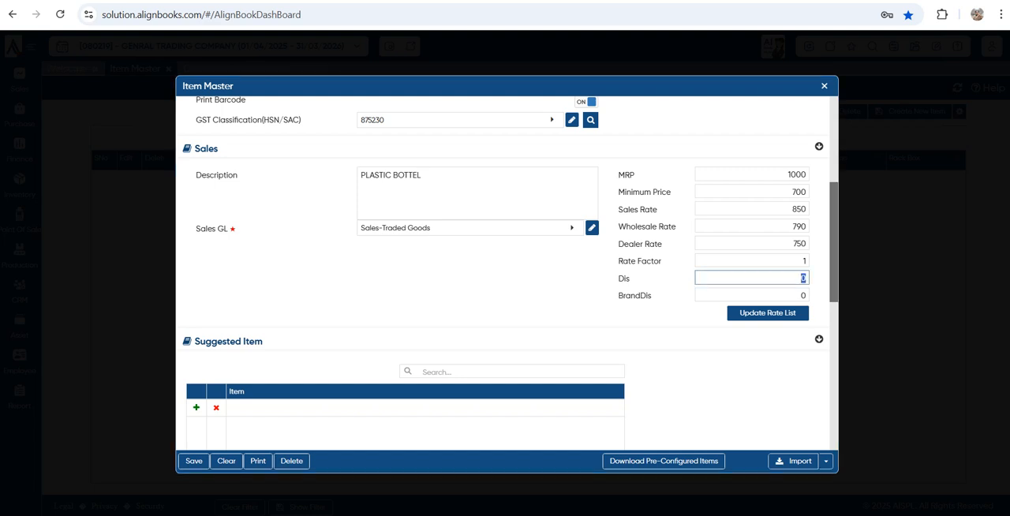
{"action": "key", "text": "Tab"}
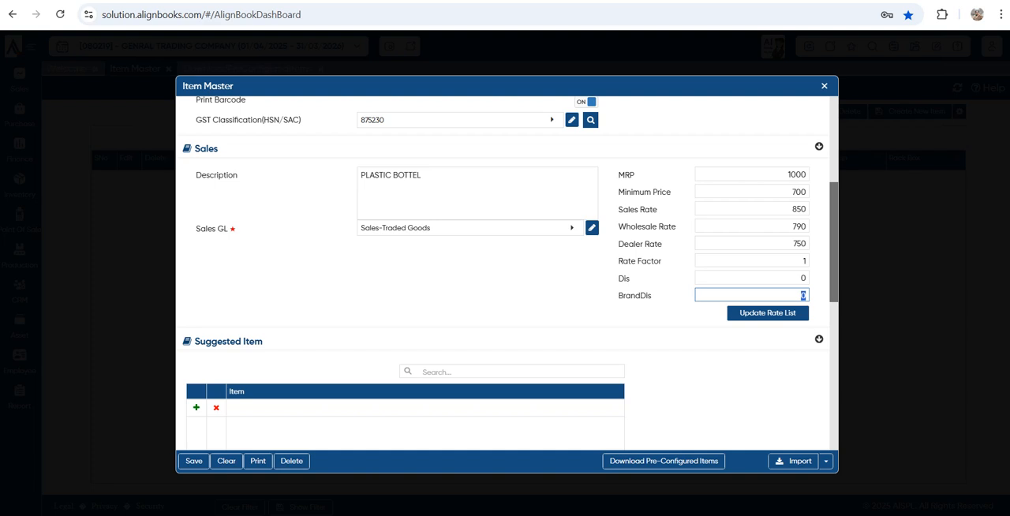
Examine the item choices offered in the Suggested Item section and close the list without choosing one
{"action": "scroll", "coordinate": [505, 272], "scroll_direction": "down", "scroll_amount": 1}
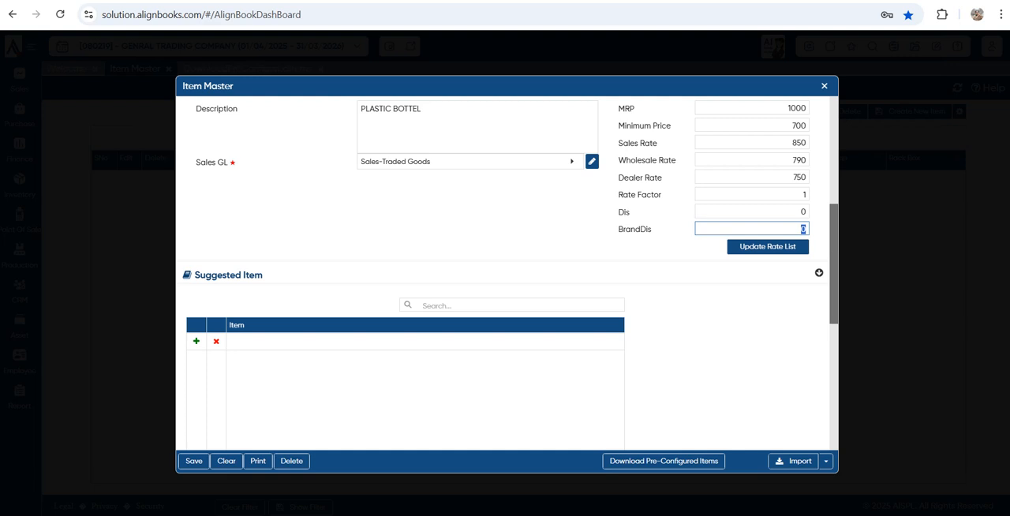
{"action": "left_click_drag", "start_coordinate": [199, 275], "coordinate": [263, 275]}
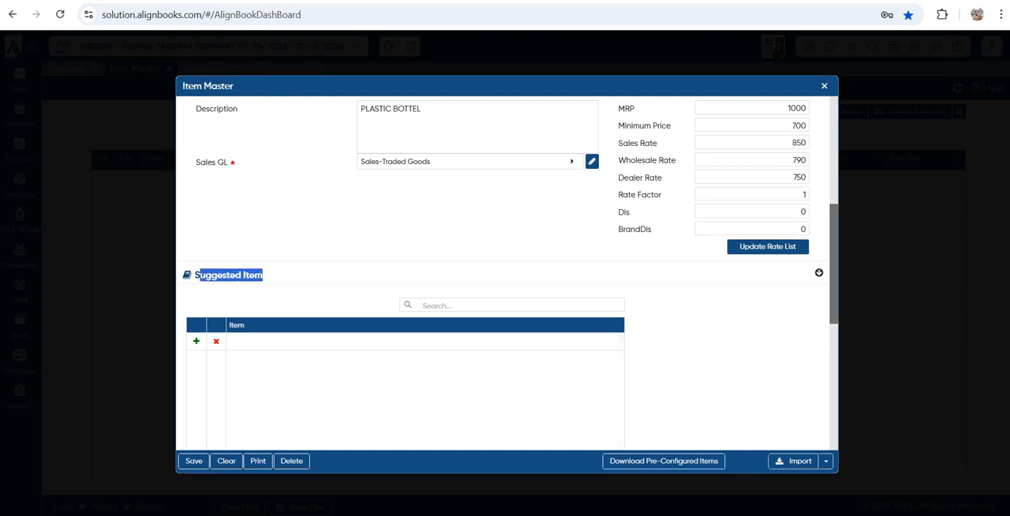
{"action": "left_click", "coordinate": [424, 342]}
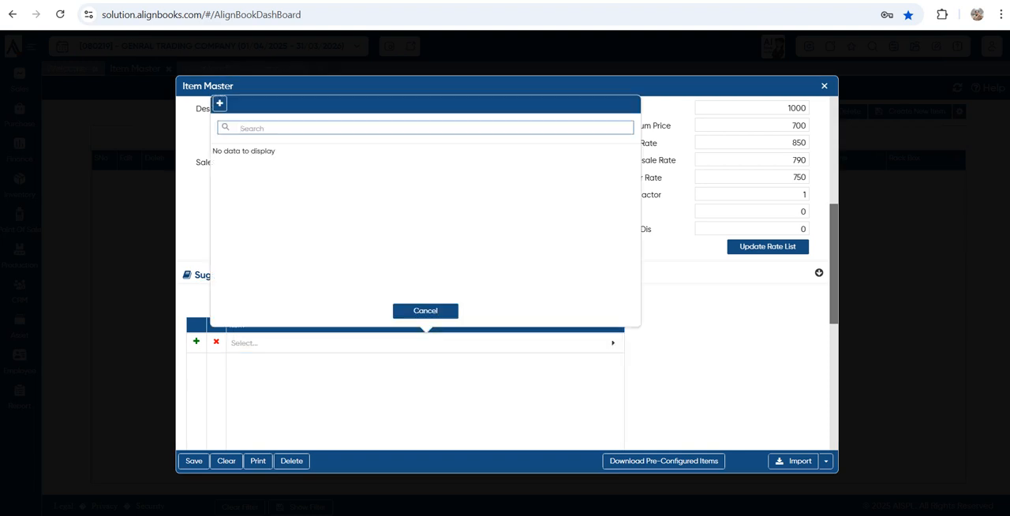
{"action": "left_click", "coordinate": [426, 310]}
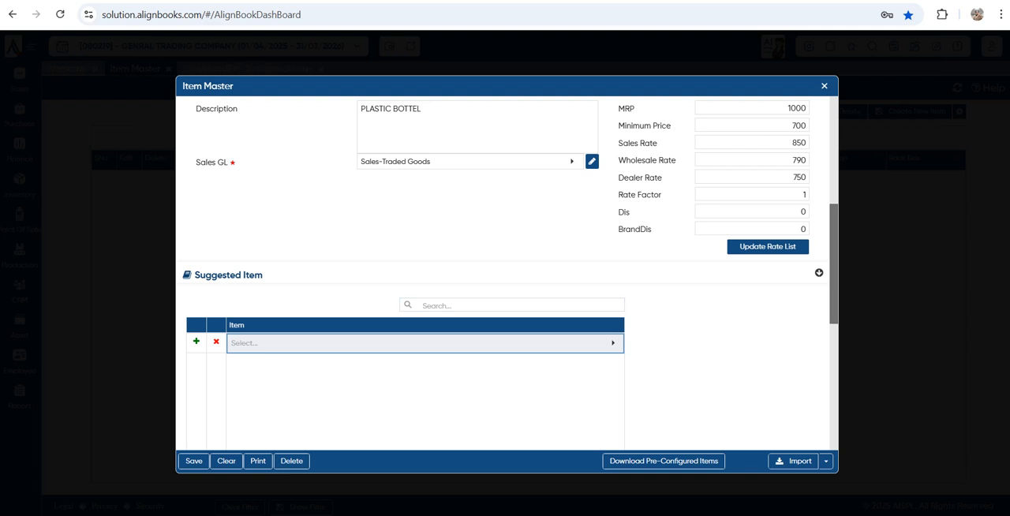
Review the Purchase section's Purchase Rate, Dis and DisAmt fields
{"action": "scroll", "coordinate": [505, 268], "scroll_direction": "down", "scroll_amount": 6}
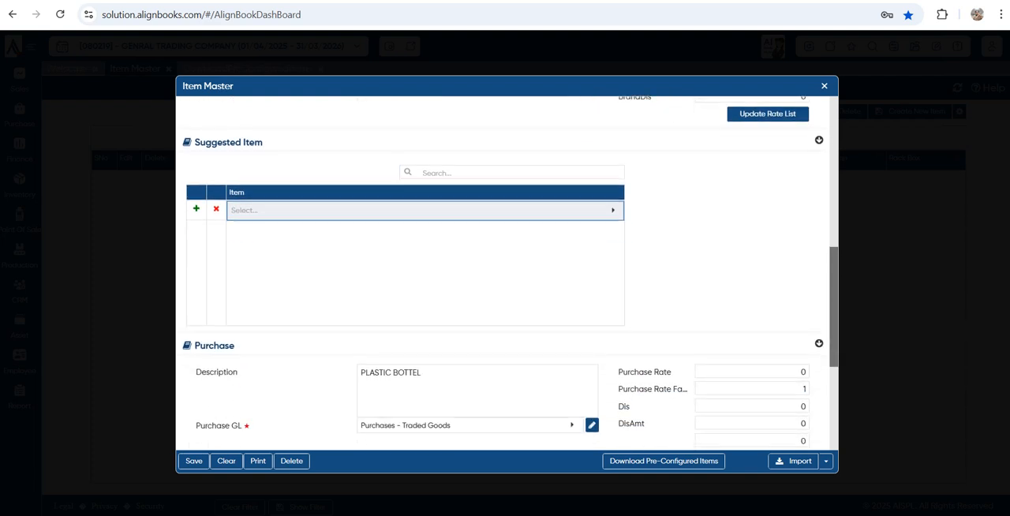
{"action": "scroll", "coordinate": [506, 316], "scroll_direction": "down", "scroll_amount": 1}
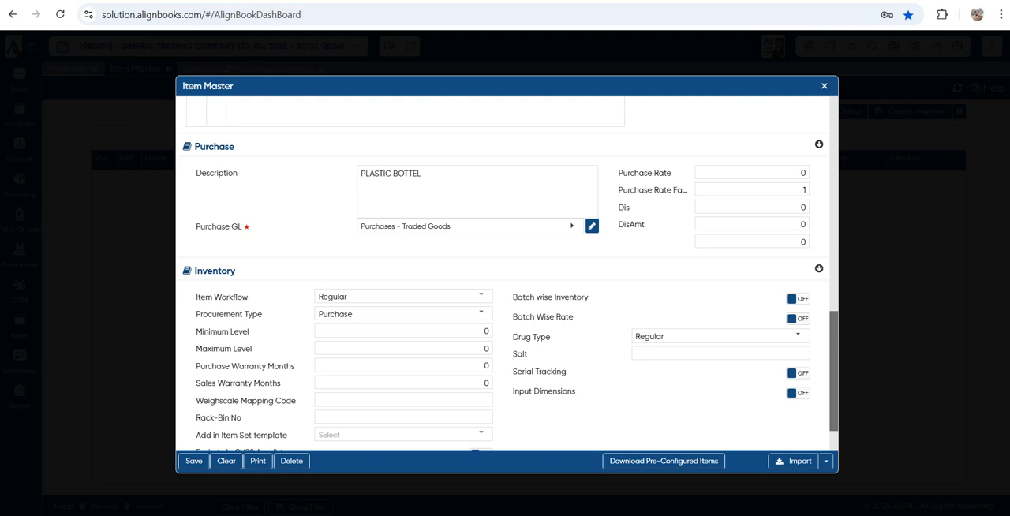
{"action": "double_click", "coordinate": [804, 173]}
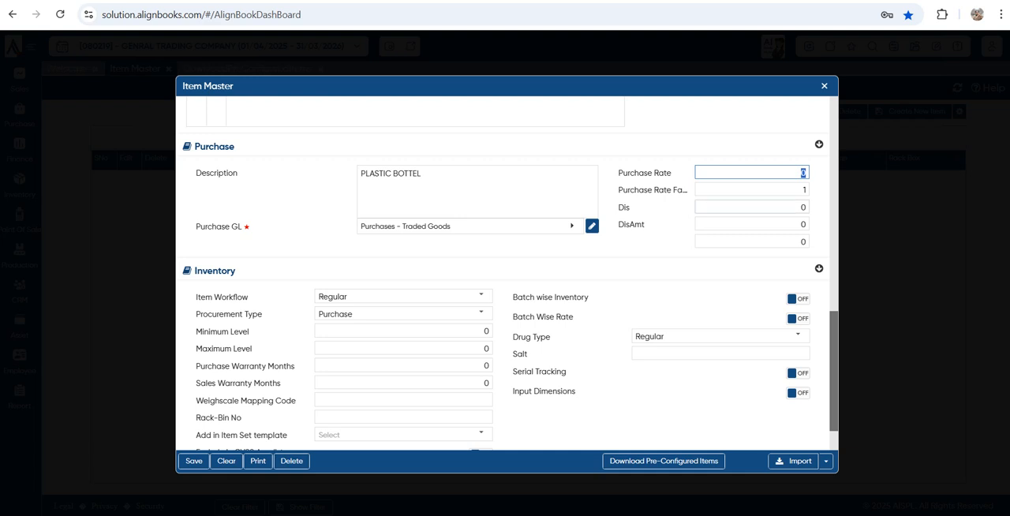
{"action": "double_click", "coordinate": [803, 206]}
{"action": "left_click", "coordinate": [799, 224]}
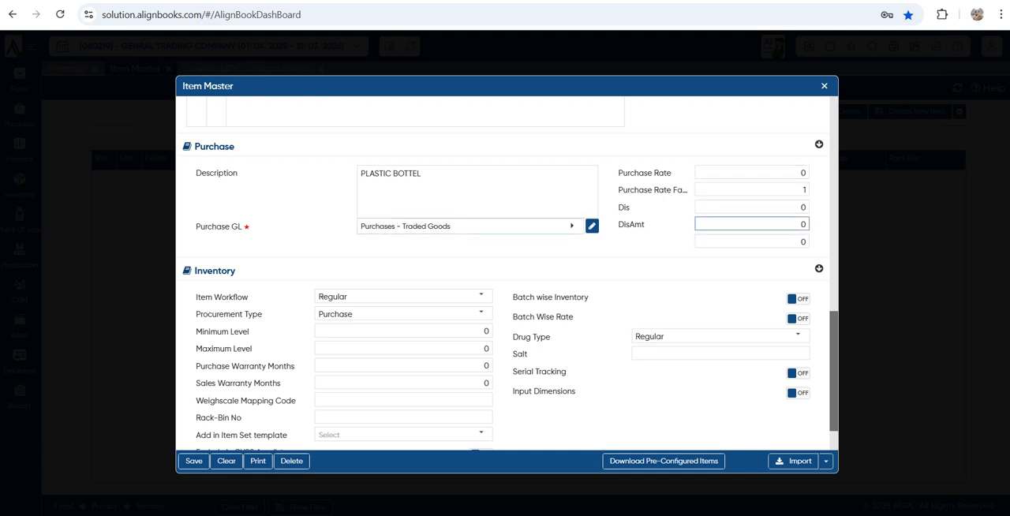
{"action": "left_click", "coordinate": [656, 243]}
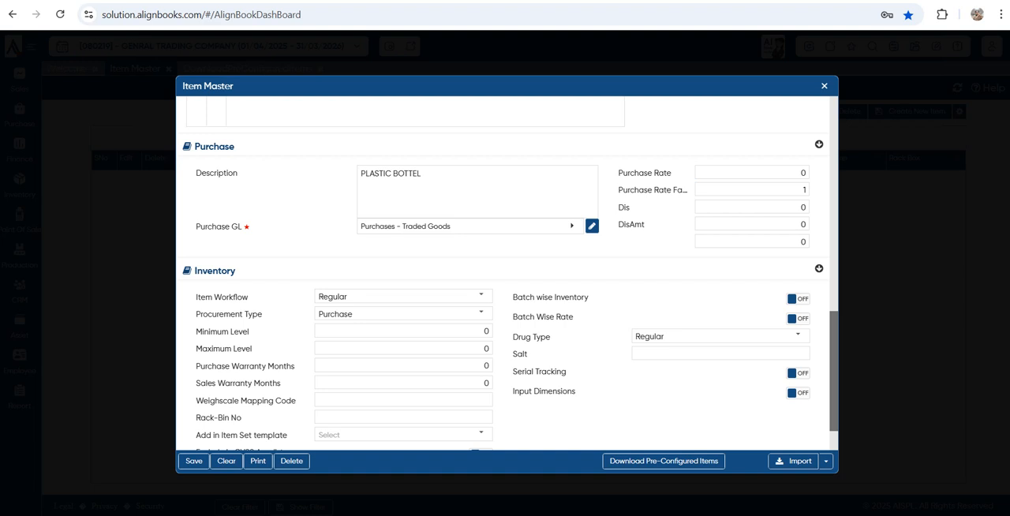
Examine the Item Workflow options in the Inventory section and close the list, keeping Regular
{"action": "scroll", "coordinate": [797, 231], "scroll_direction": "down", "scroll_amount": 2}
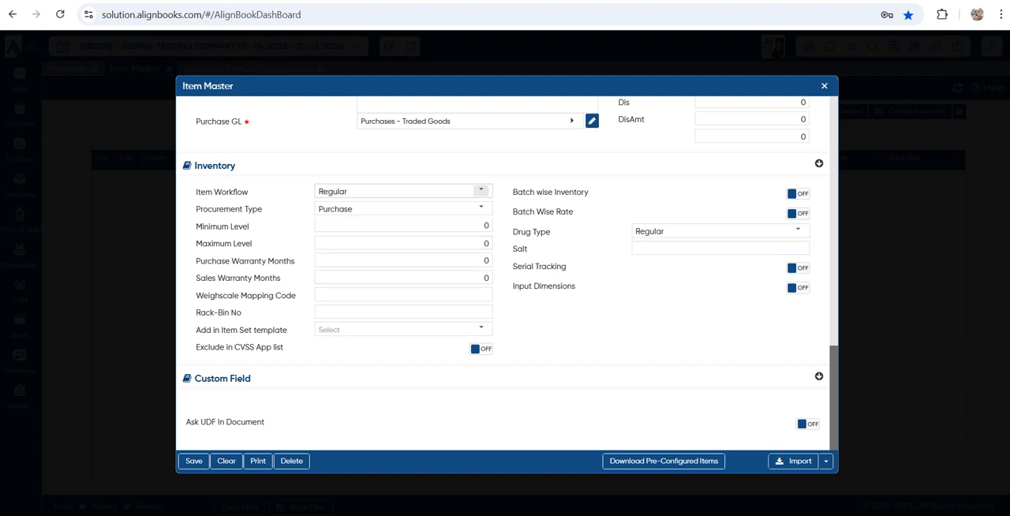
{"action": "left_click", "coordinate": [481, 191]}
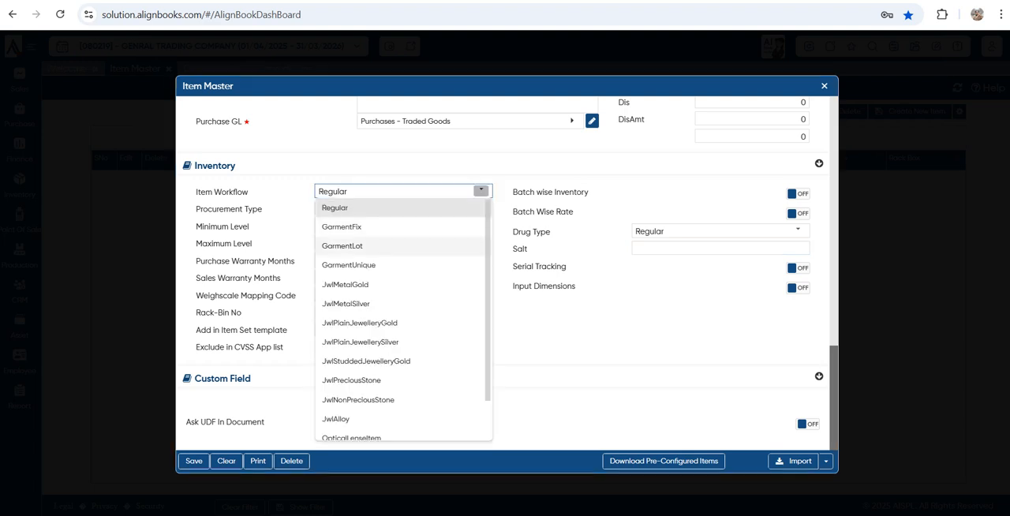
{"action": "scroll", "coordinate": [363, 347], "scroll_direction": "down", "scroll_amount": 1}
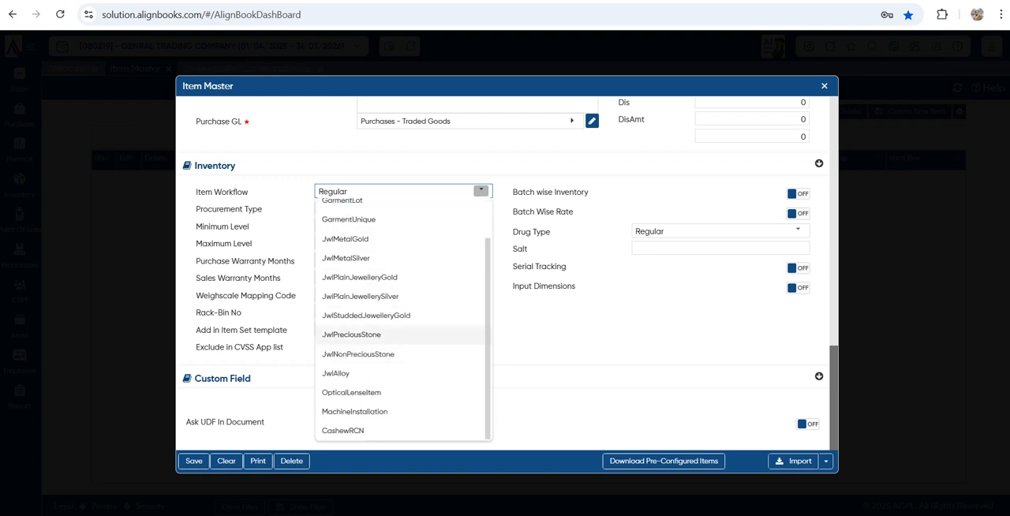
{"action": "left_click", "coordinate": [537, 322]}
Review the Inventory section's stock level, warranty months, Weighscale Mapping Code and Rack-Bin No fields without entering values
{"action": "key", "text": "Tab"}
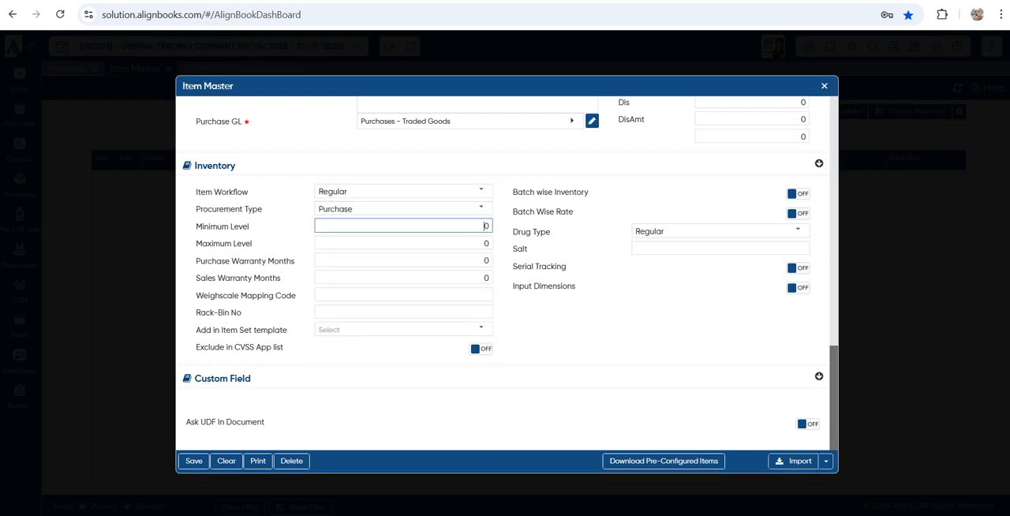
{"action": "key", "text": "Tab"}
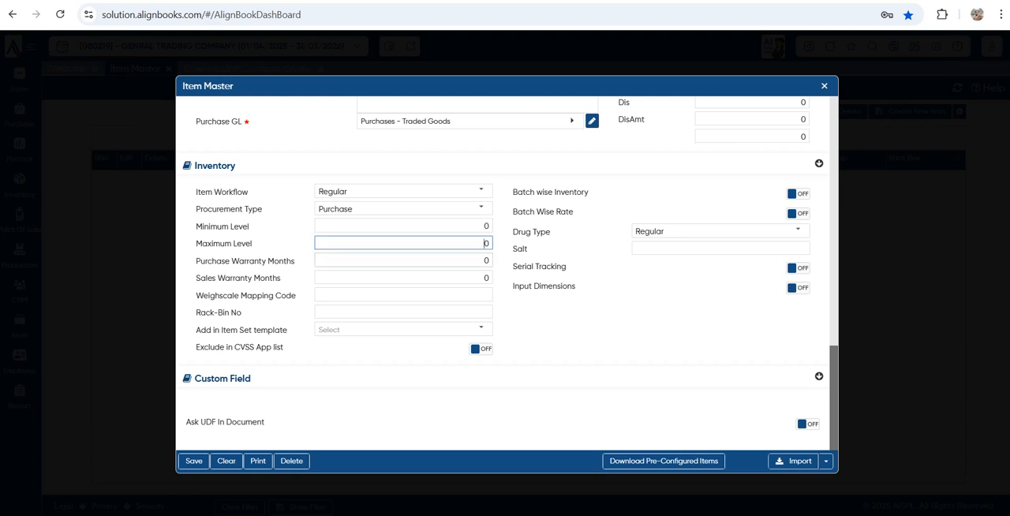
{"action": "key", "text": "Tab"}
{"action": "key", "text": "Tab"}
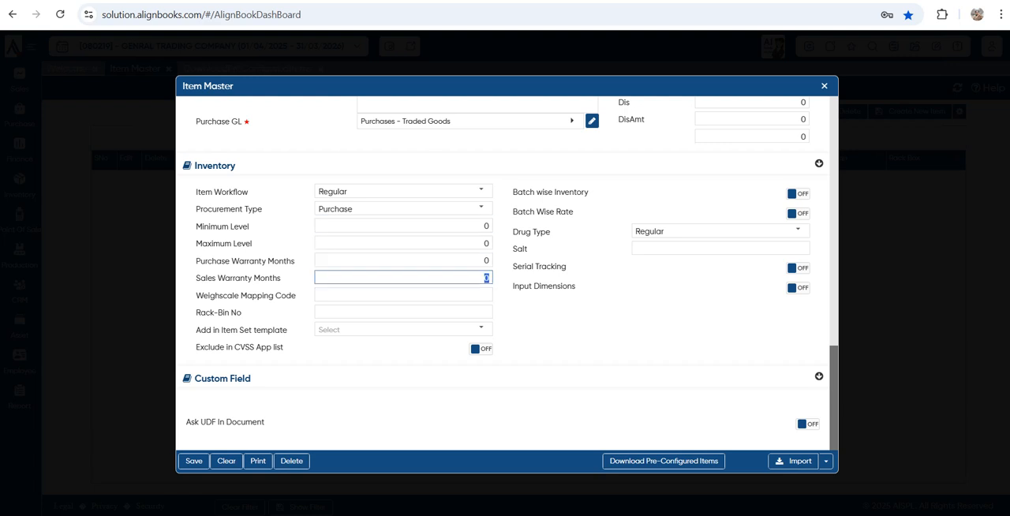
{"action": "key", "text": "Tab"}
{"action": "key", "text": "Tab"}
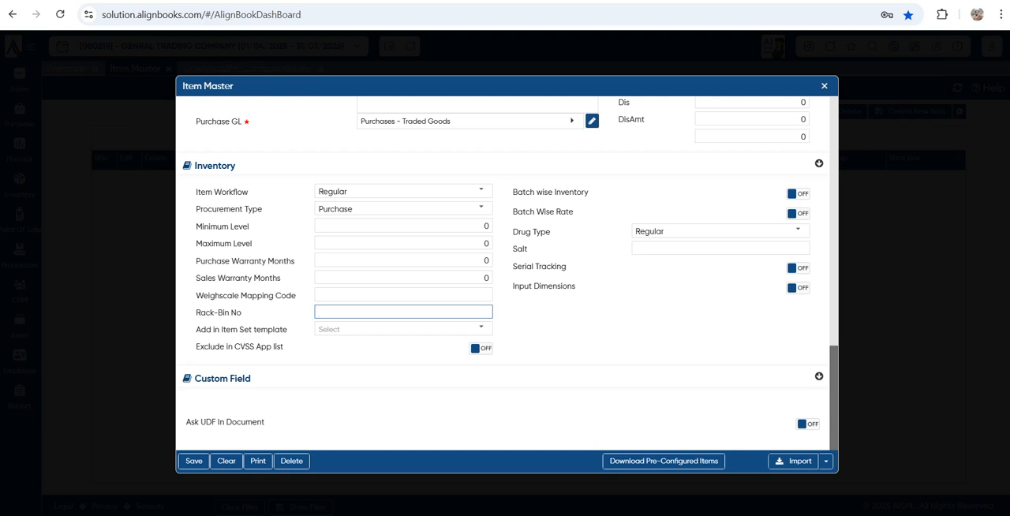
Save the PLASTIC BOTTEL item and close the item form to return to the item list
{"action": "scroll", "coordinate": [505, 275], "scroll_direction": "up", "scroll_amount": 15}
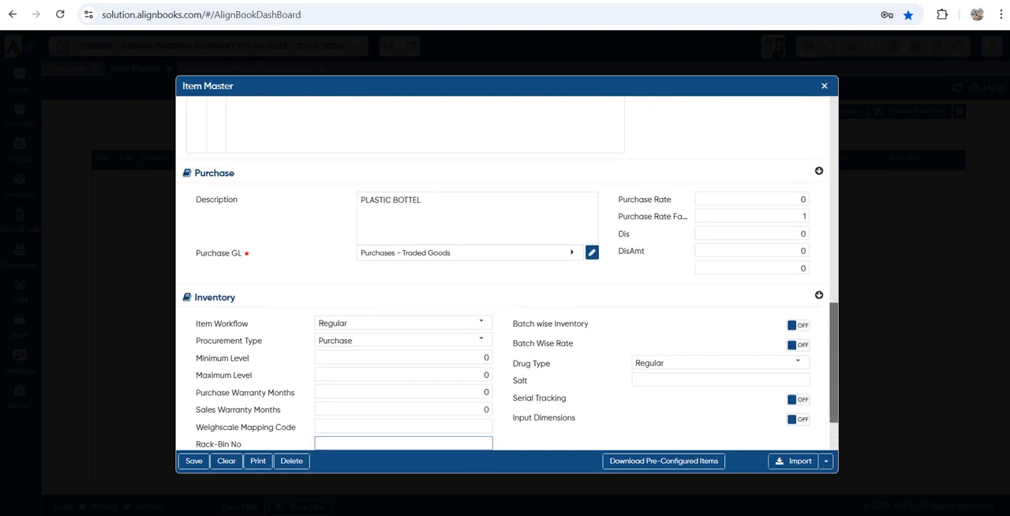
{"action": "scroll", "coordinate": [505, 275], "scroll_direction": "up", "scroll_amount": 1}
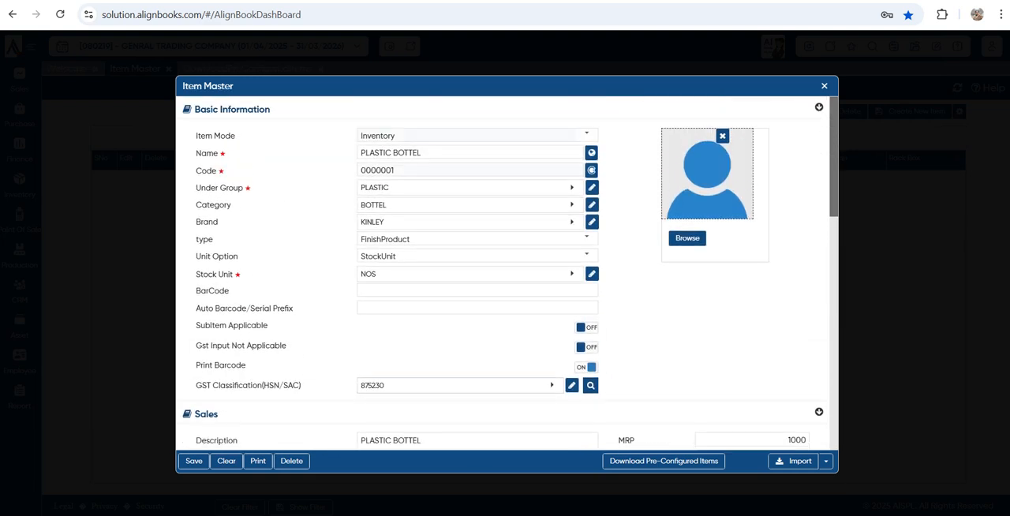
{"action": "key", "text": "ctrl+s"}
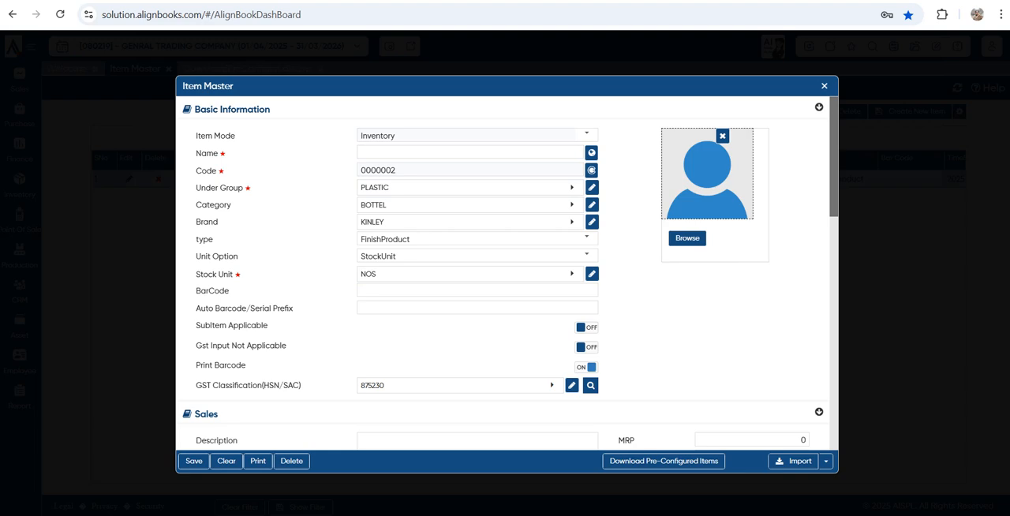
{"action": "key", "text": "Escape"}
{"action": "key", "text": "Escape"}
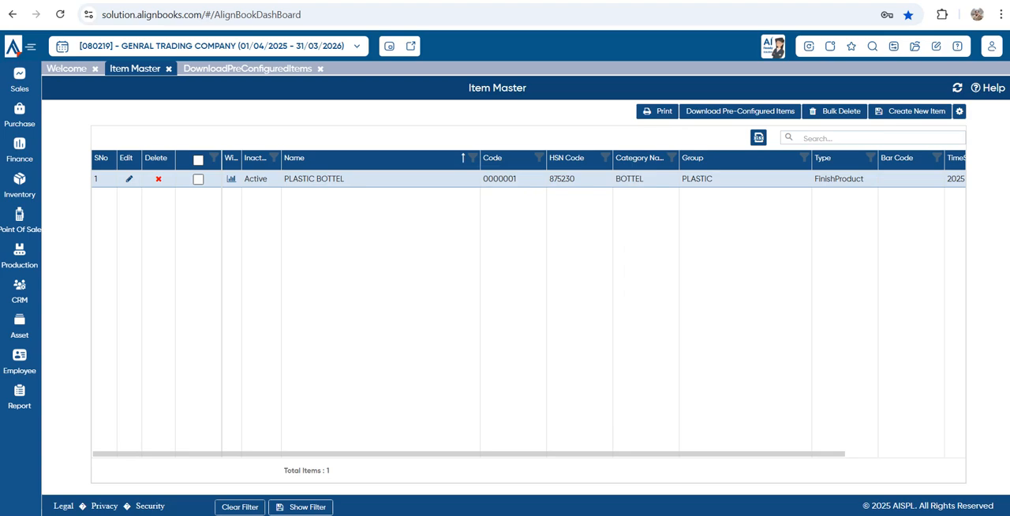
Create a new Inventory item and name it WATER BOTTEL 1 LTR
{"action": "left_click", "coordinate": [910, 110]}
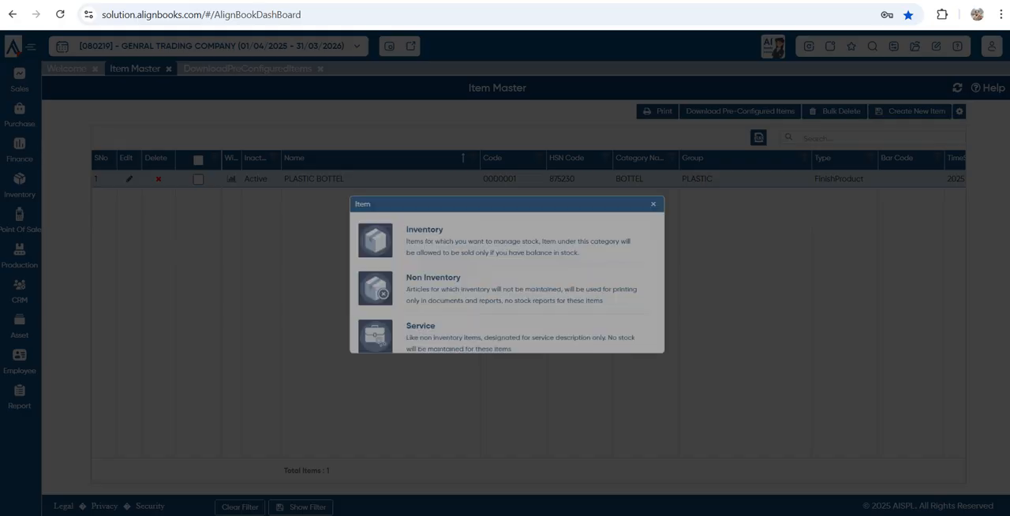
{"action": "left_click", "coordinate": [499, 231]}
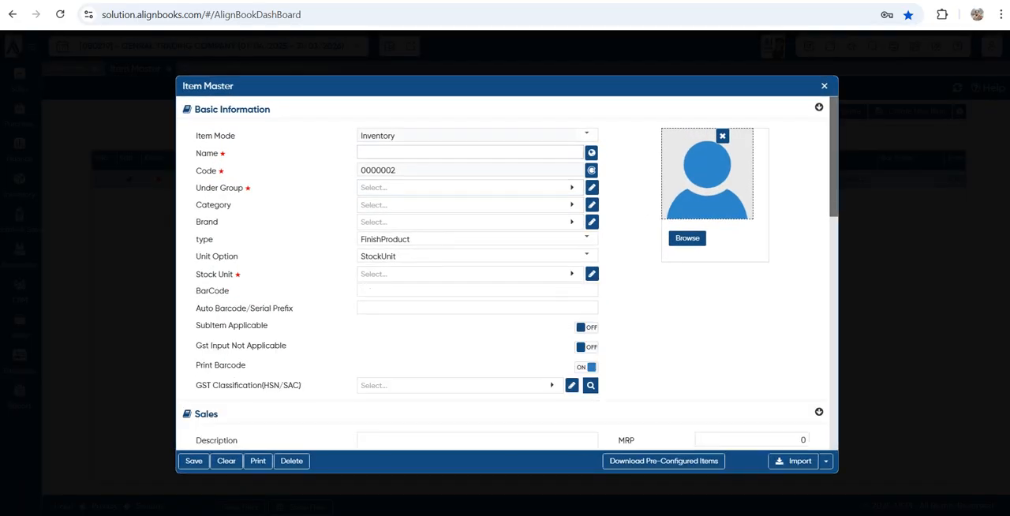
{"action": "type", "text": "WATER "}
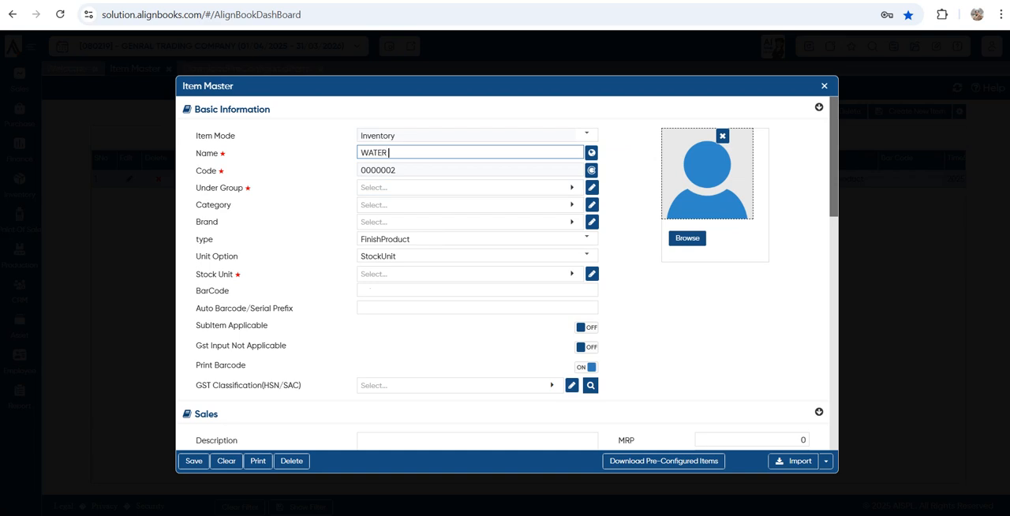
{"action": "type", "text": "BOTTEL 1 LTR"}
Assign the new item to the PLASTIC group, the BOTTEL category and the KINLEY brand
{"action": "left_click", "coordinate": [466, 188]}
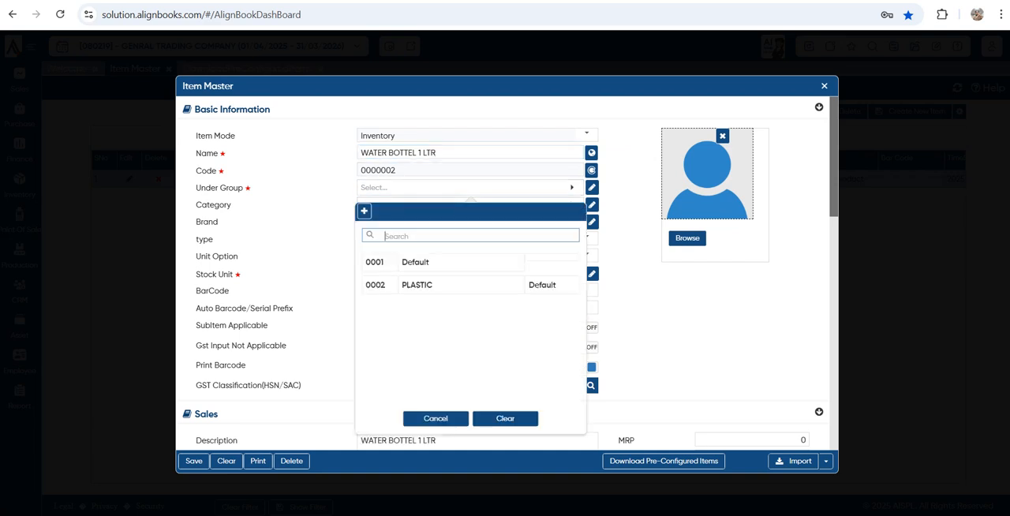
{"action": "left_click", "coordinate": [441, 285]}
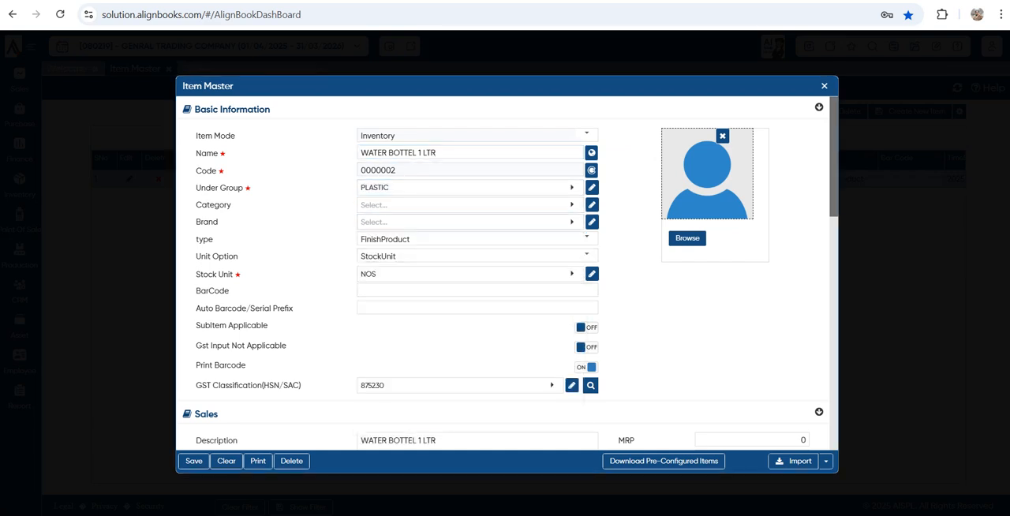
{"action": "left_click", "coordinate": [466, 205]}
{"action": "left_click", "coordinate": [442, 280]}
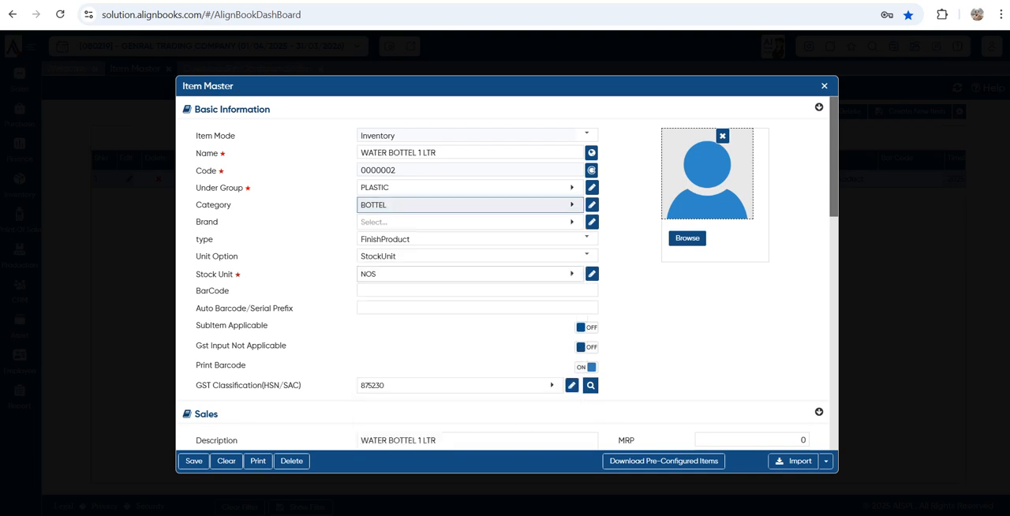
{"action": "left_click", "coordinate": [466, 222]}
{"action": "left_click", "coordinate": [442, 320]}
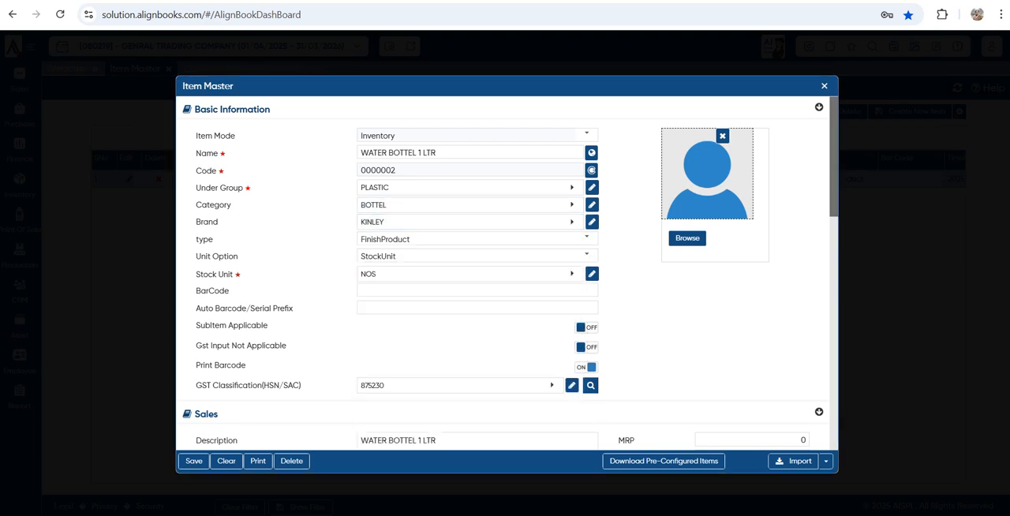
Check the remaining sections of the WATER BOTTEL 1 LTR item and save it
{"action": "scroll", "coordinate": [505, 268], "scroll_direction": "down", "scroll_amount": 3}
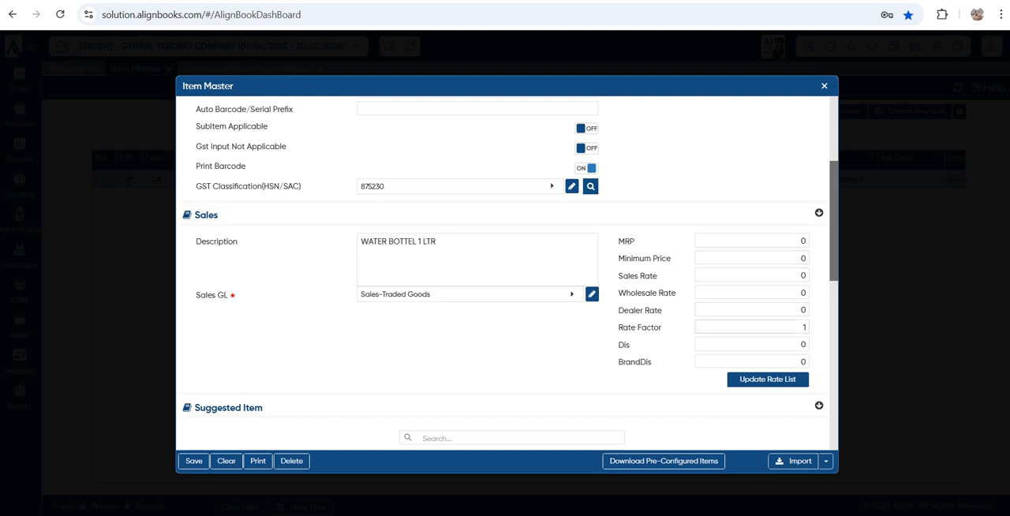
{"action": "scroll", "coordinate": [505, 276], "scroll_direction": "down", "scroll_amount": 2}
{"action": "scroll", "coordinate": [505, 276], "scroll_direction": "down", "scroll_amount": 5}
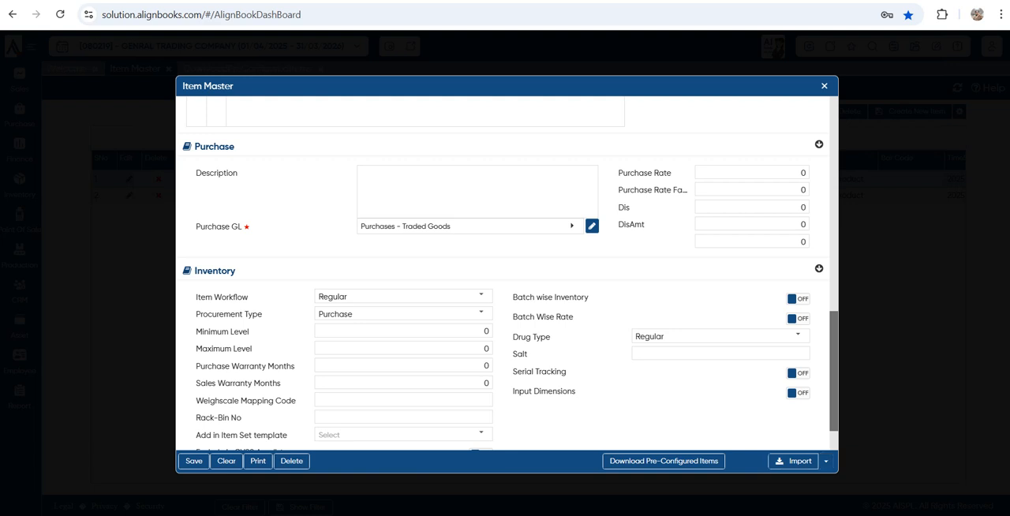
Examine the import and format download options for items, then close the item form
{"action": "left_click", "coordinate": [826, 461]}
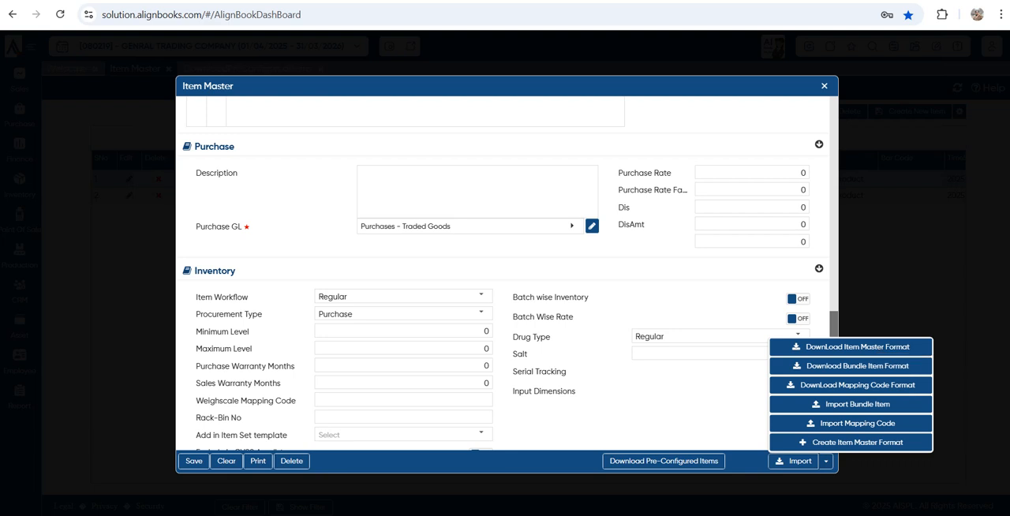
{"action": "key", "text": "Escape"}
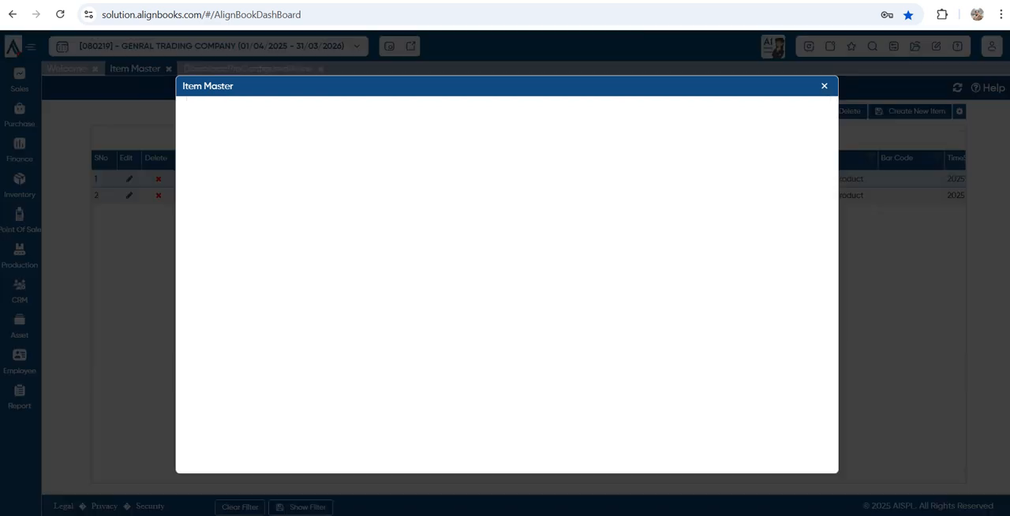
{"action": "key", "text": "Escape"}
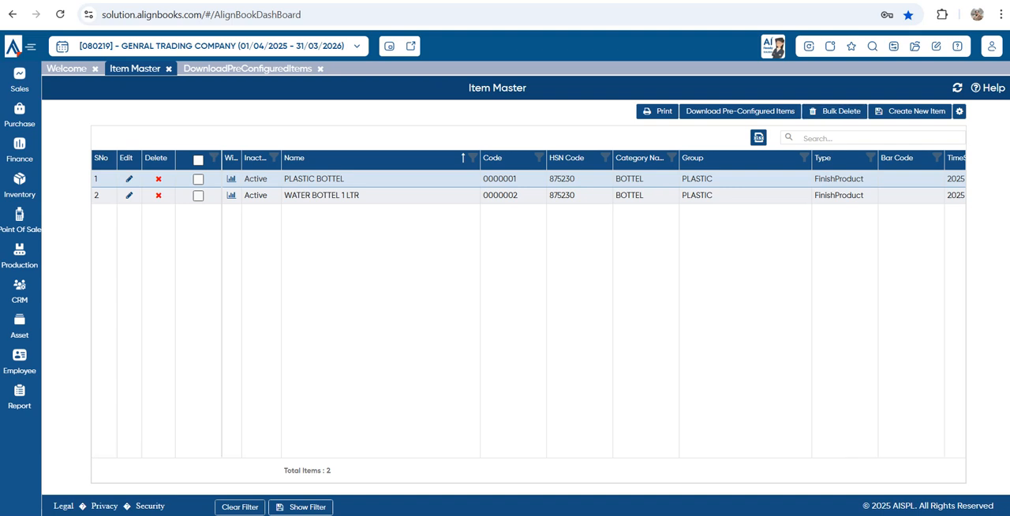
Open the Opening Stock transaction and set the quantities to 500 for PLASTIC BOTTEL and 600 for WATER BOTTEL 1 LTR
{"action": "left_click", "coordinate": [916, 46]}
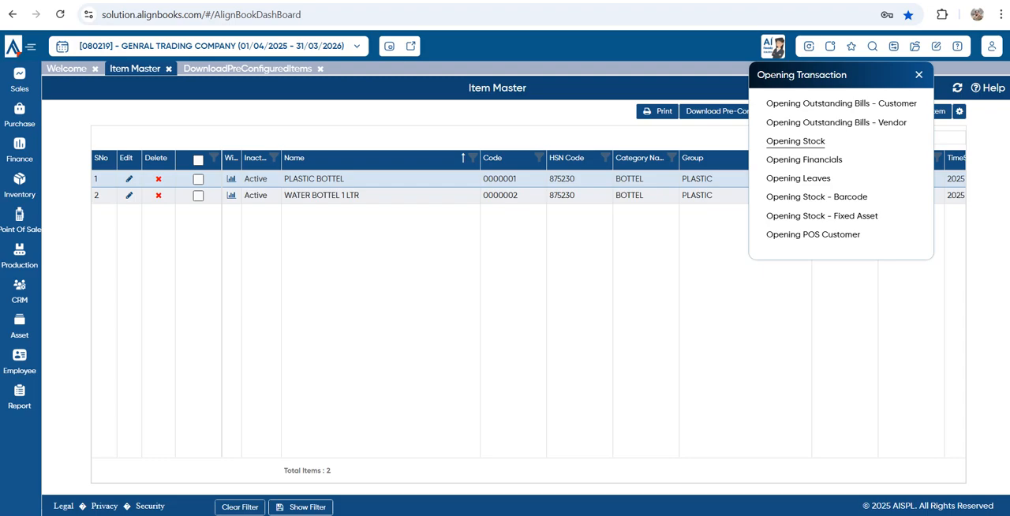
{"action": "left_click", "coordinate": [795, 142]}
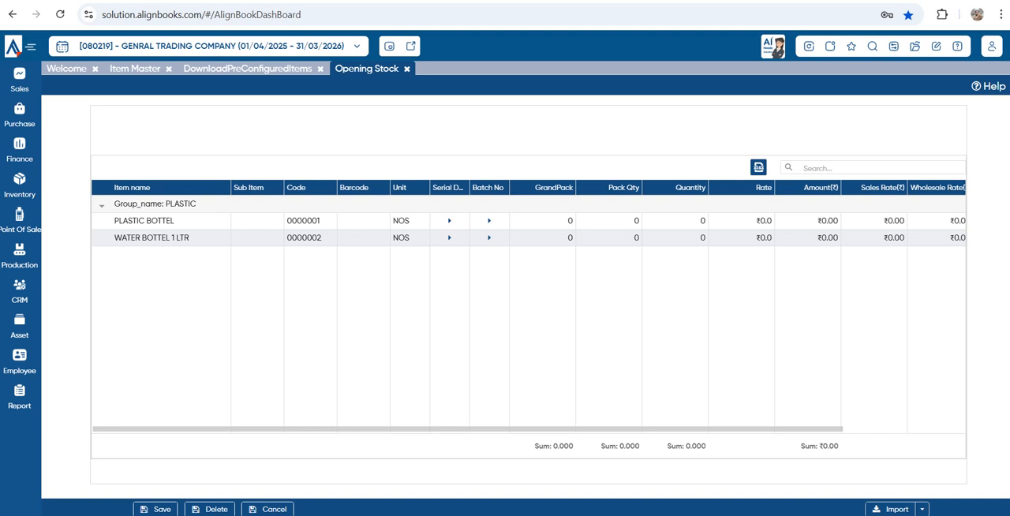
{"action": "left_click", "coordinate": [675, 222]}
{"action": "type", "text": "500"}
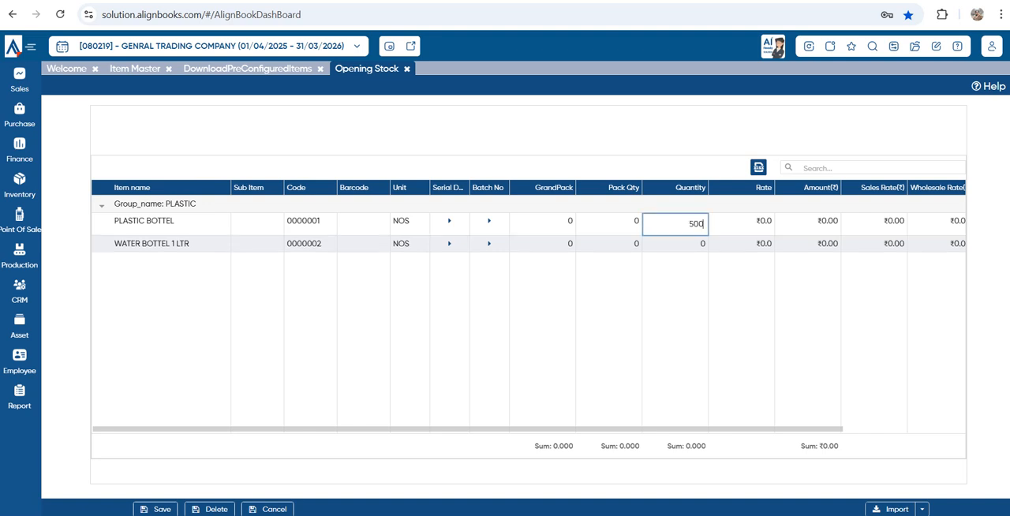
{"action": "left_click", "coordinate": [675, 243]}
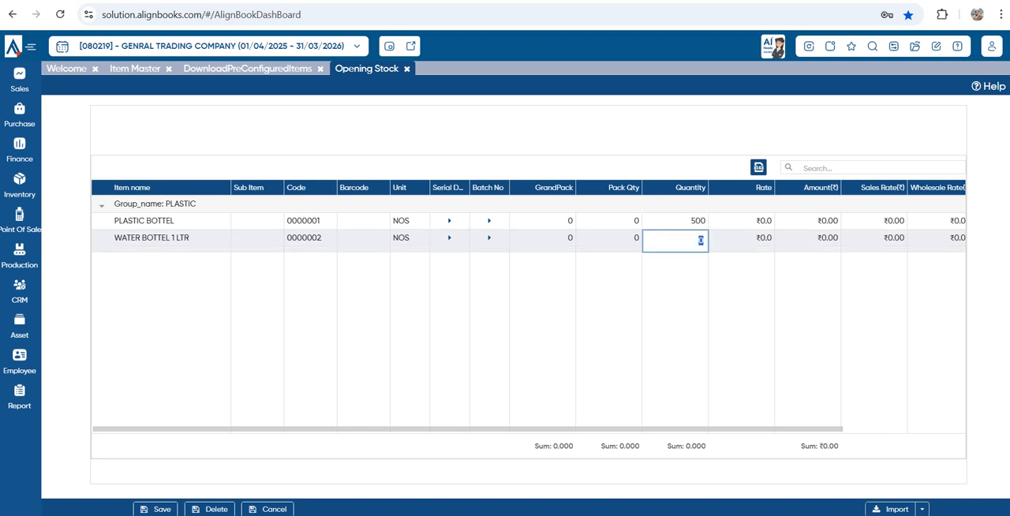
{"action": "type", "text": "600"}
{"action": "key", "text": "Return"}
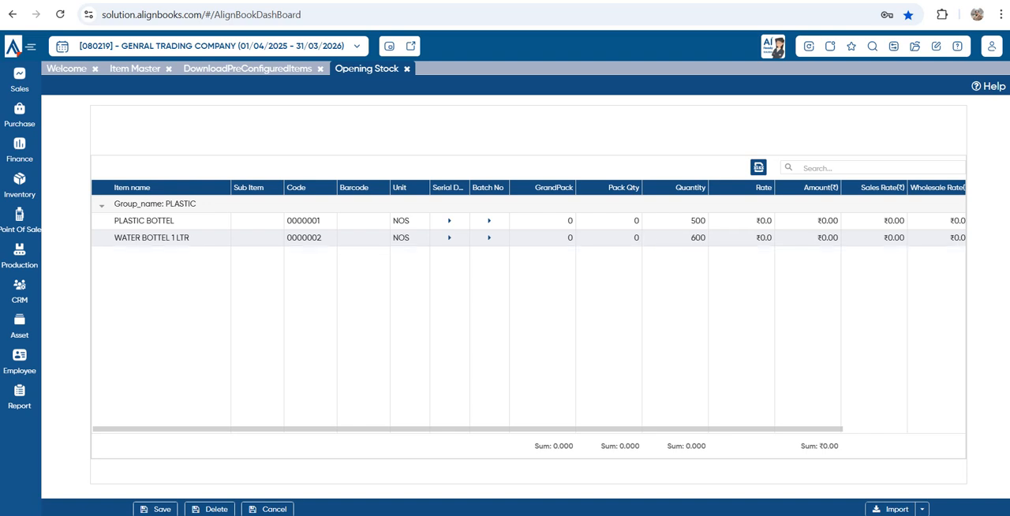
Set the opening stock rate to 6 for PLASTIC BOTTEL and 7 for WATER BOTTEL 1 LTR
{"action": "left_click", "coordinate": [741, 221]}
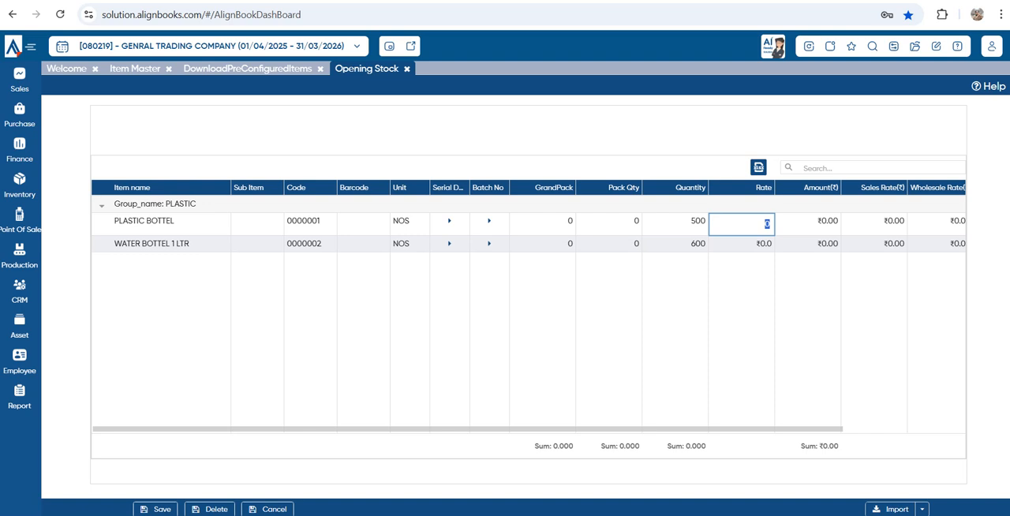
{"action": "type", "text": "6"}
{"action": "left_click", "coordinate": [742, 244]}
{"action": "type", "text": "7"}
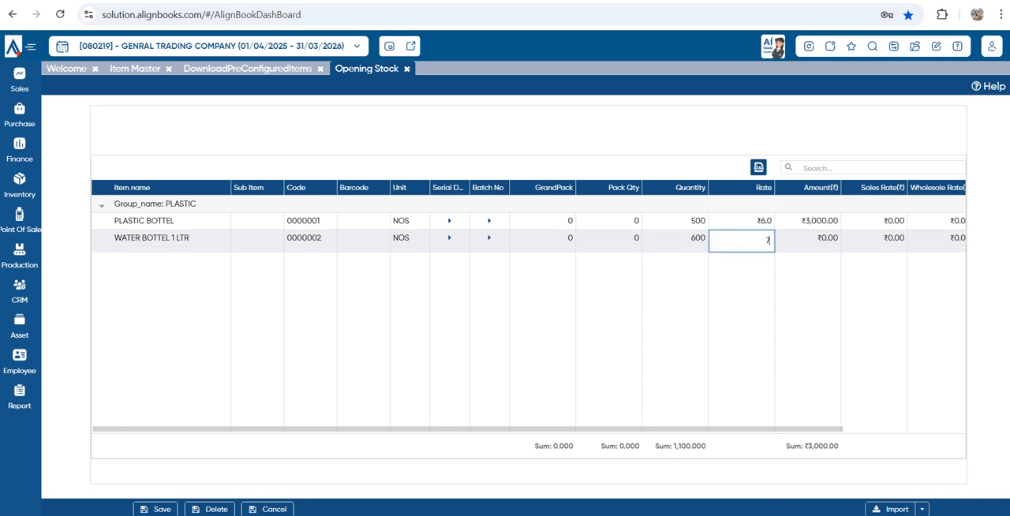
{"action": "key", "text": "Tab"}
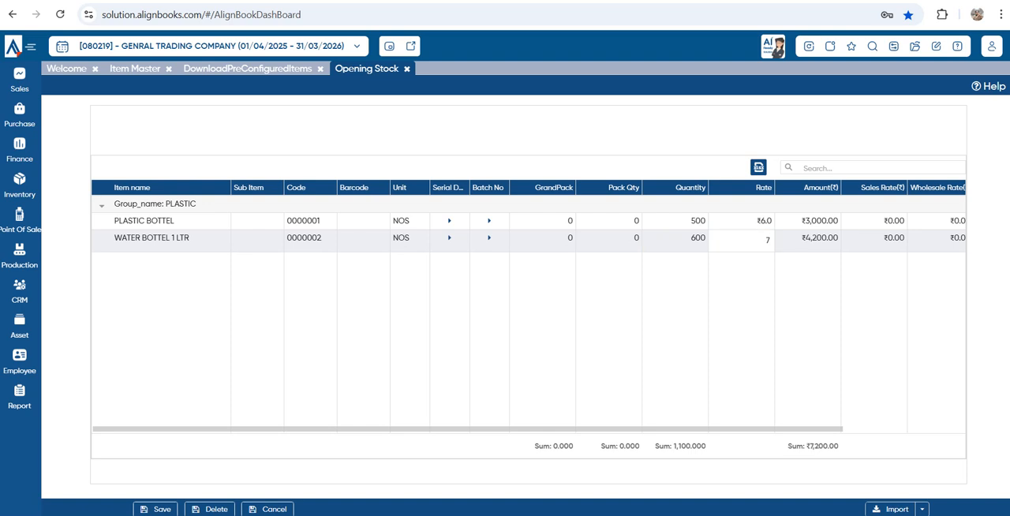
Check the opening stock's total quantity and total amount, then save the opening stock
{"action": "left_click_drag", "start_coordinate": [840, 446], "coordinate": [804, 446]}
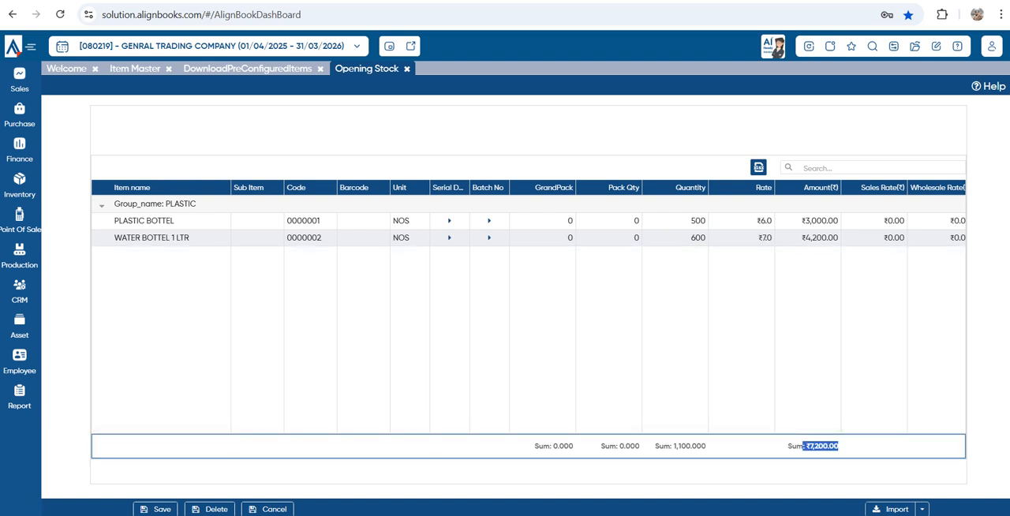
{"action": "left_click_drag", "start_coordinate": [673, 446], "coordinate": [697, 447]}
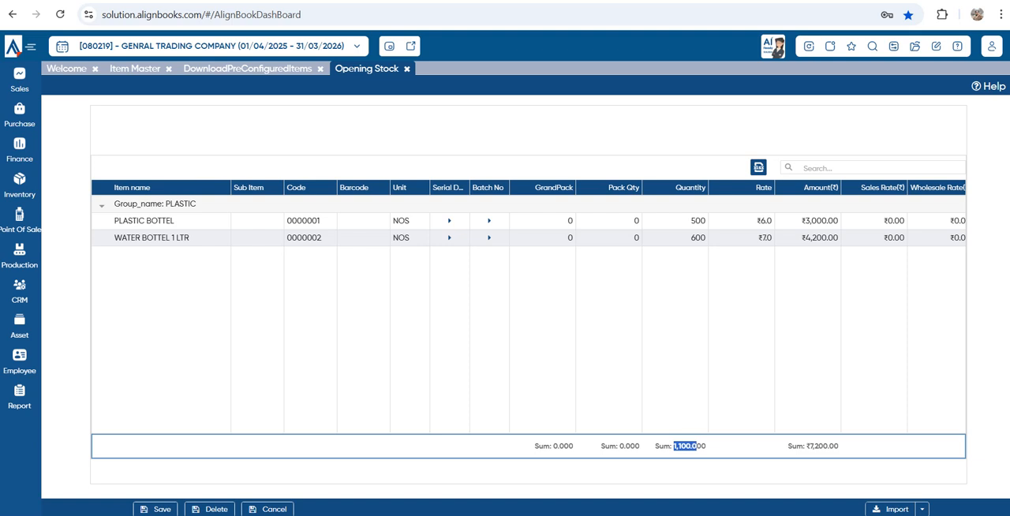
{"action": "double_click", "coordinate": [824, 446]}
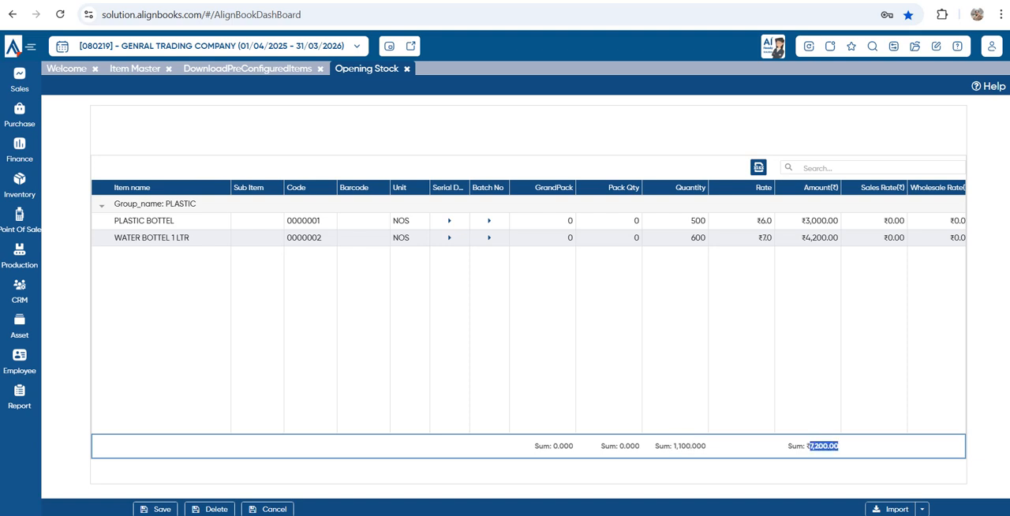
{"action": "left_click", "coordinate": [155, 509]}
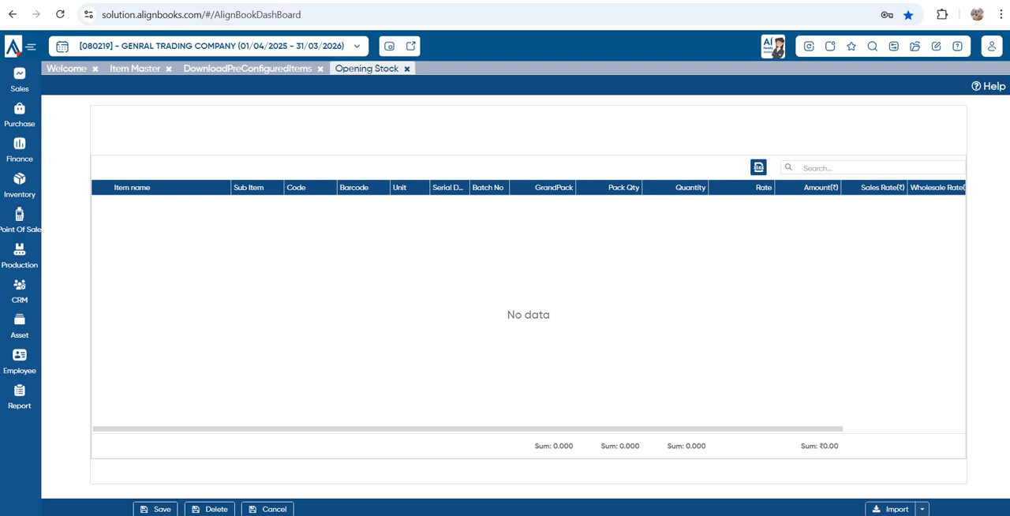
Close the Opening Stock and DownloadPreConfiguredItems pages, then start a new vendor in the Vendor Master
{"action": "left_click", "coordinate": [406, 69]}
{"action": "left_click", "coordinate": [321, 69]}
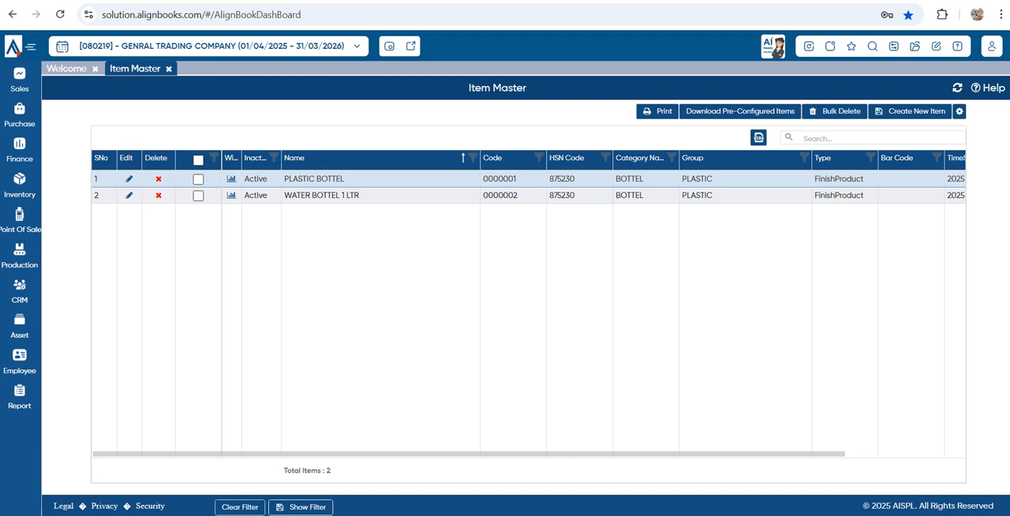
{"action": "left_click", "coordinate": [19, 115]}
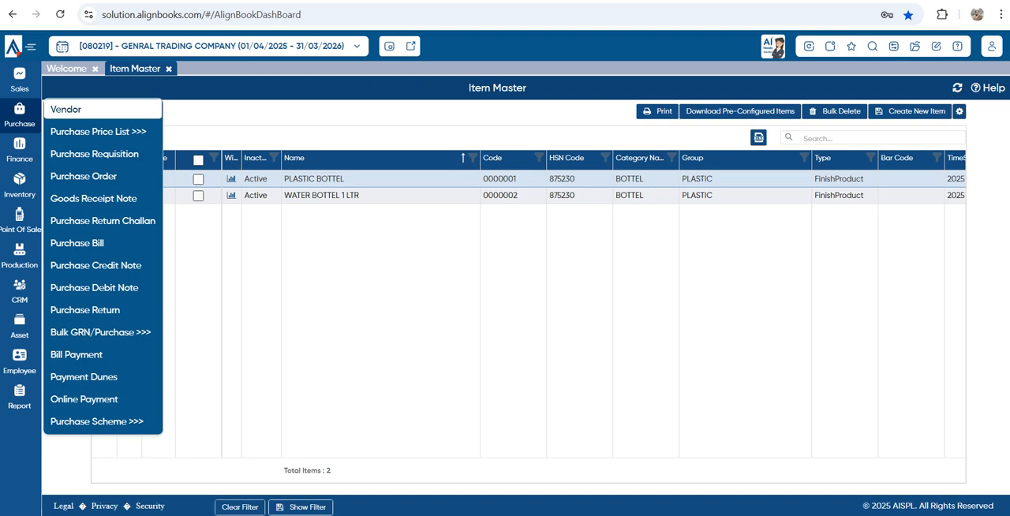
{"action": "mouse_move", "coordinate": [99, 132]}
{"action": "left_click", "coordinate": [79, 109]}
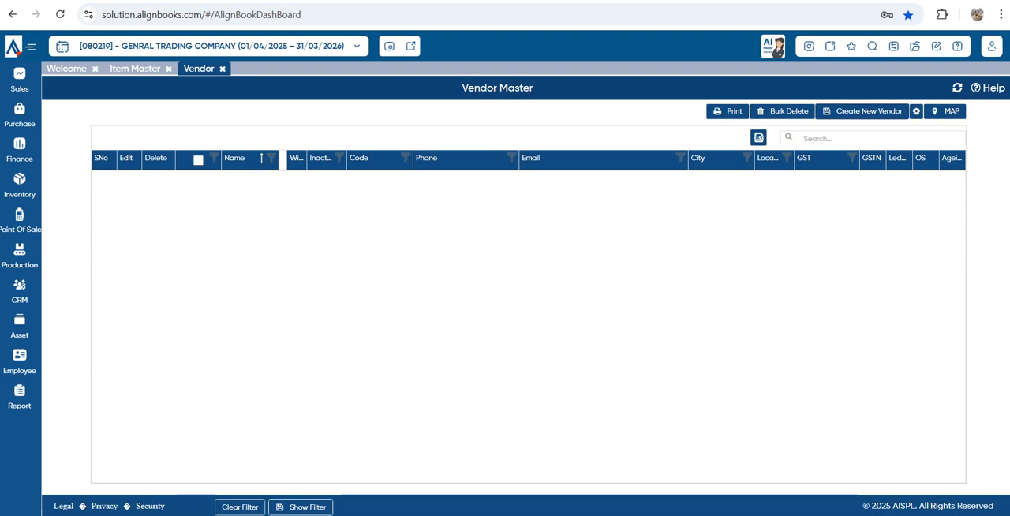
{"action": "left_click", "coordinate": [863, 111]}
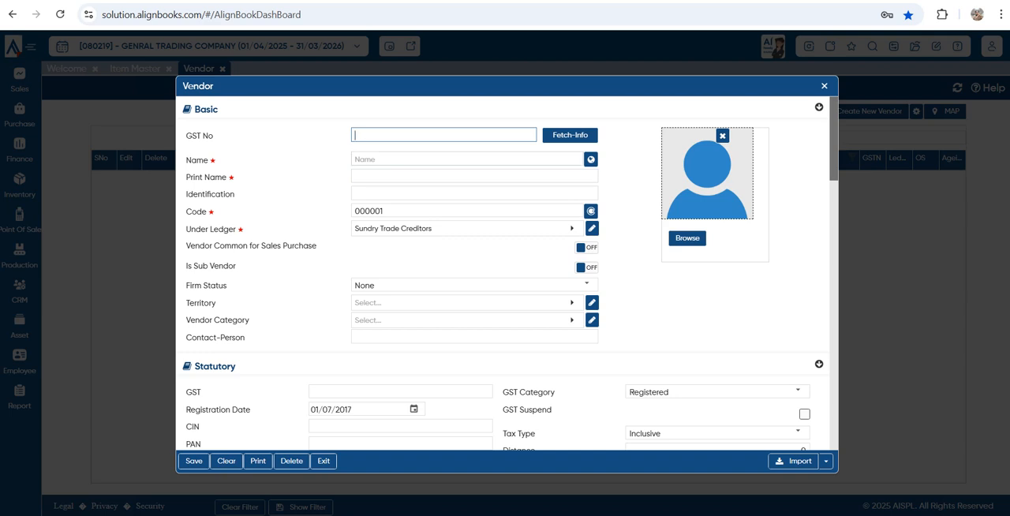
Enter PANKAJ ENTERPRISES as the new vendor's name and carry it over to the print name
{"action": "left_click", "coordinate": [466, 160]}
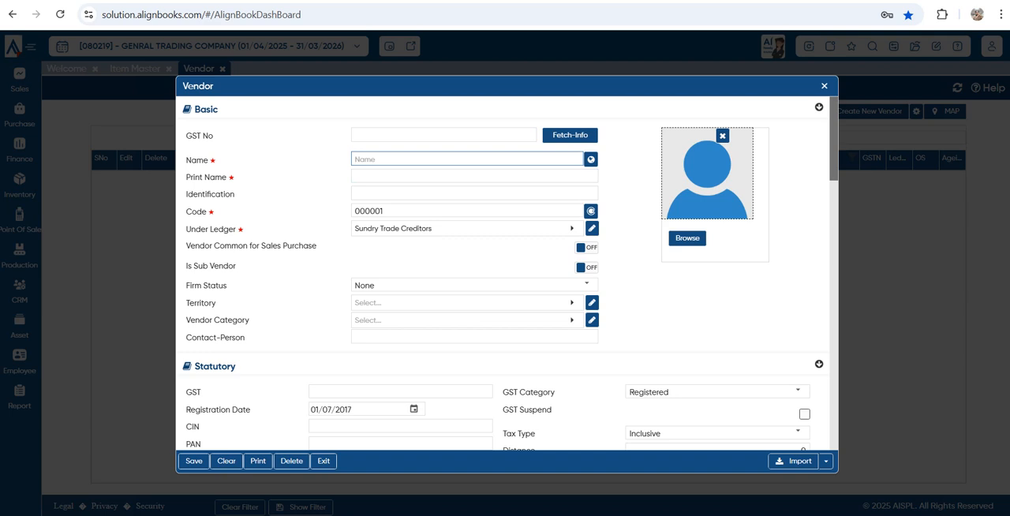
{"action": "type", "text": "PANKAJ ENTERPRISES"}
{"action": "key", "text": "Tab"}
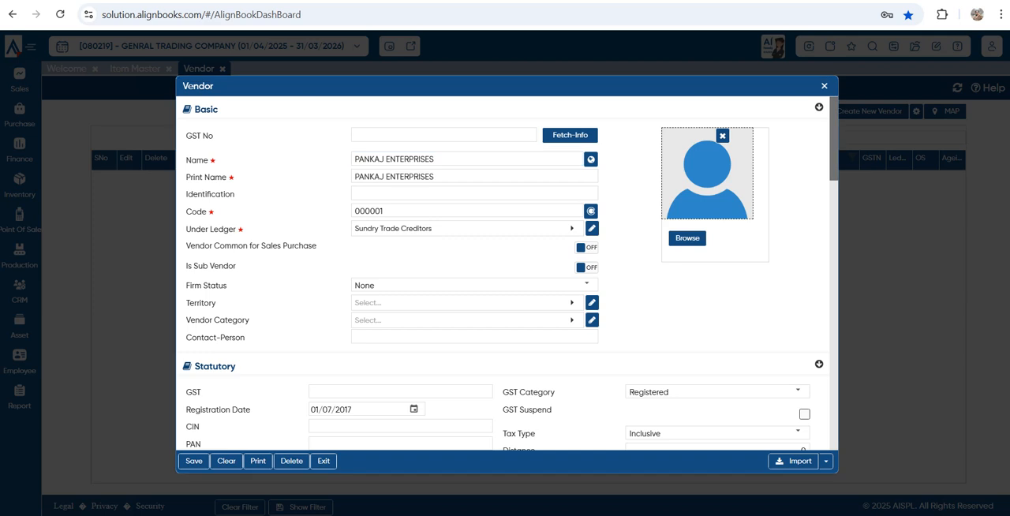
Set the vendor's tax type to Exclusive and its GST category to Unregistered in the statutory details
{"action": "scroll", "coordinate": [505, 276], "scroll_direction": "down", "scroll_amount": 2}
{"action": "left_click", "coordinate": [400, 259]}
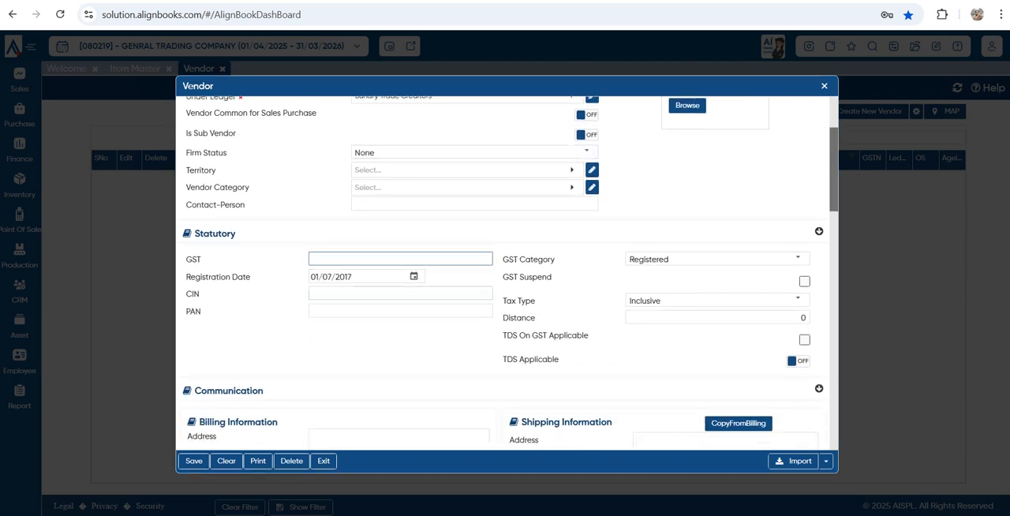
{"action": "left_click", "coordinate": [797, 300]}
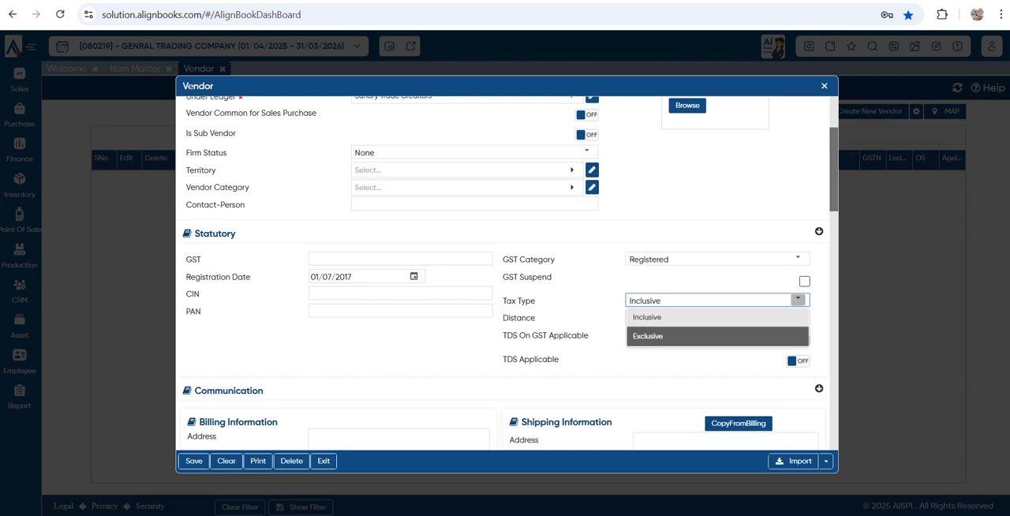
{"action": "left_click", "coordinate": [695, 337]}
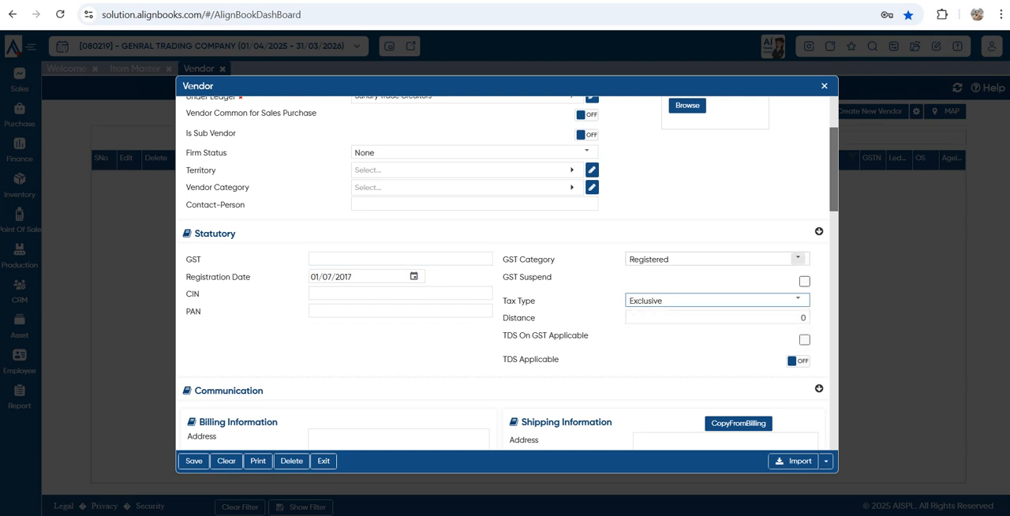
{"action": "left_click", "coordinate": [798, 258]}
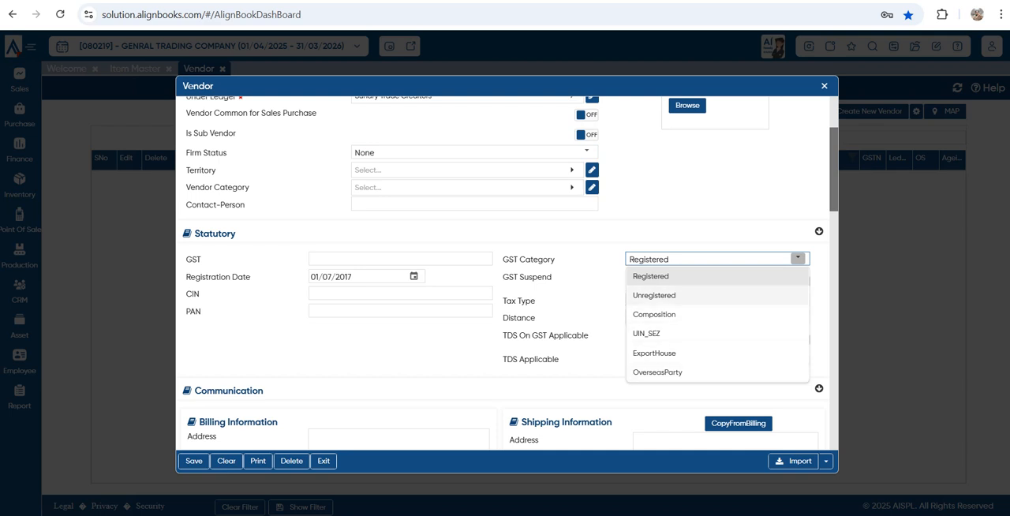
{"action": "left_click", "coordinate": [655, 295]}
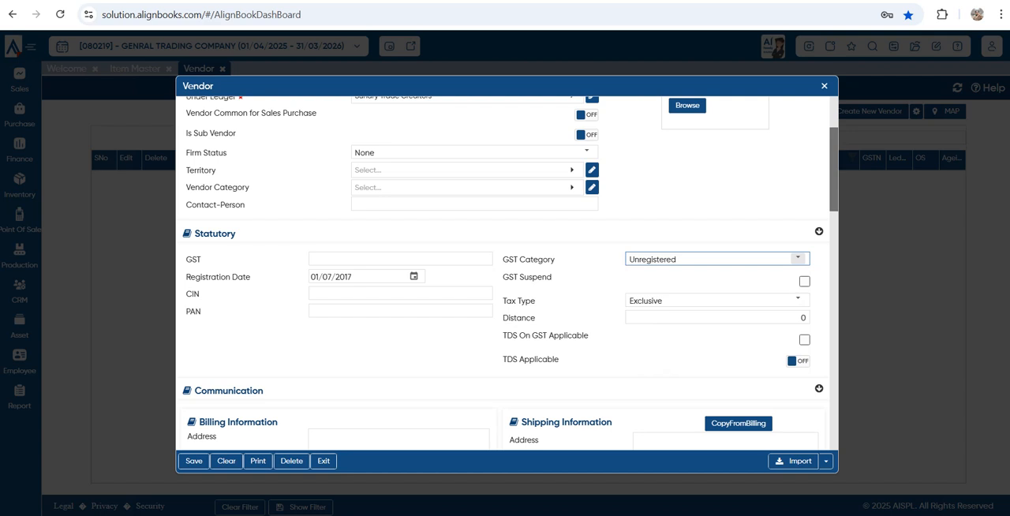
{"action": "left_click", "coordinate": [798, 258]}
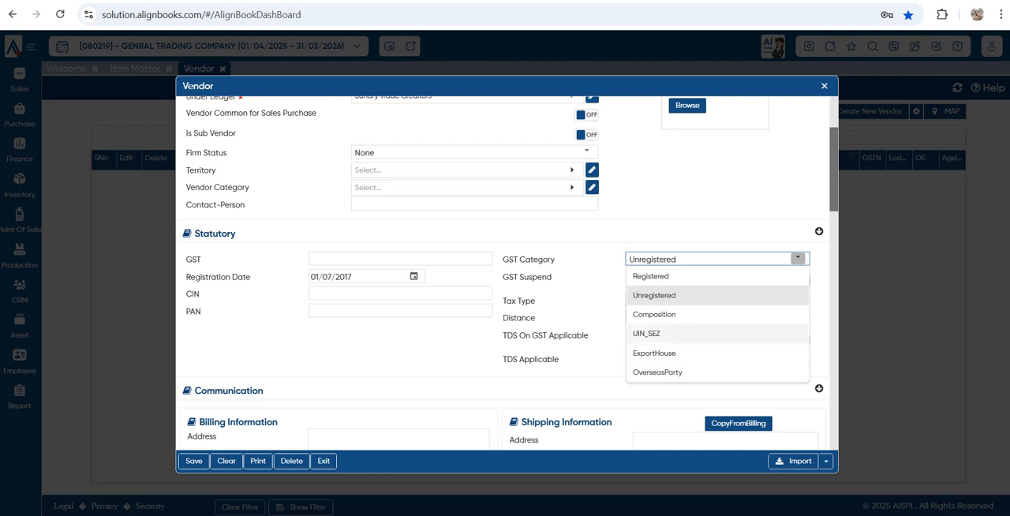
{"action": "left_click", "coordinate": [655, 296]}
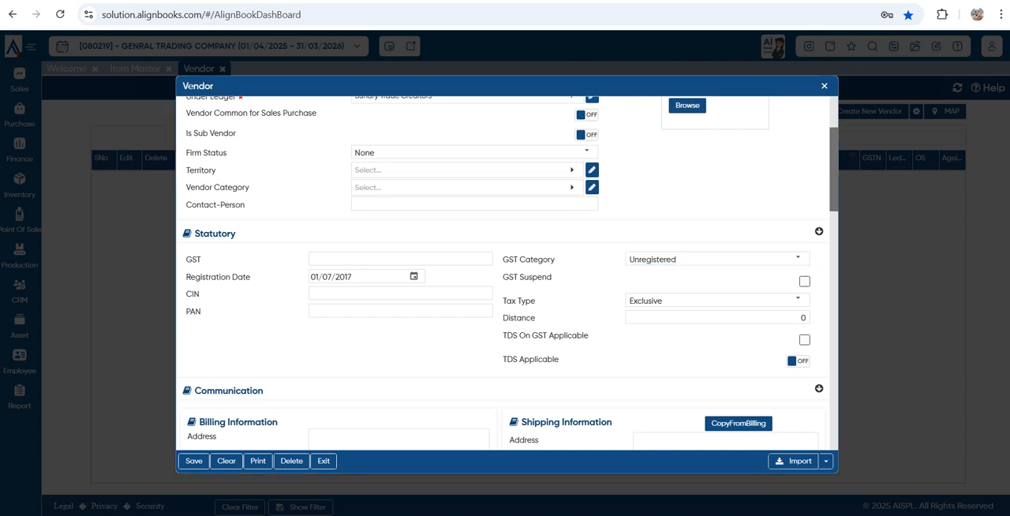
Examine the vendor form's communication, social profile, defaults, bank details, custom fields, contact persons and attachment sections
{"action": "scroll", "coordinate": [508, 273], "scroll_direction": "down", "scroll_amount": 2}
{"action": "left_click", "coordinate": [399, 329]}
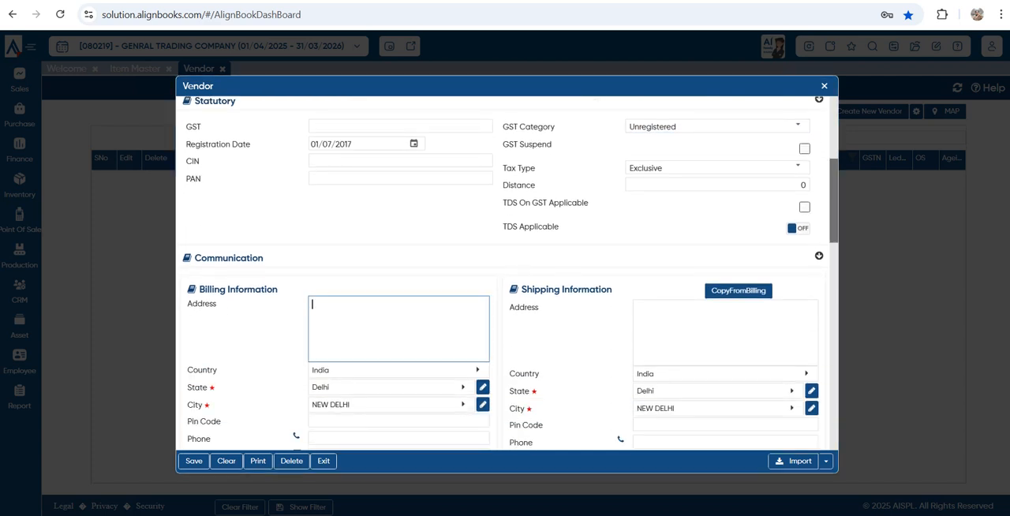
{"action": "scroll", "coordinate": [505, 274], "scroll_direction": "down", "scroll_amount": 5}
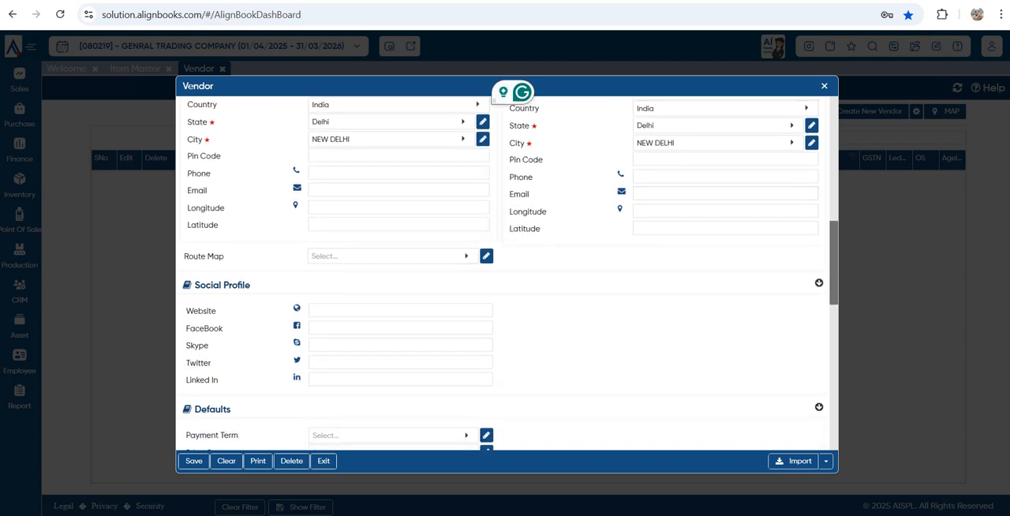
{"action": "scroll", "coordinate": [505, 273], "scroll_direction": "down", "scroll_amount": 2}
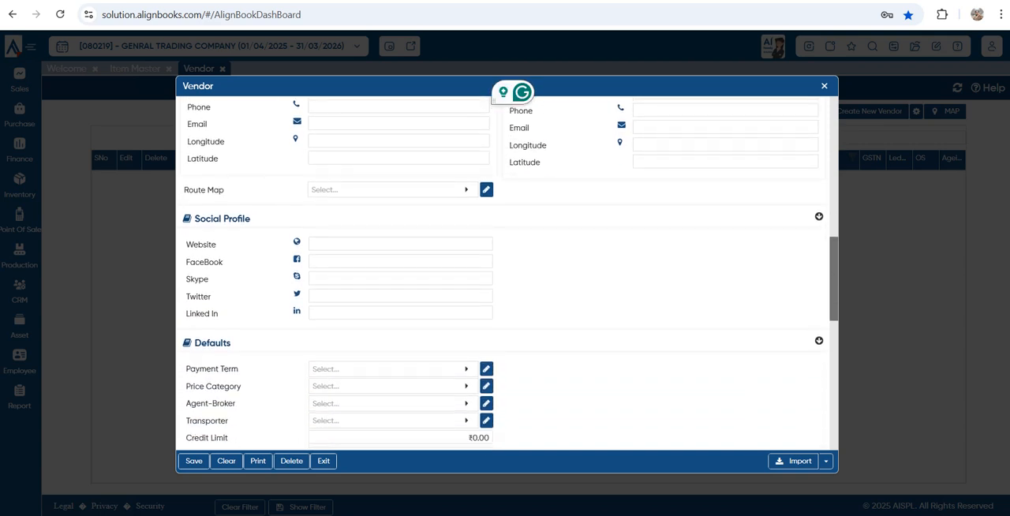
{"action": "scroll", "coordinate": [505, 274], "scroll_direction": "down", "scroll_amount": 3}
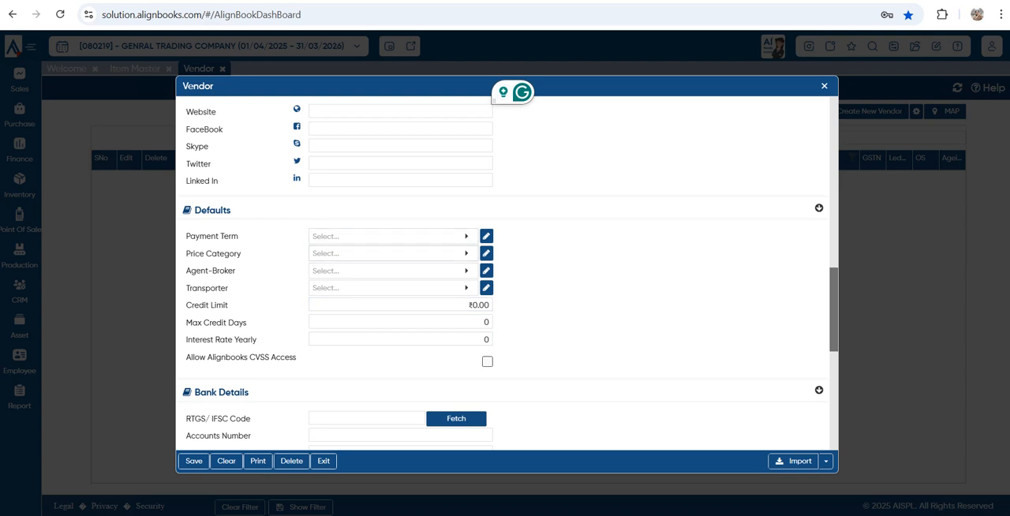
{"action": "left_click", "coordinate": [393, 271]}
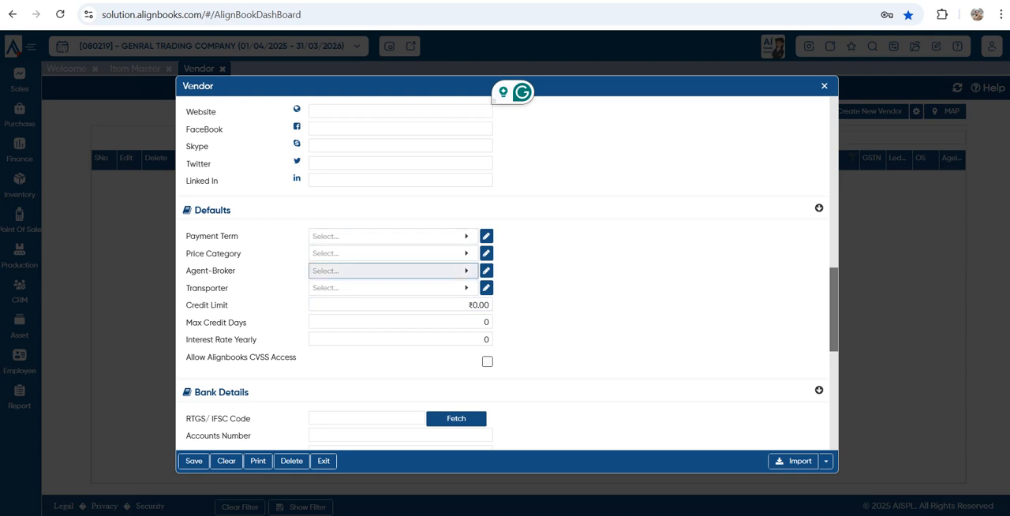
{"action": "key", "text": "Escape"}
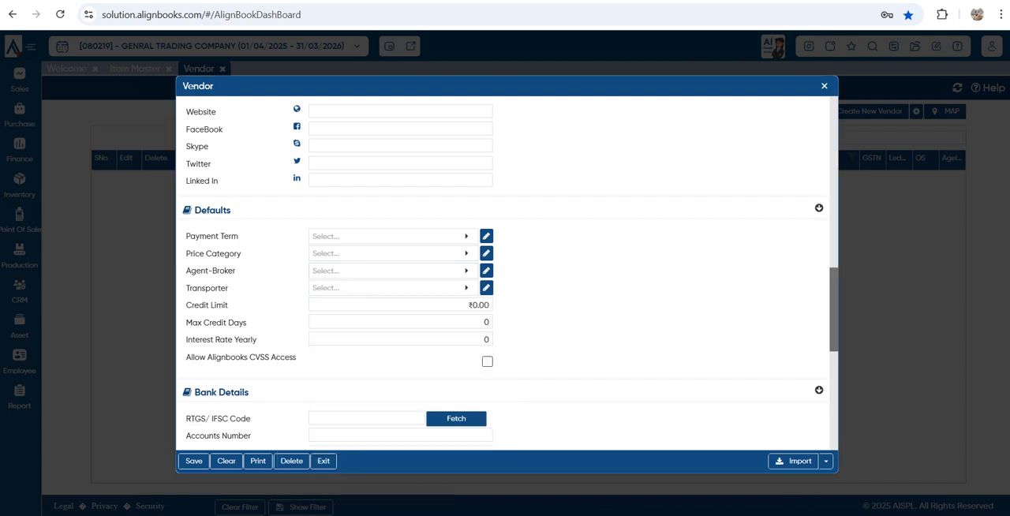
{"action": "left_click", "coordinate": [393, 288]}
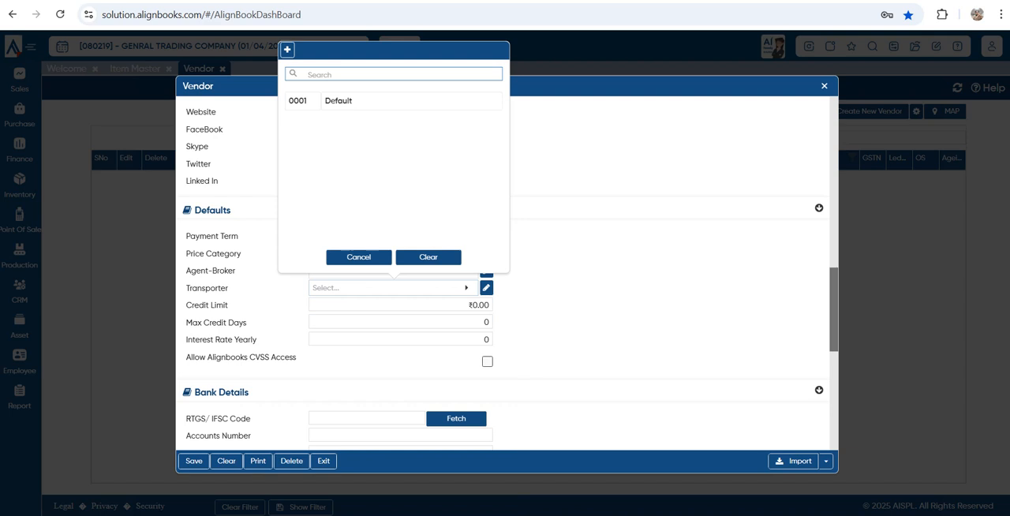
{"action": "key", "text": "Escape"}
{"action": "left_click", "coordinate": [478, 305]}
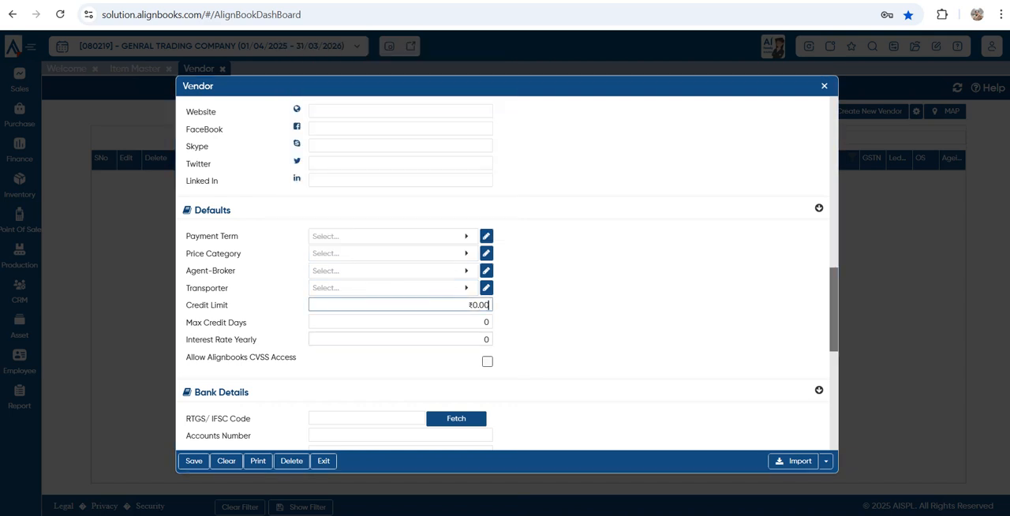
{"action": "left_click", "coordinate": [477, 337]}
{"action": "scroll", "coordinate": [505, 272], "scroll_direction": "down", "scroll_amount": 2}
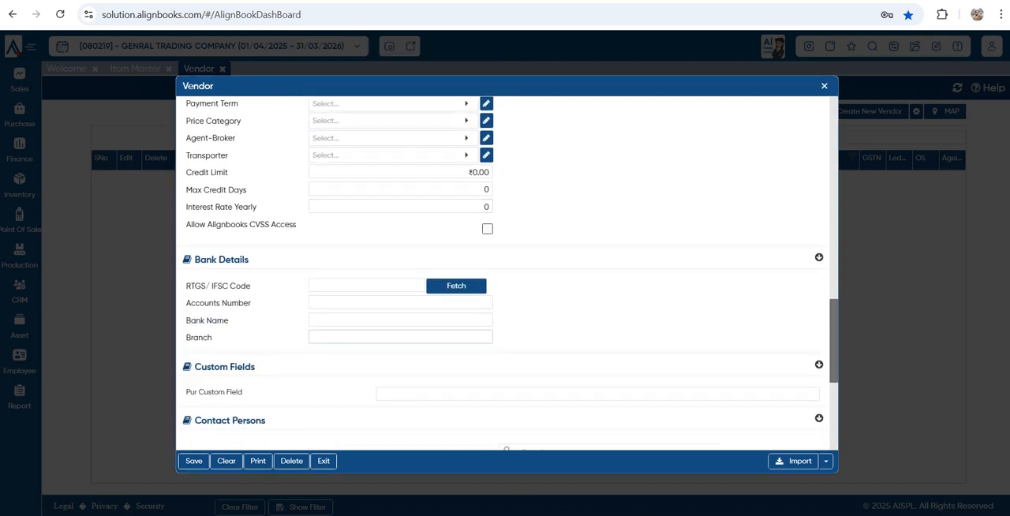
{"action": "scroll", "coordinate": [505, 273], "scroll_direction": "down", "scroll_amount": 2}
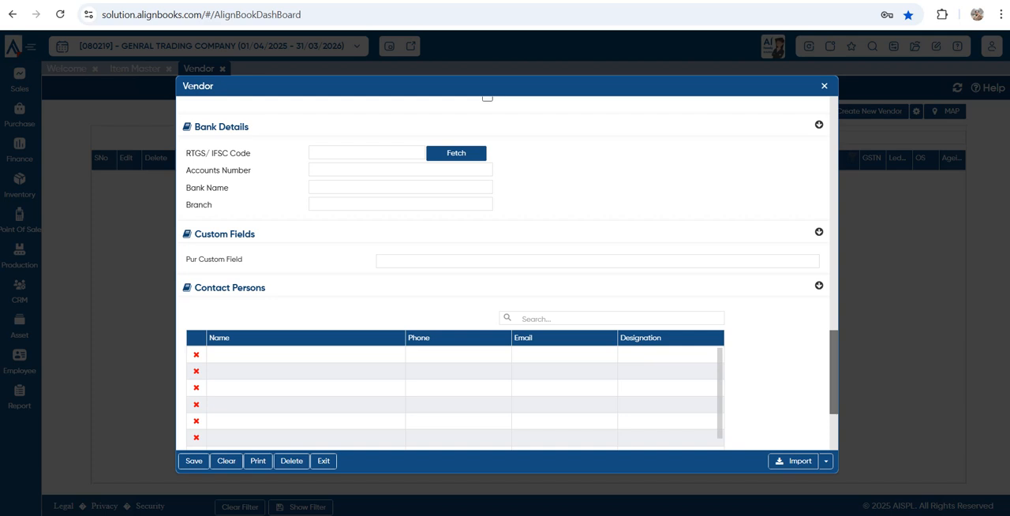
{"action": "scroll", "coordinate": [505, 276], "scroll_direction": "down", "scroll_amount": 2}
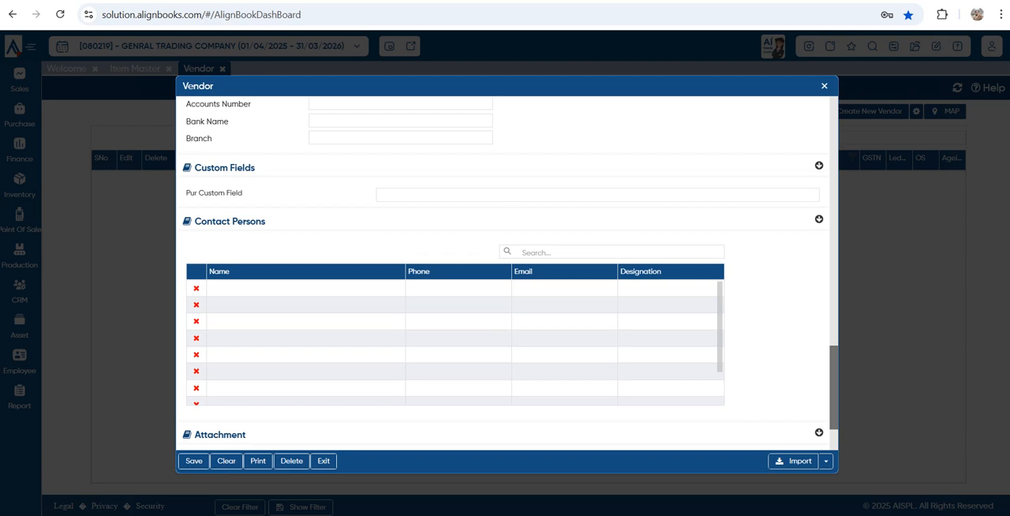
{"action": "scroll", "coordinate": [505, 276], "scroll_direction": "down", "scroll_amount": 3}
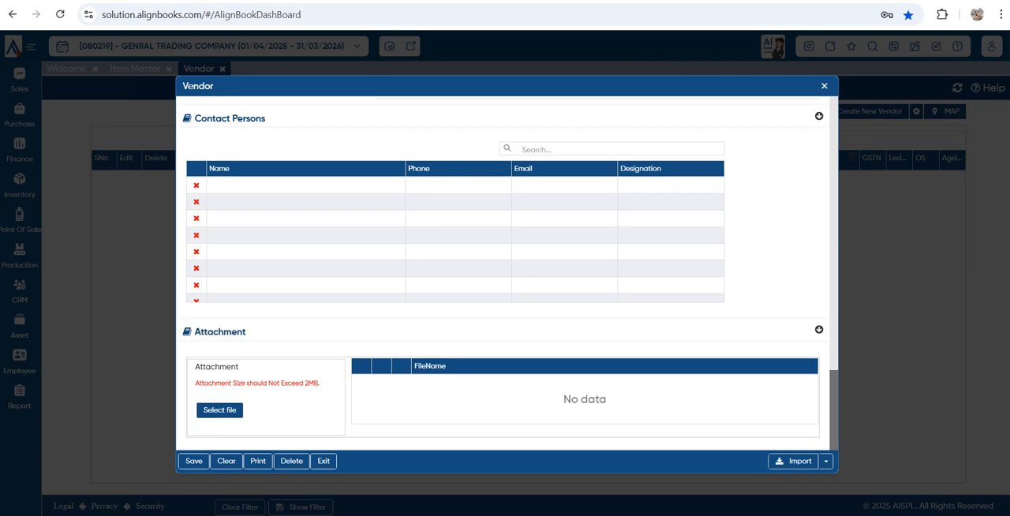
Look at the file selection for vendor attachments, cancel it, and save the vendor PANKAJ ENTERPRISES
{"action": "left_click", "coordinate": [220, 410]}
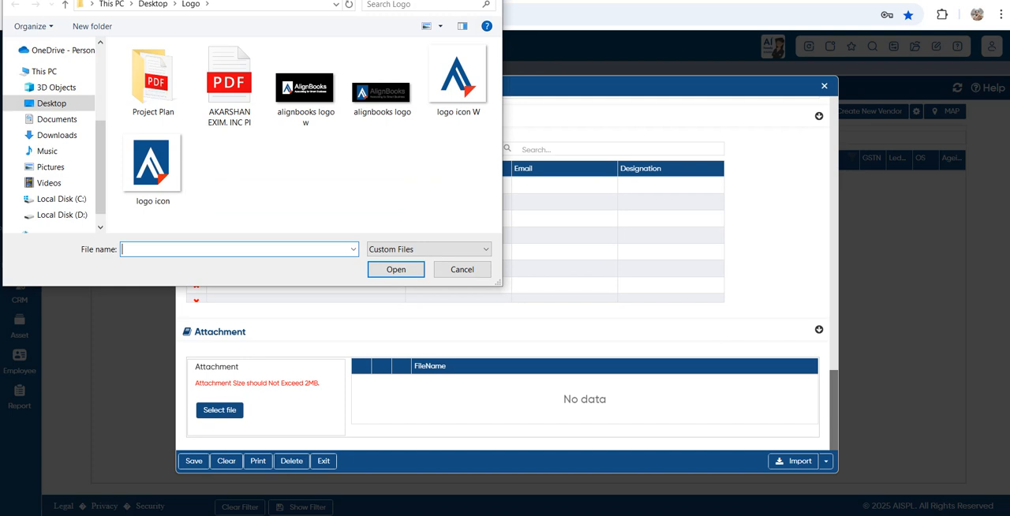
{"action": "left_click", "coordinate": [461, 269]}
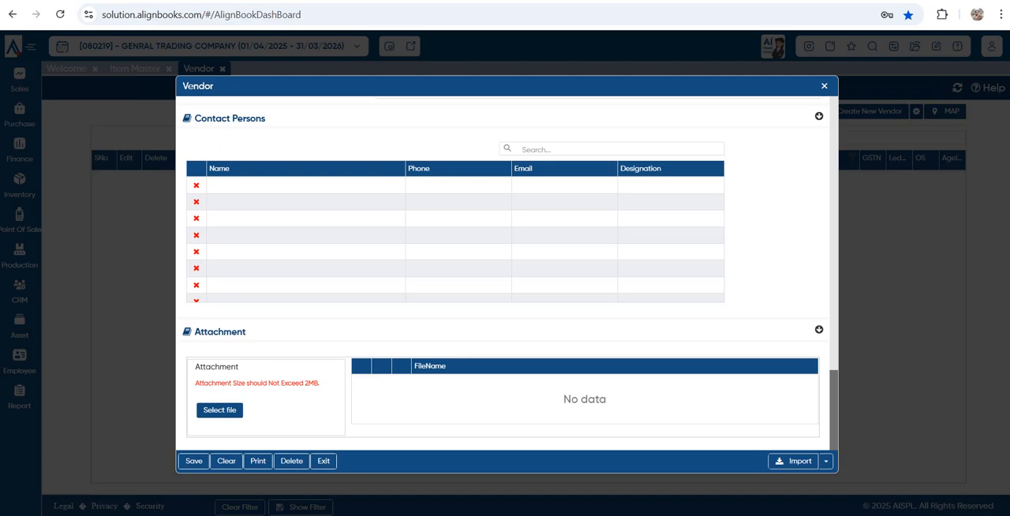
{"action": "left_click", "coordinate": [193, 461]}
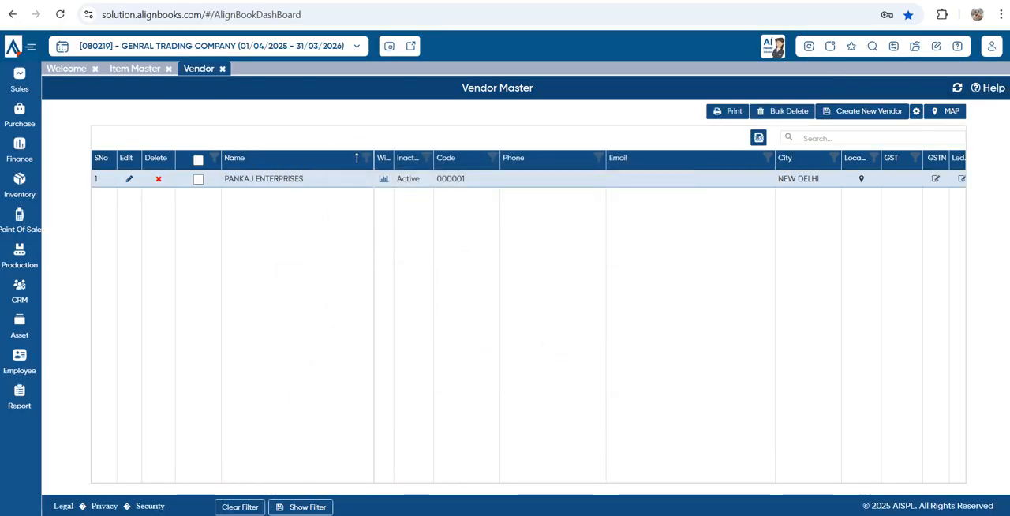
Examine the import, format download and format creation options in a new vendor form, then close the form
{"action": "left_click", "coordinate": [863, 111]}
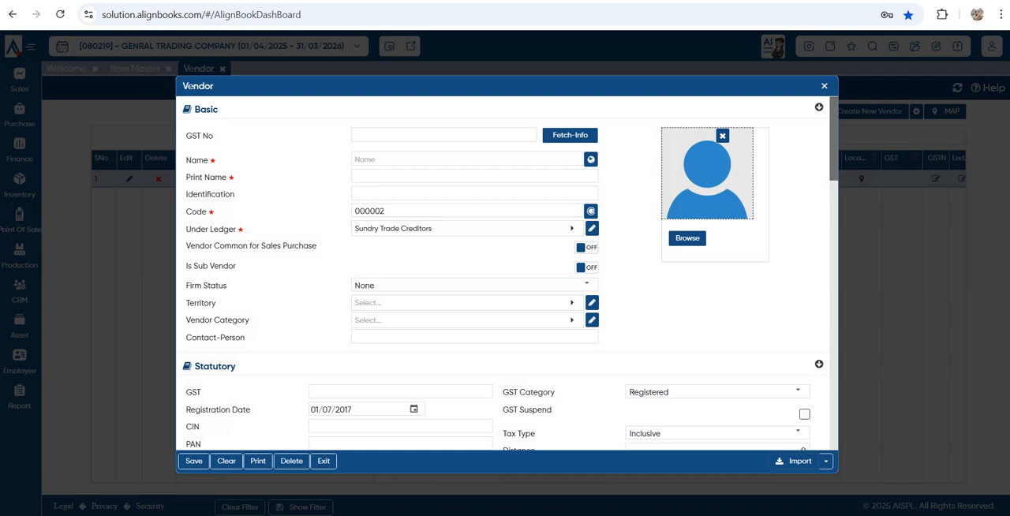
{"action": "left_click", "coordinate": [825, 461]}
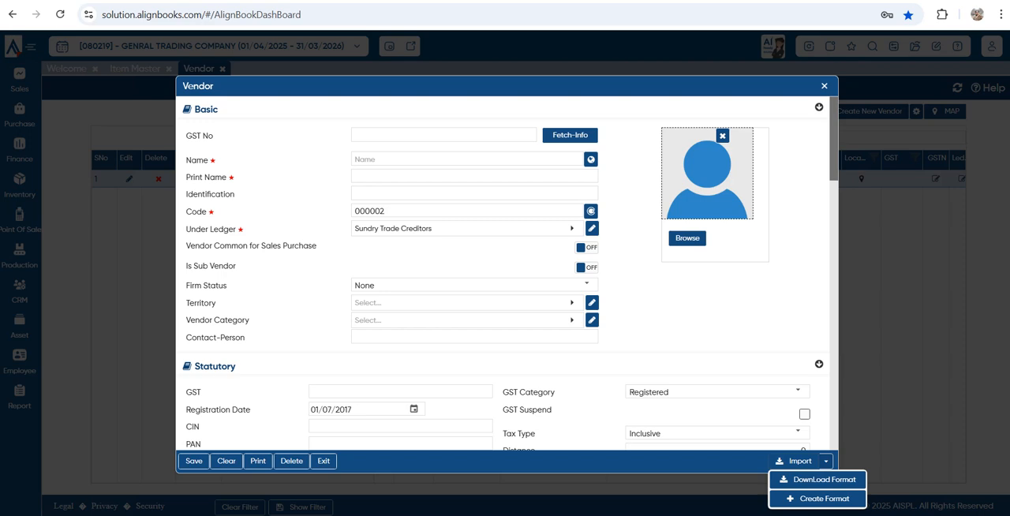
{"action": "left_click", "coordinate": [825, 461]}
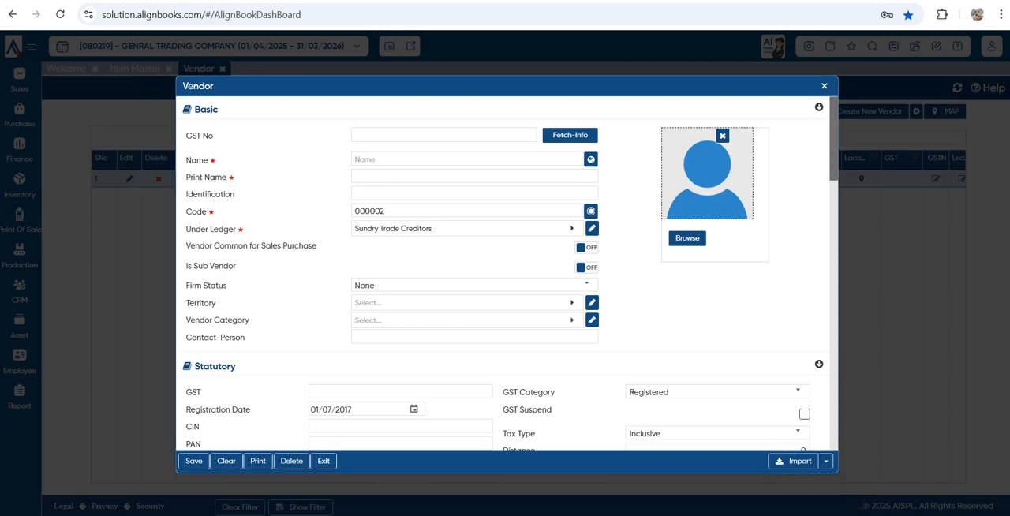
{"action": "key", "text": "Escape"}
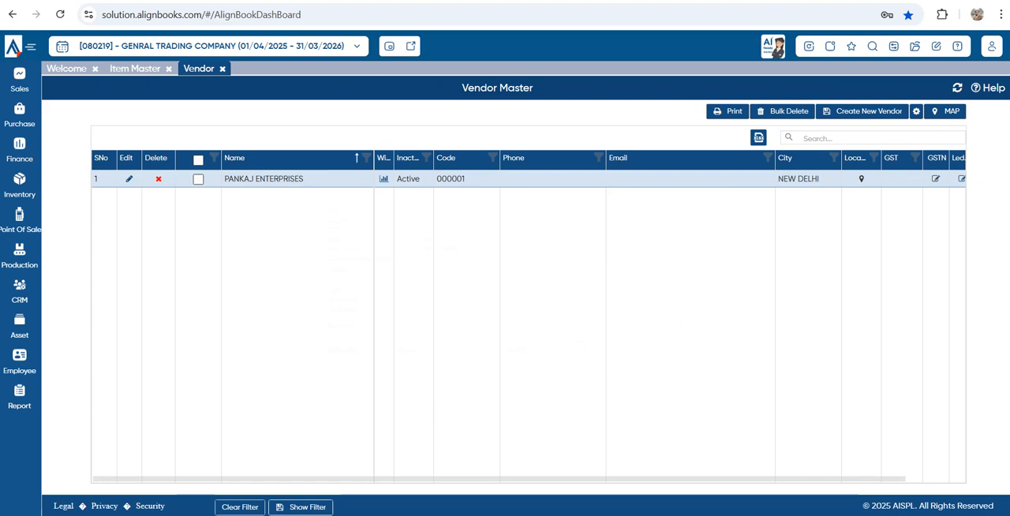
Open the vendors' Opening Outstanding Bills transaction and start a new record
{"action": "left_click", "coordinate": [915, 46]}
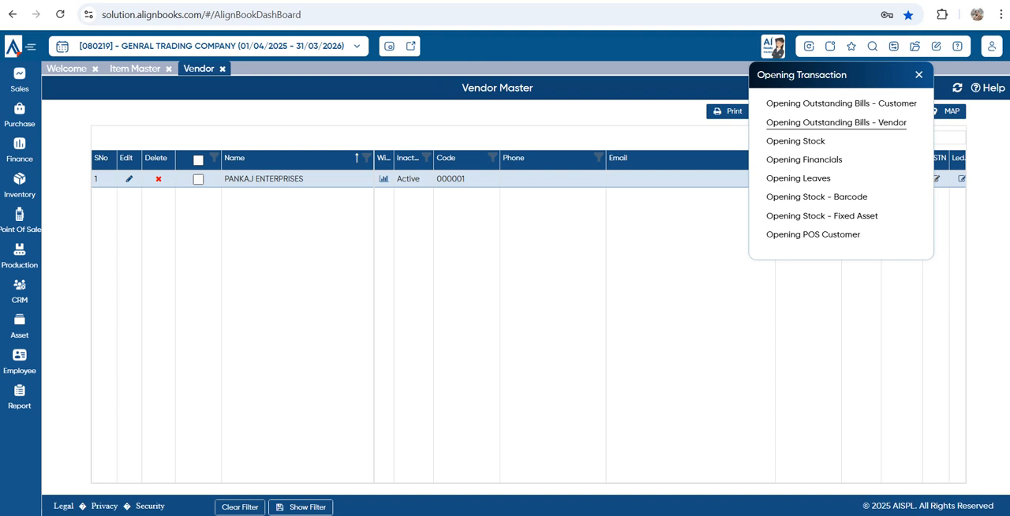
{"action": "left_click", "coordinate": [837, 123]}
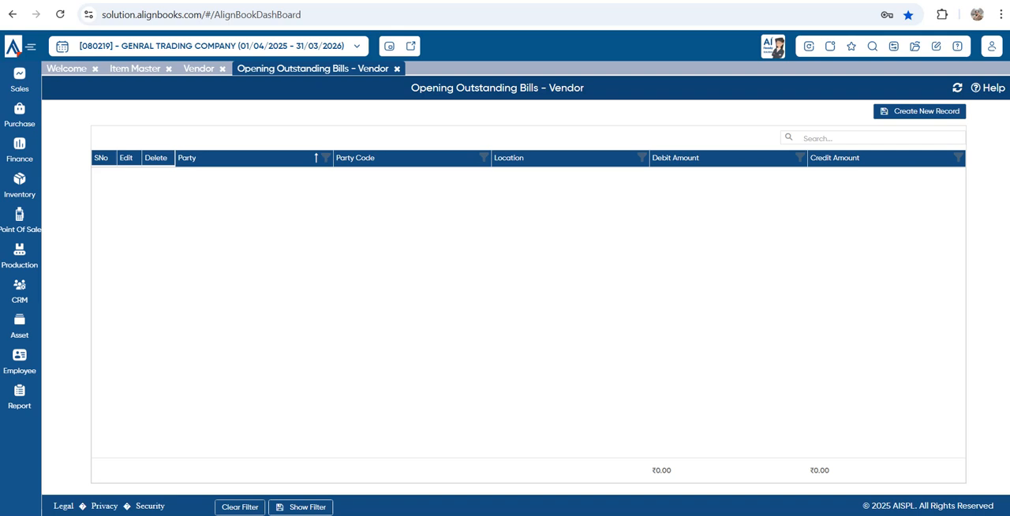
{"action": "left_click", "coordinate": [919, 111]}
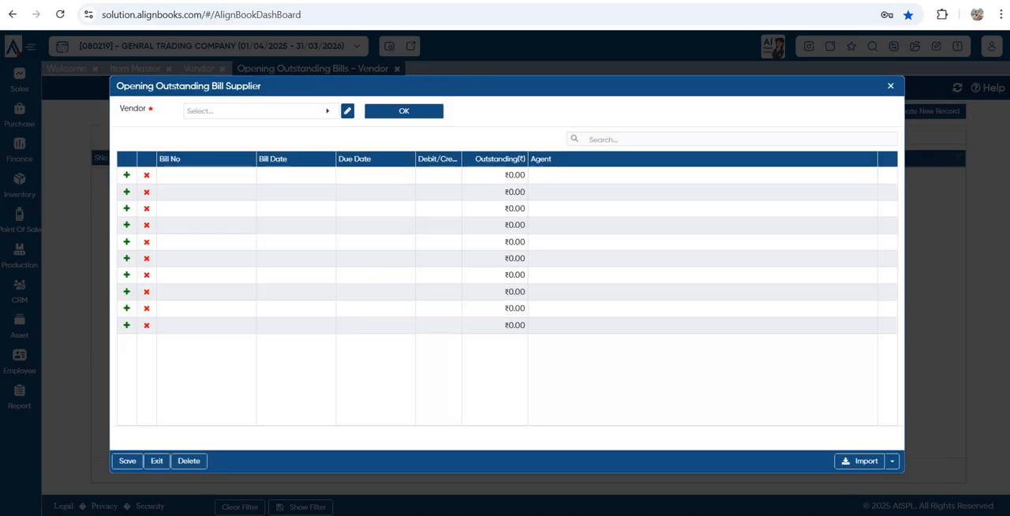
Choose PANKAJ ENTERPRISES as the vendor in the opening outstanding bill form and start its first bill row
{"action": "left_click", "coordinate": [254, 112]}
{"action": "left_click", "coordinate": [104, 187]}
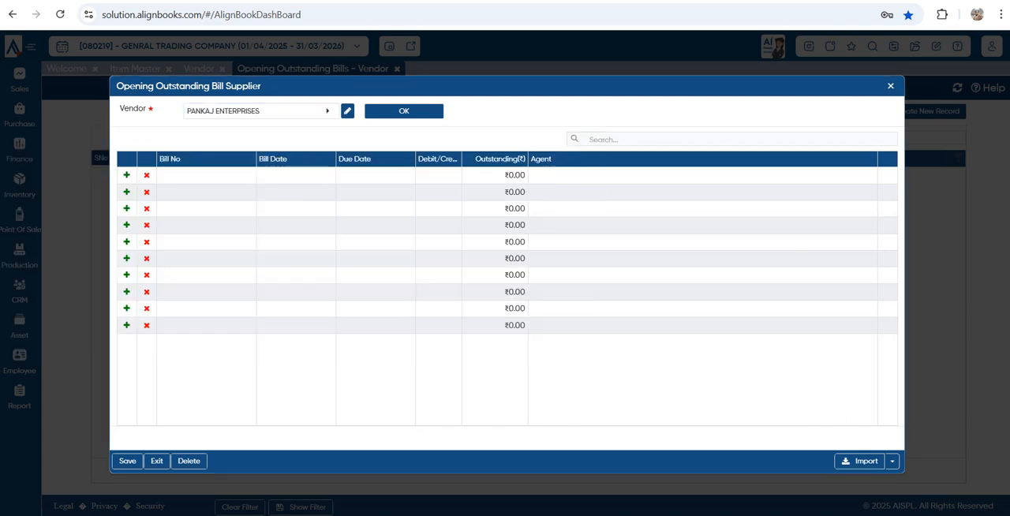
{"action": "left_click", "coordinate": [404, 112]}
{"action": "left_click", "coordinate": [207, 175]}
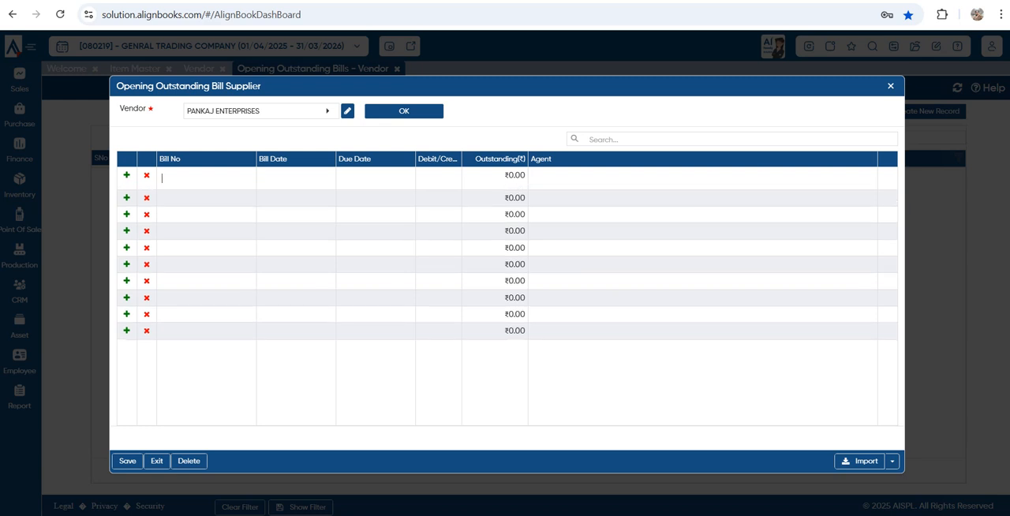
Examine the bill row's date, debit/credit, outstanding and agent fields and the import options, and close the form without saving
{"action": "left_click", "coordinate": [288, 177]}
{"action": "left_click", "coordinate": [374, 178]}
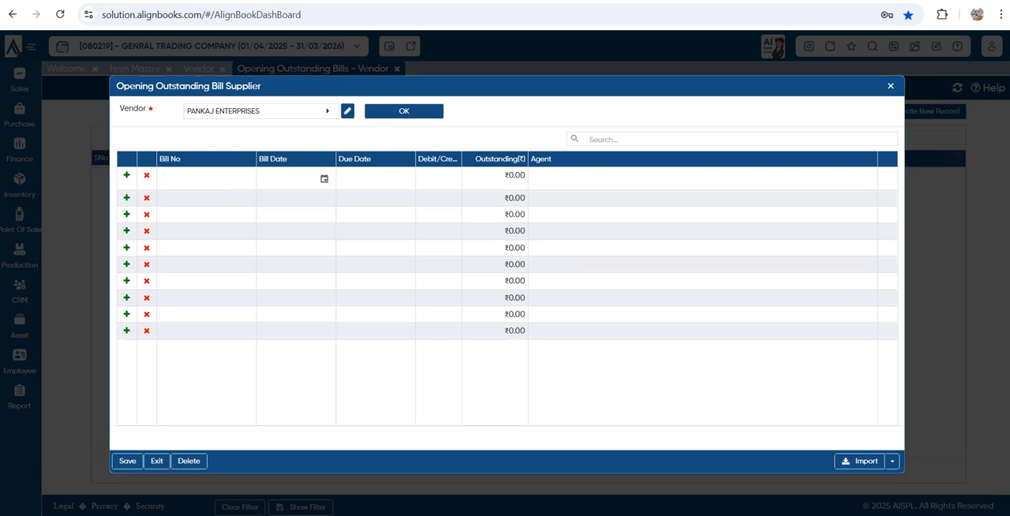
{"action": "left_click", "coordinate": [439, 176]}
{"action": "left_click", "coordinate": [495, 177]}
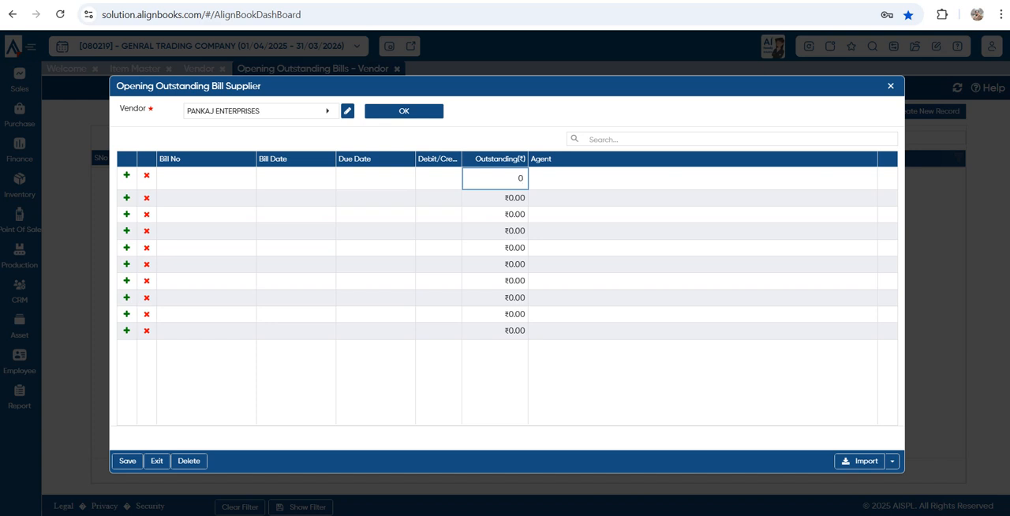
{"action": "key", "text": "Tab"}
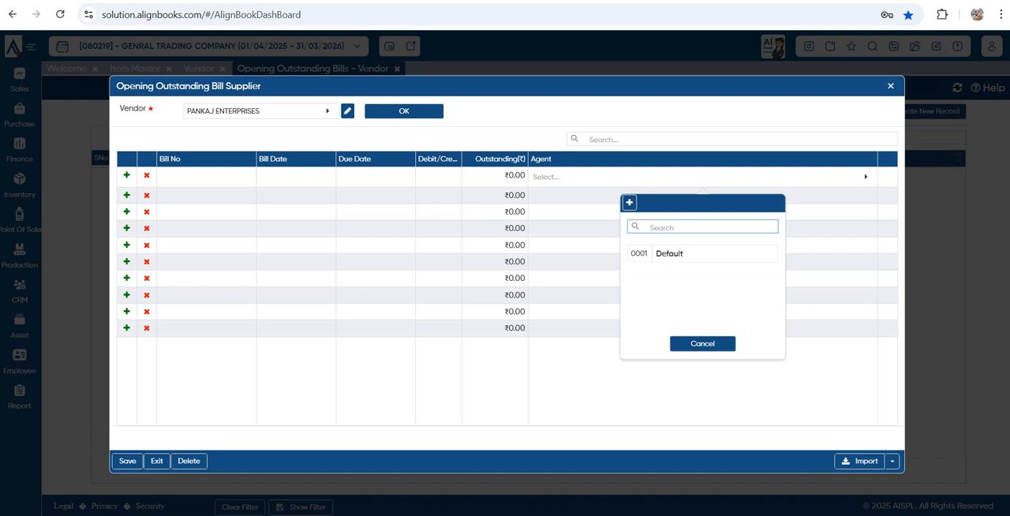
{"action": "key", "text": "Escape"}
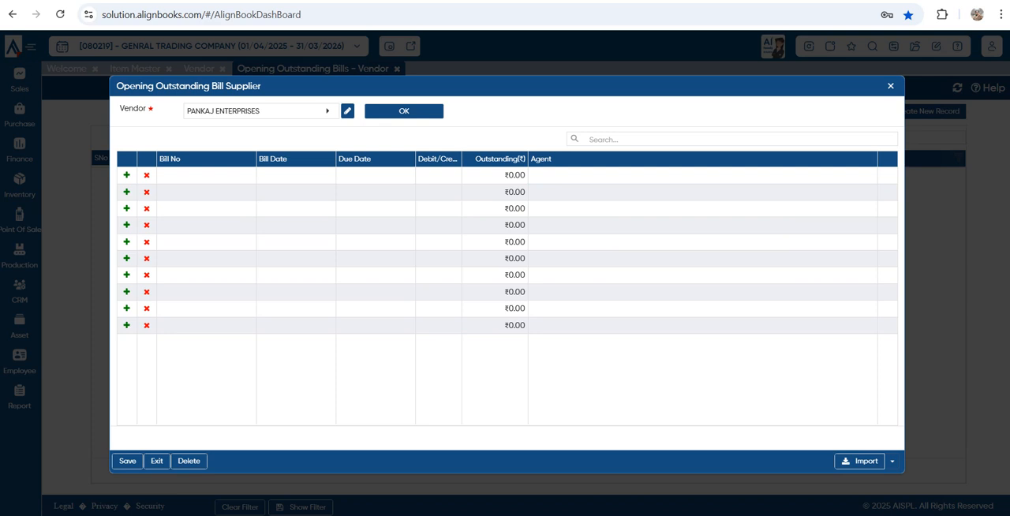
{"action": "left_click", "coordinate": [892, 461]}
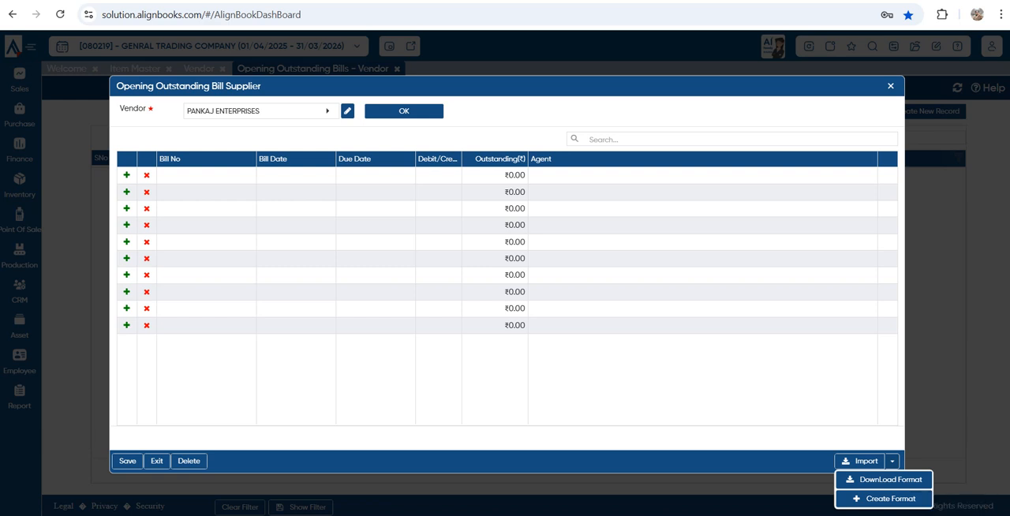
{"action": "key", "text": "Escape"}
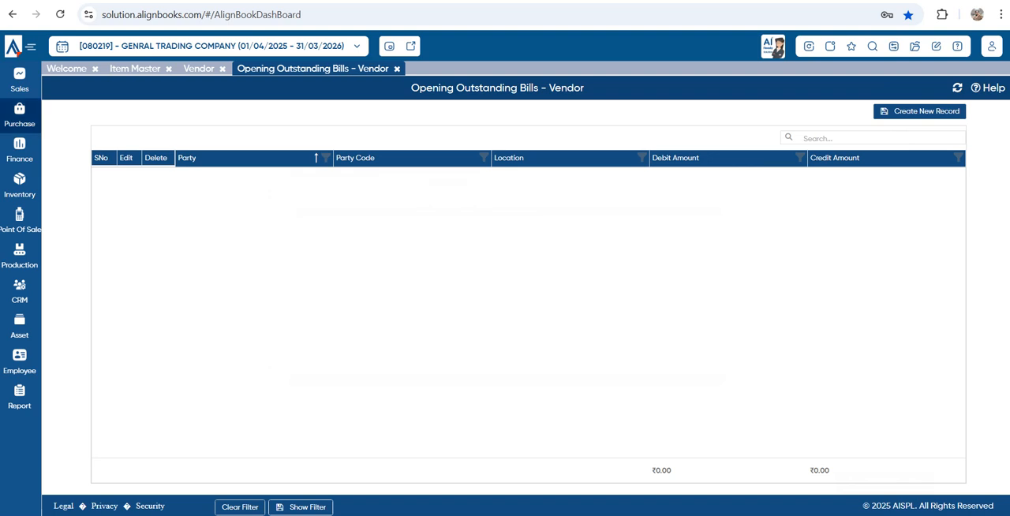
Open a new Purchase Bill, review the GST types while keeping TaxInvoice, and choose Credit as the Cash/Credit option
{"action": "left_click", "coordinate": [19, 116]}
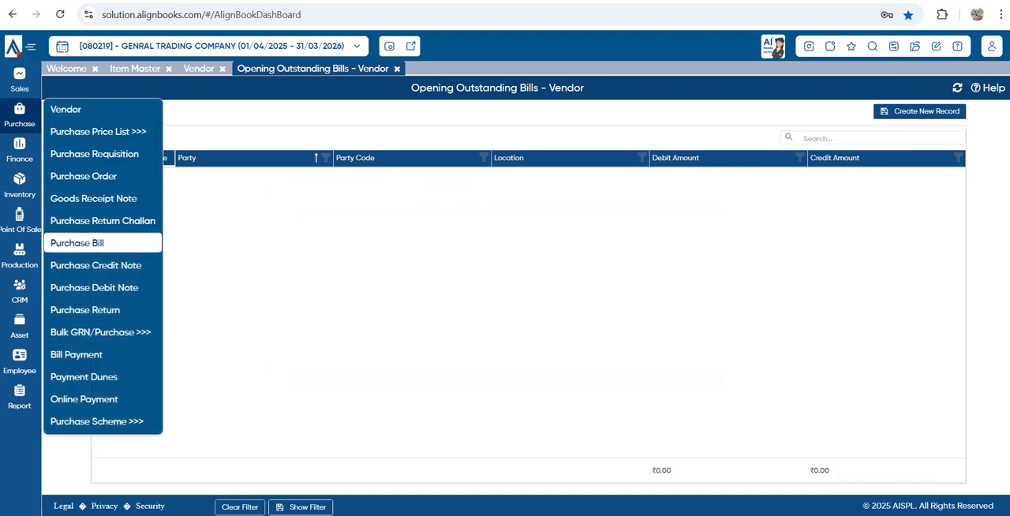
{"action": "left_click", "coordinate": [77, 243]}
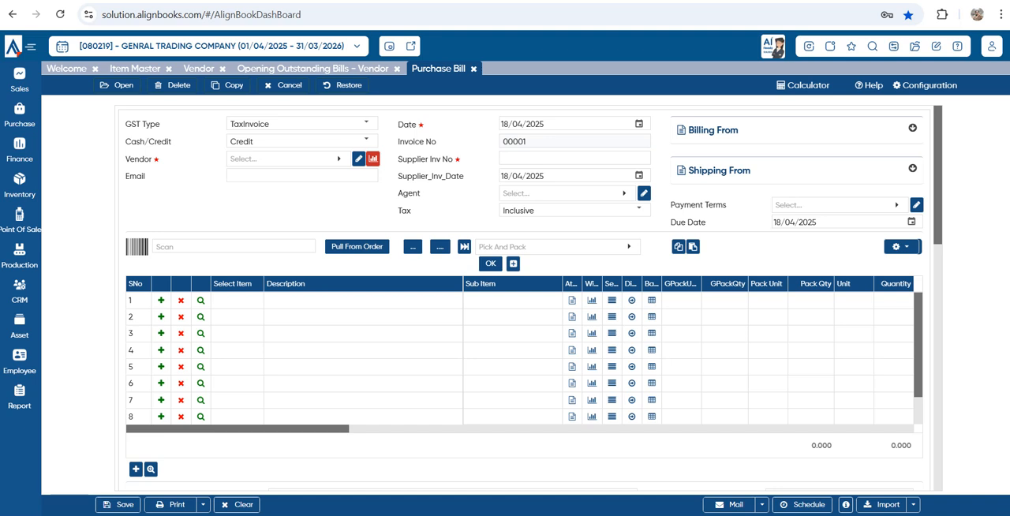
{"action": "left_click", "coordinate": [366, 123]}
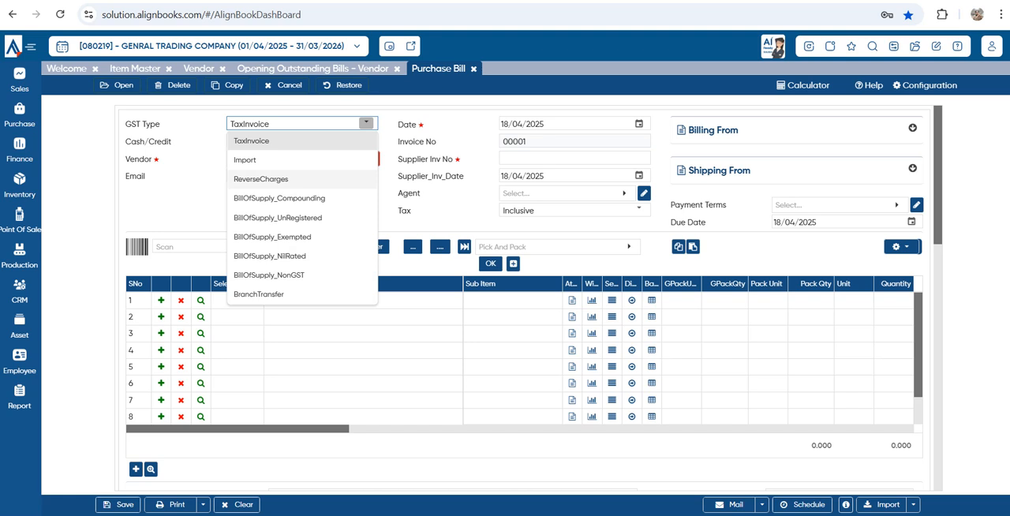
{"action": "left_click", "coordinate": [183, 199]}
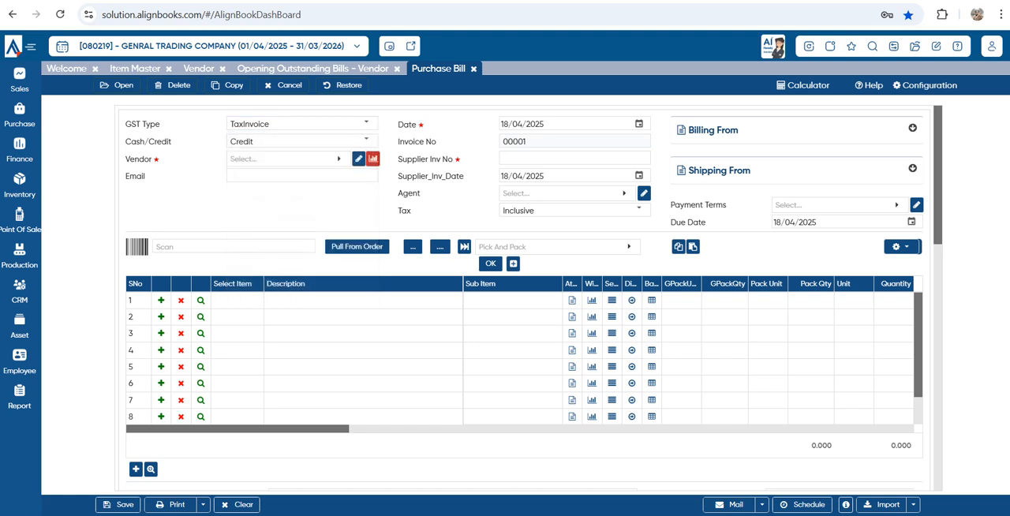
{"action": "left_click", "coordinate": [366, 141]}
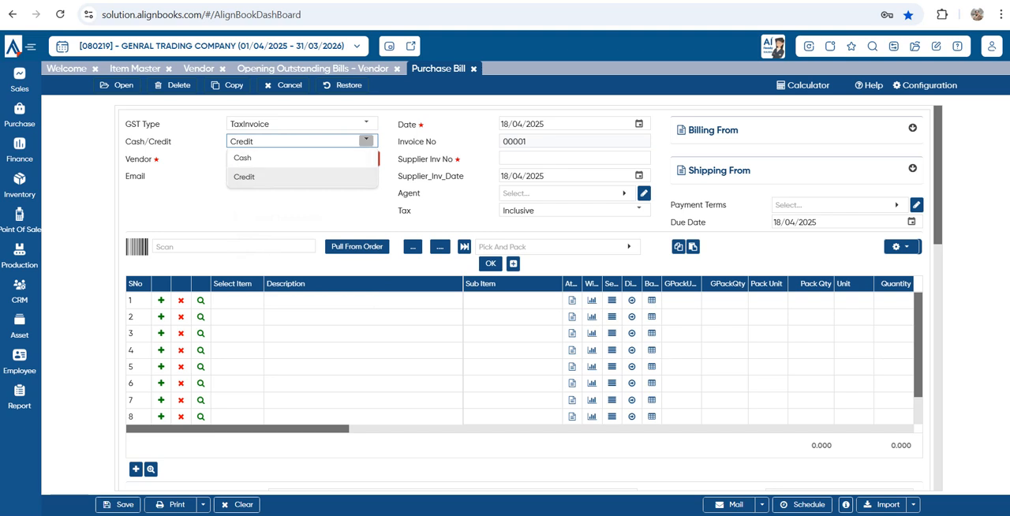
{"action": "left_click", "coordinate": [244, 176]}
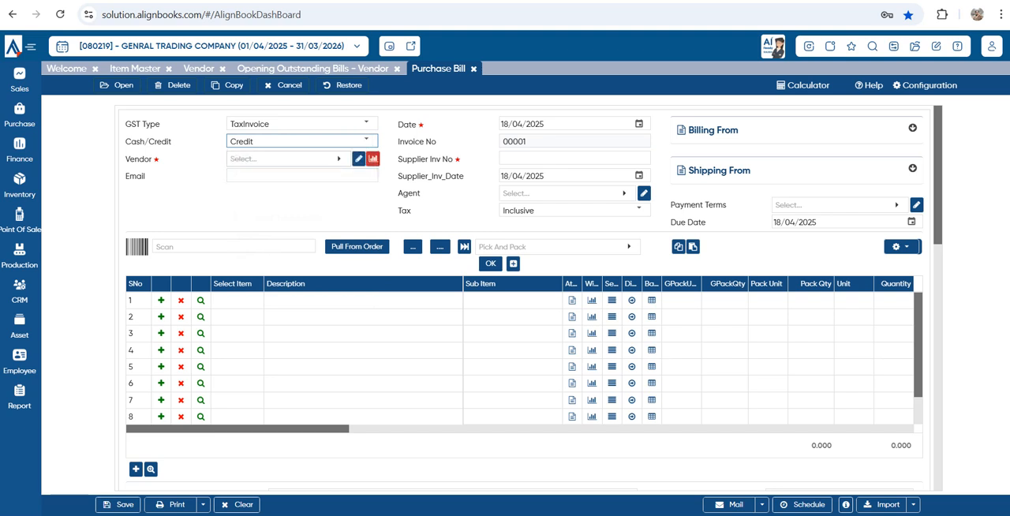
Look at the new vendor form, close it, and choose PANKAJ ENTERPRISES as the purchase bill's vendor
{"action": "left_click", "coordinate": [290, 159]}
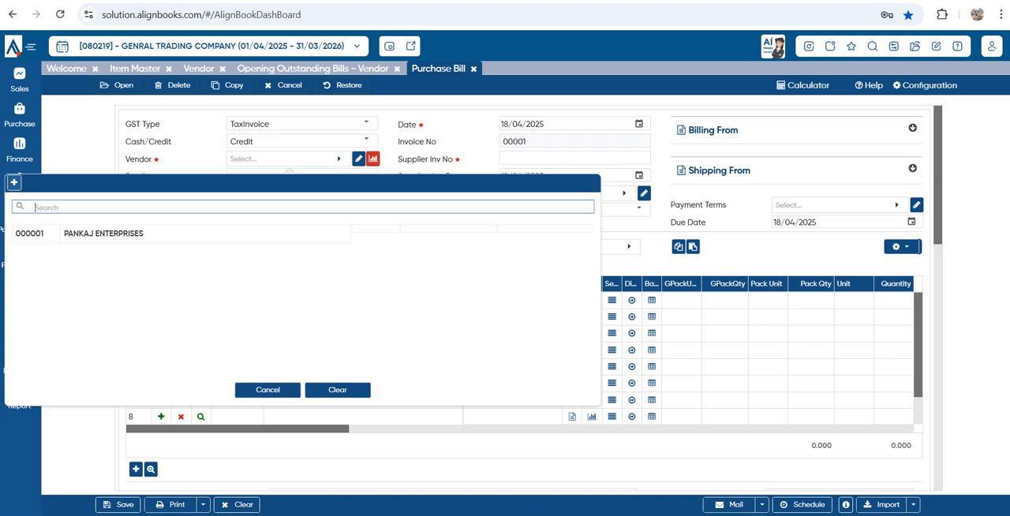
{"action": "left_click", "coordinate": [14, 182]}
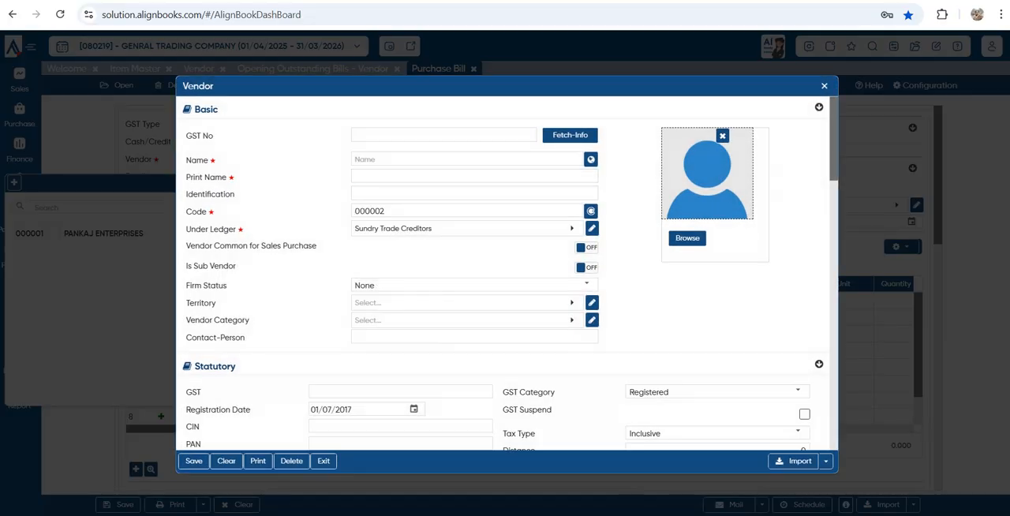
{"action": "key", "text": "Escape"}
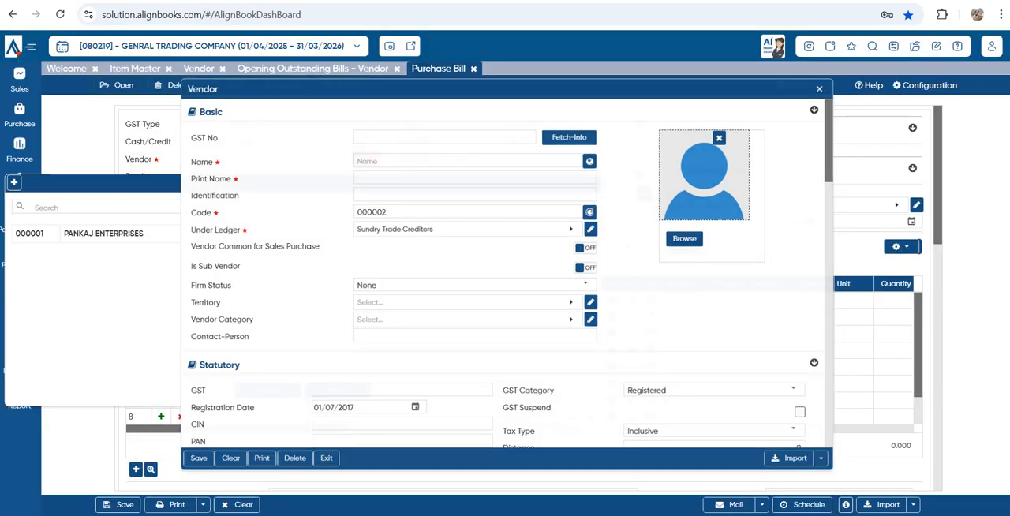
{"action": "left_click", "coordinate": [103, 234]}
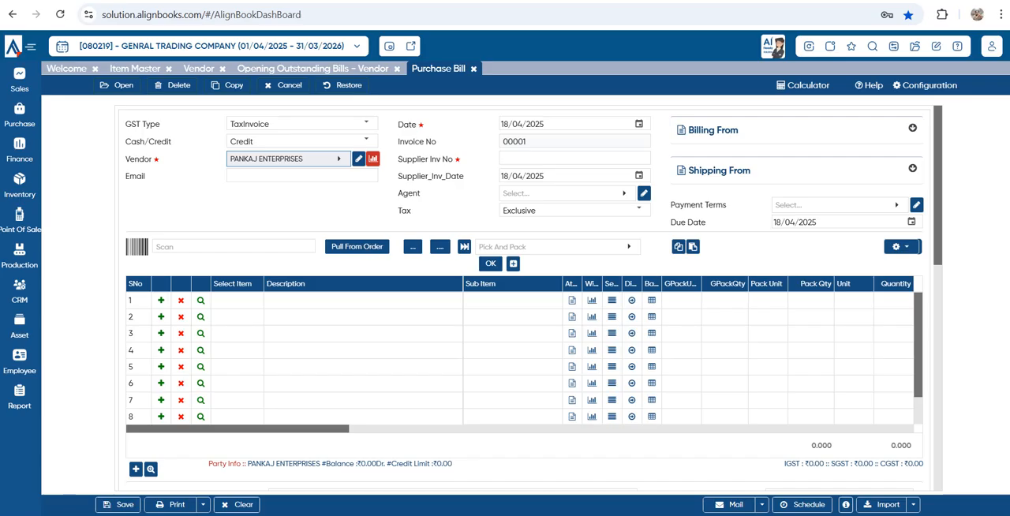
Set the purchase bill date to 18/04/2025
{"action": "left_click", "coordinate": [639, 124]}
{"action": "left_click", "coordinate": [639, 124]}
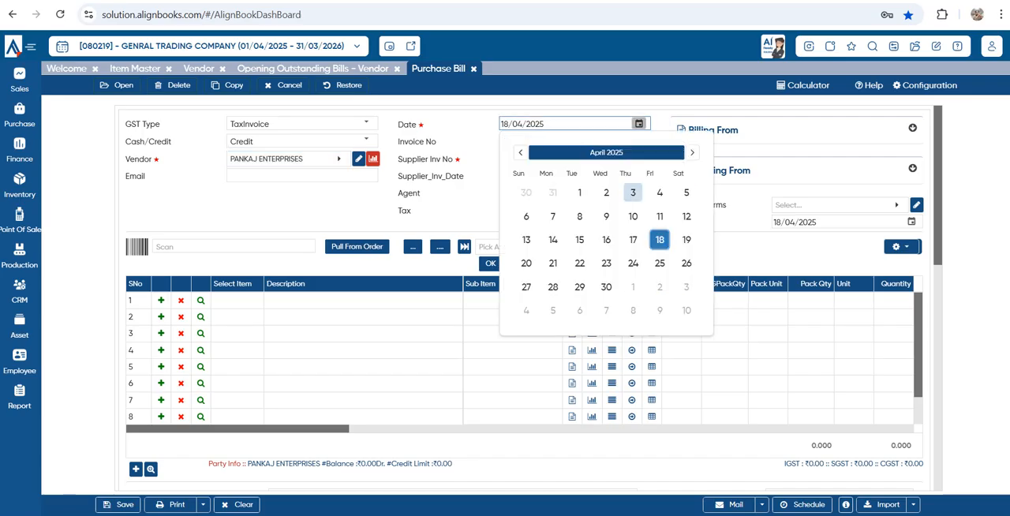
{"action": "left_click", "coordinate": [659, 240]}
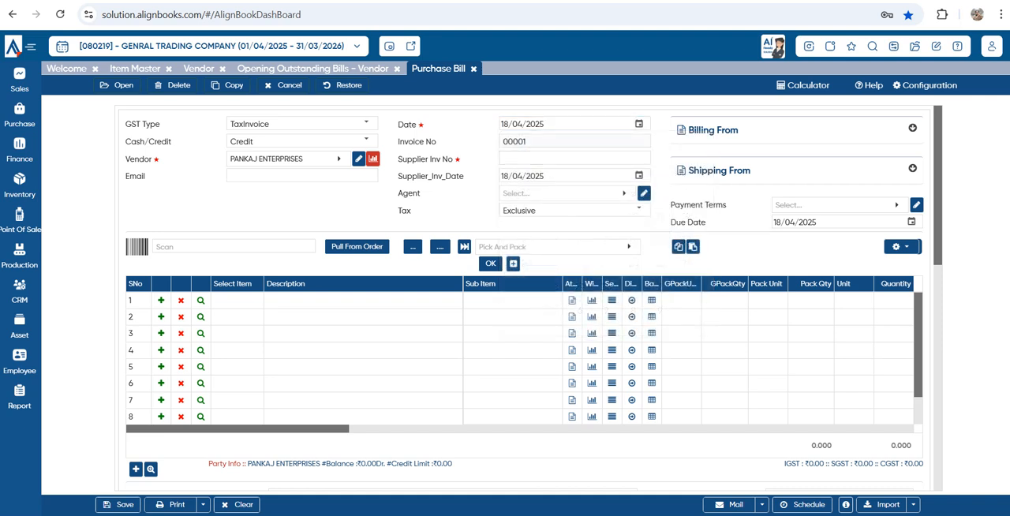
Enter T0025 as the supplier invoice number and 18/04/2025 as the supplier invoice date
{"action": "left_click_drag", "start_coordinate": [402, 159], "coordinate": [461, 158]}
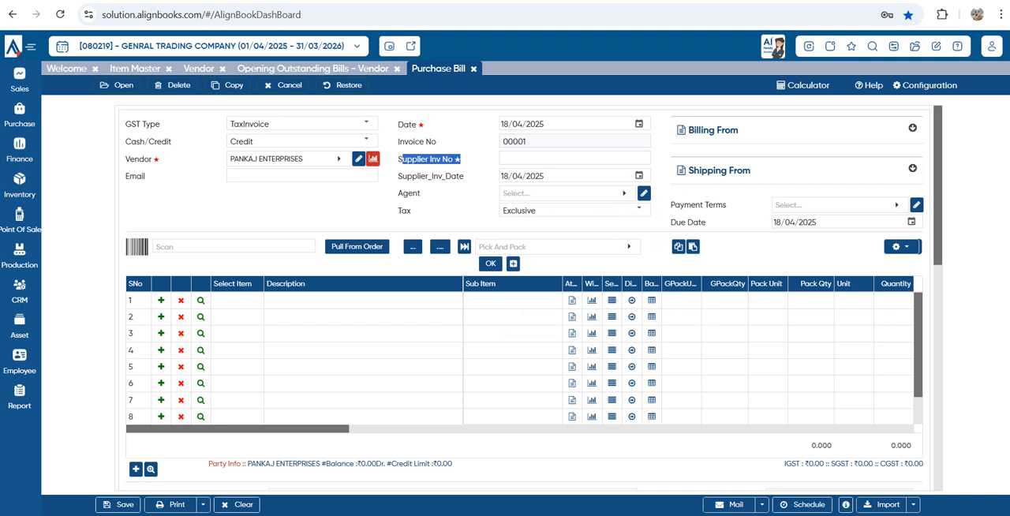
{"action": "left_click", "coordinate": [574, 159]}
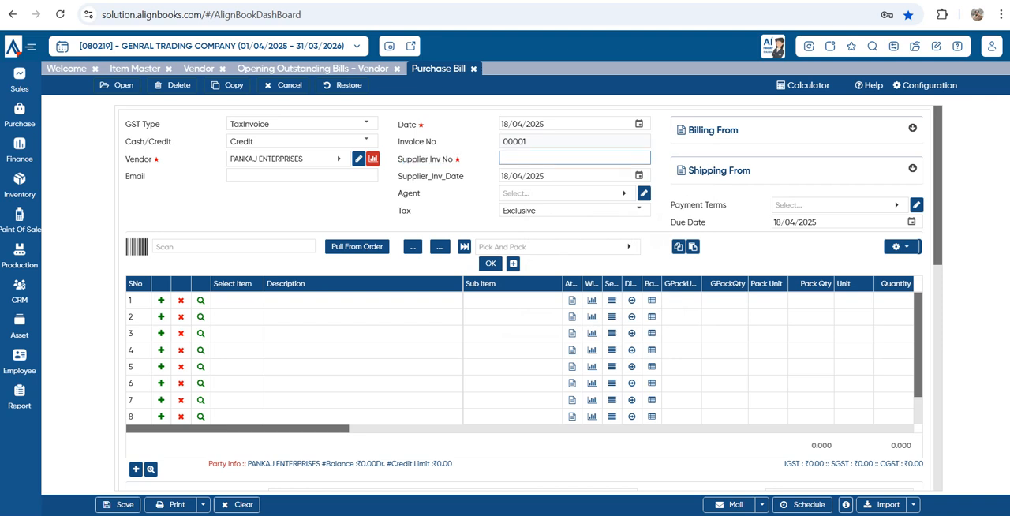
{"action": "type", "text": "T0025"}
{"action": "key", "text": "Tab"}
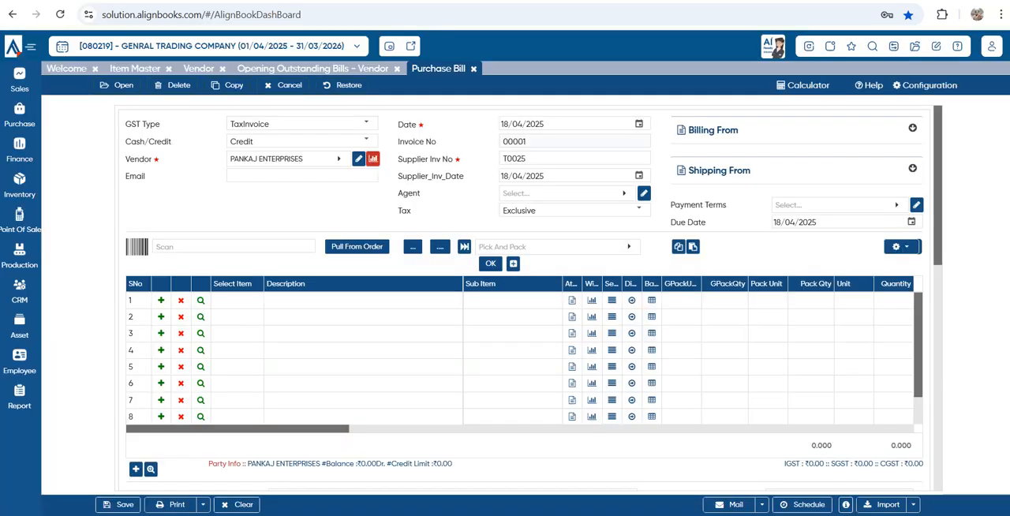
{"action": "left_click", "coordinate": [640, 175]}
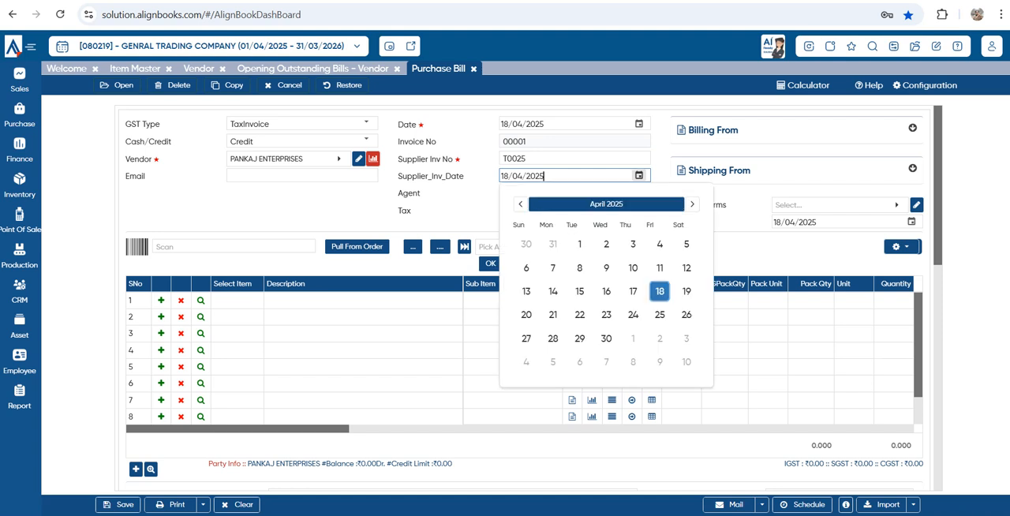
{"action": "left_click", "coordinate": [659, 292]}
Start a new agent from the bill's Agent field, entering the agent's name and a commission rate of 2
{"action": "key", "text": "Tab"}
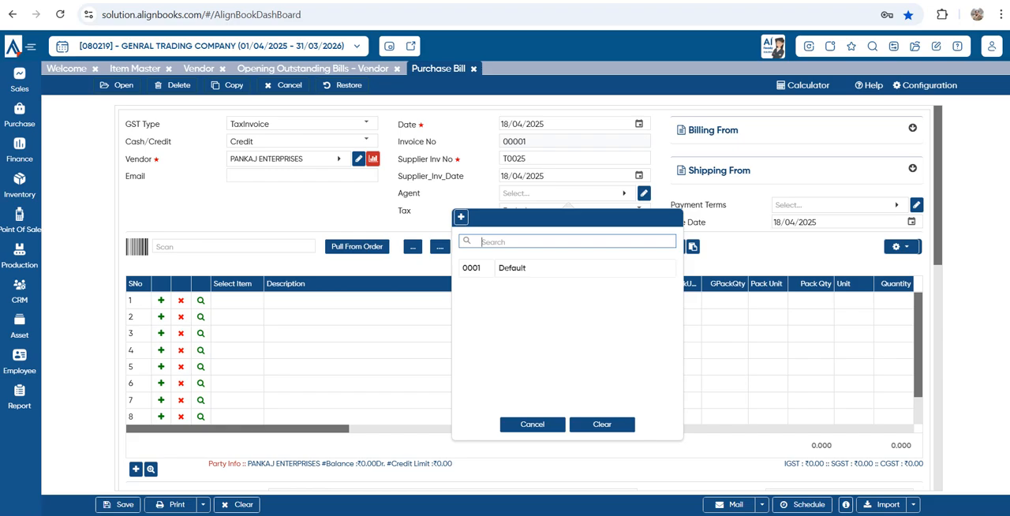
{"action": "left_click", "coordinate": [461, 217]}
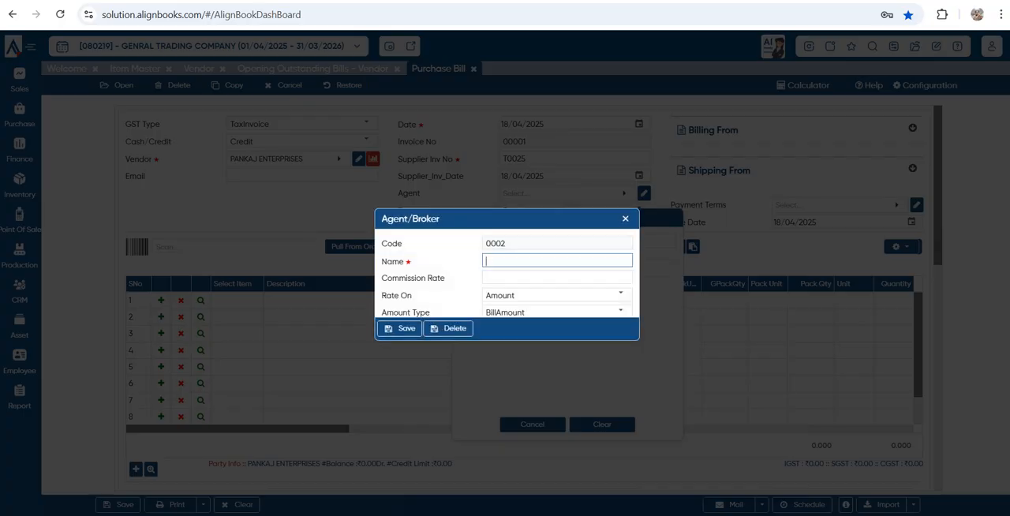
{"action": "type", "text": "KARAN"}
{"action": "left_click_drag", "start_coordinate": [552, 340], "coordinate": [552, 383]}
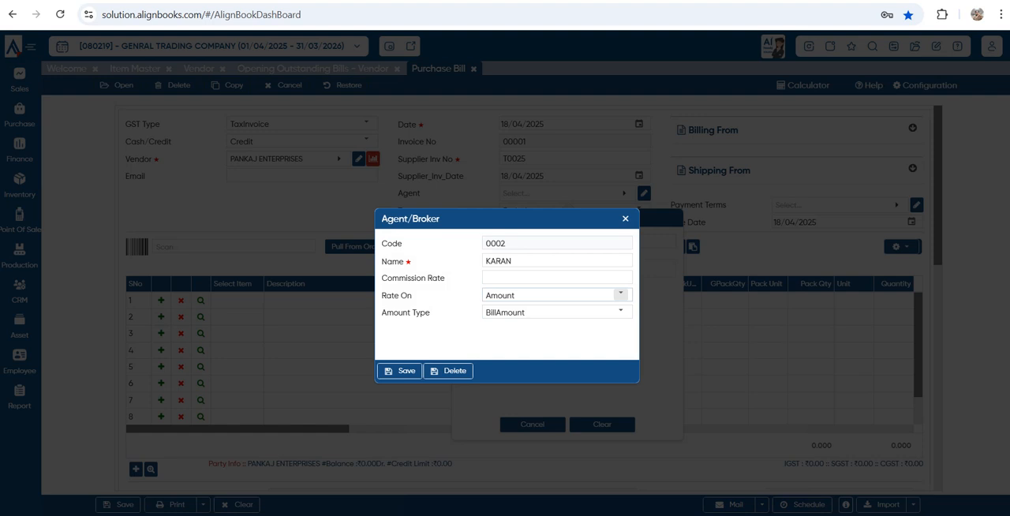
{"action": "left_click", "coordinate": [557, 278]}
{"action": "type", "text": "2"}
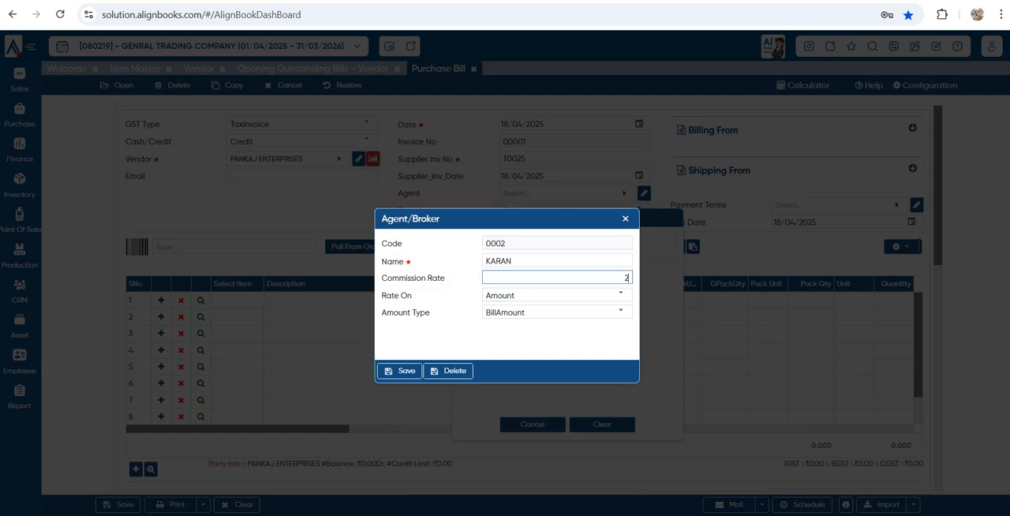
{"action": "key", "text": "Tab"}
Review the agent's commission options, keep the rate on Amount and the amount type BillAmount, and save the agent
{"action": "left_click", "coordinate": [621, 295]}
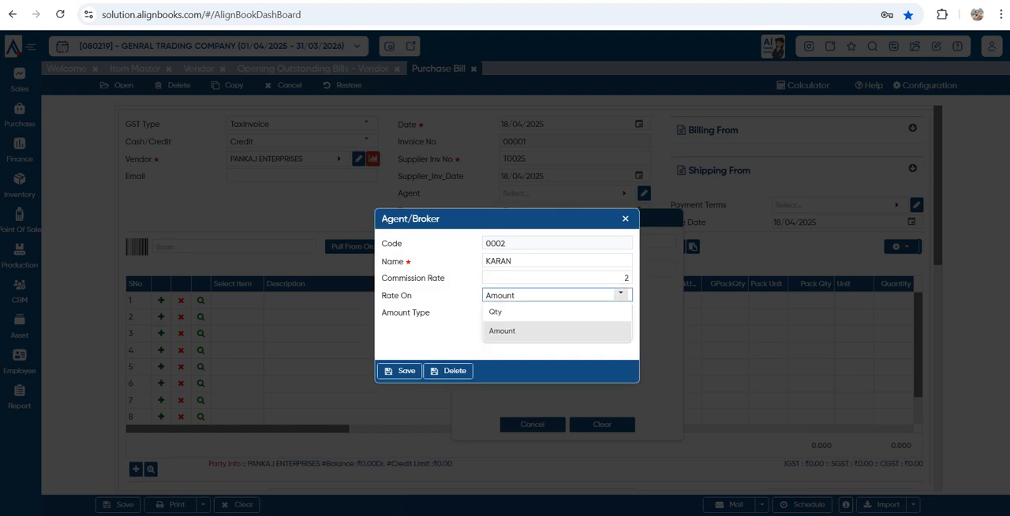
{"action": "left_click", "coordinate": [621, 295]}
{"action": "left_click", "coordinate": [621, 312]}
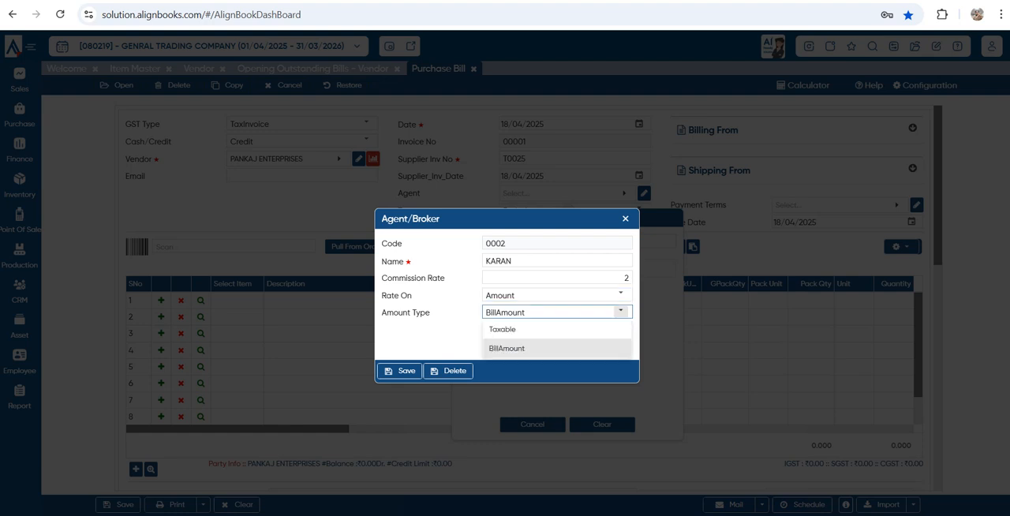
{"action": "left_click", "coordinate": [621, 312]}
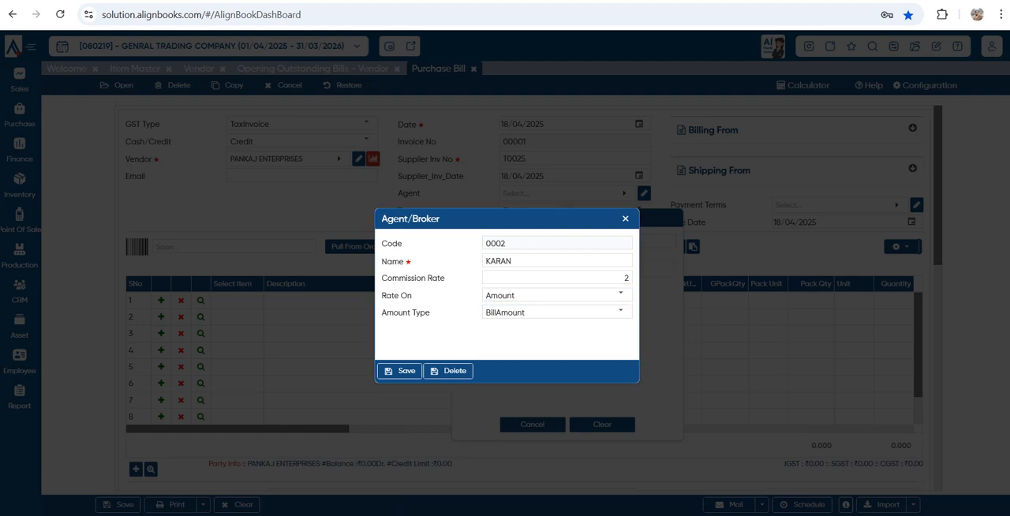
{"action": "left_click", "coordinate": [400, 371]}
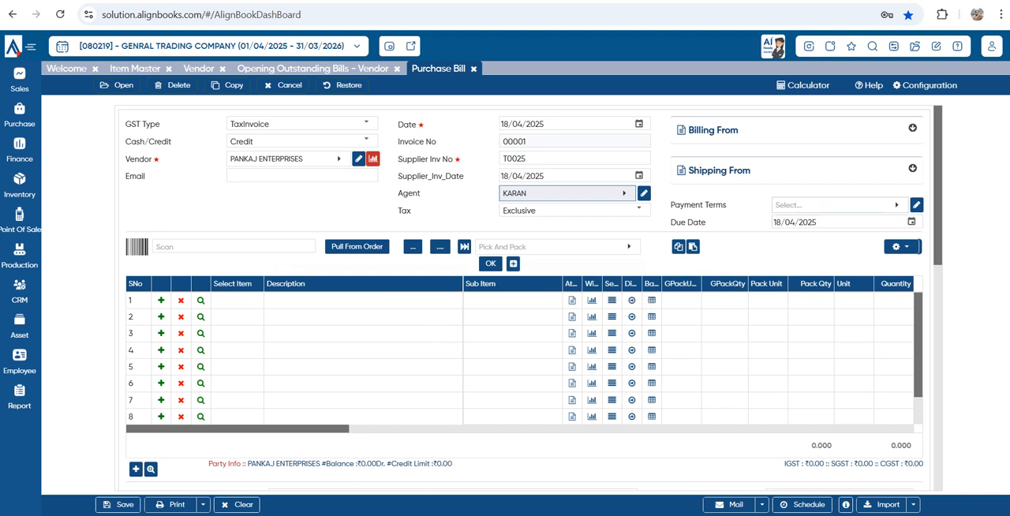
Create and save the payment term 30 DAYS with 30 fixed days for the bill, and check the bill date against the due date
{"action": "left_click", "coordinate": [840, 205]}
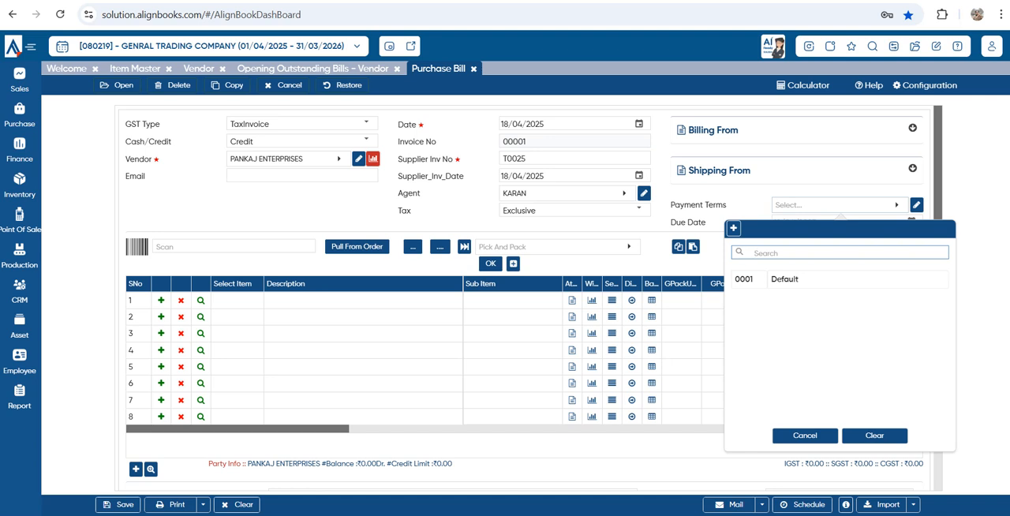
{"action": "left_click", "coordinate": [734, 229]}
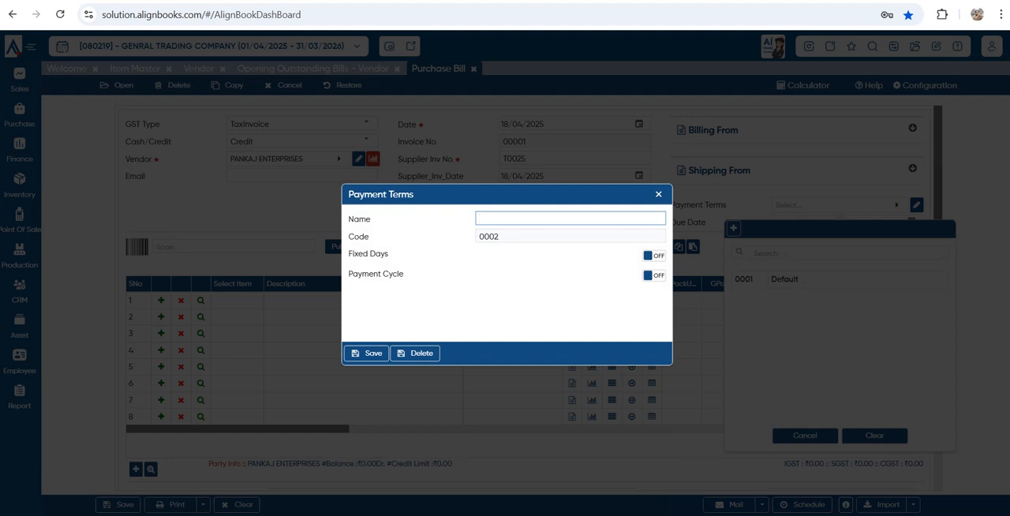
{"action": "type", "text": "30 DAYS"}
{"action": "left_click", "coordinate": [653, 254]}
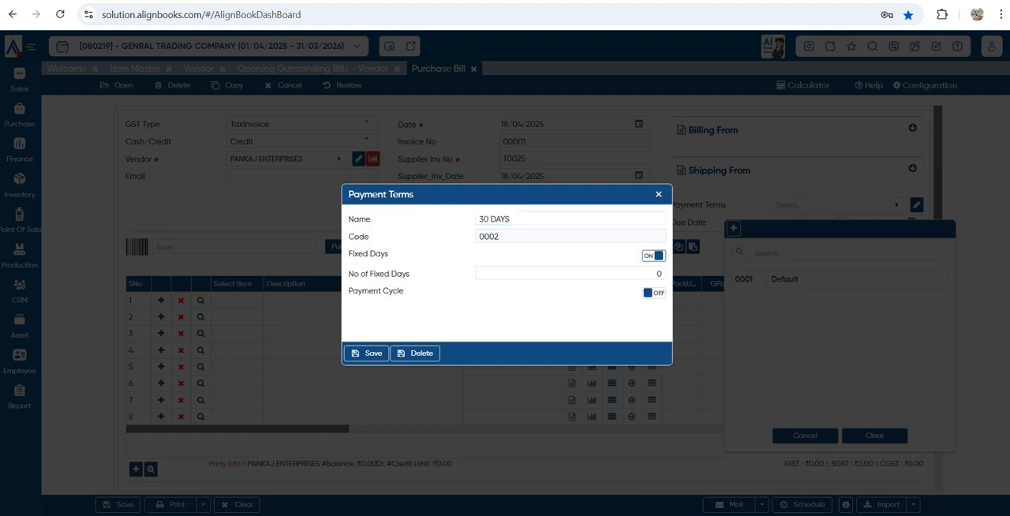
{"action": "mouse_move", "coordinate": [665, 273]}
{"action": "left_mouse_down"}
{"action": "mouse_move", "coordinate": [624, 274]}
{"action": "mouse_move", "coordinate": [662, 273]}
{"action": "mouse_move", "coordinate": [653, 274]}
{"action": "left_mouse_up"}
{"action": "left_click", "coordinate": [653, 274]}
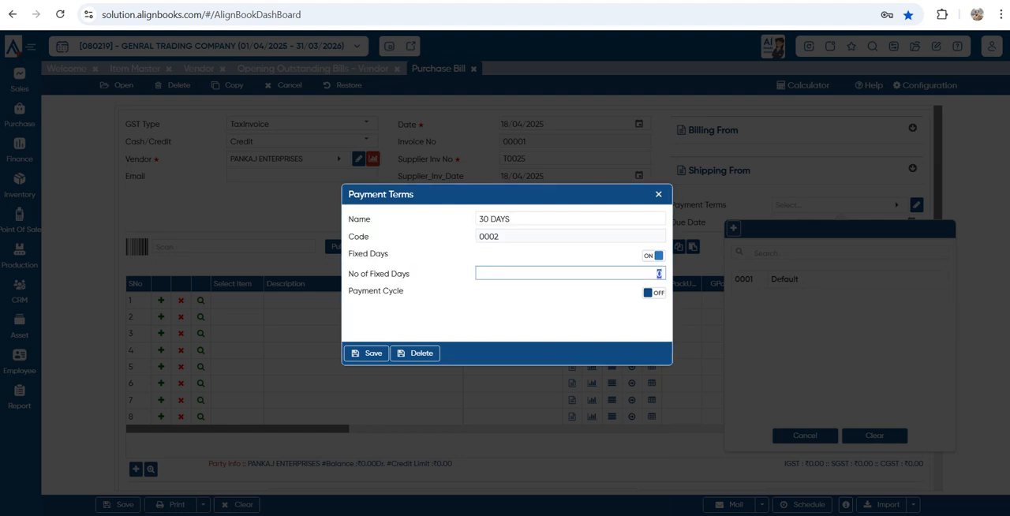
{"action": "type", "text": "30"}
{"action": "left_click", "coordinate": [366, 354]}
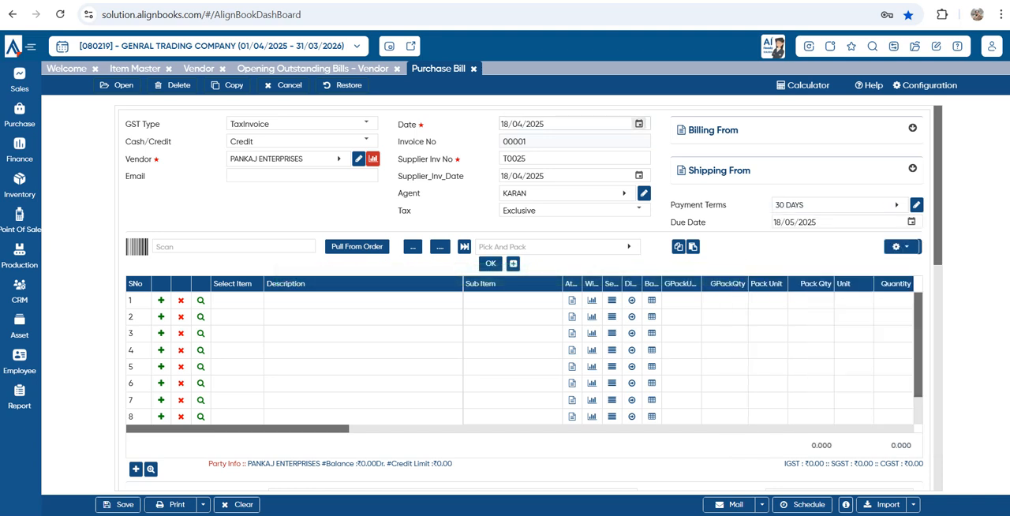
{"action": "left_click", "coordinate": [553, 124]}
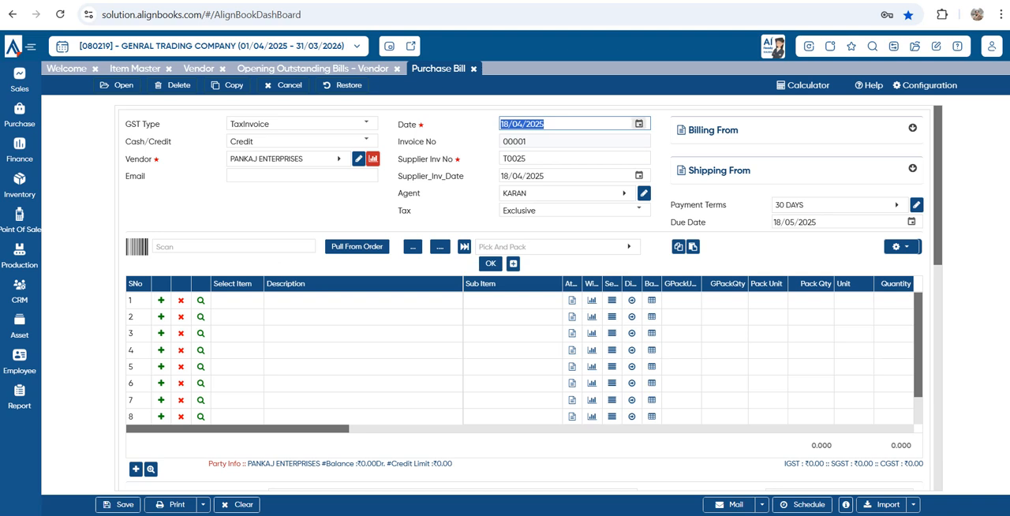
{"action": "left_click", "coordinate": [827, 222]}
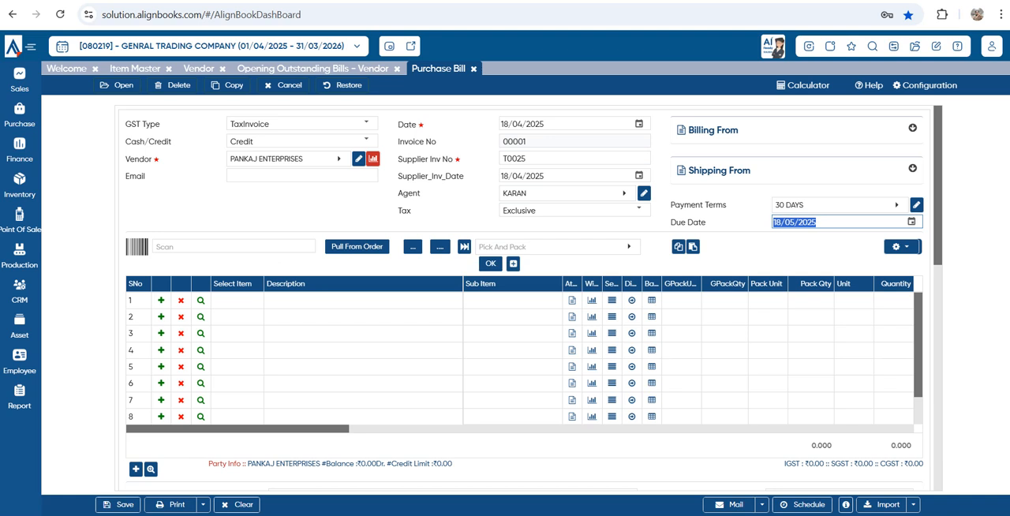
Add PLASTIC BOTTEL as the first bill item with quantity 200 and rate 7, leaving its attributes unchanged
{"action": "left_click", "coordinate": [237, 300]}
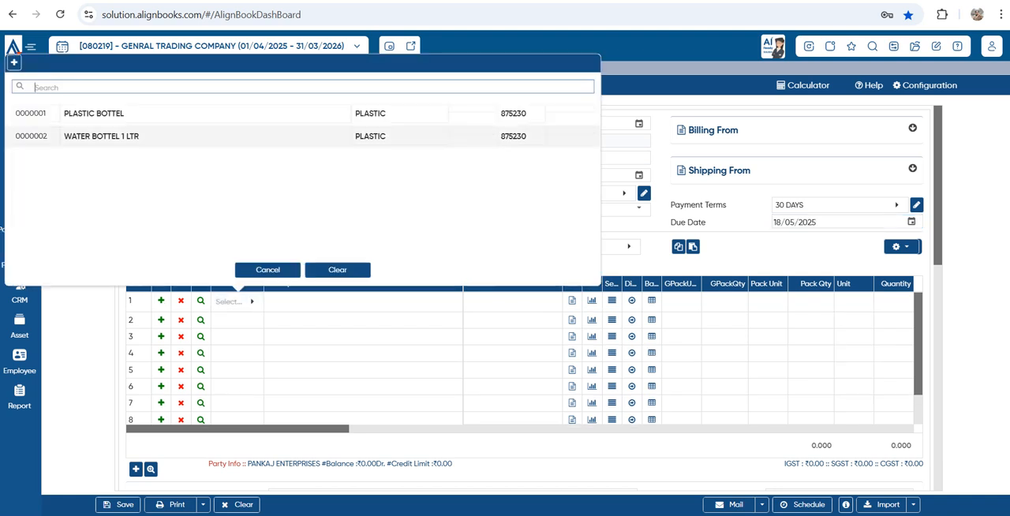
{"action": "left_click", "coordinate": [190, 113]}
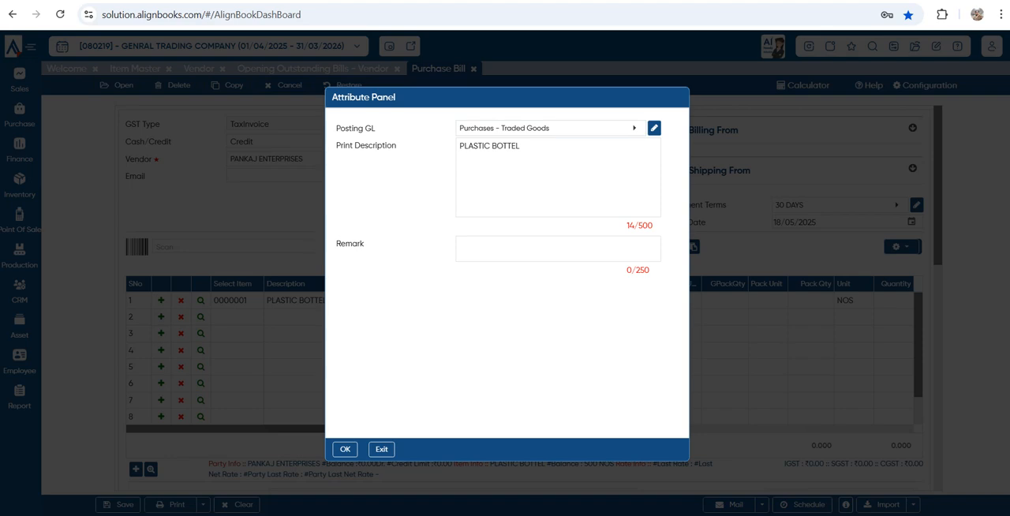
{"action": "key", "text": "Escape"}
{"action": "scroll", "coordinate": [687, 359], "scroll_direction": "right", "scroll_amount": 4}
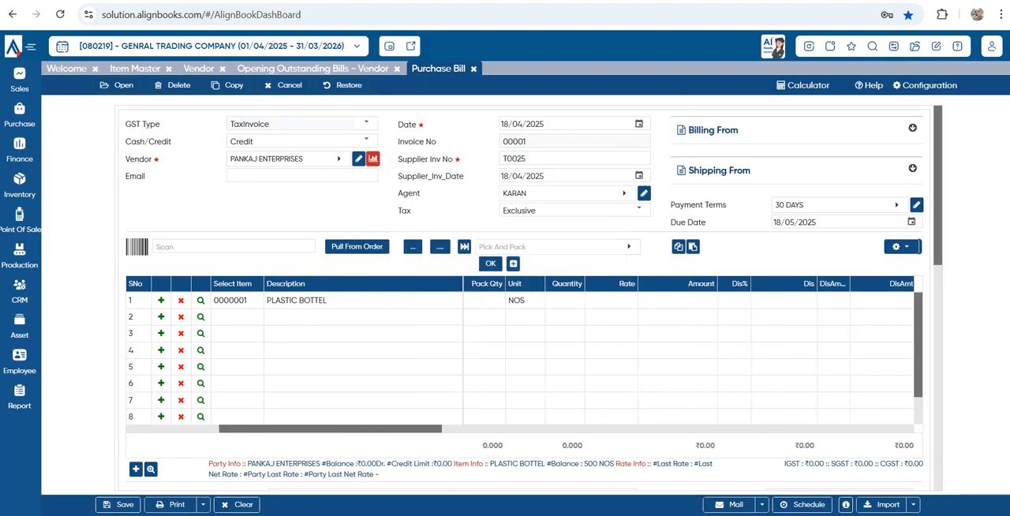
{"action": "left_click", "coordinate": [565, 301]}
{"action": "type", "text": "200"}
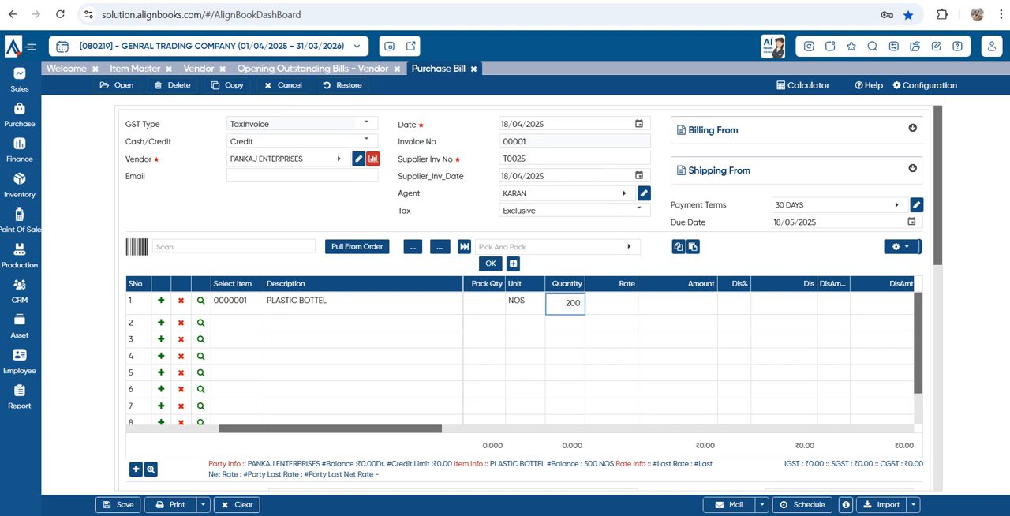
{"action": "key", "text": "Tab"}
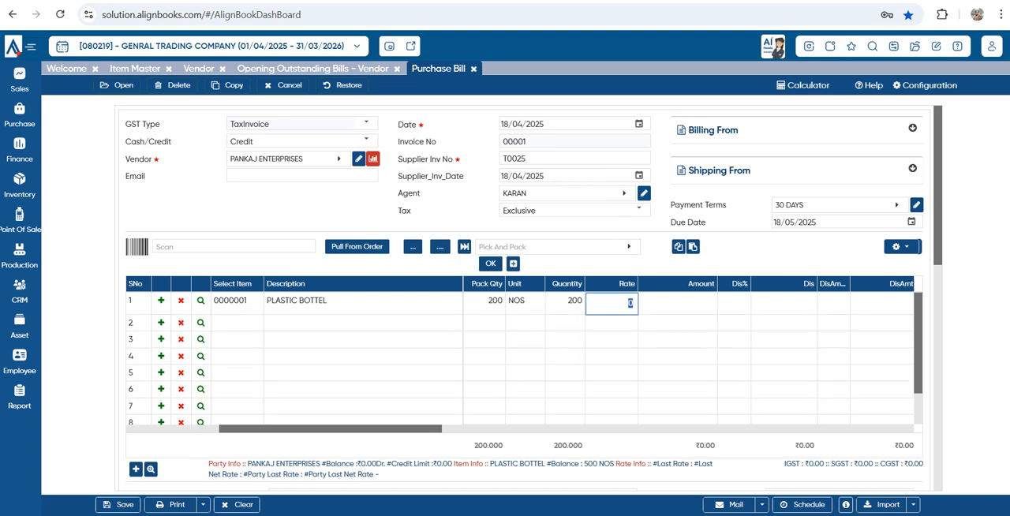
{"action": "type", "text": "7"}
{"action": "key", "text": "Tab"}
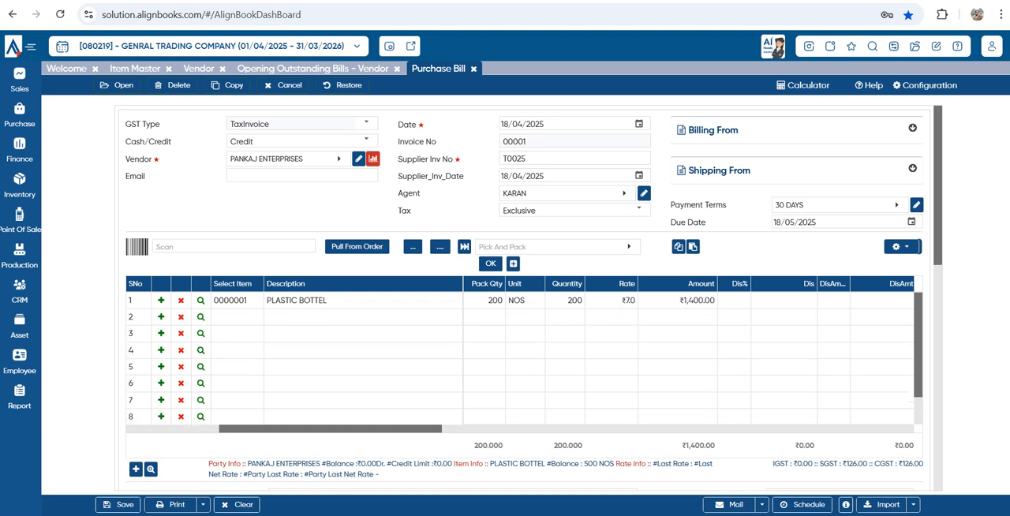
Add WATER BOTTEL 1 LTR as the second bill item with quantity 600 and rate 6.5, leaving its attributes unchanged
{"action": "left_click", "coordinate": [237, 317]}
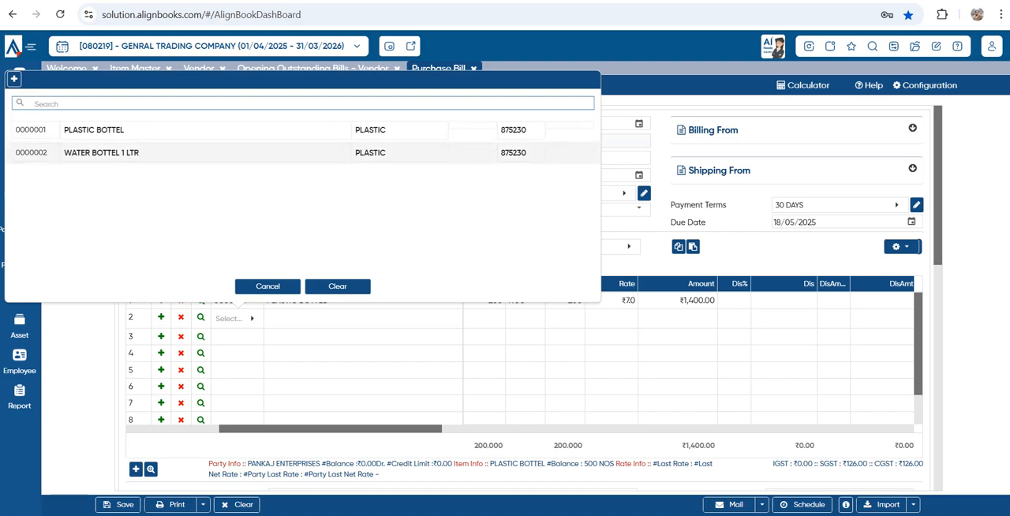
{"action": "key", "text": "Return"}
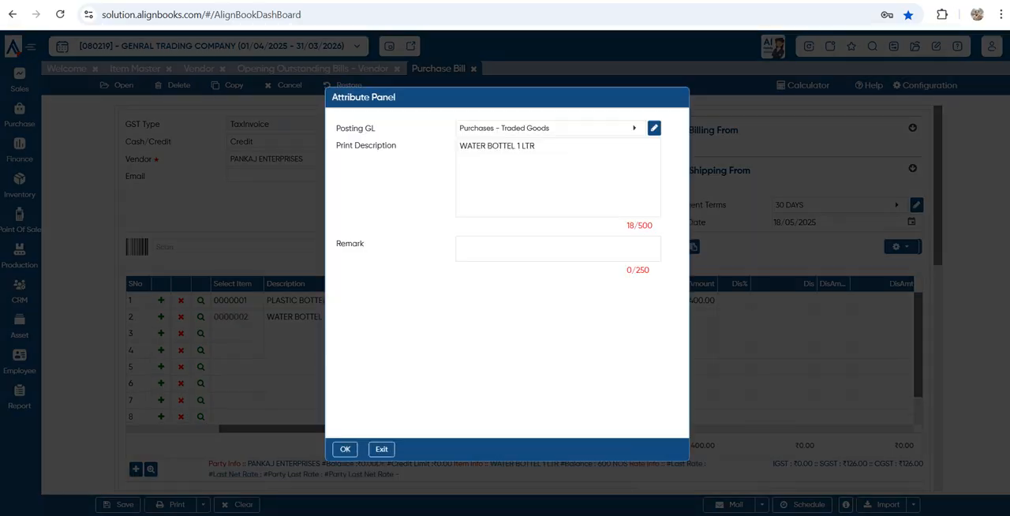
{"action": "key", "text": "Escape"}
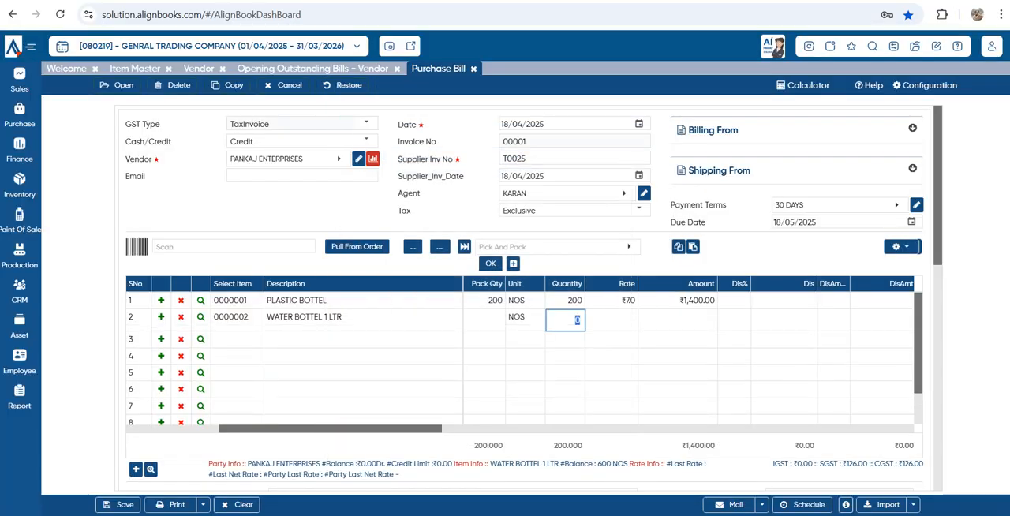
{"action": "type", "text": "600"}
{"action": "key", "text": "Tab"}
{"action": "type", "text": "6"}
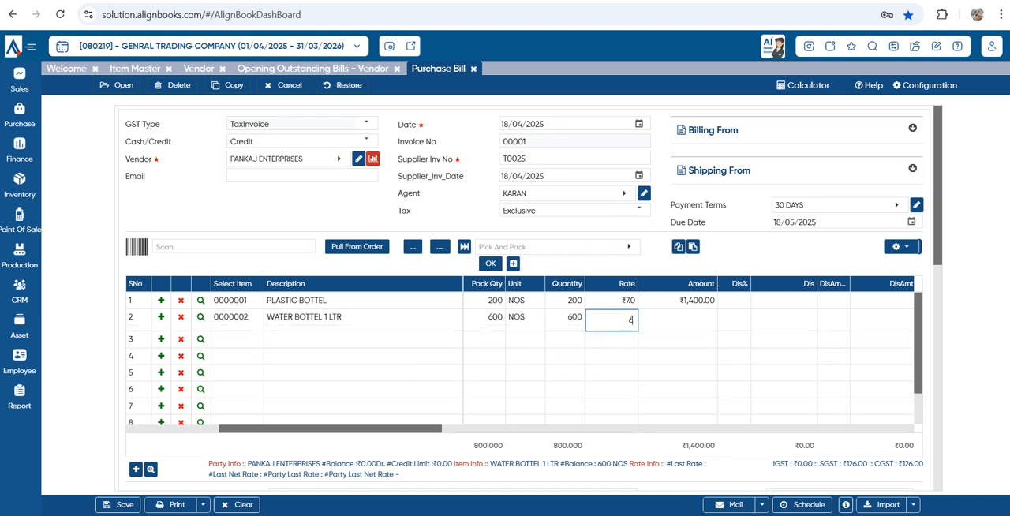
{"action": "type", "text": ".5"}
{"action": "key", "text": "Tab"}
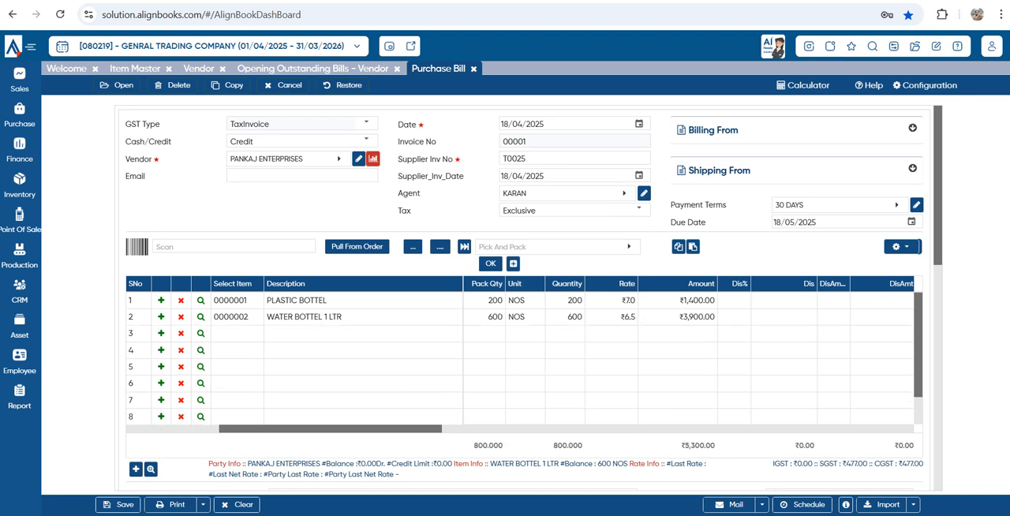
Review the items' tax and net rate columns and set the bill-level discount to 10 percent in the totals
{"action": "left_click_drag", "start_coordinate": [331, 429], "coordinate": [430, 430]}
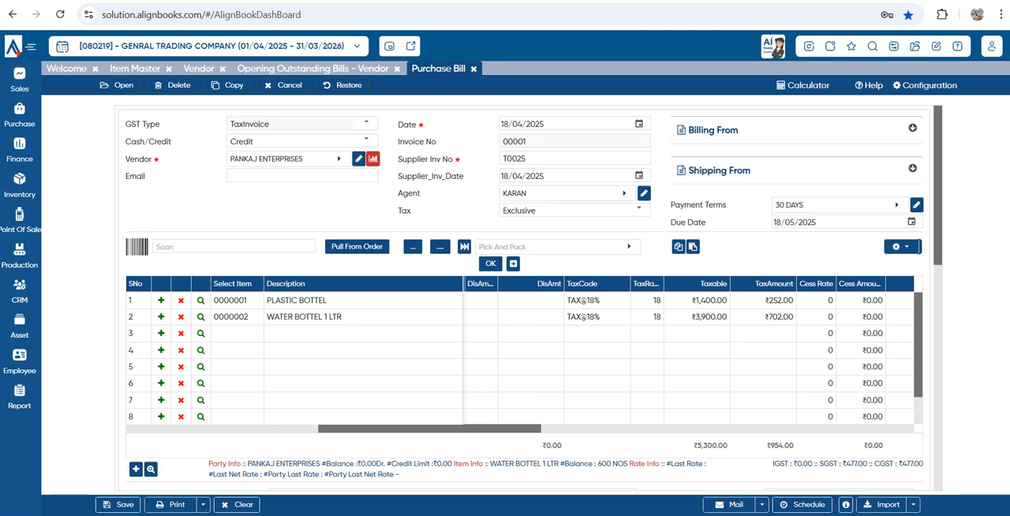
{"action": "left_click_drag", "start_coordinate": [430, 429], "coordinate": [497, 429]}
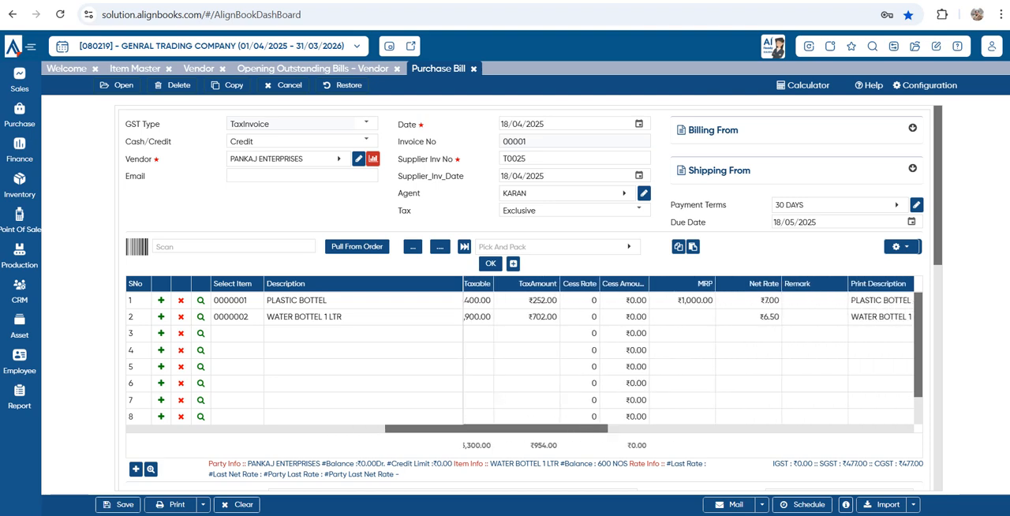
{"action": "scroll", "coordinate": [525, 298], "scroll_direction": "down", "scroll_amount": 3}
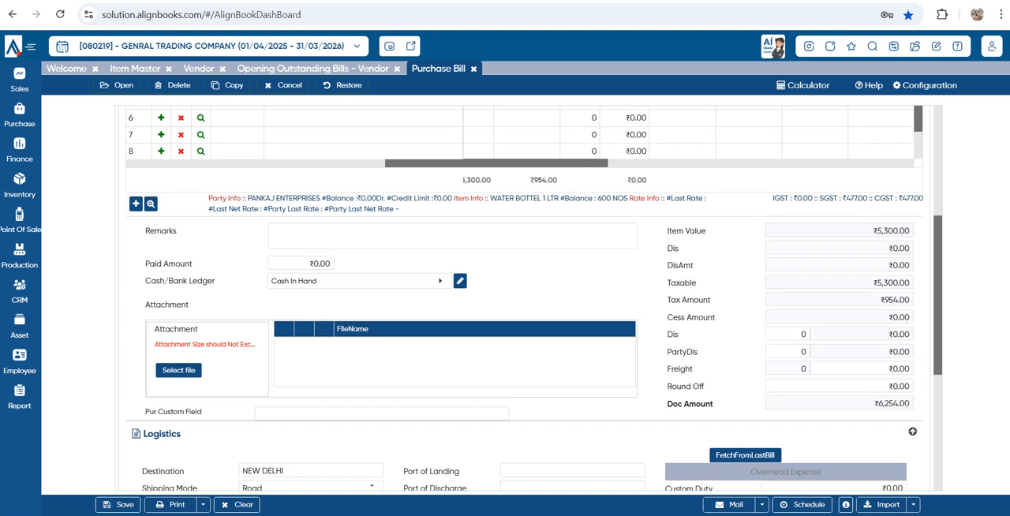
{"action": "left_click", "coordinate": [789, 334]}
{"action": "type", "text": "10"}
{"action": "key", "text": "Tab"}
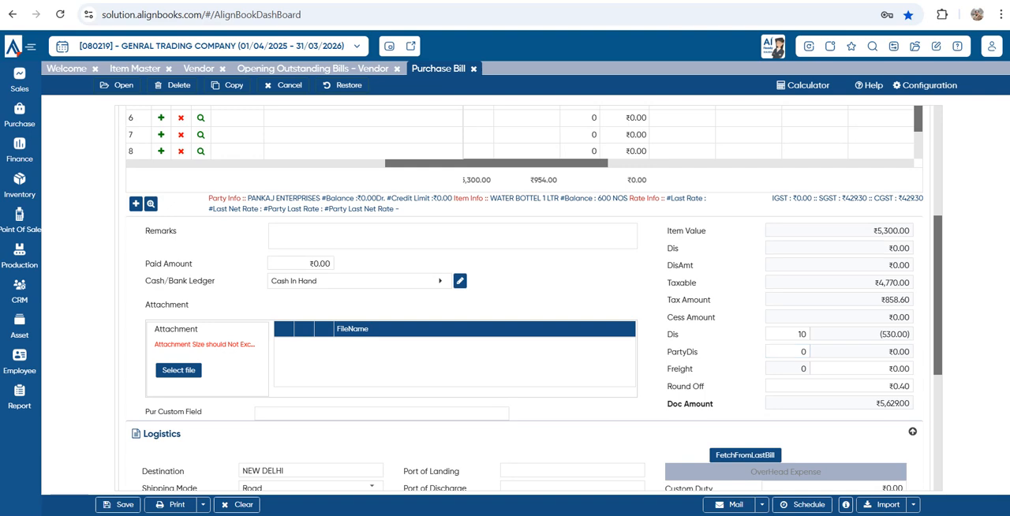
Set the item-level discount on the PLASTIC BOTTEL line to 5 percent
{"action": "scroll", "coordinate": [524, 300], "scroll_direction": "up", "scroll_amount": 3}
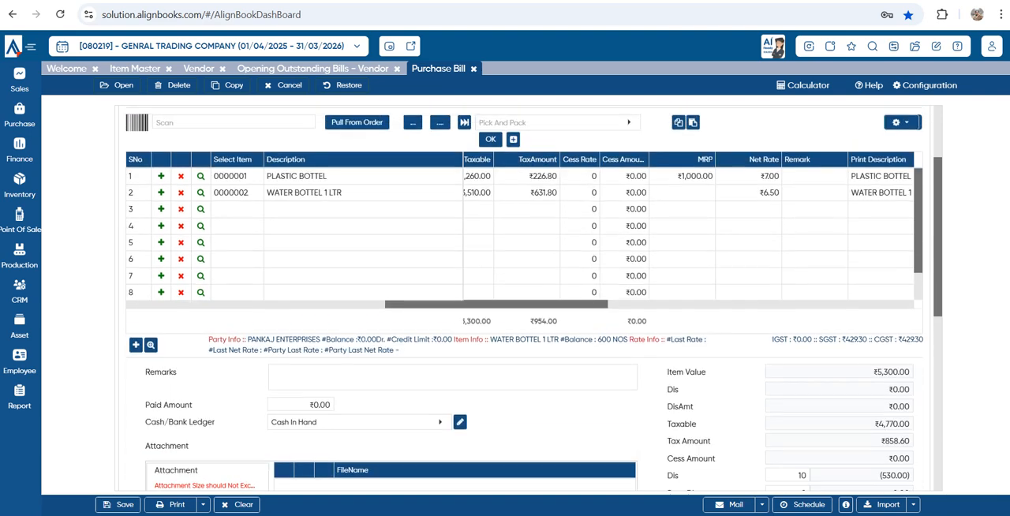
{"action": "left_click_drag", "start_coordinate": [497, 429], "coordinate": [335, 429]}
{"action": "double_click", "coordinate": [714, 301]}
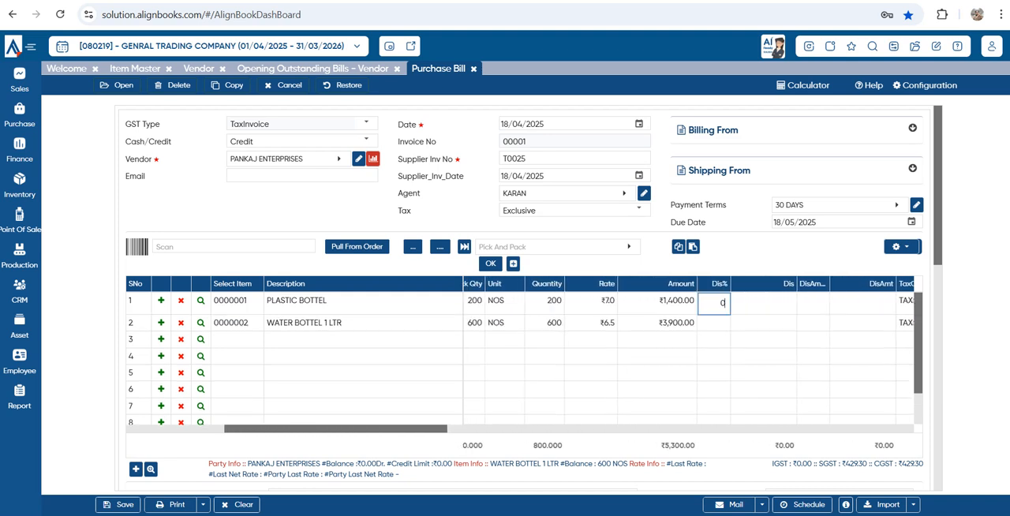
{"action": "type", "text": "5"}
{"action": "key", "text": "Return"}
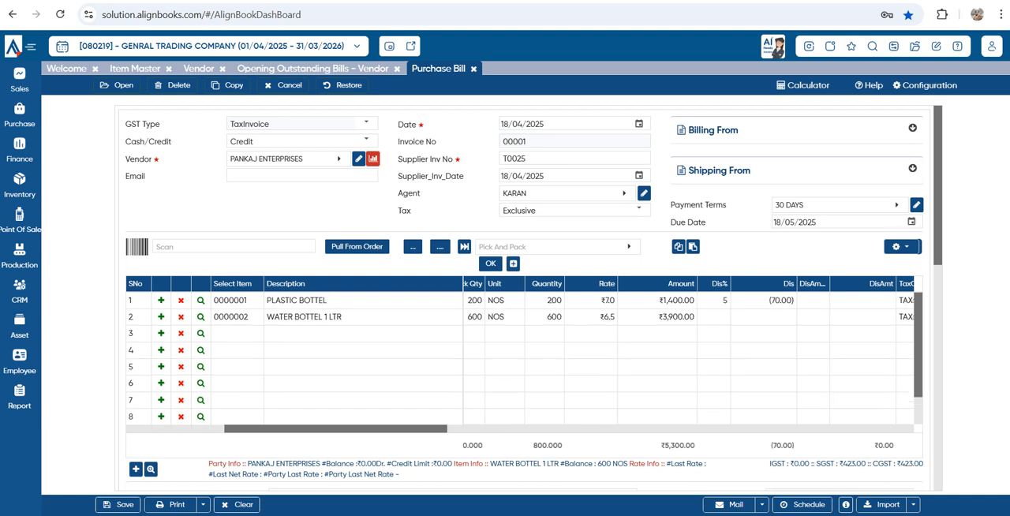
Review the bill's discount and tax totals, the document amount, and the Logistics and overhead expense fields
{"action": "scroll", "coordinate": [529, 300], "scroll_direction": "down", "scroll_amount": 2}
{"action": "scroll", "coordinate": [533, 297], "scroll_direction": "down", "scroll_amount": 1}
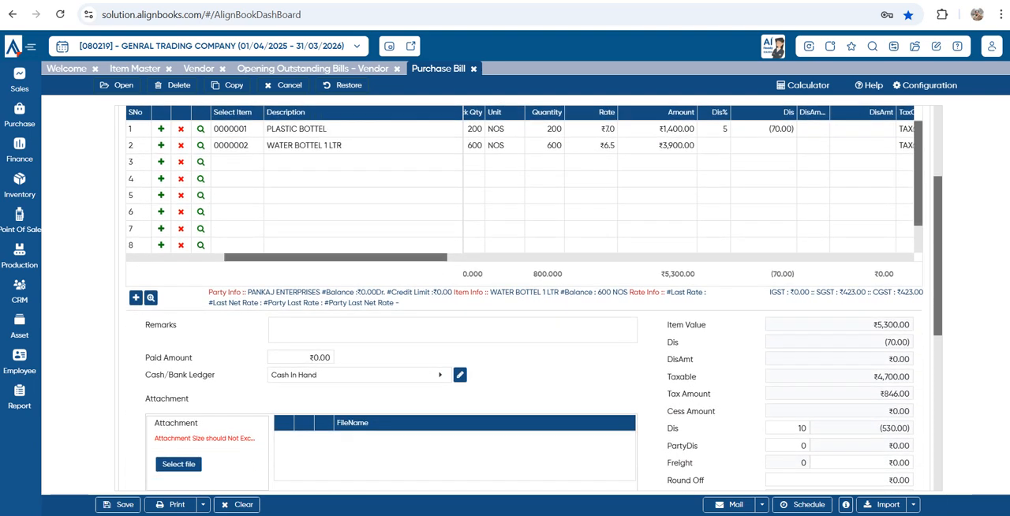
{"action": "scroll", "coordinate": [533, 297], "scroll_direction": "down", "scroll_amount": 3}
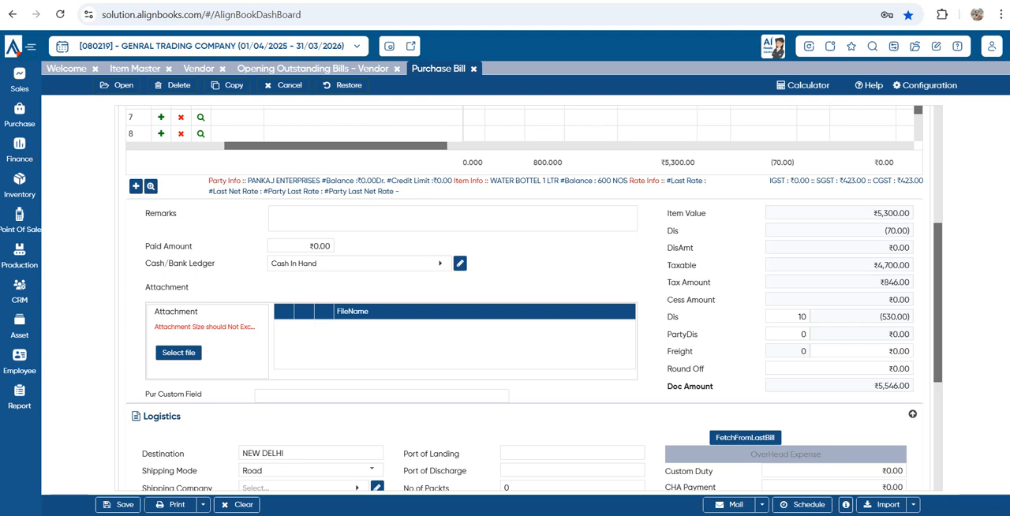
{"action": "scroll", "coordinate": [533, 298], "scroll_direction": "down", "scroll_amount": 6}
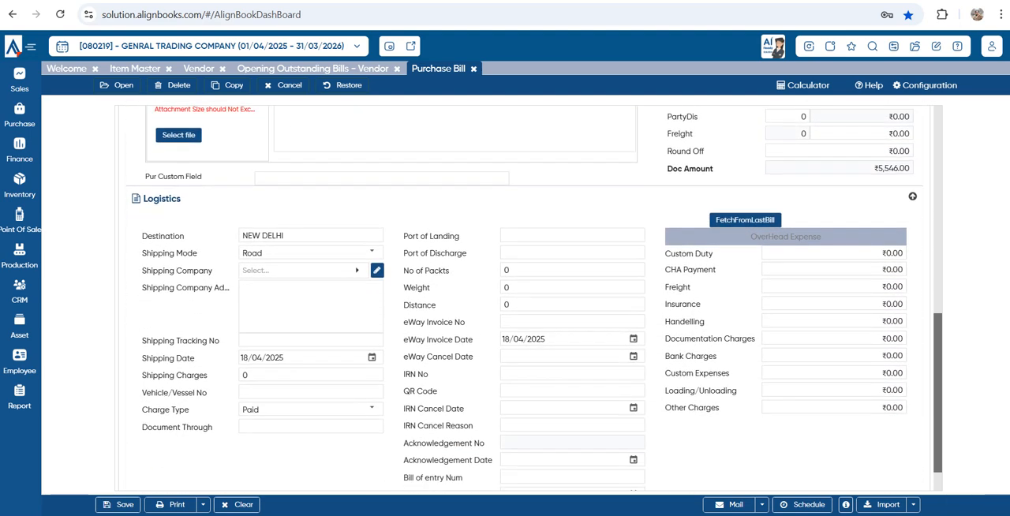
{"action": "scroll", "coordinate": [533, 299], "scroll_direction": "down", "scroll_amount": 1}
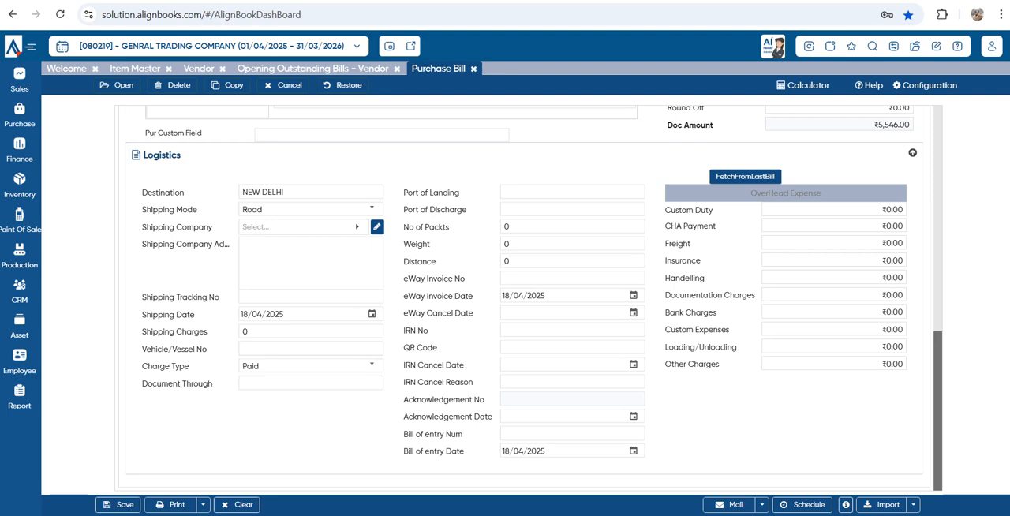
Review the purchase bill's item lines and totals, and check the attachment file picker without attaching a file
{"action": "scroll", "coordinate": [533, 298], "scroll_direction": "up", "scroll_amount": 10}
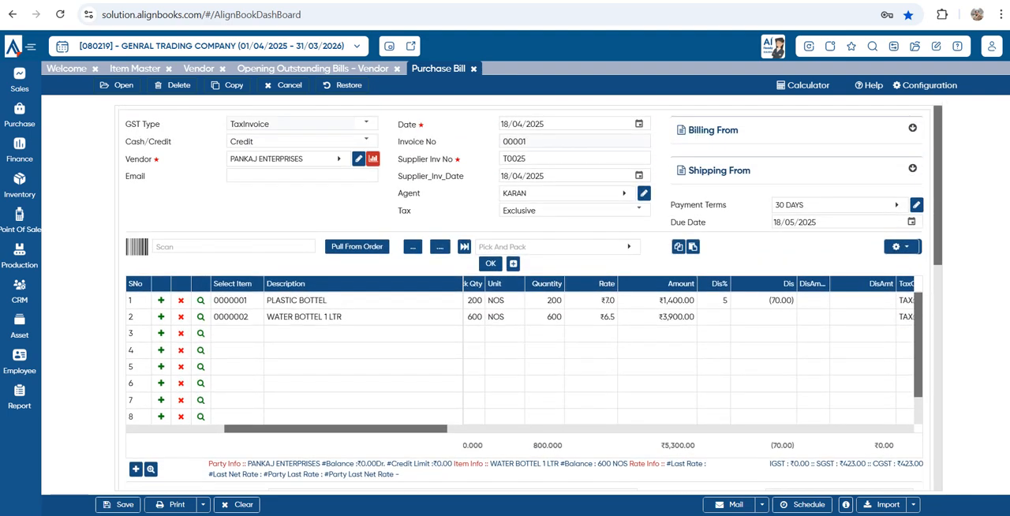
{"action": "scroll", "coordinate": [521, 357], "scroll_direction": "down", "scroll_amount": 1}
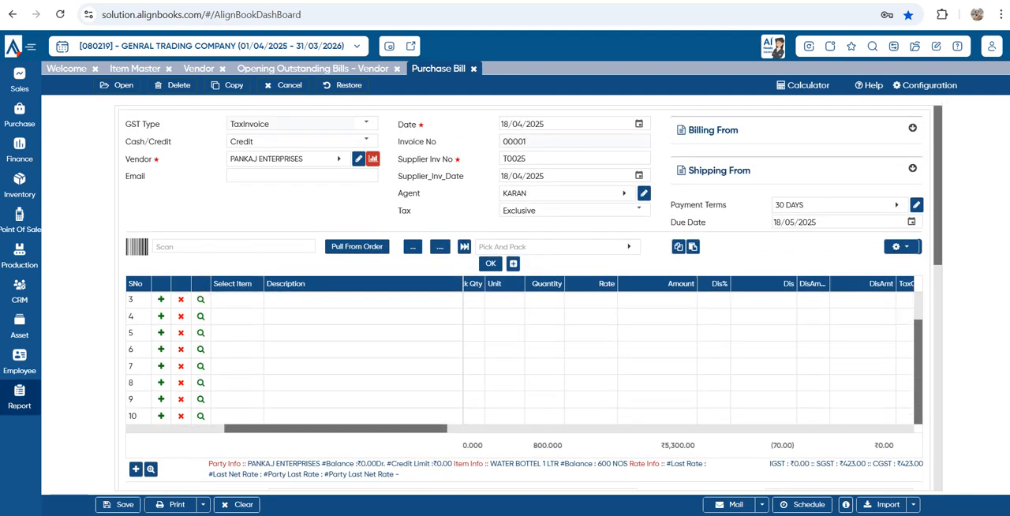
{"action": "scroll", "coordinate": [521, 297], "scroll_direction": "down", "scroll_amount": 10}
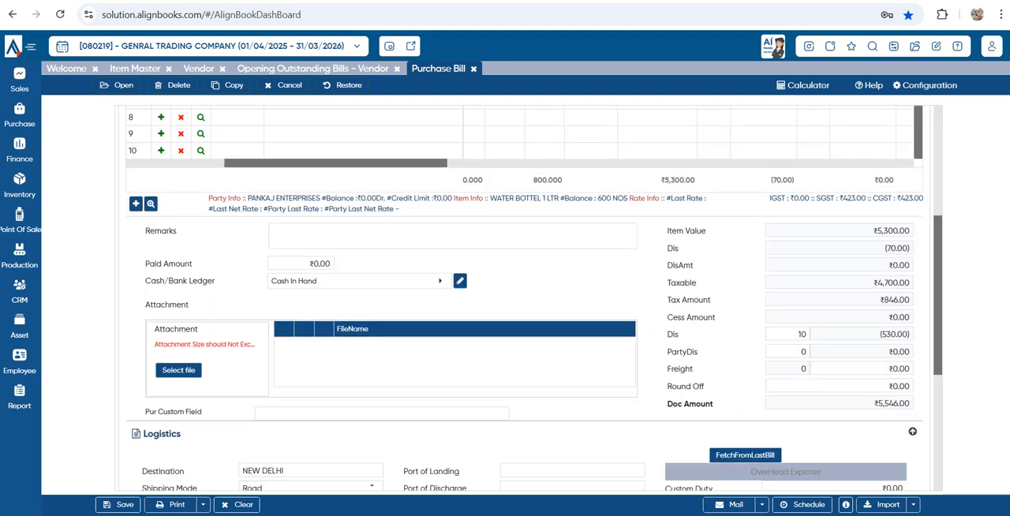
{"action": "scroll", "coordinate": [530, 297], "scroll_direction": "up", "scroll_amount": 3}
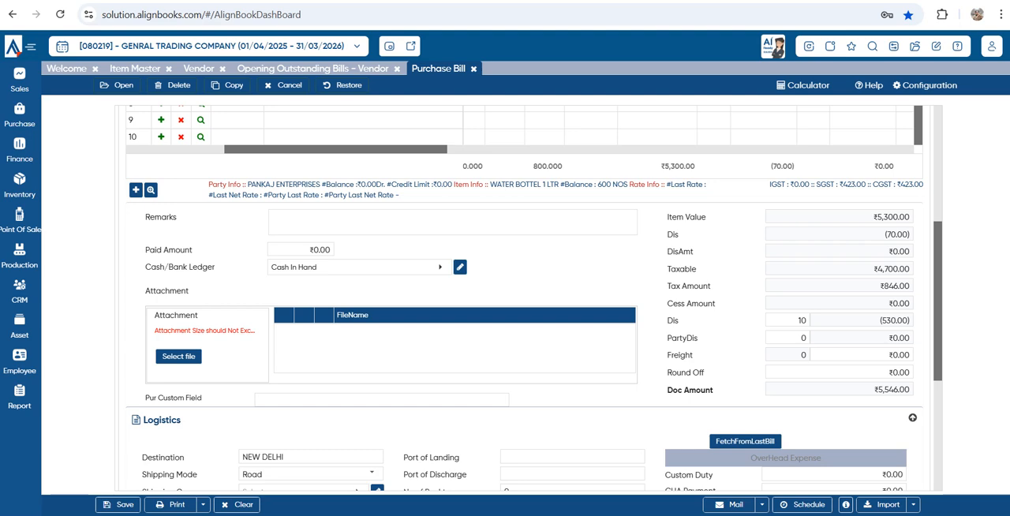
{"action": "left_click", "coordinate": [178, 356]}
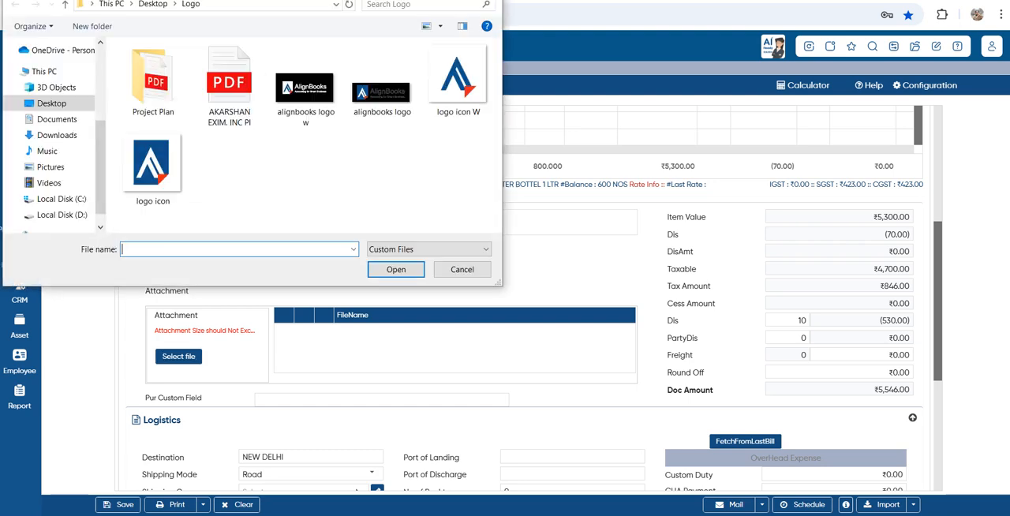
{"action": "left_click", "coordinate": [462, 270]}
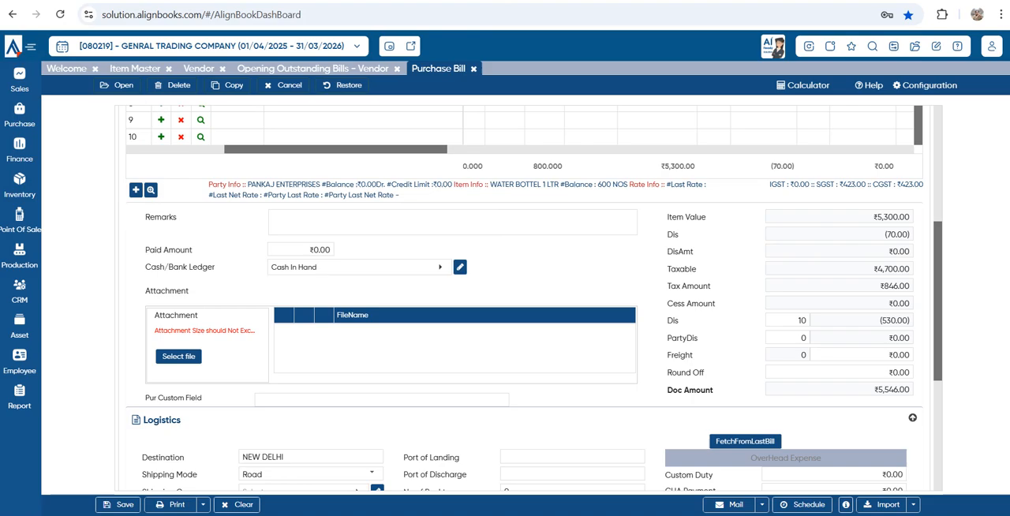
Examine the bill's item lines, quantity columns, remarks and totals
{"action": "scroll", "coordinate": [497, 300], "scroll_direction": "up", "scroll_amount": 3}
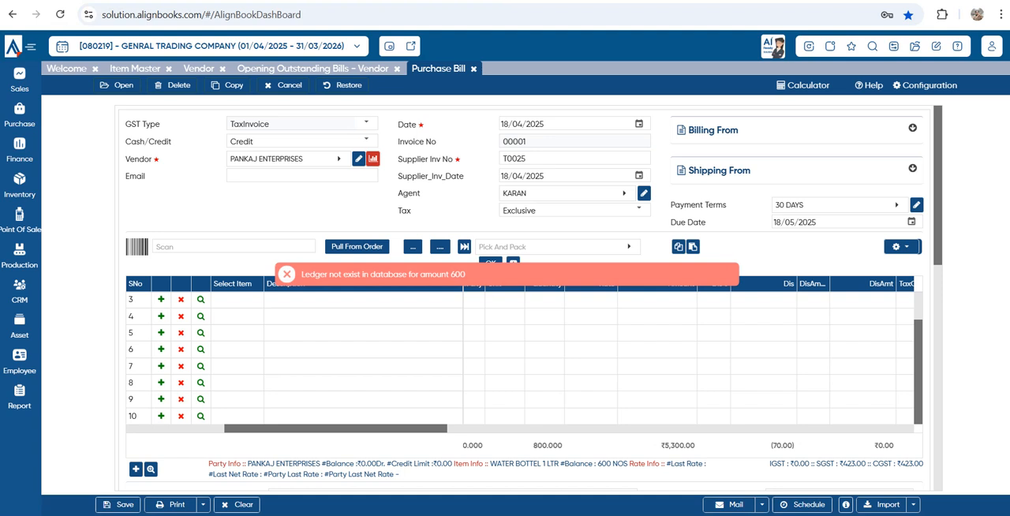
{"action": "scroll", "coordinate": [521, 357], "scroll_direction": "up", "scroll_amount": 1}
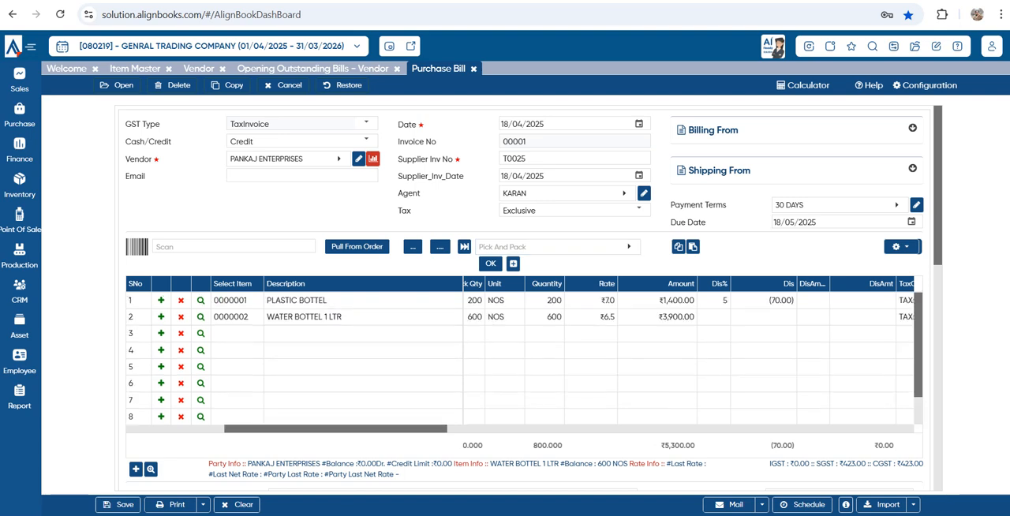
{"action": "scroll", "coordinate": [520, 358], "scroll_direction": "right", "scroll_amount": 1}
{"action": "scroll", "coordinate": [521, 357], "scroll_direction": "left", "scroll_amount": 5}
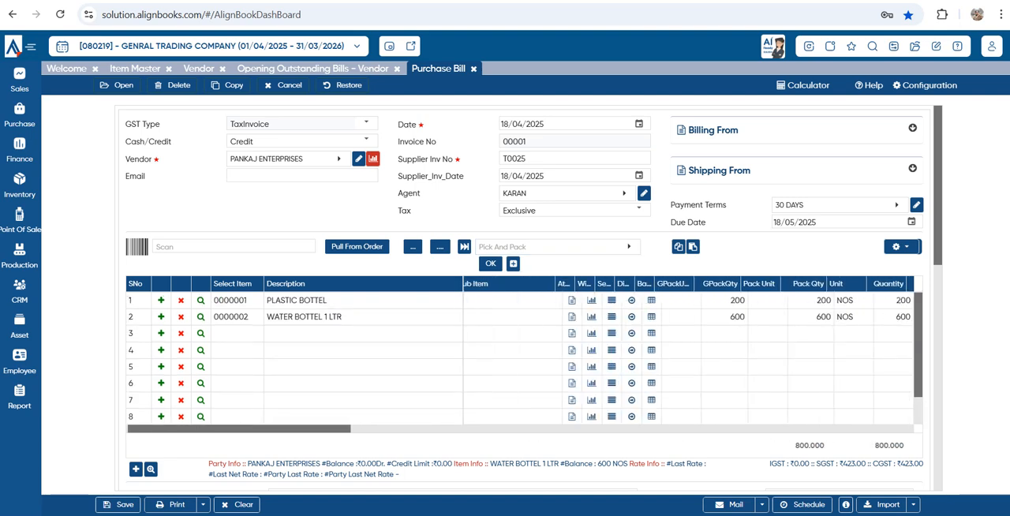
{"action": "scroll", "coordinate": [521, 358], "scroll_direction": "down", "scroll_amount": 4}
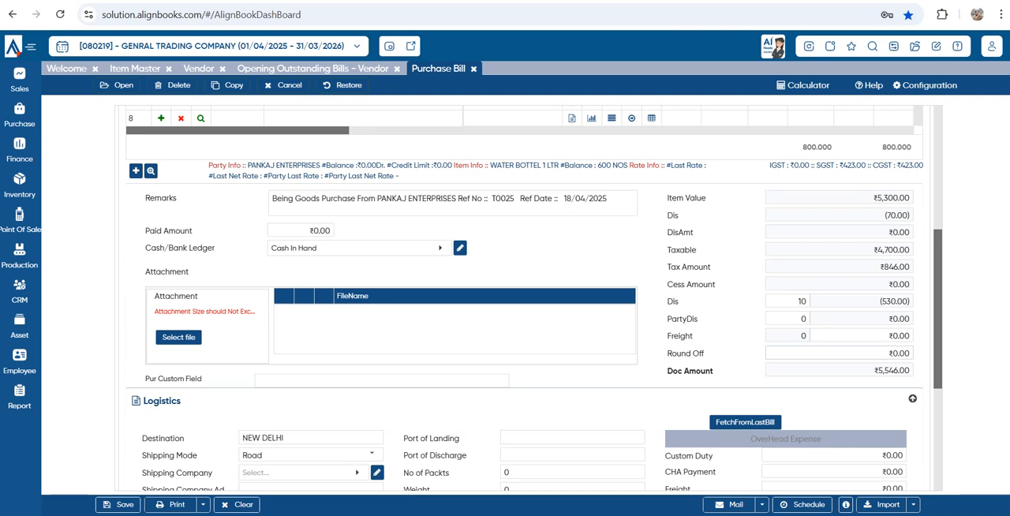
{"action": "scroll", "coordinate": [533, 297], "scroll_direction": "up", "scroll_amount": 2}
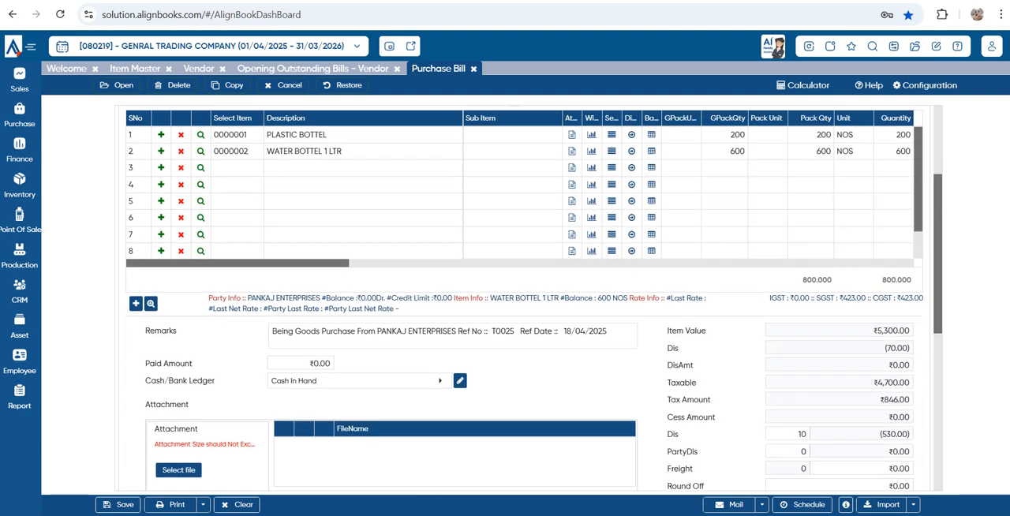
{"action": "scroll", "coordinate": [533, 298], "scroll_direction": "up", "scroll_amount": 2}
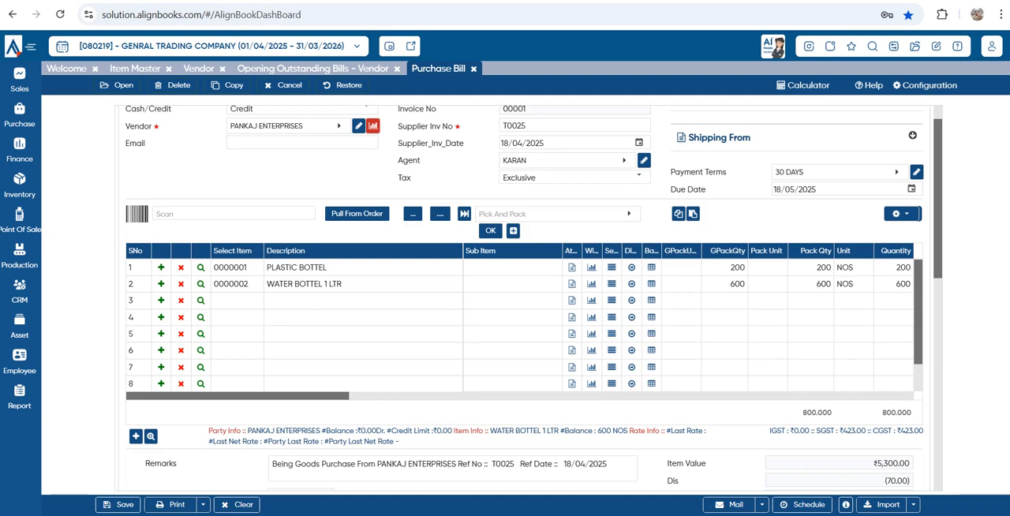
In the company's purchase setup, set the document-level Misc1 (Dis) posting ledger to Discount Received and save
{"action": "left_click", "coordinate": [893, 46]}
{"action": "left_click", "coordinate": [513, 127]}
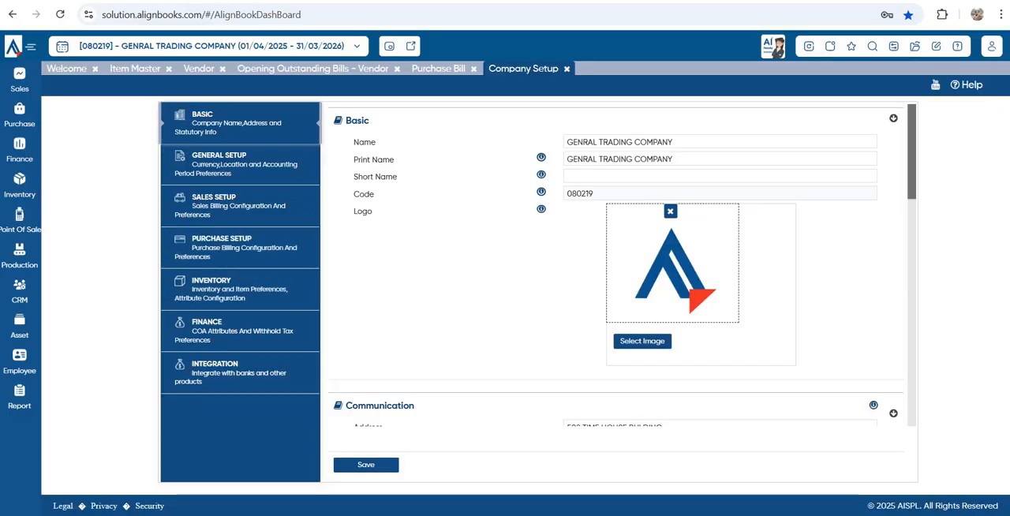
{"action": "triple_click", "coordinate": [237, 248]}
{"action": "scroll", "coordinate": [616, 268], "scroll_direction": "down", "scroll_amount": 6}
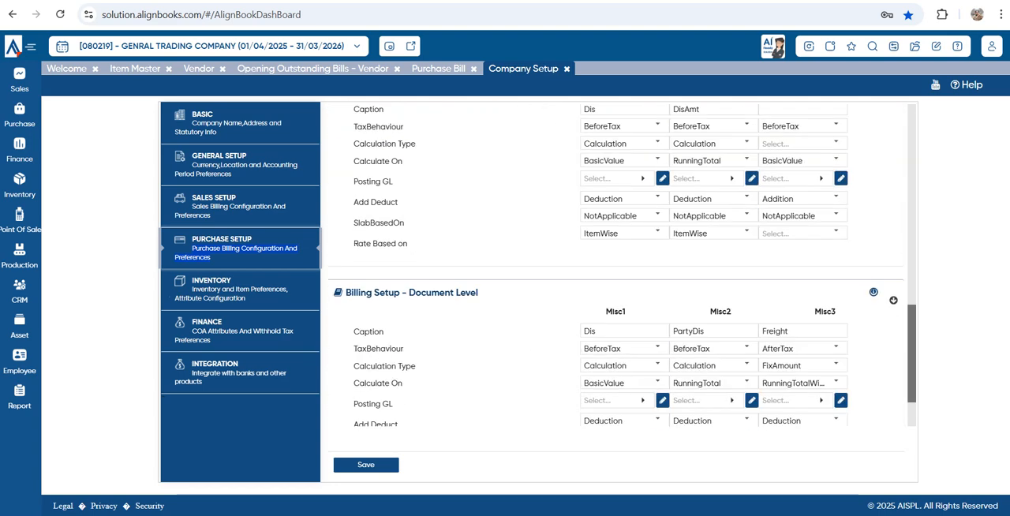
{"action": "scroll", "coordinate": [616, 268], "scroll_direction": "down", "scroll_amount": 2}
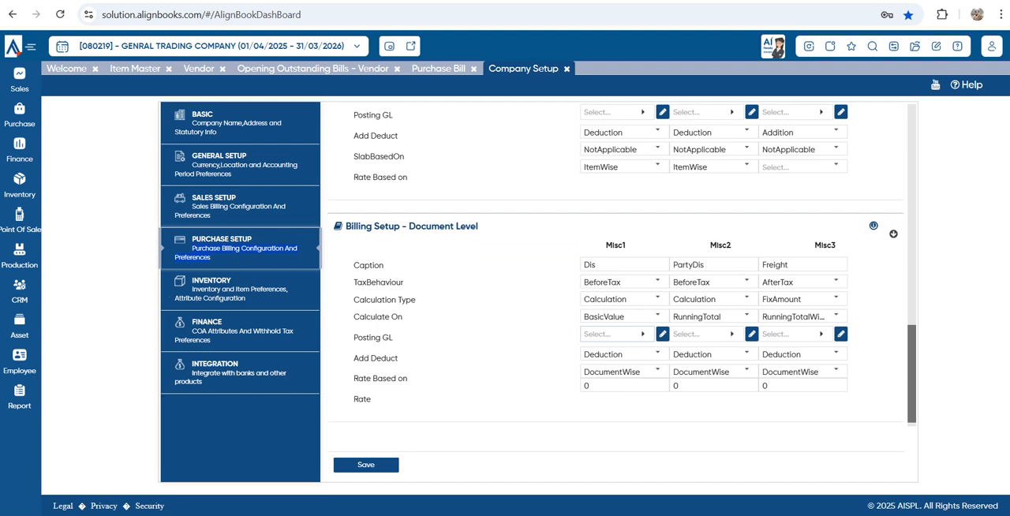
{"action": "left_click", "coordinate": [612, 334]}
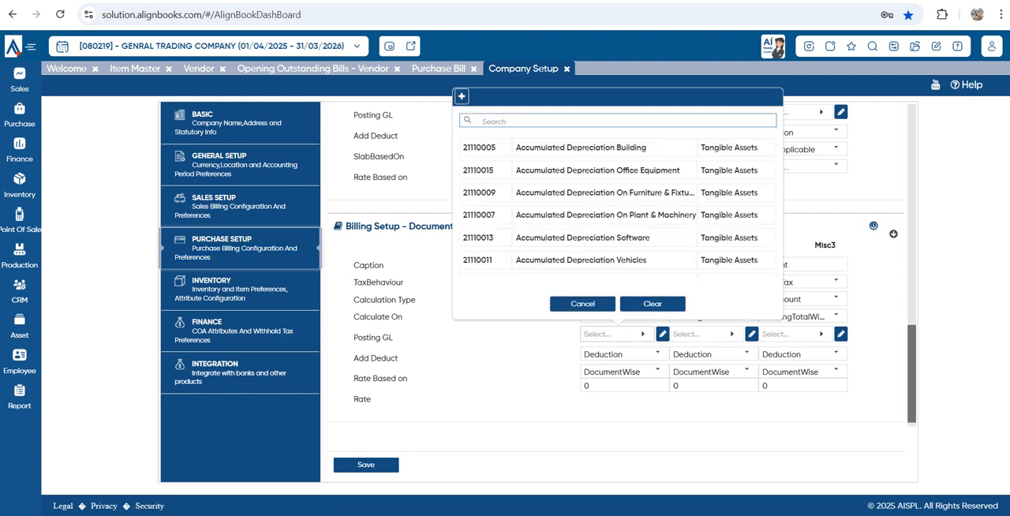
{"action": "type", "text": "DIS"}
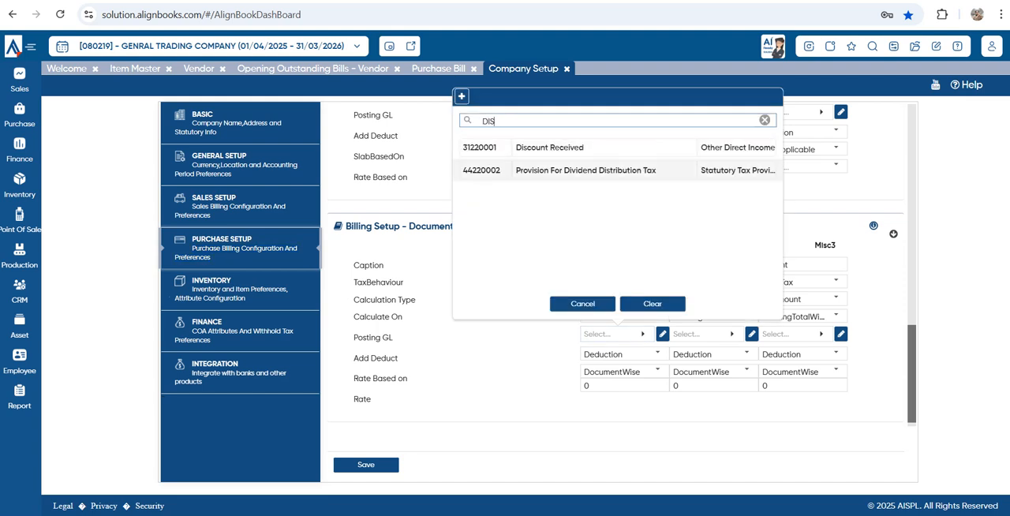
{"action": "left_click", "coordinate": [606, 147]}
{"action": "left_click", "coordinate": [366, 465]}
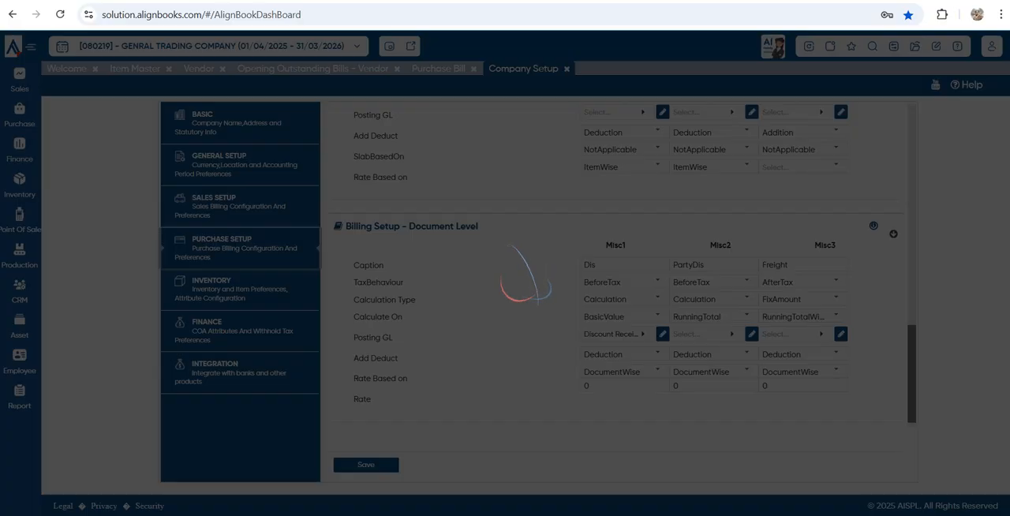
Set the item-level Misc1 (Dis) posting ledger to Discount Received and save the purchase setup
{"action": "scroll", "coordinate": [616, 316], "scroll_direction": "up", "scroll_amount": 2}
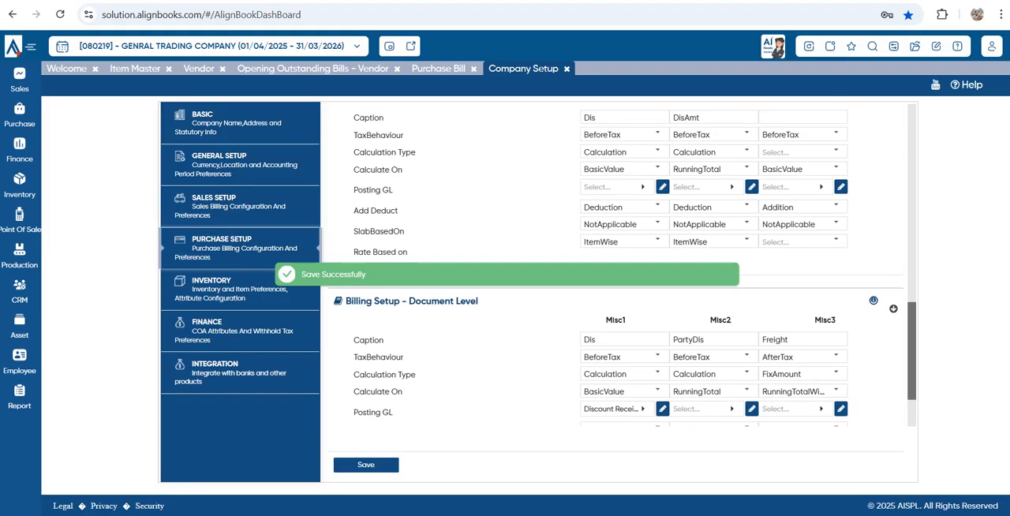
{"action": "left_click", "coordinate": [616, 245]}
{"action": "type", "text": "Du"}
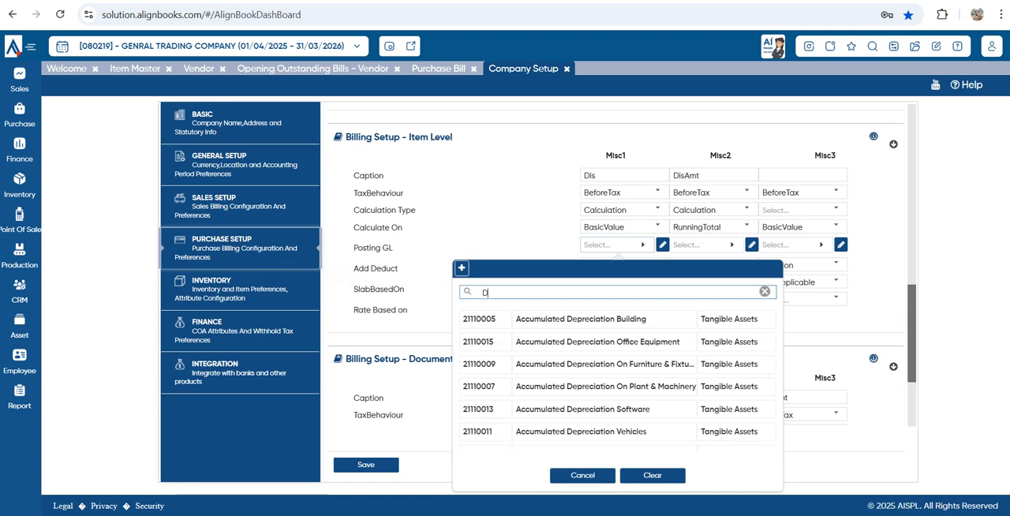
{"action": "key", "text": "BackSpace"}
{"action": "type", "text": "IS"}
{"action": "key", "text": "Return"}
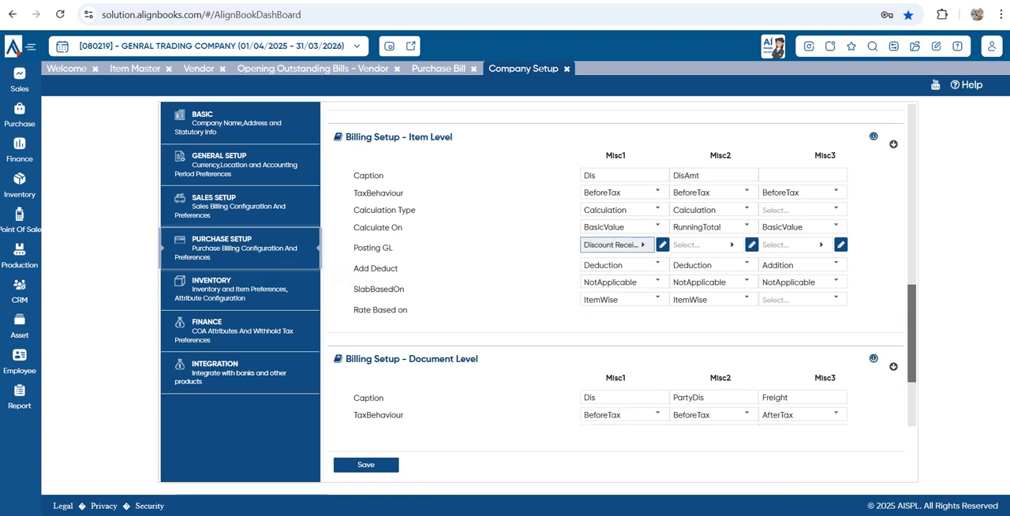
{"action": "left_click", "coordinate": [366, 464]}
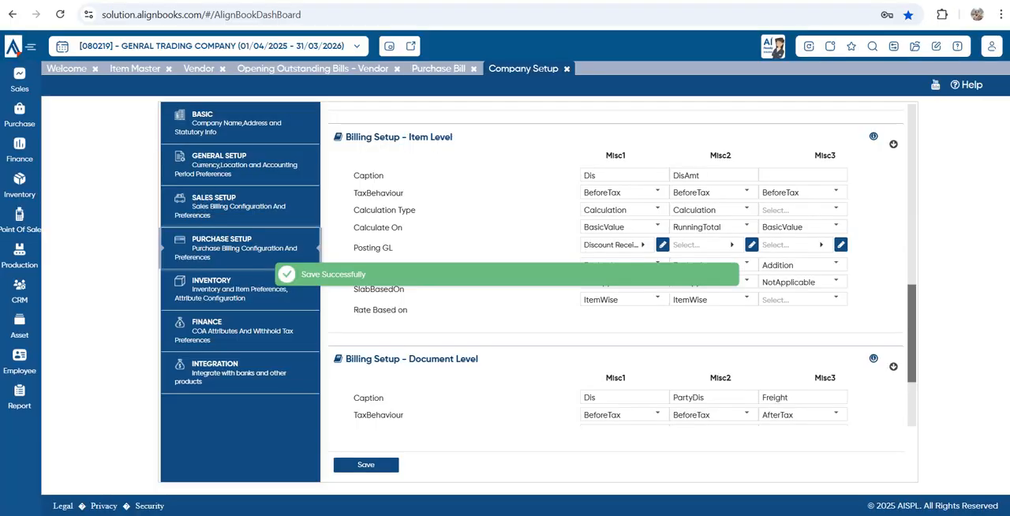
Save the PANKAJ ENTERPRISES purchase bill and reopen it from the list of today's purchase bills
{"action": "left_click", "coordinate": [438, 68]}
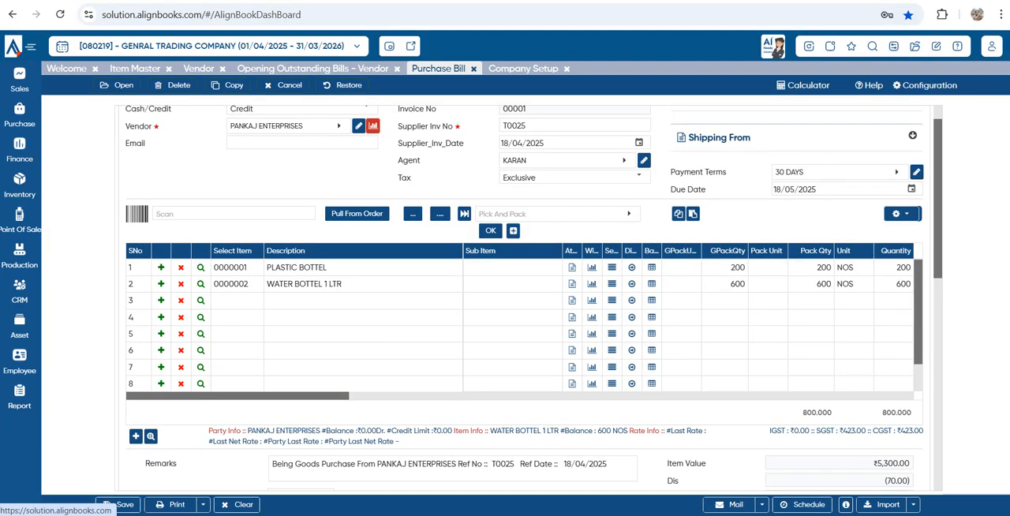
{"action": "left_click", "coordinate": [118, 505]}
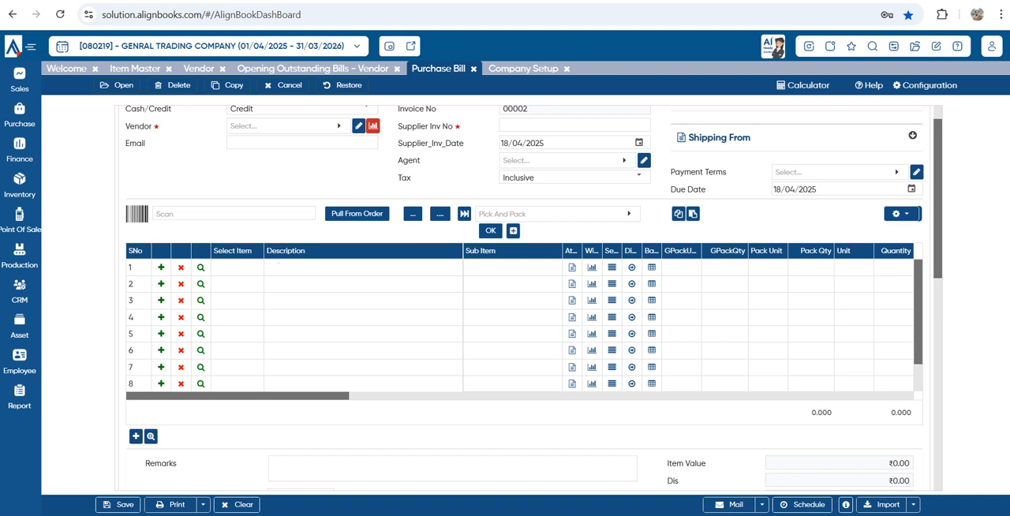
{"action": "scroll", "coordinate": [531, 298], "scroll_direction": "up", "scroll_amount": 1}
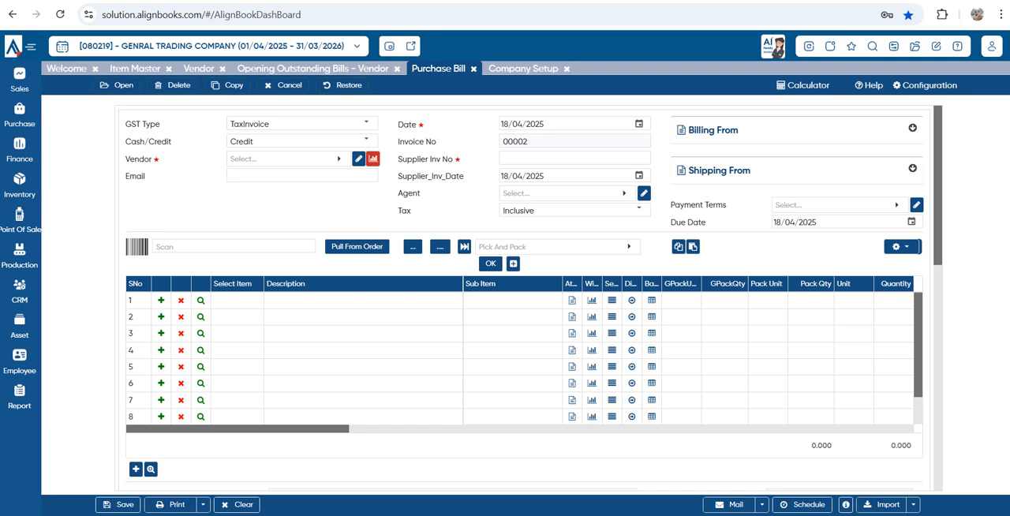
{"action": "left_click", "coordinate": [117, 85]}
{"action": "left_click", "coordinate": [472, 294]}
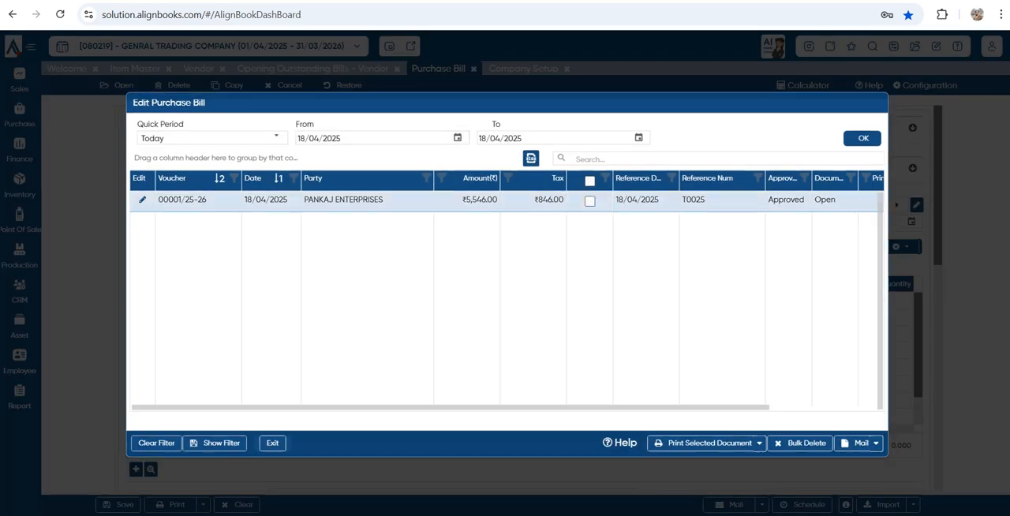
{"action": "double_click", "coordinate": [482, 201]}
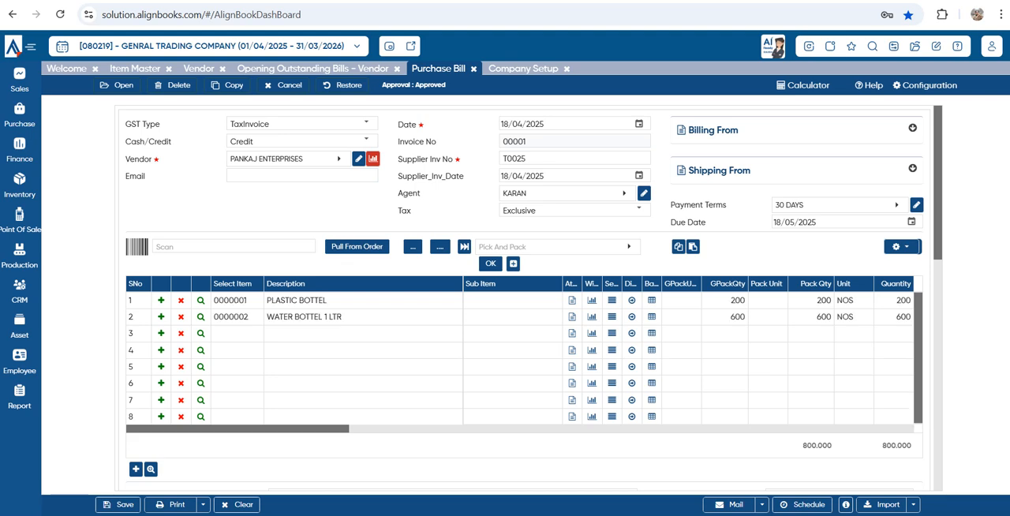
Try to delete the reopened purchase bill and dismiss the resulting message
{"action": "left_click", "coordinate": [173, 85]}
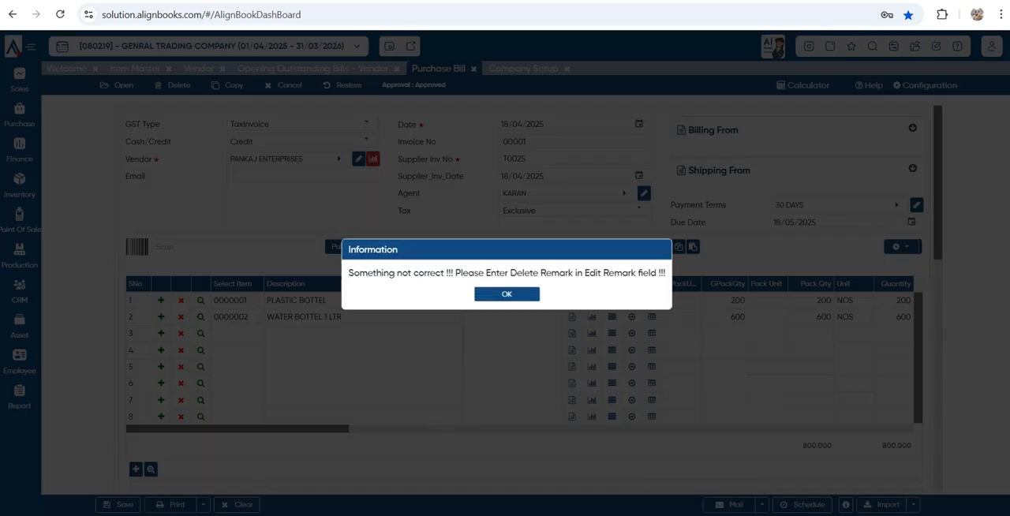
{"action": "left_click", "coordinate": [507, 293]}
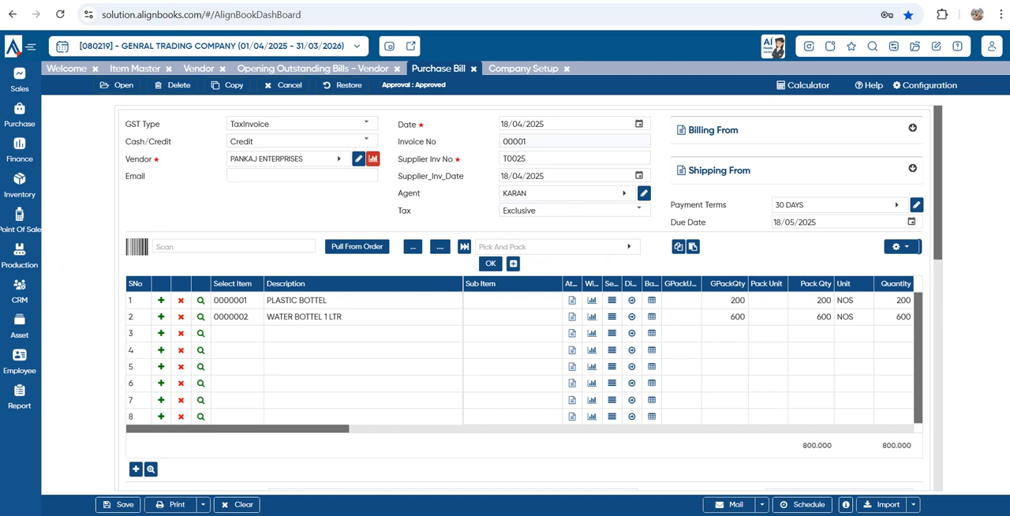
Open the purchase bill configuration, look over the numbering, notification and approval settings, and return to the general settings
{"action": "left_click", "coordinate": [925, 86]}
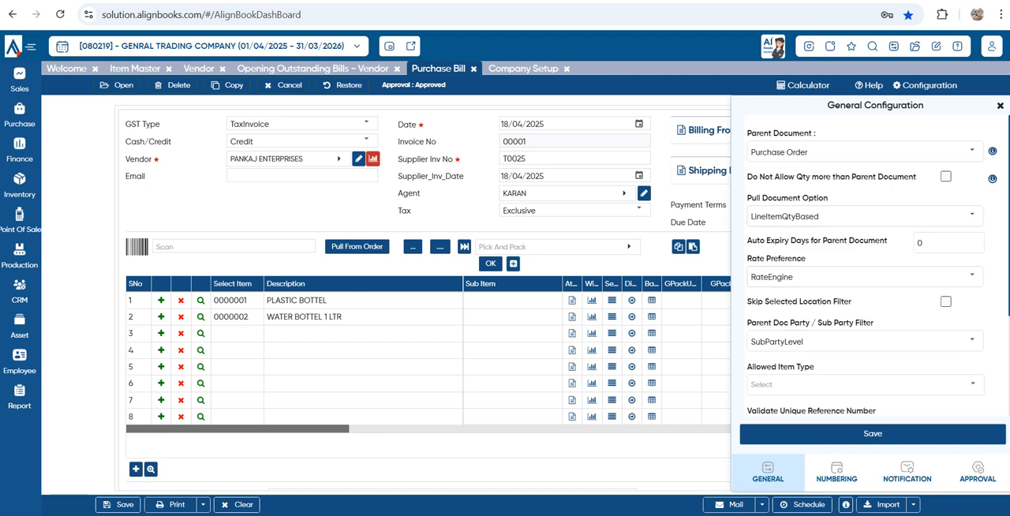
{"action": "left_click", "coordinate": [837, 472]}
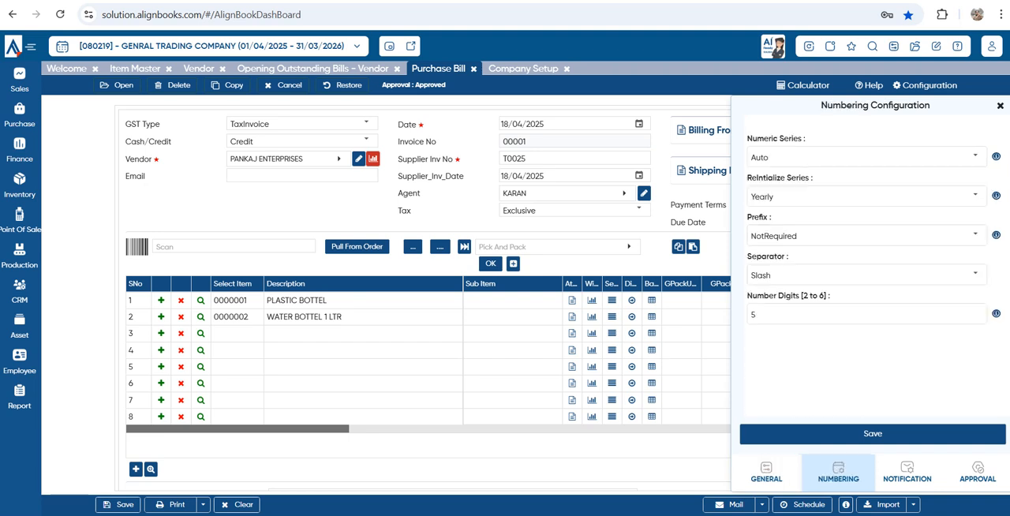
{"action": "left_click", "coordinate": [908, 472]}
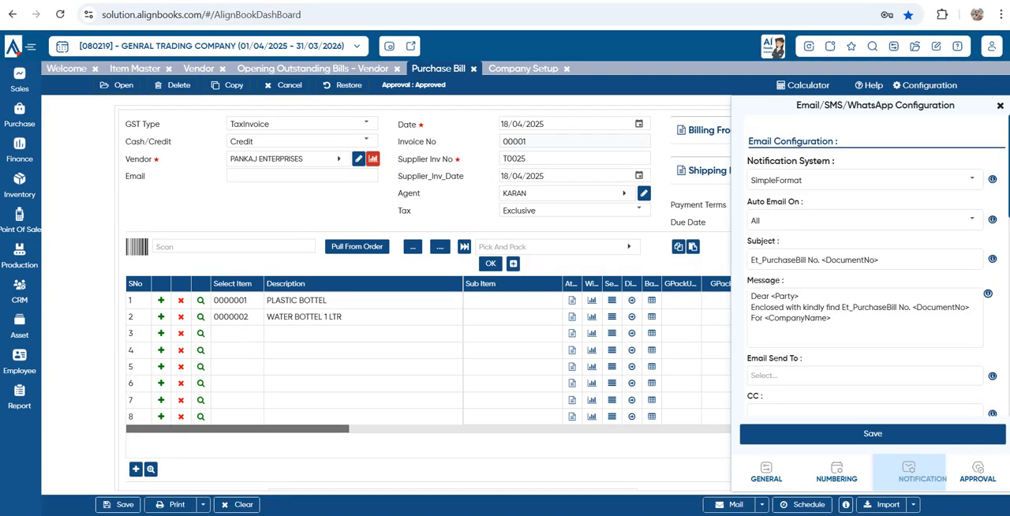
{"action": "left_click", "coordinate": [977, 472]}
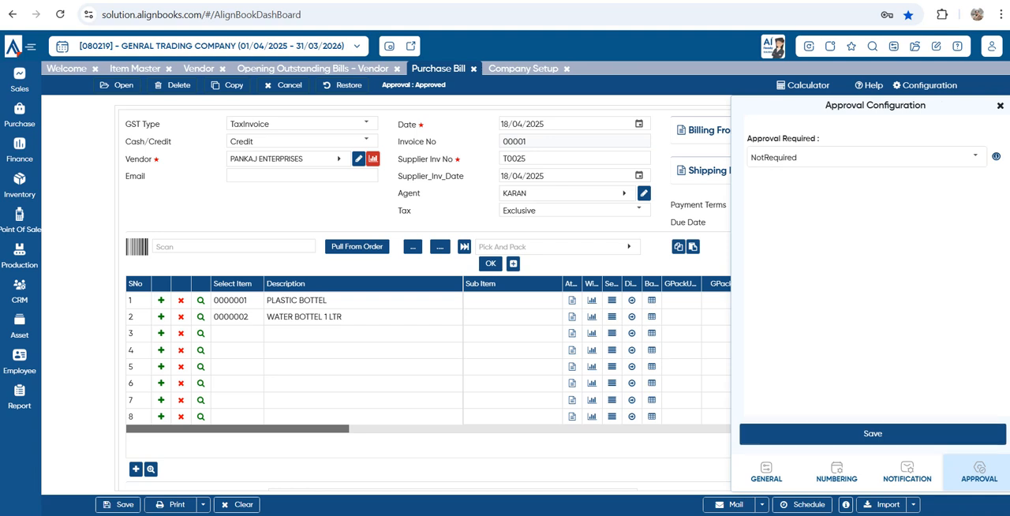
{"action": "left_click", "coordinate": [767, 472]}
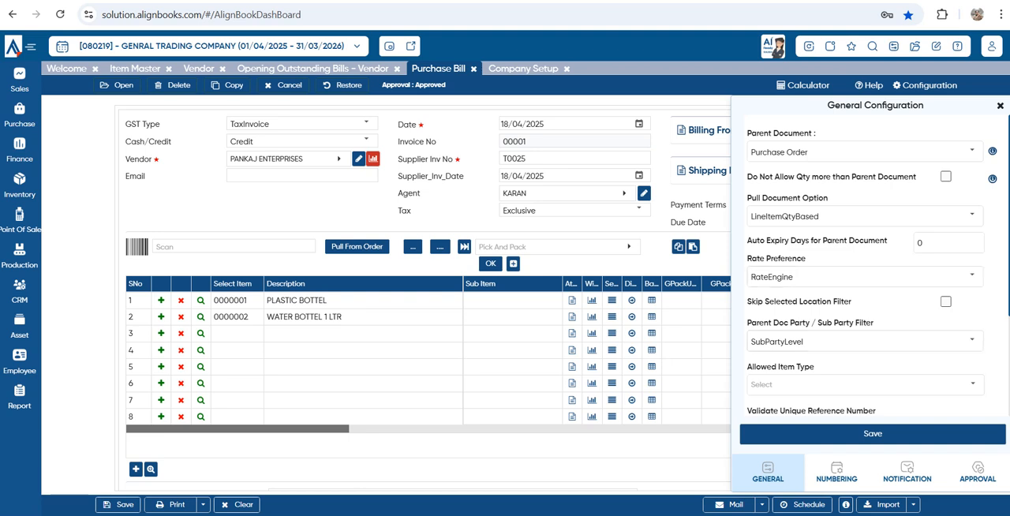
Examine the Parent Document choices, the parent quantity restriction, Pull Document Option and Auto Expiry Days in the general configuration
{"action": "left_click", "coordinate": [972, 150]}
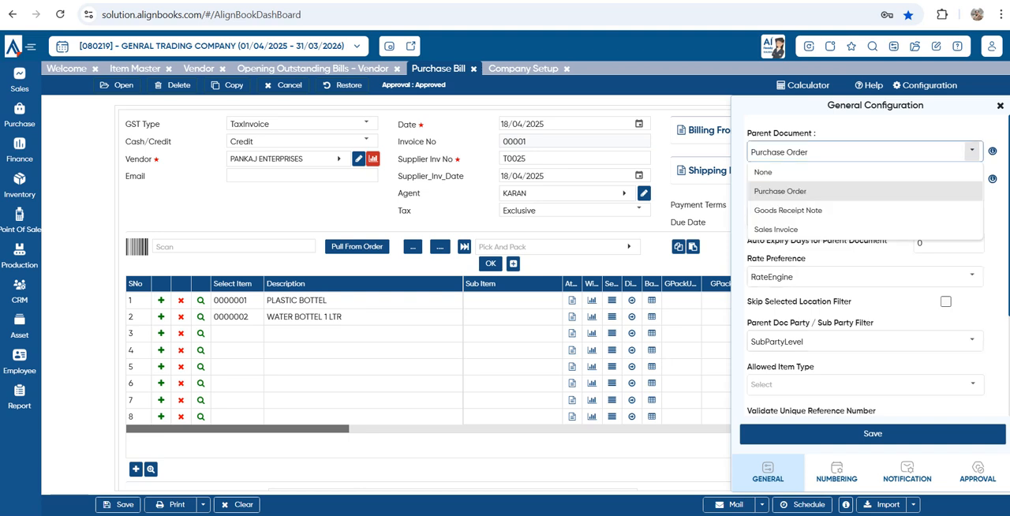
{"action": "left_click", "coordinate": [781, 191]}
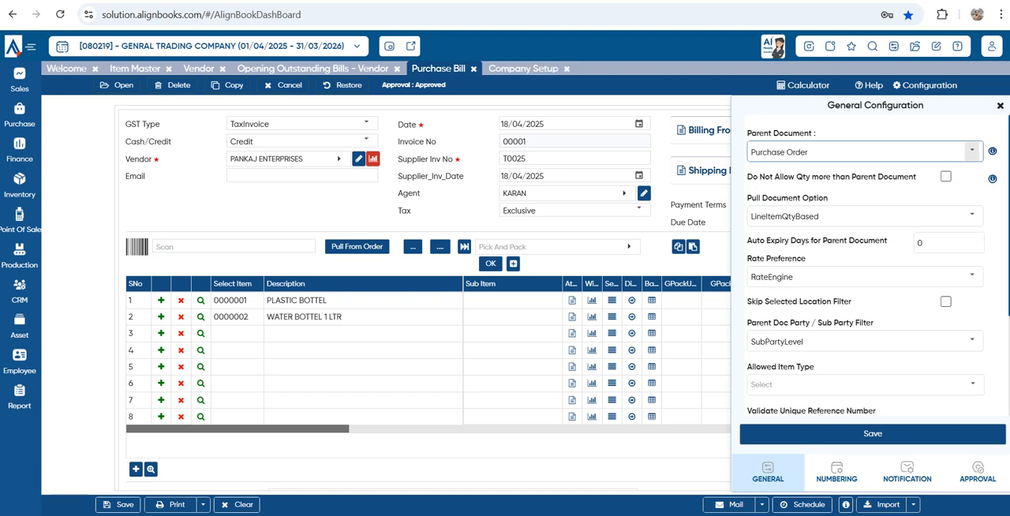
{"action": "left_click", "coordinate": [971, 150]}
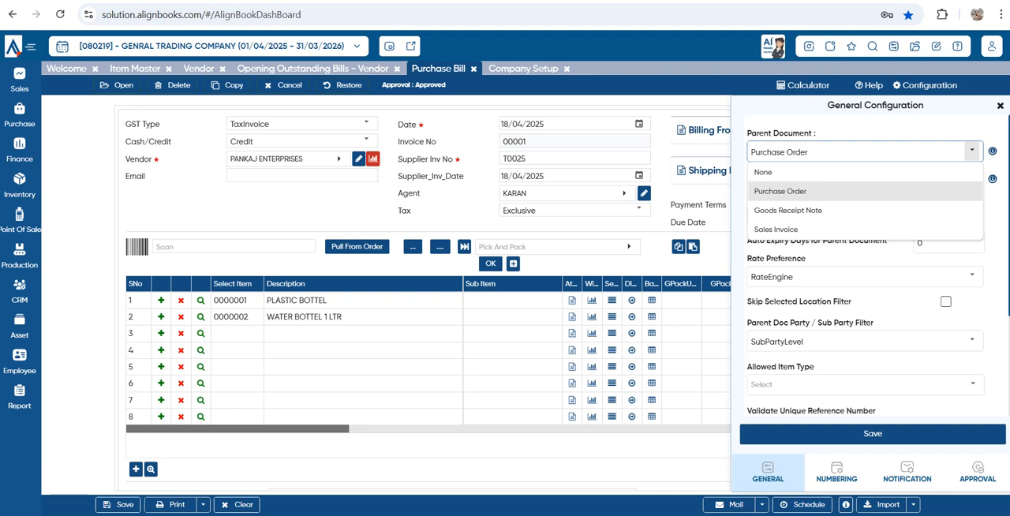
{"action": "left_click", "coordinate": [972, 152]}
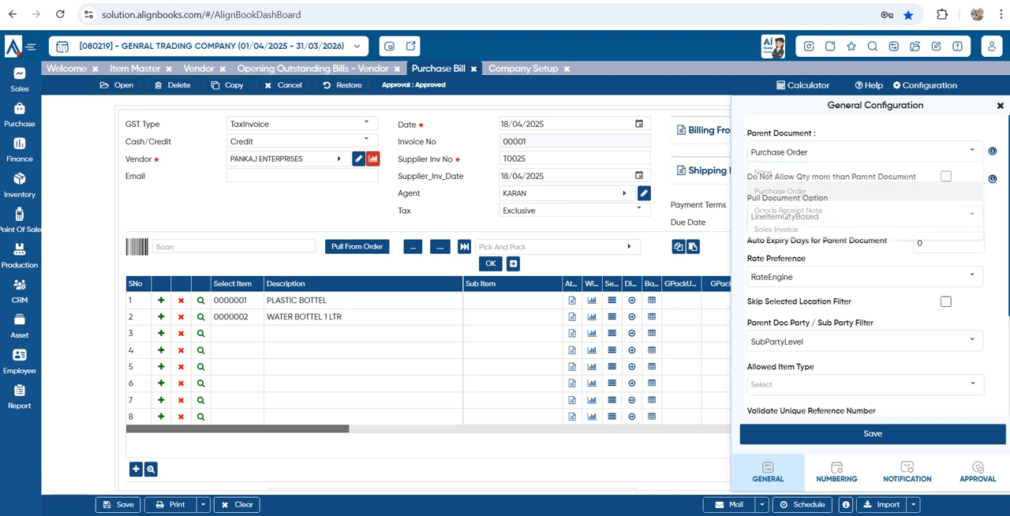
{"action": "left_click_drag", "start_coordinate": [747, 176], "coordinate": [917, 176]}
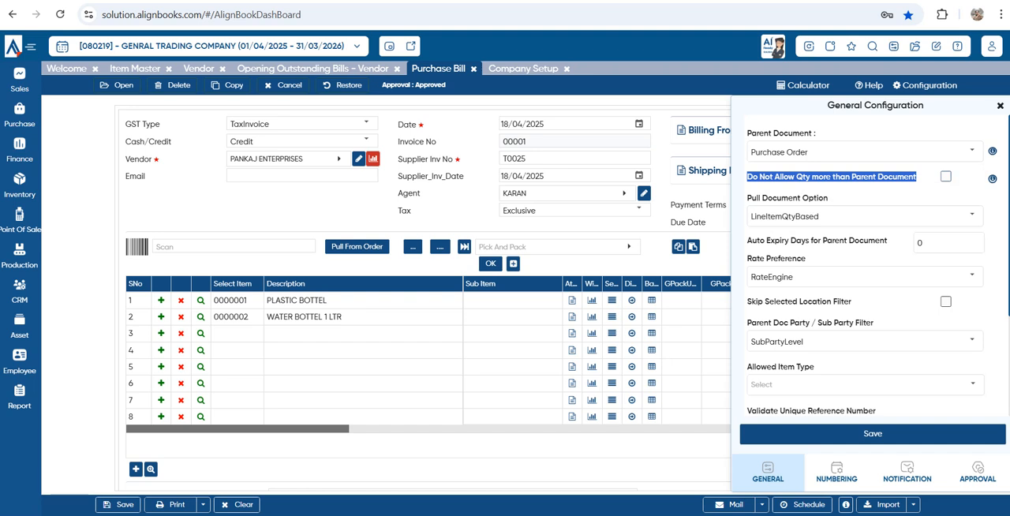
{"action": "left_click_drag", "start_coordinate": [829, 199], "coordinate": [758, 199]}
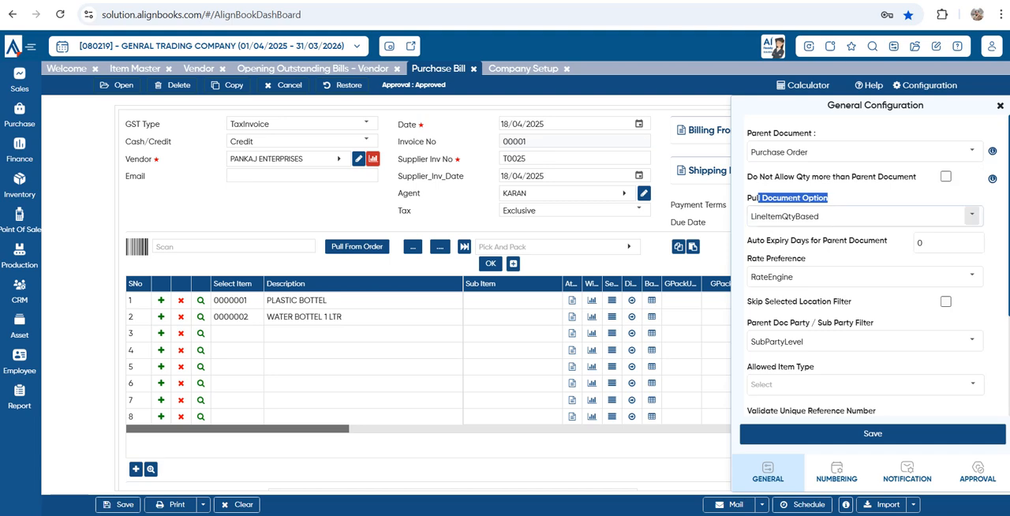
{"action": "left_click_drag", "start_coordinate": [748, 240], "coordinate": [885, 240]}
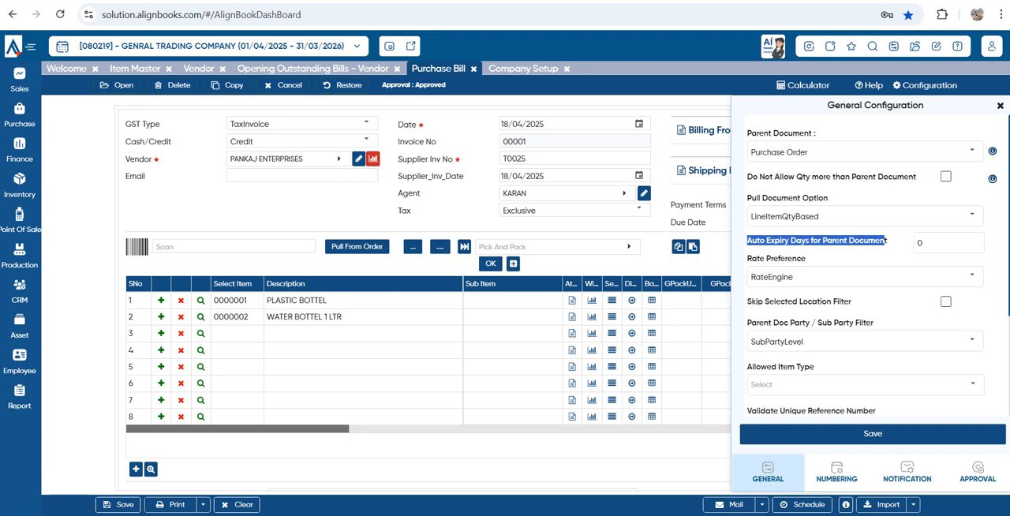
{"action": "left_click", "coordinate": [885, 244]}
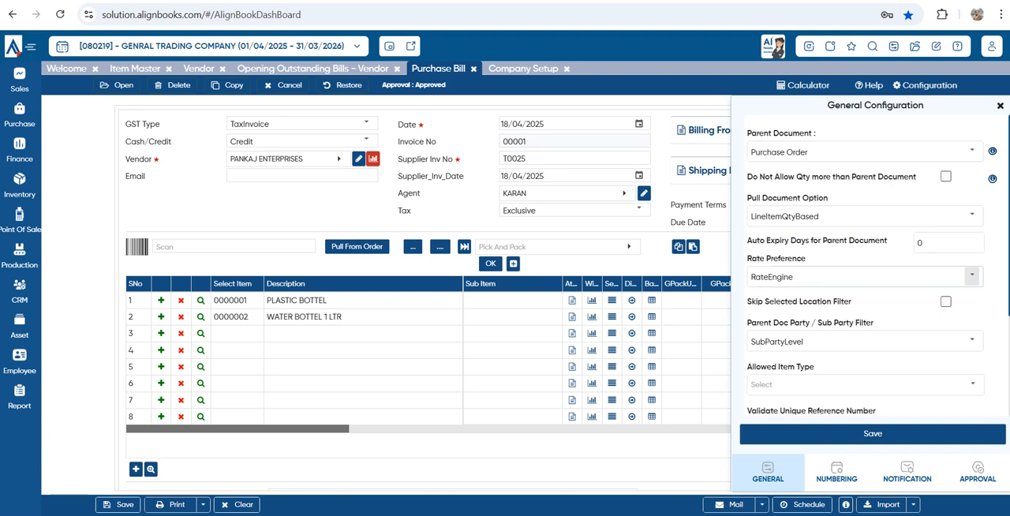
Examine the Rate Preference choices, the Skip Selected Location Filter setting and the Parent Doc Party / Sub Party Filter choices
{"action": "left_click", "coordinate": [972, 276]}
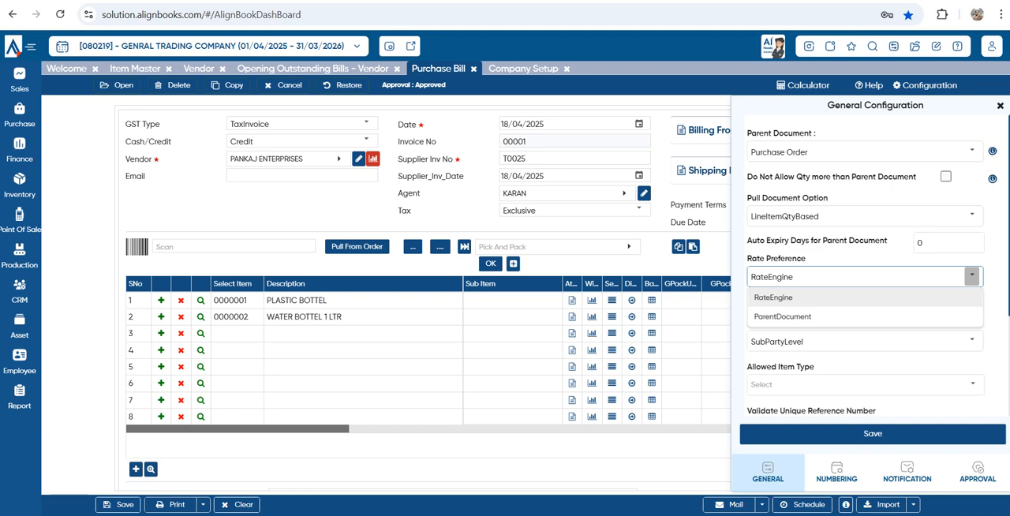
{"action": "left_click", "coordinate": [869, 297]}
{"action": "left_click_drag", "start_coordinate": [757, 301], "coordinate": [844, 301]}
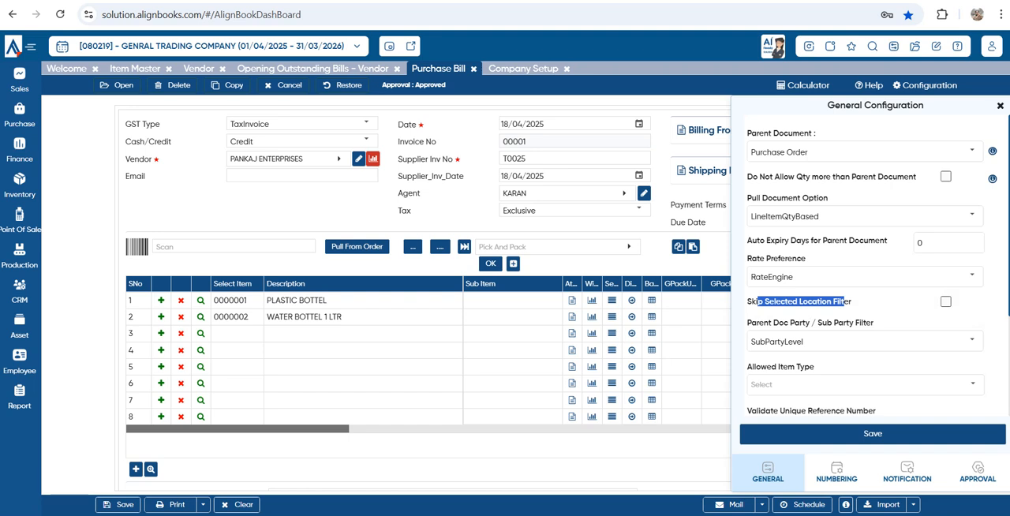
{"action": "scroll", "coordinate": [868, 276], "scroll_direction": "down", "scroll_amount": 1}
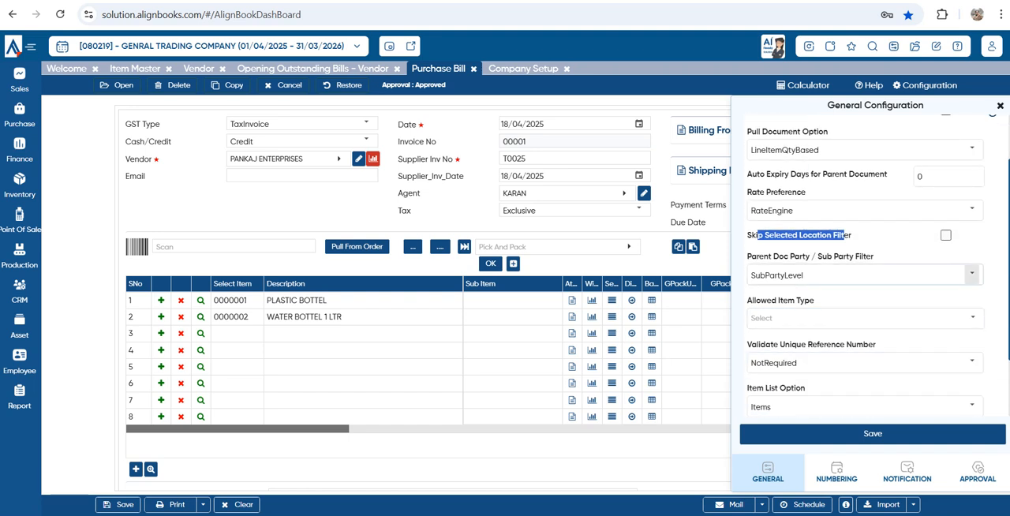
{"action": "left_click_drag", "start_coordinate": [756, 256], "coordinate": [873, 256]}
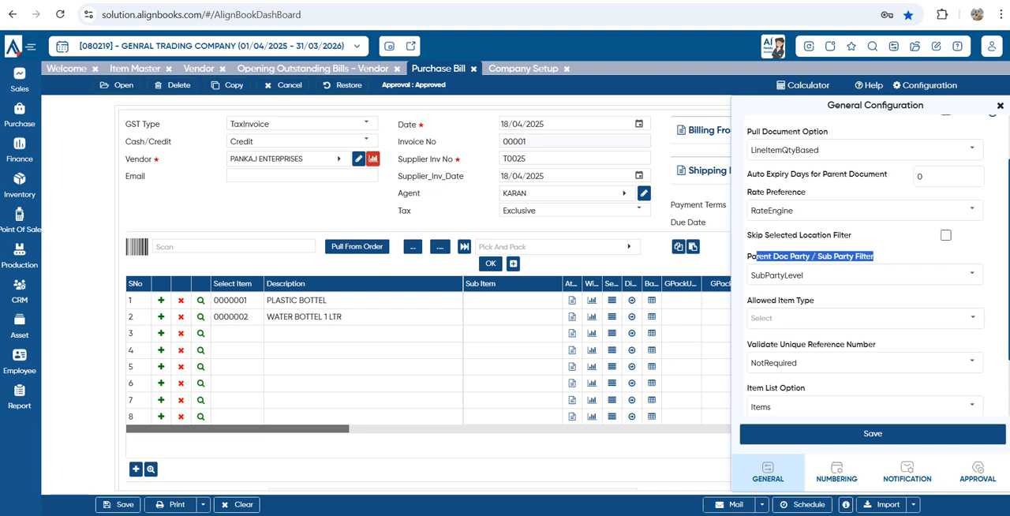
{"action": "left_click", "coordinate": [973, 274]}
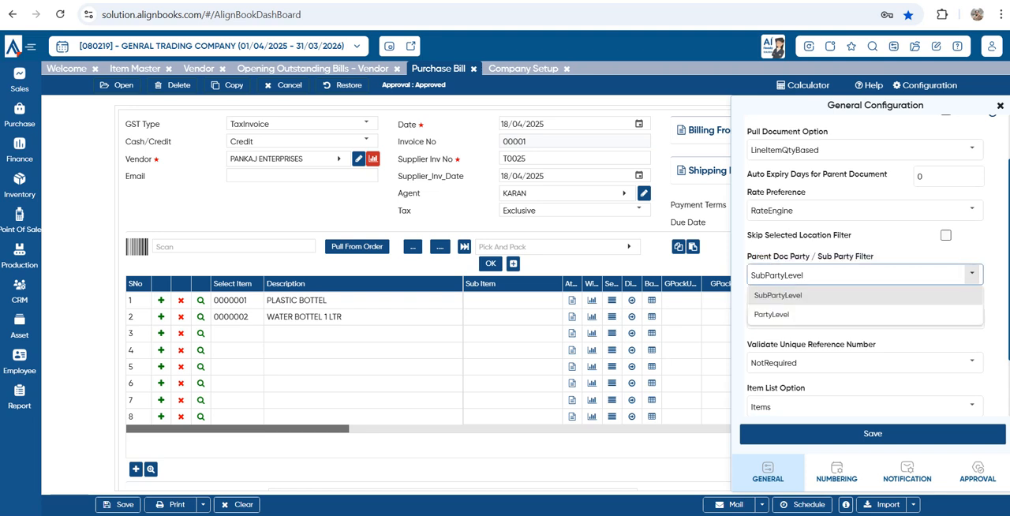
{"action": "left_click", "coordinate": [972, 274]}
Set the Allowed Item Type to RawMaterial in the purchase bill's general configuration
{"action": "left_click", "coordinate": [973, 318]}
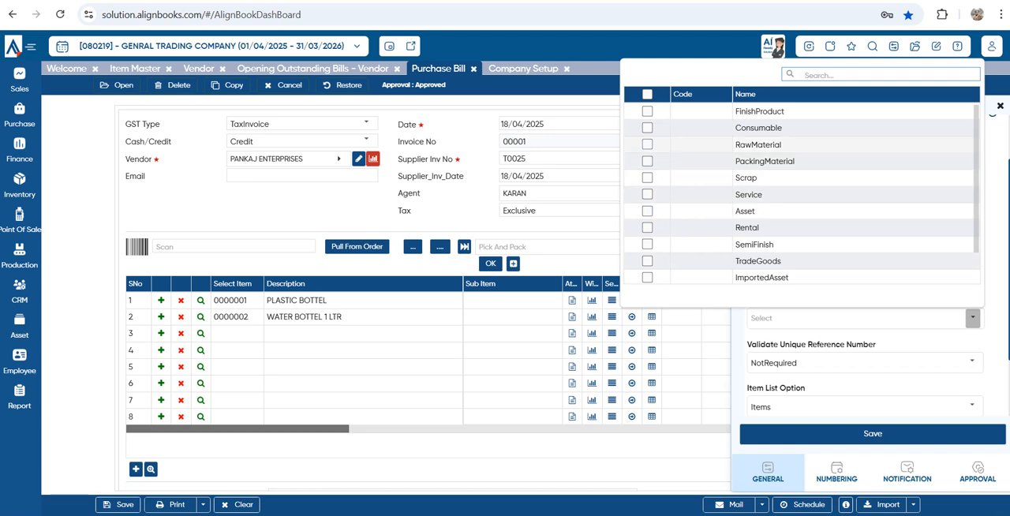
{"action": "left_click", "coordinate": [647, 145]}
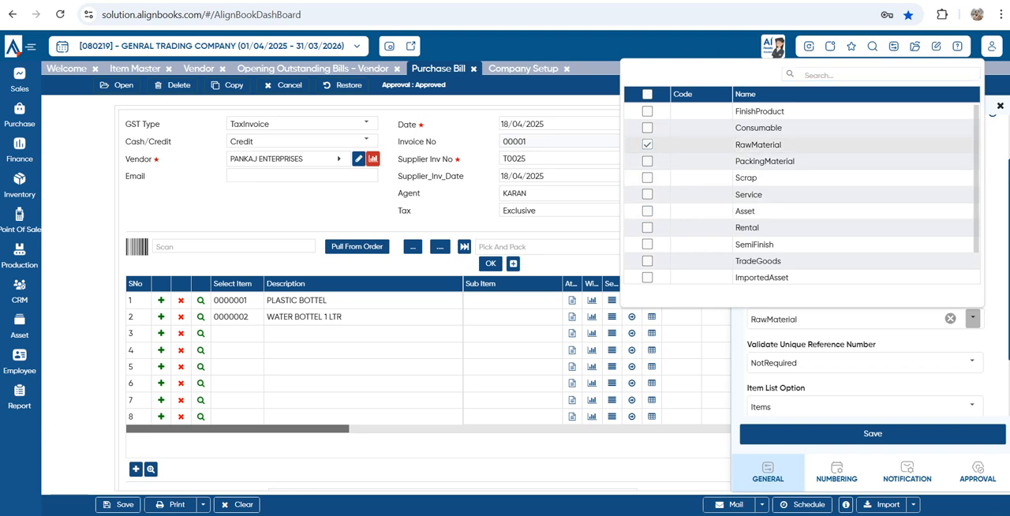
{"action": "left_click", "coordinate": [872, 433]}
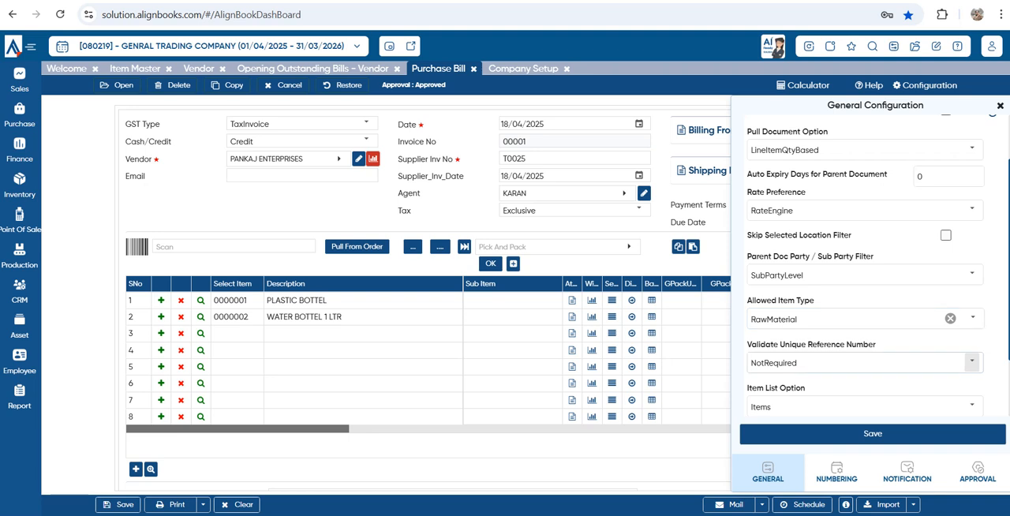
Examine the choices for Validate Unique Reference Number and Item List Option in the general configuration
{"action": "left_click", "coordinate": [972, 362]}
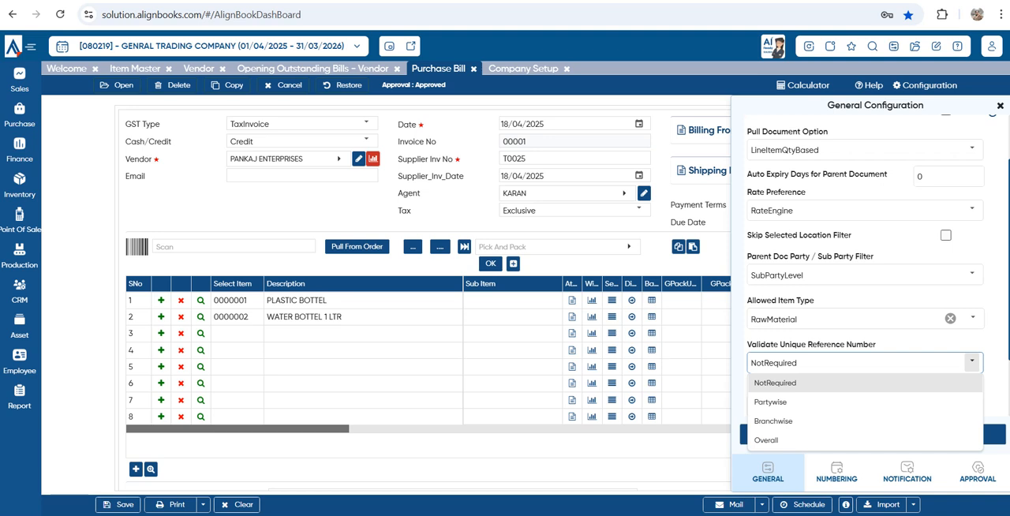
{"action": "left_click", "coordinate": [890, 300]}
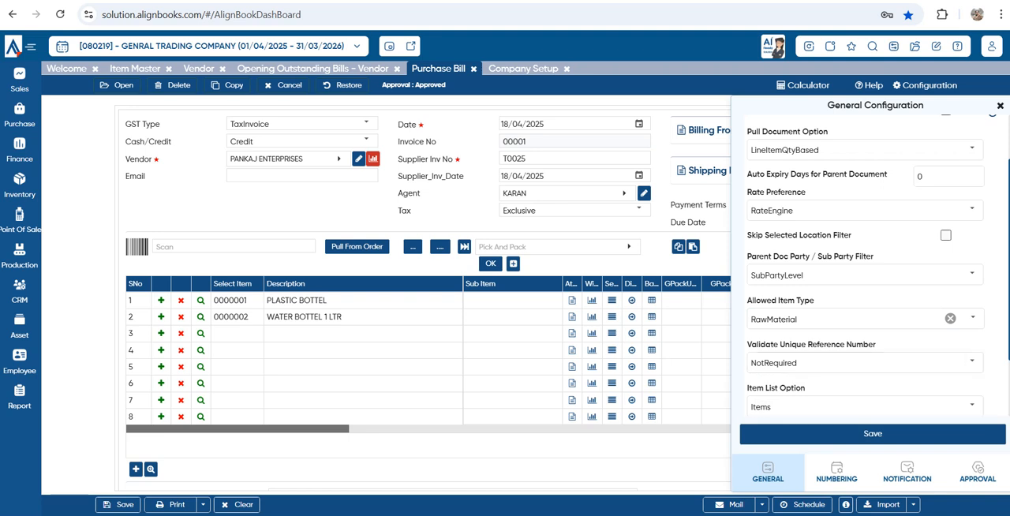
{"action": "scroll", "coordinate": [865, 268], "scroll_direction": "down", "scroll_amount": 2}
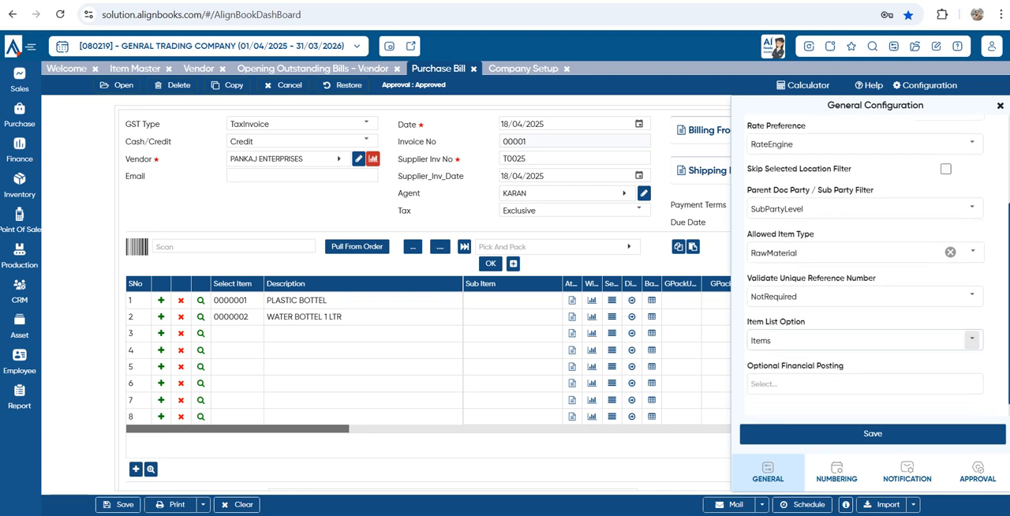
{"action": "left_click", "coordinate": [971, 338]}
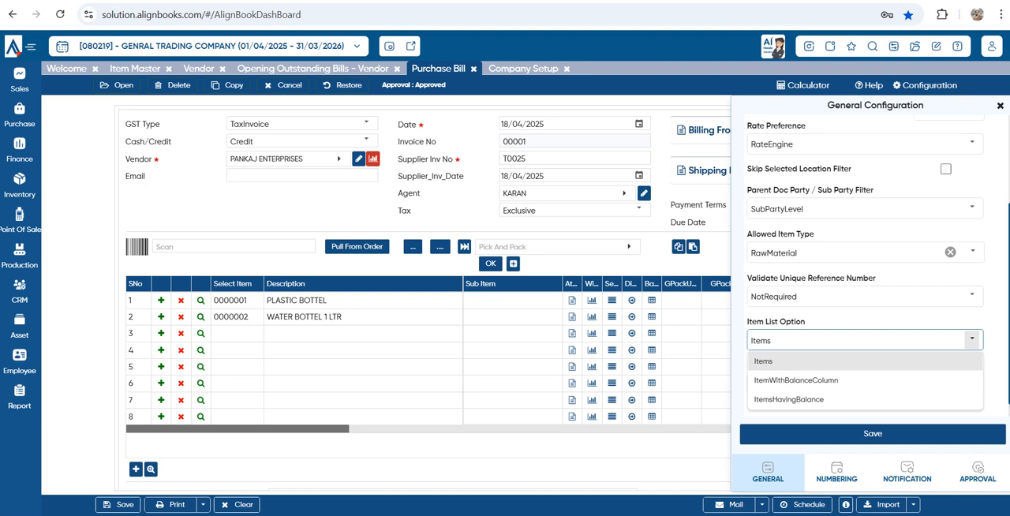
{"action": "left_click", "coordinate": [973, 340]}
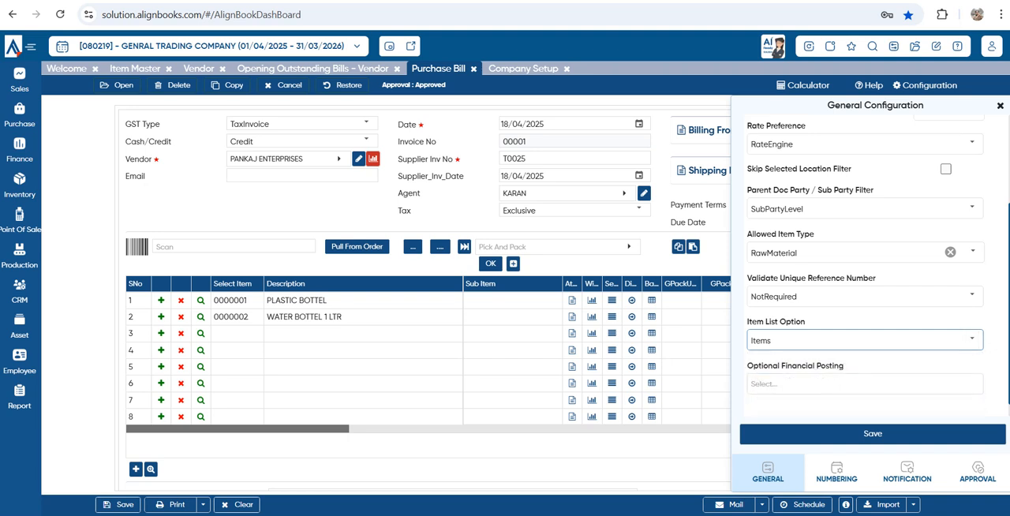
{"action": "scroll", "coordinate": [868, 268], "scroll_direction": "up", "scroll_amount": 3}
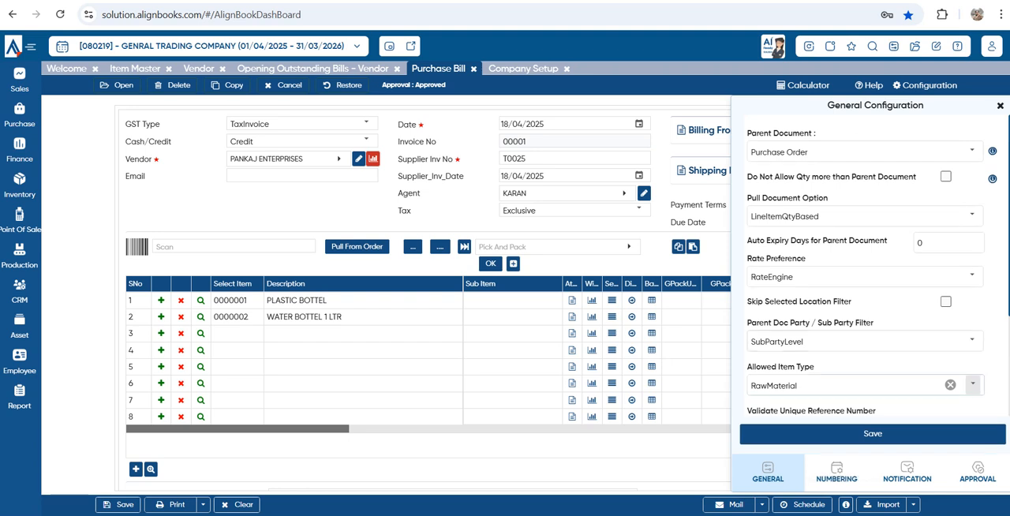
Review the numbering and notification settings and the Approval Required choices, and close the purchase bill configuration
{"action": "left_click", "coordinate": [837, 472]}
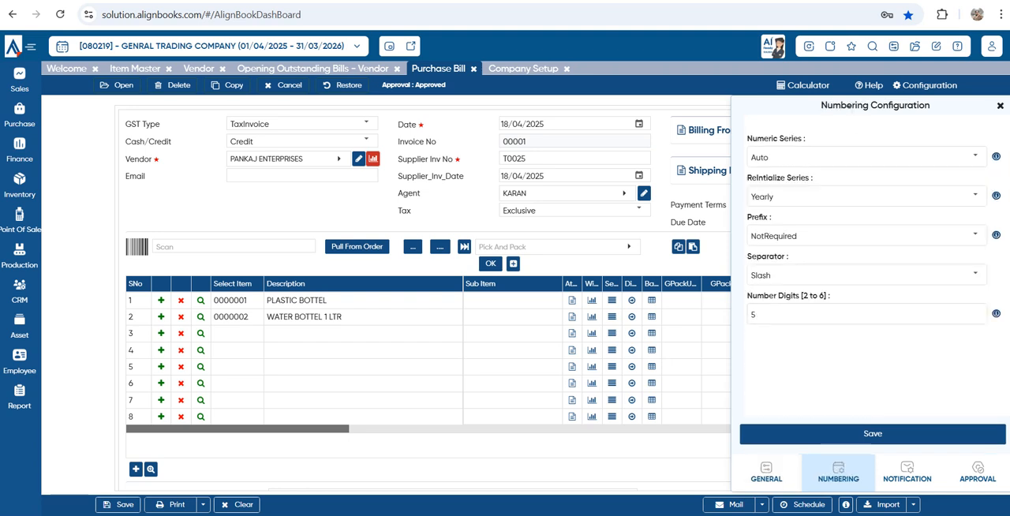
{"action": "left_click", "coordinate": [907, 472]}
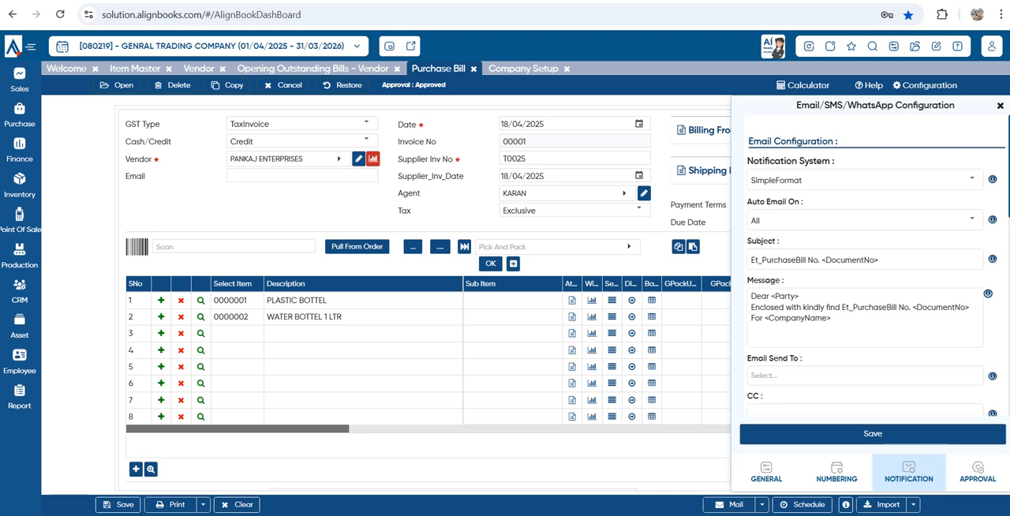
{"action": "scroll", "coordinate": [872, 268], "scroll_direction": "down", "scroll_amount": 5}
{"action": "left_click", "coordinate": [978, 472]}
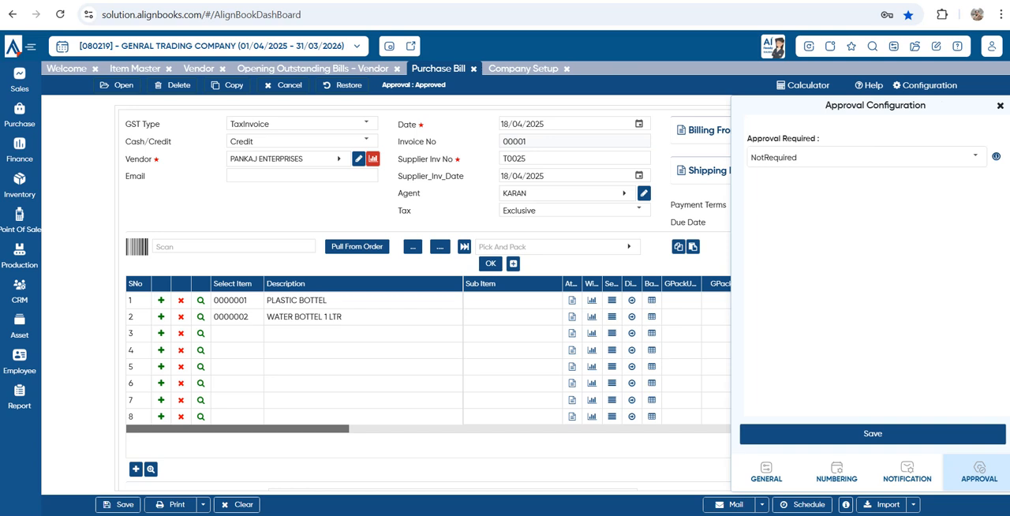
{"action": "left_click", "coordinate": [975, 157]}
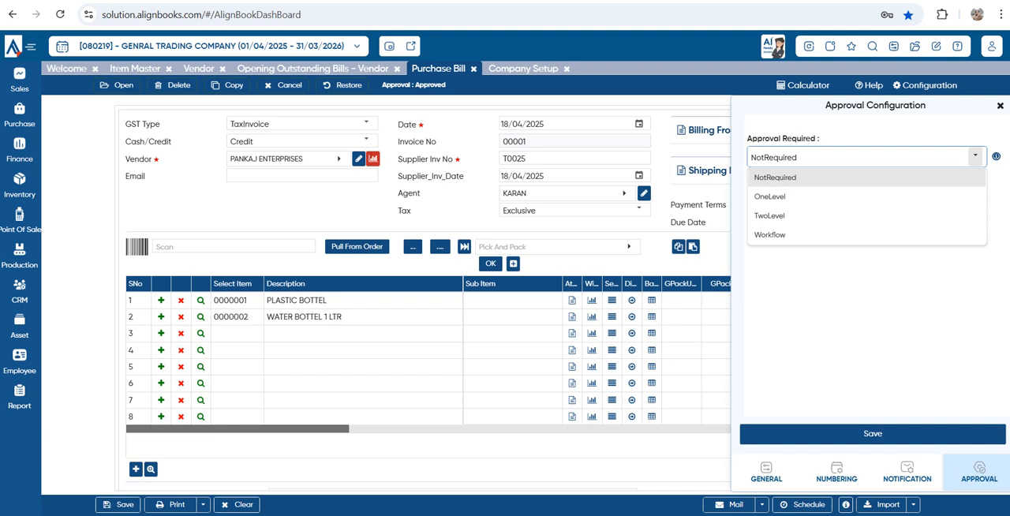
{"action": "left_click", "coordinate": [866, 296]}
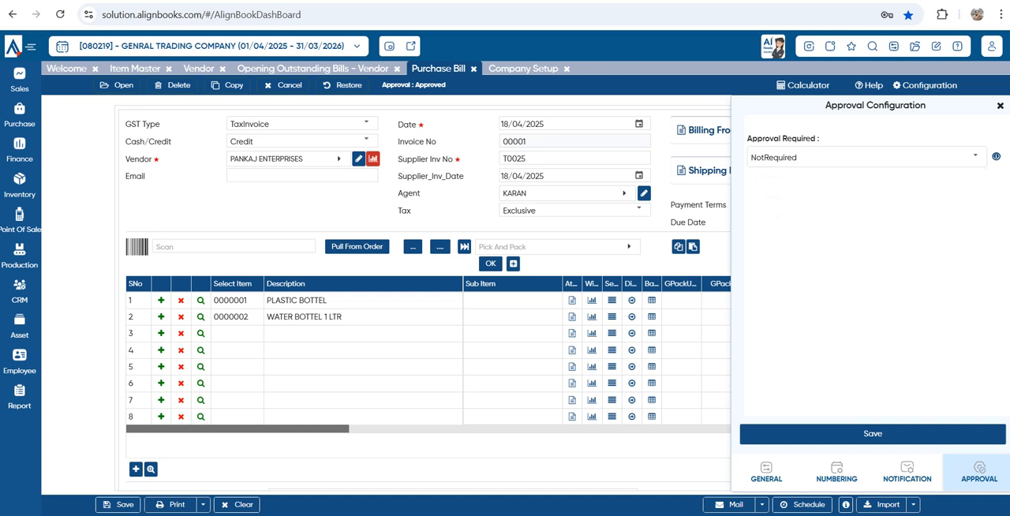
{"action": "left_click", "coordinate": [1000, 106]}
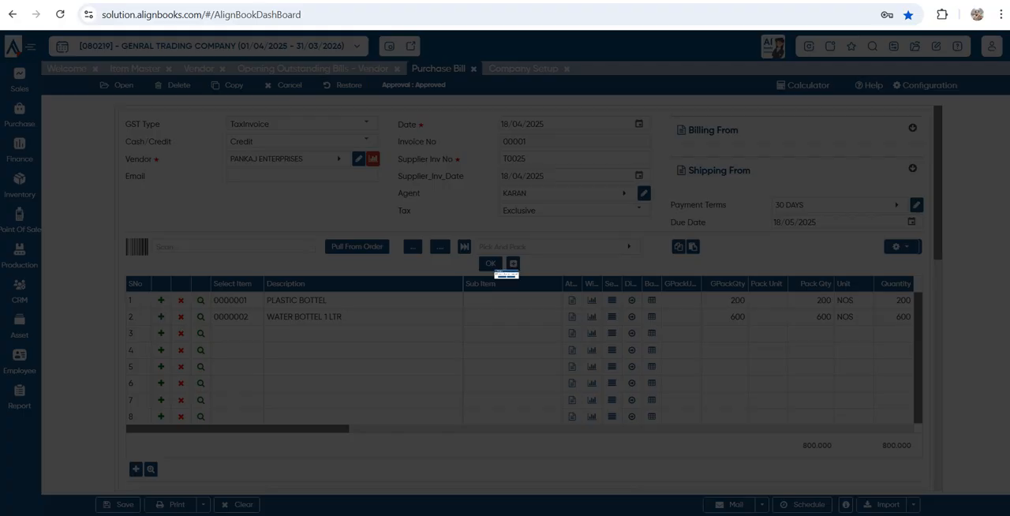
Close all open pages and check the closing quantities of both items in the Stock Trial report for 18/04/2025
{"action": "left_click", "coordinate": [471, 293]}
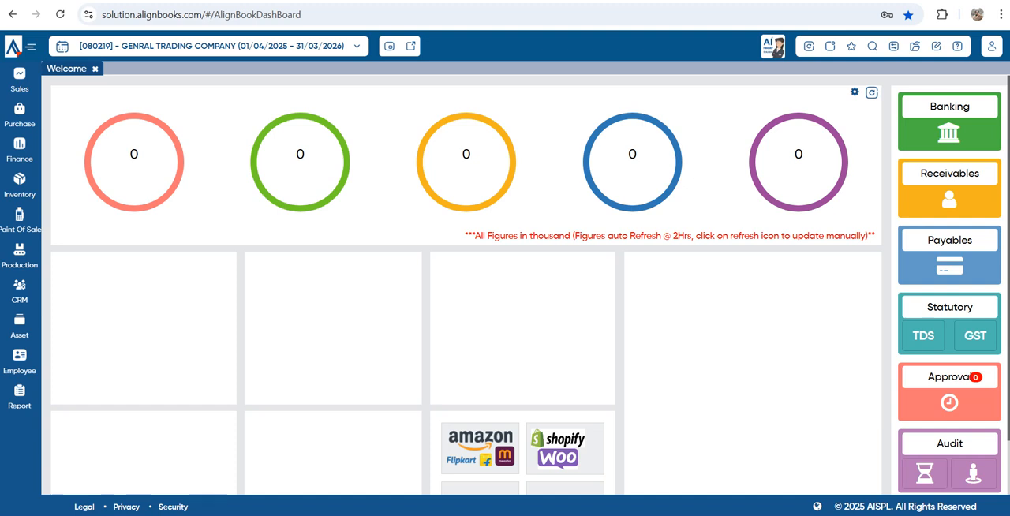
{"action": "mouse_move", "coordinate": [20, 397]}
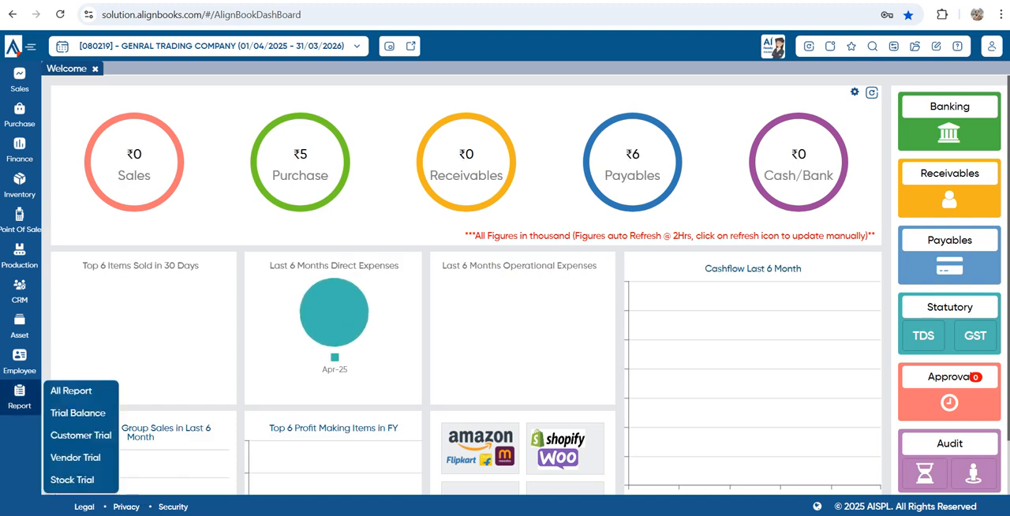
{"action": "left_click", "coordinate": [71, 480]}
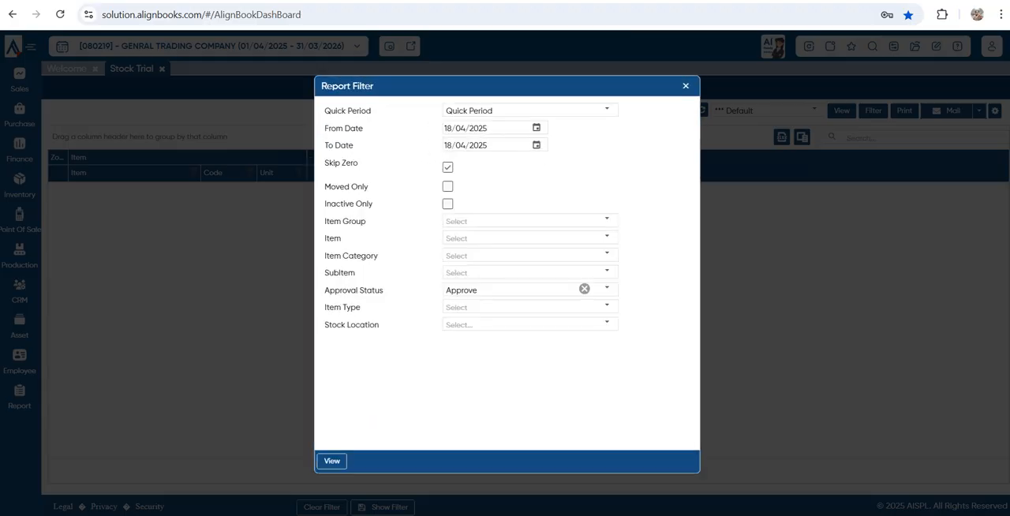
{"action": "left_click", "coordinate": [332, 461]}
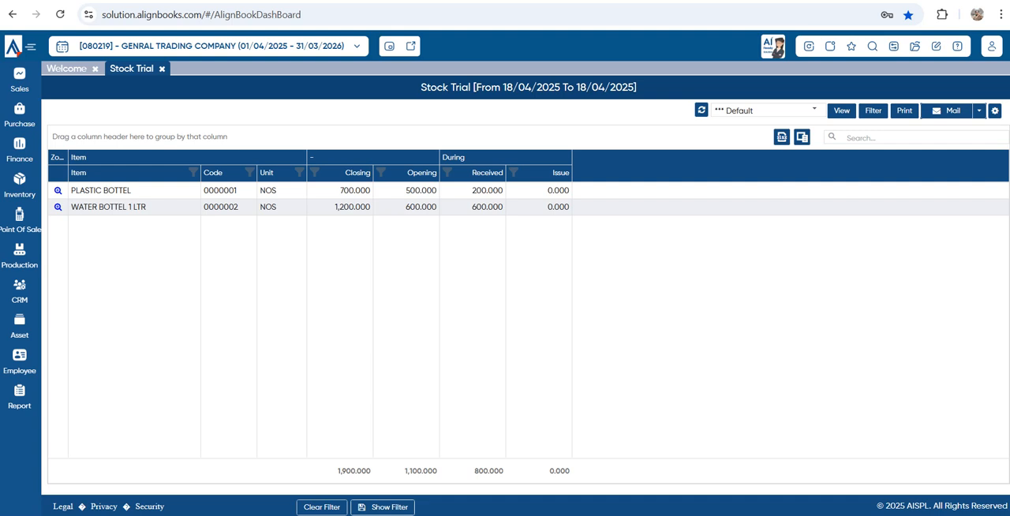
{"action": "left_click_drag", "start_coordinate": [340, 190], "coordinate": [371, 191]}
{"action": "double_click", "coordinate": [352, 207]}
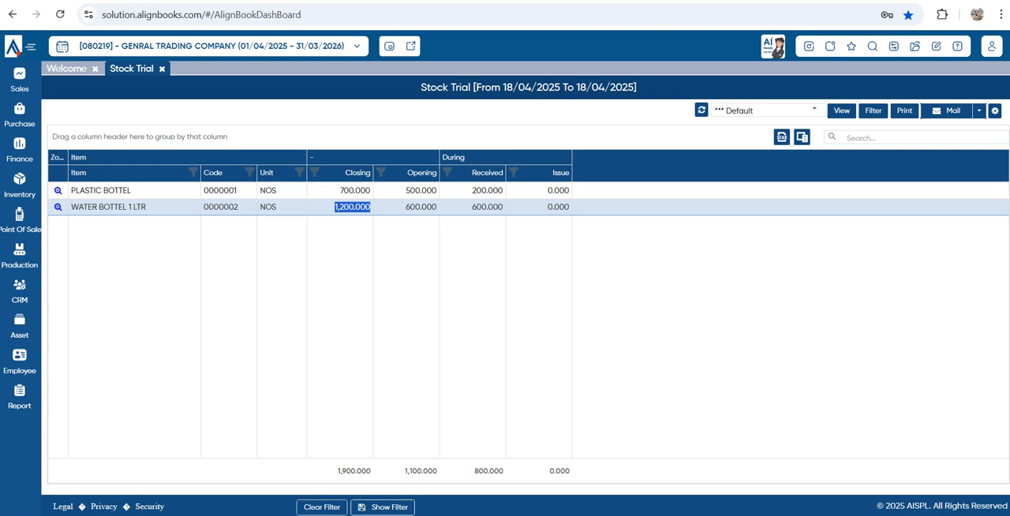
View the Vendor Trial report and check the closing credit balance of PANKAJ ENTERPRISES
{"action": "mouse_move", "coordinate": [20, 397]}
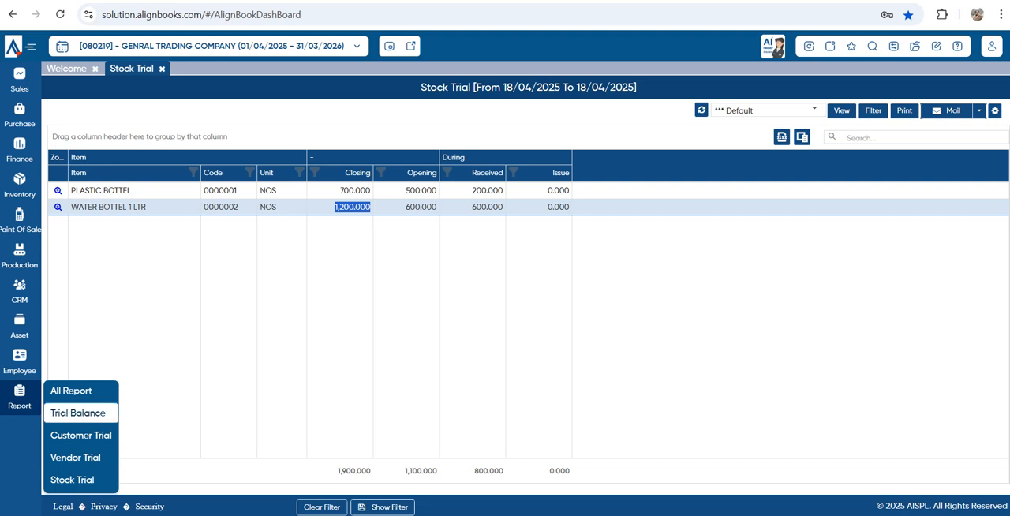
{"action": "left_click", "coordinate": [76, 457]}
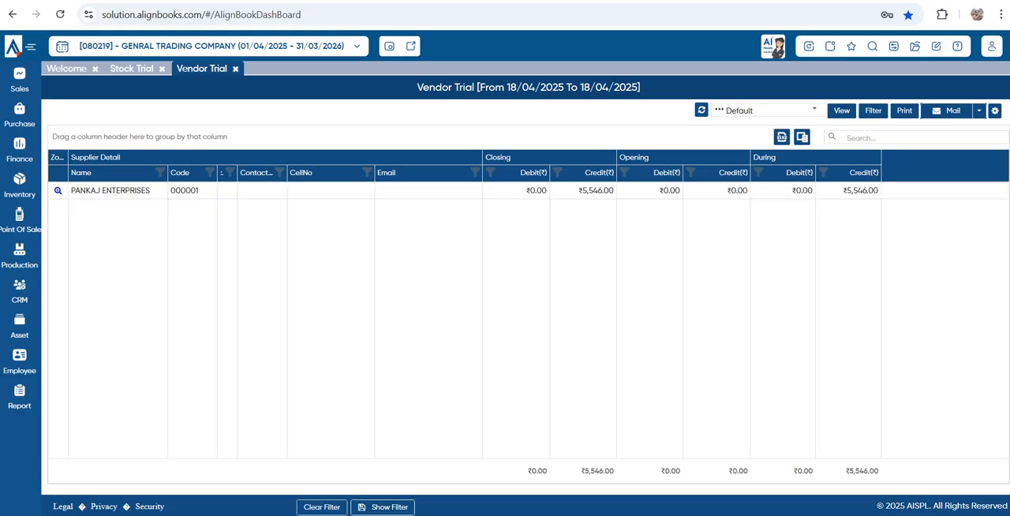
{"action": "left_click_drag", "start_coordinate": [71, 190], "coordinate": [148, 191]}
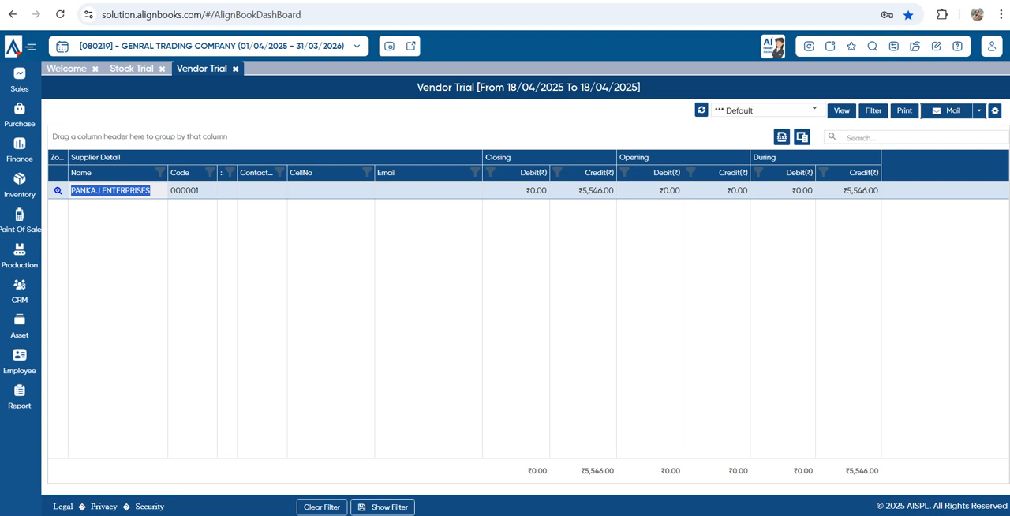
{"action": "left_click_drag", "start_coordinate": [579, 191], "coordinate": [608, 191]}
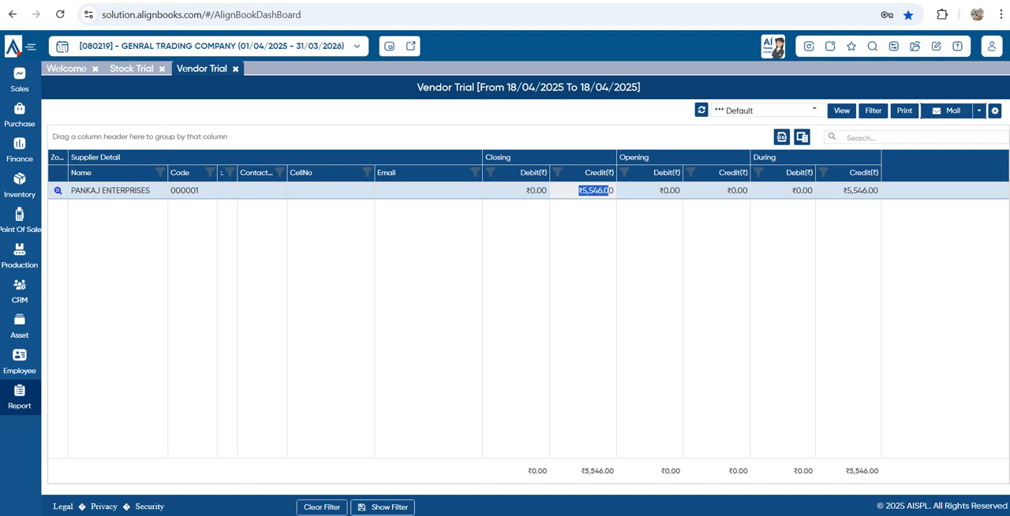
View the Trial Balance report and review its ledgers from liabilities through to expenses
{"action": "mouse_move", "coordinate": [20, 397]}
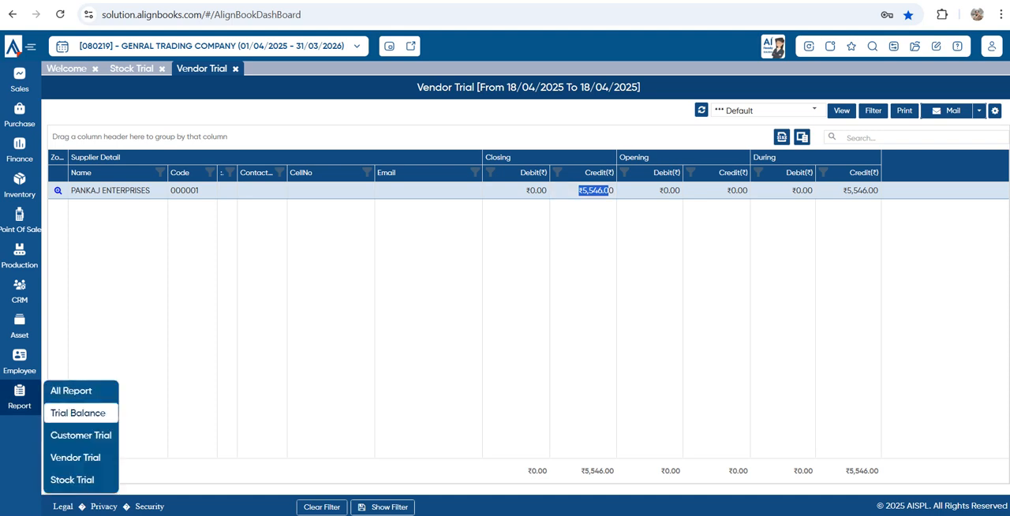
{"action": "left_click", "coordinate": [78, 413]}
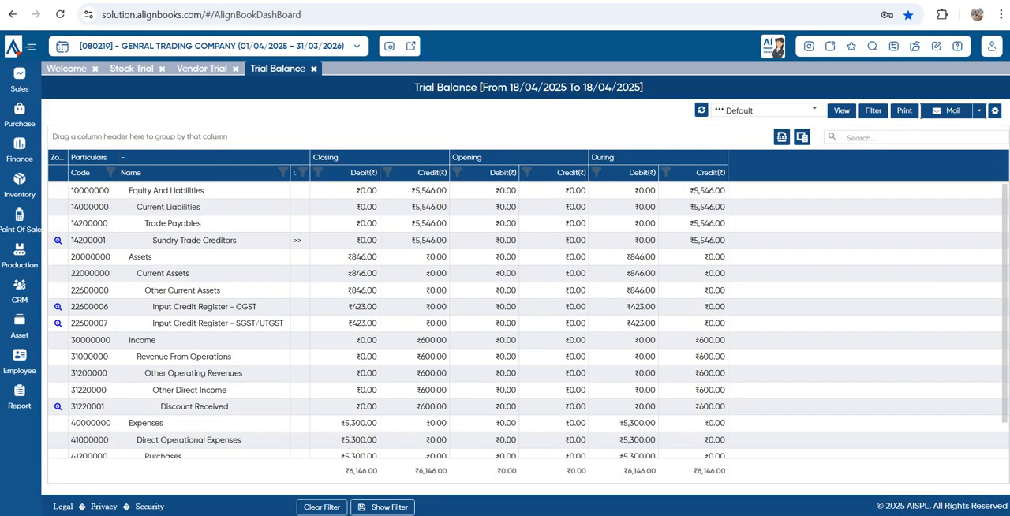
{"action": "scroll", "coordinate": [528, 319], "scroll_direction": "down", "scroll_amount": 1}
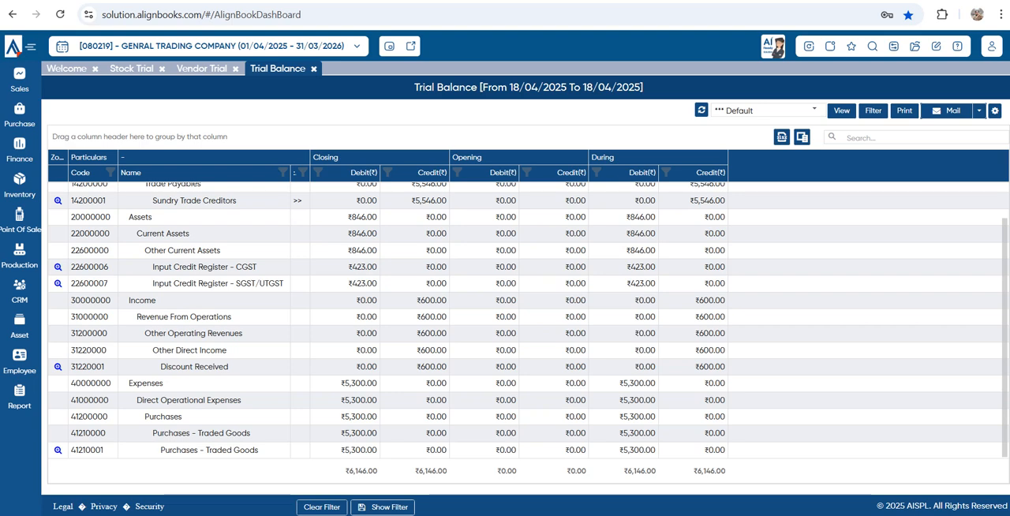
{"action": "scroll", "coordinate": [529, 319], "scroll_direction": "up", "scroll_amount": 1}
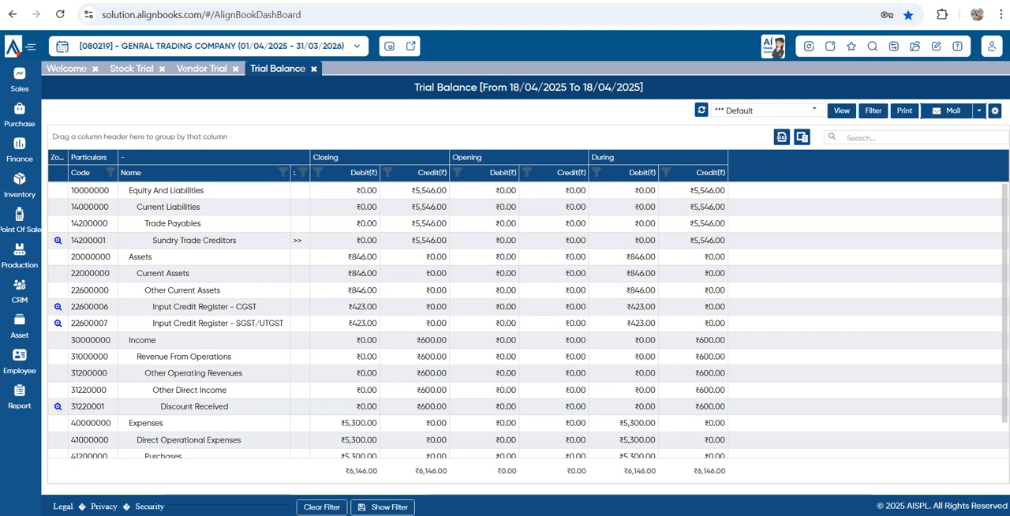
Trace PLASTIC BOTTEL from the Stock Trial through its stock ledger to the source purchase bill, and close all pages
{"action": "left_click", "coordinate": [132, 68]}
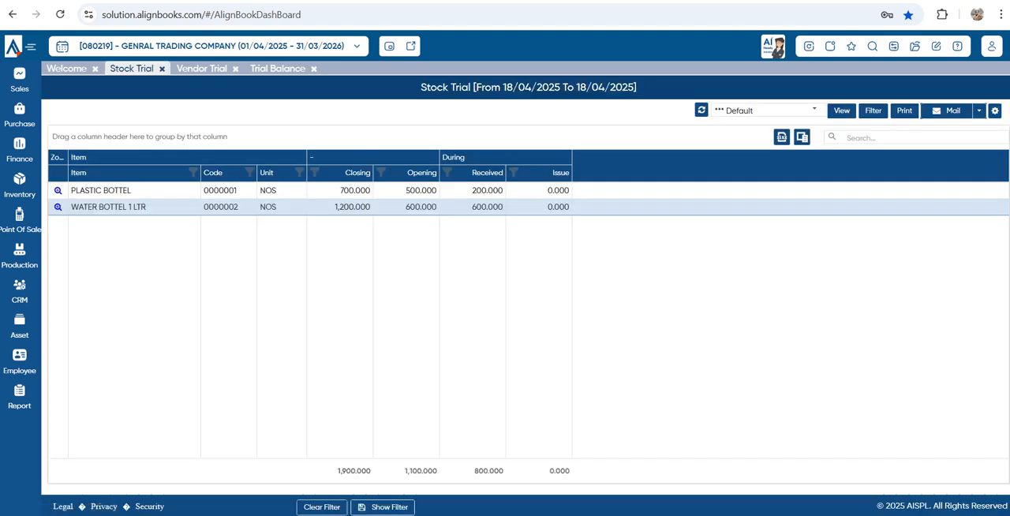
{"action": "left_click", "coordinate": [57, 191]}
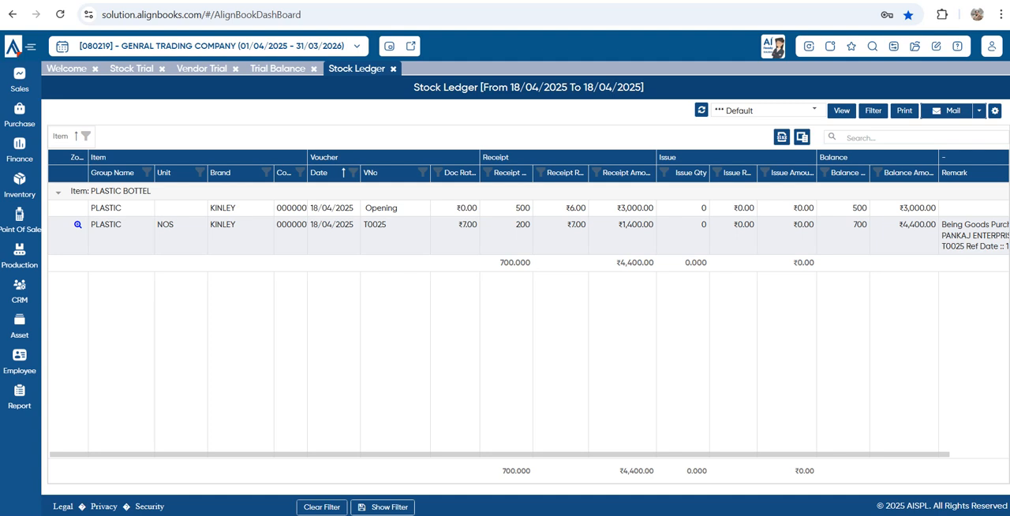
{"action": "double_click", "coordinate": [314, 225]}
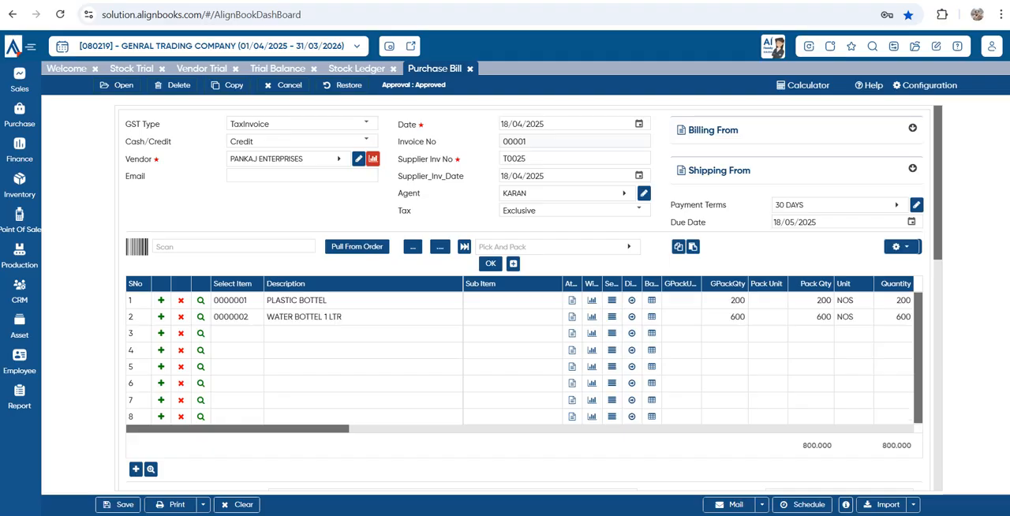
{"action": "key", "text": "Escape"}
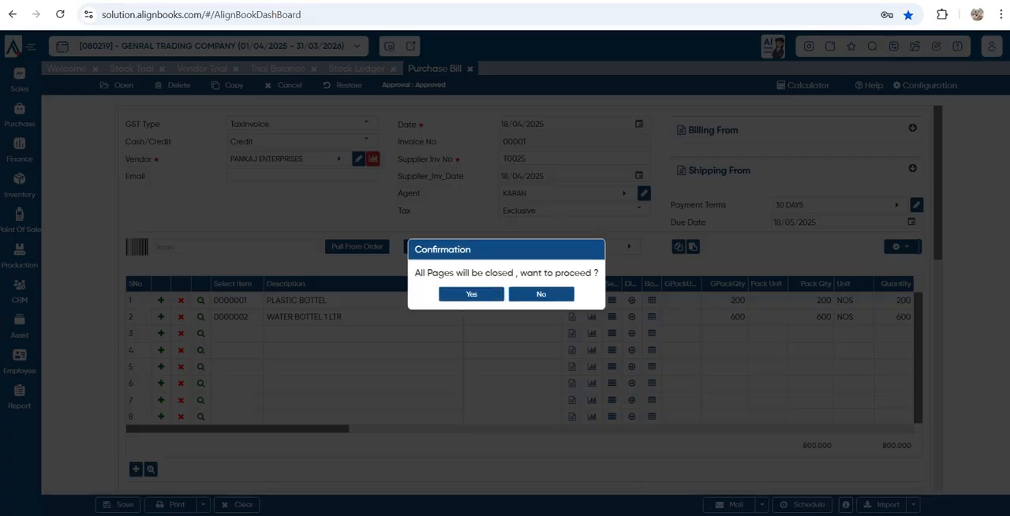
{"action": "key", "text": "Return"}
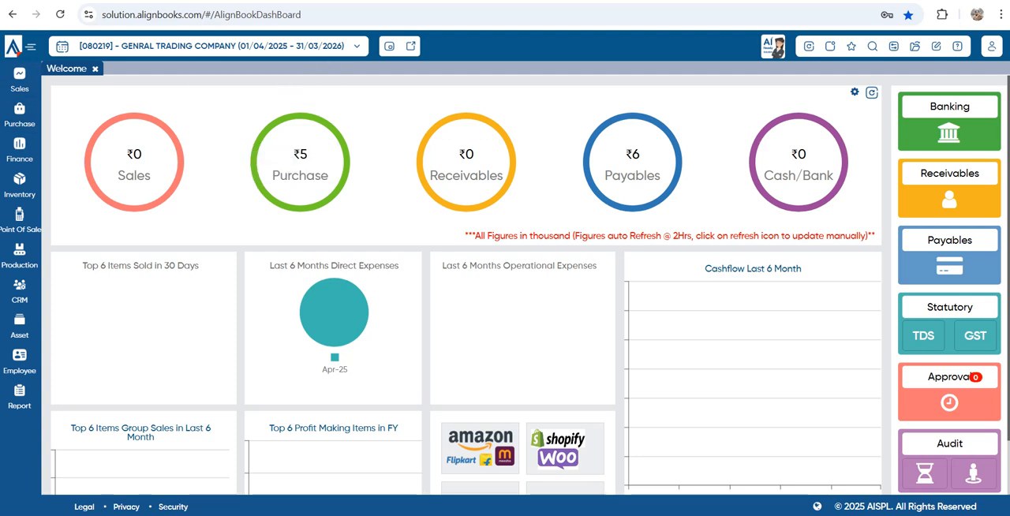
Open a new Sales Order form and examine its GST Type choices
{"action": "mouse_move", "coordinate": [20, 80]}
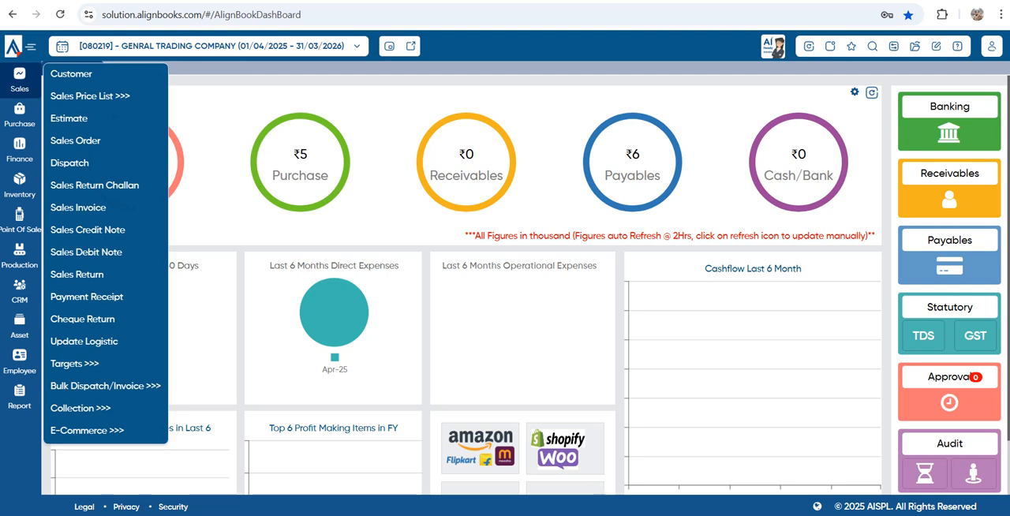
{"action": "mouse_move", "coordinate": [89, 96]}
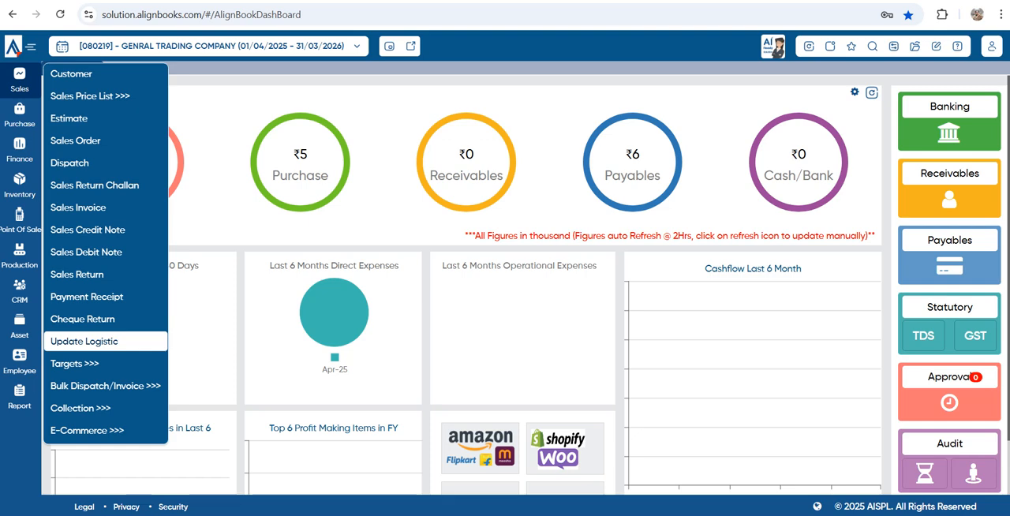
{"action": "mouse_move", "coordinate": [79, 364]}
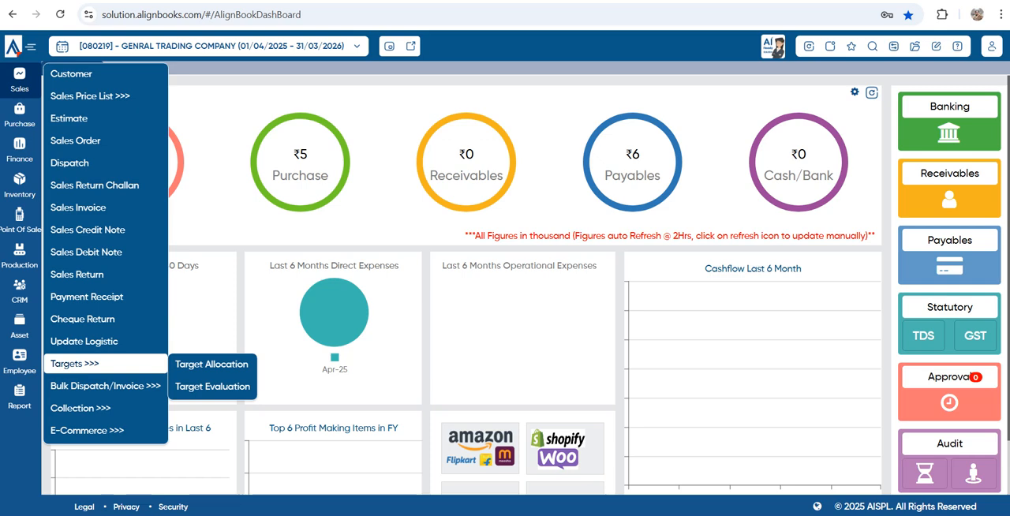
{"action": "mouse_move", "coordinate": [106, 386]}
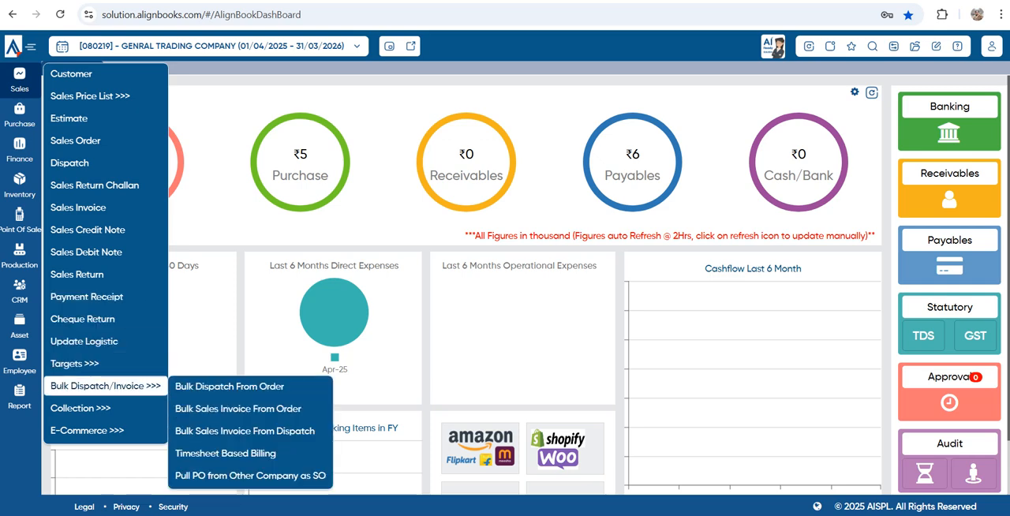
{"action": "mouse_move", "coordinate": [80, 408]}
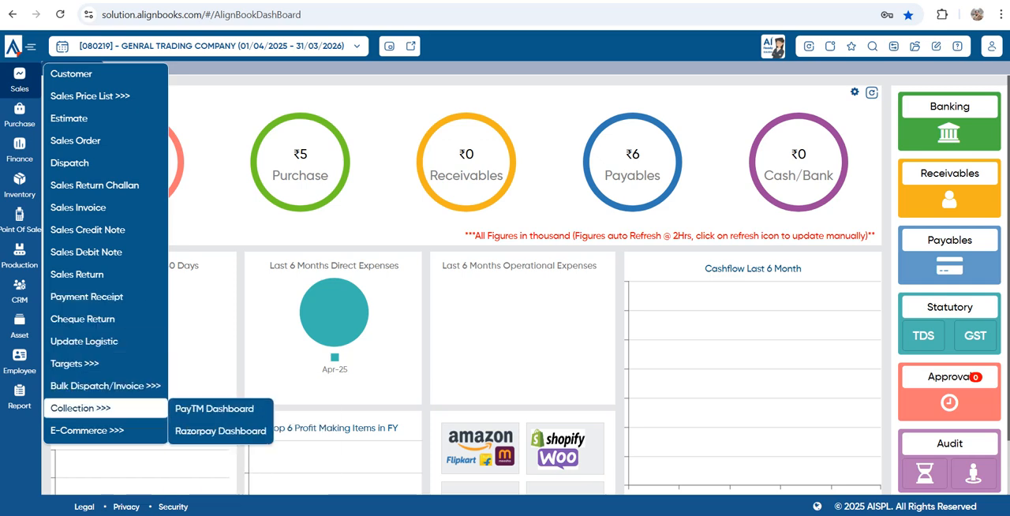
{"action": "mouse_move", "coordinate": [87, 430]}
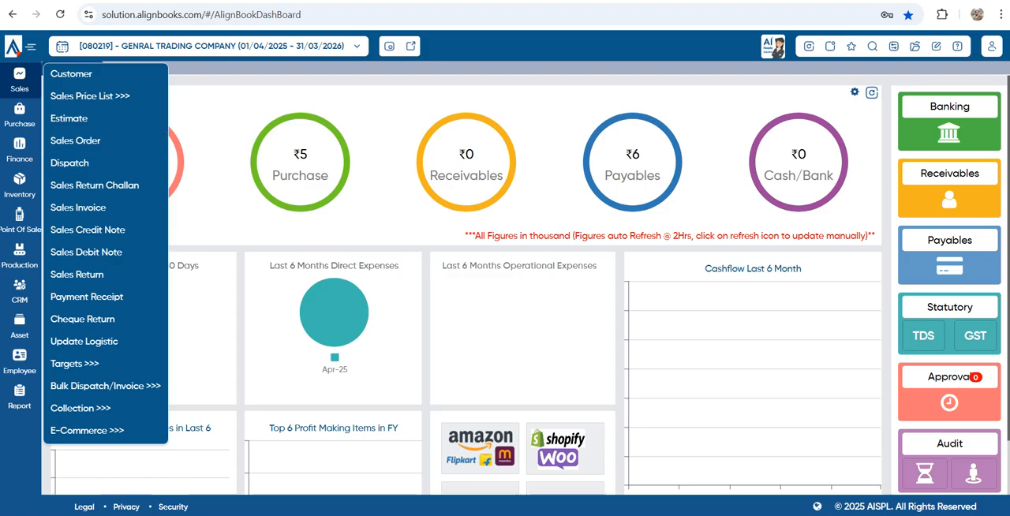
{"action": "left_click", "coordinate": [75, 140]}
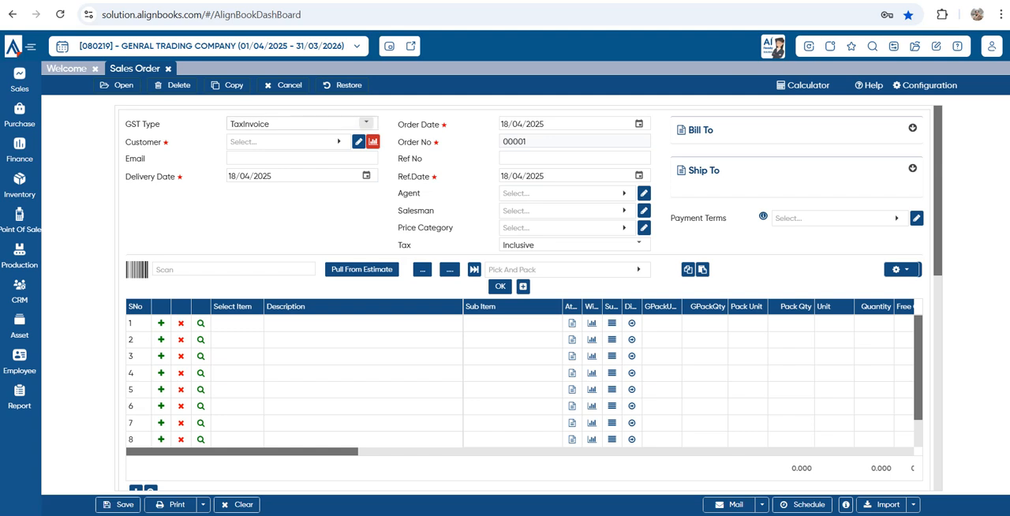
{"action": "left_click", "coordinate": [365, 123]}
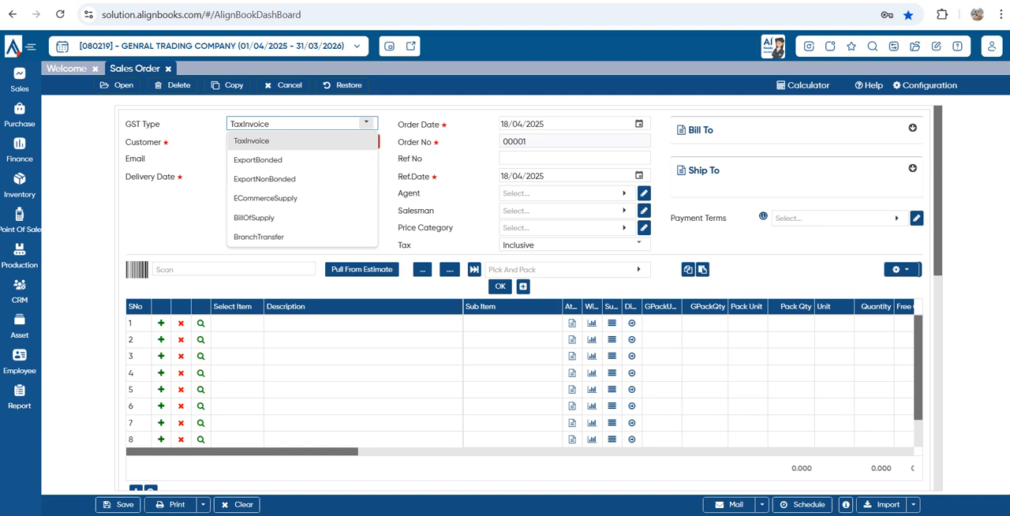
{"action": "left_click", "coordinate": [366, 123]}
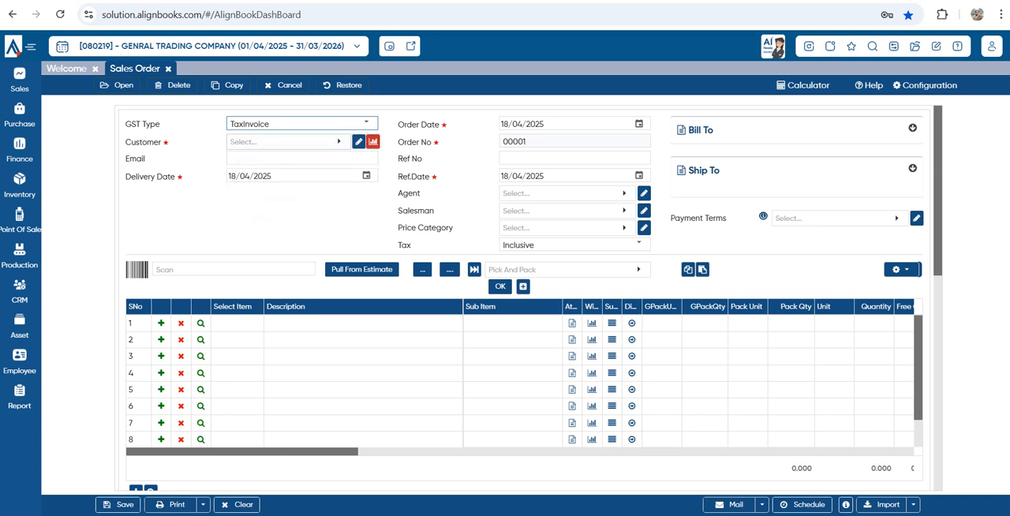
Start a new customer record from the sales order's Customer field and name it SHUBHAM ENTERPRISES
{"action": "left_click", "coordinate": [288, 142]}
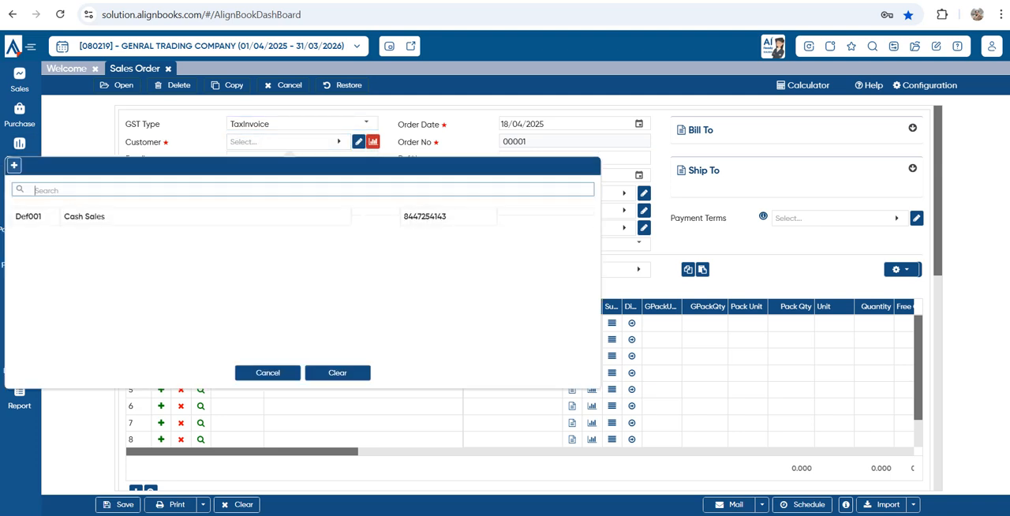
{"action": "left_click", "coordinate": [14, 165]}
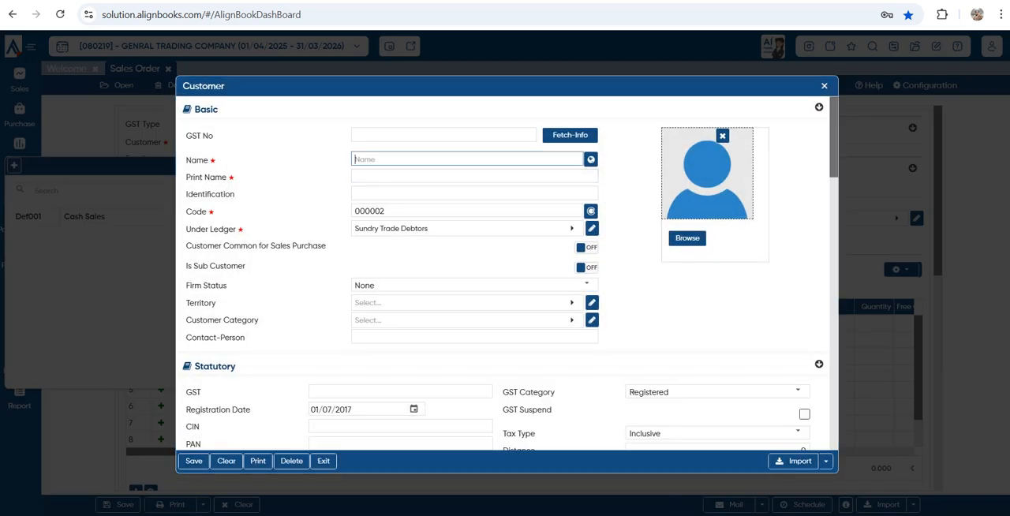
{"action": "type", "text": "SHUBAHAM ENTERPRISES"}
{"action": "key", "text": "Tab"}
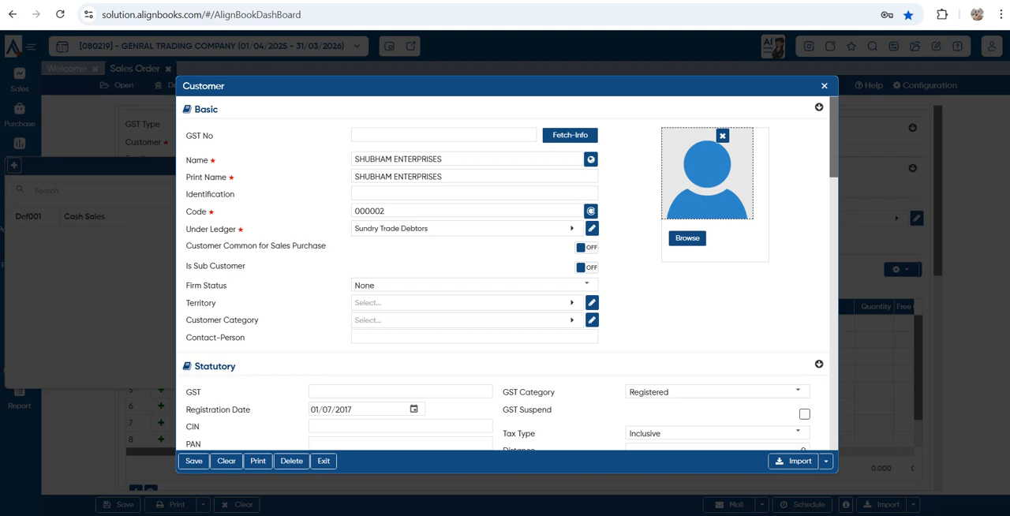
Turn on Customer Common for Sales Purchase for the new customer
{"action": "left_click_drag", "start_coordinate": [186, 245], "coordinate": [327, 246]}
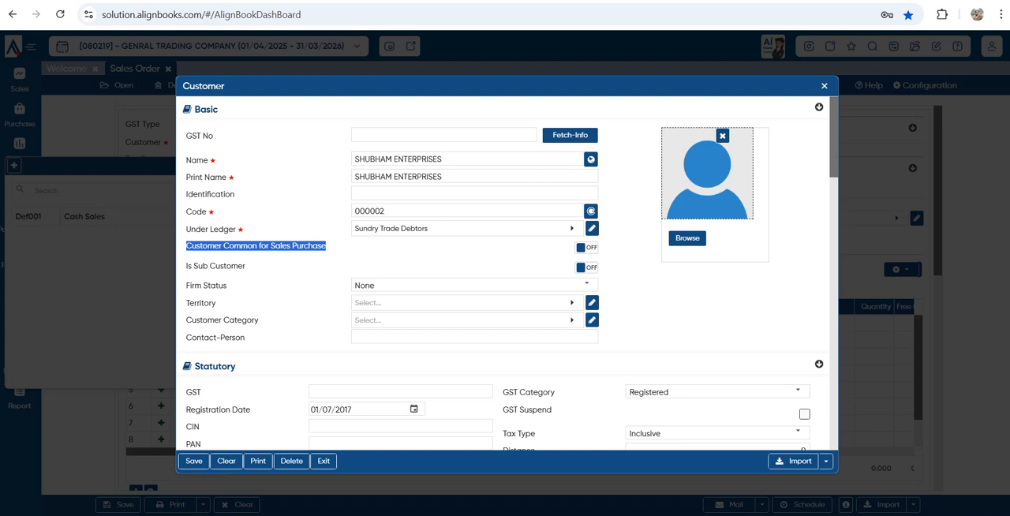
{"action": "left_click", "coordinate": [587, 248]}
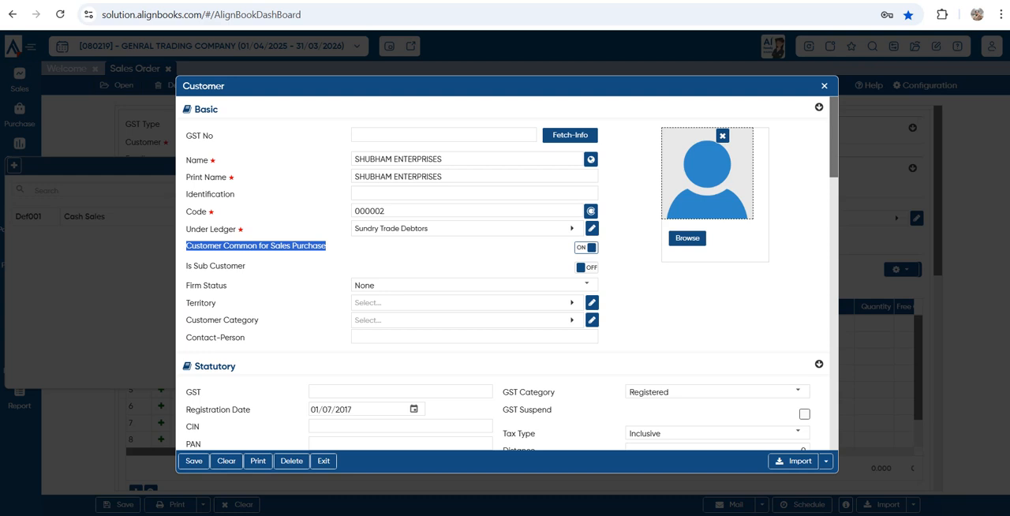
{"action": "left_click", "coordinate": [466, 254]}
Set the new customer's GST Category to Unregistered and Tax Type to Exclusive
{"action": "scroll", "coordinate": [505, 273], "scroll_direction": "down", "scroll_amount": 1}
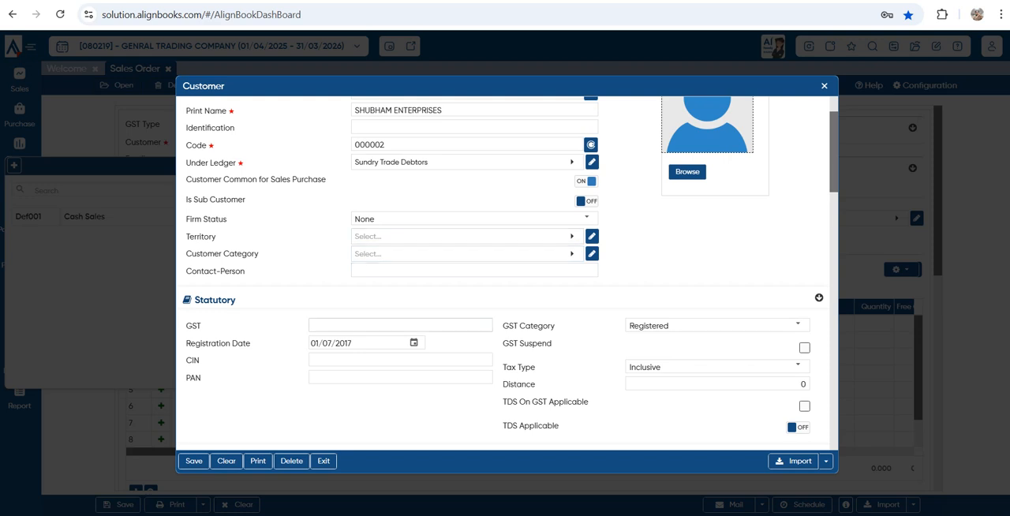
{"action": "scroll", "coordinate": [797, 260], "scroll_direction": "down", "scroll_amount": 1}
{"action": "left_click", "coordinate": [797, 259]}
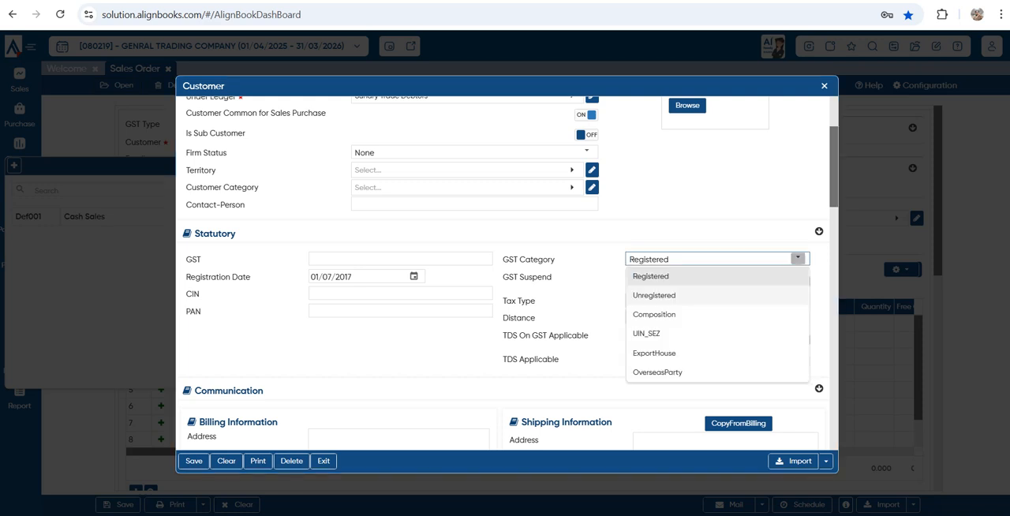
{"action": "left_click", "coordinate": [797, 293]}
{"action": "left_click", "coordinate": [797, 300]}
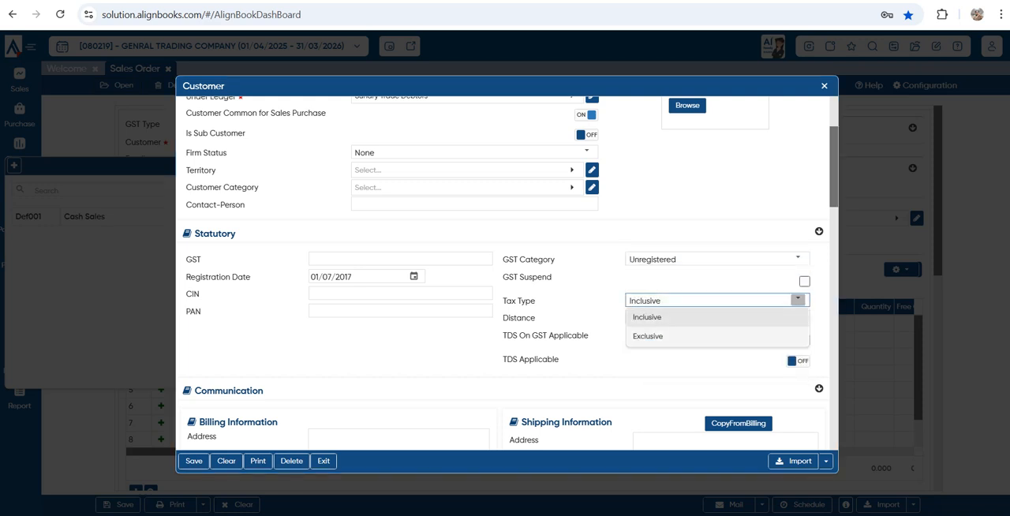
{"action": "left_click", "coordinate": [653, 334]}
Review the new customer's communication, default credit, bank detail and contact person fields
{"action": "scroll", "coordinate": [654, 334], "scroll_direction": "down", "scroll_amount": 2}
{"action": "scroll", "coordinate": [505, 273], "scroll_direction": "down", "scroll_amount": 2}
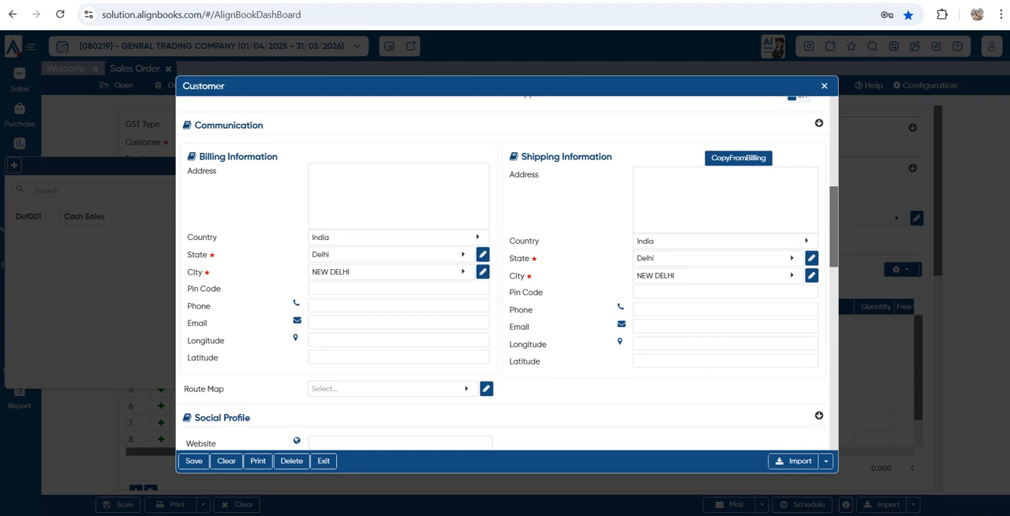
{"action": "scroll", "coordinate": [506, 273], "scroll_direction": "down", "scroll_amount": 8}
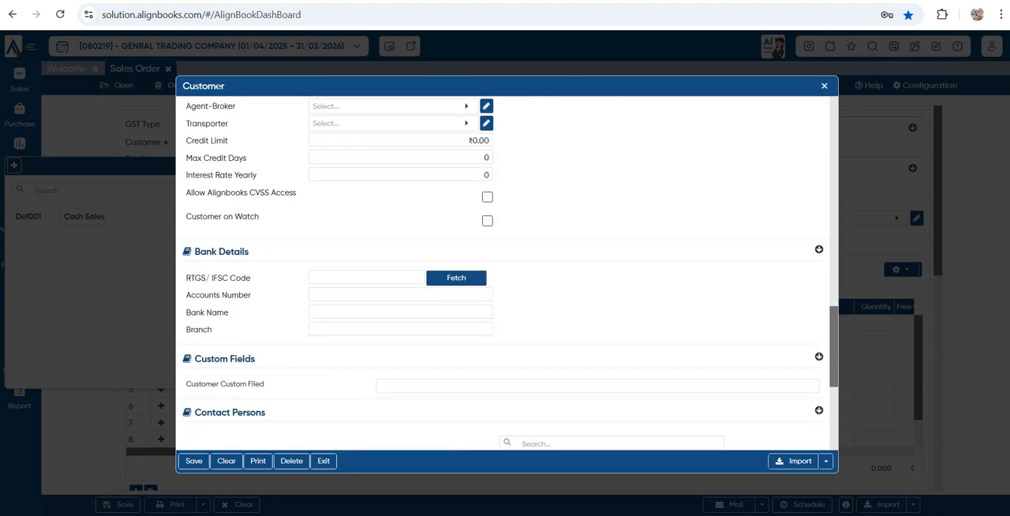
{"action": "scroll", "coordinate": [505, 272], "scroll_direction": "up", "scroll_amount": 2}
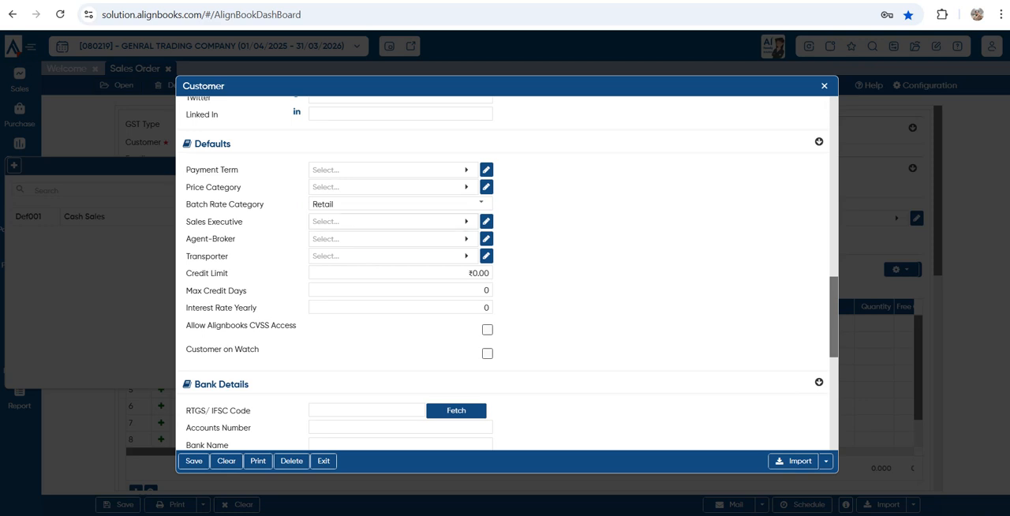
{"action": "left_click", "coordinate": [442, 273]}
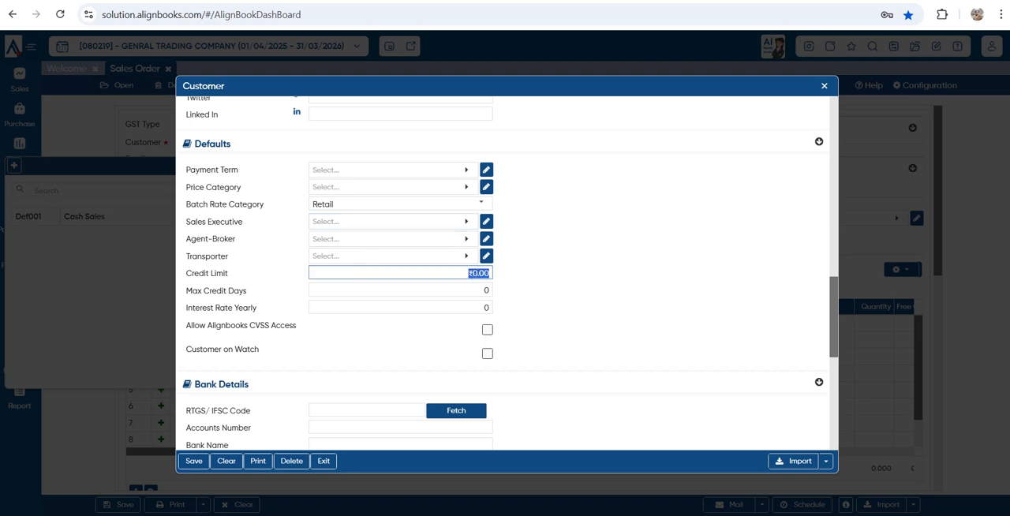
{"action": "left_click", "coordinate": [442, 291]}
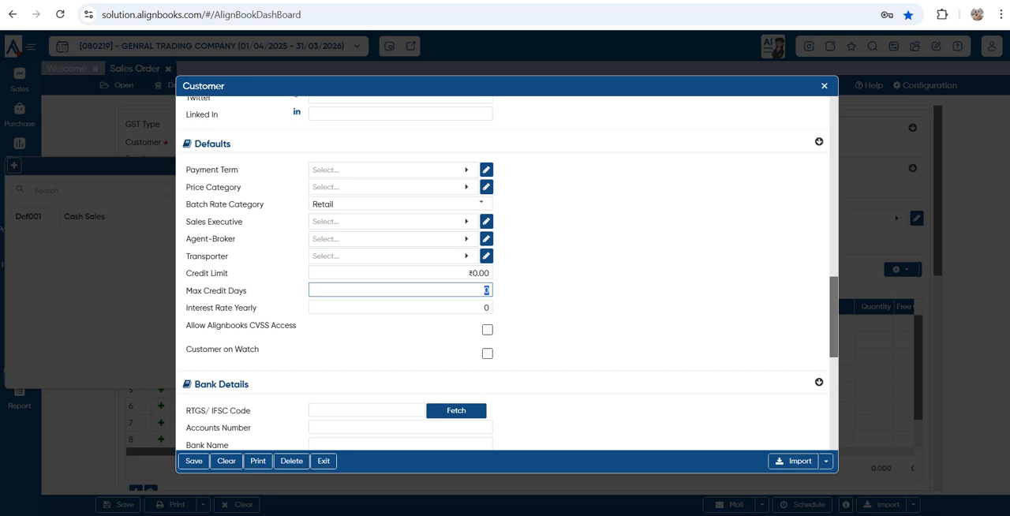
{"action": "scroll", "coordinate": [502, 272], "scroll_direction": "down", "scroll_amount": 4}
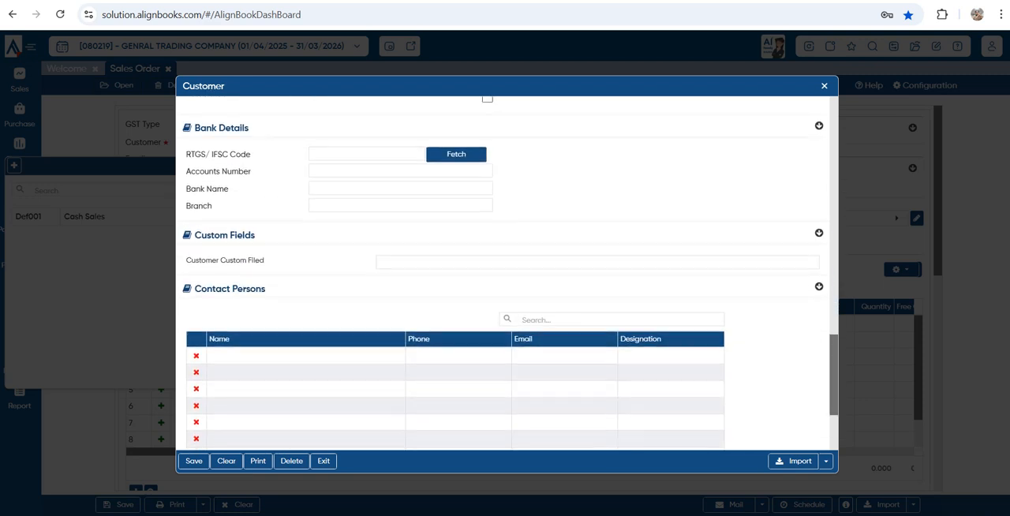
{"action": "scroll", "coordinate": [503, 272], "scroll_direction": "up", "scroll_amount": 3}
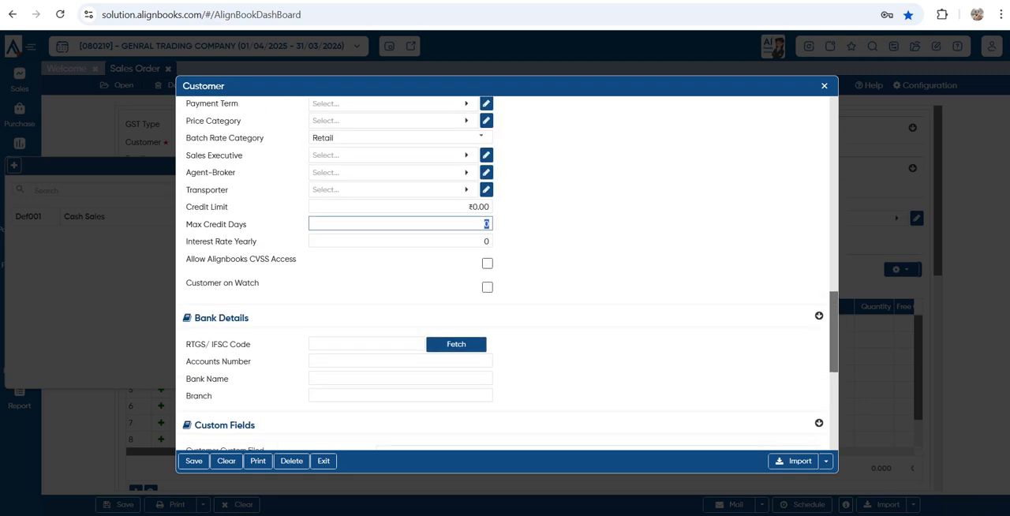
Enable Allow Alignbooks CVSS Access for the new customer and save the customer record
{"action": "left_click_drag", "start_coordinate": [191, 260], "coordinate": [297, 260]}
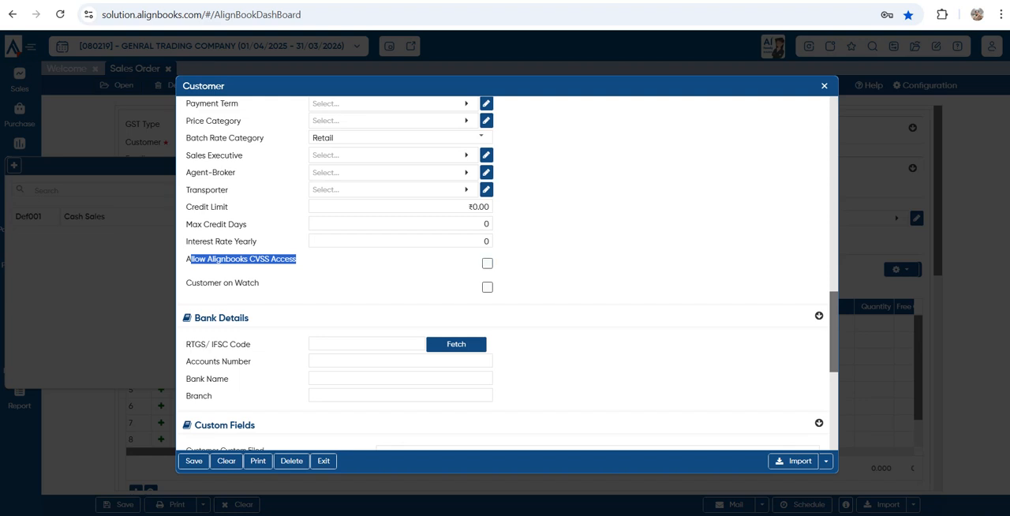
{"action": "left_click", "coordinate": [487, 264]}
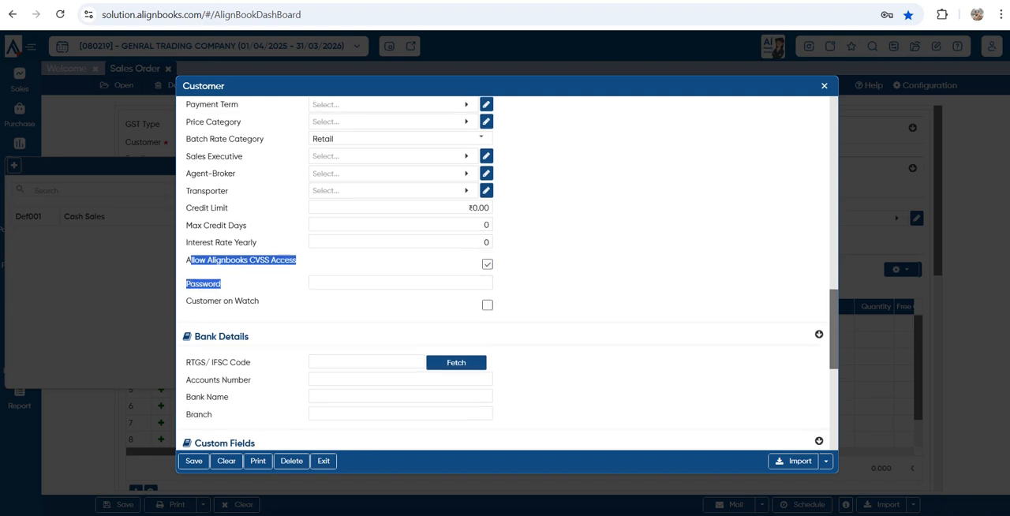
{"action": "scroll", "coordinate": [505, 272], "scroll_direction": "up", "scroll_amount": 3}
{"action": "scroll", "coordinate": [505, 272], "scroll_direction": "down", "scroll_amount": 2}
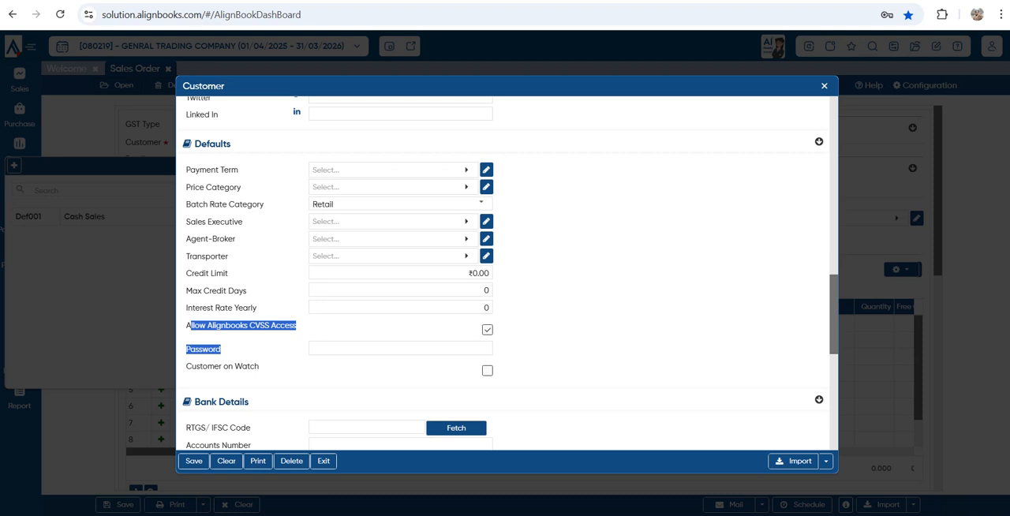
{"action": "left_click", "coordinate": [193, 461]}
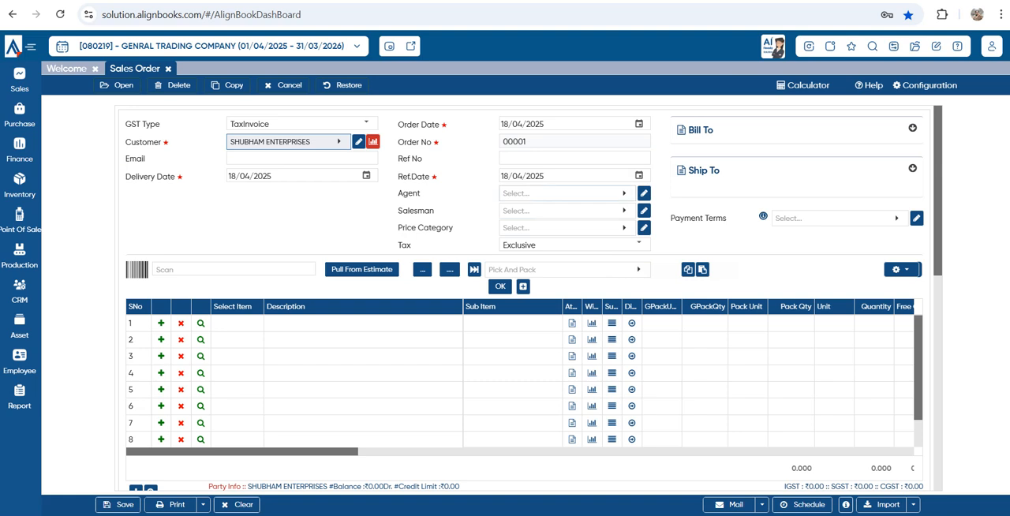
Assign the existing non-default agent to the sales order and start a new Sales Executive record for its Salesman field
{"action": "left_click", "coordinate": [562, 194]}
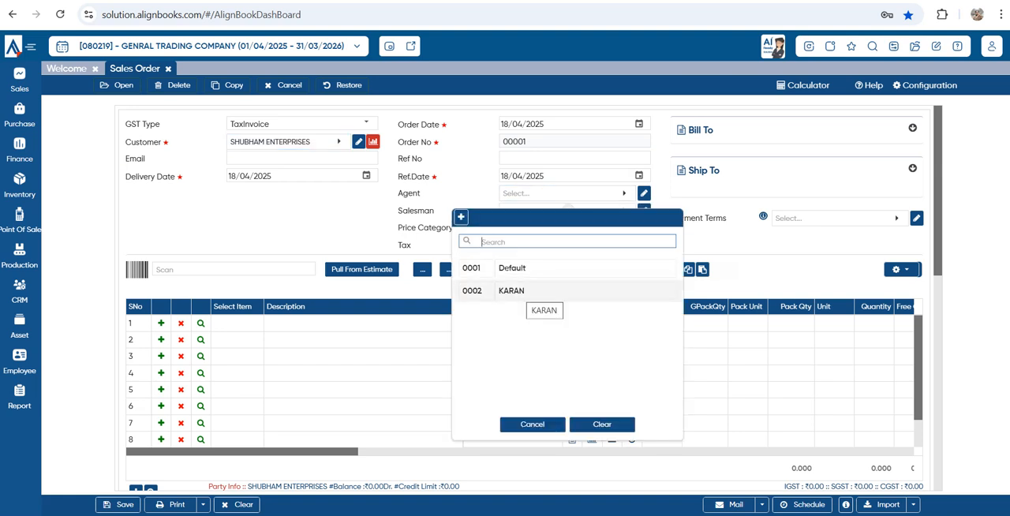
{"action": "left_click", "coordinate": [536, 290]}
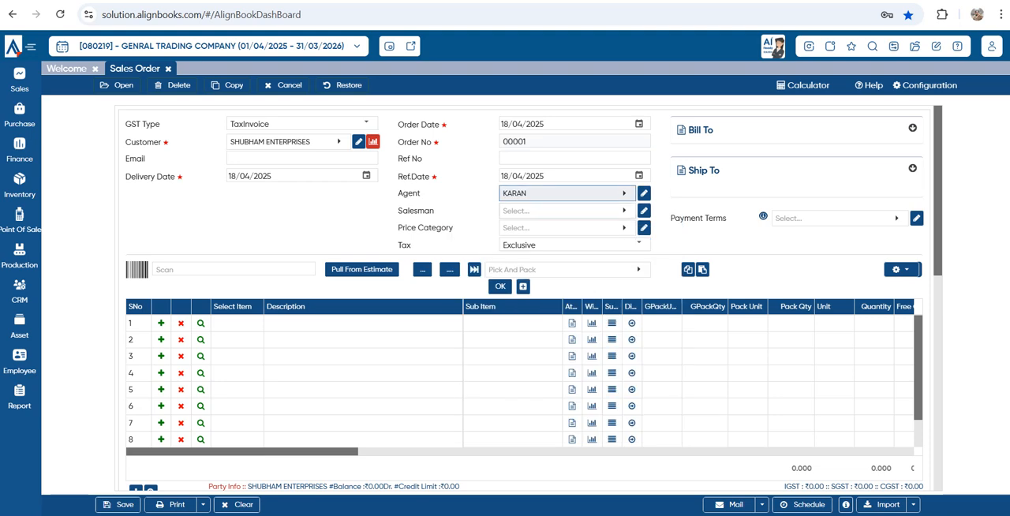
{"action": "left_click", "coordinate": [562, 211]}
{"action": "left_click", "coordinate": [345, 234]}
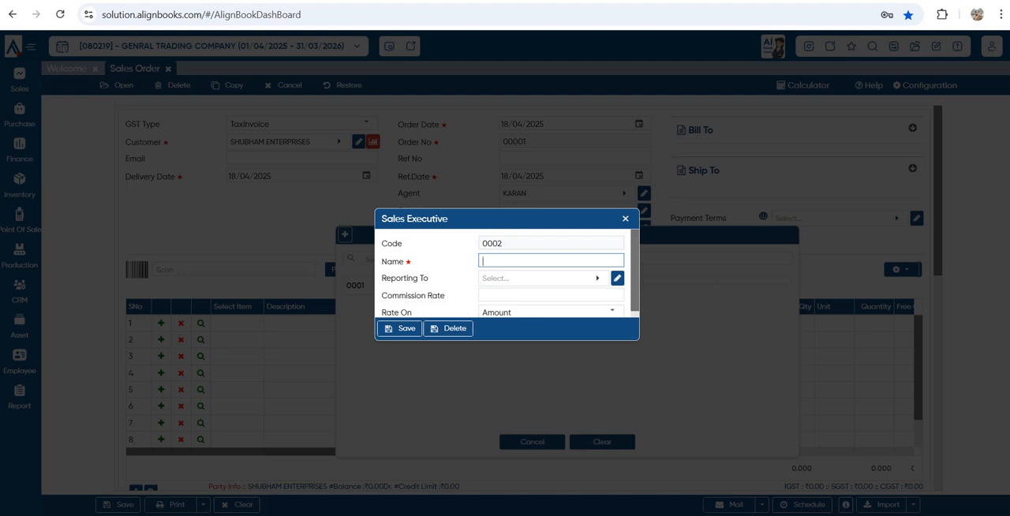
Enter the sales executive's name with a commission rate of 1, save the record, and select it as the order's salesman
{"action": "type", "text": "raman"}
{"action": "key", "text": "BackSpace"}
{"action": "key", "text": "BackSpace"}
{"action": "key", "text": "BackSpace"}
{"action": "key", "text": "BackSpace"}
{"action": "key", "text": "BackSpace"}
{"action": "type", "text": "Ma"}
{"action": "key", "text": "BackSpace"}
{"action": "key", "text": "BackSpace"}
{"action": "type", "text": "RAMAN"}
{"action": "left_click", "coordinate": [621, 294]}
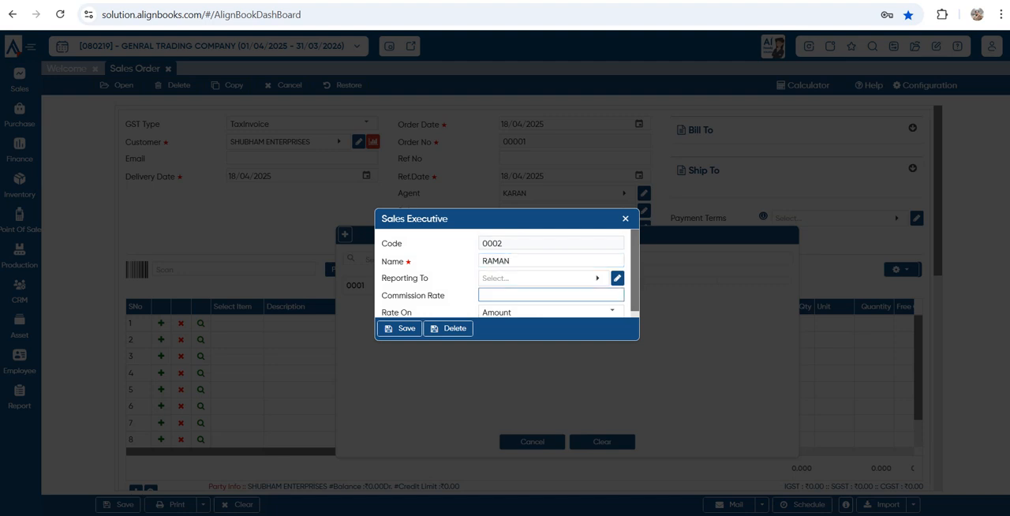
{"action": "type", "text": "1"}
{"action": "scroll", "coordinate": [552, 276], "scroll_direction": "down", "scroll_amount": 1}
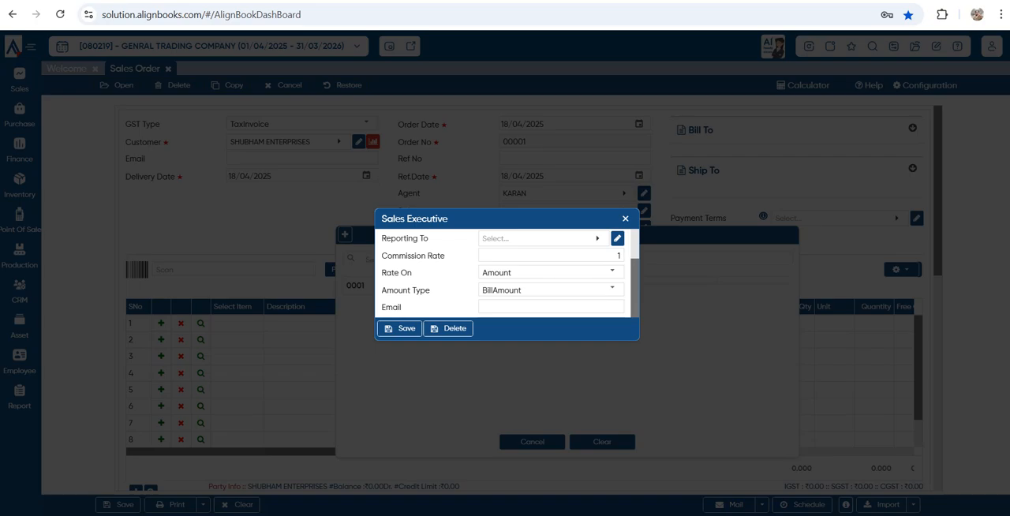
{"action": "left_click", "coordinate": [400, 328]}
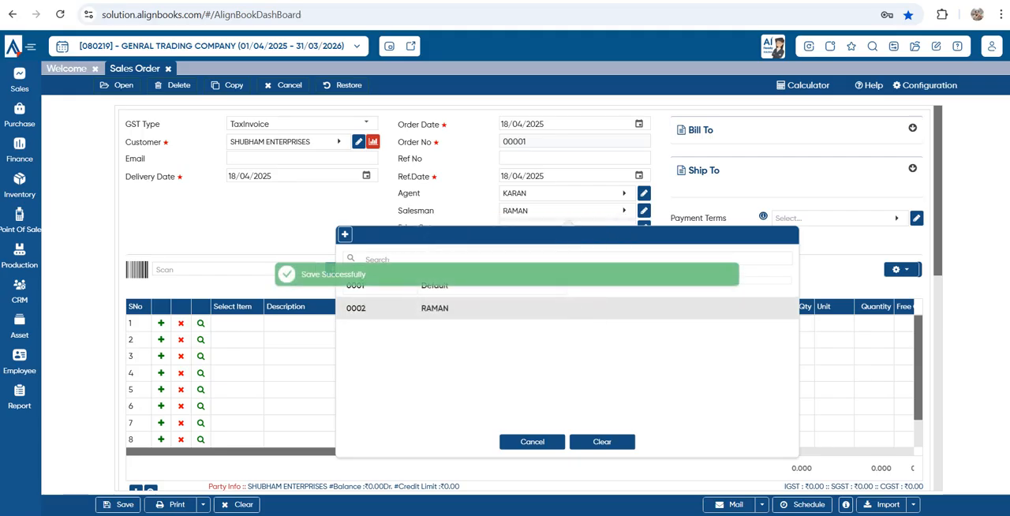
{"action": "left_click", "coordinate": [435, 308]}
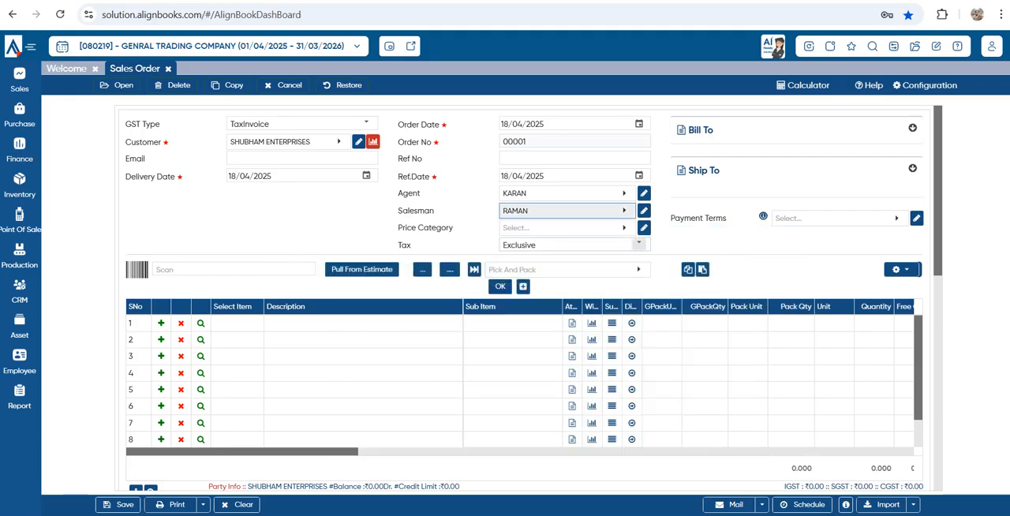
Check the Price Category choices without selecting one, and set the order's Payment Terms to 30 DAYS
{"action": "left_click", "coordinate": [562, 228]}
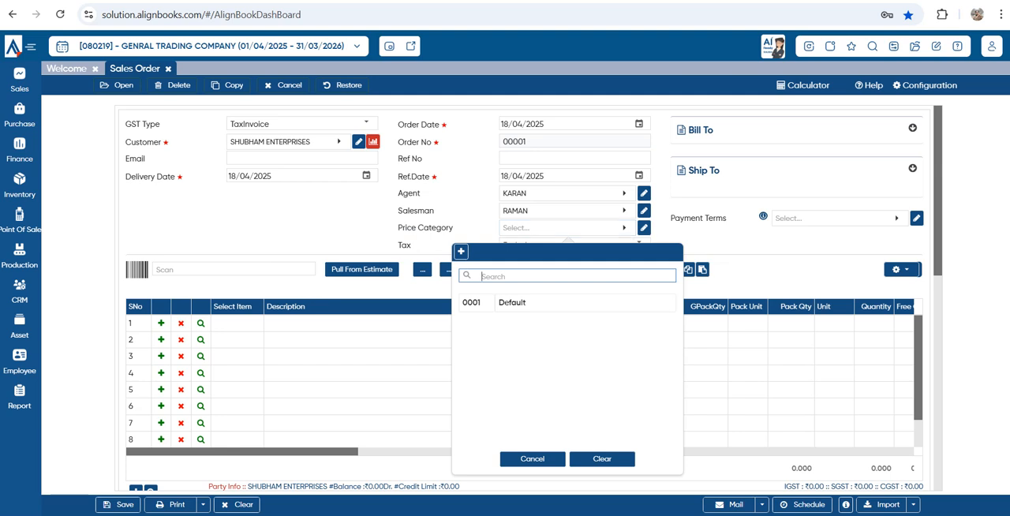
{"action": "key", "text": "Escape"}
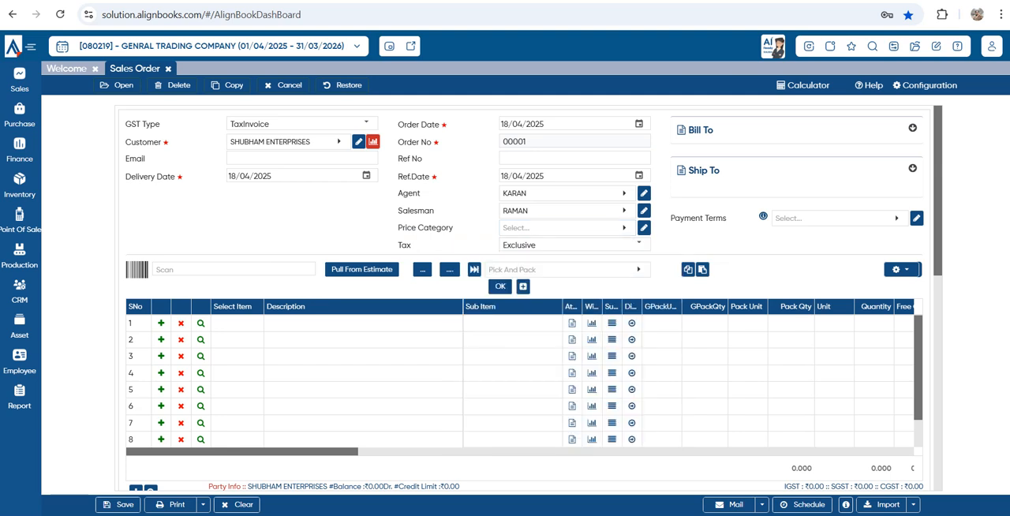
{"action": "left_click", "coordinate": [839, 219]}
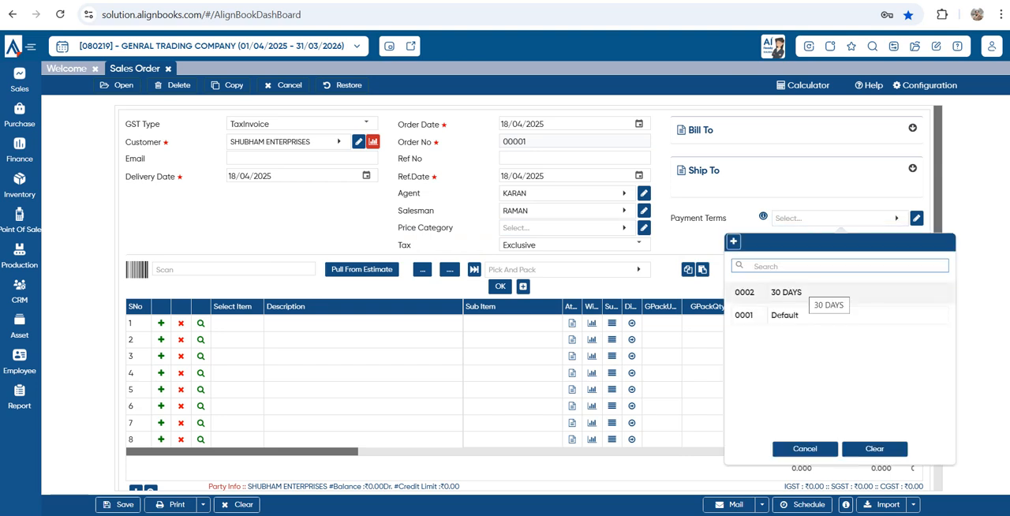
{"action": "left_click", "coordinate": [789, 293]}
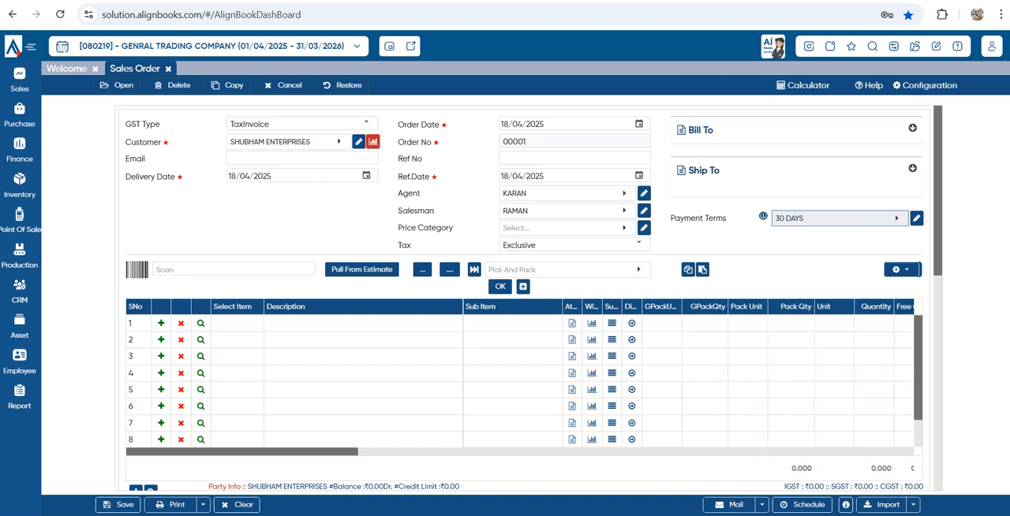
Examine the order's Bill To address details, collapse them, and expand the Ship To section
{"action": "left_click", "coordinate": [912, 128]}
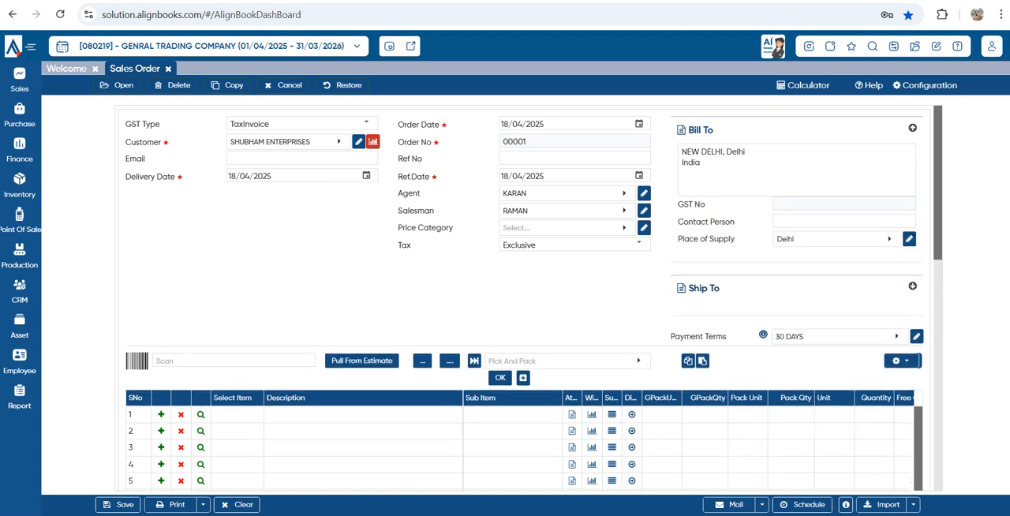
{"action": "left_click_drag", "start_coordinate": [704, 164], "coordinate": [681, 151]}
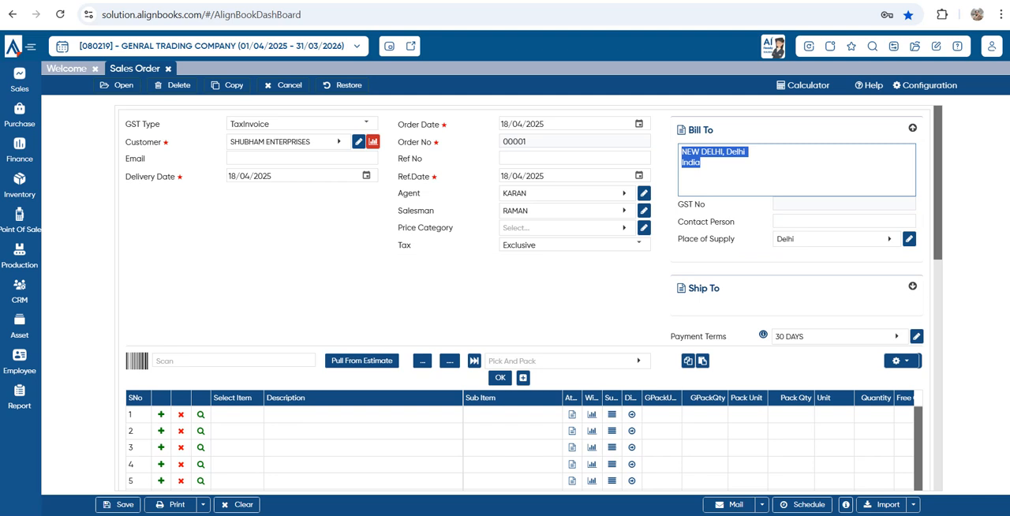
{"action": "left_click", "coordinate": [912, 128]}
{"action": "left_click", "coordinate": [913, 168]}
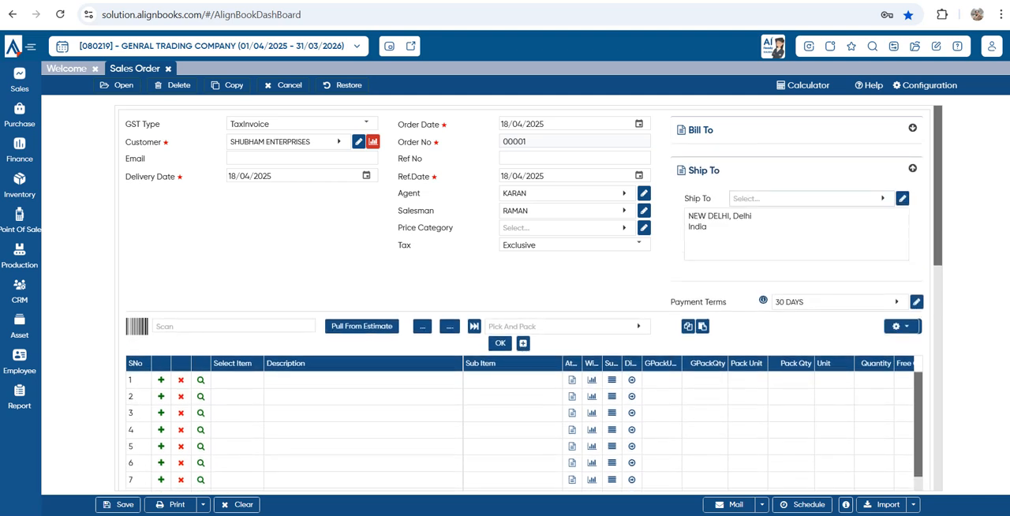
Examine the new Shipping Address form for the order's Ship To field and close it without saving
{"action": "left_click", "coordinate": [812, 199]}
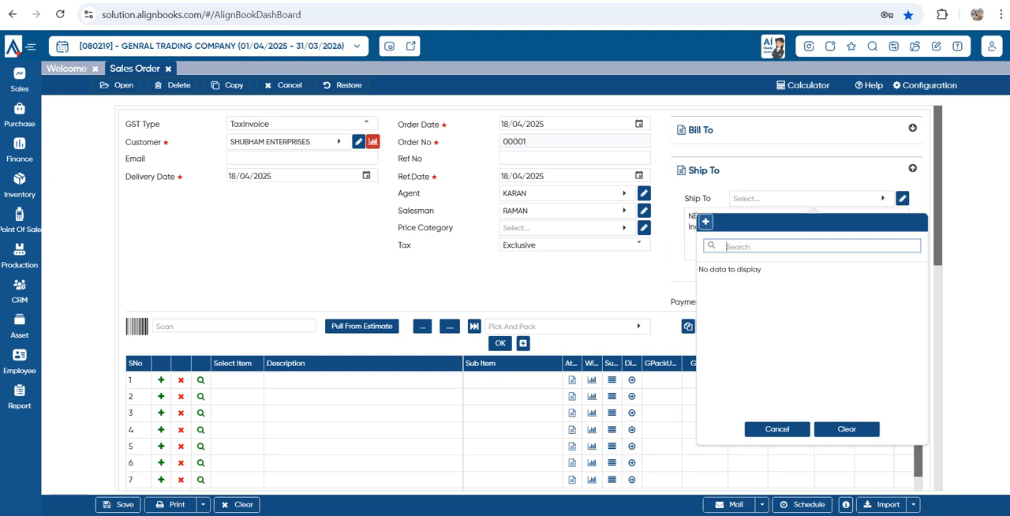
{"action": "left_click", "coordinate": [706, 222]}
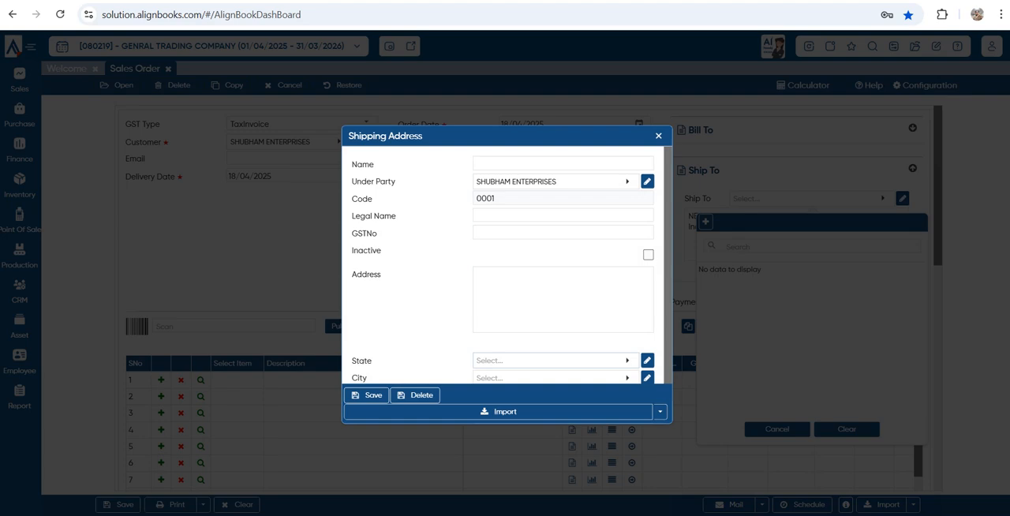
{"action": "scroll", "coordinate": [509, 265], "scroll_direction": "down", "scroll_amount": 1}
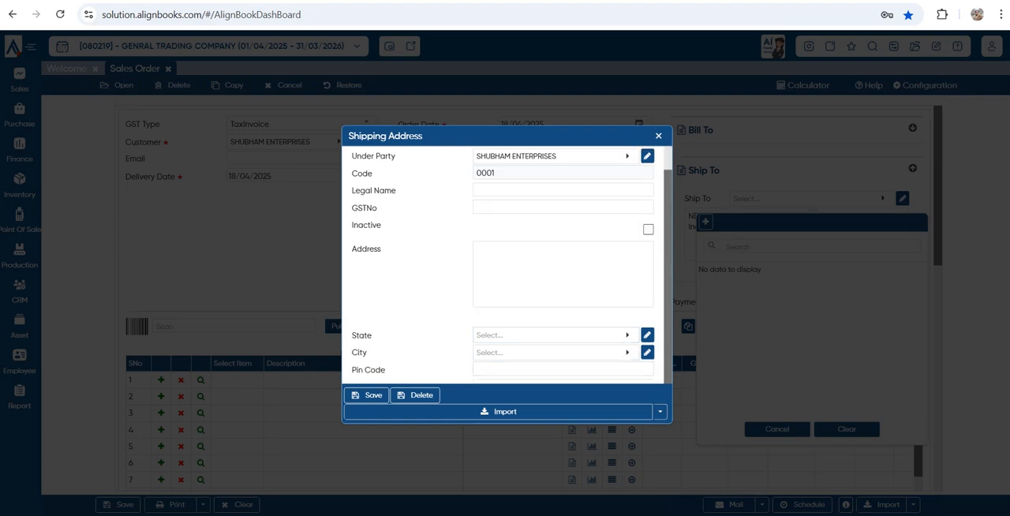
{"action": "left_click", "coordinate": [659, 135]}
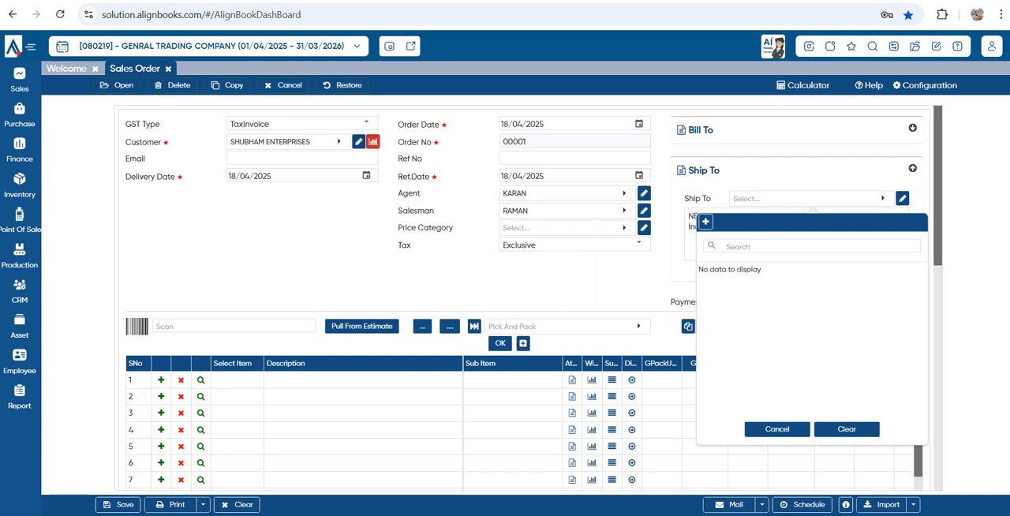
{"action": "left_click", "coordinate": [778, 430]}
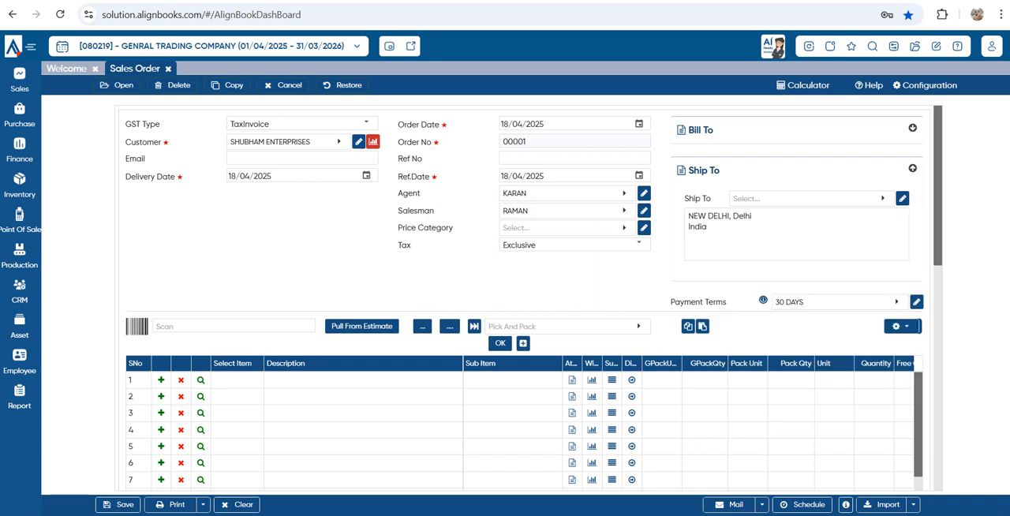
Examine the sales order's General, Numbering, Notification and Approval configuration sections and close them without changes
{"action": "left_click", "coordinate": [925, 85]}
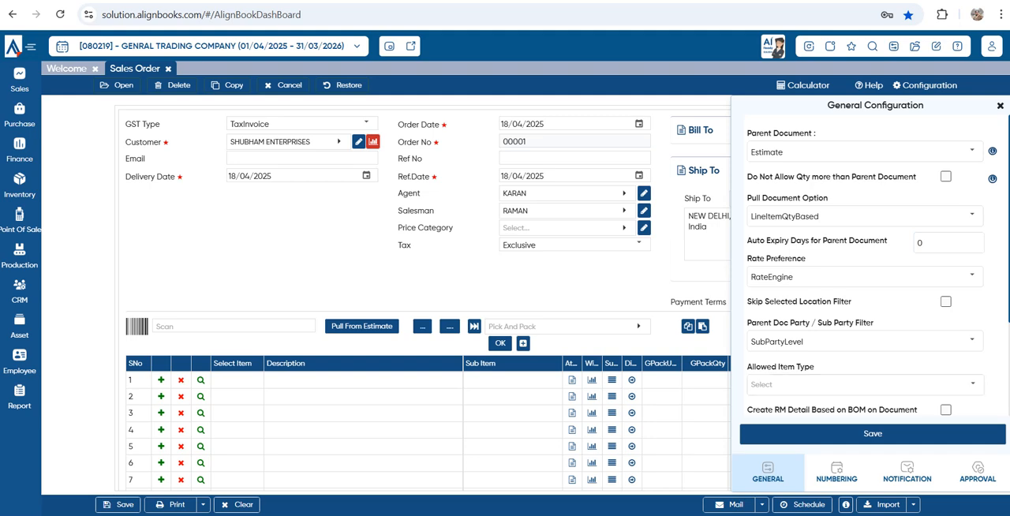
{"action": "left_click", "coordinate": [837, 472]}
{"action": "left_click", "coordinate": [908, 472]}
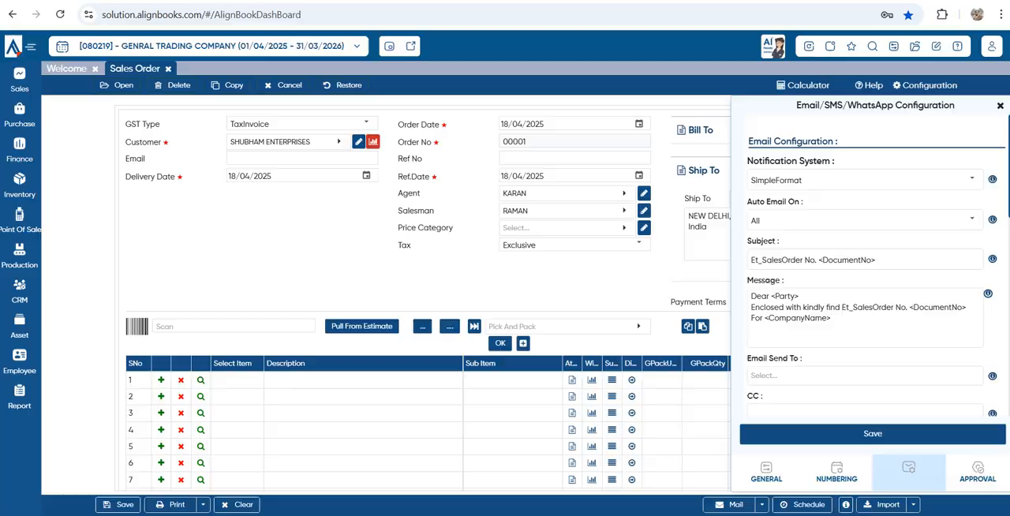
{"action": "left_click", "coordinate": [979, 472]}
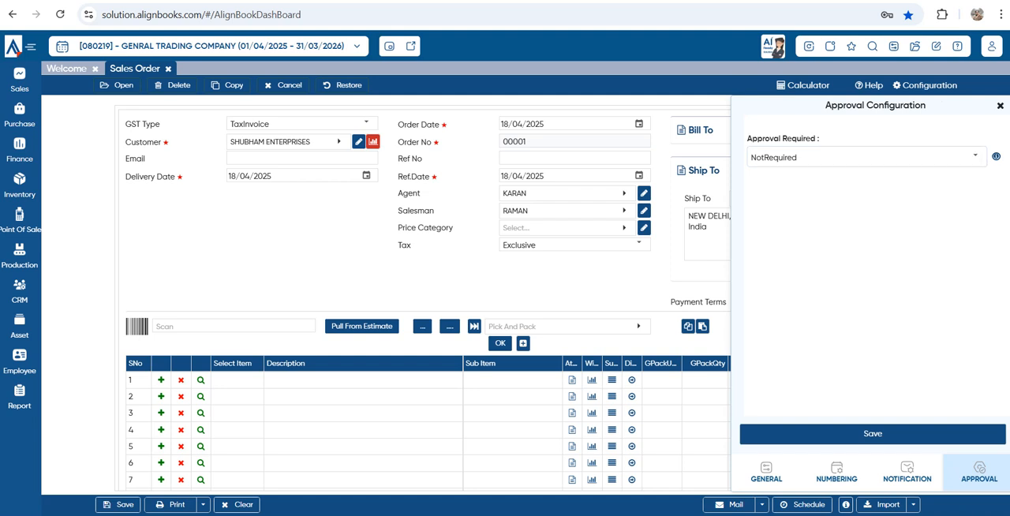
{"action": "left_click", "coordinate": [1001, 105]}
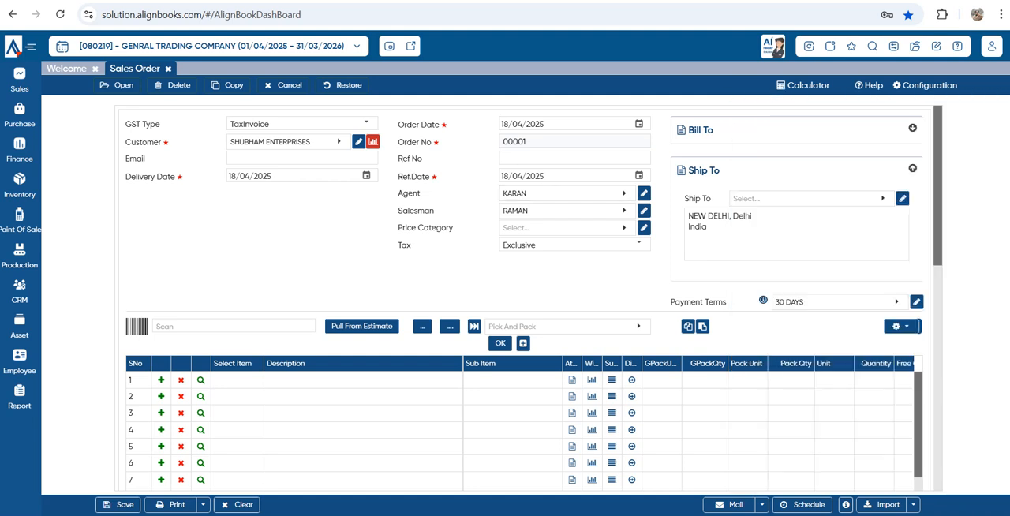
{"action": "left_click", "coordinate": [574, 158]}
Set the sales order's Numeric Series to Manual in its numbering configuration and save it
{"action": "left_click", "coordinate": [925, 85]}
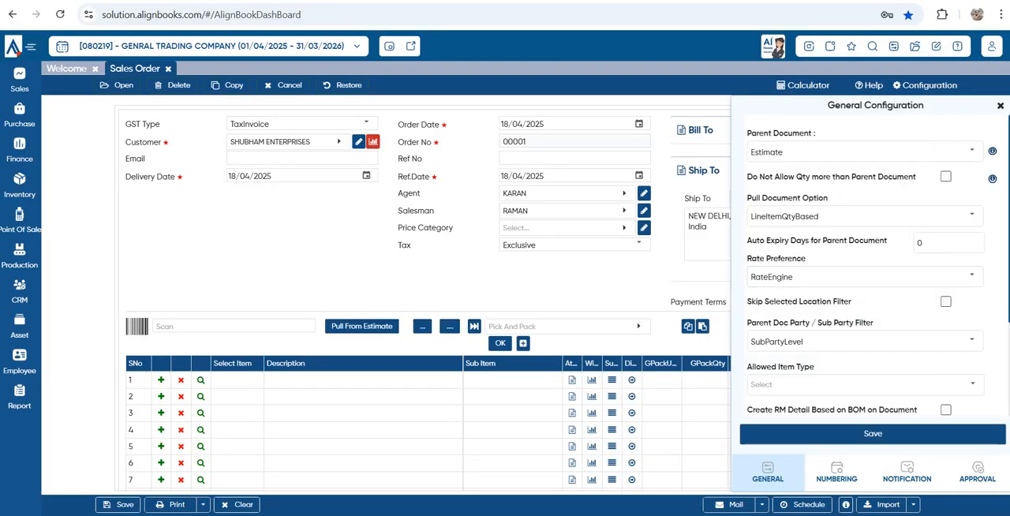
{"action": "left_click", "coordinate": [837, 472]}
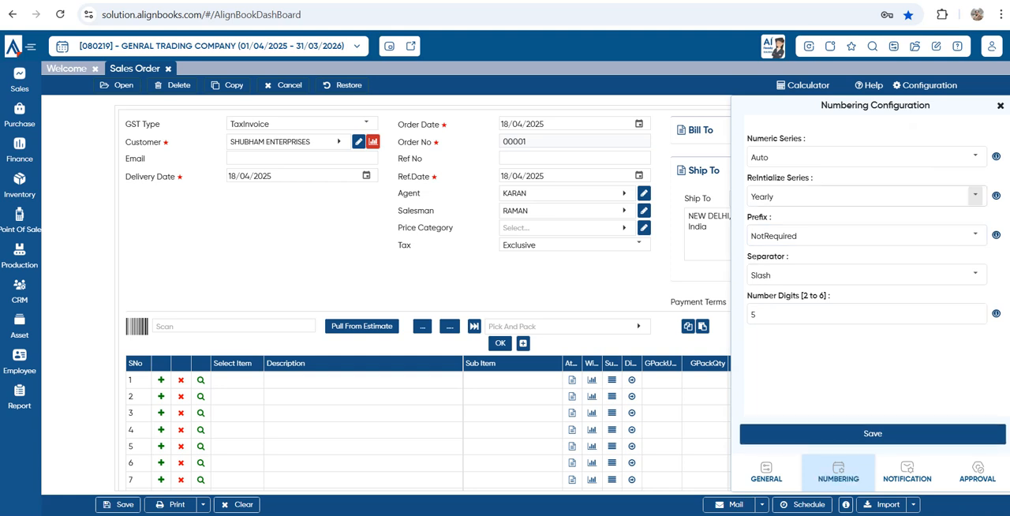
{"action": "left_click", "coordinate": [975, 156]}
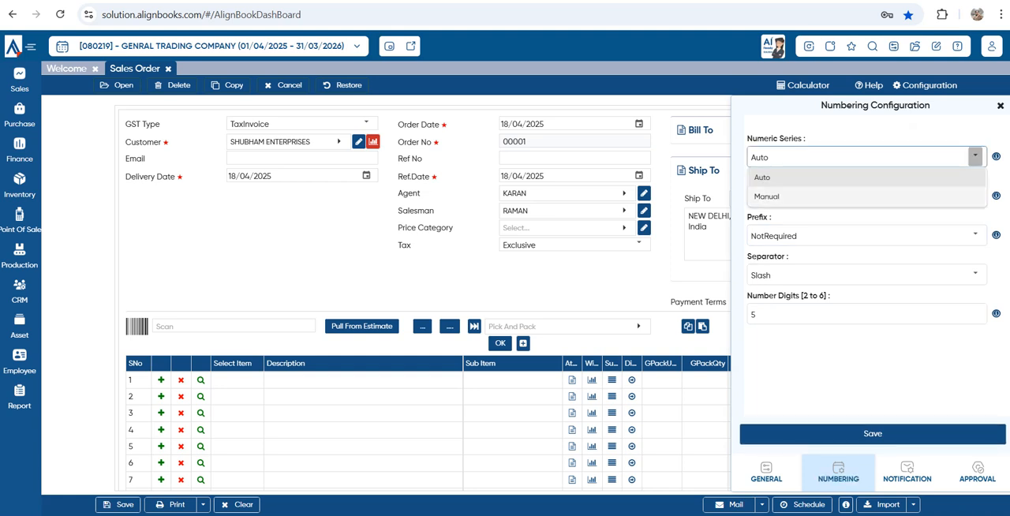
{"action": "left_click", "coordinate": [860, 196]}
{"action": "left_click", "coordinate": [872, 433]}
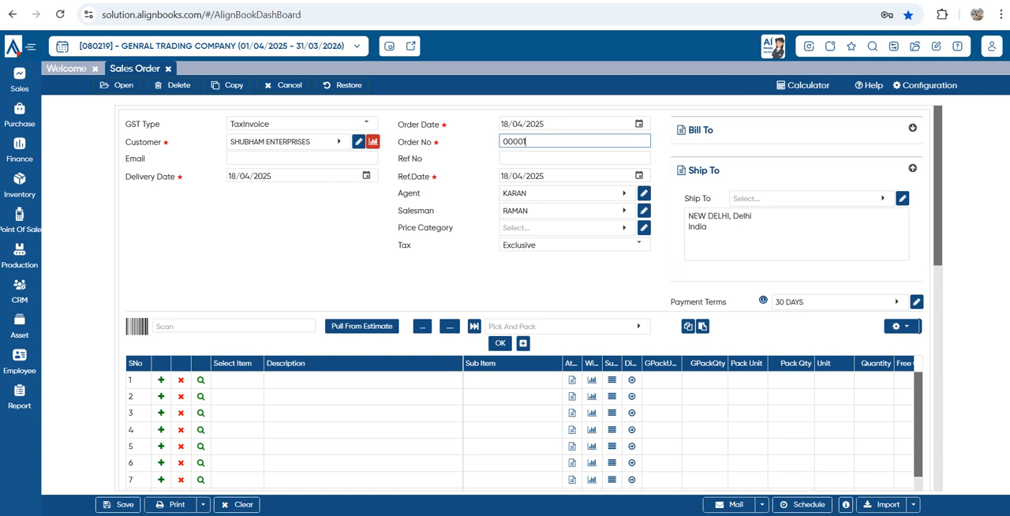
Replace the automatic order number on the sales order with a manually chosen five-digit number
{"action": "double_click", "coordinate": [525, 142]}
{"action": "type", "text": "98520"}
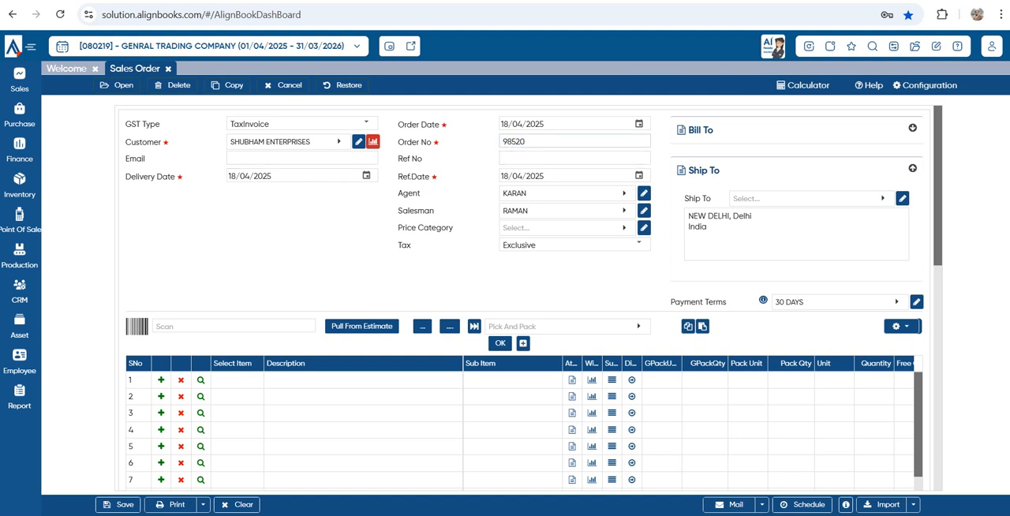
{"action": "double_click", "coordinate": [515, 142]}
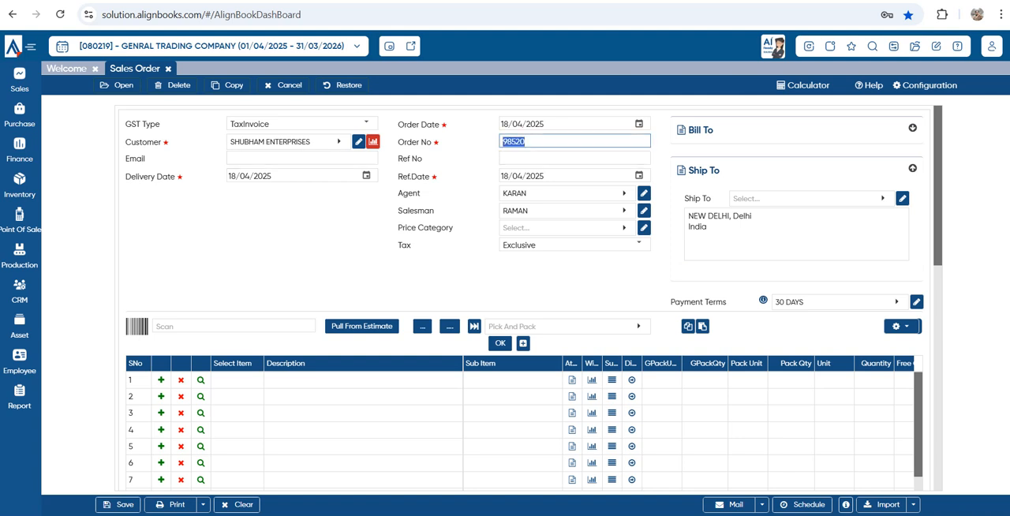
Set the numbering Prefix to Manual with SO as the Default Prefix, save, and close the configuration
{"action": "left_click", "coordinate": [925, 85]}
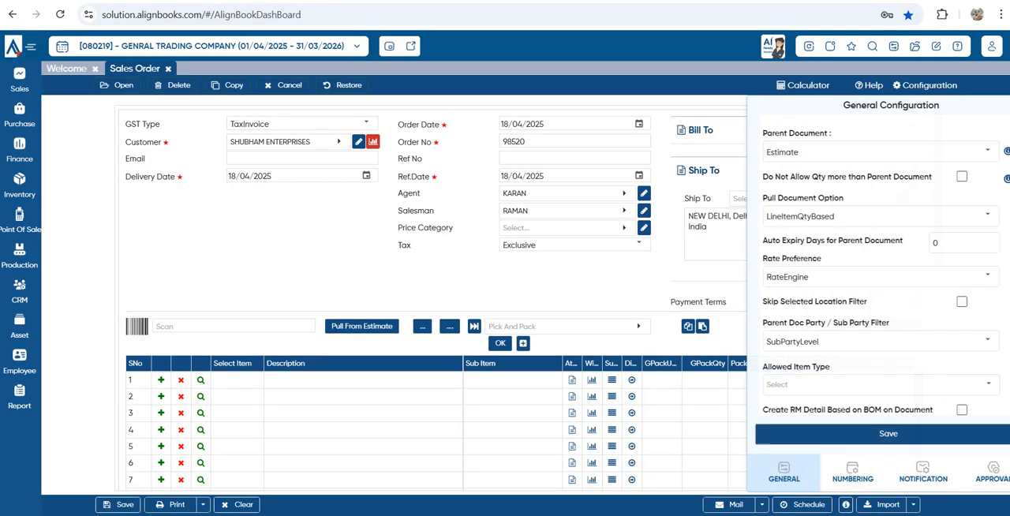
{"action": "left_click", "coordinate": [837, 472]}
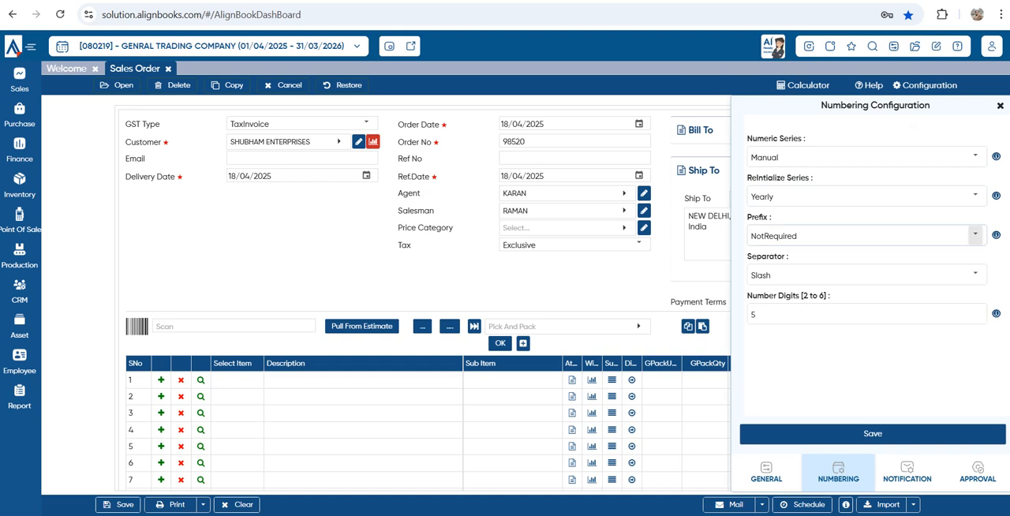
{"action": "left_click", "coordinate": [868, 236]}
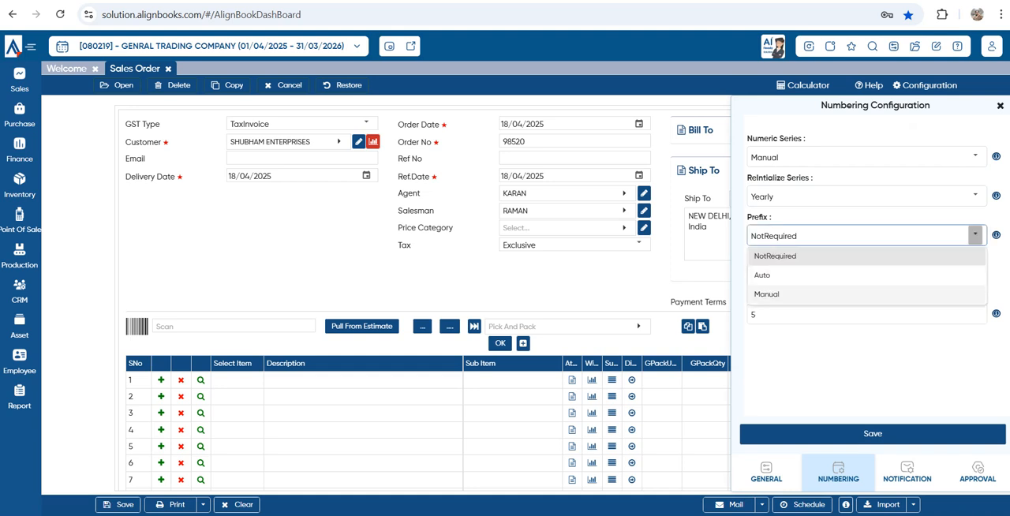
{"action": "left_click", "coordinate": [766, 294]}
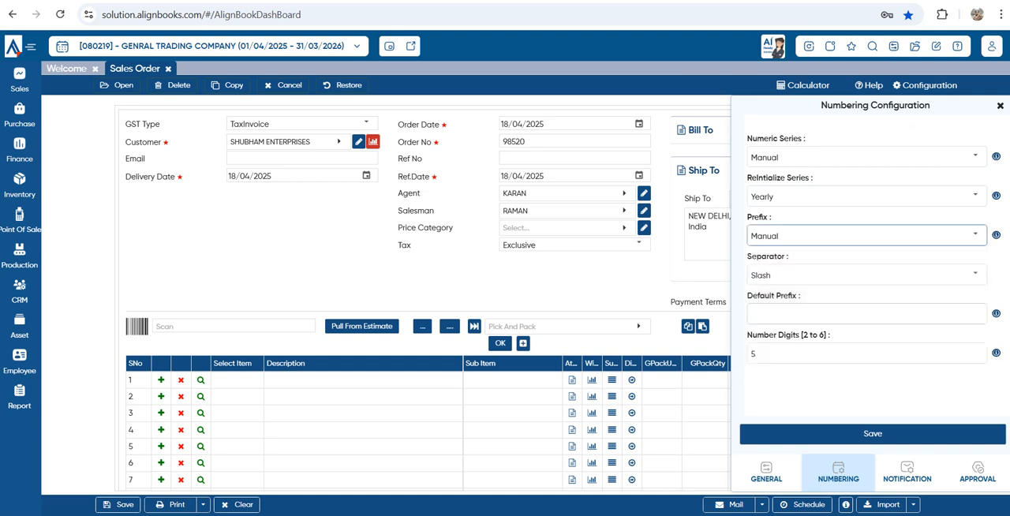
{"action": "left_click", "coordinate": [867, 314]}
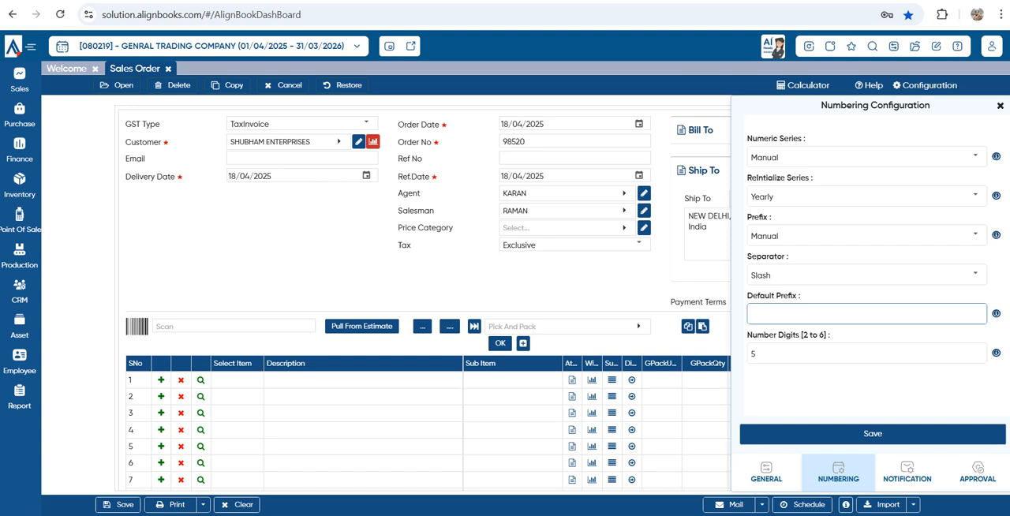
{"action": "type", "text": "SO"}
{"action": "left_click", "coordinate": [873, 434]}
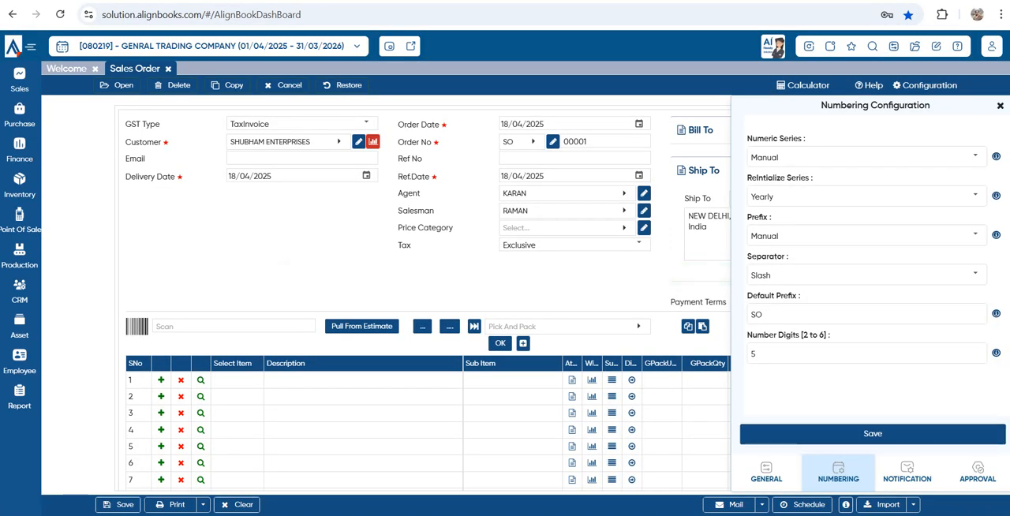
{"action": "left_click", "coordinate": [1001, 105]}
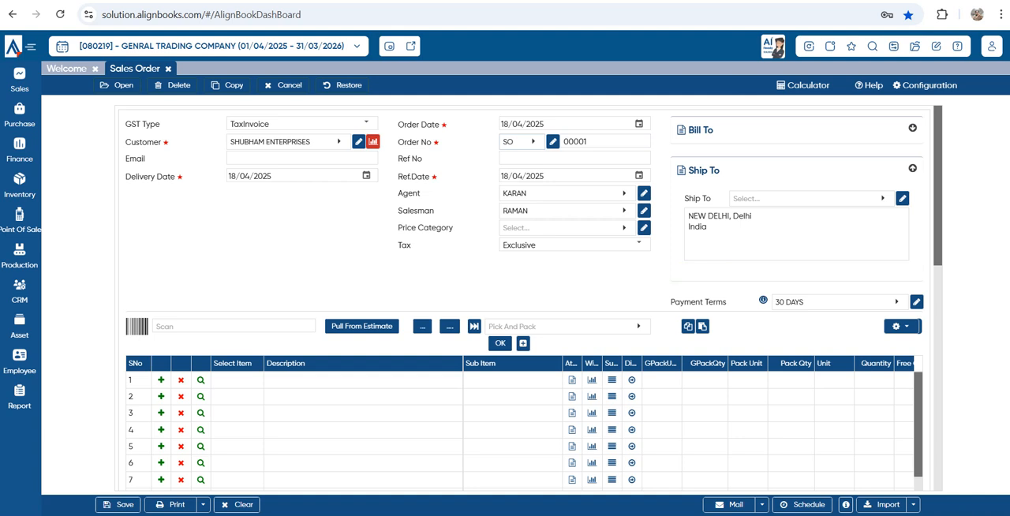
Enter a custom five-digit order number after the SO prefix, leaving Ref No empty
{"action": "key", "text": "Tab"}
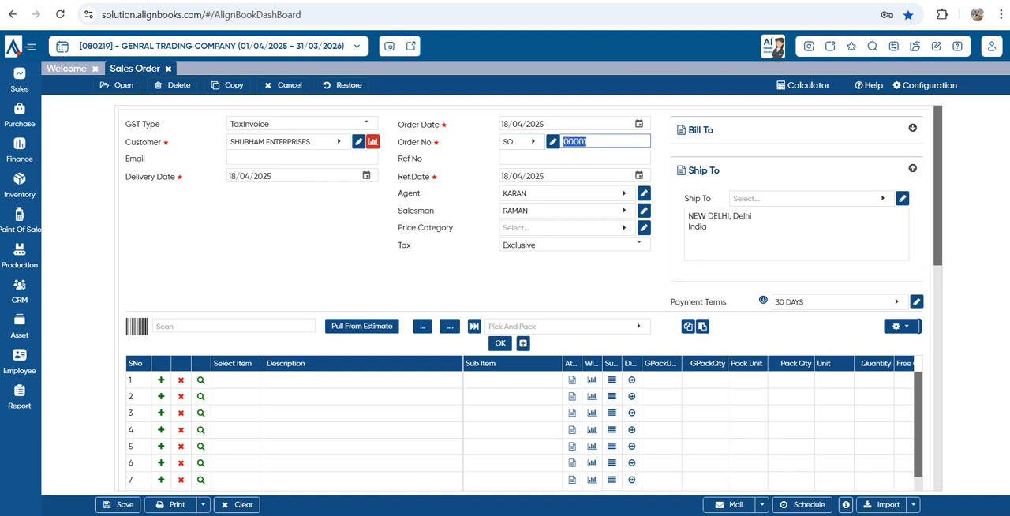
{"action": "type", "text": "08650"}
{"action": "key", "text": "Tab"}
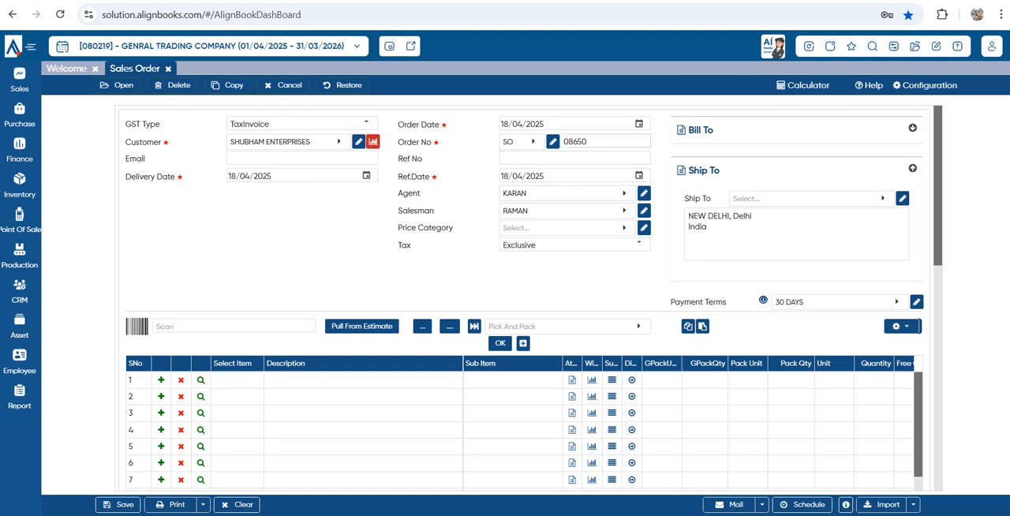
{"action": "key", "text": "shift+Tab"}
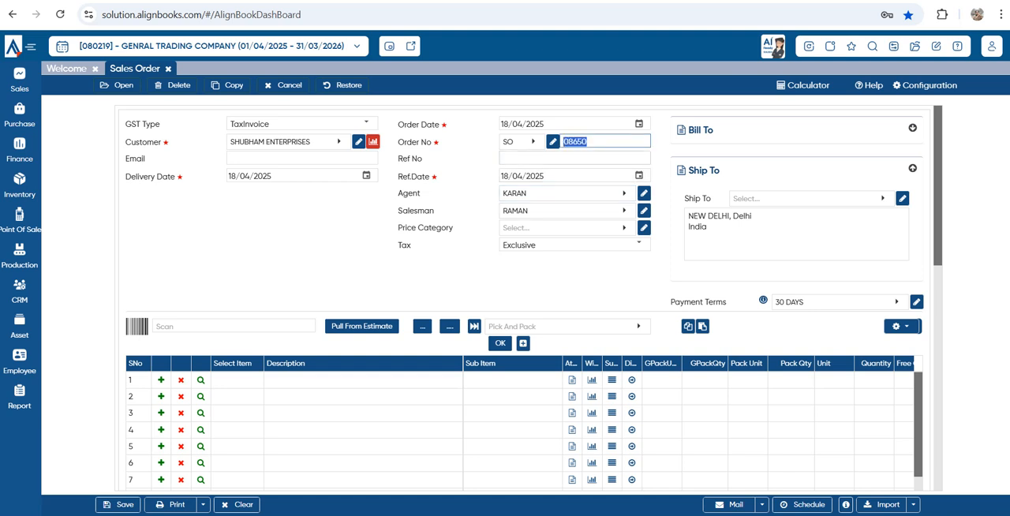
{"action": "key", "text": "Tab"}
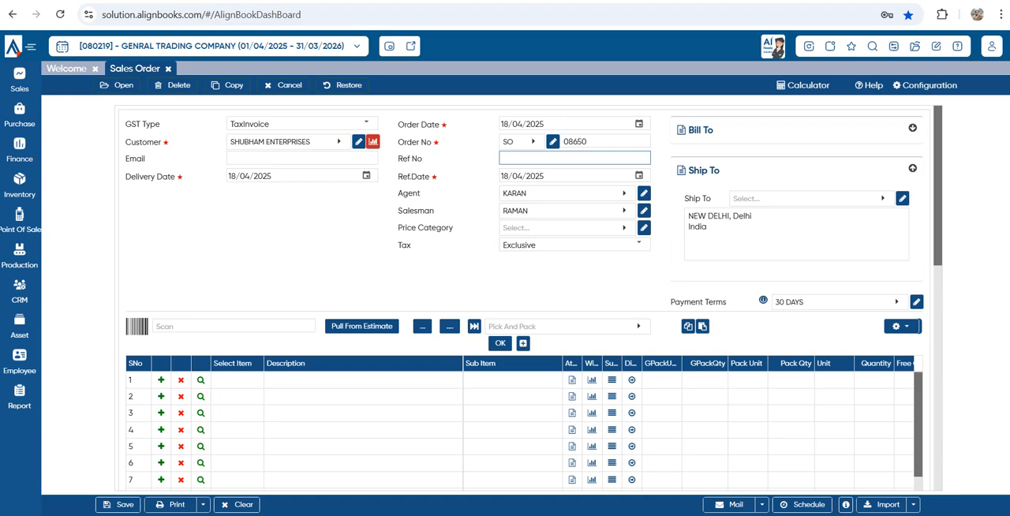
Add PLASTIC BOTTEL as the order's first item with a quantity of 200 and a rate of 850
{"action": "left_click", "coordinate": [236, 380]}
{"action": "left_click", "coordinate": [237, 194]}
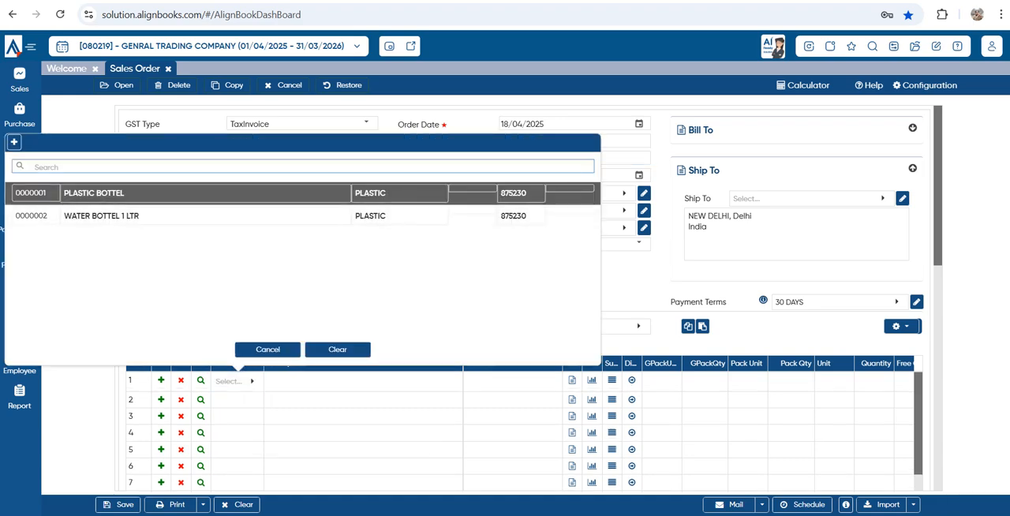
{"action": "key", "text": "Escape"}
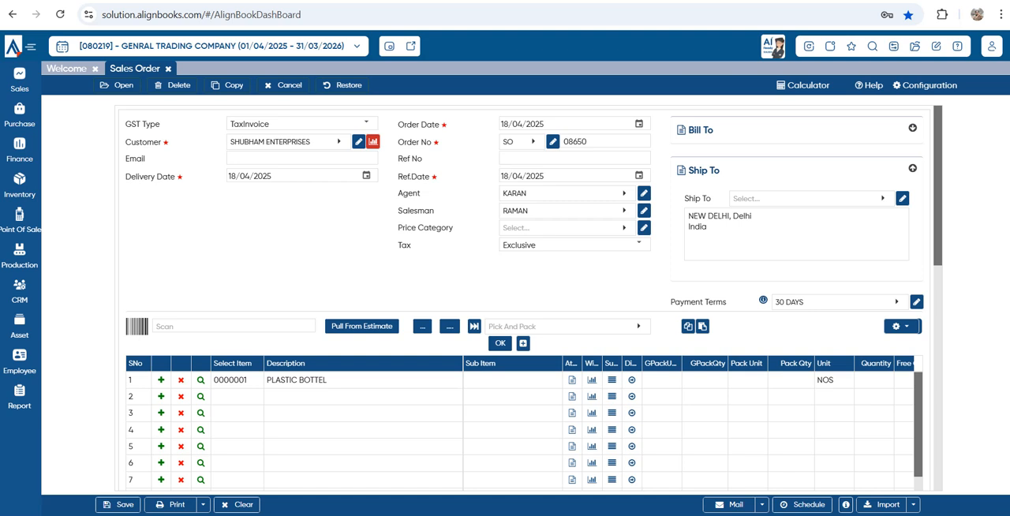
{"action": "left_click", "coordinate": [875, 380]}
{"action": "type", "text": "200"}
{"action": "key", "text": "Tab"}
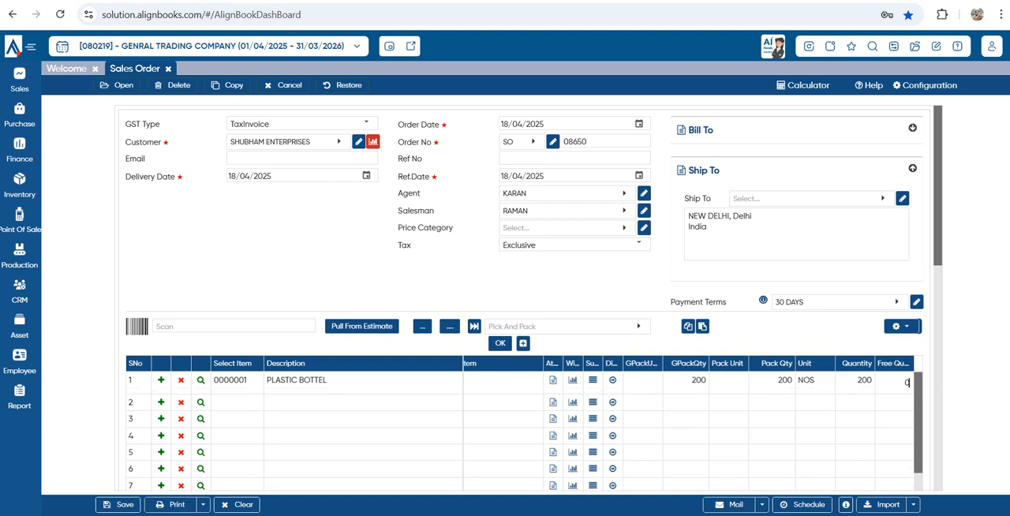
{"action": "key", "text": "Tab"}
{"action": "type", "text": "850"}
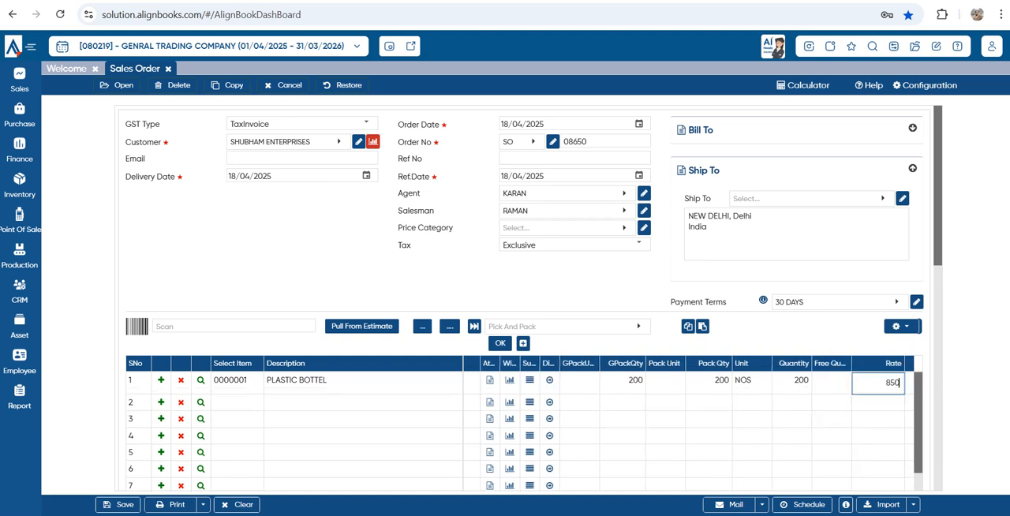
{"action": "key", "text": "Tab"}
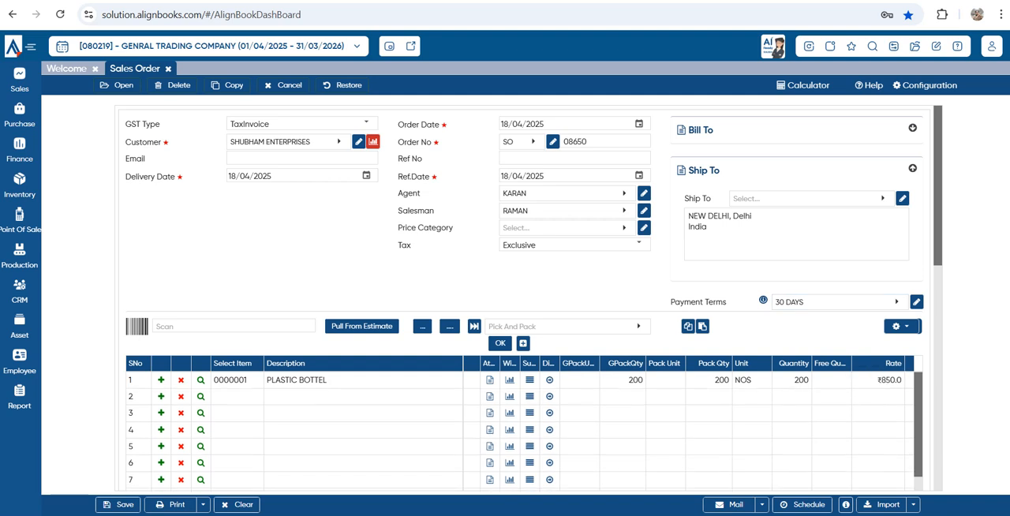
Add WATER BOTTEL 1 LTR as the order's second item with a quantity of 60 and a rate of 60
{"action": "left_click", "coordinate": [236, 397]}
{"action": "left_click", "coordinate": [252, 398]}
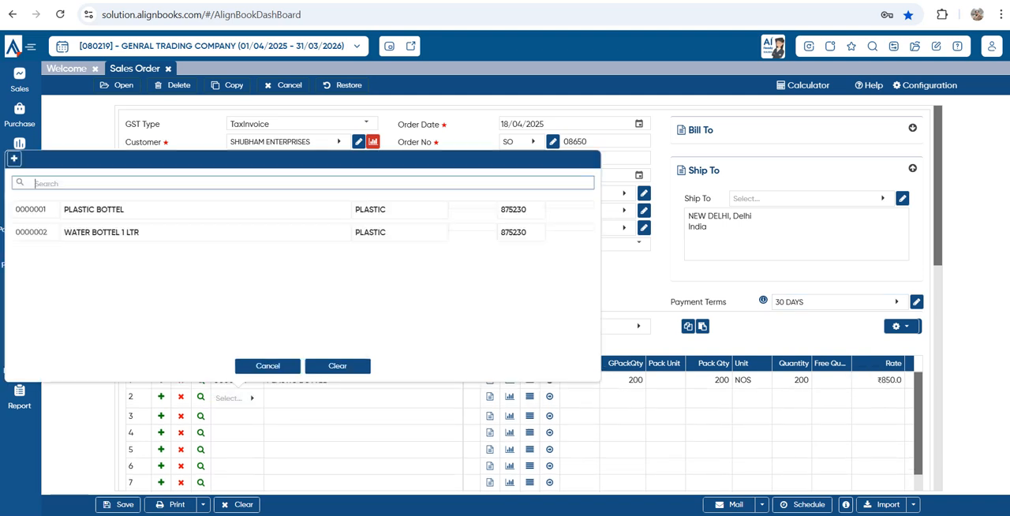
{"action": "left_click", "coordinate": [102, 233]}
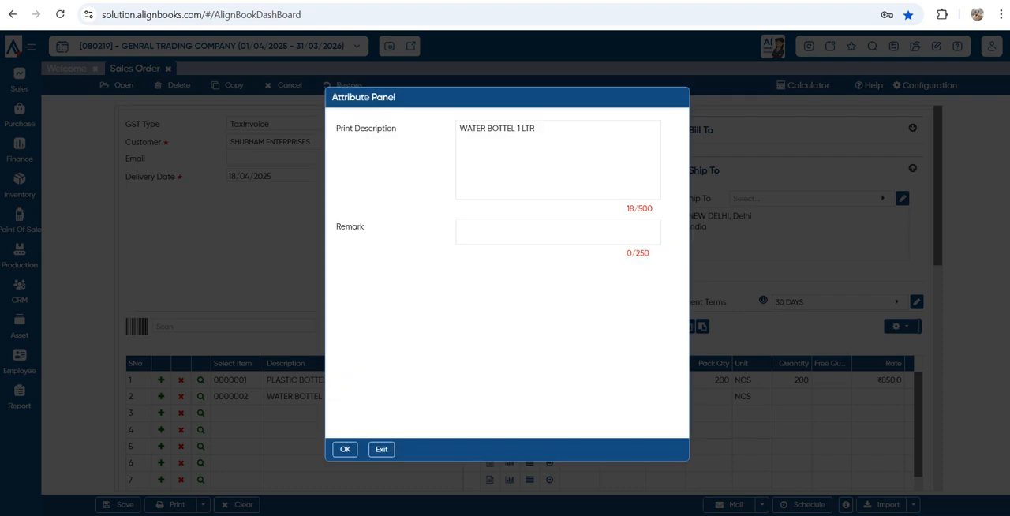
{"action": "key", "text": "Escape"}
{"action": "left_click", "coordinate": [792, 397]}
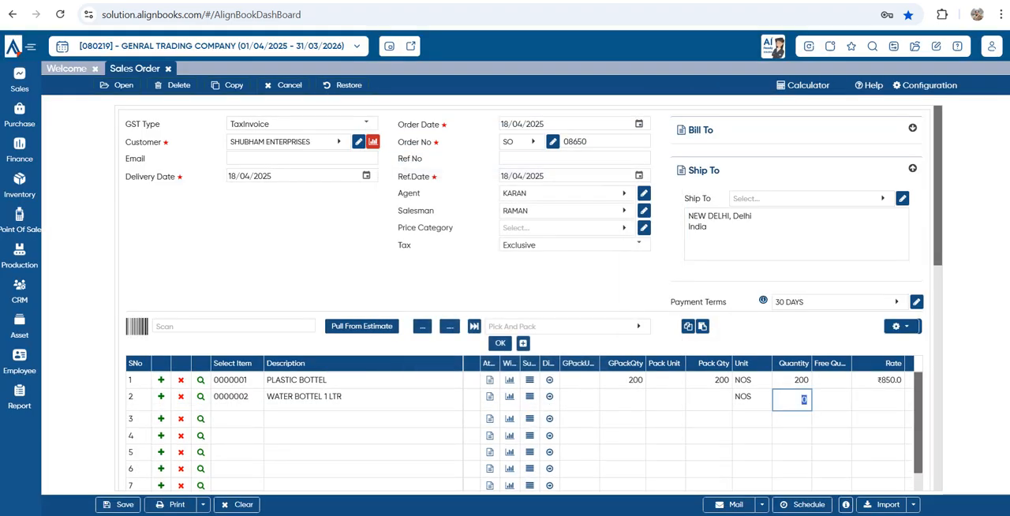
{"action": "type", "text": "60"}
{"action": "left_click", "coordinate": [797, 235]}
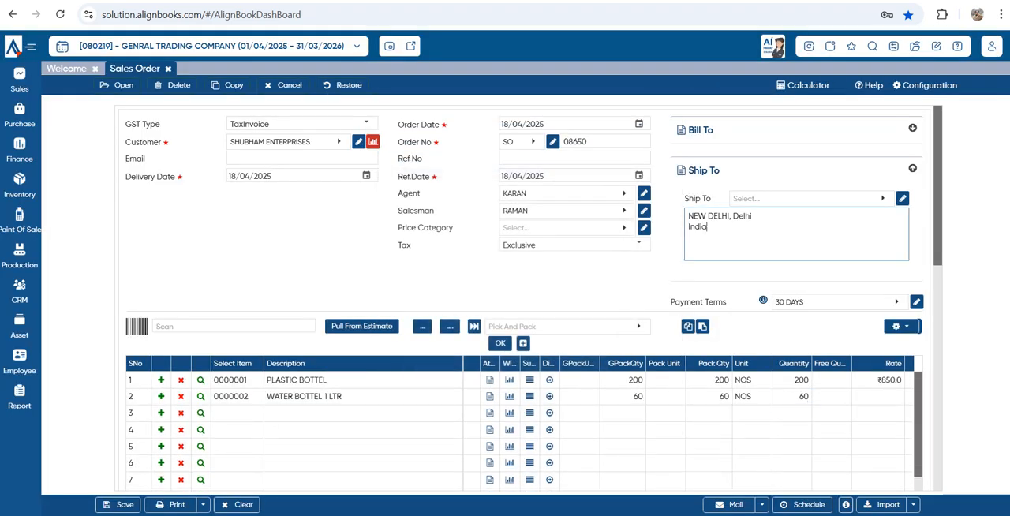
{"action": "key", "text": "Tab"}
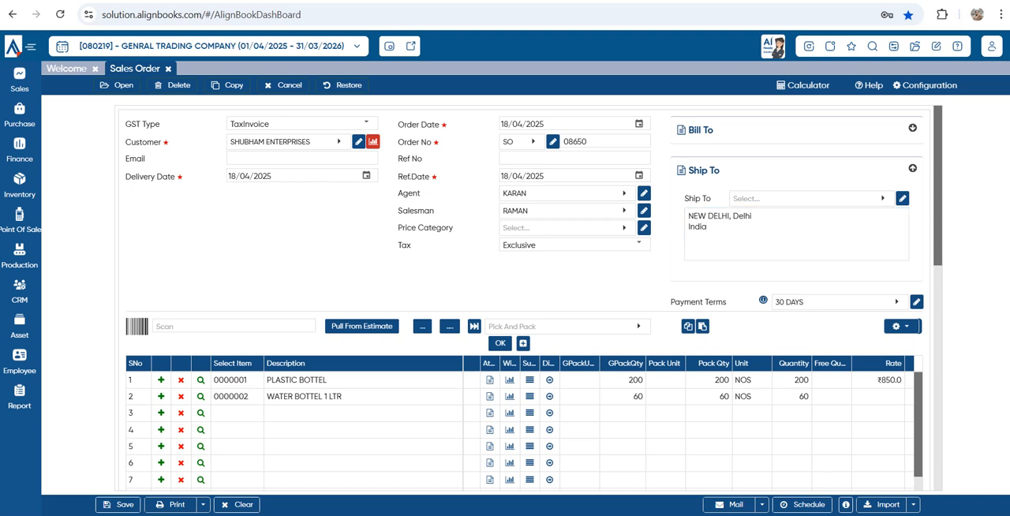
{"action": "left_click", "coordinate": [879, 397]}
{"action": "type", "text": "60"}
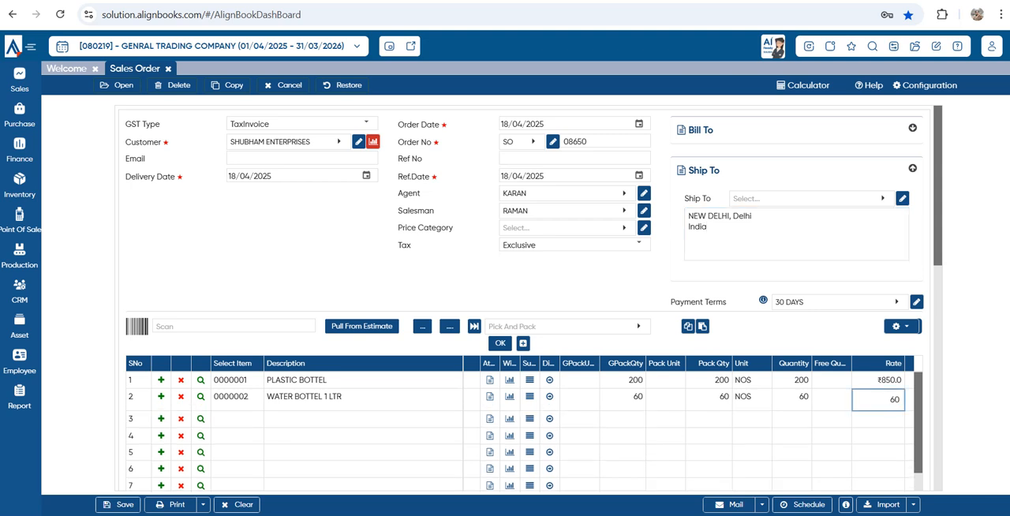
{"action": "key", "text": "Return"}
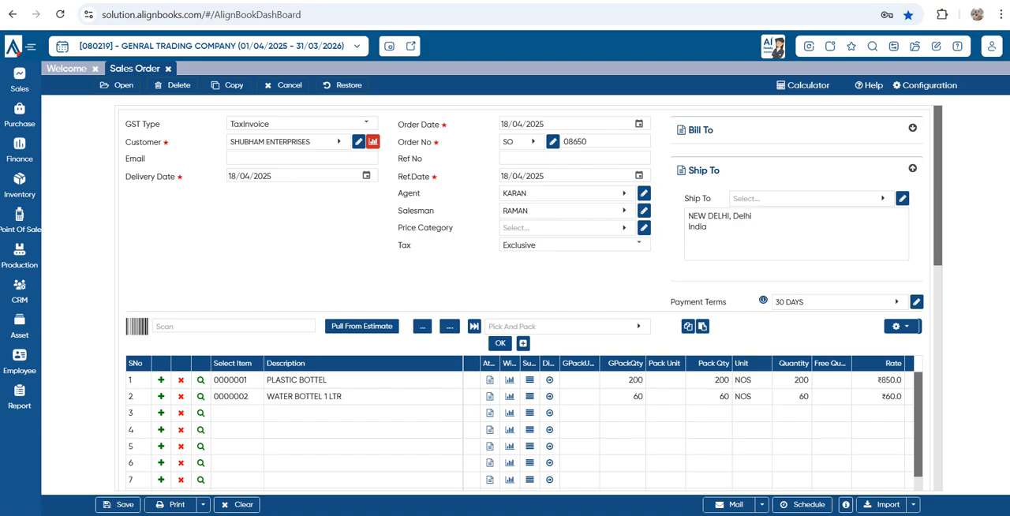
Print the sales order, check its customer details, item lines and totals in the PDF, and close the printout
{"action": "left_click", "coordinate": [170, 505]}
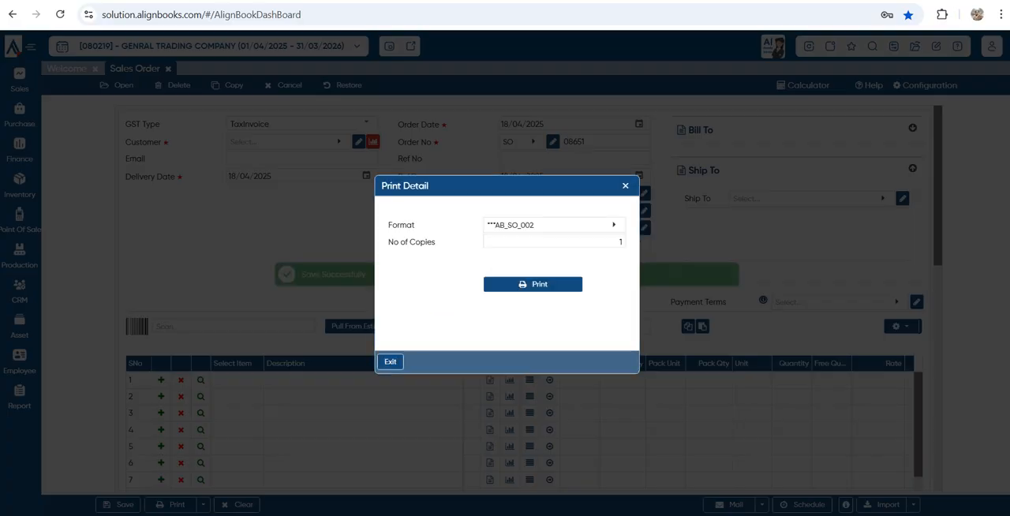
{"action": "left_click", "coordinate": [532, 284]}
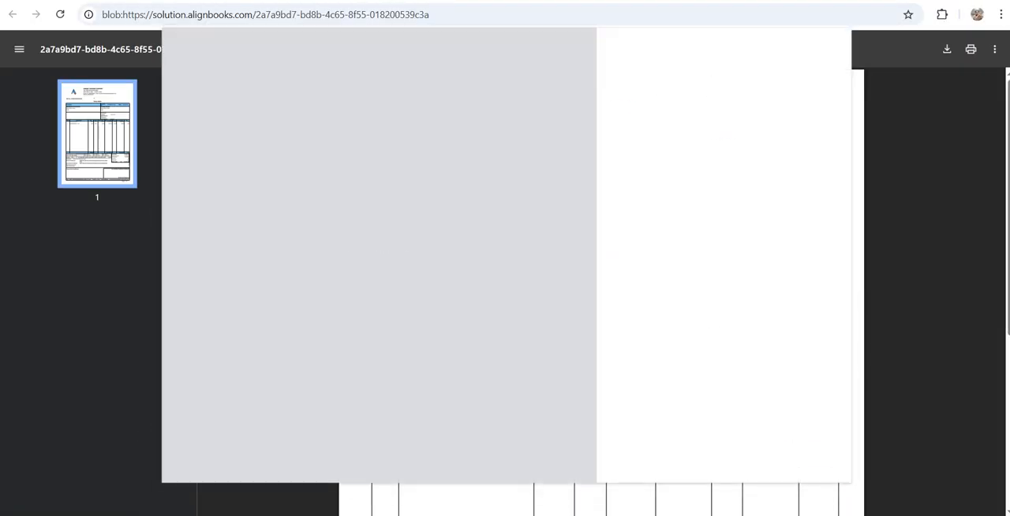
{"action": "scroll", "coordinate": [601, 292], "scroll_direction": "down", "scroll_amount": 3}
{"action": "scroll", "coordinate": [602, 292], "scroll_direction": "up", "scroll_amount": 3}
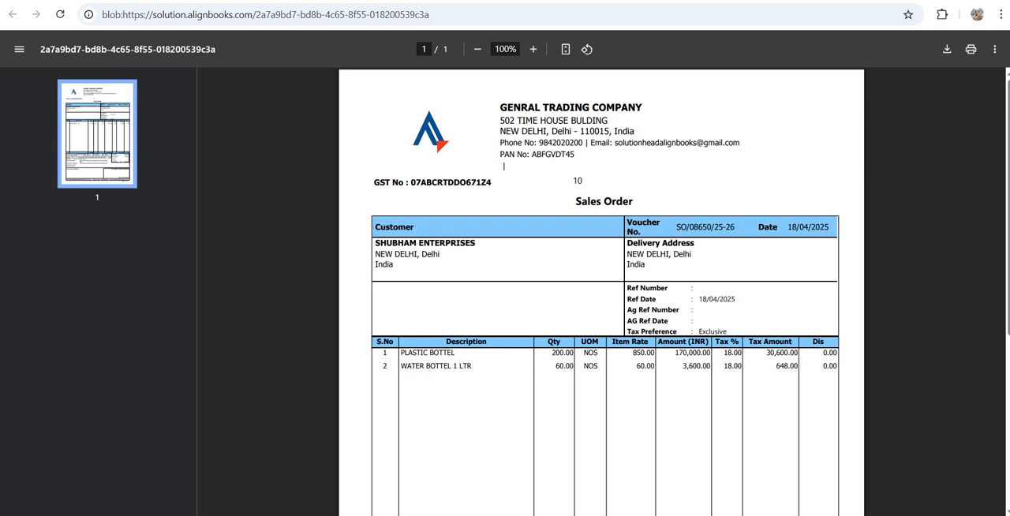
{"action": "left_click_drag", "start_coordinate": [376, 241], "coordinate": [405, 257]}
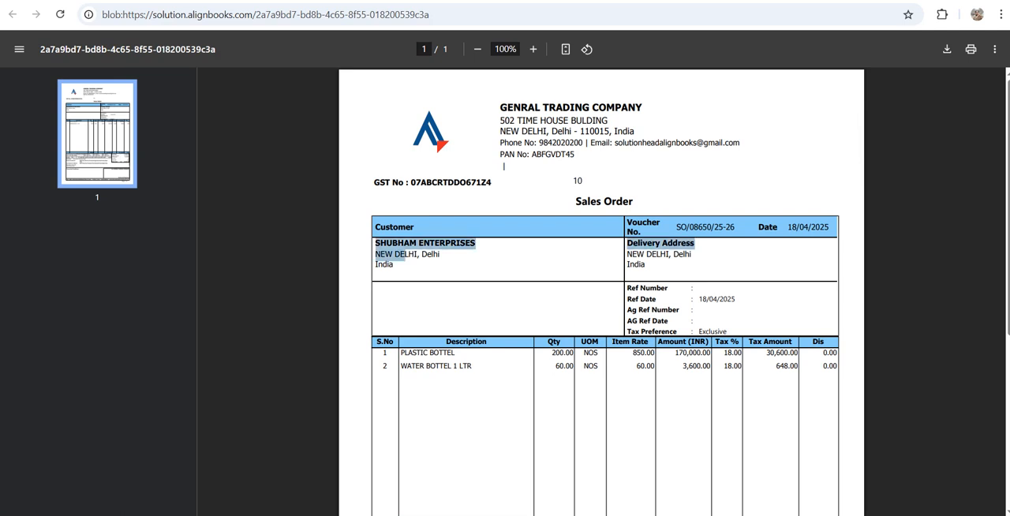
{"action": "left_click", "coordinate": [406, 256]}
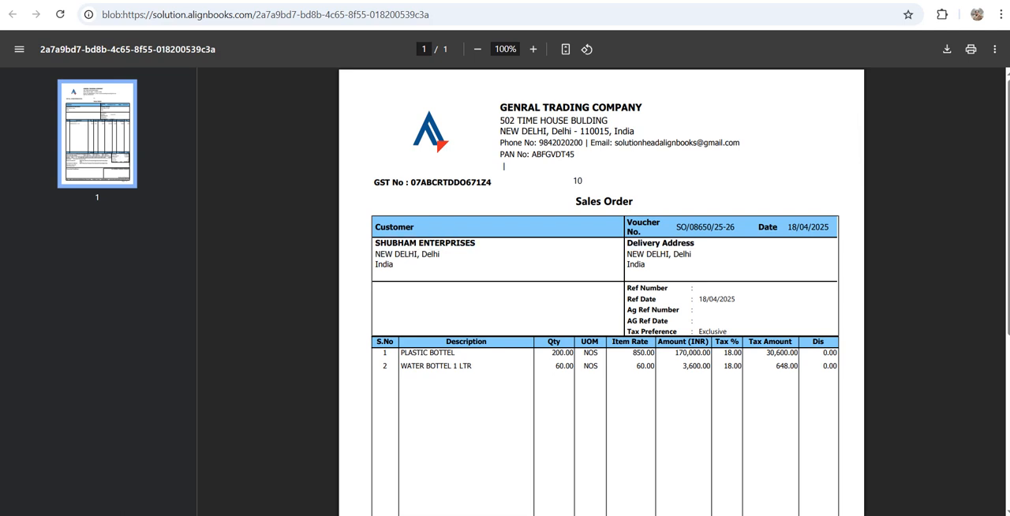
{"action": "scroll", "coordinate": [602, 292], "scroll_direction": "down", "scroll_amount": 3}
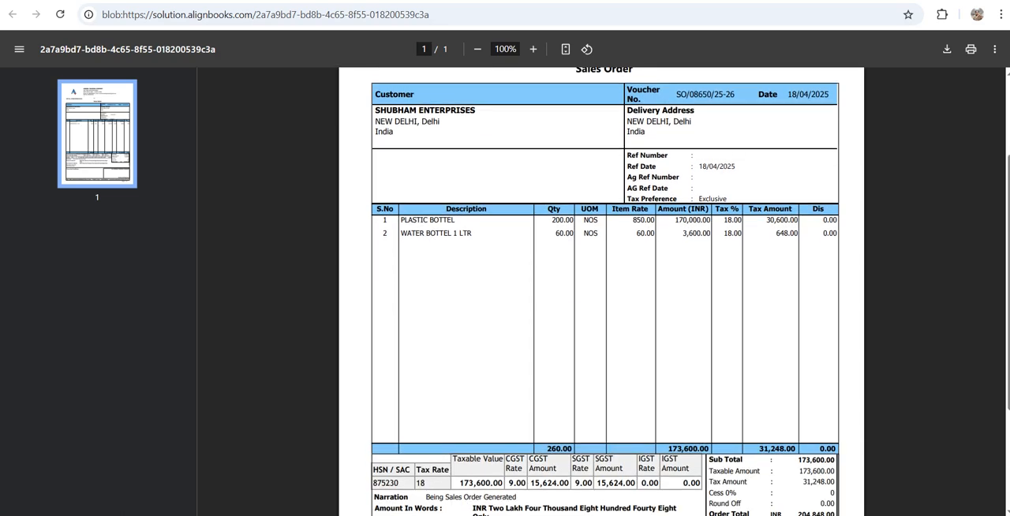
{"action": "scroll", "coordinate": [601, 292], "scroll_direction": "down", "scroll_amount": 4}
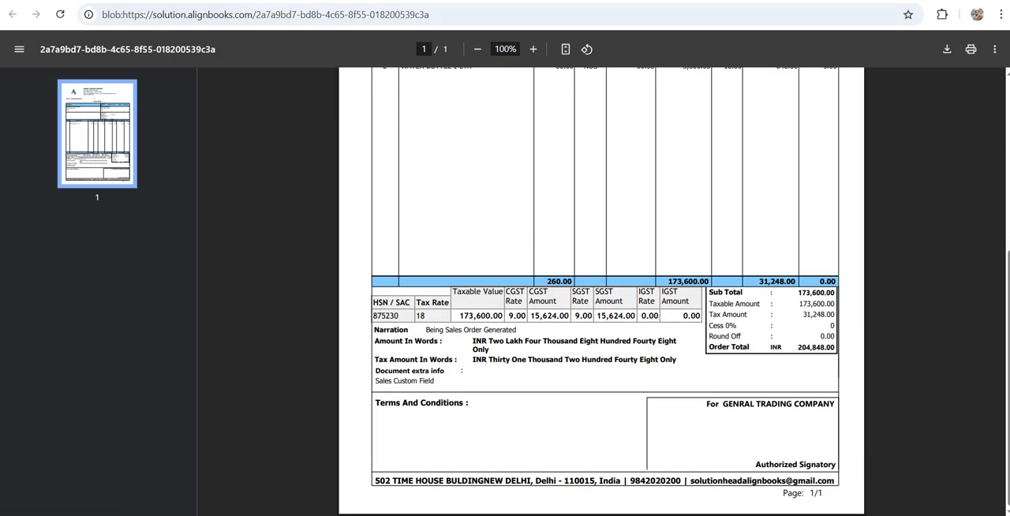
{"action": "key", "text": "ctrl+w"}
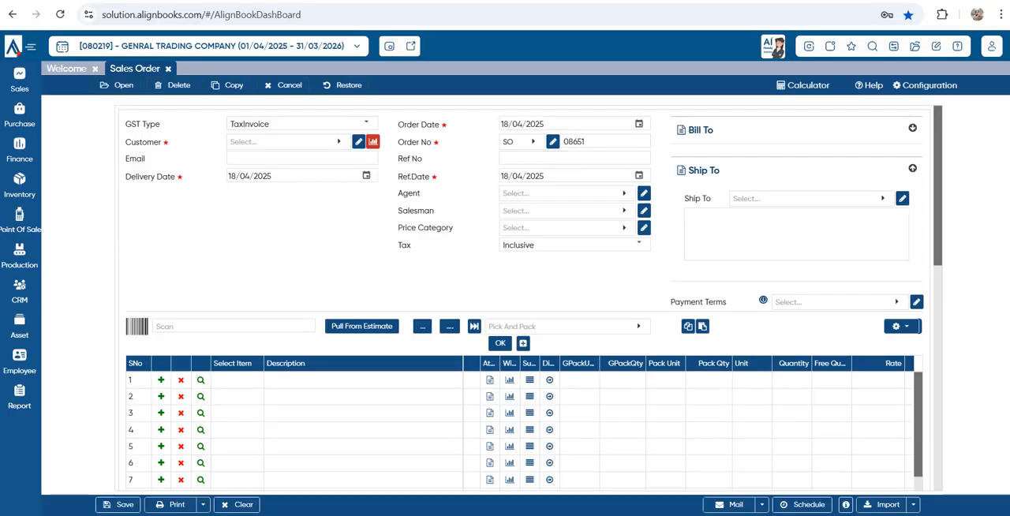
Open the sales order's print configuration and review its remark, terms, bank detail and default format fields
{"action": "left_click", "coordinate": [203, 504]}
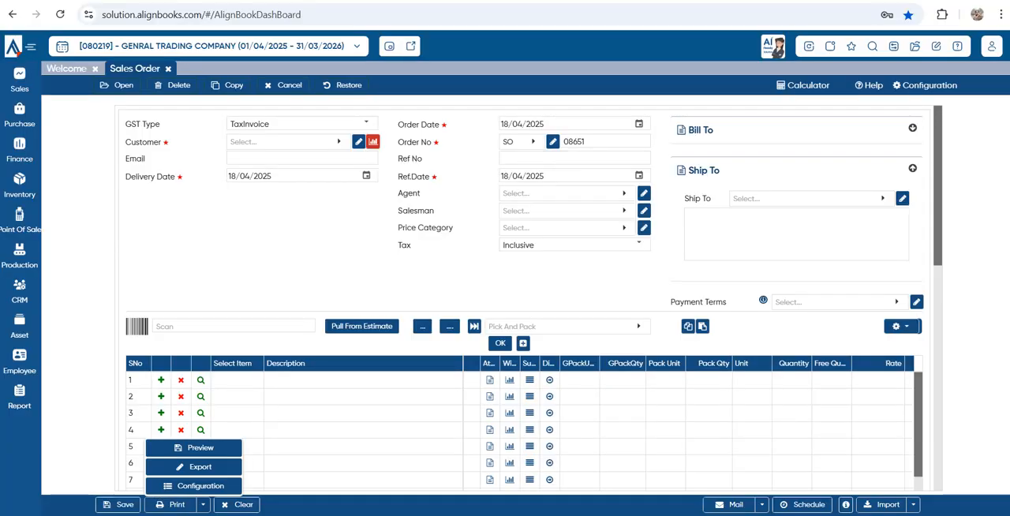
{"action": "left_click", "coordinate": [201, 486]}
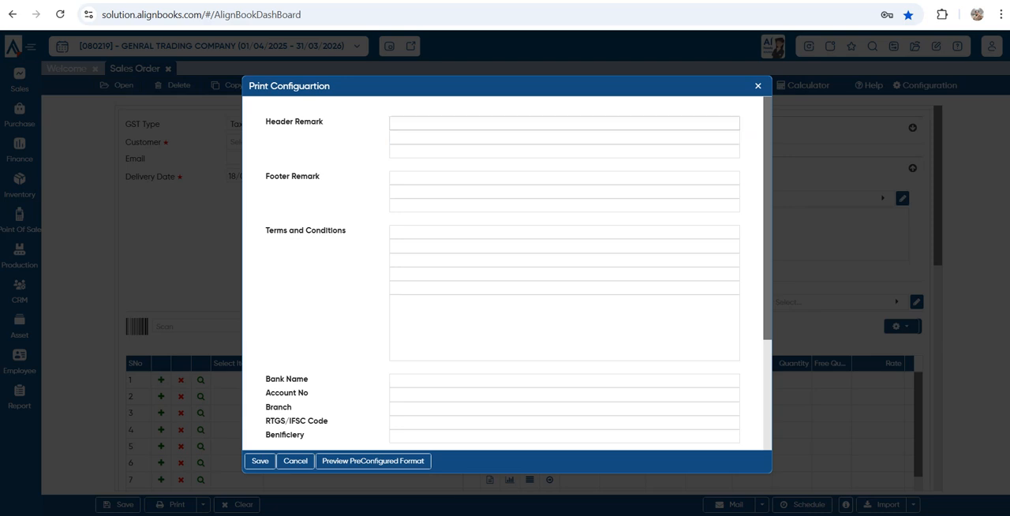
{"action": "left_click", "coordinate": [564, 179]}
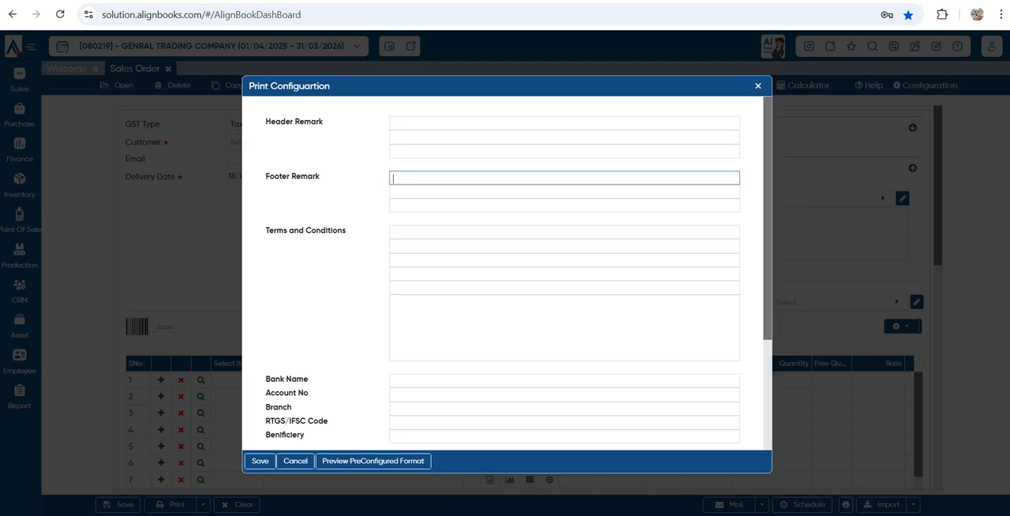
{"action": "left_click", "coordinate": [564, 246]}
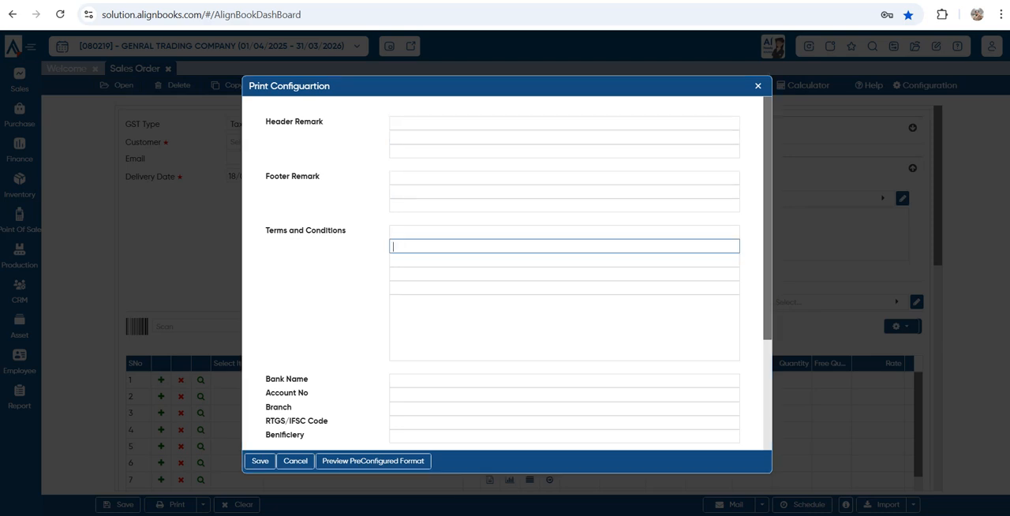
{"action": "scroll", "coordinate": [565, 273], "scroll_direction": "down", "scroll_amount": 1}
{"action": "scroll", "coordinate": [564, 273], "scroll_direction": "down", "scroll_amount": 1}
{"action": "left_click", "coordinate": [564, 248]}
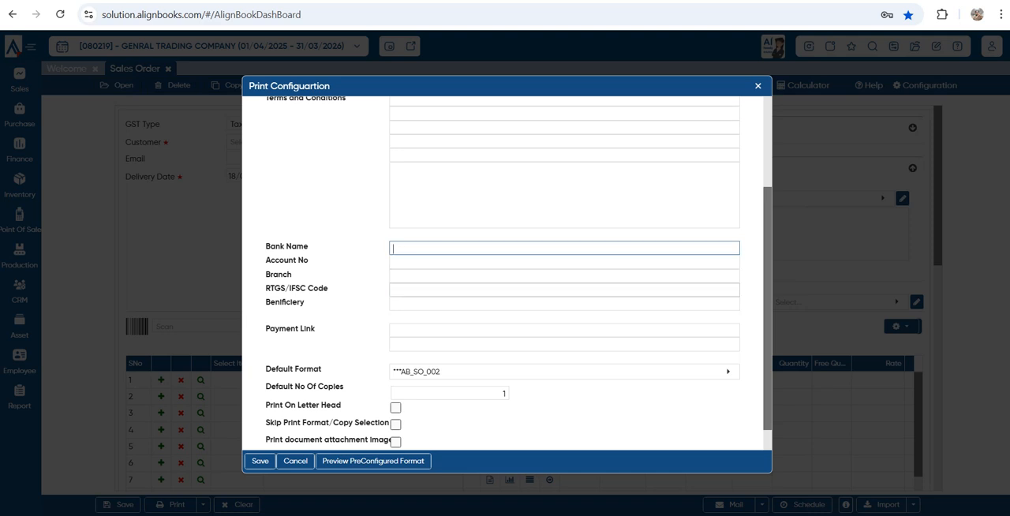
{"action": "scroll", "coordinate": [564, 273], "scroll_direction": "down", "scroll_amount": 1}
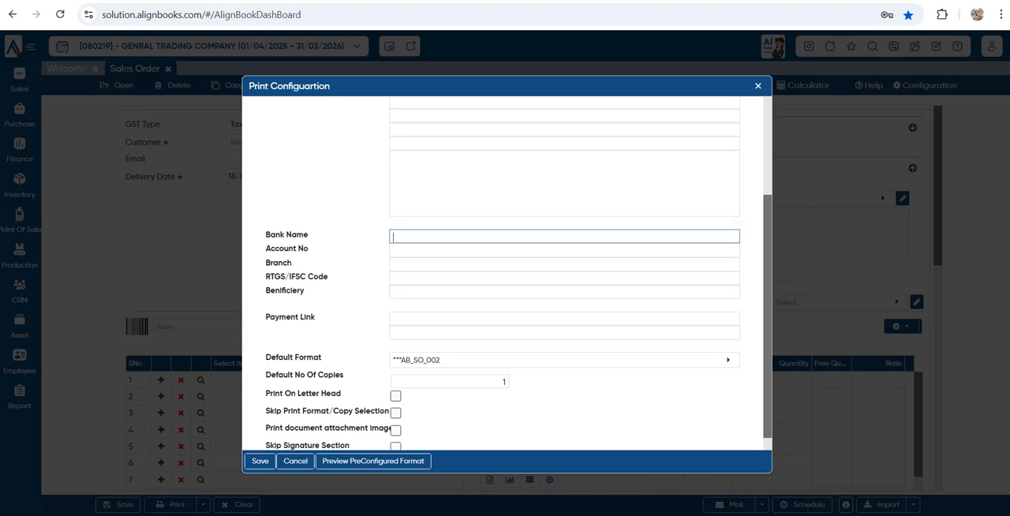
{"action": "left_click", "coordinate": [565, 337]}
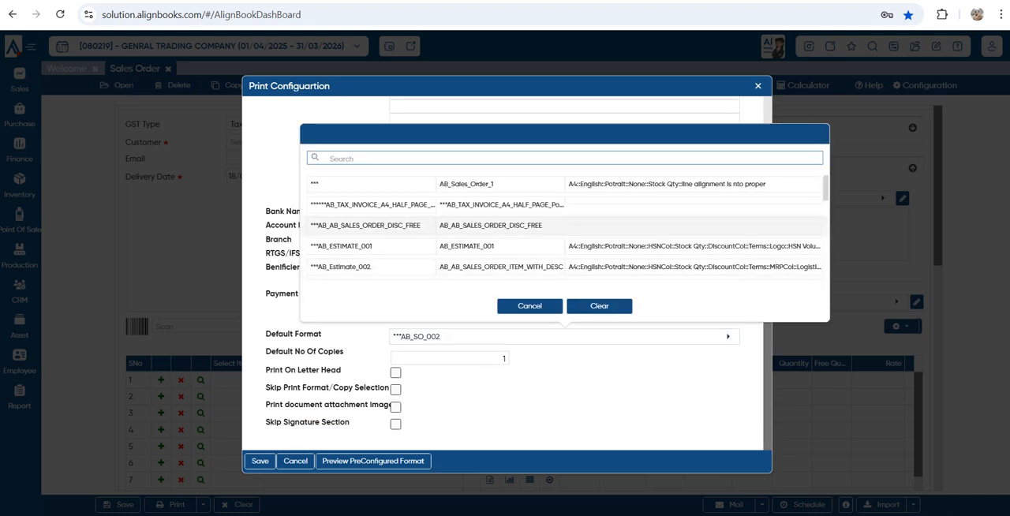
{"action": "scroll", "coordinate": [565, 229], "scroll_direction": "down", "scroll_amount": 10}
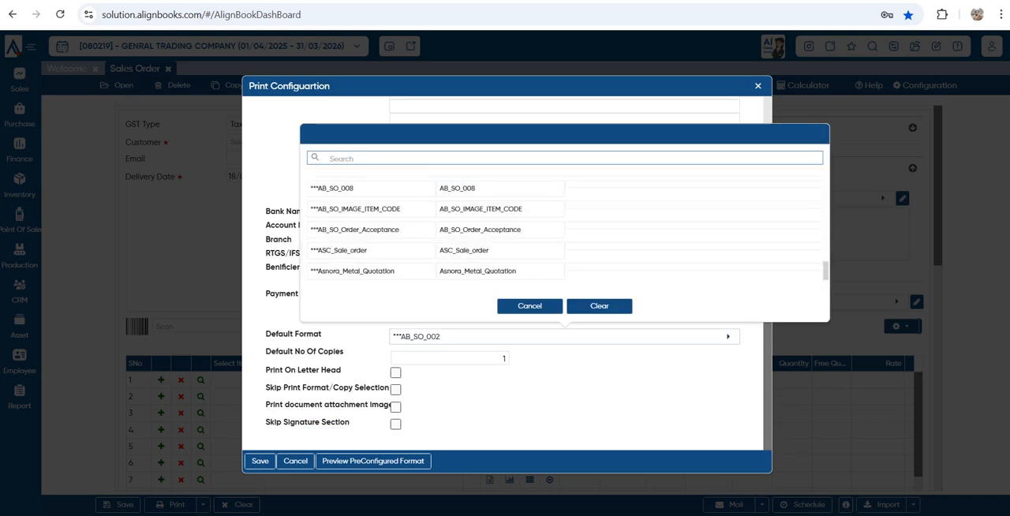
{"action": "left_click_drag", "start_coordinate": [267, 387], "coordinate": [389, 389]}
Browse the preconfigured sales order print formats and set AB_PI_001 as the default
{"action": "left_click", "coordinate": [373, 461]}
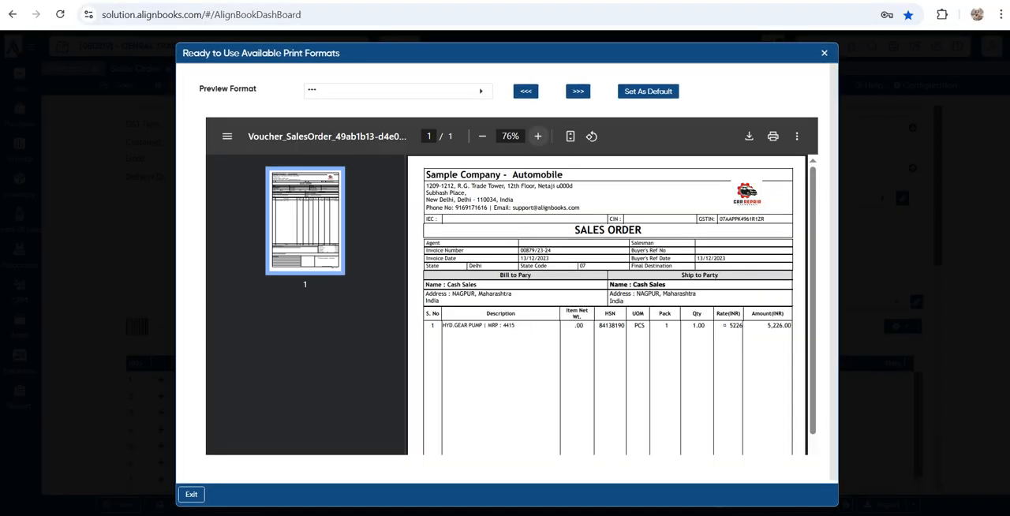
{"action": "left_click", "coordinate": [578, 91]}
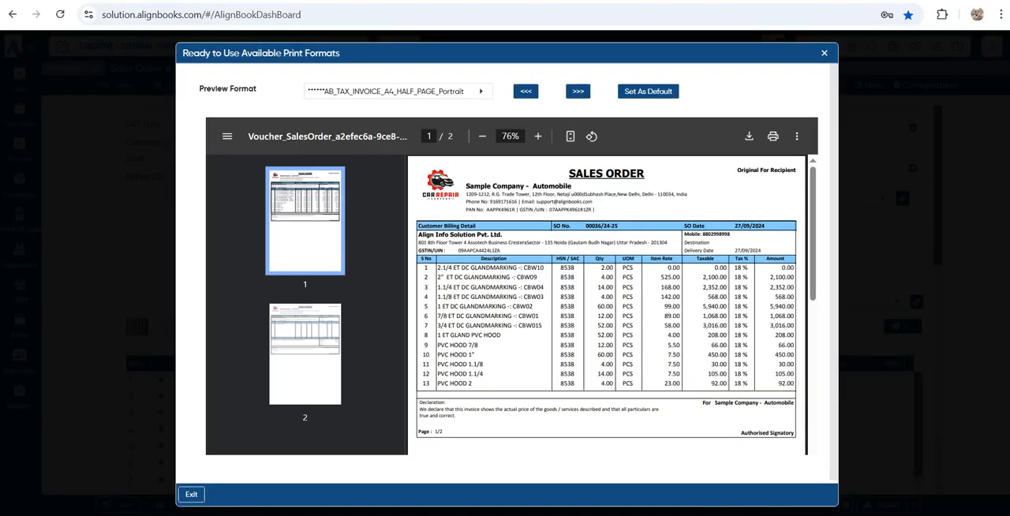
{"action": "left_click", "coordinate": [578, 91]}
{"action": "left_click", "coordinate": [577, 92]}
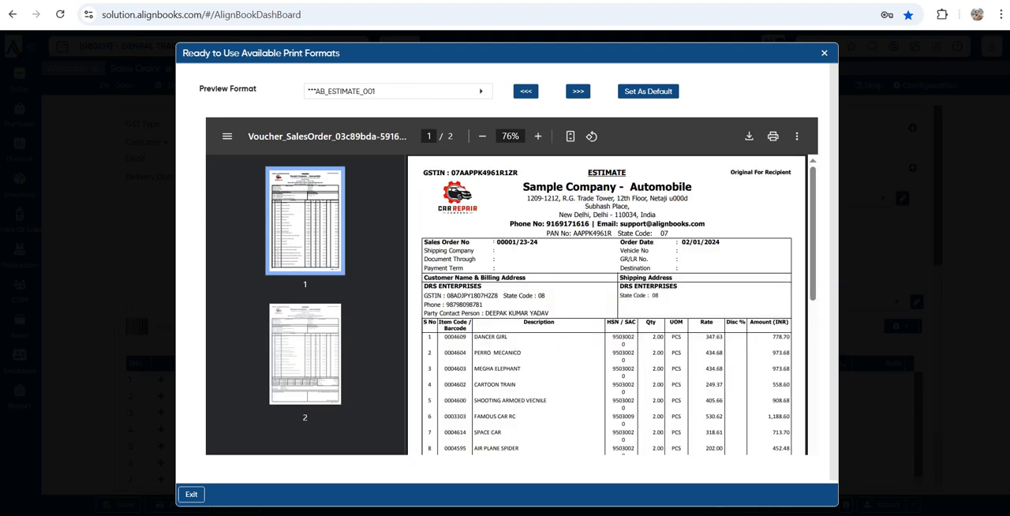
{"action": "left_click", "coordinate": [578, 91]}
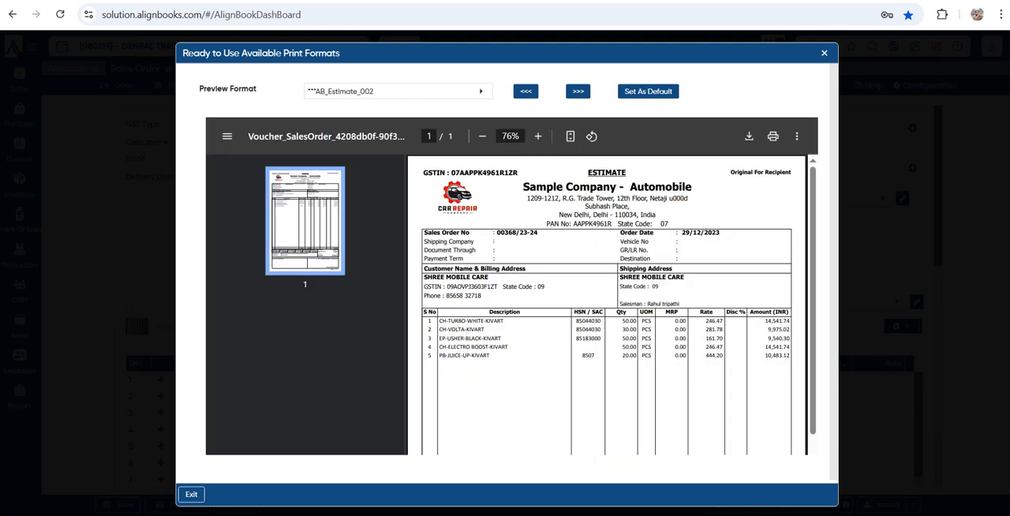
{"action": "left_click", "coordinate": [578, 92]}
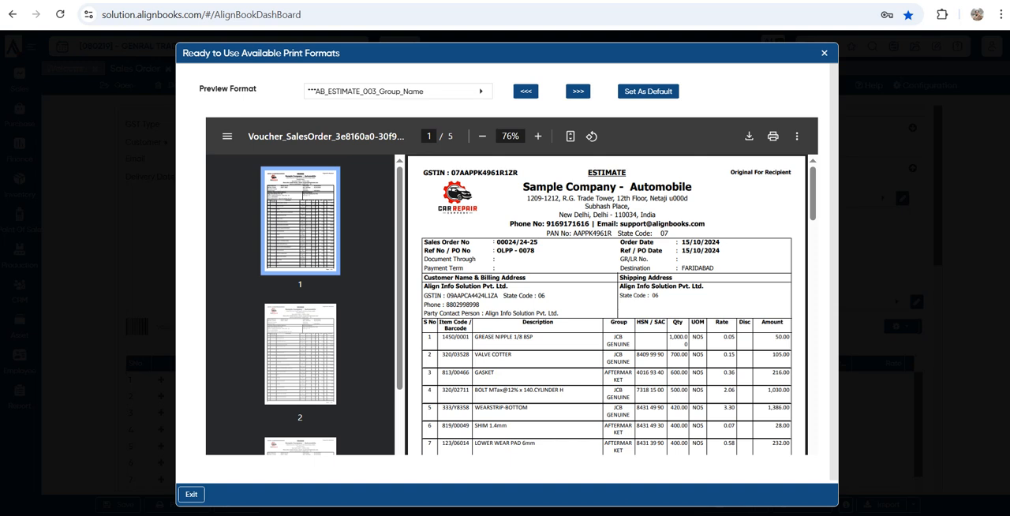
{"action": "left_click", "coordinate": [578, 91]}
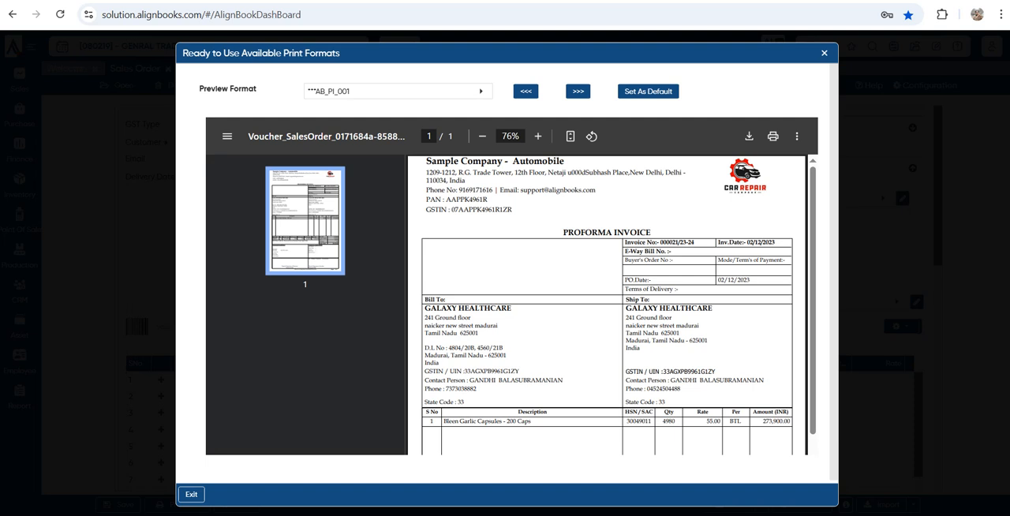
{"action": "left_click", "coordinate": [649, 92]}
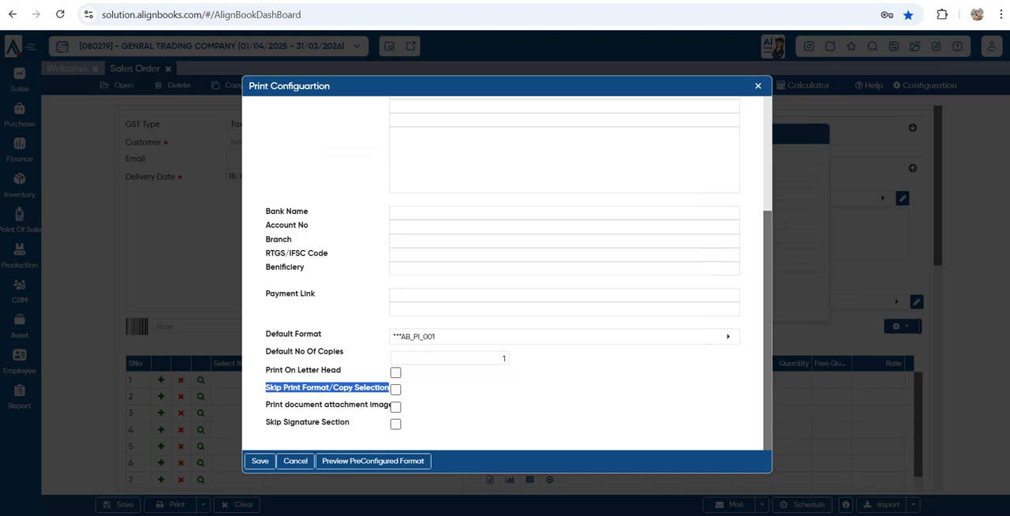
Review the copy count, attachment image and signature options, and save the print configuration
{"action": "left_click", "coordinate": [503, 358]}
{"action": "key", "text": "BackSpace"}
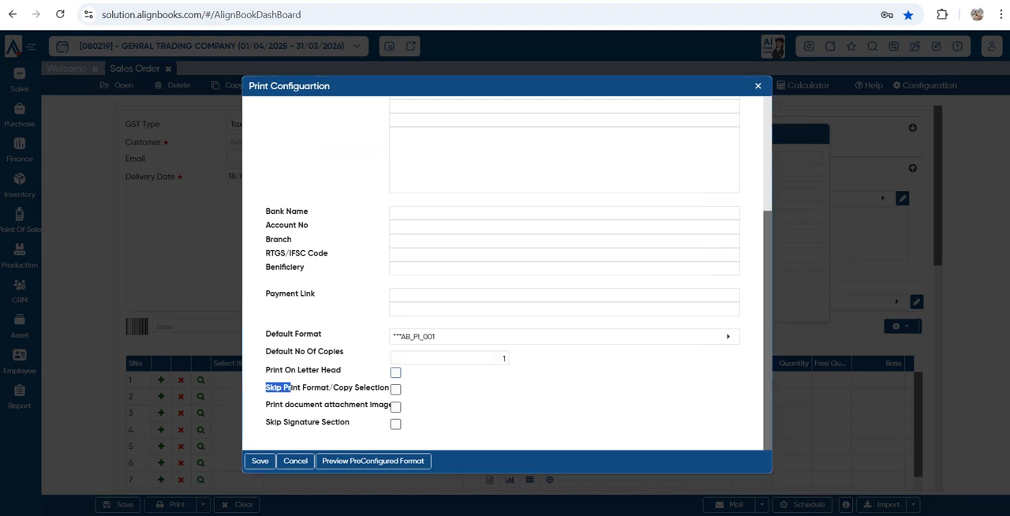
{"action": "left_click_drag", "start_coordinate": [290, 405], "coordinate": [397, 405]}
{"action": "left_click", "coordinate": [343, 406]}
{"action": "left_click_drag", "start_coordinate": [282, 422], "coordinate": [351, 423]}
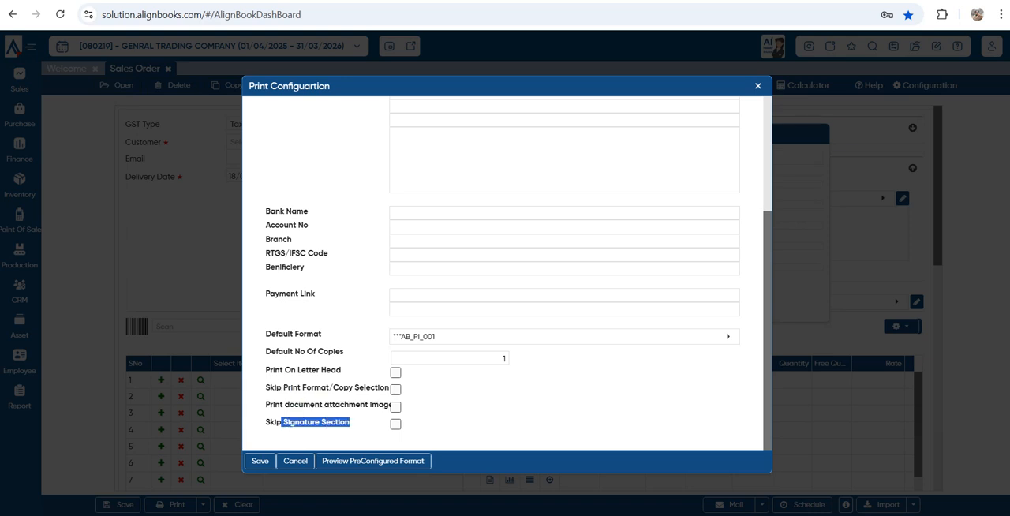
{"action": "scroll", "coordinate": [564, 337], "scroll_direction": "up", "scroll_amount": 3}
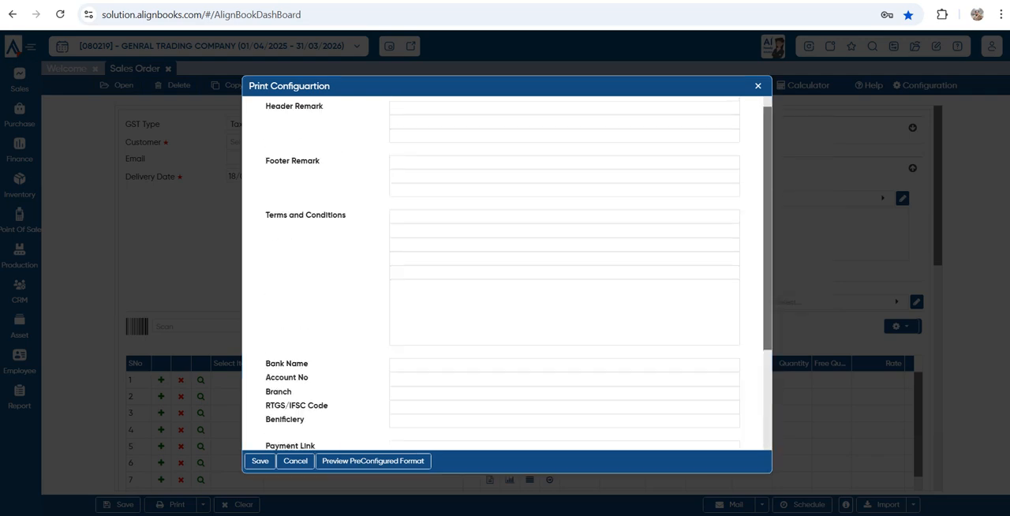
{"action": "scroll", "coordinate": [564, 336], "scroll_direction": "down", "scroll_amount": 3}
{"action": "left_click", "coordinate": [260, 461]}
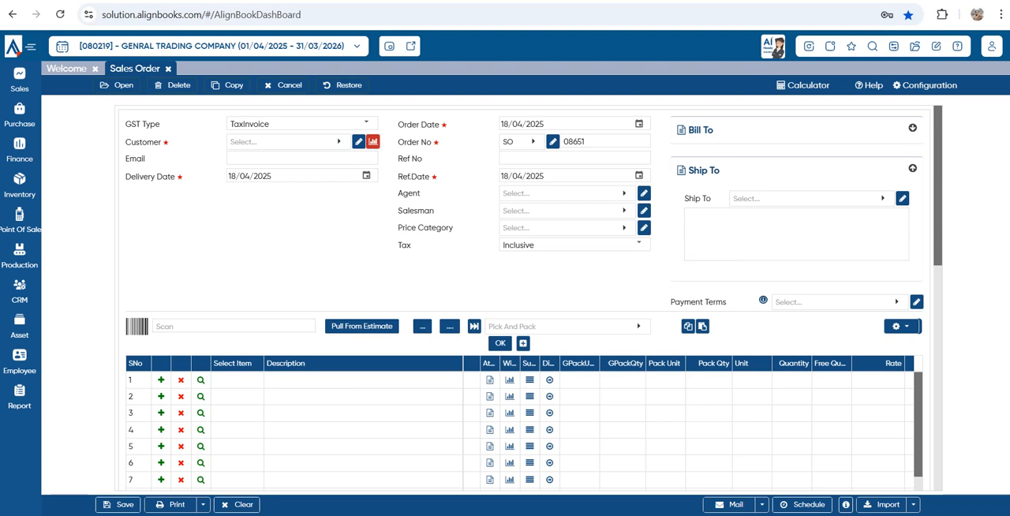
Reopen the saved SHUBHAM ENTERPRISES sales order from the existing orders list, and close the Sales Order document
{"action": "left_click", "coordinate": [117, 85]}
{"action": "left_click", "coordinate": [472, 294]}
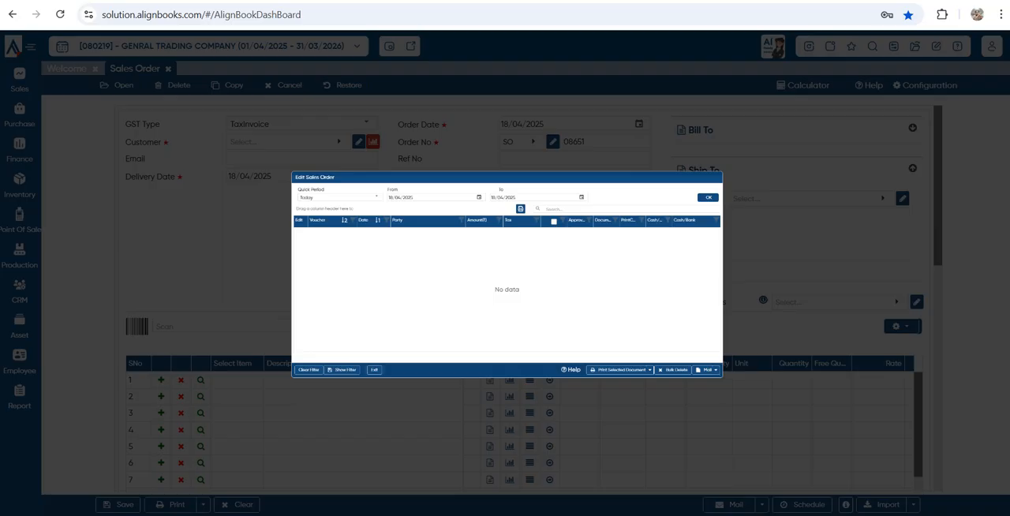
{"action": "double_click", "coordinate": [366, 201]}
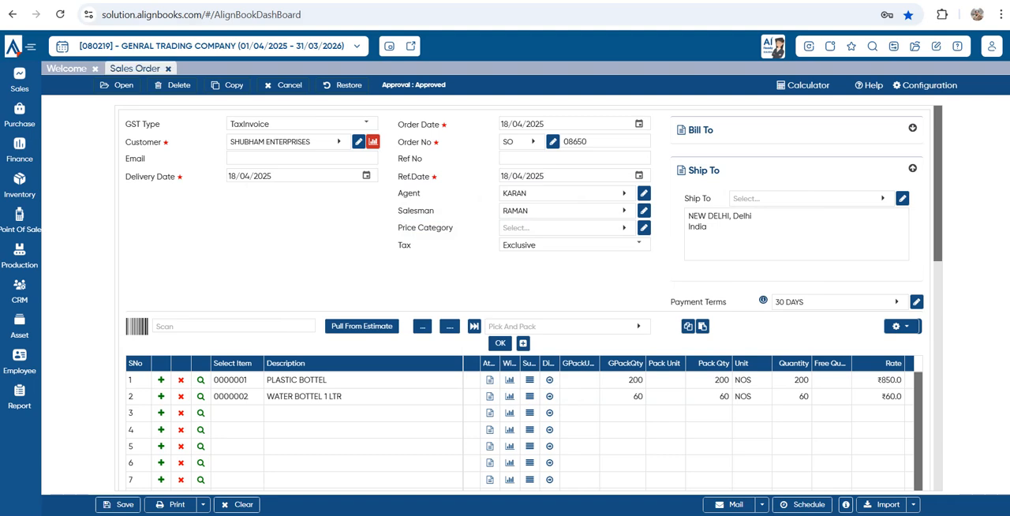
{"action": "left_click", "coordinate": [167, 69]}
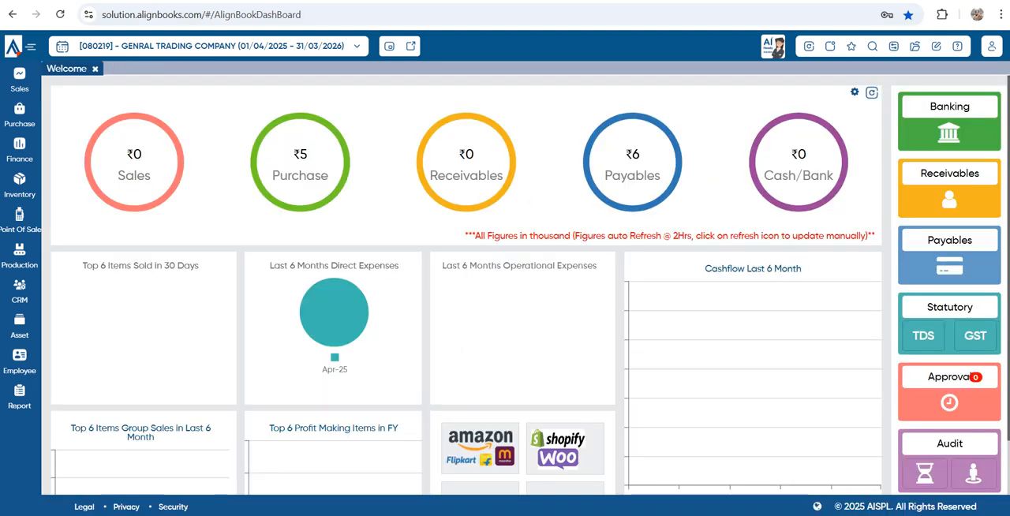
Open All Report, expand it to the full report catalogue, and browse the report categories
{"action": "mouse_move", "coordinate": [20, 397]}
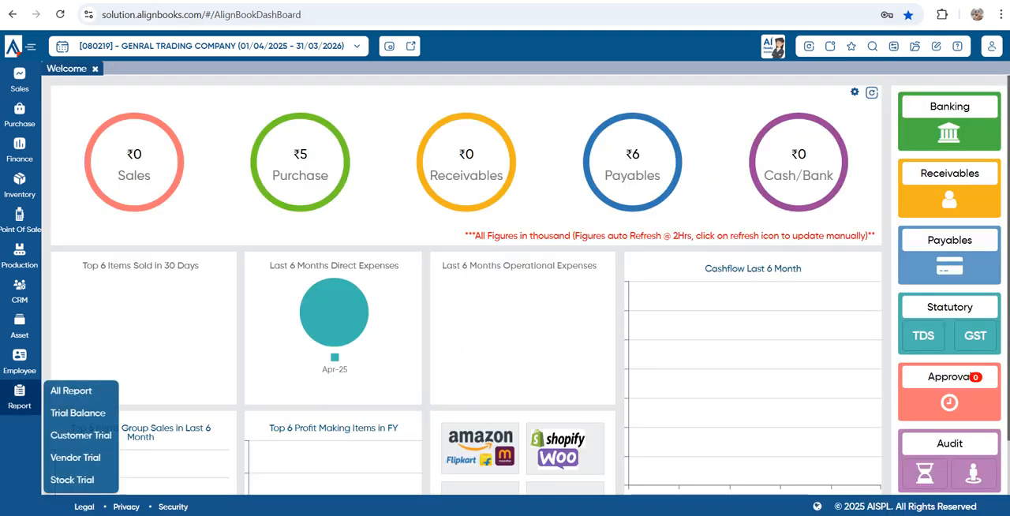
{"action": "left_click", "coordinate": [71, 391]}
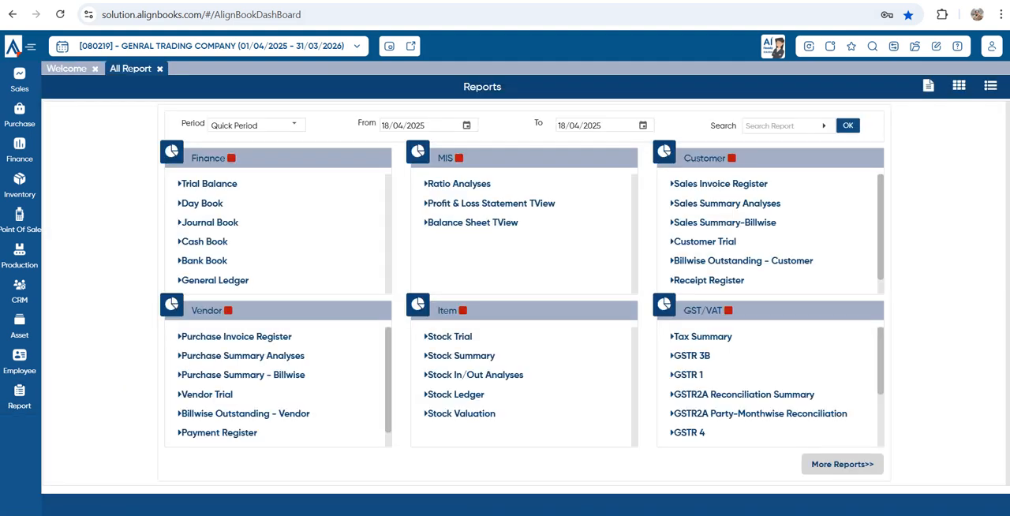
{"action": "left_click", "coordinate": [842, 464]}
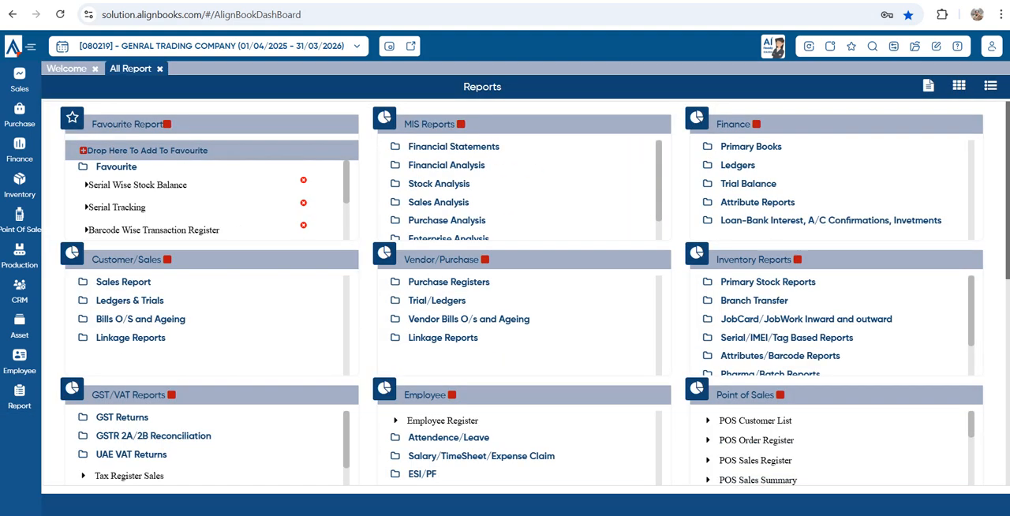
{"action": "mouse_move", "coordinate": [20, 397]}
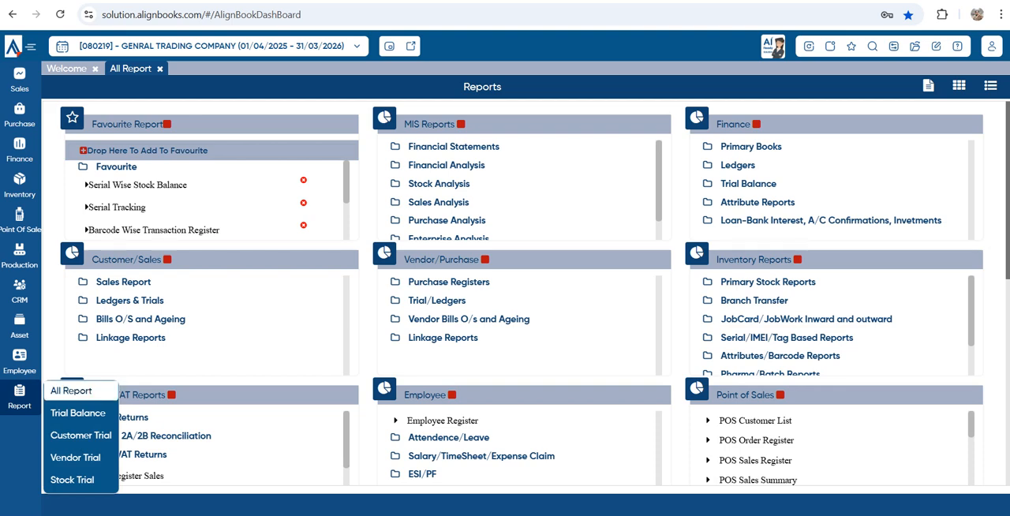
{"action": "left_click", "coordinate": [71, 390]}
{"action": "scroll", "coordinate": [450, 376], "scroll_direction": "down", "scroll_amount": 3}
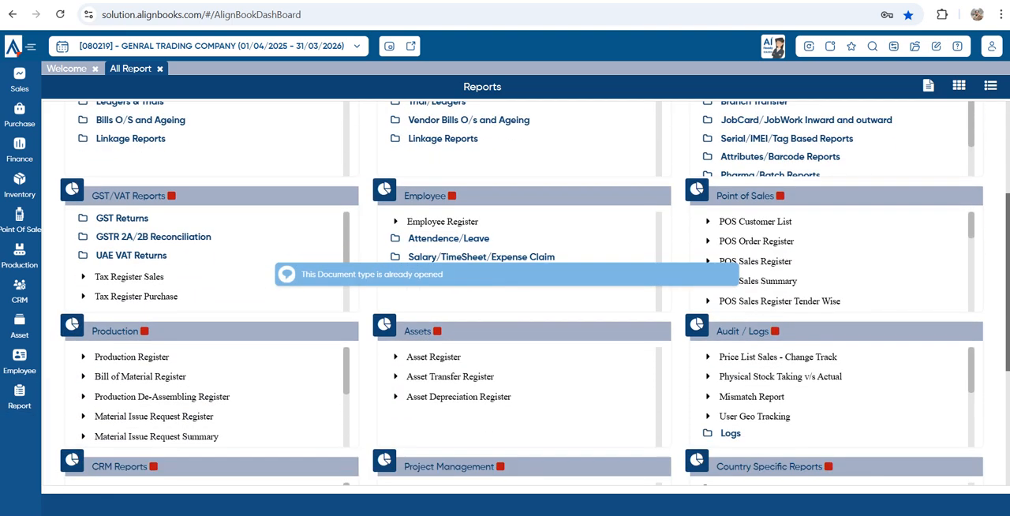
Open the Order v/s Invoice v/s Receipt report from the Customer/Sales linkage reports and examine its invoice and receipt columns
{"action": "scroll", "coordinate": [450, 376], "scroll_direction": "up", "scroll_amount": 2}
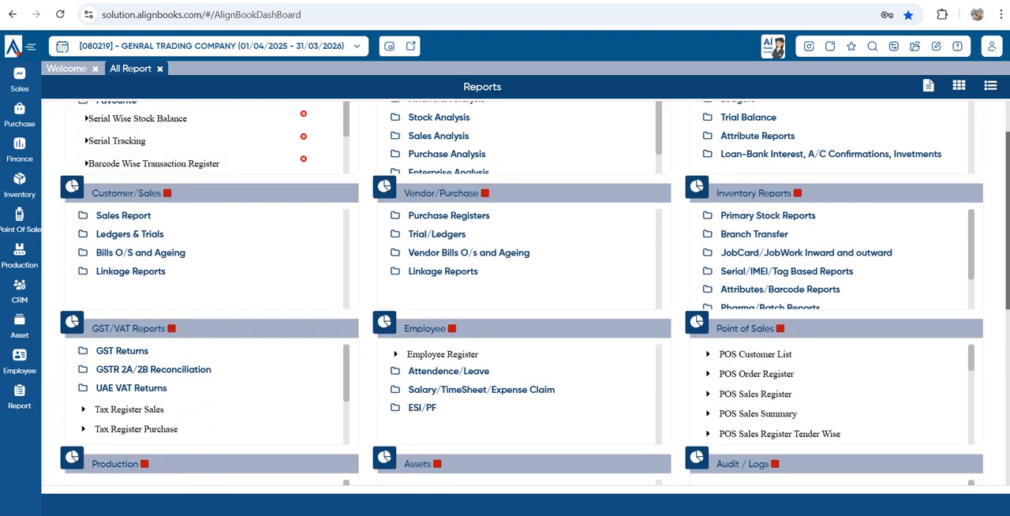
{"action": "left_click", "coordinate": [102, 271]}
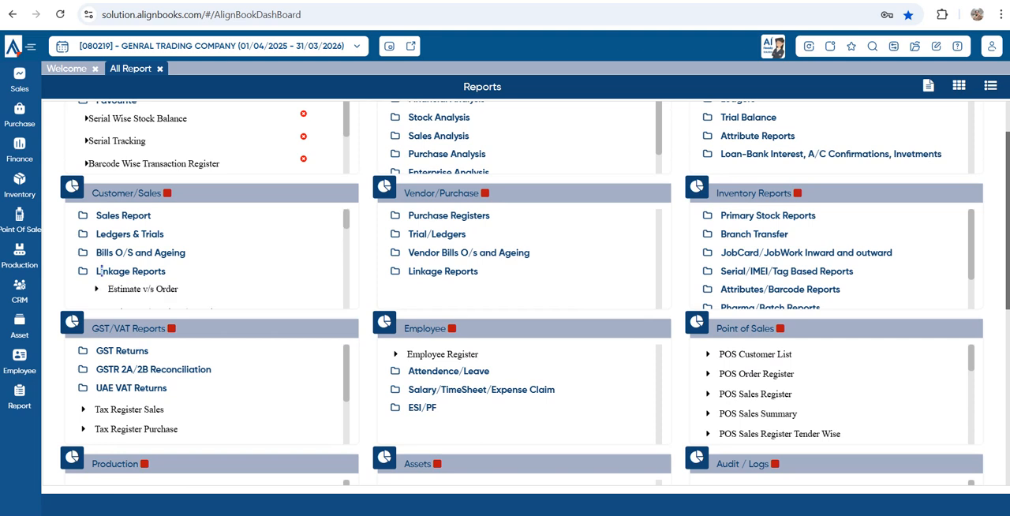
{"action": "scroll", "coordinate": [205, 260], "scroll_direction": "down", "scroll_amount": 2}
{"action": "scroll", "coordinate": [197, 249], "scroll_direction": "down", "scroll_amount": 1}
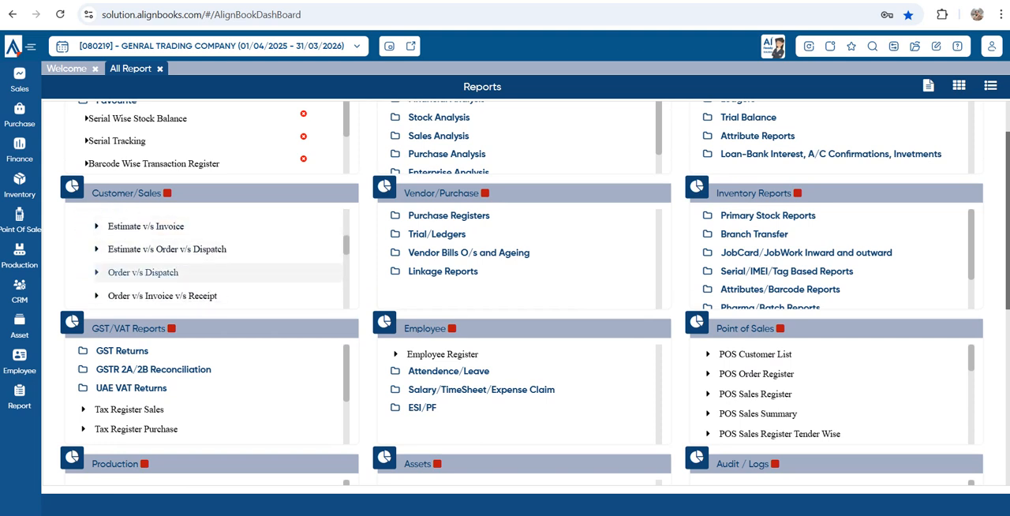
{"action": "scroll", "coordinate": [197, 252], "scroll_direction": "down", "scroll_amount": 1}
{"action": "left_click", "coordinate": [150, 227]}
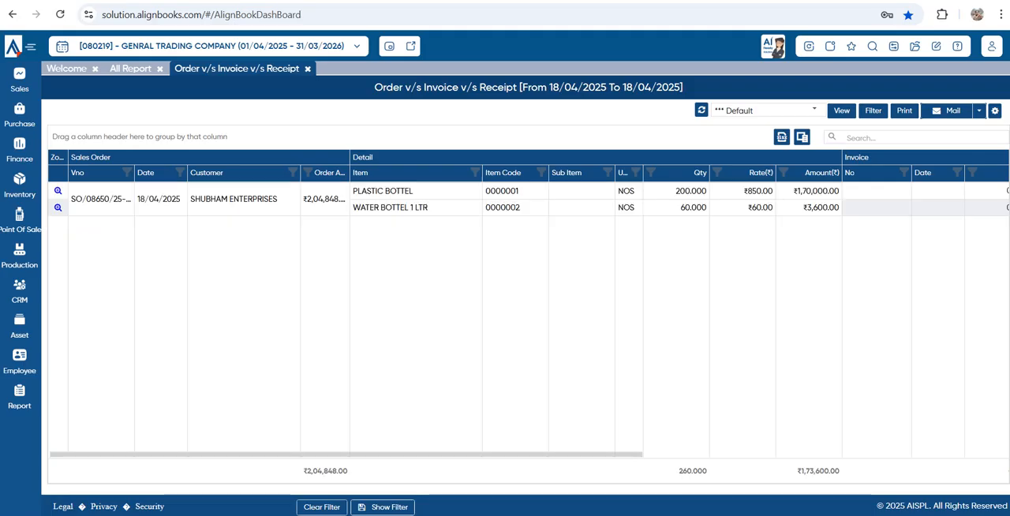
{"action": "left_click_drag", "start_coordinate": [394, 454], "coordinate": [607, 454]}
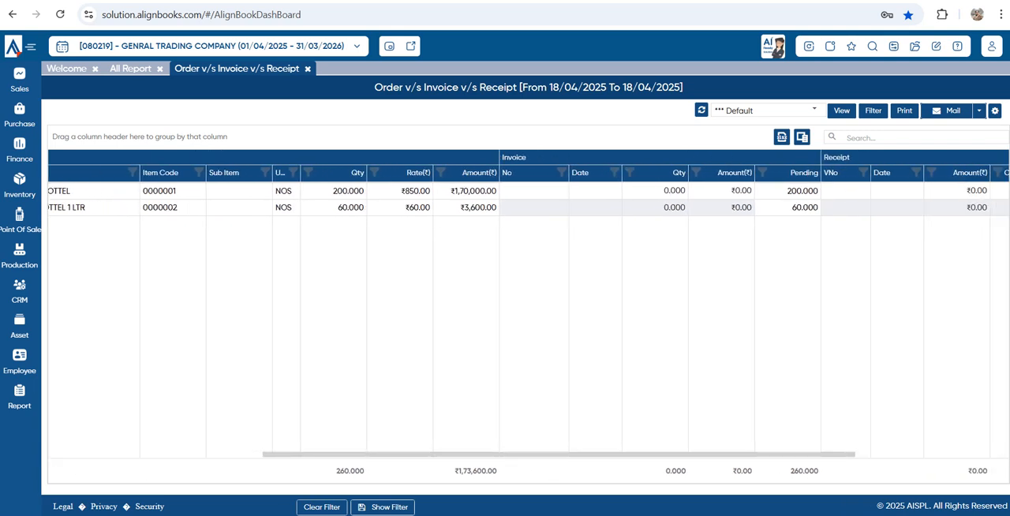
Review the report filter's Pending options and close the filter without changing it
{"action": "left_click", "coordinate": [873, 111]}
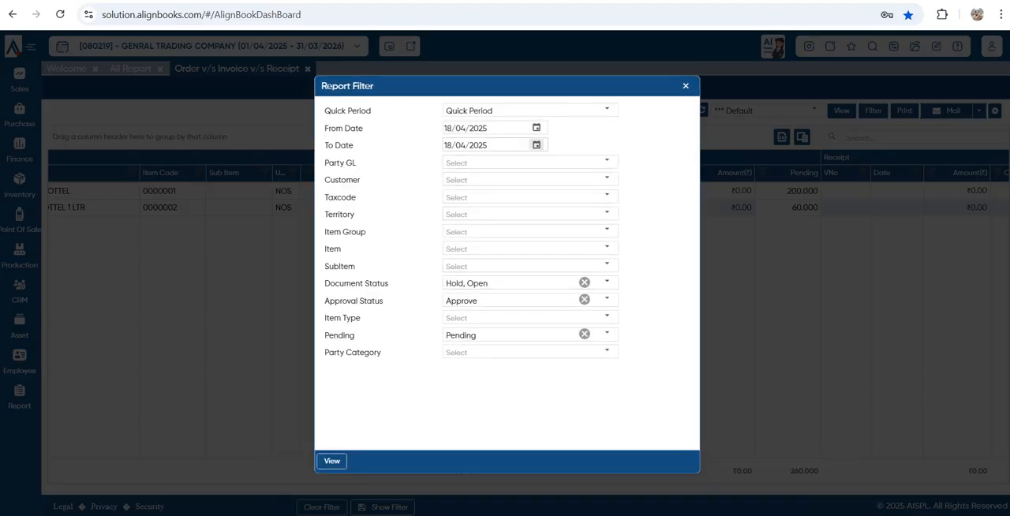
{"action": "left_click", "coordinate": [607, 334]}
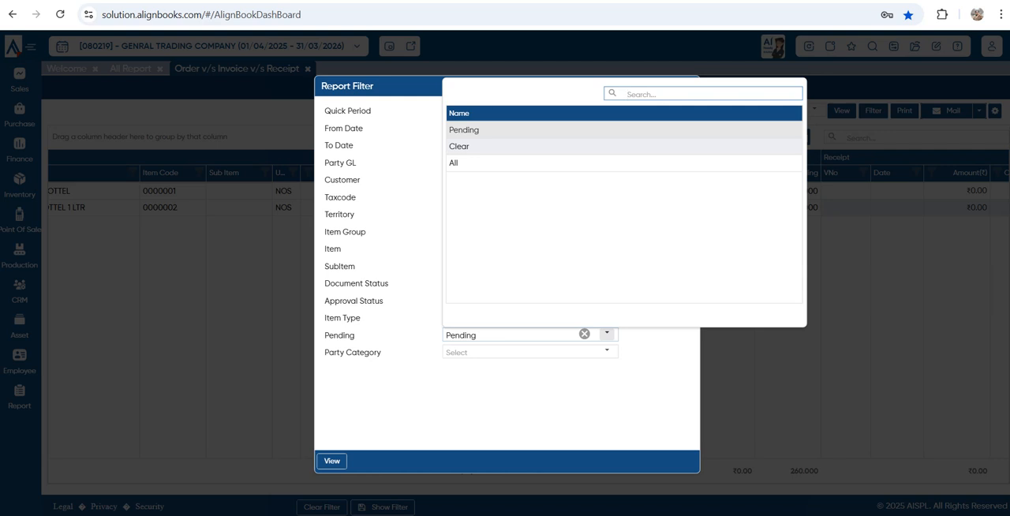
{"action": "left_click", "coordinate": [607, 334]}
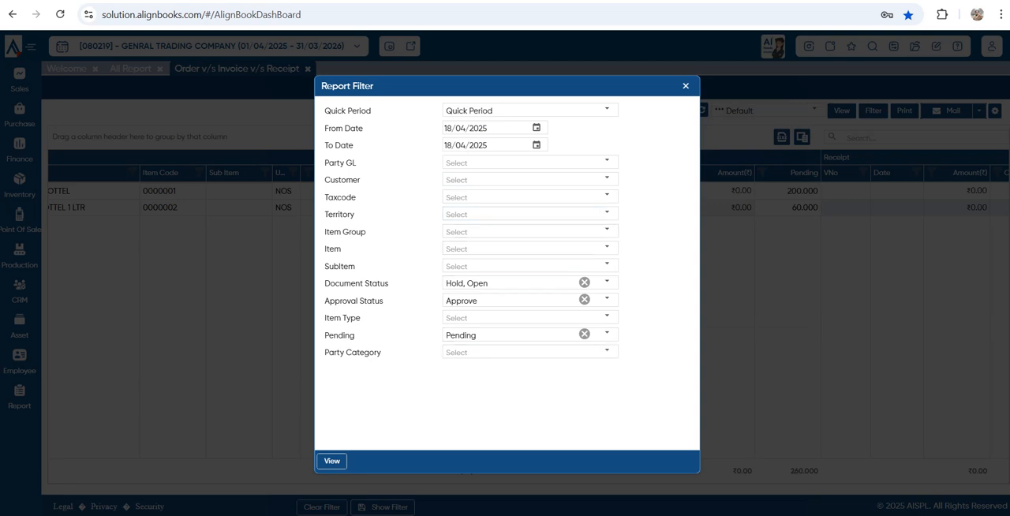
{"action": "left_click", "coordinate": [686, 86]}
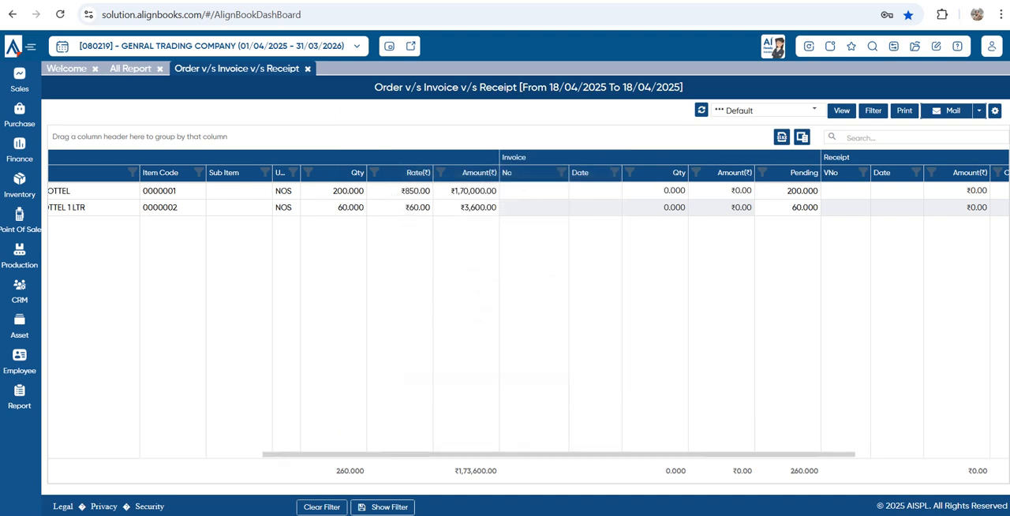
Start a new sales invoice and open its general configuration
{"action": "left_click", "coordinate": [20, 80]}
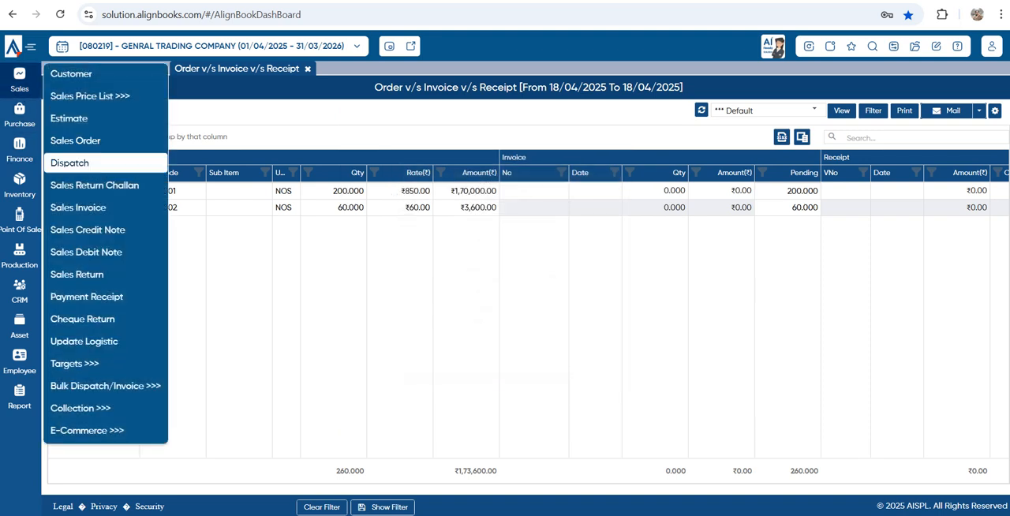
{"action": "left_click", "coordinate": [78, 208]}
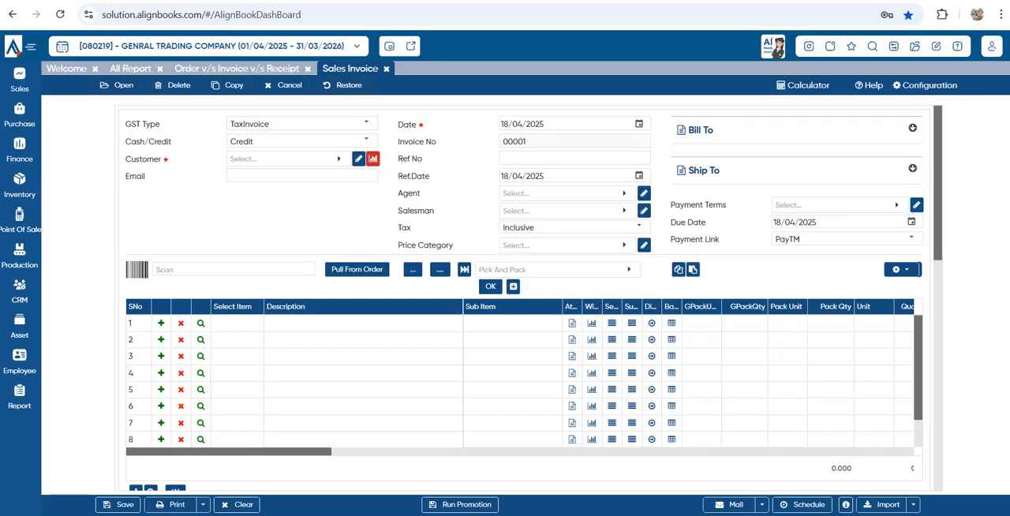
{"action": "left_click", "coordinate": [925, 85]}
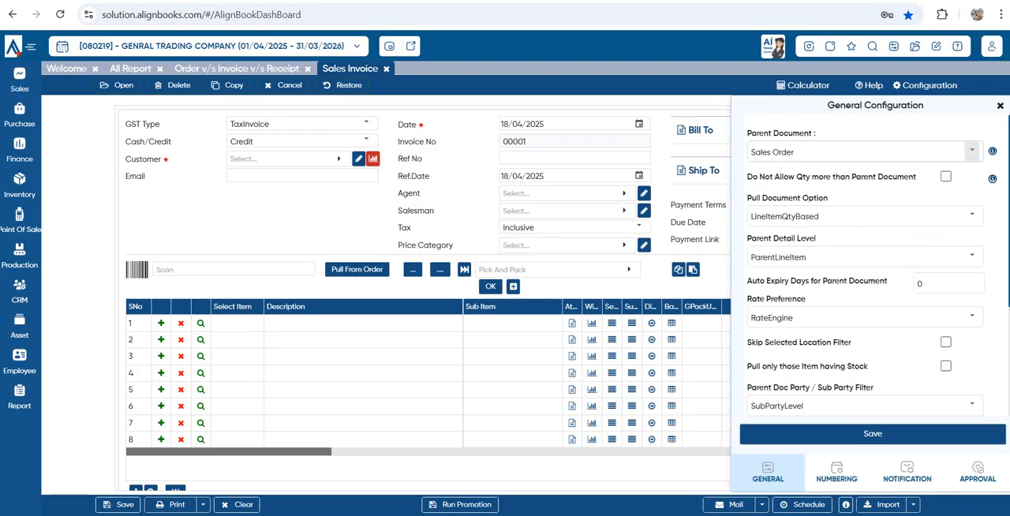
Set the sales invoice's parent document to Estimate and save the configuration
{"action": "left_click", "coordinate": [972, 152]}
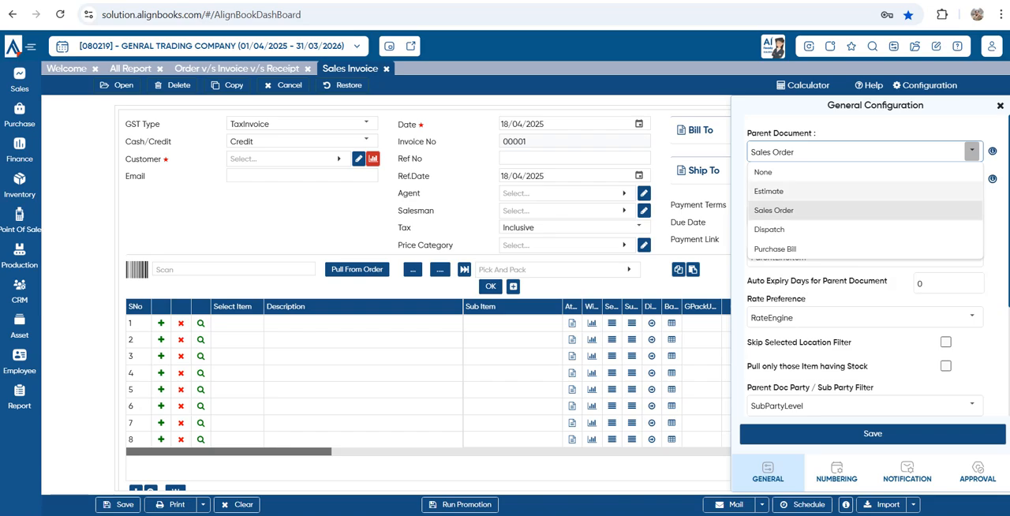
{"action": "left_click", "coordinate": [770, 191]}
{"action": "left_click", "coordinate": [873, 434]}
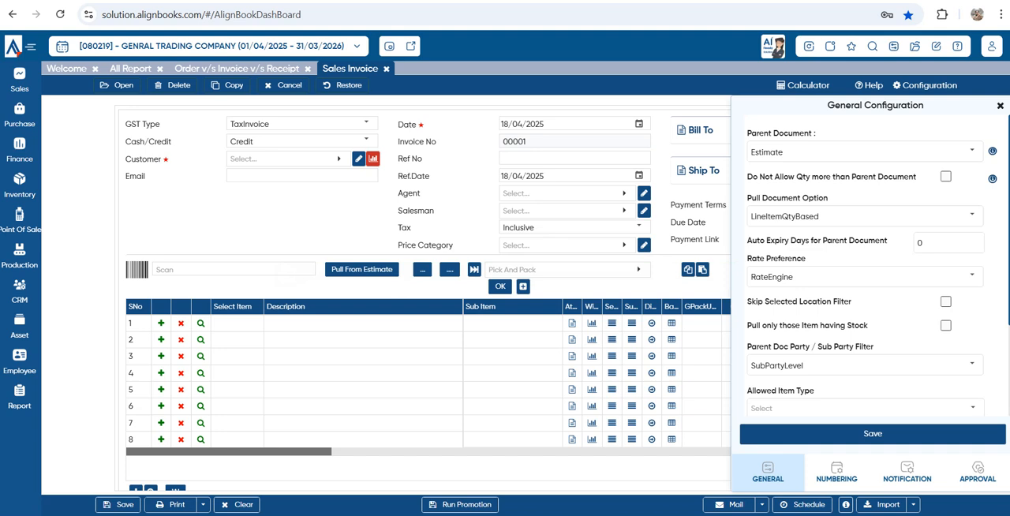
Set the sales invoice's parent document back to Sales Order, save, and close the configuration
{"action": "left_click", "coordinate": [972, 151]}
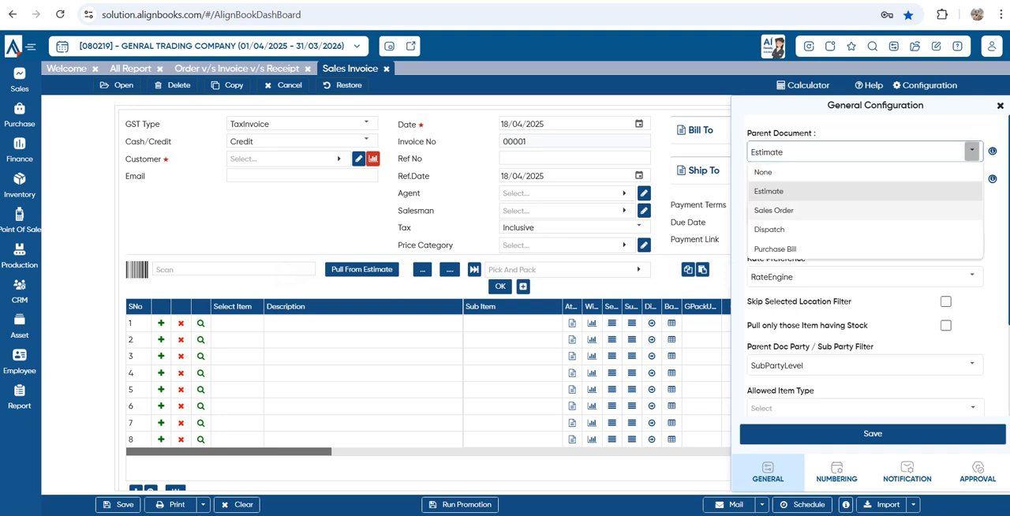
{"action": "left_click", "coordinate": [774, 210]}
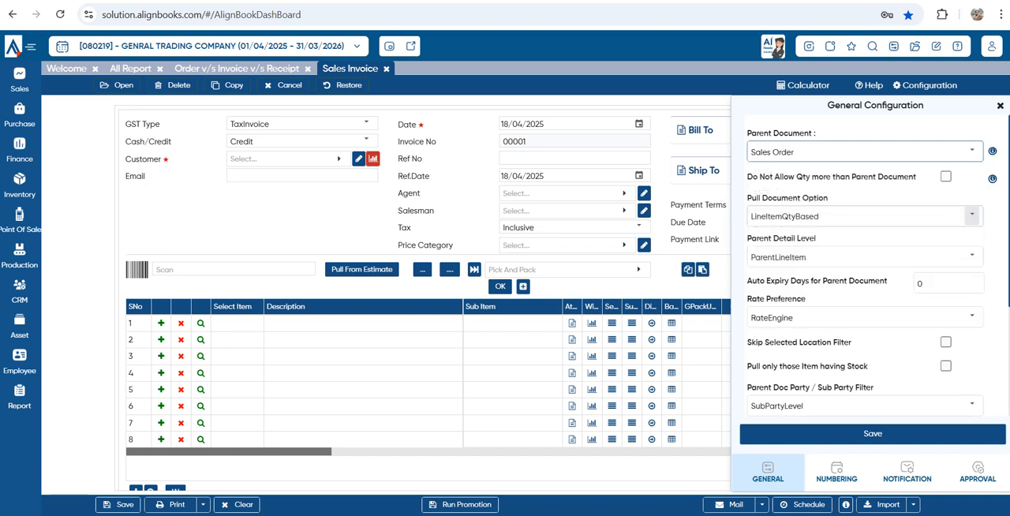
{"action": "left_click", "coordinate": [873, 434]}
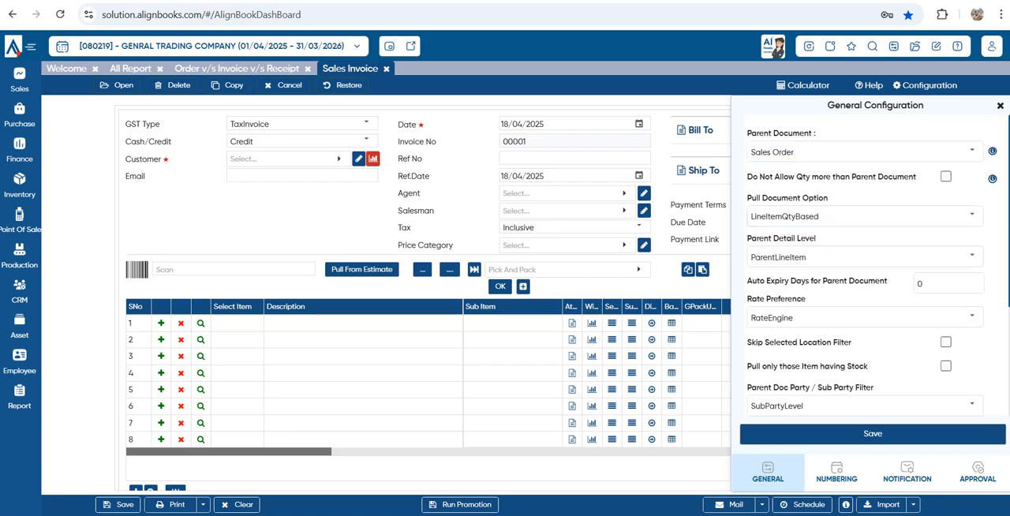
{"action": "left_click", "coordinate": [999, 106]}
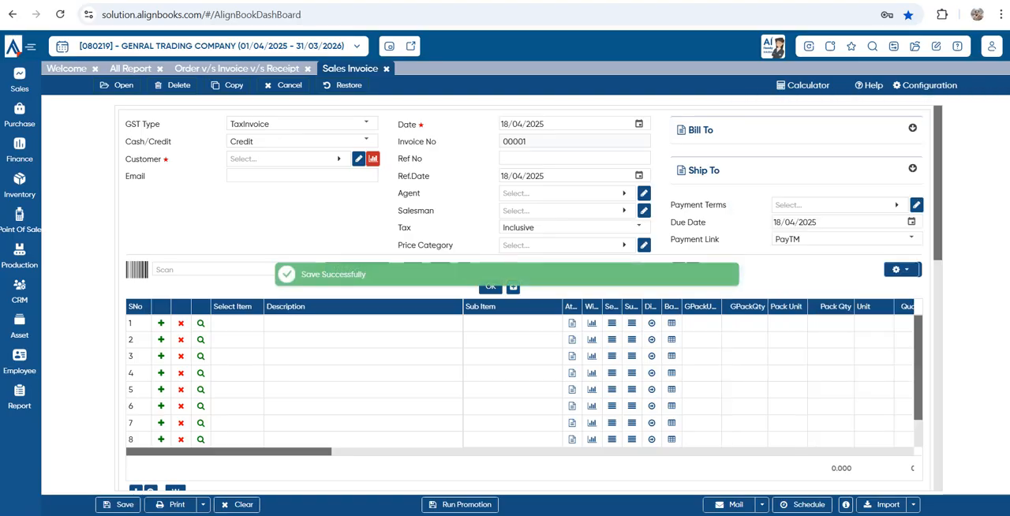
Choose SHUBHAM ENTERPRISES as the invoice customer and pull the PLASTIC BOTTEL and WATER BOTTEL 1 LTR lines from the pending order
{"action": "left_click", "coordinate": [286, 159]}
{"action": "left_click", "coordinate": [108, 257]}
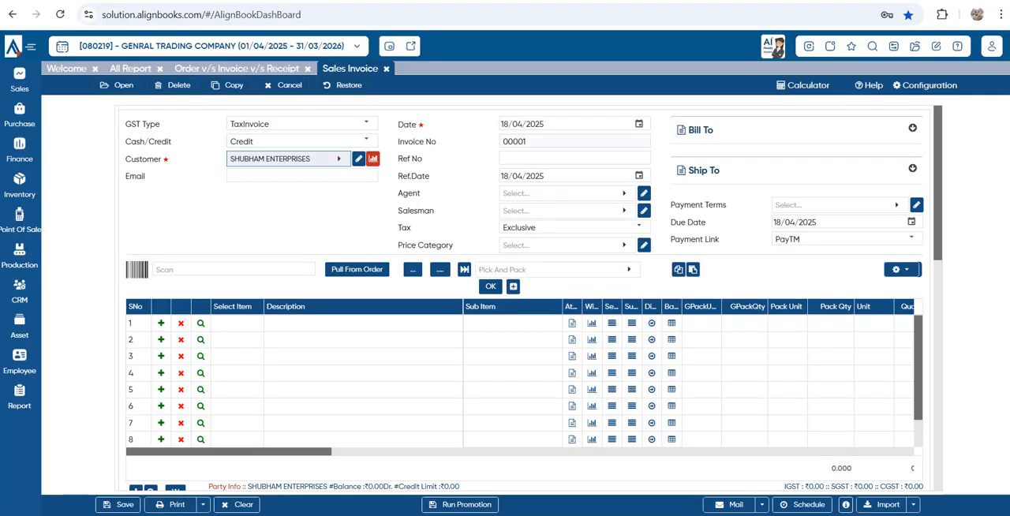
{"action": "left_click", "coordinate": [356, 270]}
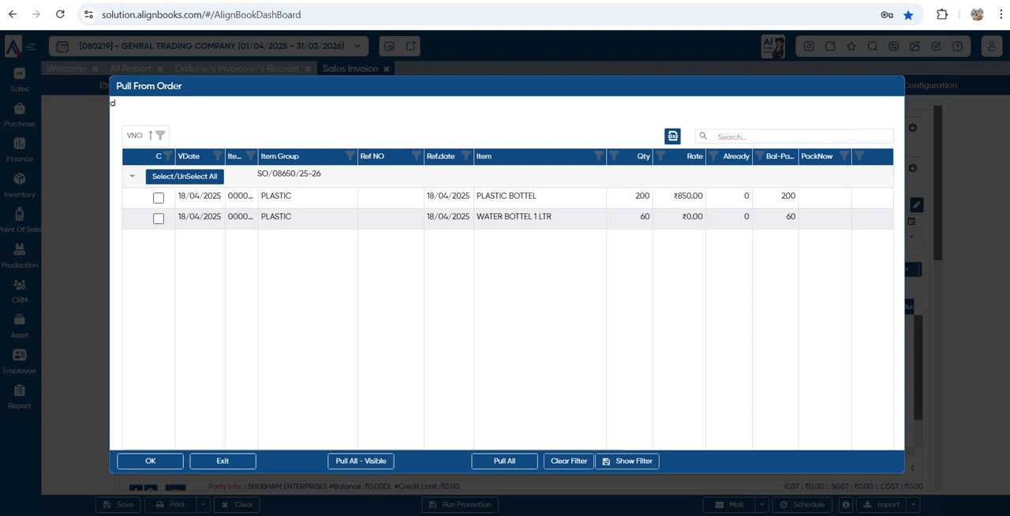
{"action": "left_click", "coordinate": [158, 198]}
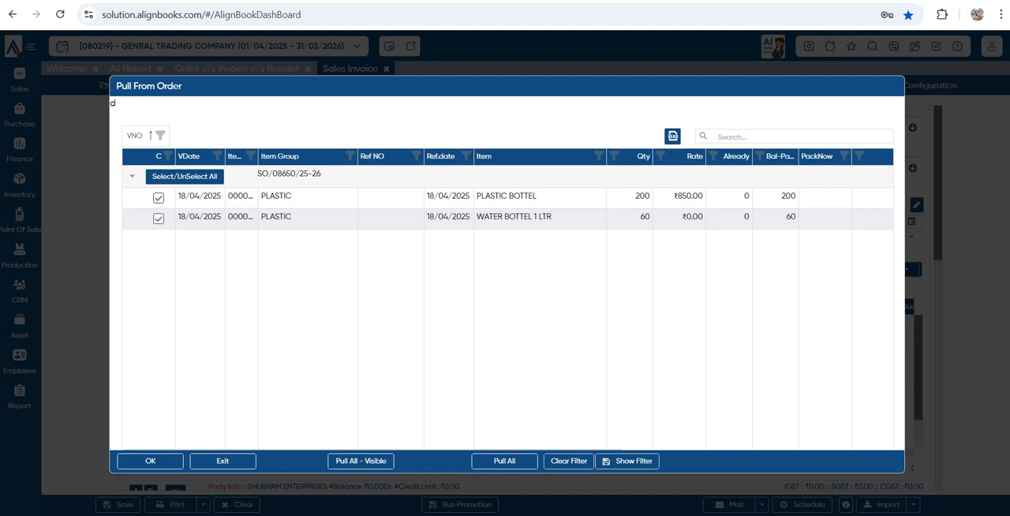
{"action": "double_click", "coordinate": [788, 196]}
{"action": "left_click", "coordinate": [150, 462]}
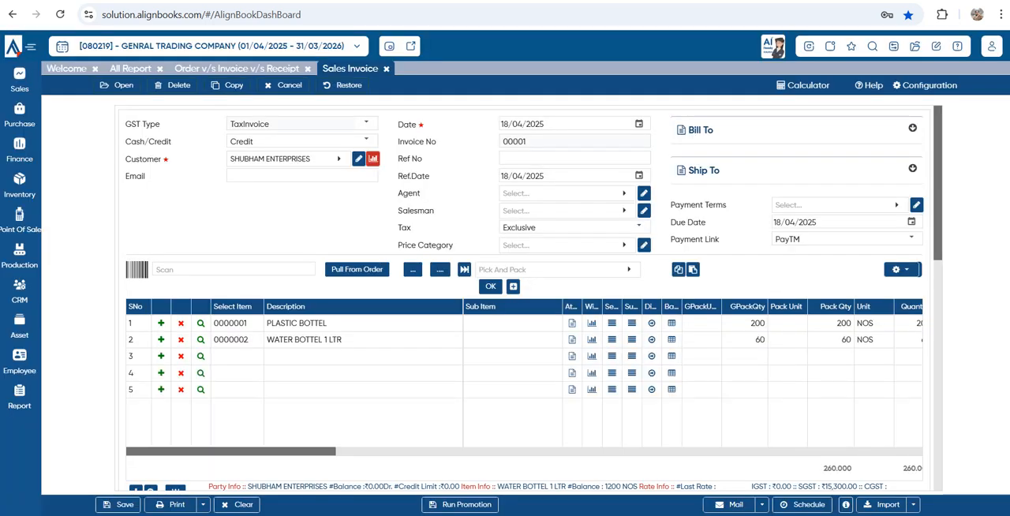
Compare the rates on the pulled invoice lines with those on the printed sales order
{"action": "left_click_drag", "start_coordinate": [237, 451], "coordinate": [298, 451]}
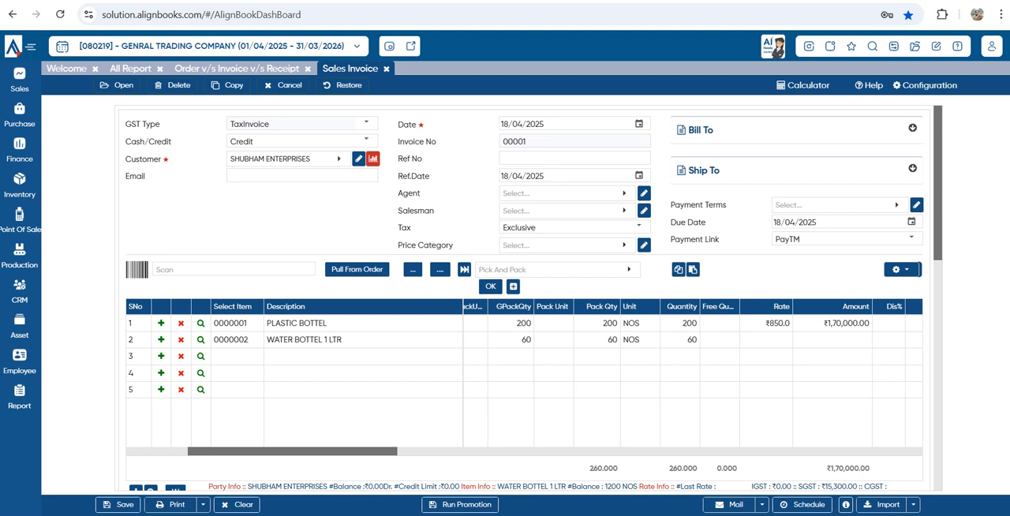
{"action": "key", "text": "ctrl+Tab"}
{"action": "scroll", "coordinate": [600, 291], "scroll_direction": "up", "scroll_amount": 3}
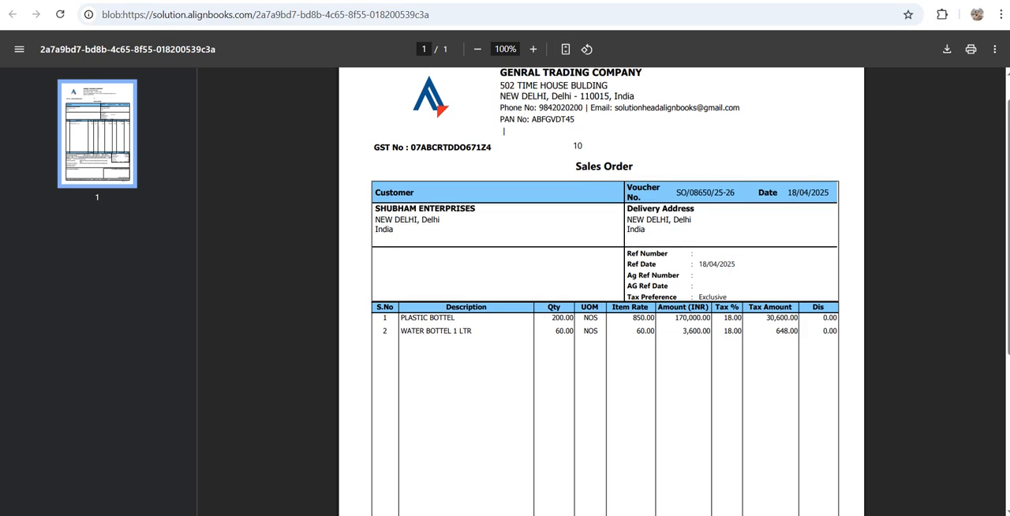
{"action": "key", "text": "ctrl+shift+Tab"}
Review the Parent Detail Level options, set the sales invoice's Rate Preference to ParentDocument, and save the configuration
{"action": "left_click", "coordinate": [925, 85]}
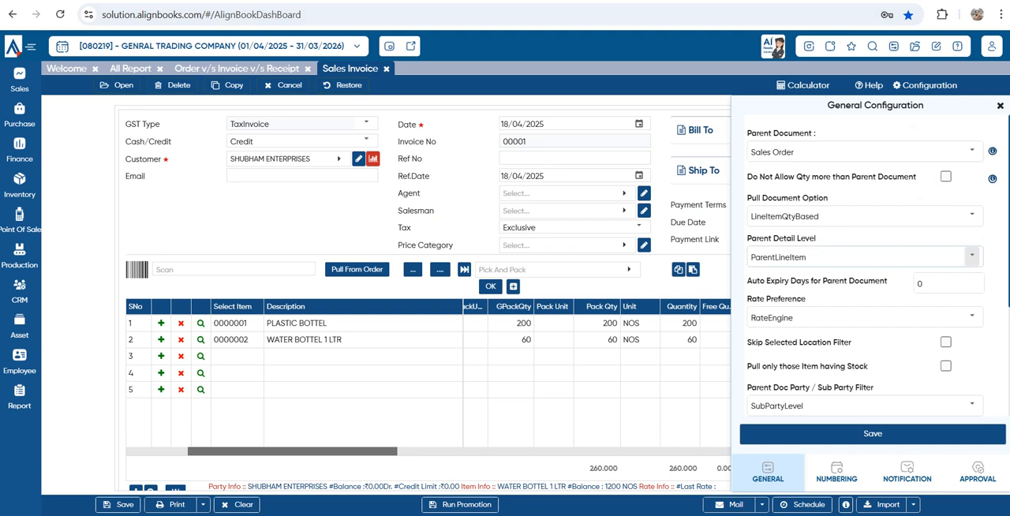
{"action": "left_click_drag", "start_coordinate": [808, 257], "coordinate": [764, 257]}
{"action": "left_click", "coordinate": [973, 256]}
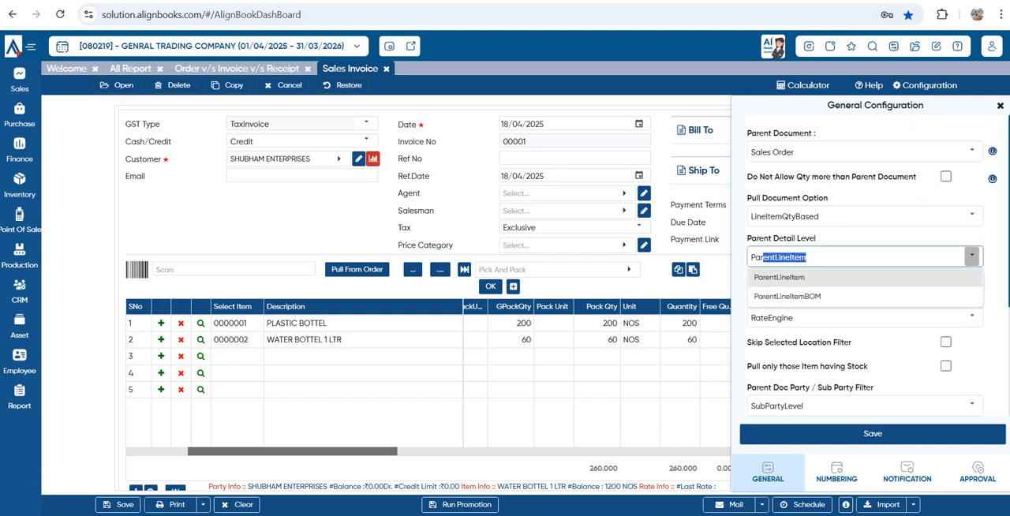
{"action": "left_click", "coordinate": [902, 238]}
{"action": "left_click", "coordinate": [971, 317]}
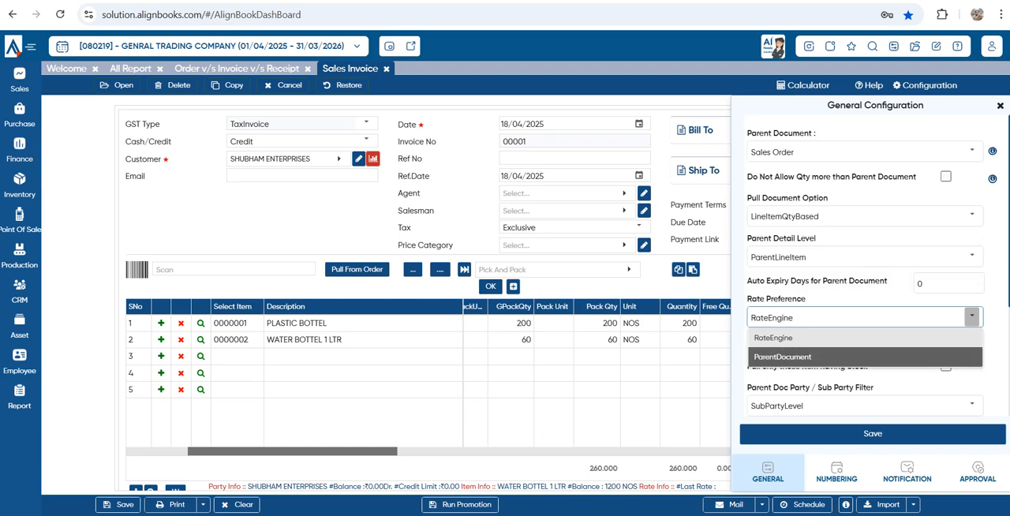
{"action": "left_click", "coordinate": [785, 357]}
{"action": "left_click", "coordinate": [873, 433]}
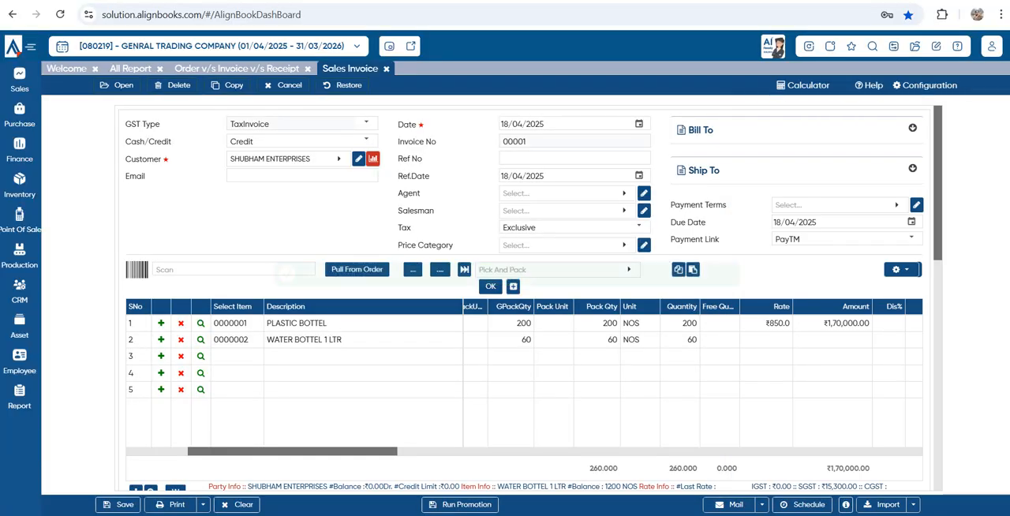
Close the unsaved sales invoice, start a new one, and select SHUBHAM ENTERPRISES as the customer
{"action": "left_click", "coordinate": [387, 69]}
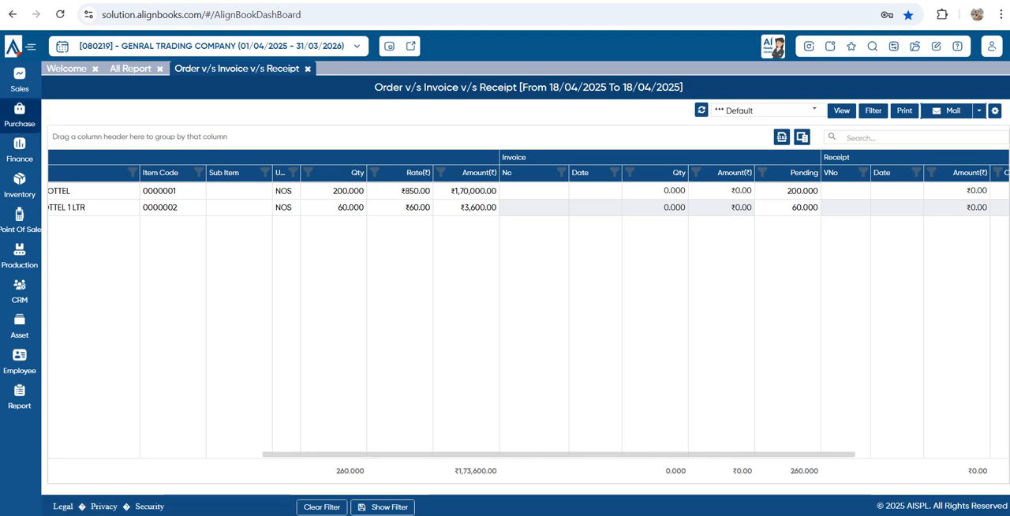
{"action": "left_click", "coordinate": [20, 80]}
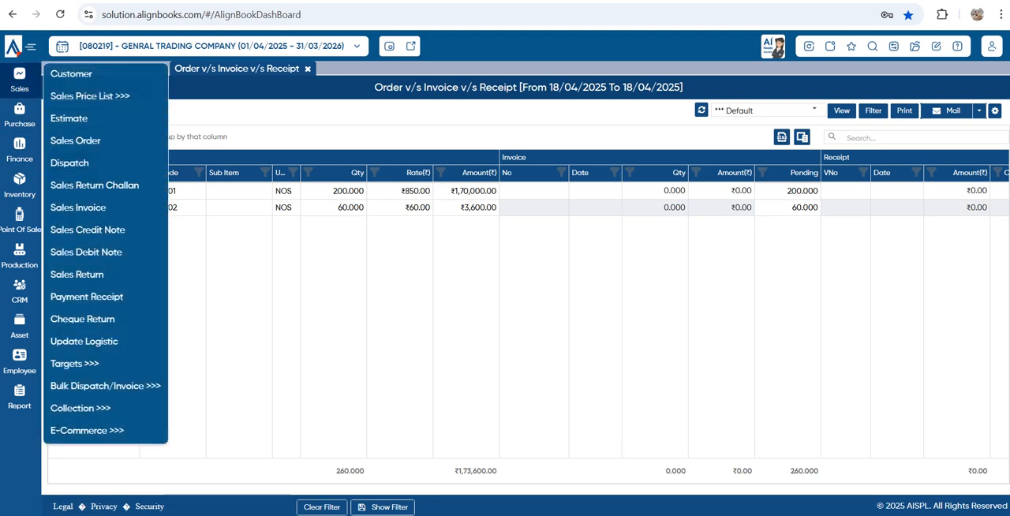
{"action": "left_click", "coordinate": [78, 207]}
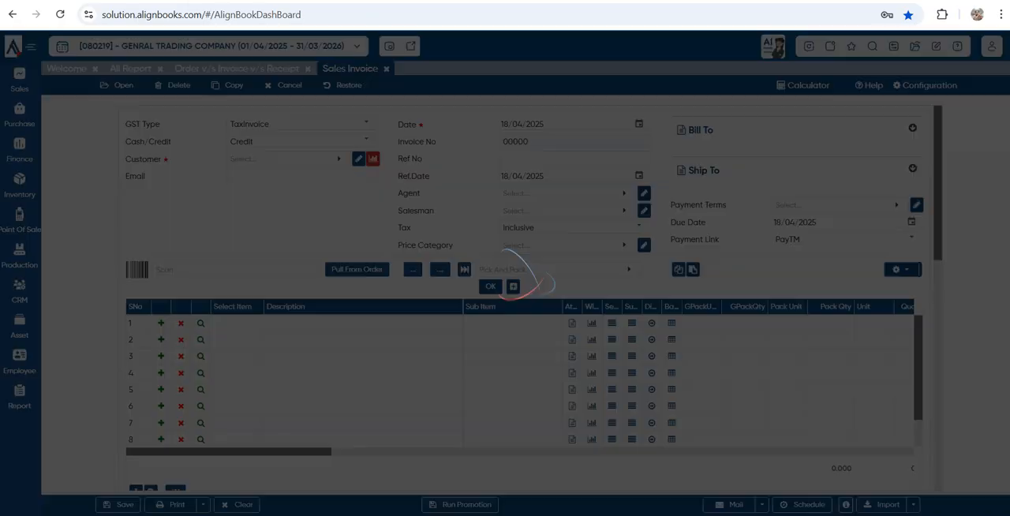
{"action": "left_click", "coordinate": [282, 159]}
{"action": "left_click", "coordinate": [142, 257]}
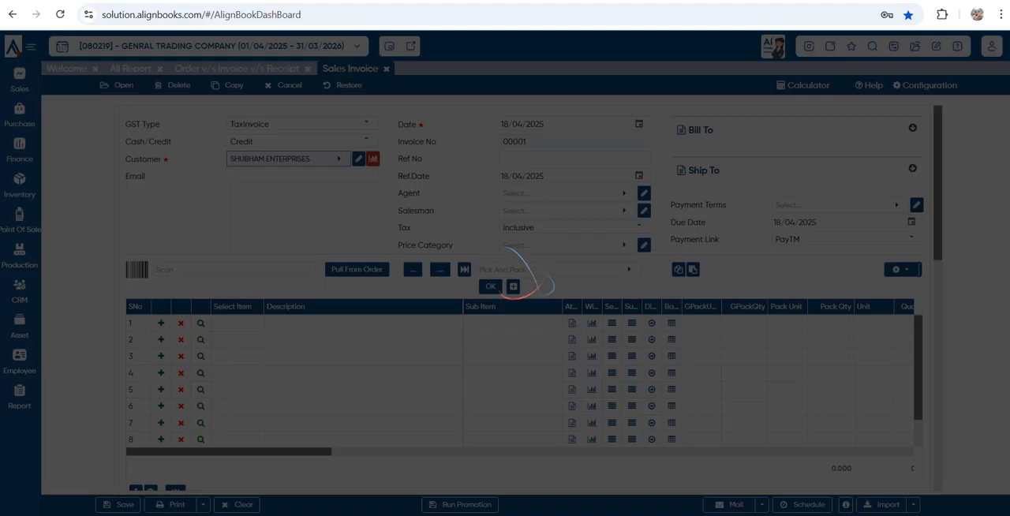
Pull both pending order lines into the new invoice and check their rates and amounts
{"action": "left_click", "coordinate": [357, 270]}
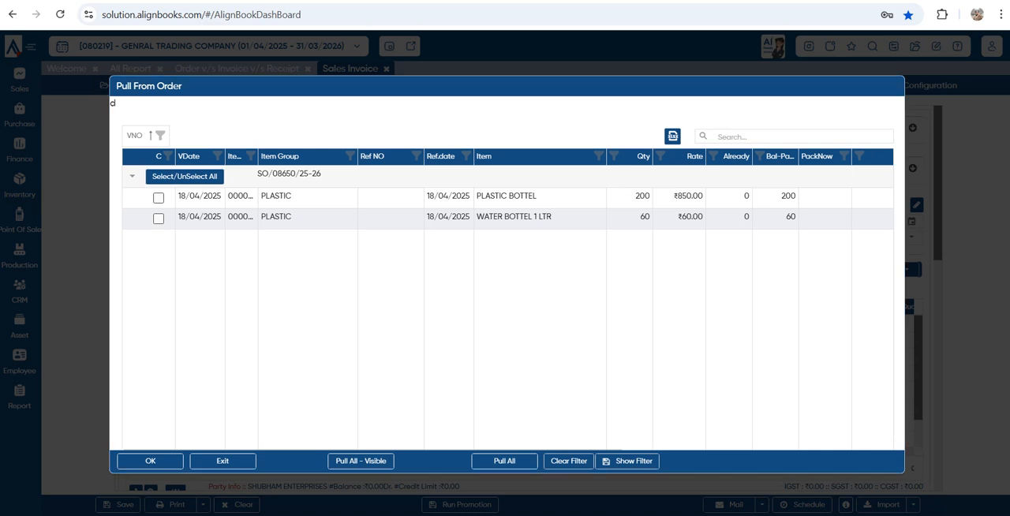
{"action": "left_click", "coordinate": [158, 198]}
{"action": "left_click", "coordinate": [159, 218]}
{"action": "left_click", "coordinate": [150, 461]}
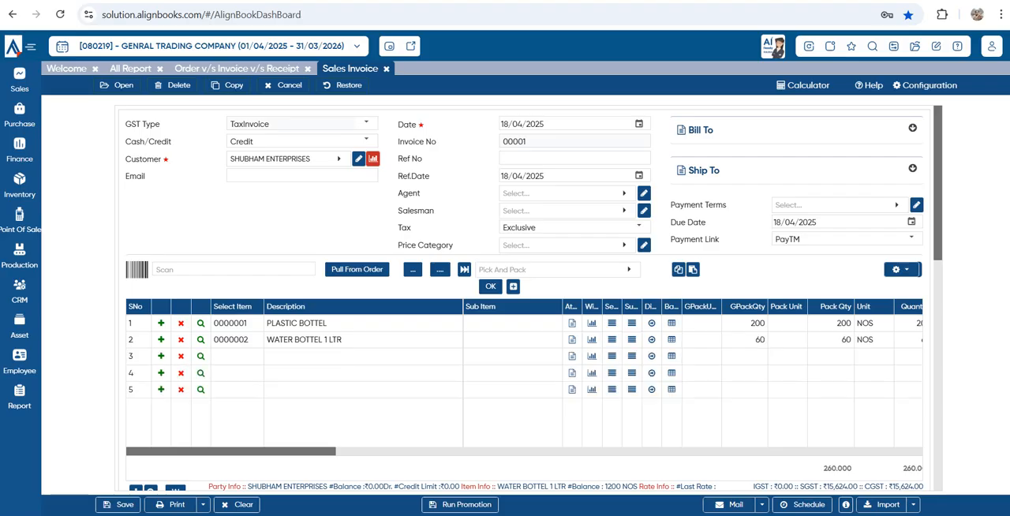
{"action": "left_click_drag", "start_coordinate": [189, 451], "coordinate": [259, 451]}
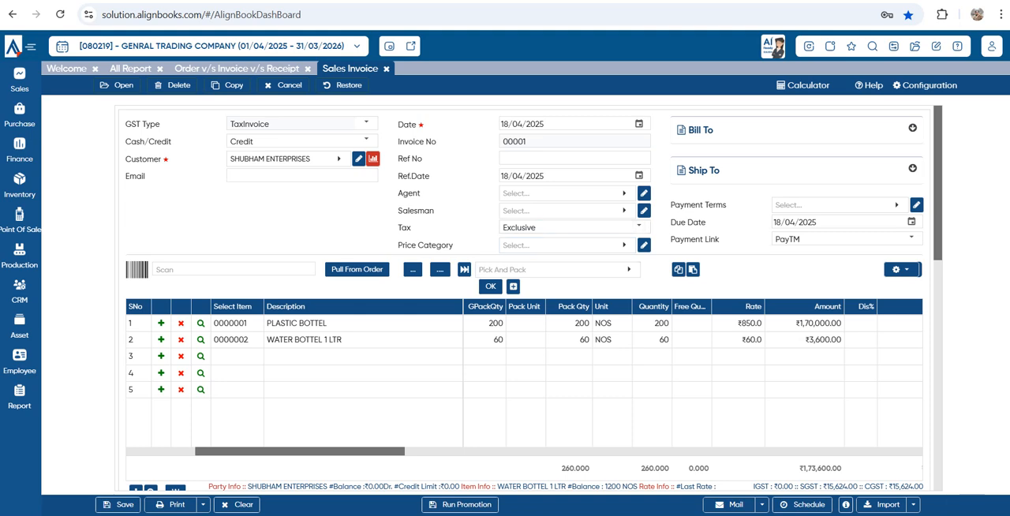
Set the payment terms of the SHUBHAM ENTERPRISES sales invoice to 30 DAYS
{"action": "left_click", "coordinate": [841, 206]}
{"action": "left_click", "coordinate": [813, 279]}
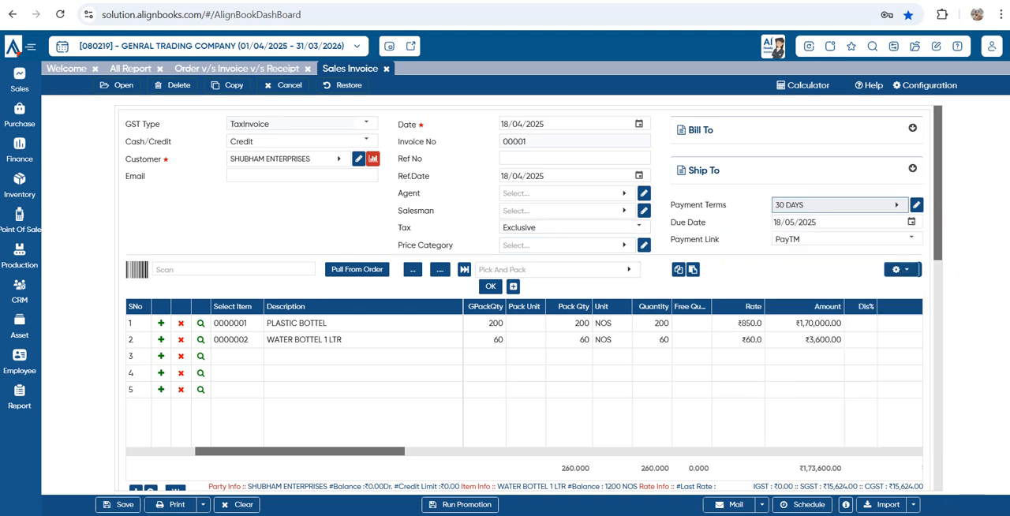
Open the sales invoice's print configuration, review its remark, bank detail, default format and copy settings, and close it without changes
{"action": "scroll", "coordinate": [533, 298], "scroll_direction": "down", "scroll_amount": 2}
{"action": "scroll", "coordinate": [534, 298], "scroll_direction": "down", "scroll_amount": 1}
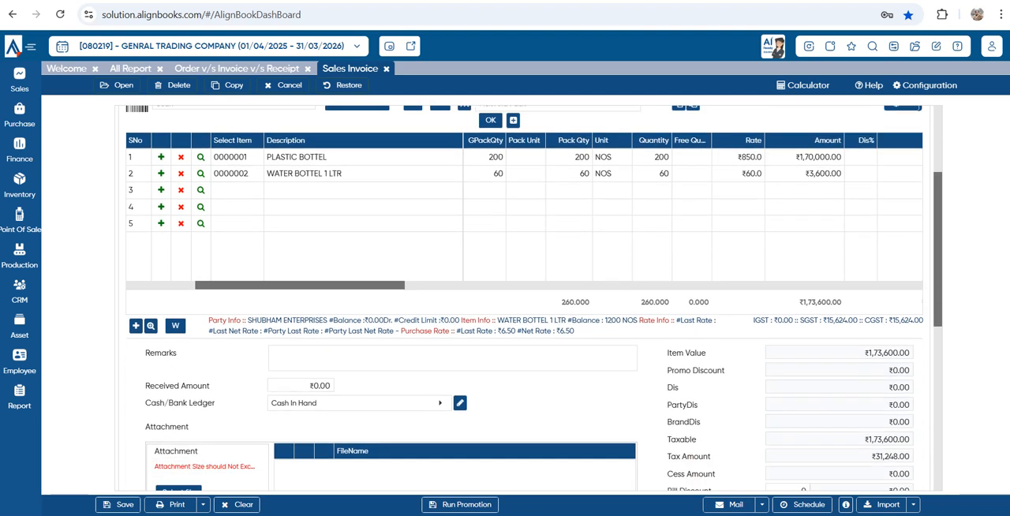
{"action": "left_click", "coordinate": [202, 504]}
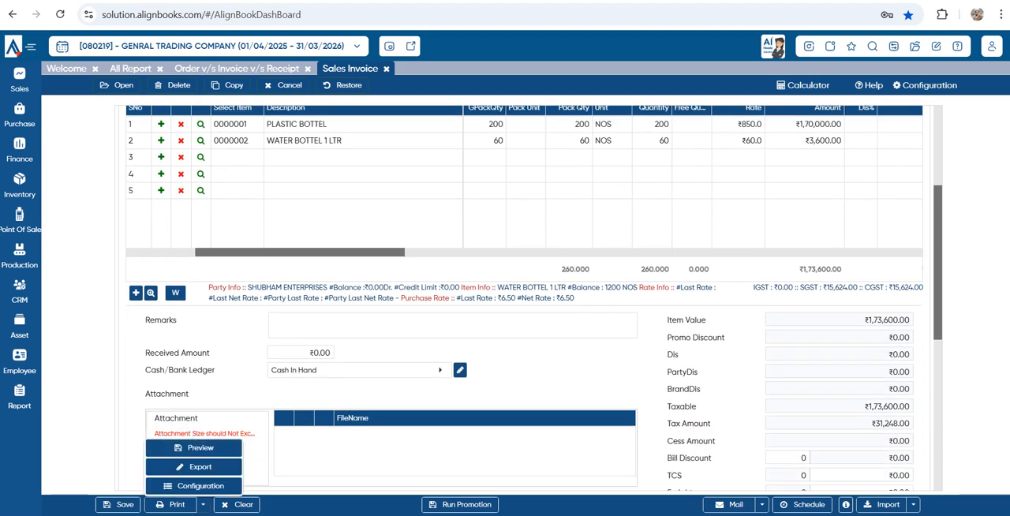
{"action": "left_click", "coordinate": [200, 485]}
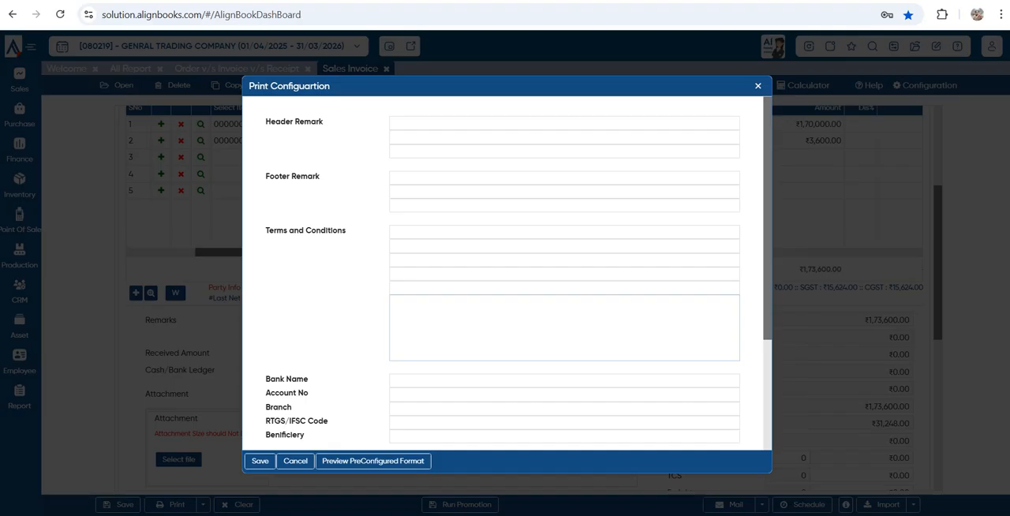
{"action": "scroll", "coordinate": [505, 268], "scroll_direction": "down", "scroll_amount": 2}
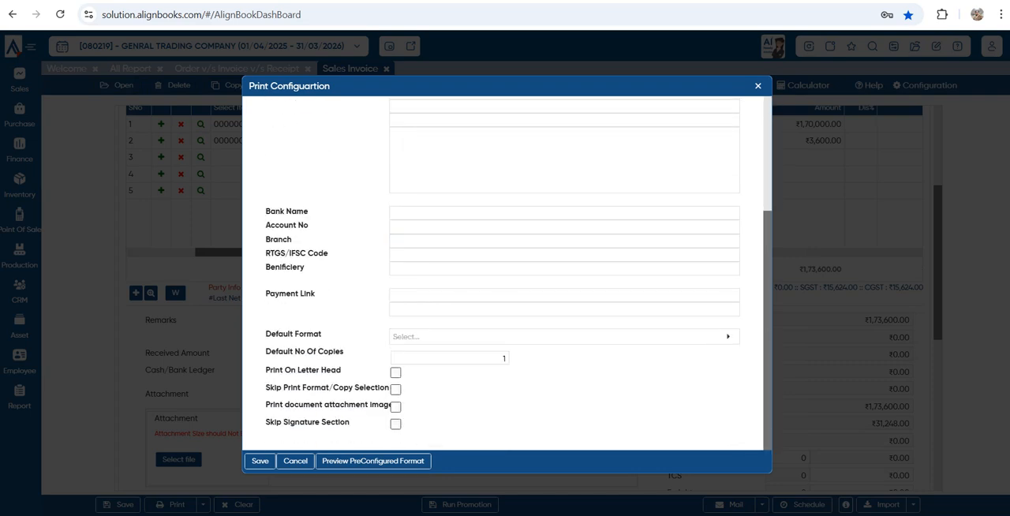
{"action": "left_click", "coordinate": [758, 86]}
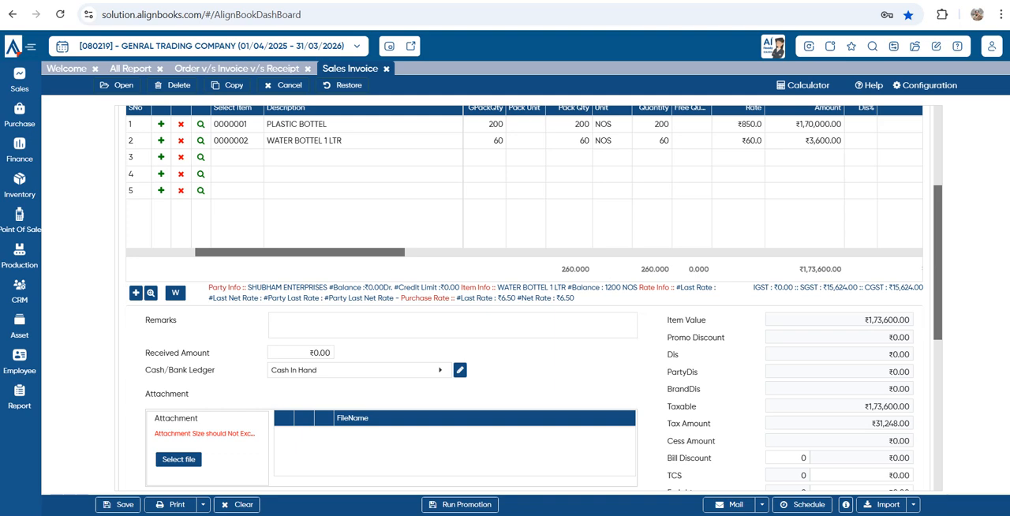
Browse several preconfigured sales invoice print formats, including AB_BILL OF SUPPLY_A4 HALF, from the print configuration, and close without setting a default
{"action": "left_click", "coordinate": [203, 505]}
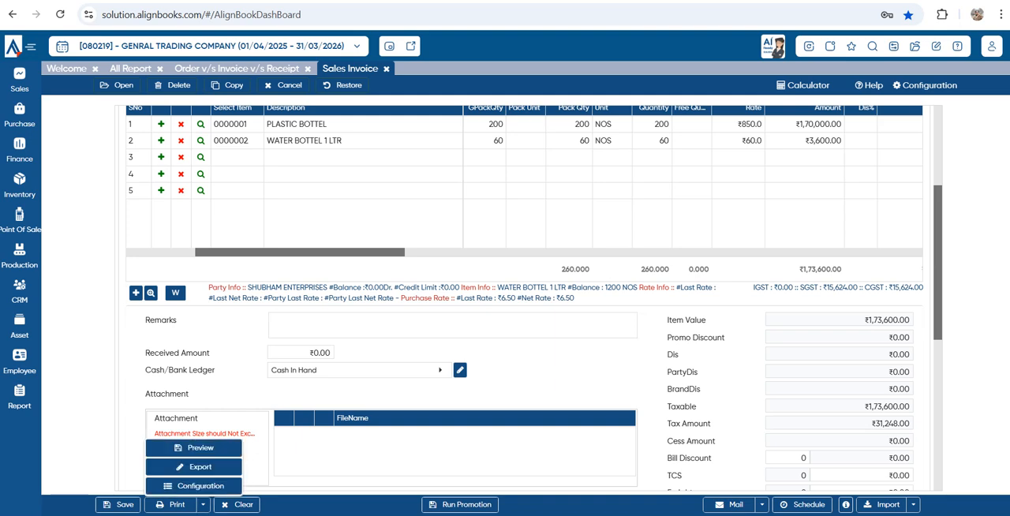
{"action": "left_click", "coordinate": [201, 486]}
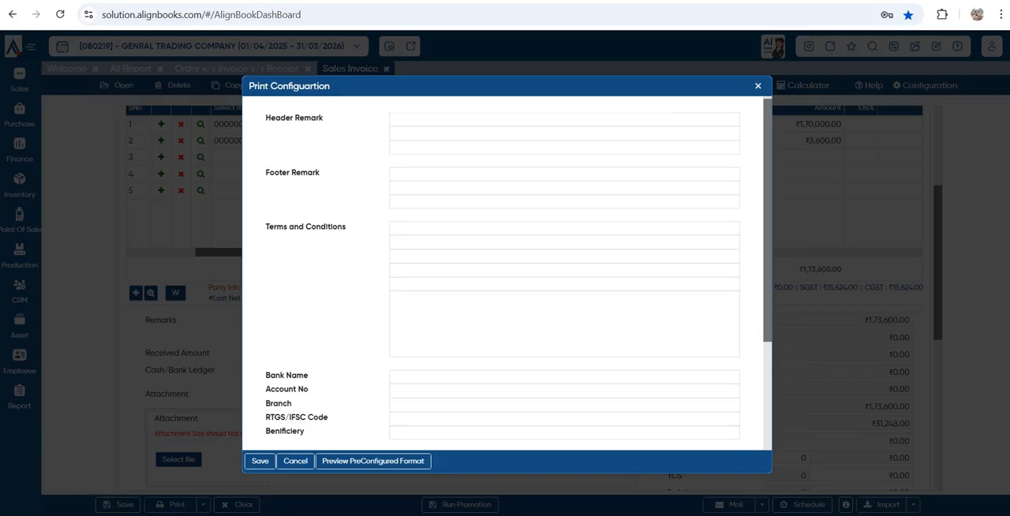
{"action": "scroll", "coordinate": [505, 272], "scroll_direction": "down", "scroll_amount": 2}
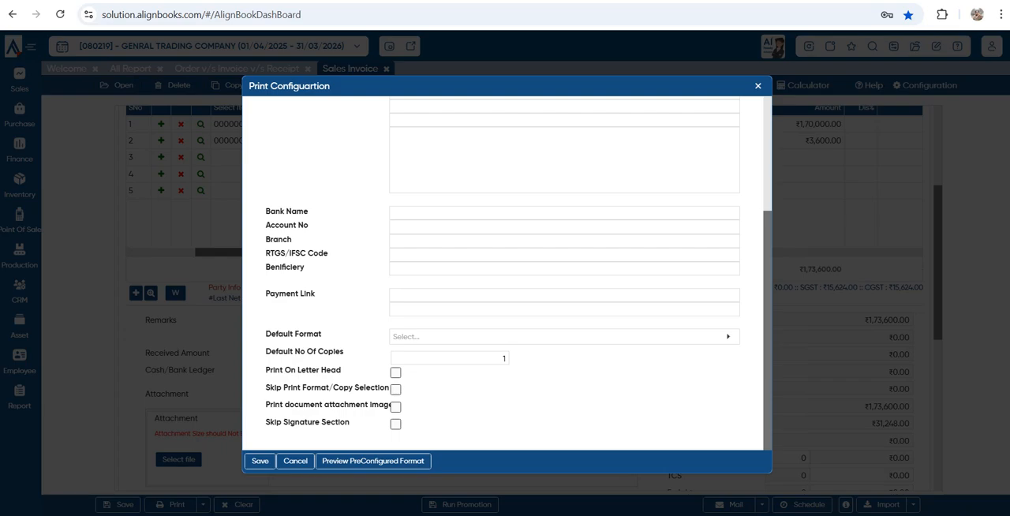
{"action": "left_click", "coordinate": [373, 460]}
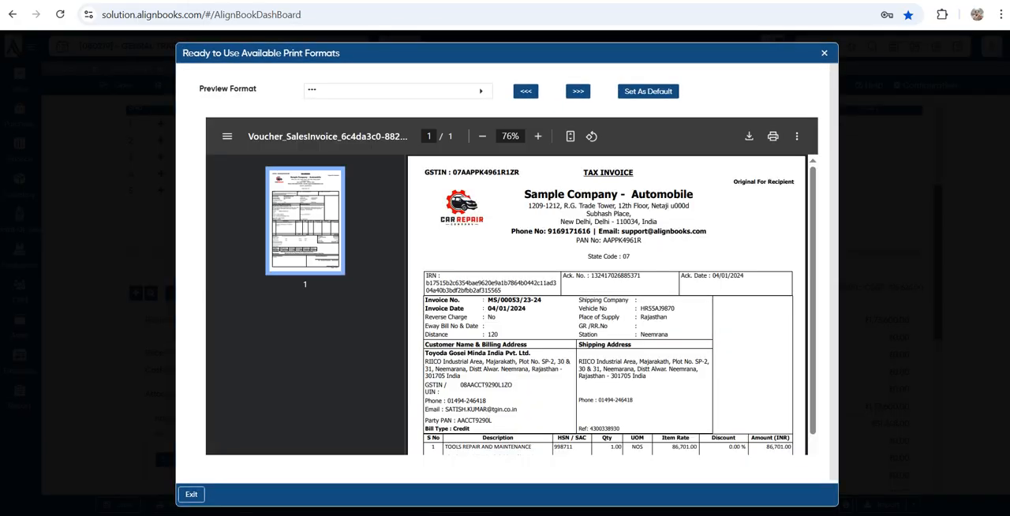
{"action": "left_click", "coordinate": [578, 91]}
{"action": "left_click", "coordinate": [578, 92]}
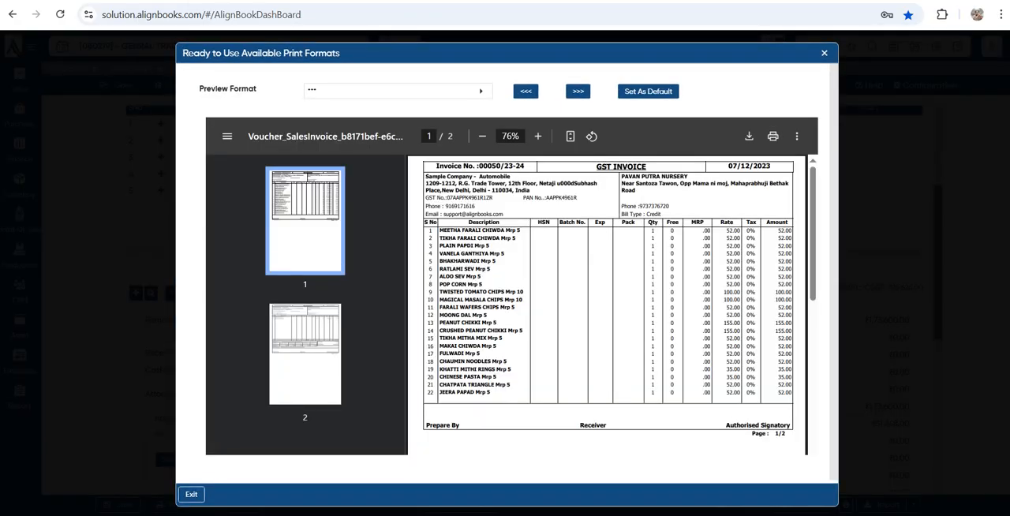
{"action": "left_click", "coordinate": [578, 92]}
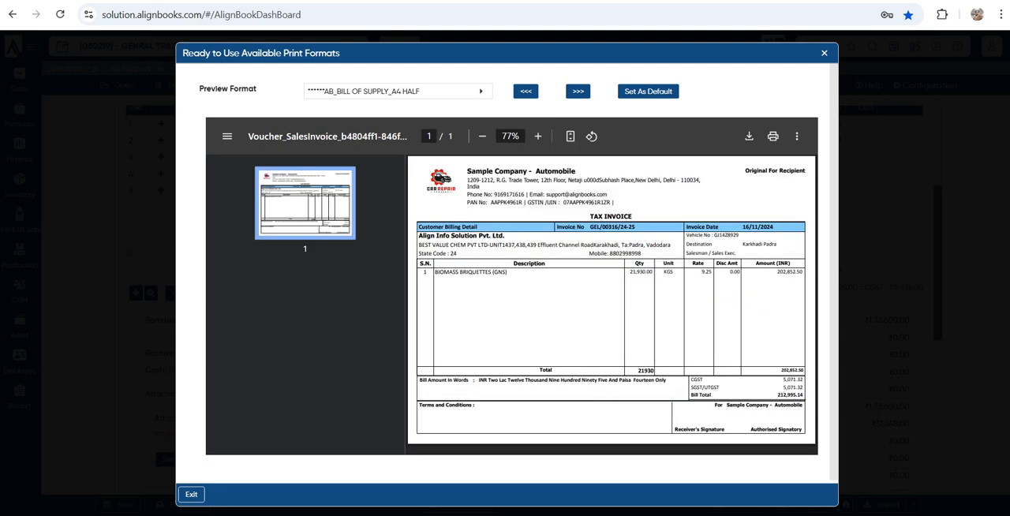
{"action": "left_click", "coordinate": [825, 53]}
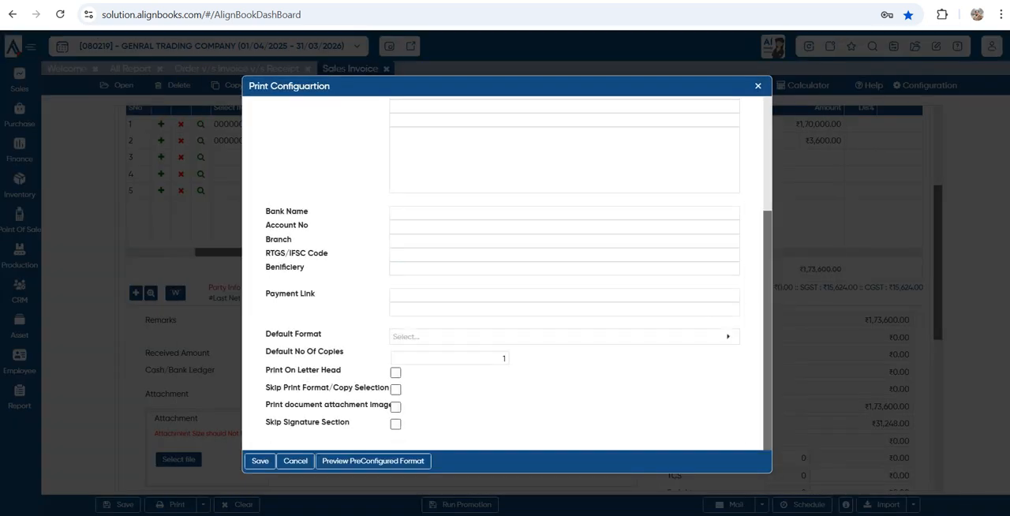
{"action": "left_click", "coordinate": [759, 86]}
Print one copy of the SHUBHAM ENTERPRISES sales invoice using the *** format
{"action": "scroll", "coordinate": [525, 299], "scroll_direction": "up", "scroll_amount": 3}
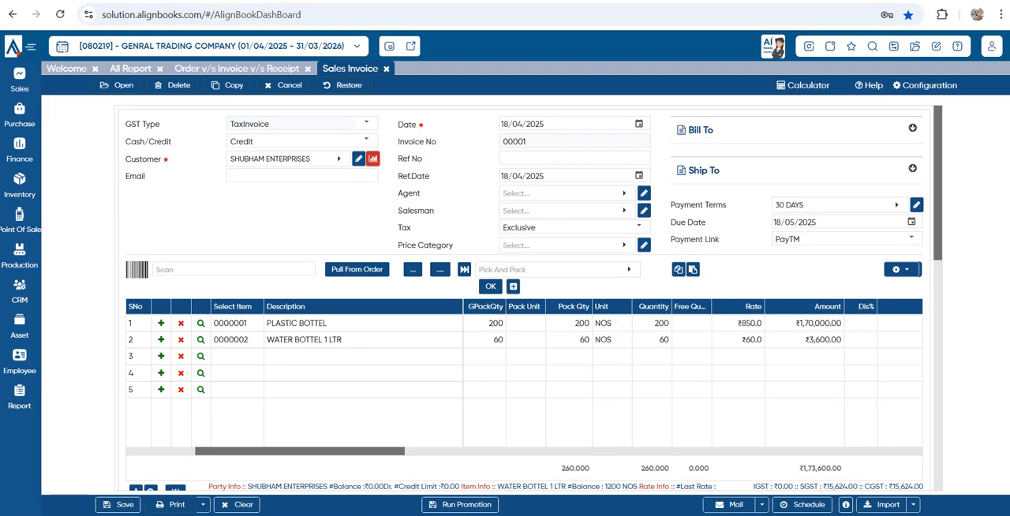
{"action": "left_click", "coordinate": [171, 506]}
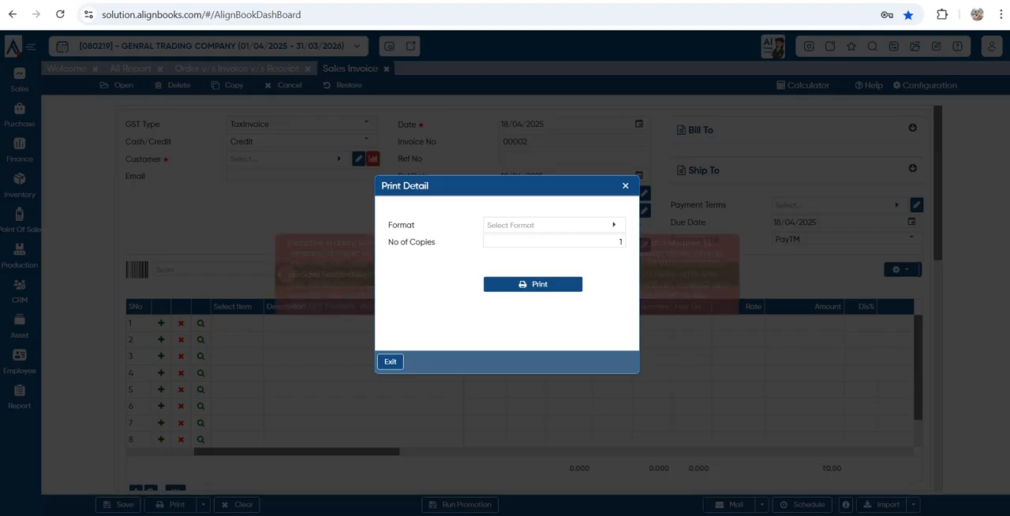
{"action": "left_click", "coordinate": [554, 225]}
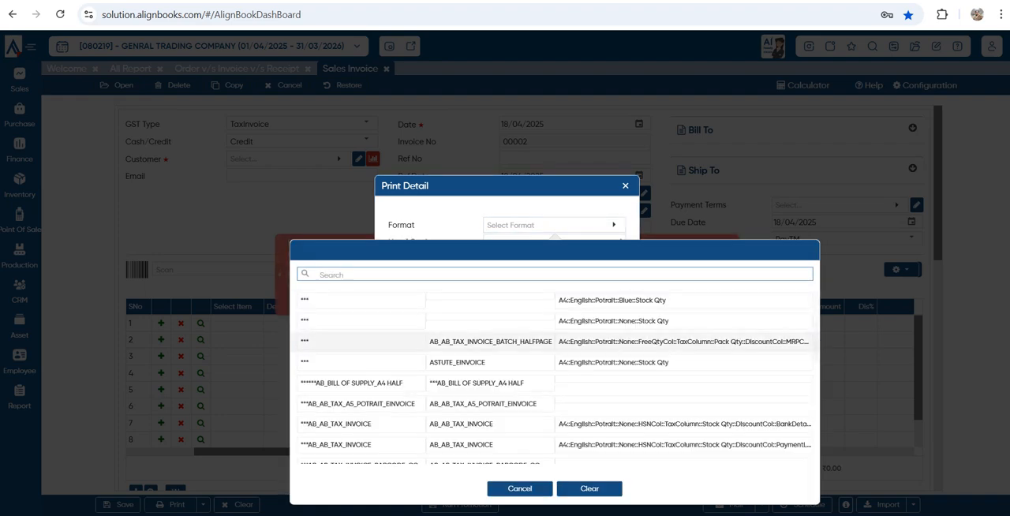
{"action": "left_click", "coordinate": [489, 301]}
{"action": "left_click", "coordinate": [533, 284]}
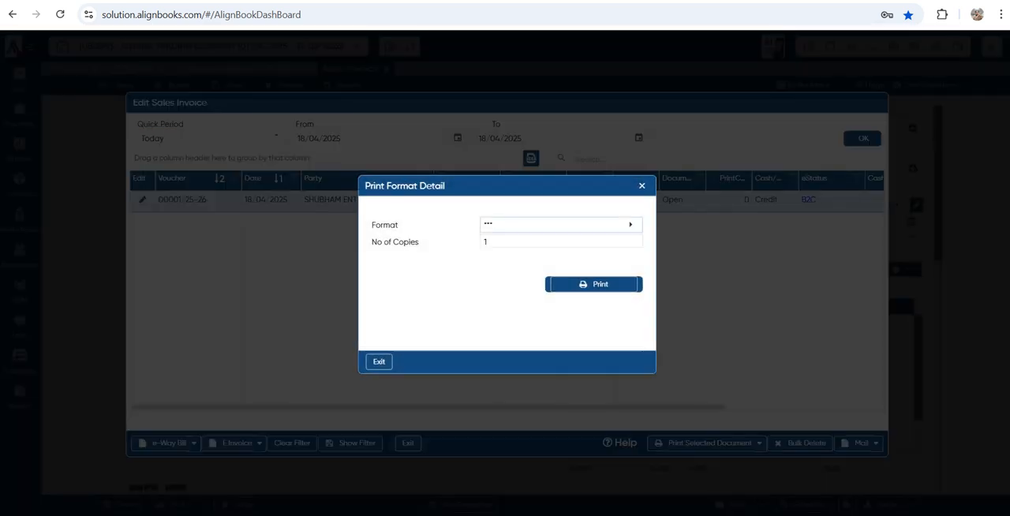
{"action": "key", "text": "Return"}
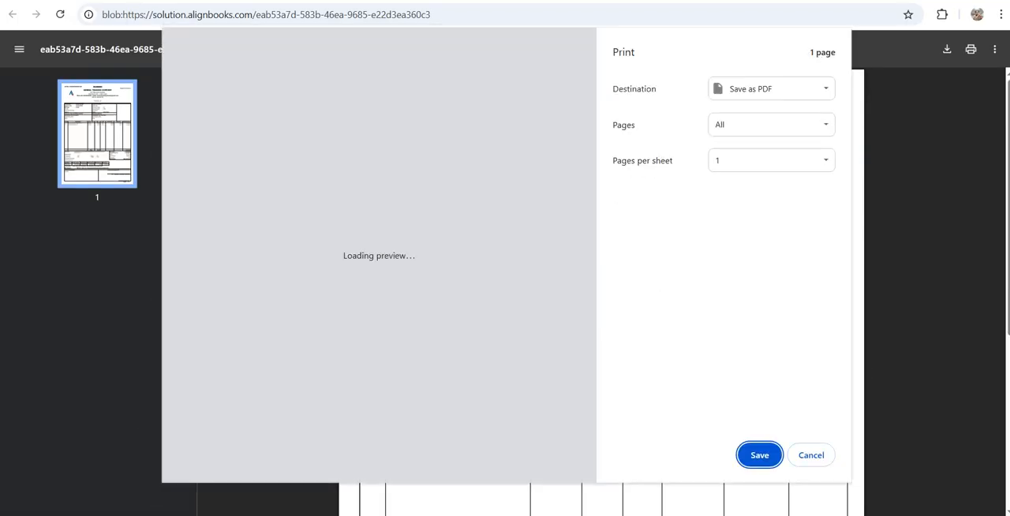
Dismiss the browser's print dialog, review the tax invoice PDF from items to tax totals, and return to the sales invoice list
{"action": "key", "text": "Escape"}
{"action": "scroll", "coordinate": [601, 292], "scroll_direction": "down", "scroll_amount": 4}
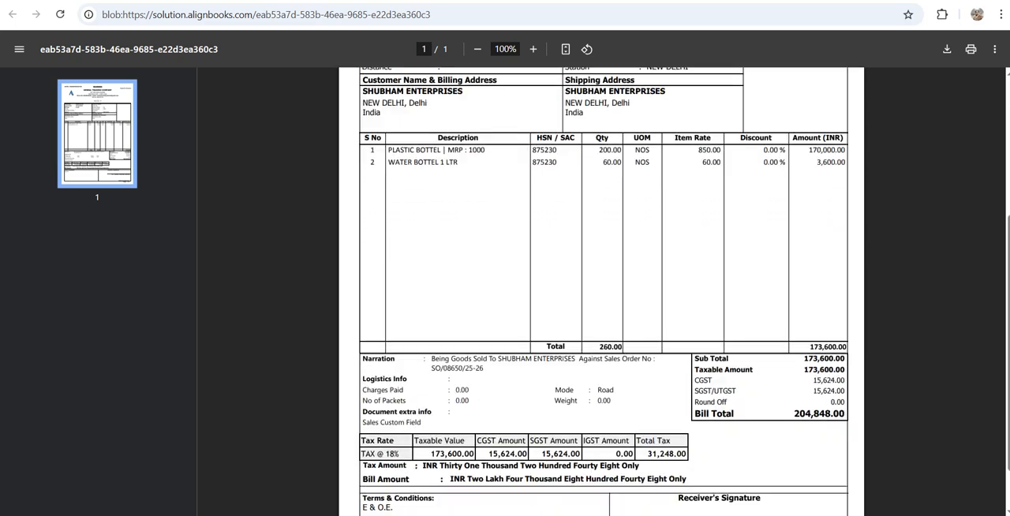
{"action": "scroll", "coordinate": [601, 292], "scroll_direction": "up", "scroll_amount": 5}
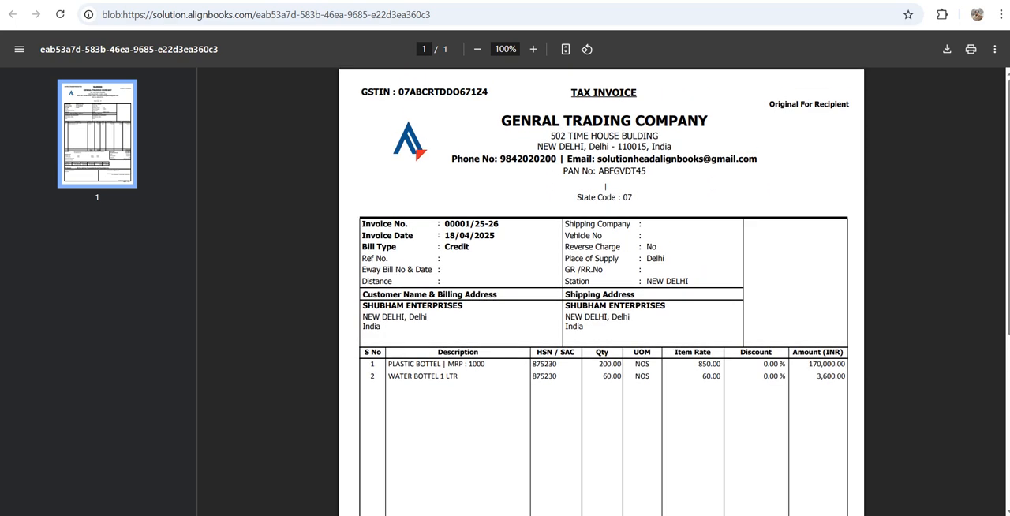
{"action": "left_click", "coordinate": [559, 1]}
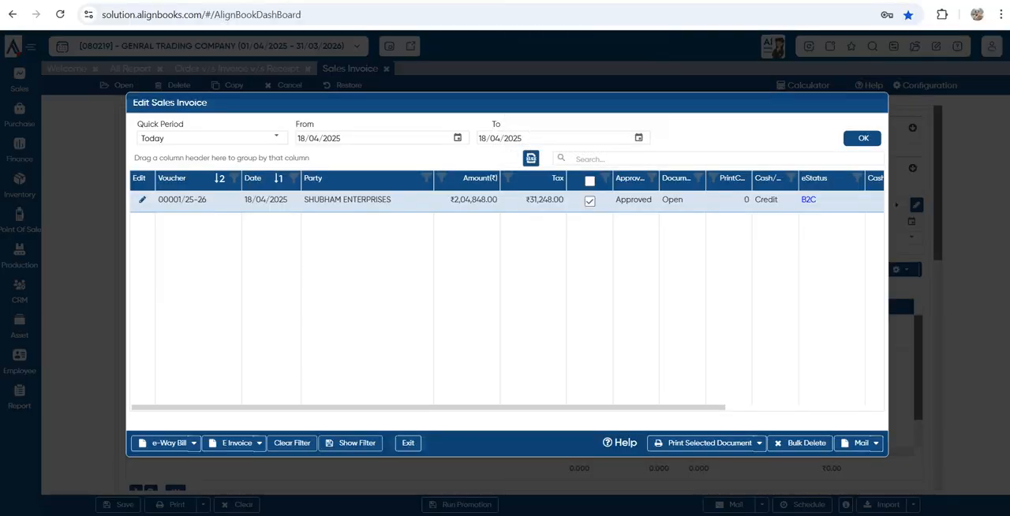
Discard the blank sales invoice, reopen the saved SHUBHAM ENTERPRISES invoice from the invoice list and save it again
{"action": "left_click", "coordinate": [408, 443]}
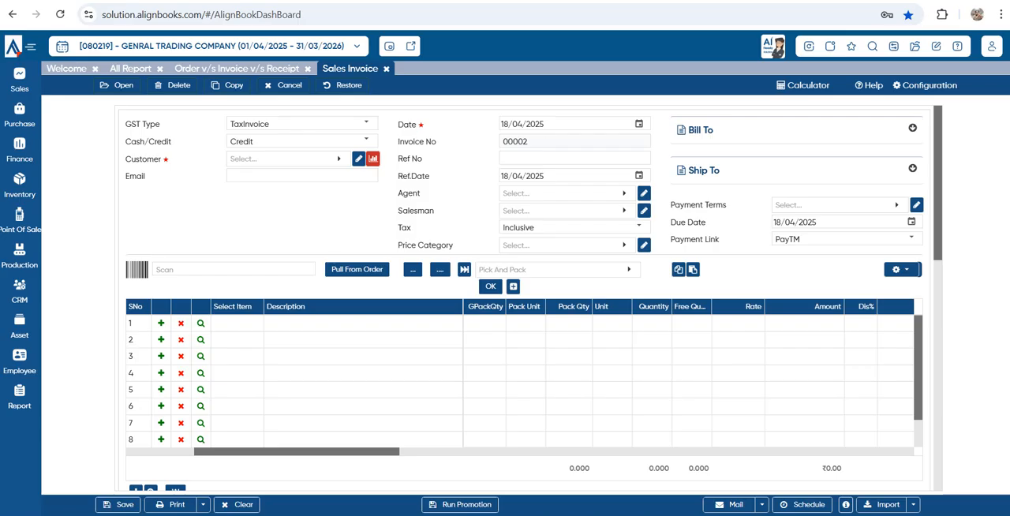
{"action": "left_click", "coordinate": [387, 70]}
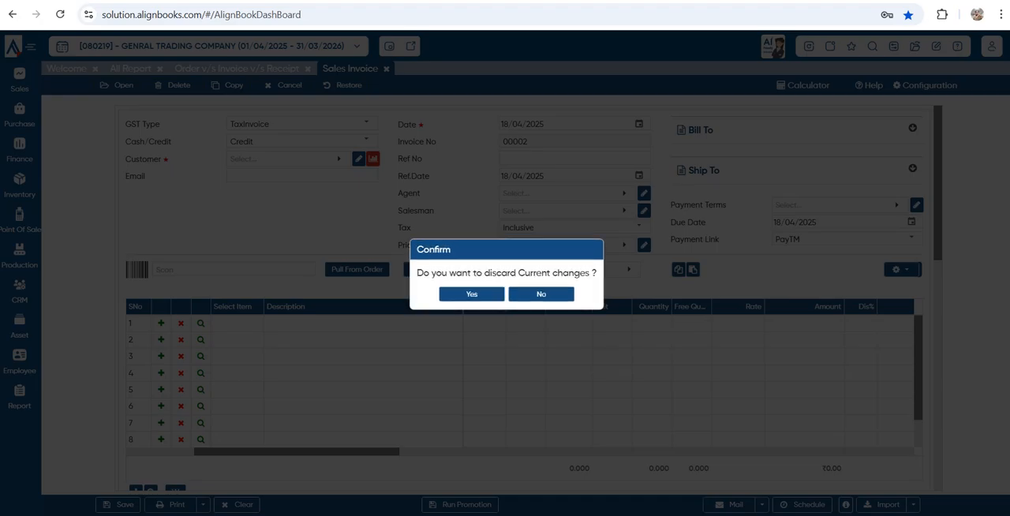
{"action": "left_click", "coordinate": [472, 295]}
{"action": "double_click", "coordinate": [477, 200]}
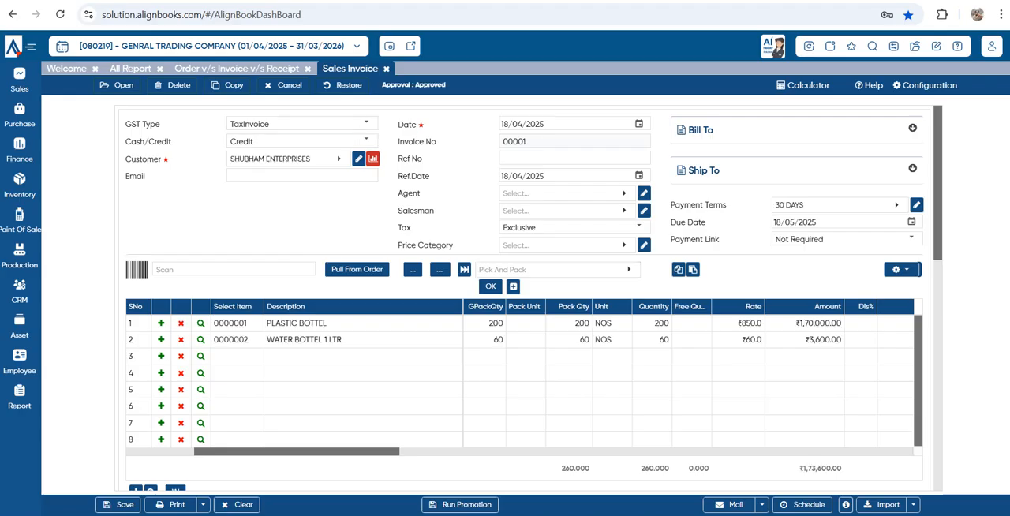
{"action": "left_click", "coordinate": [118, 505]}
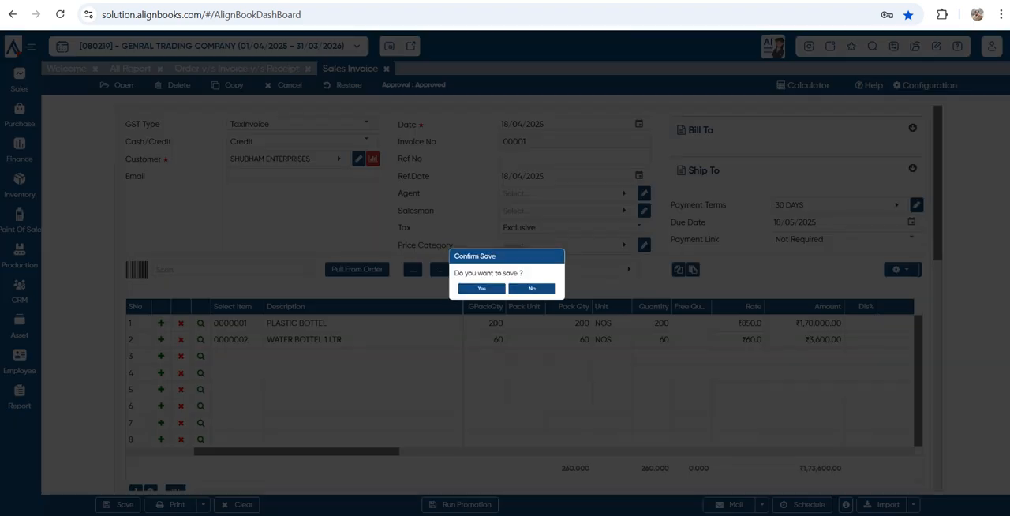
{"action": "left_click", "coordinate": [471, 295]}
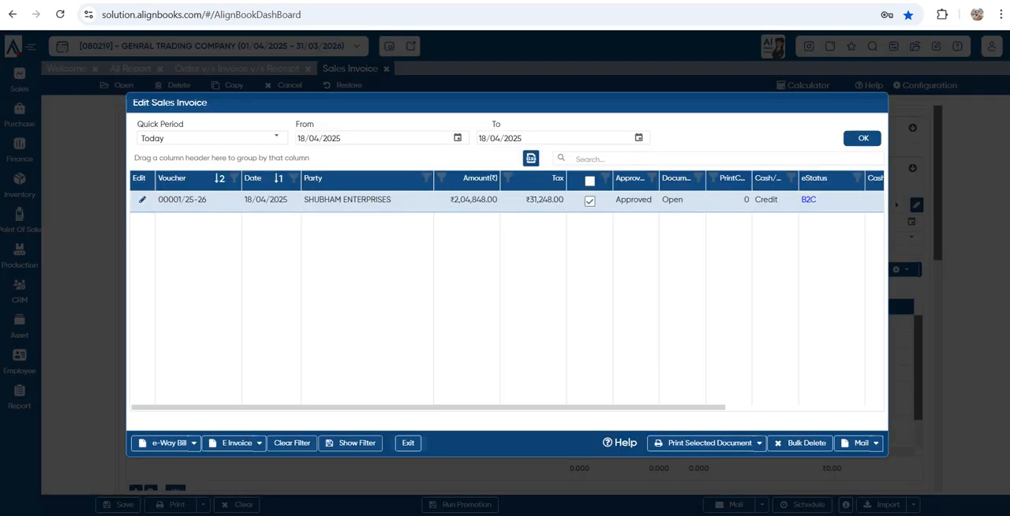
Try to generate an e-Way Bill for the selected SHUBHAM ENTERPRISES invoice in the sales invoice list
{"action": "scroll", "coordinate": [507, 308], "scroll_direction": "right", "scroll_amount": 3}
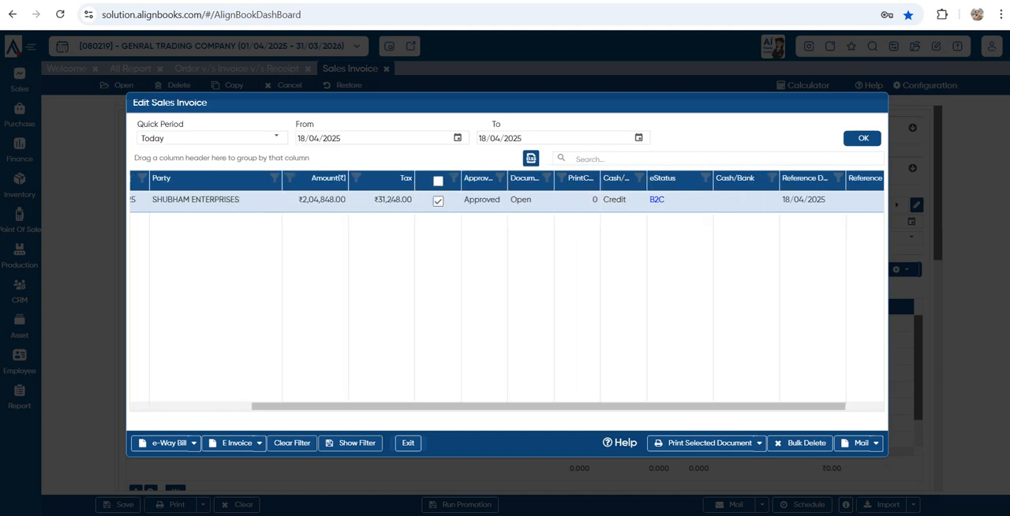
{"action": "scroll", "coordinate": [507, 291], "scroll_direction": "left", "scroll_amount": 3}
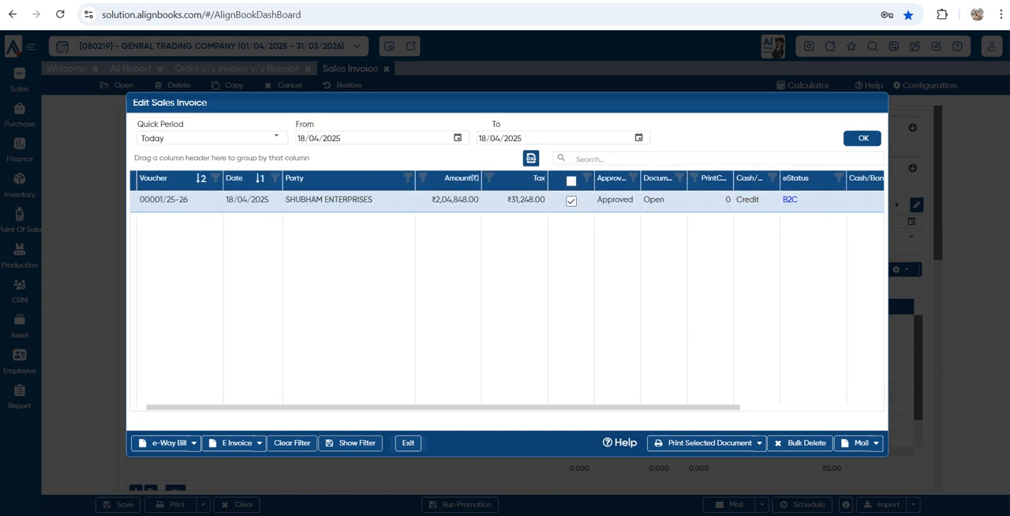
{"action": "left_click", "coordinate": [194, 443]}
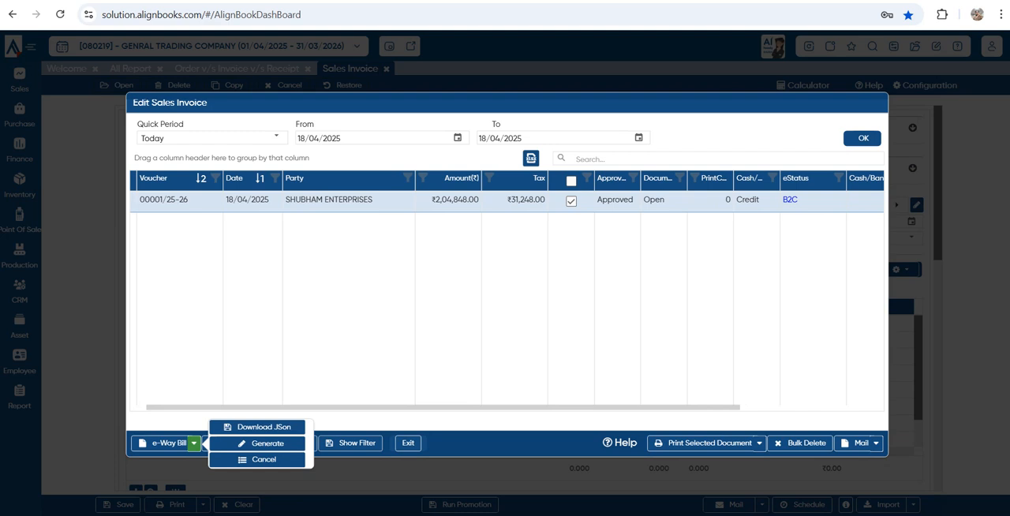
{"action": "left_click", "coordinate": [259, 443]}
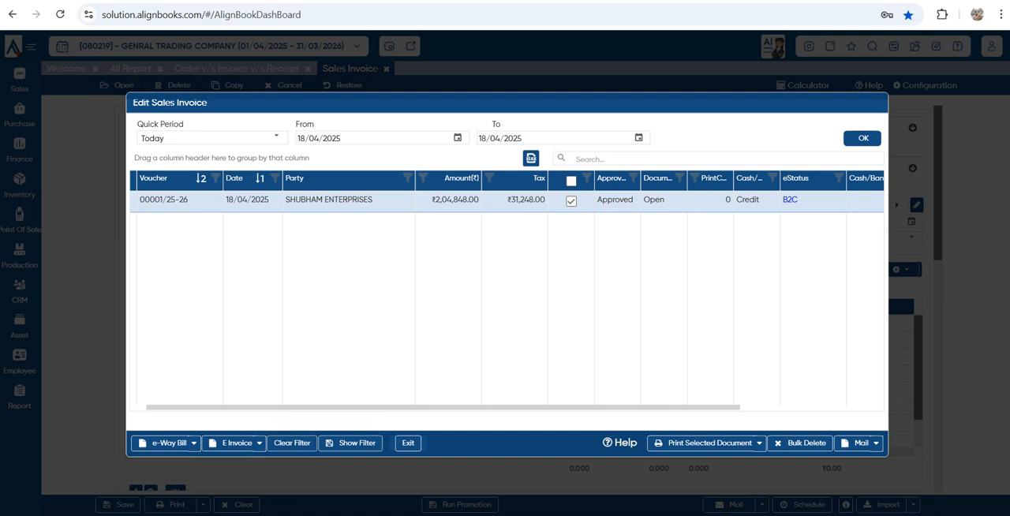
Review the printed tax invoice PDF again, and close both the PDF and the sales invoice list
{"action": "key", "text": "ctrl+Tab"}
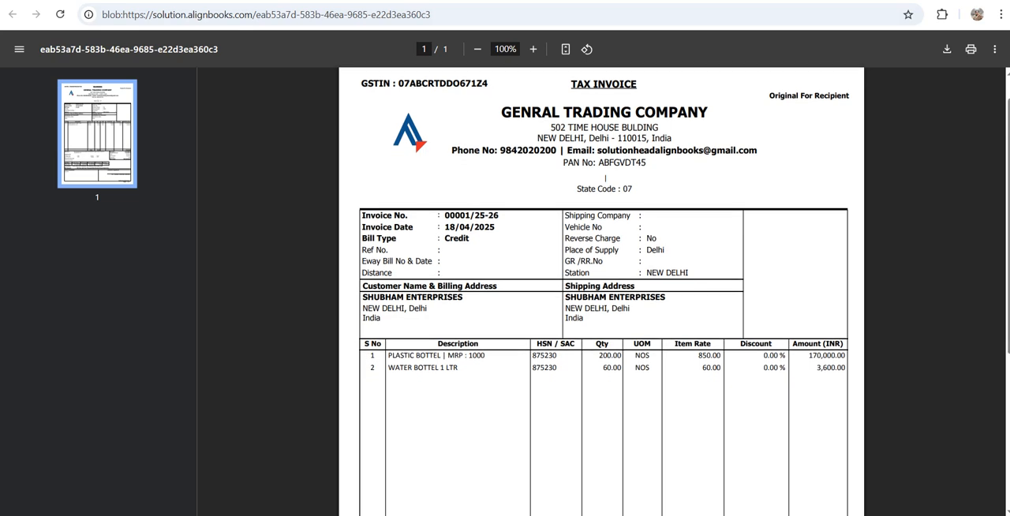
{"action": "scroll", "coordinate": [601, 292], "scroll_direction": "down", "scroll_amount": 4}
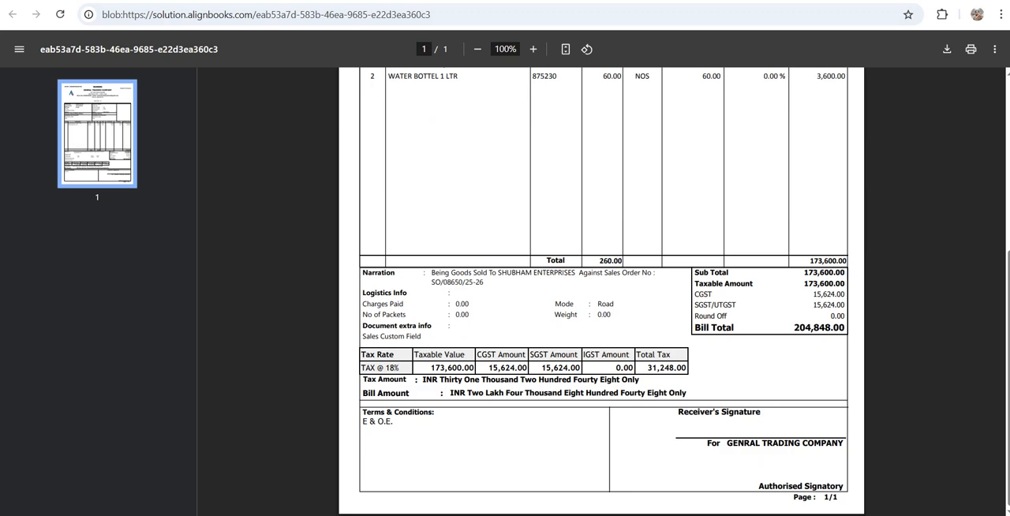
{"action": "scroll", "coordinate": [601, 292], "scroll_direction": "up", "scroll_amount": 4}
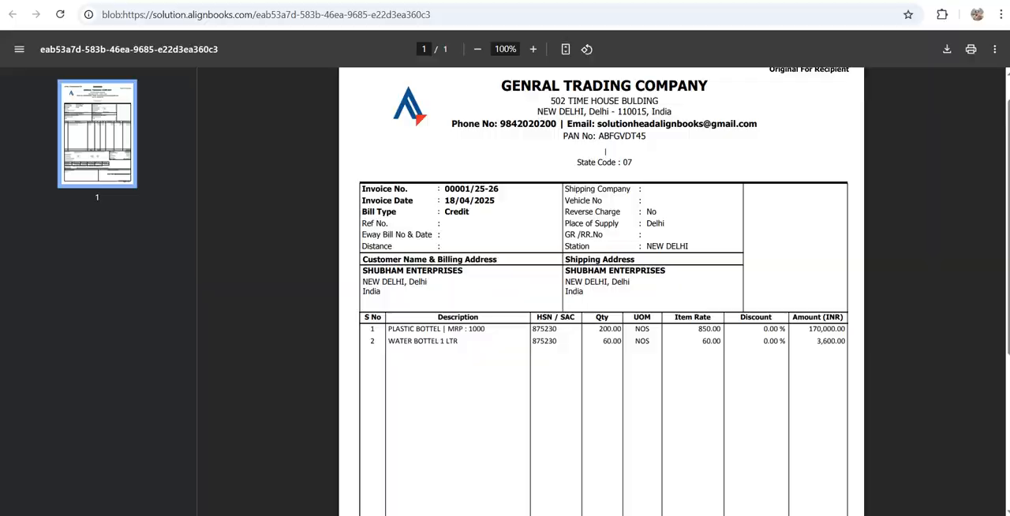
{"action": "key", "text": "ctrl+w"}
{"action": "key", "text": "Escape"}
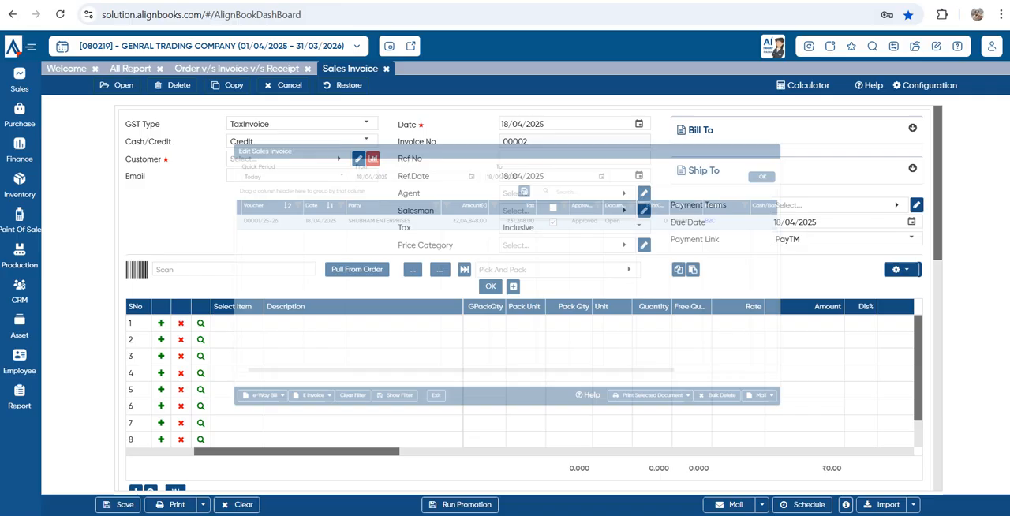
Open the Customer Trial report and check the closing debit balance of SHUBHAM ENTERPRISES, keeping all pages open
{"action": "mouse_move", "coordinate": [20, 399]}
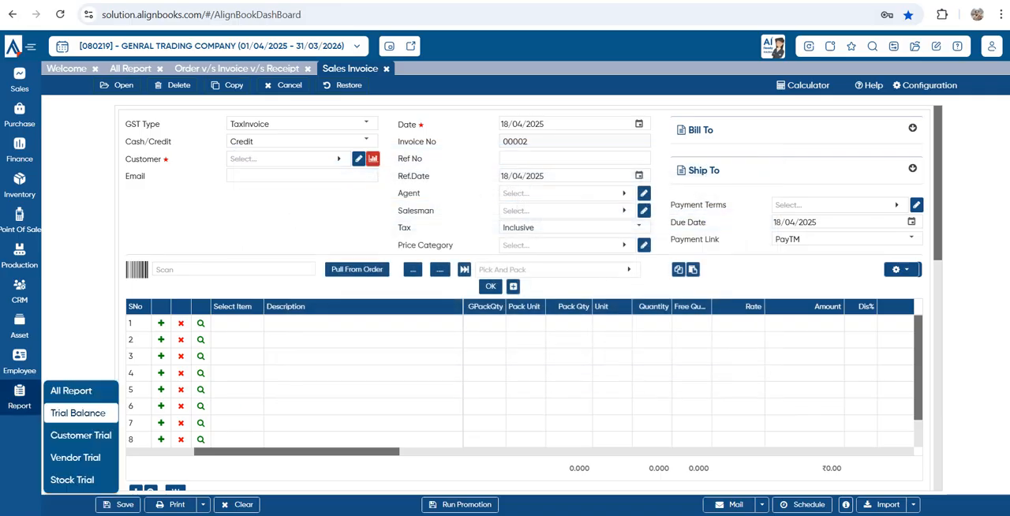
{"action": "left_click", "coordinate": [71, 390]}
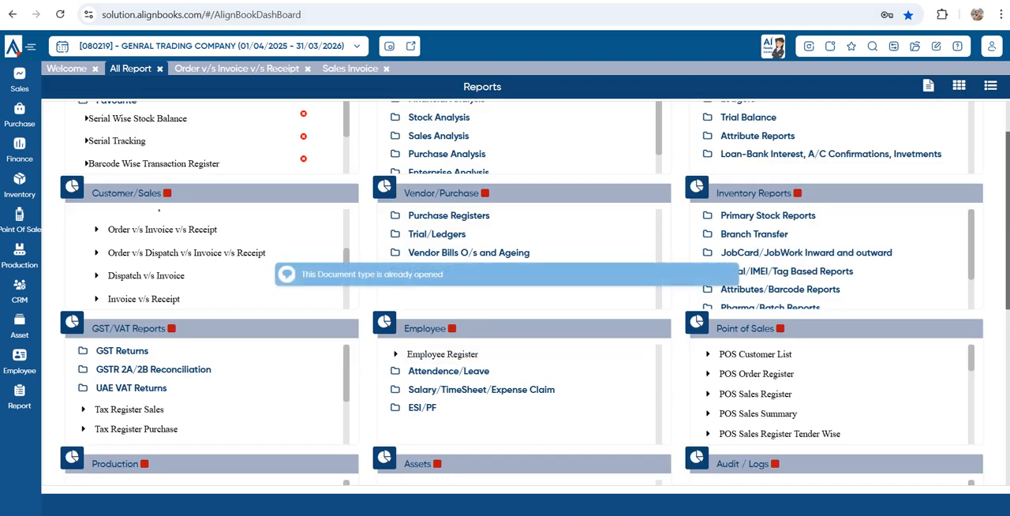
{"action": "mouse_move", "coordinate": [20, 398]}
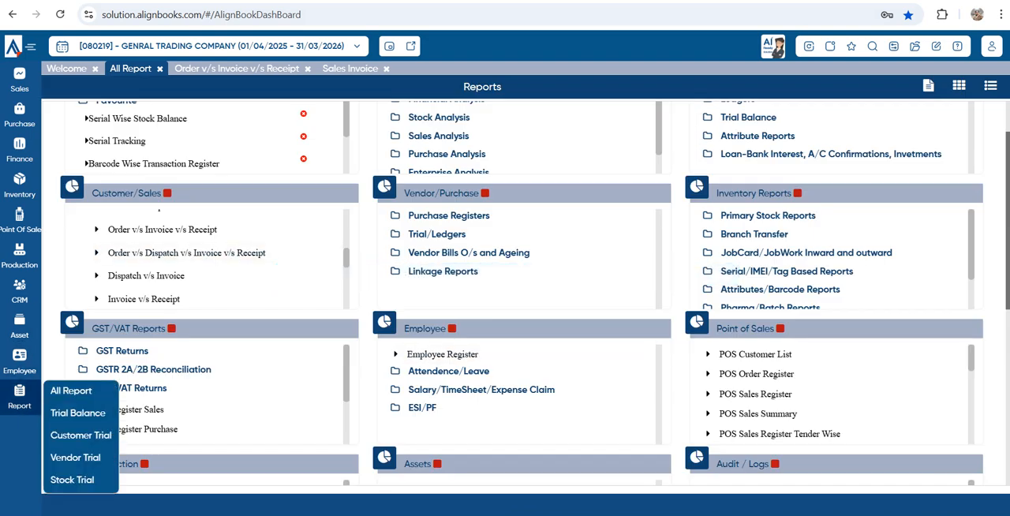
{"action": "left_click", "coordinate": [80, 434]}
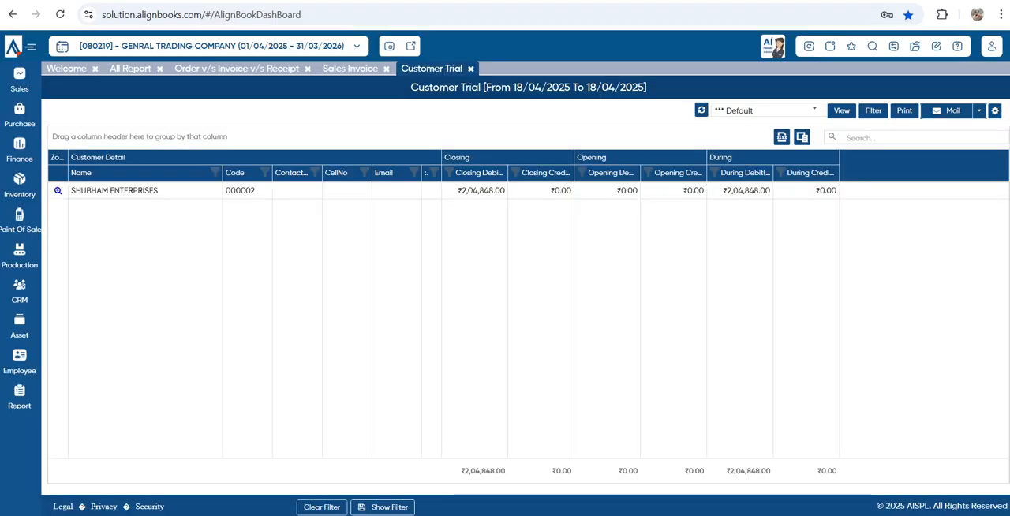
{"action": "left_click_drag", "start_coordinate": [457, 191], "coordinate": [505, 191]}
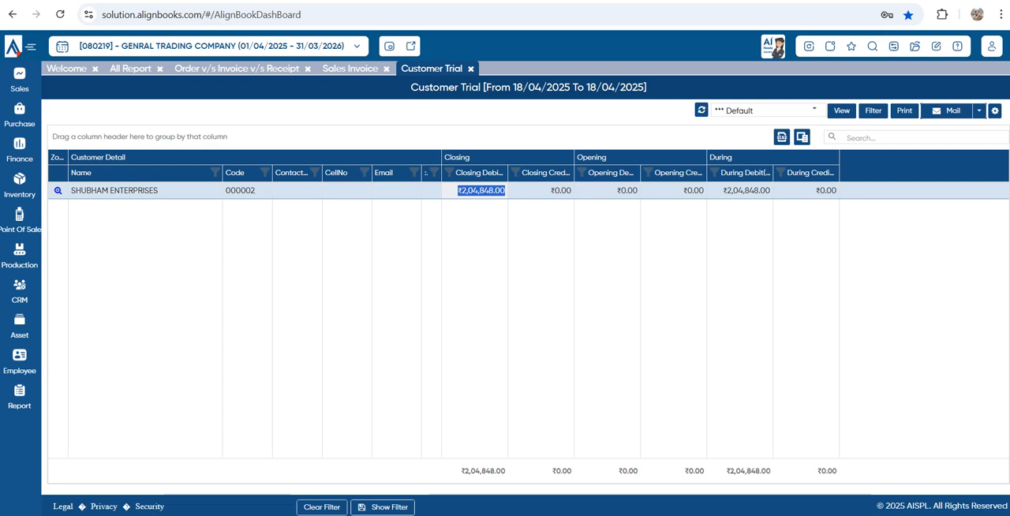
{"action": "key", "text": "Escape"}
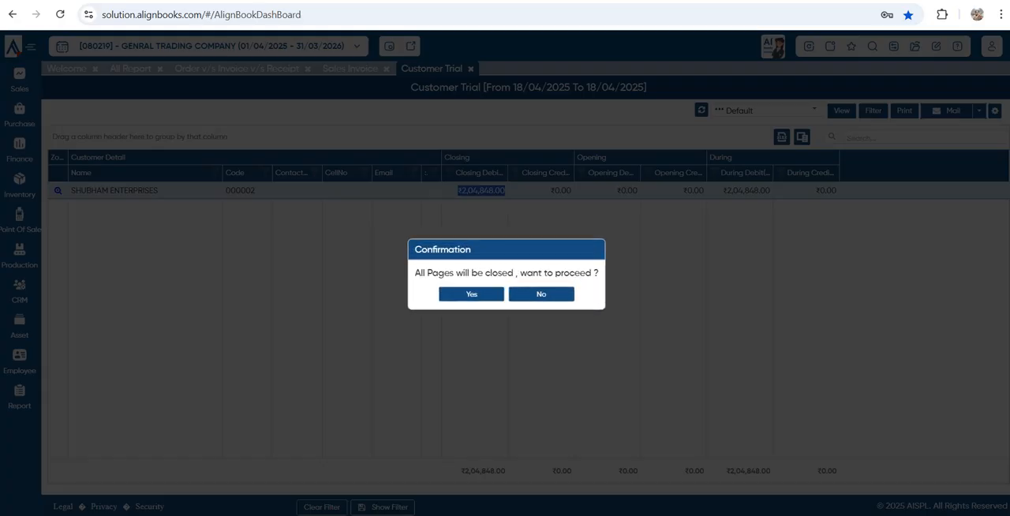
{"action": "left_click", "coordinate": [541, 294]}
Drill into the SHUBHAM ENTERPRISES customer ledger, examine its sales entry, and close all pages to return to the dashboard
{"action": "left_click", "coordinate": [57, 190]}
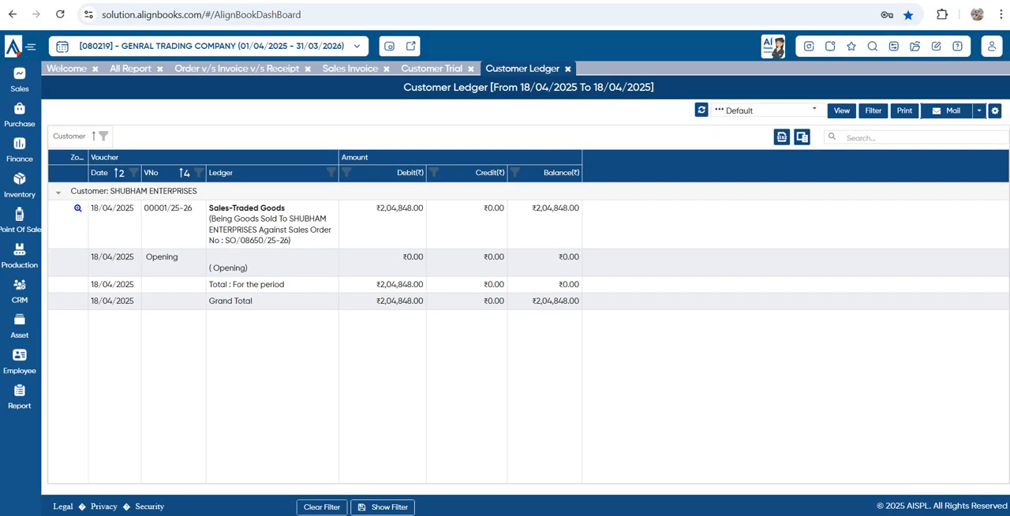
{"action": "double_click", "coordinate": [274, 230]}
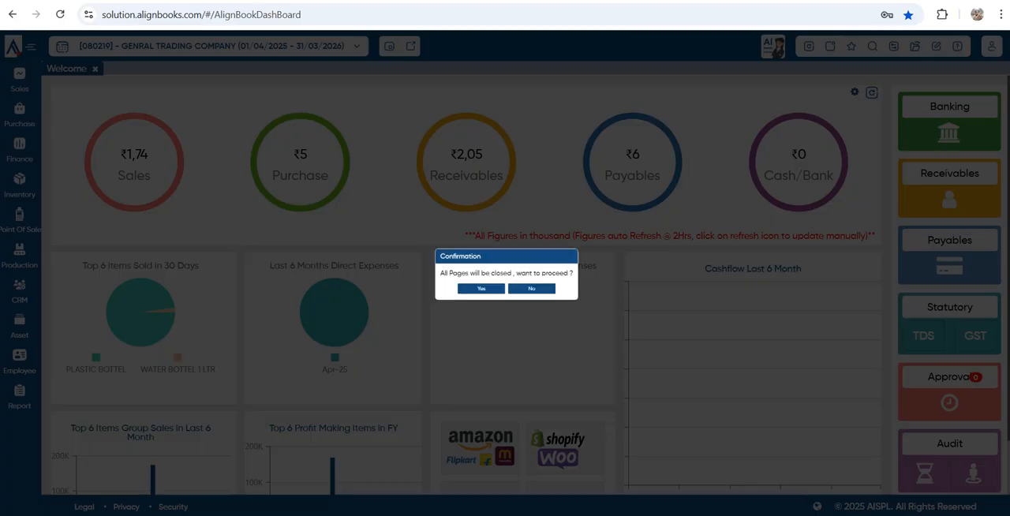
{"action": "left_click", "coordinate": [481, 289]}
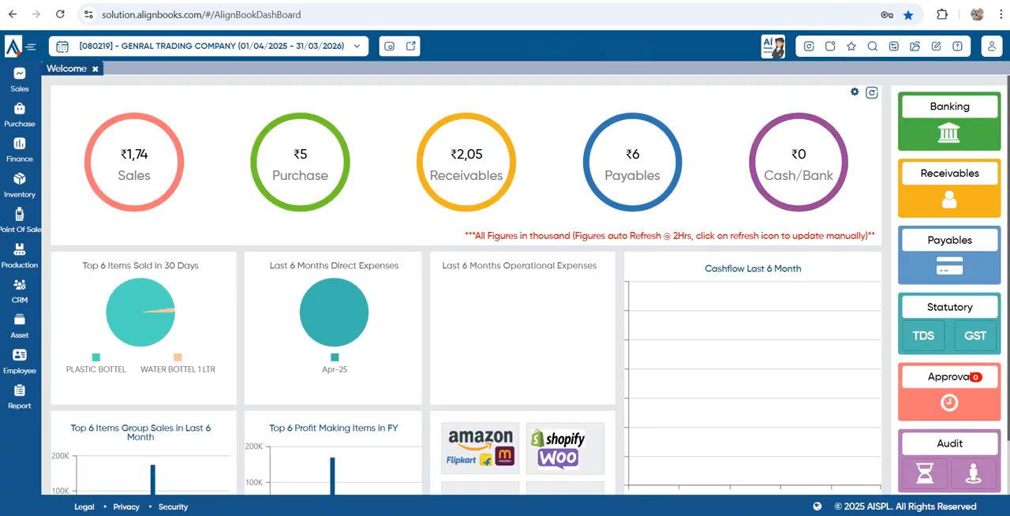
Examine the dashboard's Sales, Purchase, Receivables, Payables and Cash/Bank figures, including the ledger-wise cash and bank balance chart
{"action": "mouse_move", "coordinate": [134, 162]}
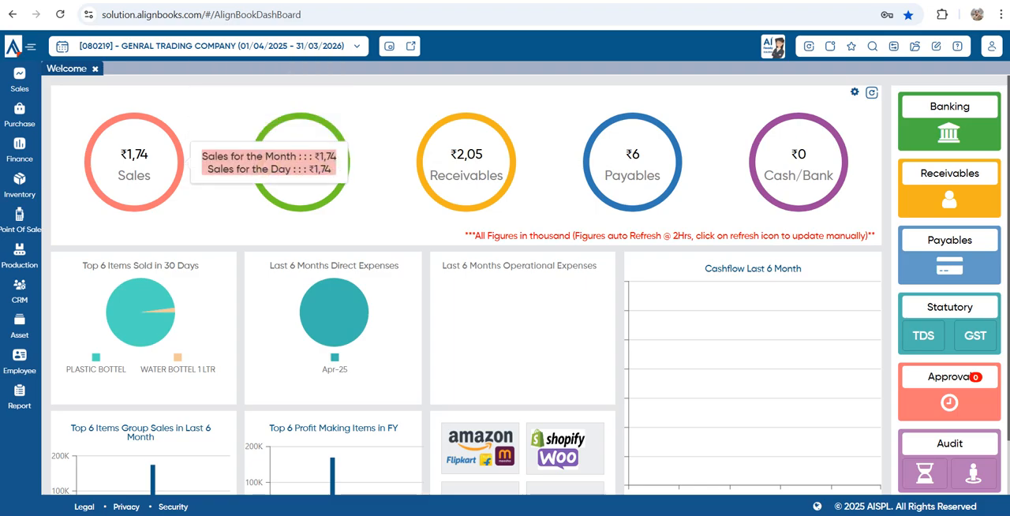
{"action": "left_click", "coordinate": [134, 163]}
{"action": "key", "text": "Escape"}
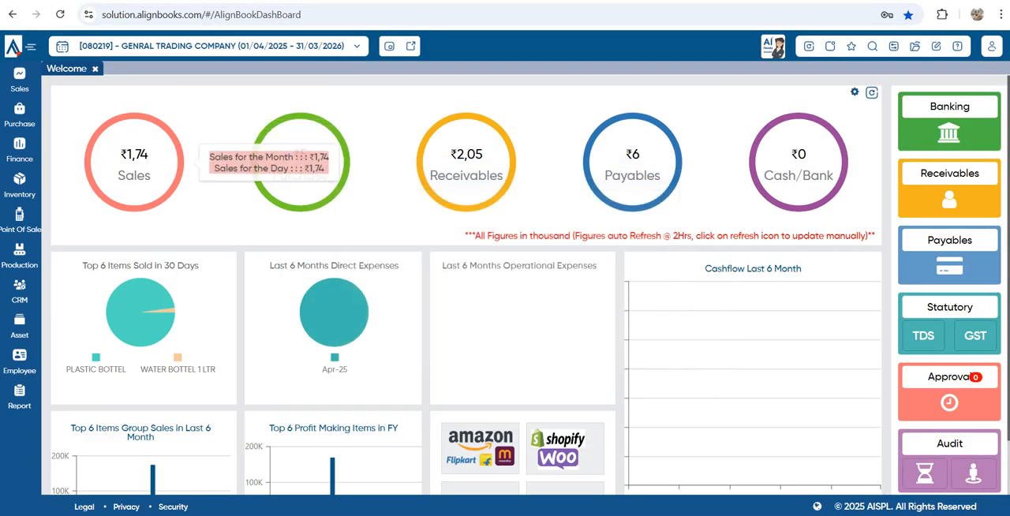
{"action": "left_click", "coordinate": [300, 163]}
{"action": "key", "text": "Escape"}
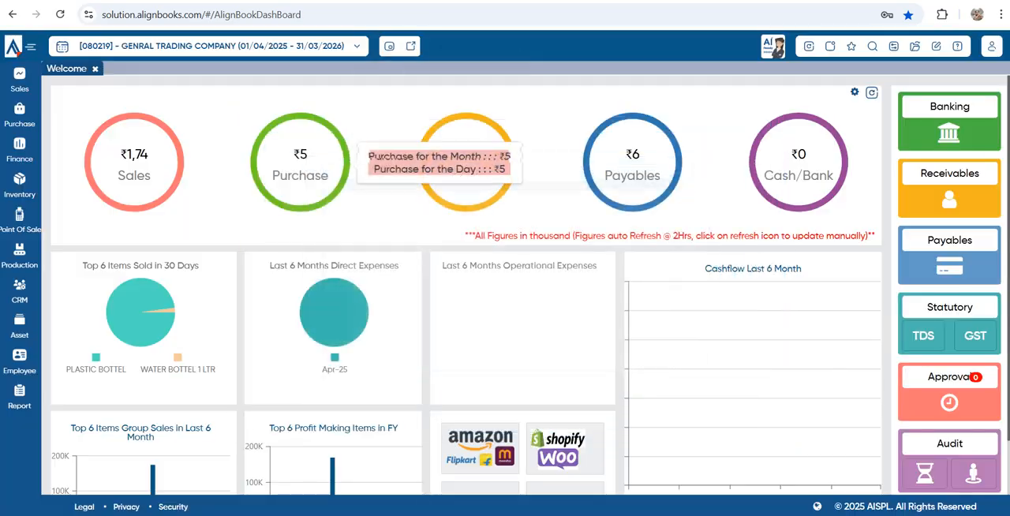
{"action": "left_click", "coordinate": [467, 163]}
{"action": "key", "text": "Escape"}
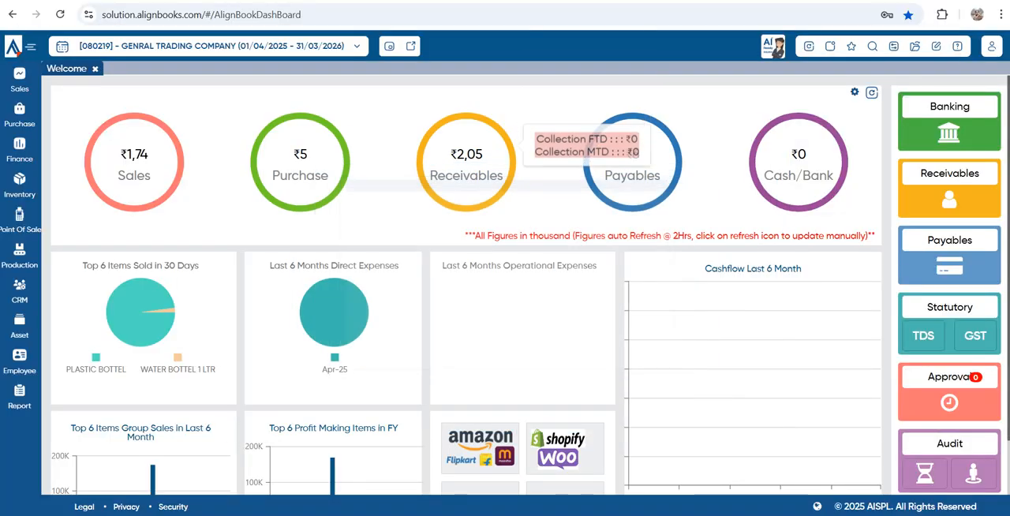
{"action": "left_click", "coordinate": [632, 162]}
{"action": "key", "text": "Escape"}
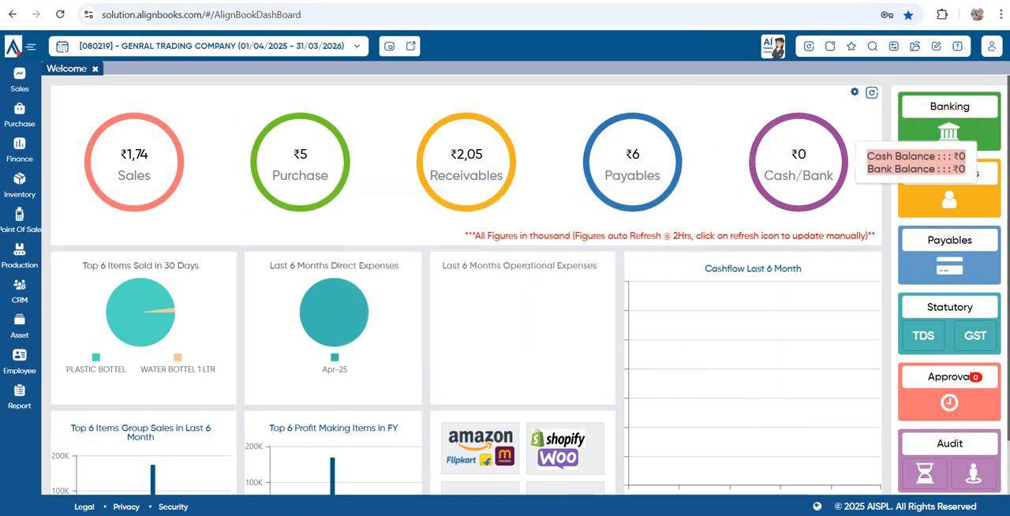
{"action": "left_click", "coordinate": [799, 162]}
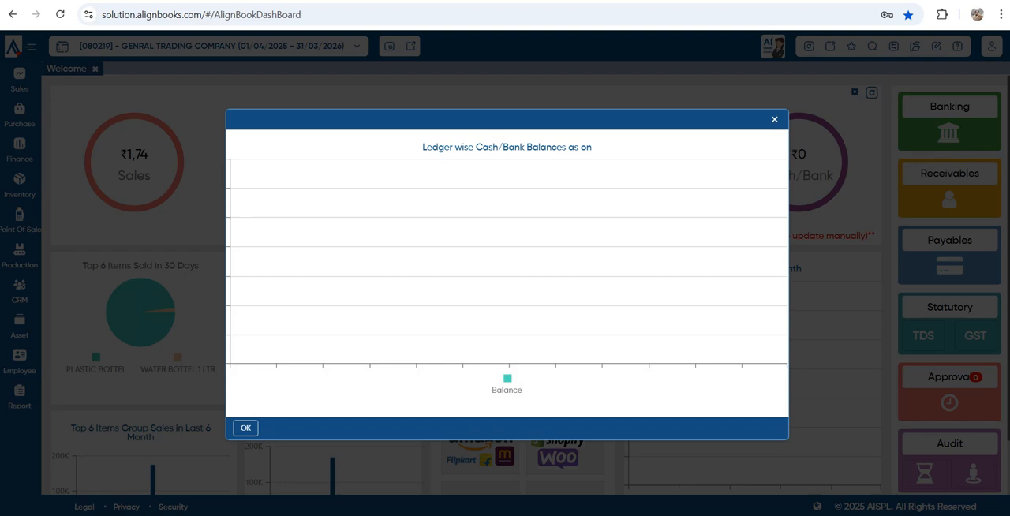
{"action": "key", "text": "Escape"}
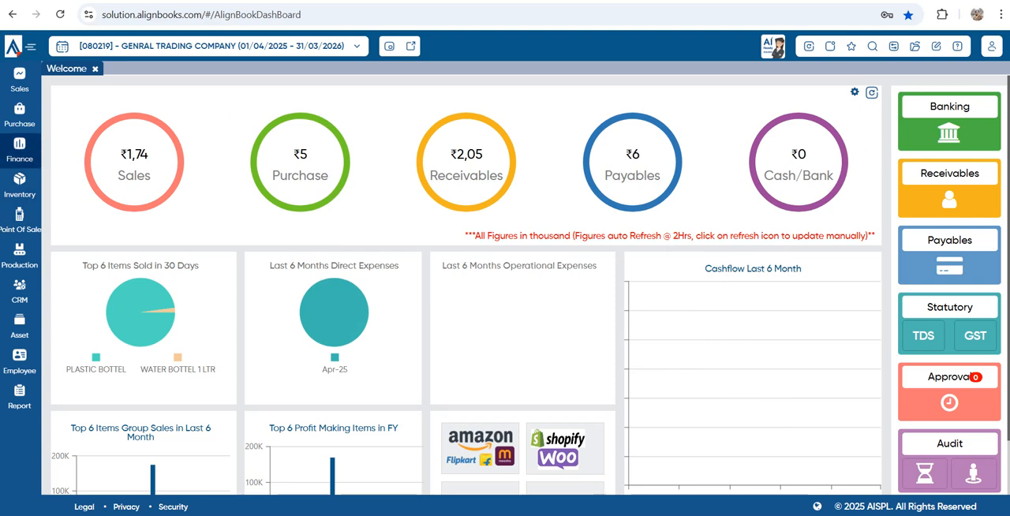
Start a new ledger in the Chart of Accounts and name it HDFC BANK
{"action": "left_click", "coordinate": [20, 150]}
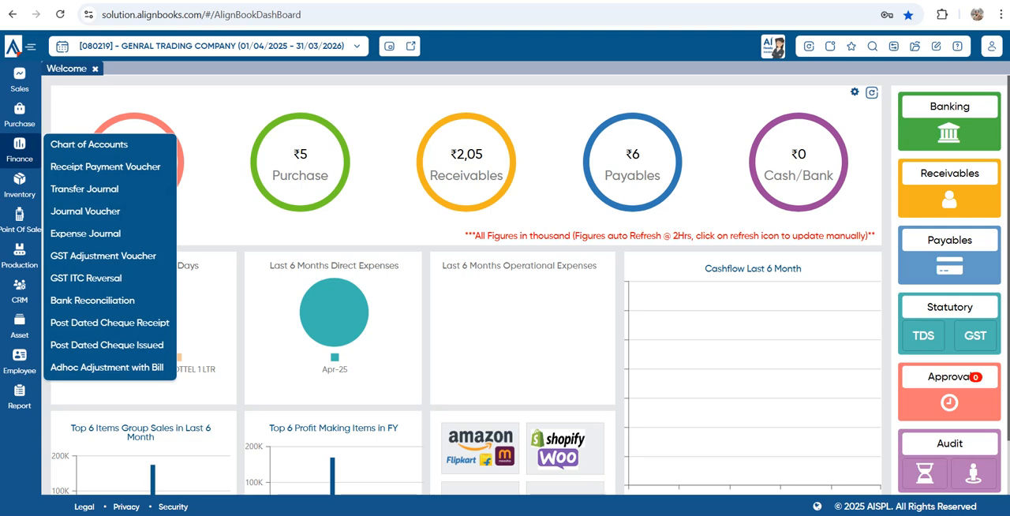
{"action": "left_click", "coordinate": [88, 144]}
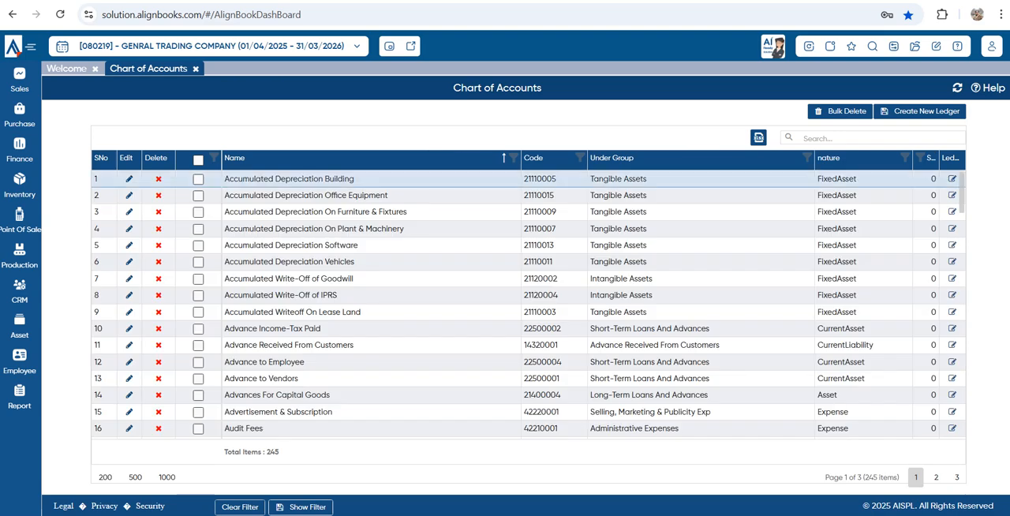
{"action": "left_click", "coordinate": [919, 111]}
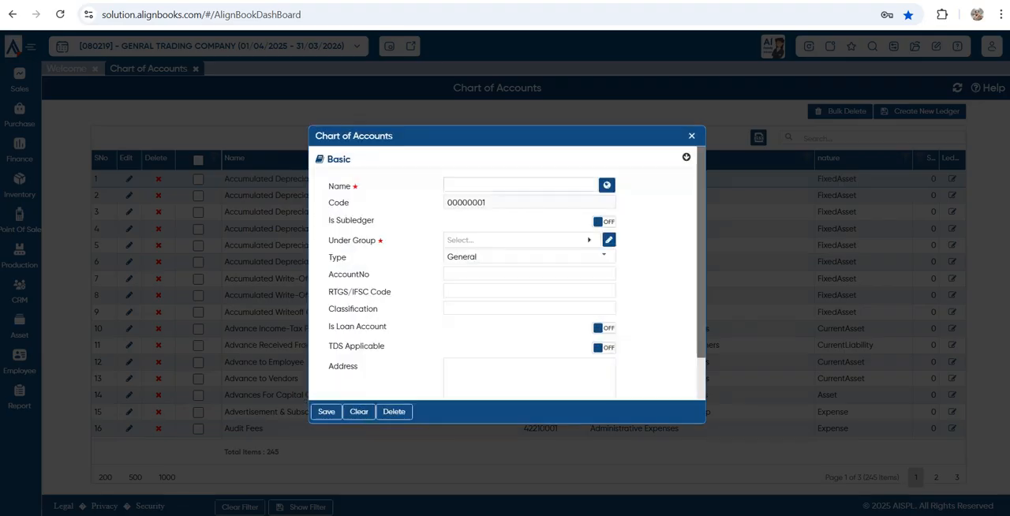
{"action": "type", "text": "HD"}
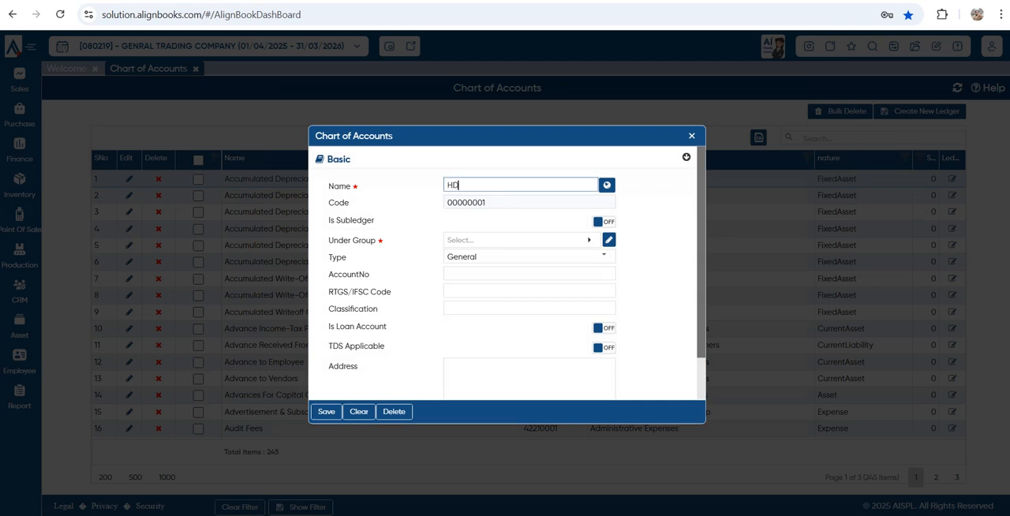
{"action": "type", "text": "FC BANK"}
Place the HDFC BANK ledger under the group Cash And Cash Equivalents with type Bank, and save it
{"action": "left_click", "coordinate": [520, 240]}
{"action": "type", "text": "CAS"}
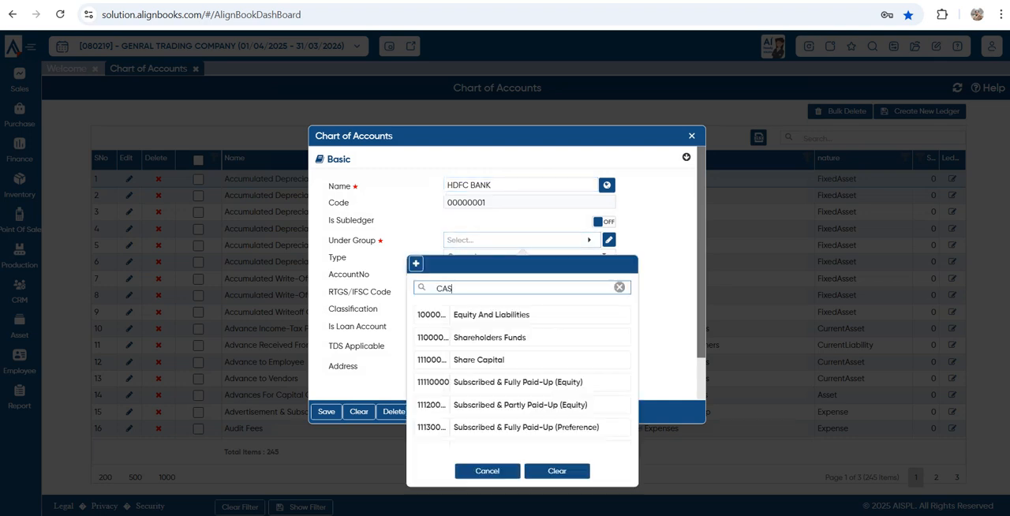
{"action": "left_click", "coordinate": [504, 315]}
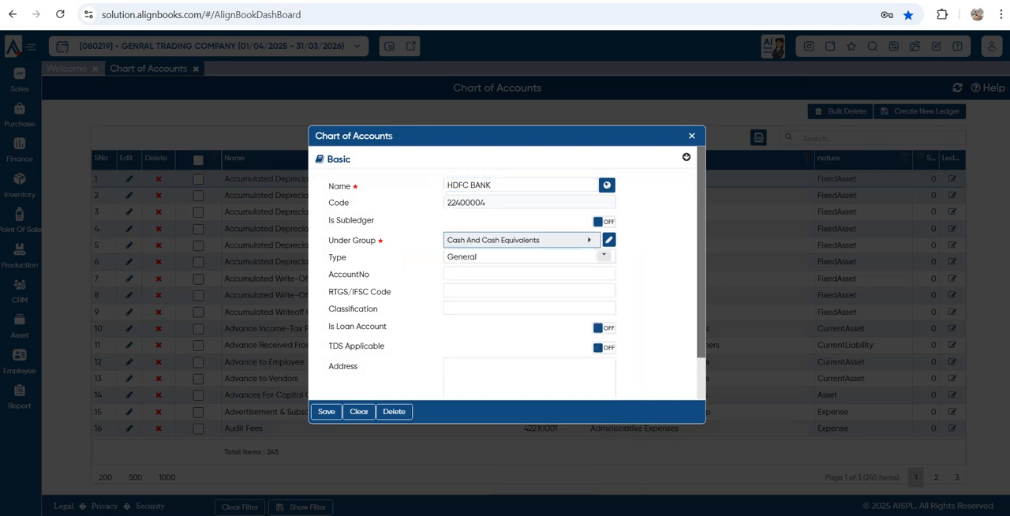
{"action": "left_click", "coordinate": [605, 257]}
{"action": "left_click", "coordinate": [513, 312]}
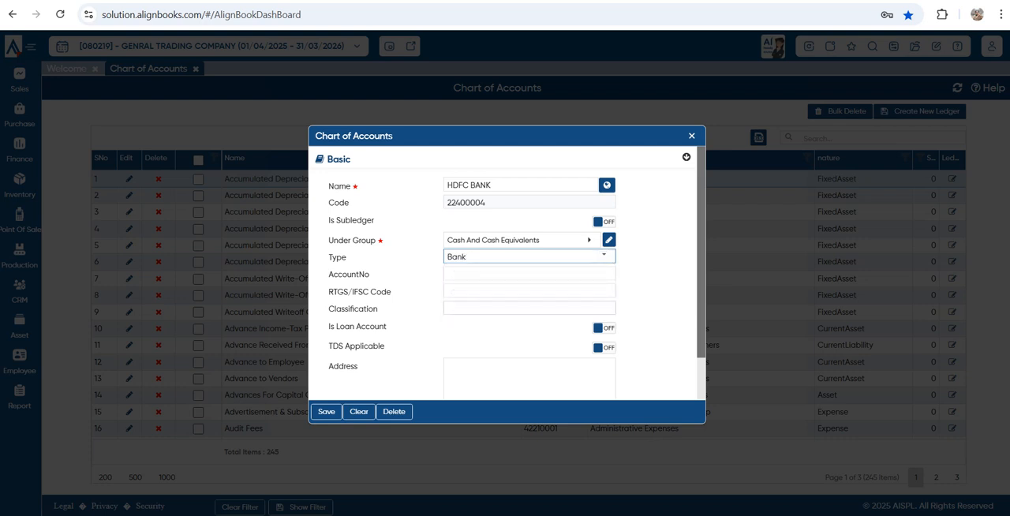
{"action": "scroll", "coordinate": [505, 272], "scroll_direction": "down", "scroll_amount": 1}
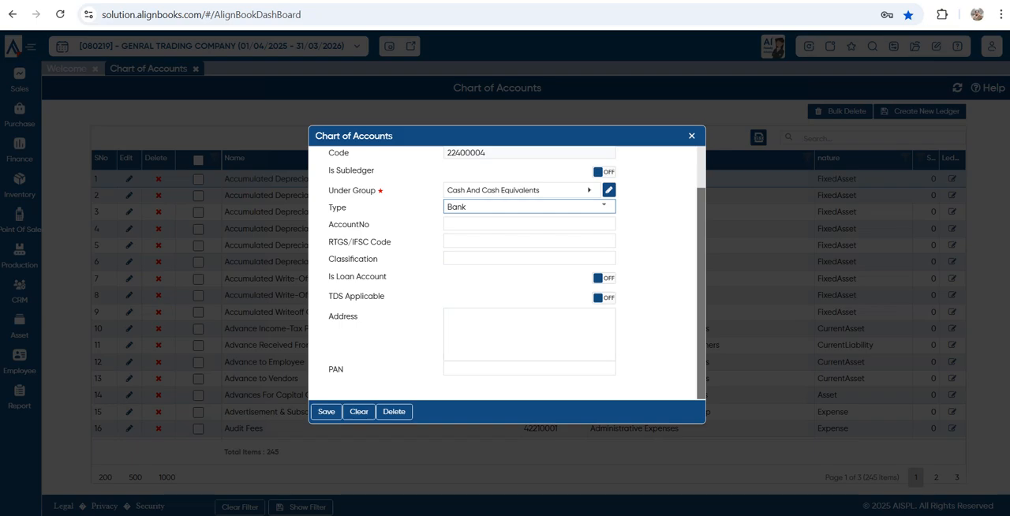
{"action": "left_click", "coordinate": [326, 412]}
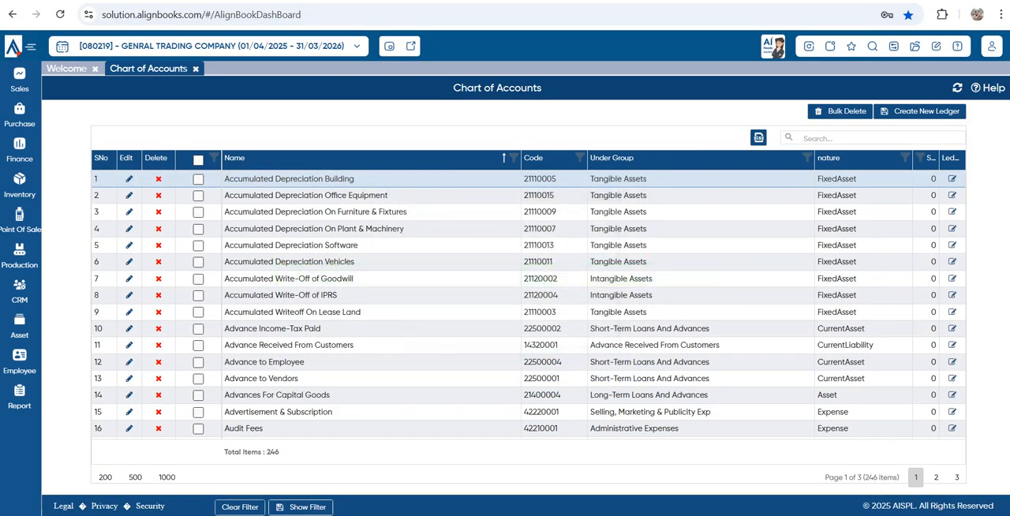
Save an opening debit balance of 600000 for HDFC BANK in Opening Financials, and close the opening balance and Chart of Accounts pages
{"action": "left_click", "coordinate": [915, 46]}
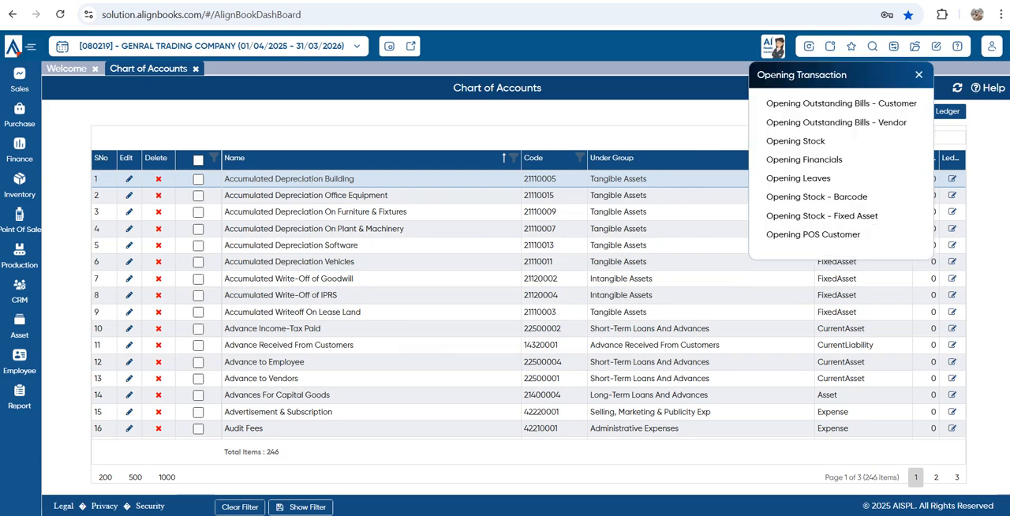
{"action": "left_click", "coordinate": [804, 159]}
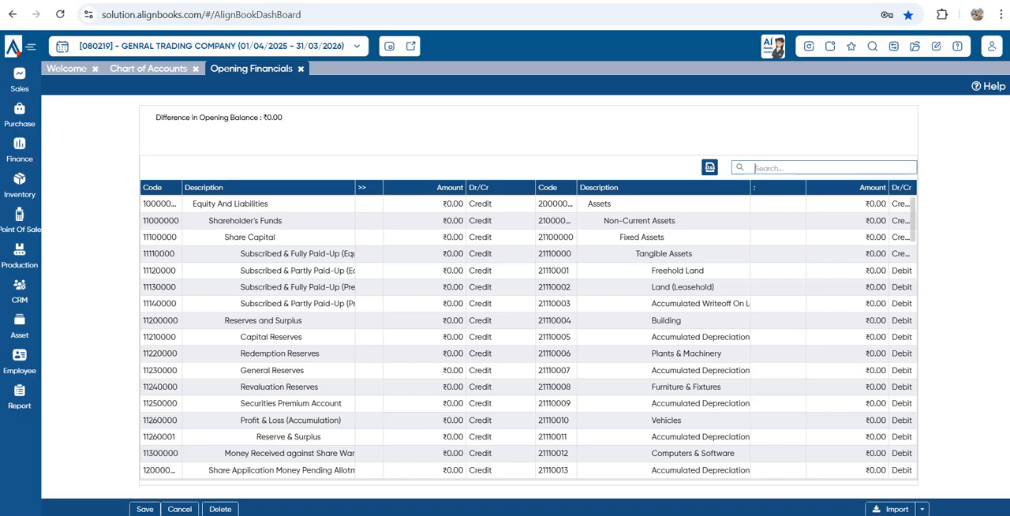
{"action": "type", "text": "HDFC"}
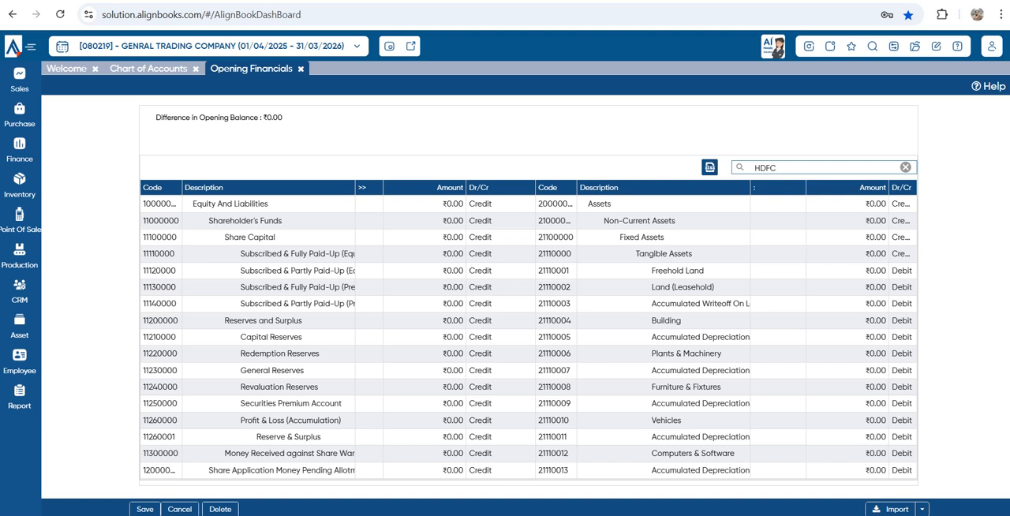
{"action": "left_click", "coordinate": [848, 205]}
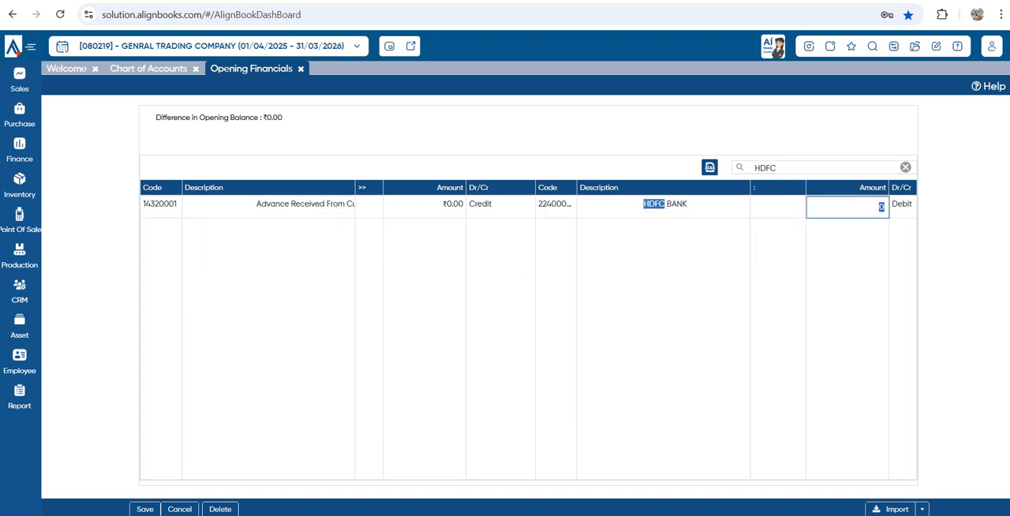
{"action": "type", "text": "600000"}
{"action": "key", "text": "Return"}
{"action": "left_click", "coordinate": [145, 509]}
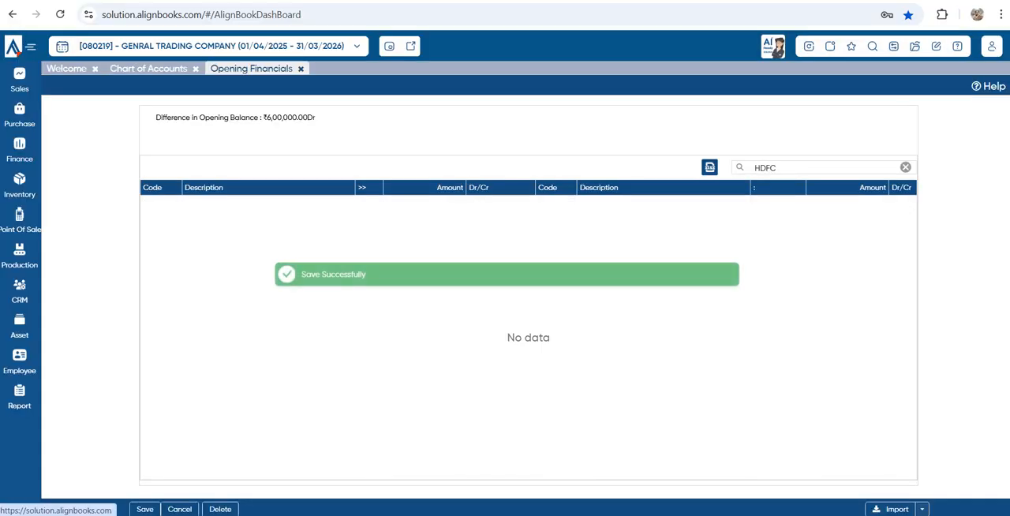
{"action": "left_click", "coordinate": [300, 68]}
{"action": "left_click", "coordinate": [196, 69]}
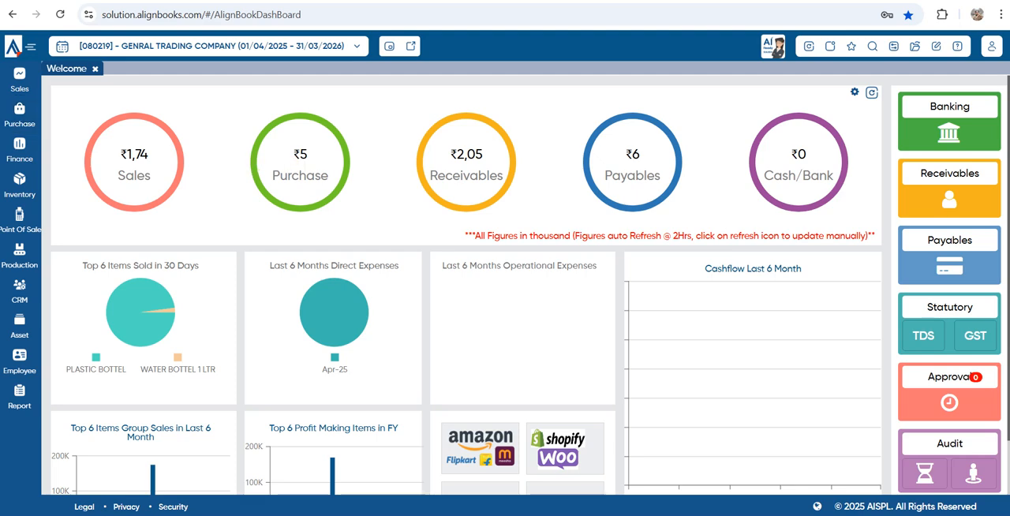
Start a bill payment for vendor PANKAJ ENTERPRISES from the HDFC BANK account and check both current balances
{"action": "left_click", "coordinate": [20, 115]}
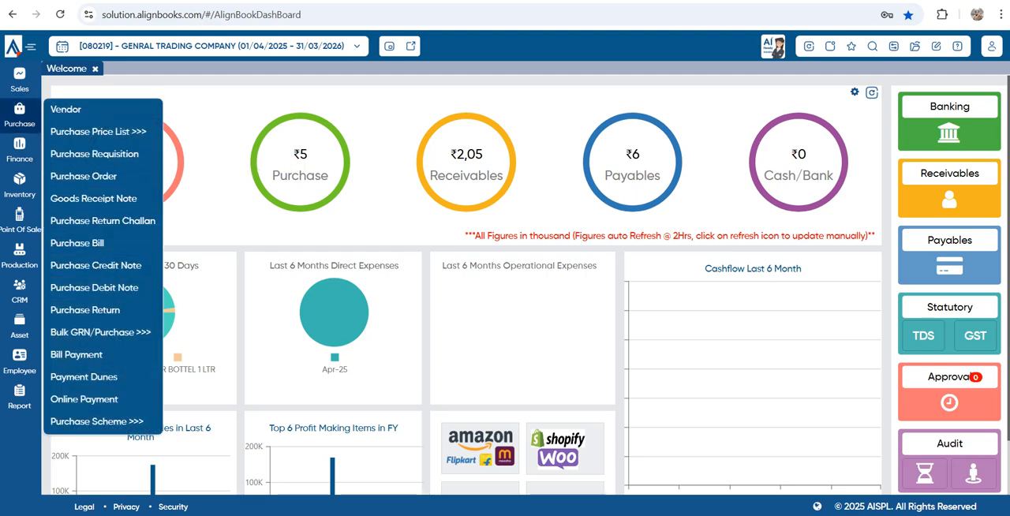
{"action": "left_click", "coordinate": [76, 354]}
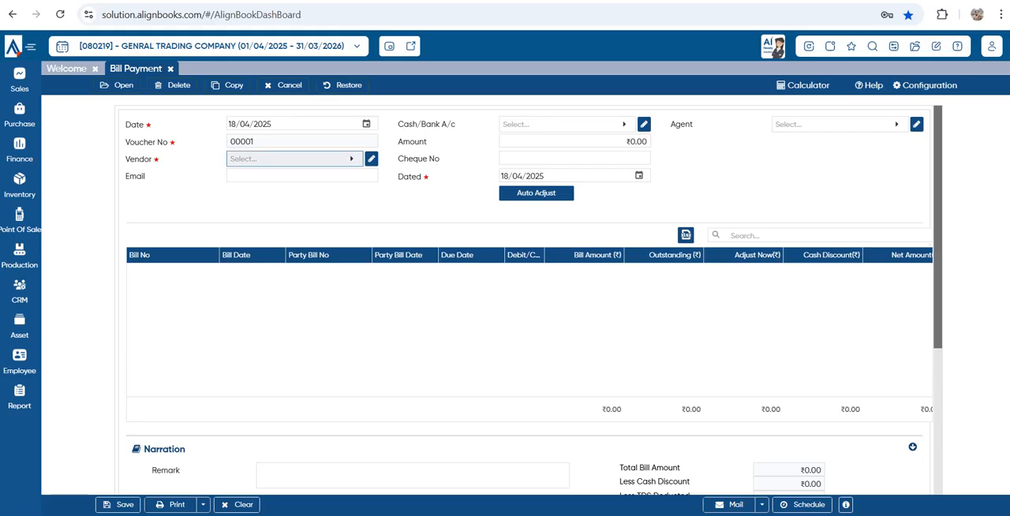
{"action": "left_click", "coordinate": [292, 159]}
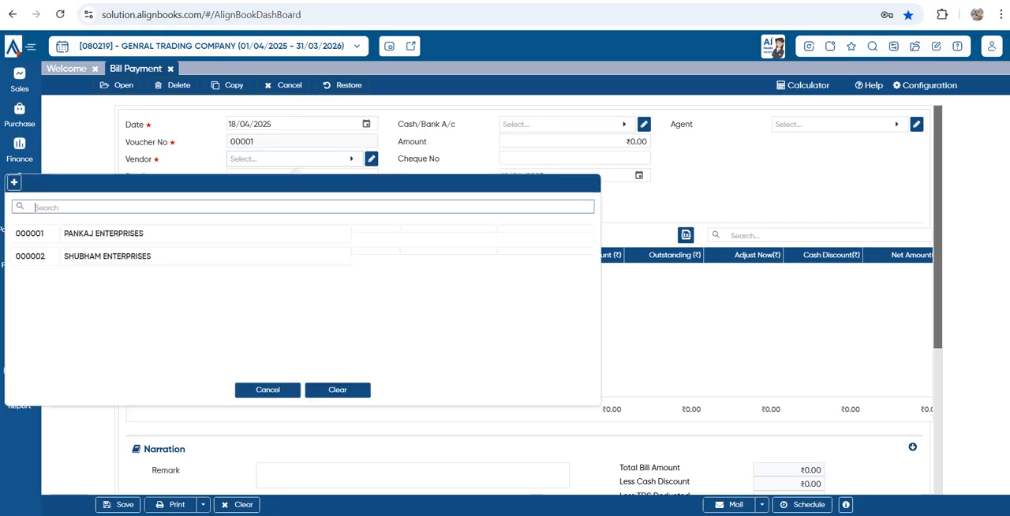
{"action": "left_click", "coordinate": [105, 233]}
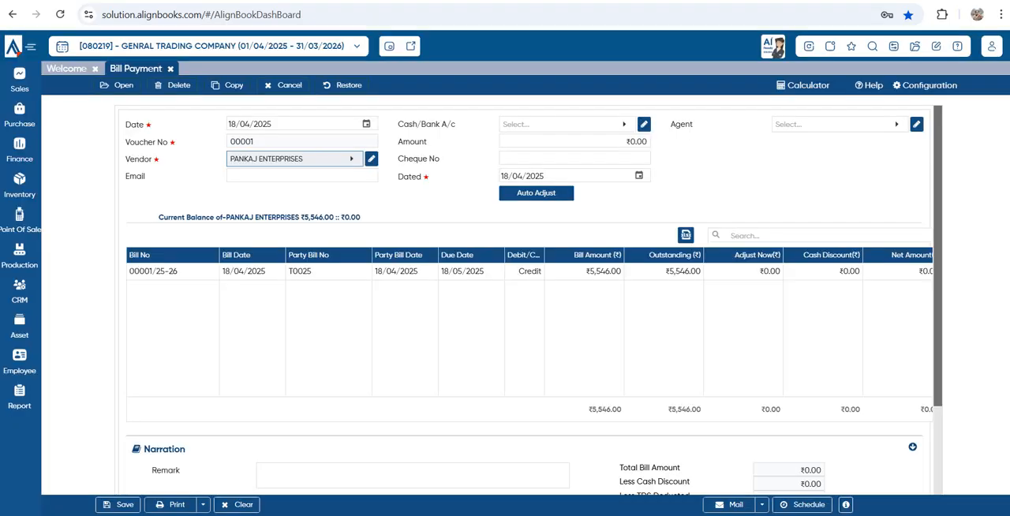
{"action": "left_click", "coordinate": [564, 124]}
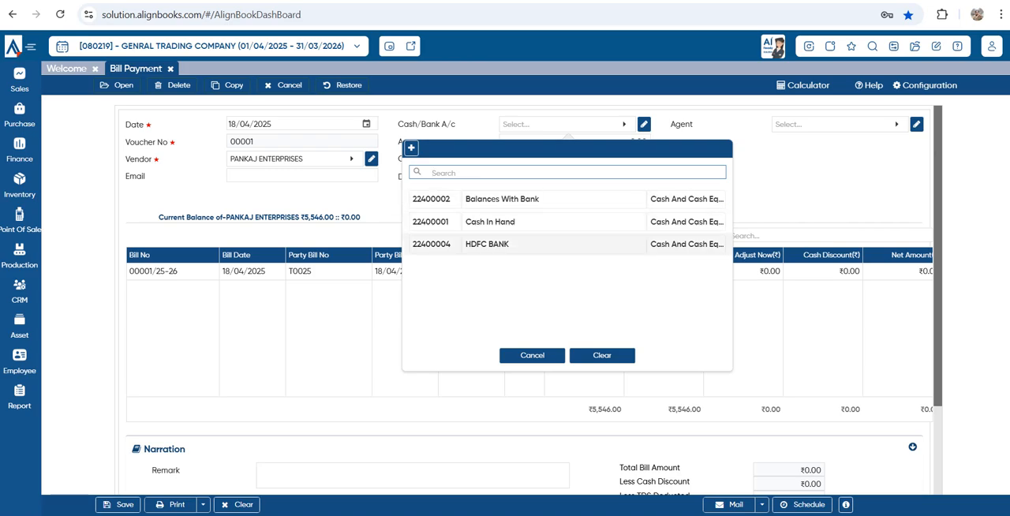
{"action": "left_click", "coordinate": [487, 244]}
{"action": "left_click_drag", "start_coordinate": [386, 217], "coordinate": [429, 217]}
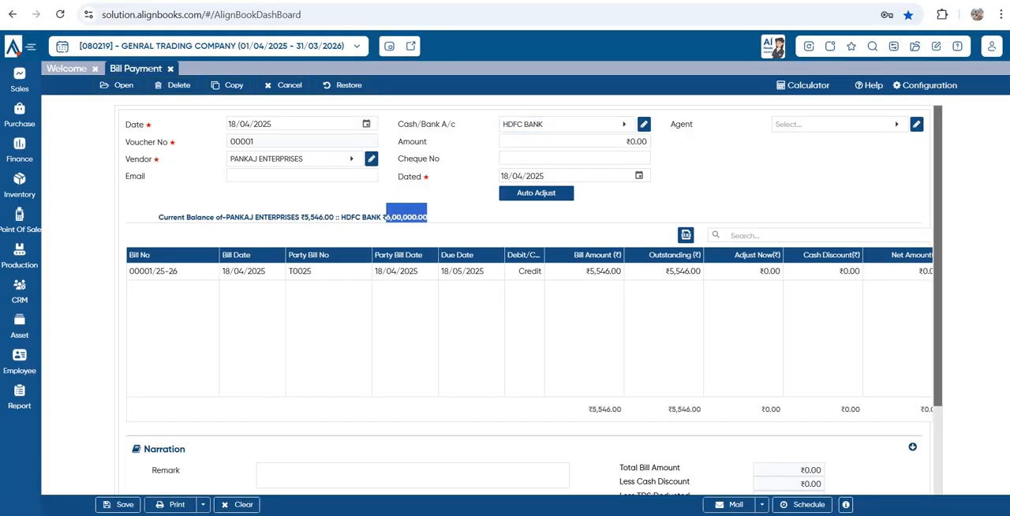
{"action": "left_click_drag", "start_coordinate": [250, 217], "coordinate": [334, 217]}
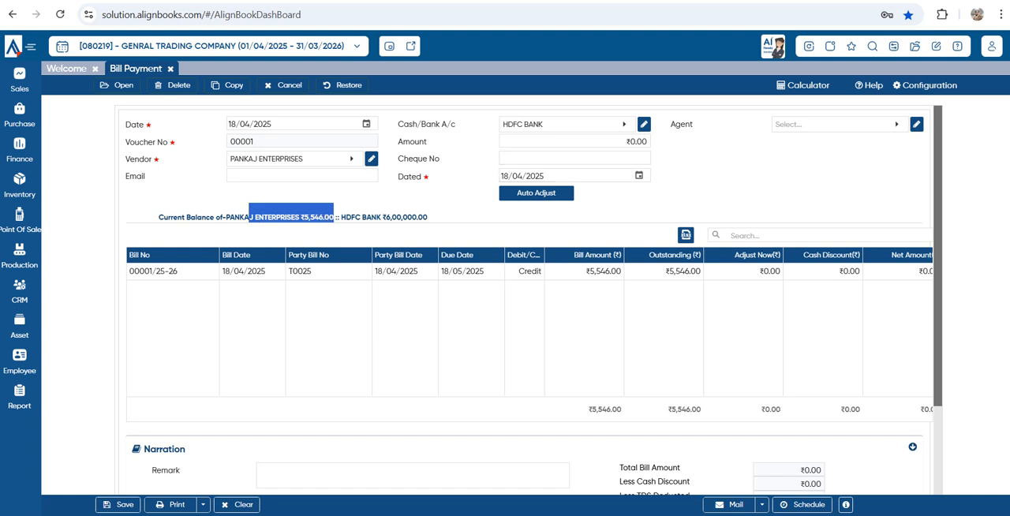
Set the payment amount to 4500, adjust it against the vendor's outstanding bill, review the payment totals and save the voucher
{"action": "left_click", "coordinate": [641, 142]}
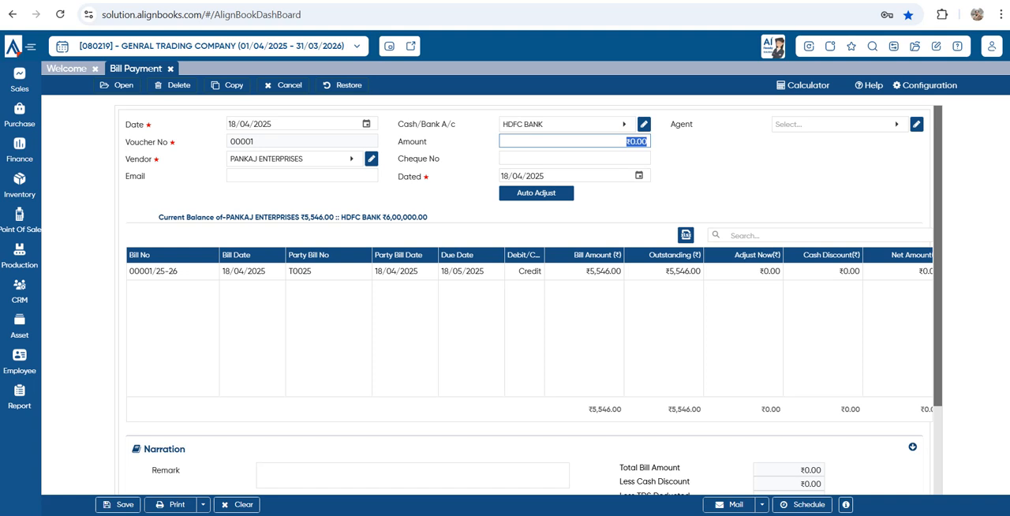
{"action": "type", "text": "4500"}
{"action": "key", "text": "Tab"}
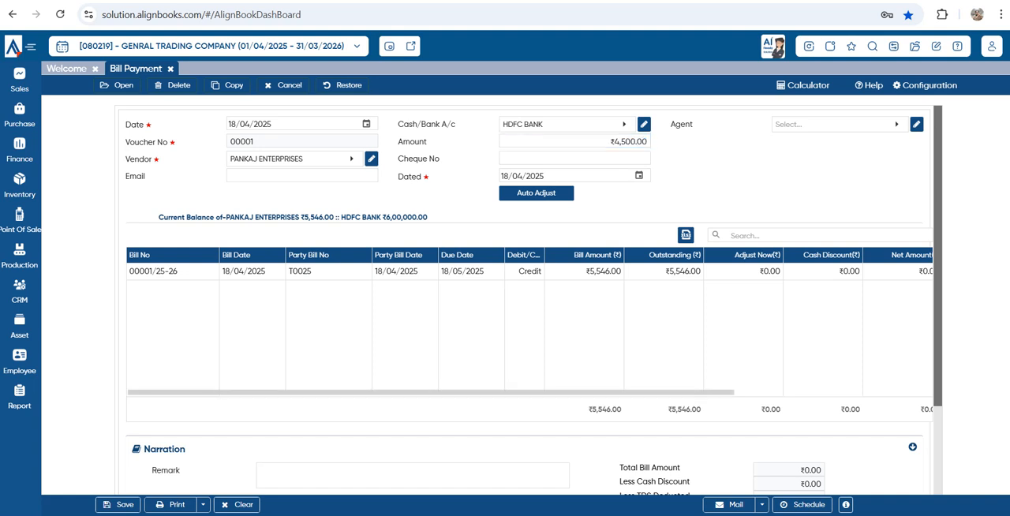
{"action": "left_click", "coordinate": [749, 272]}
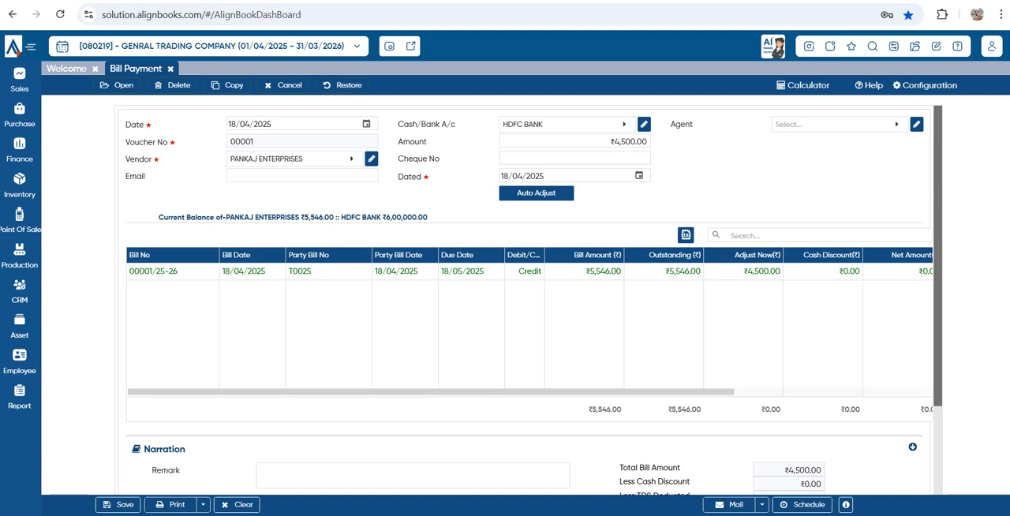
{"action": "left_click_drag", "start_coordinate": [632, 392], "coordinate": [673, 392]}
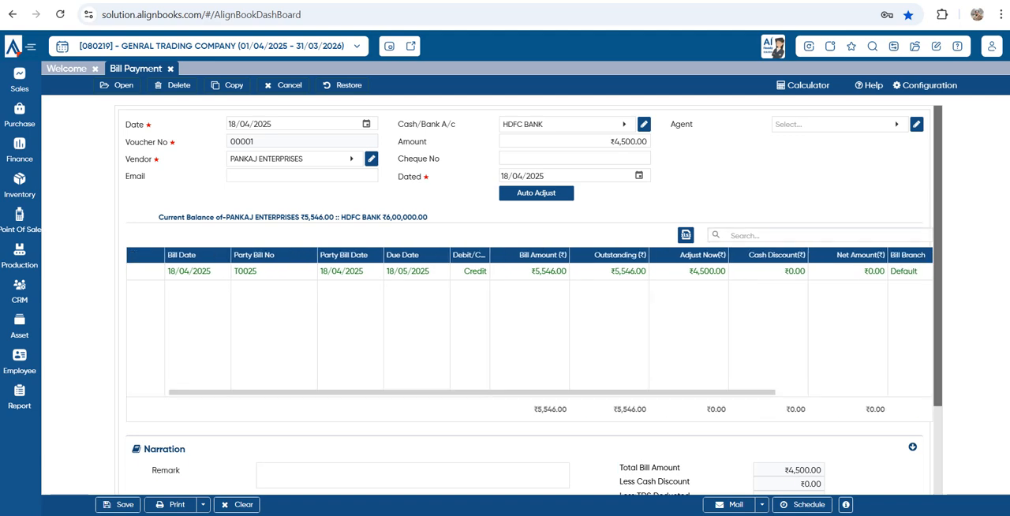
{"action": "scroll", "coordinate": [528, 316], "scroll_direction": "down", "scroll_amount": 2}
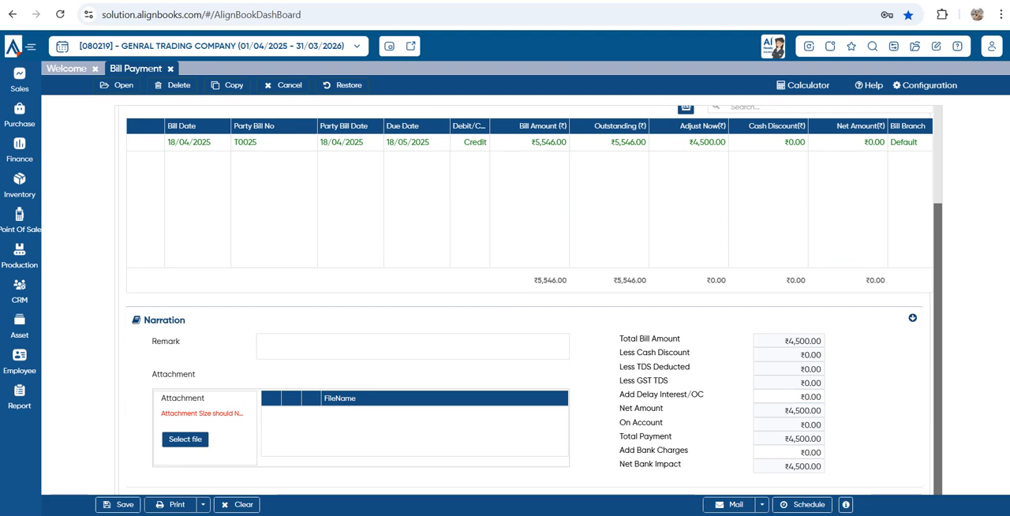
{"action": "scroll", "coordinate": [529, 300], "scroll_direction": "up", "scroll_amount": 2}
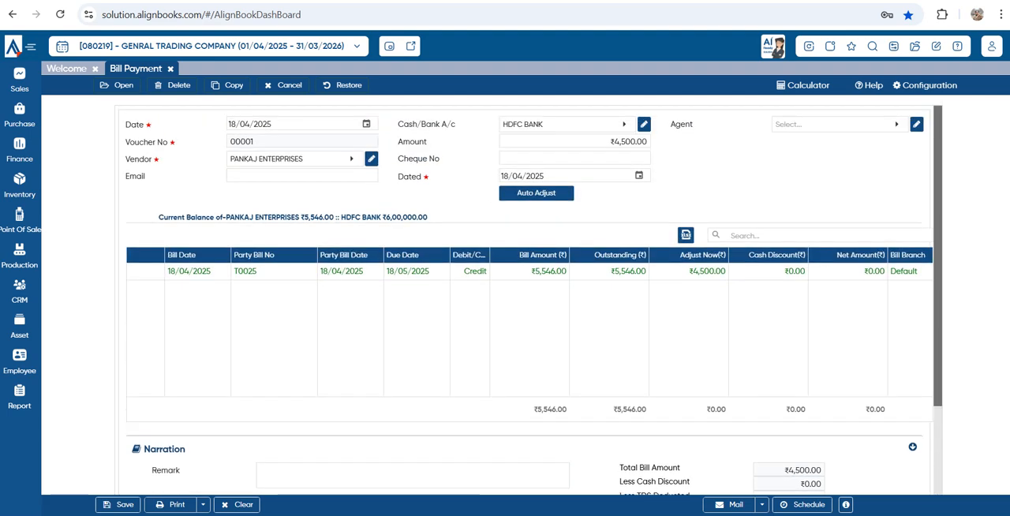
{"action": "key", "text": "ctrl+s"}
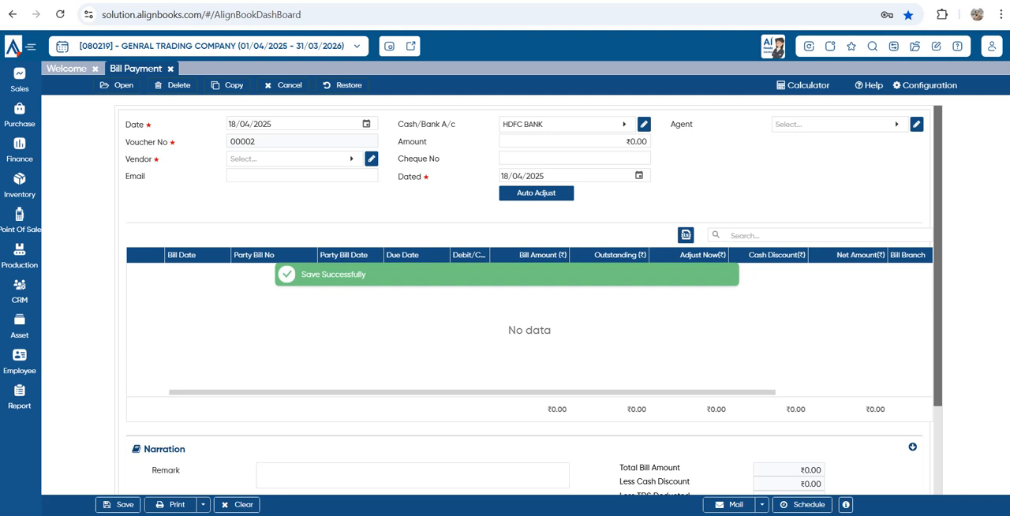
Start a payment receipt from customer SHUBHAM ENTERPRISES into the HDFC BANK account
{"action": "left_click", "coordinate": [19, 80]}
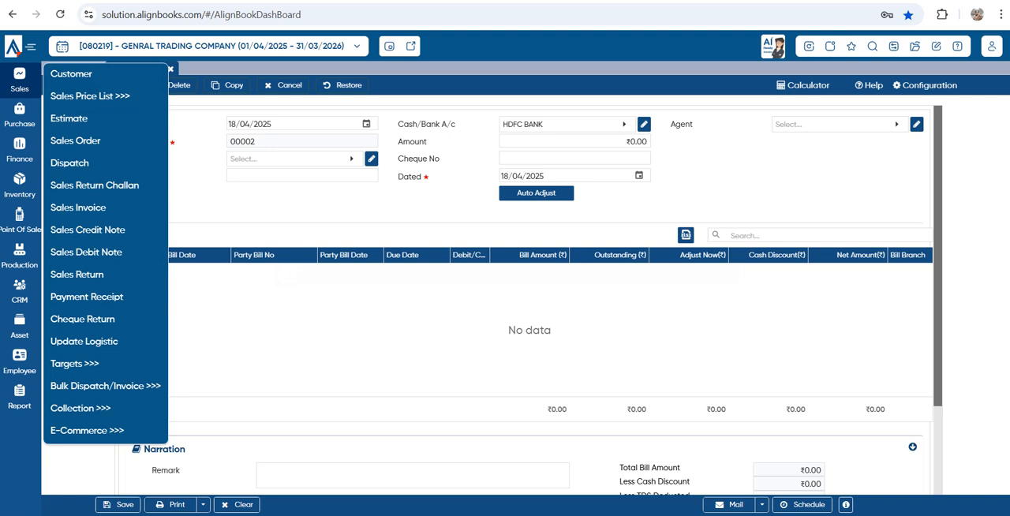
{"action": "left_click", "coordinate": [87, 297]}
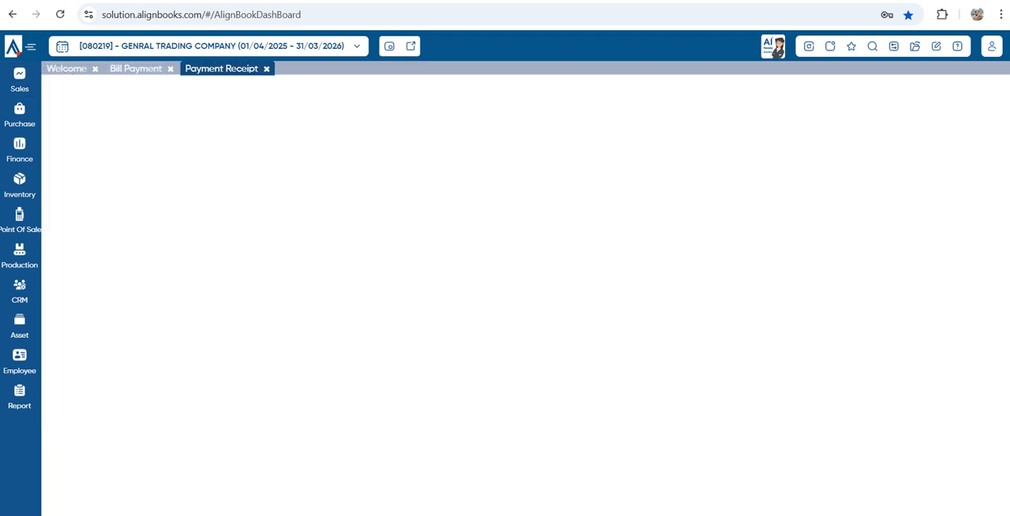
{"action": "left_click", "coordinate": [292, 158]}
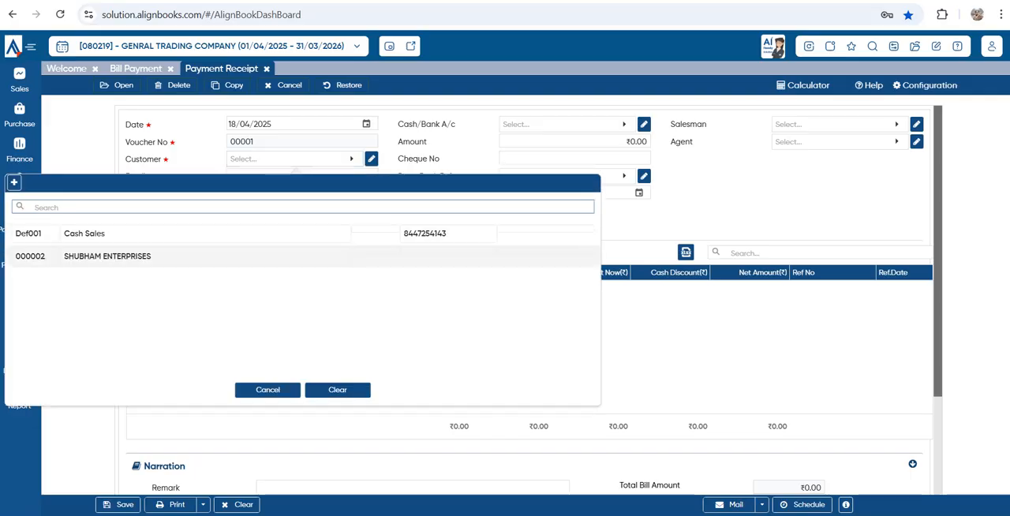
{"action": "left_click", "coordinate": [79, 255]}
{"action": "left_click_drag", "start_coordinate": [307, 234], "coordinate": [361, 234]}
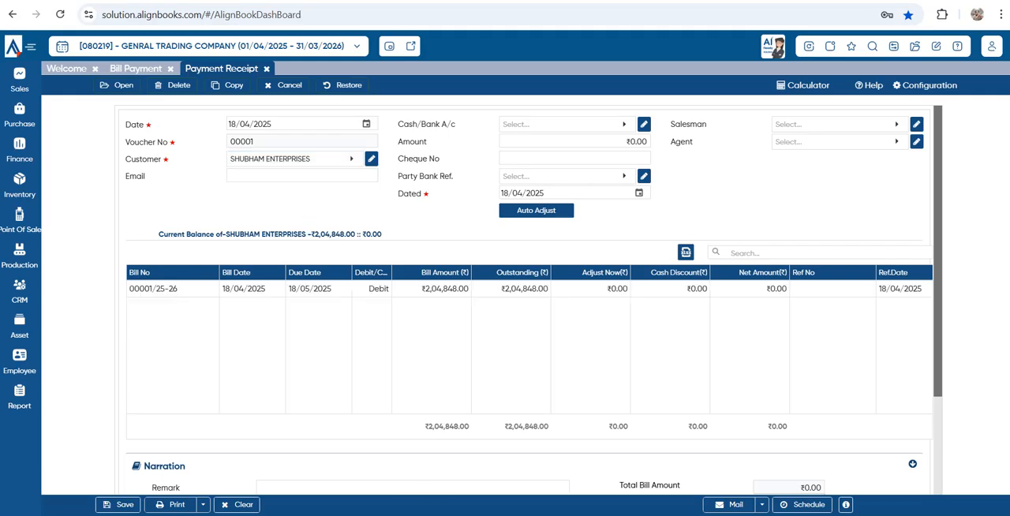
{"action": "left_click", "coordinate": [560, 124]}
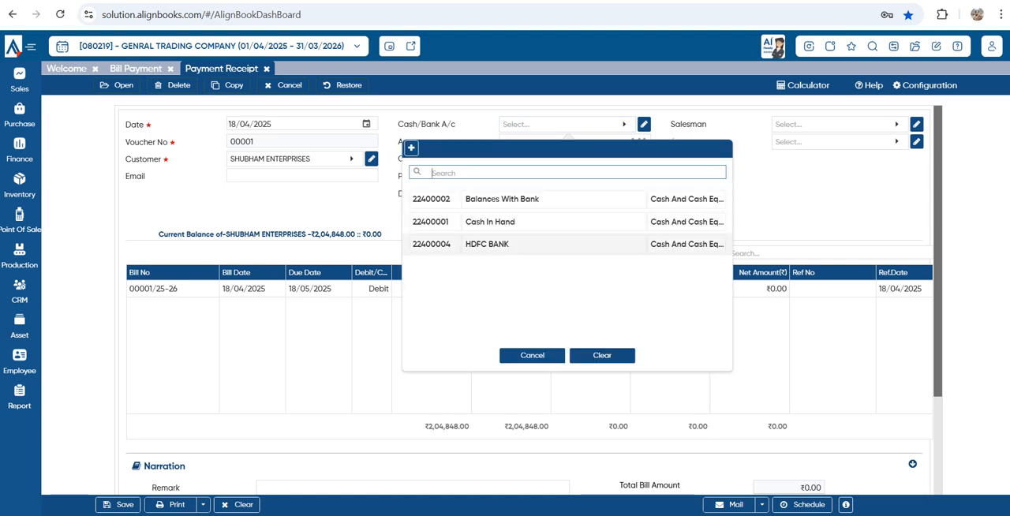
{"action": "left_click", "coordinate": [505, 244]}
{"action": "key", "text": "Tab"}
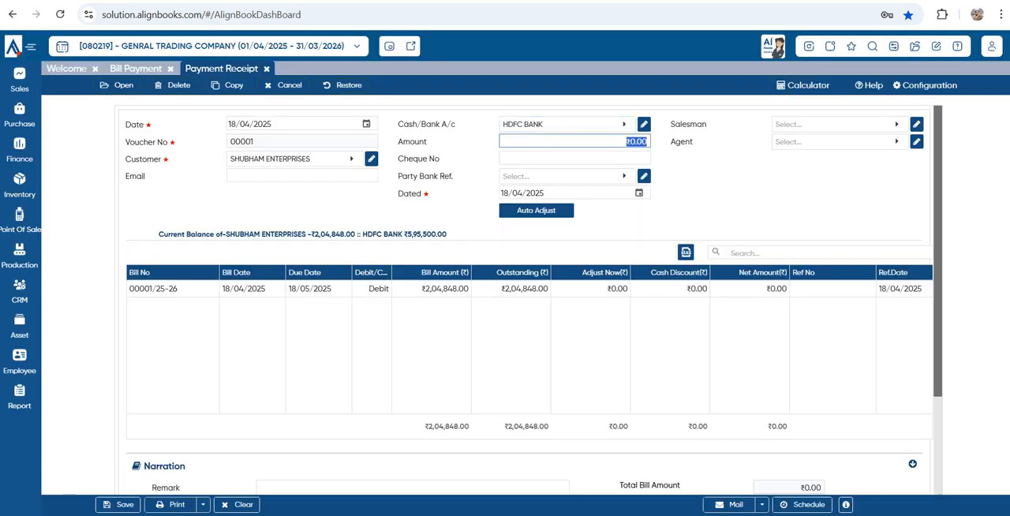
Set the receipt amount to 90,000, adjusted against the customer's outstanding bill, and review the payment totals
{"action": "left_click", "coordinate": [636, 141]}
{"action": "type", "text": "90,000"}
{"action": "key", "text": "Tab"}
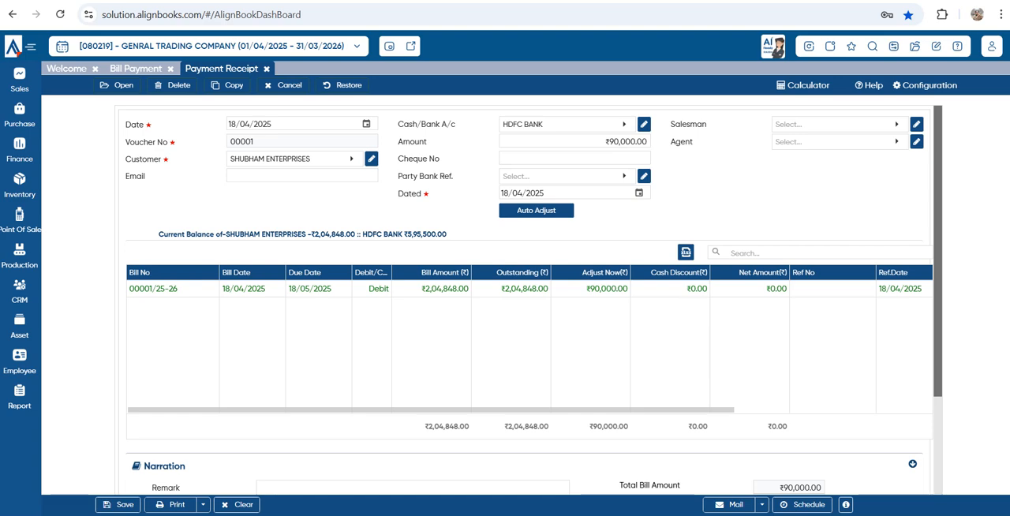
{"action": "scroll", "coordinate": [529, 300], "scroll_direction": "down", "scroll_amount": 2}
{"action": "scroll", "coordinate": [534, 296], "scroll_direction": "down", "scroll_amount": 1}
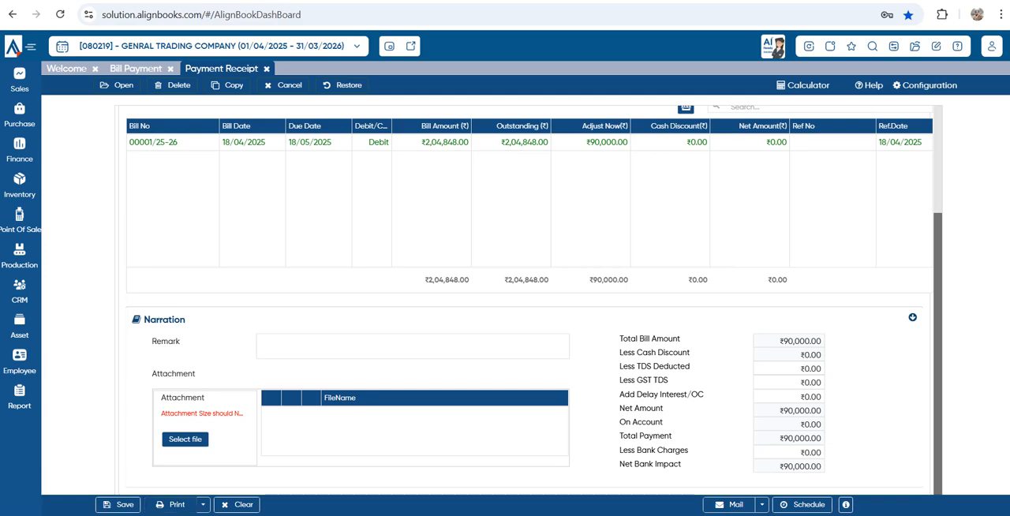
Save the receipt and generate its printable voucher, dismiss the browser's print dialog, and close the voucher after viewing it
{"action": "left_click", "coordinate": [170, 505]}
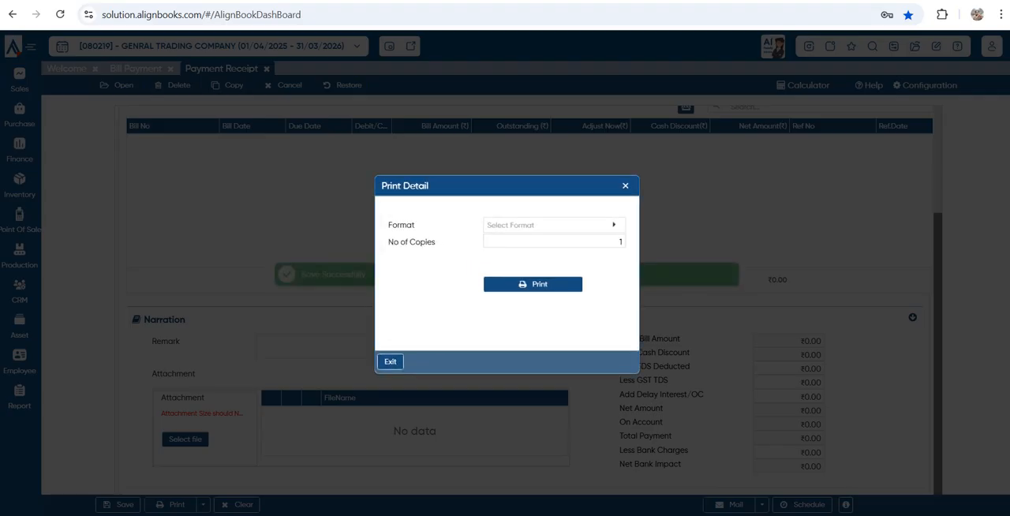
{"action": "left_click", "coordinate": [554, 225]}
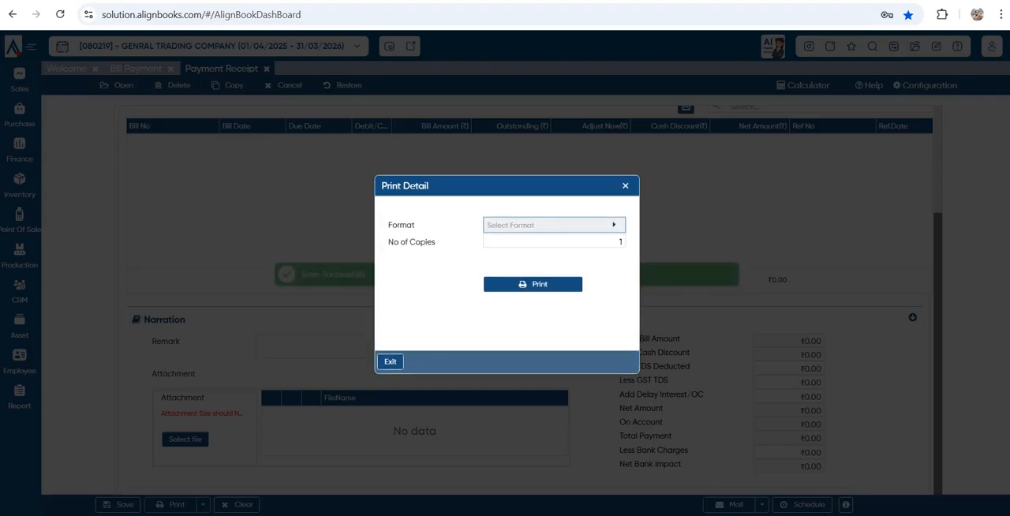
{"action": "left_click", "coordinate": [505, 301]}
{"action": "left_click", "coordinate": [532, 284]}
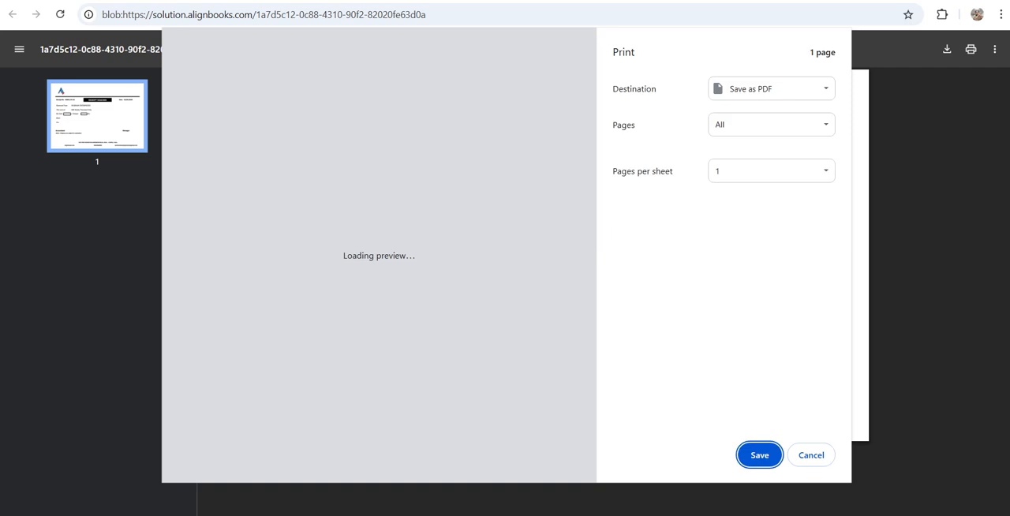
{"action": "key", "text": "Escape"}
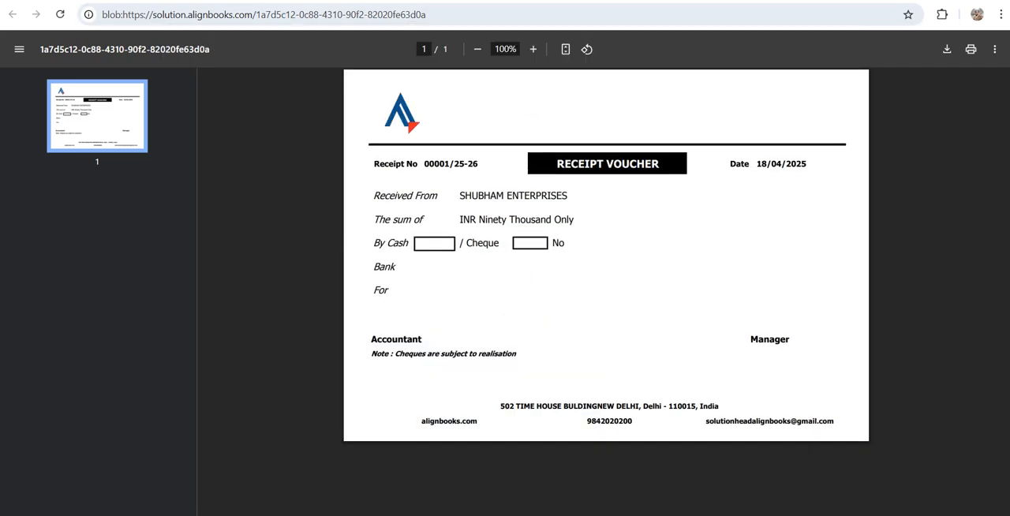
{"action": "key", "text": "ctrl+w"}
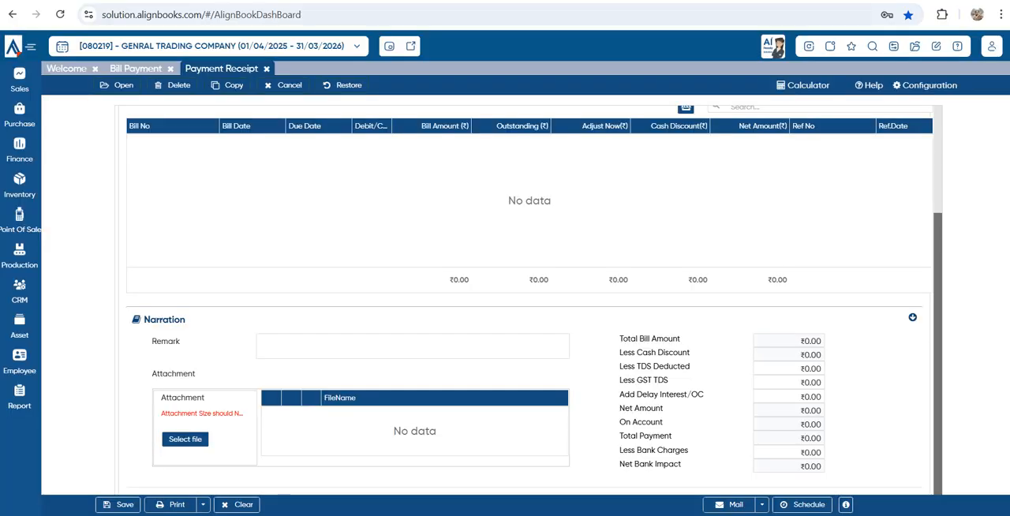
Open the Trial Balance report and review the closing, opening and during-period amounts from liabilities through expenses
{"action": "scroll", "coordinate": [529, 300], "scroll_direction": "up", "scroll_amount": 2}
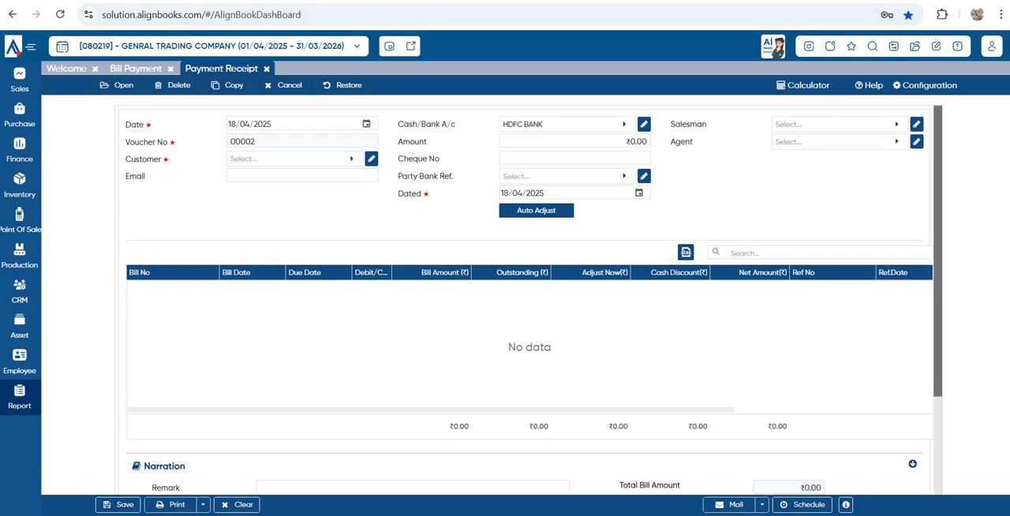
{"action": "mouse_move", "coordinate": [20, 397]}
{"action": "left_click", "coordinate": [79, 412]}
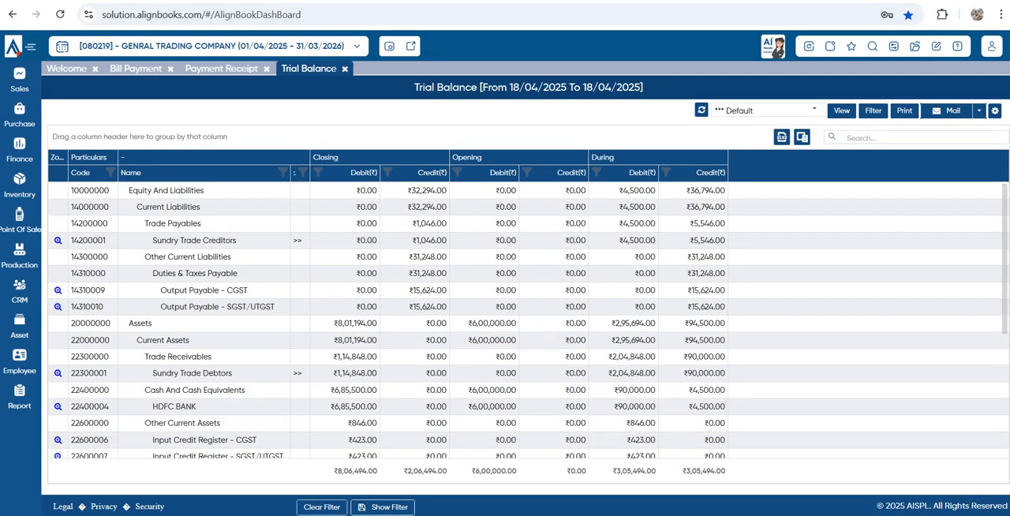
{"action": "left_click_drag", "start_coordinate": [408, 207], "coordinate": [442, 206]}
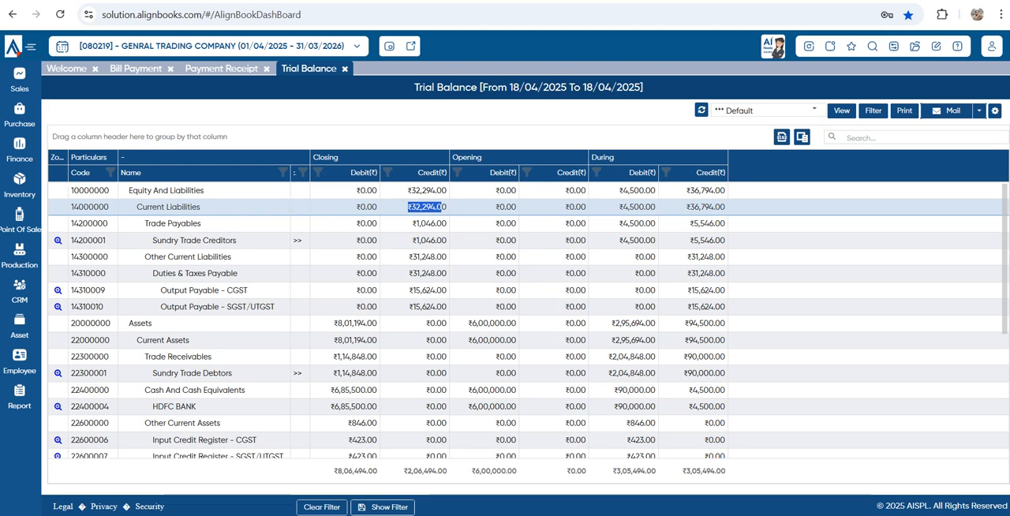
{"action": "scroll", "coordinate": [505, 316], "scroll_direction": "down", "scroll_amount": 3}
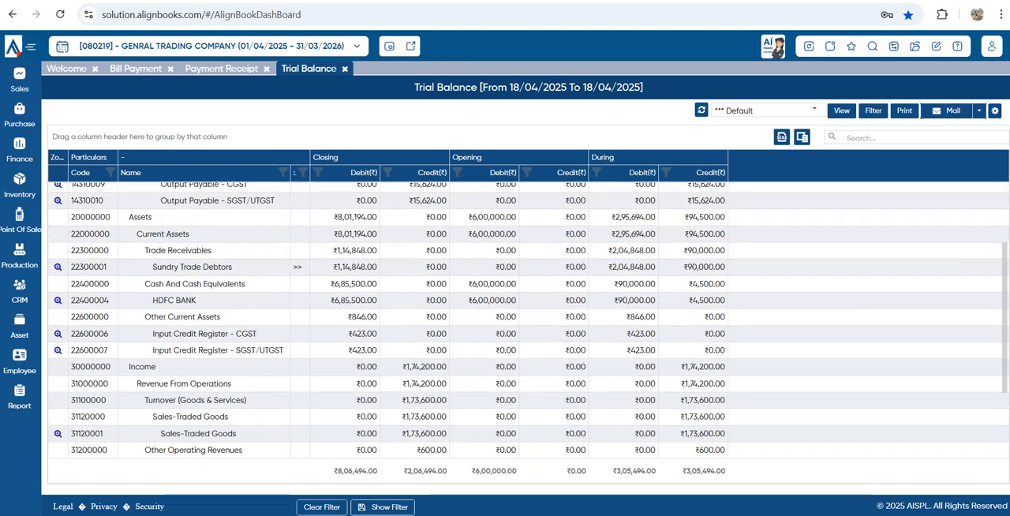
{"action": "scroll", "coordinate": [505, 316], "scroll_direction": "down", "scroll_amount": 3}
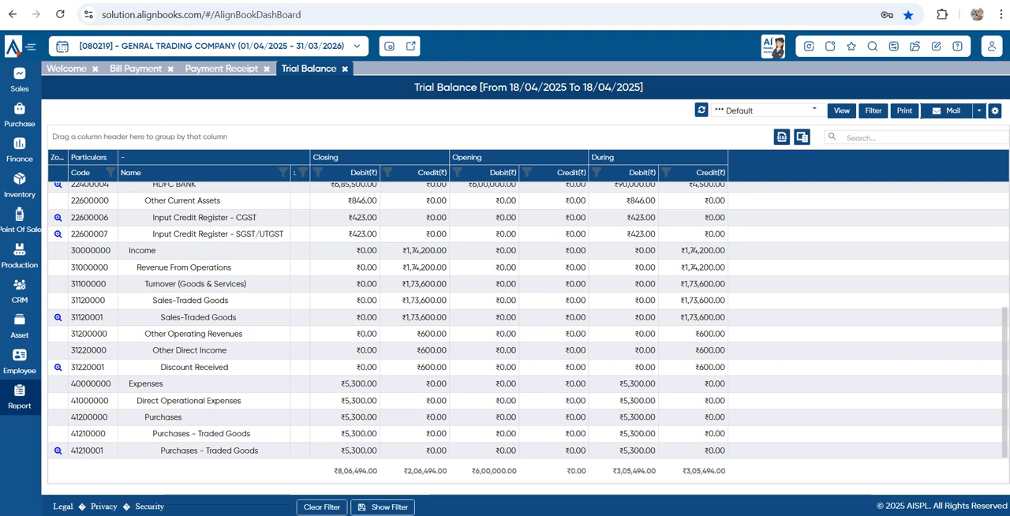
Find the Bank Book report by searching the reports for "bank" and open it for 18/04/2025
{"action": "left_click", "coordinate": [20, 397]}
{"action": "left_click", "coordinate": [71, 391]}
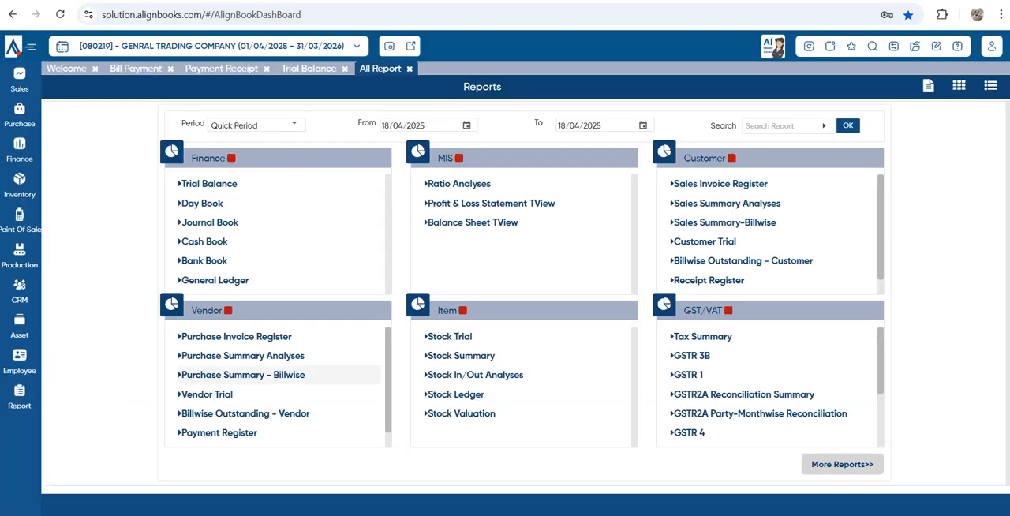
{"action": "left_click", "coordinate": [783, 126]}
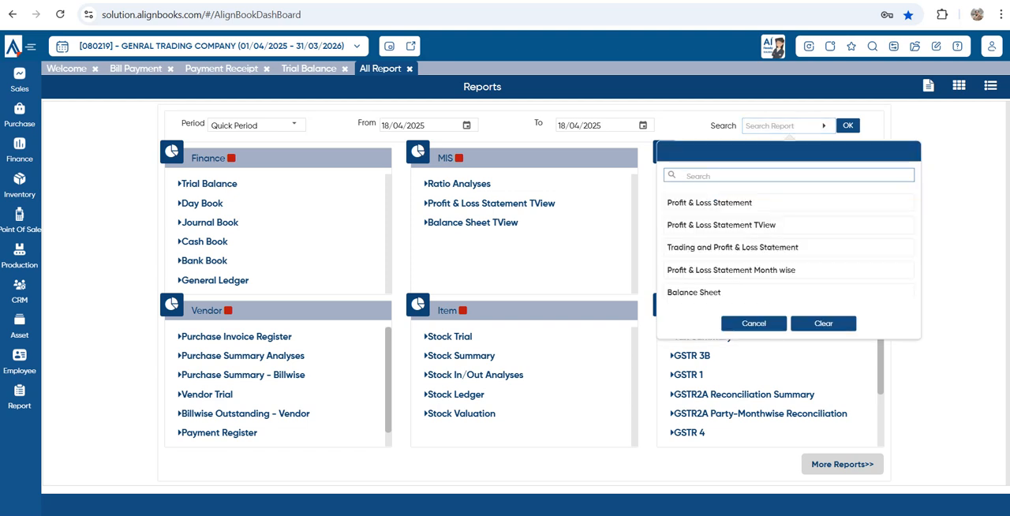
{"action": "type", "text": "bank"}
{"action": "left_click", "coordinate": [710, 225]}
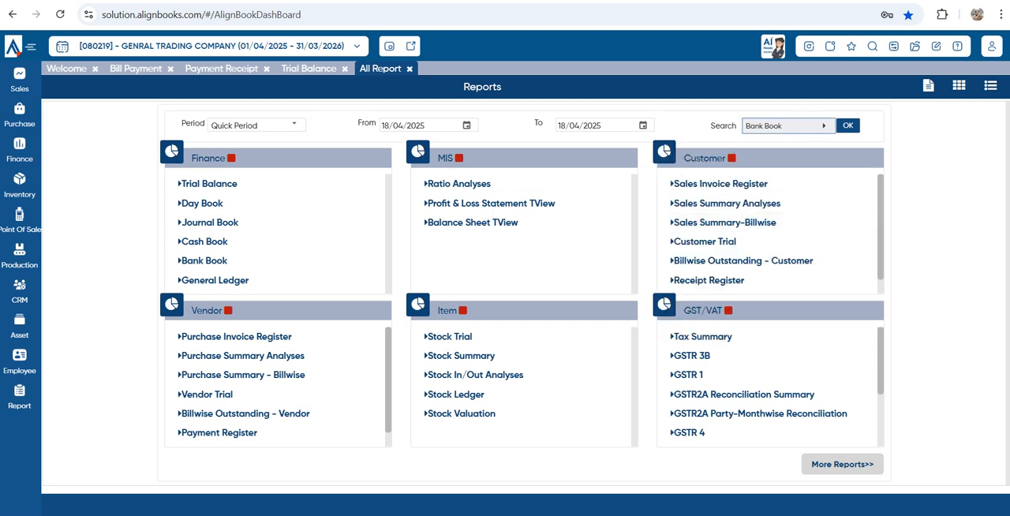
{"action": "left_click", "coordinate": [849, 125]}
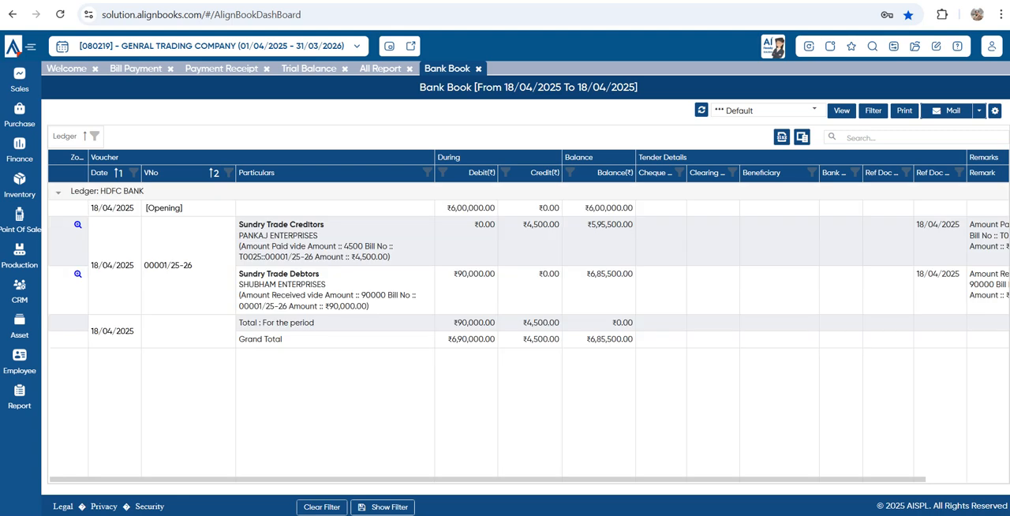
Review the HDFC BANK opening amount, vendor payment, customer receipt and grand total balance in the Bank Book
{"action": "double_click", "coordinate": [449, 208]}
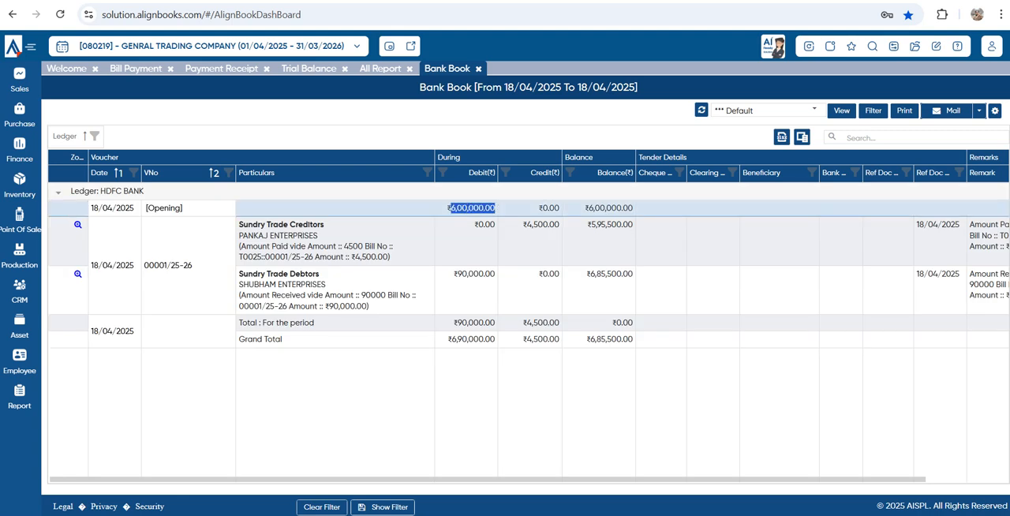
{"action": "double_click", "coordinate": [541, 224]}
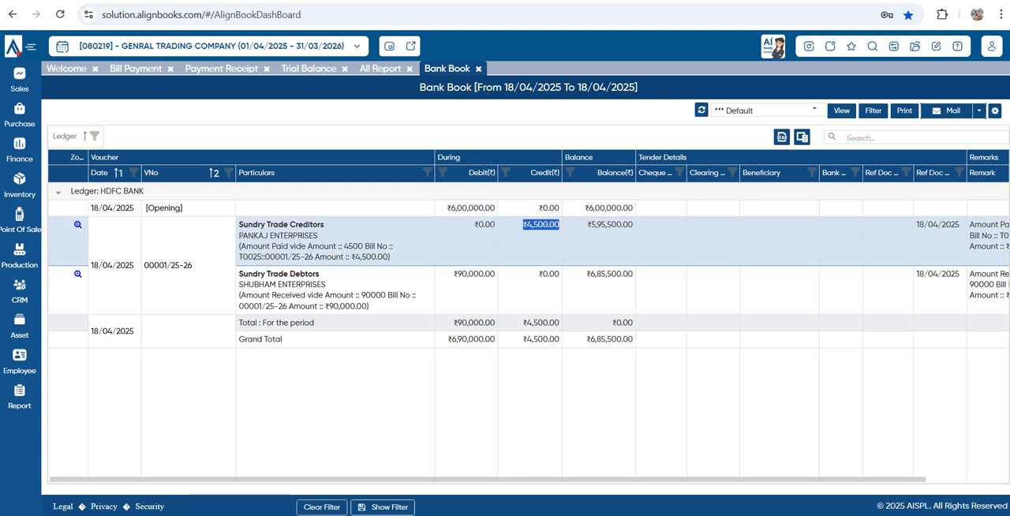
{"action": "double_click", "coordinate": [473, 274]}
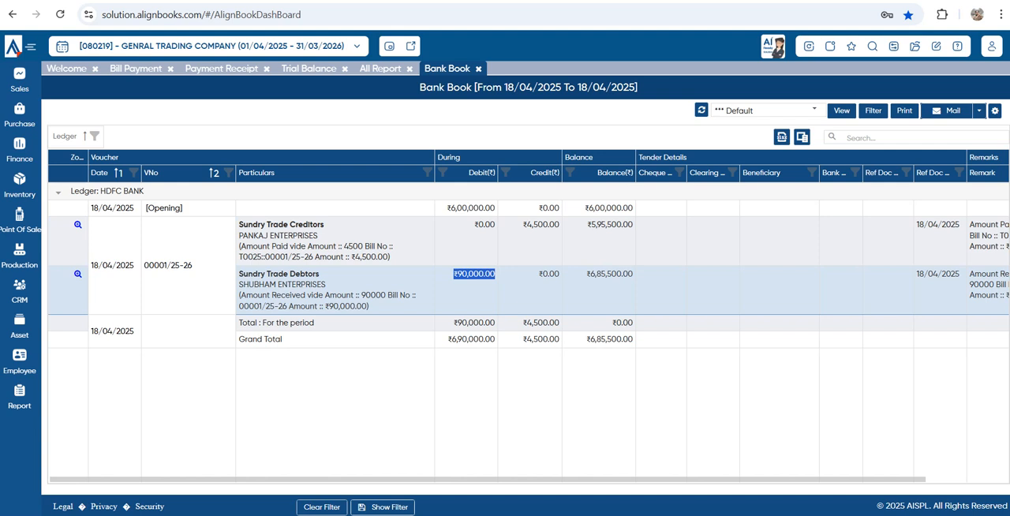
{"action": "left_click_drag", "start_coordinate": [590, 339], "coordinate": [633, 339]}
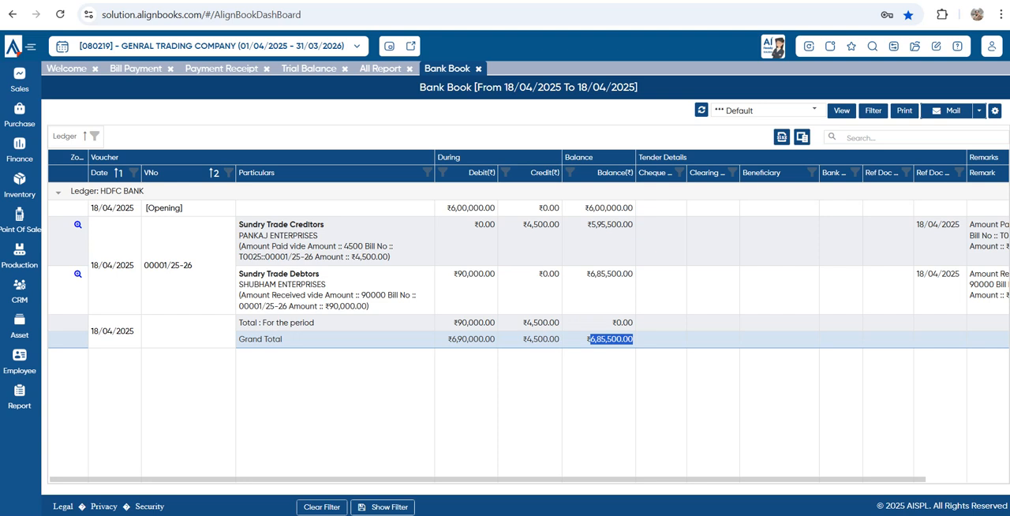
Start a Receipt Payment Voucher with the Bank Charges & Commission ledger in the first row and HDFC BANK as the cash/bank account
{"action": "left_click", "coordinate": [19, 150]}
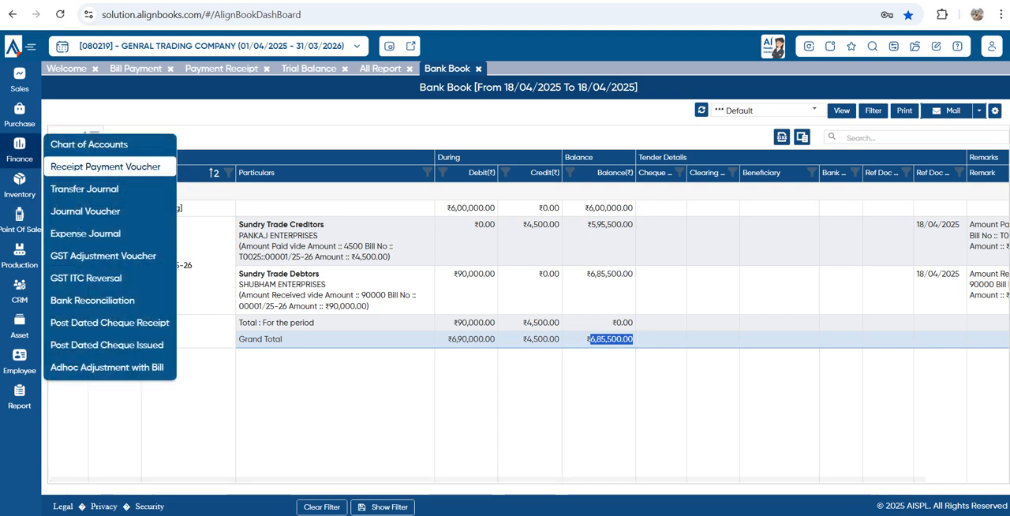
{"action": "left_click", "coordinate": [105, 166]}
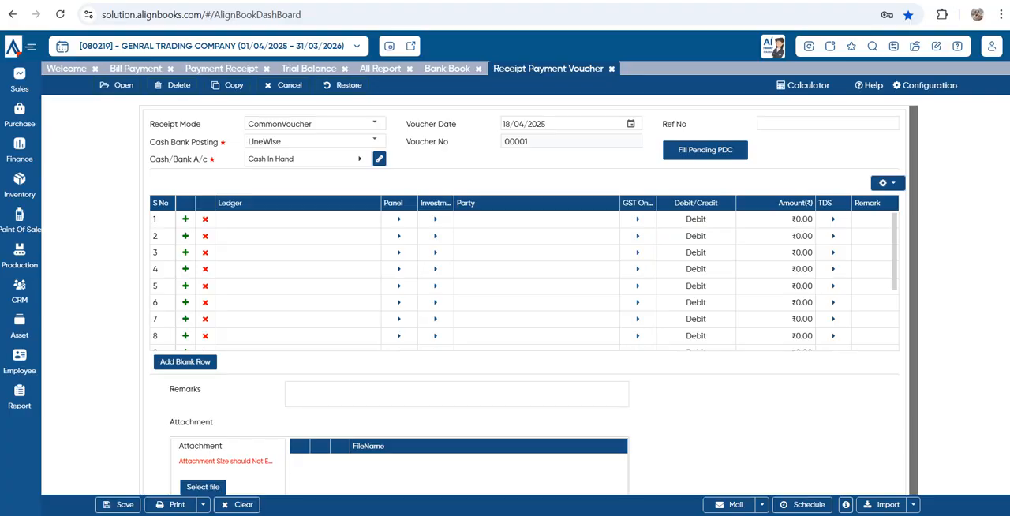
{"action": "left_click", "coordinate": [297, 219]}
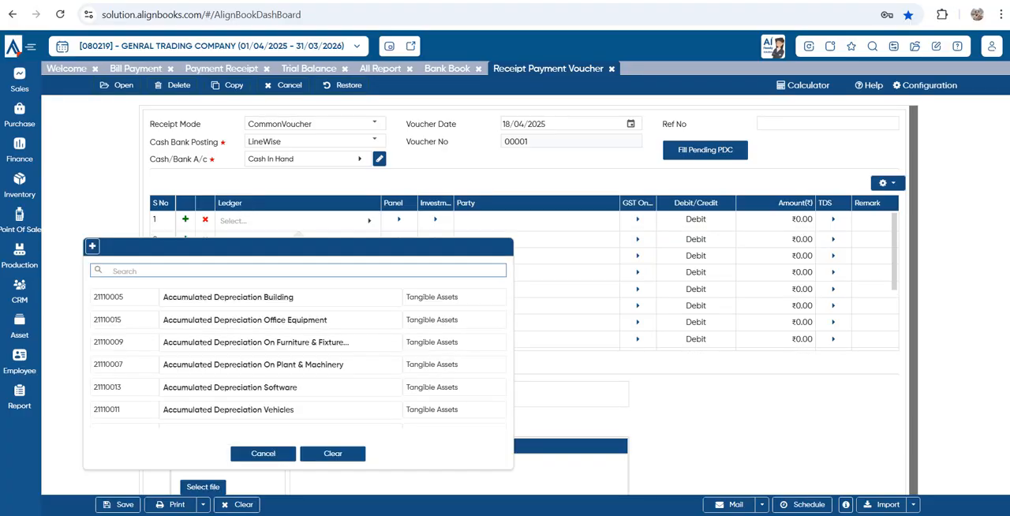
{"action": "type", "text": "BAN"}
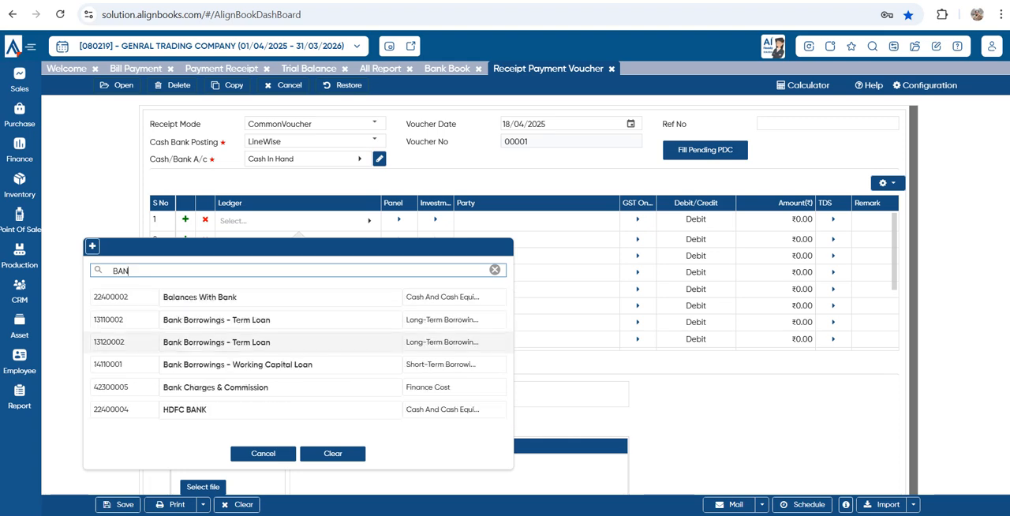
{"action": "left_click", "coordinate": [316, 388]}
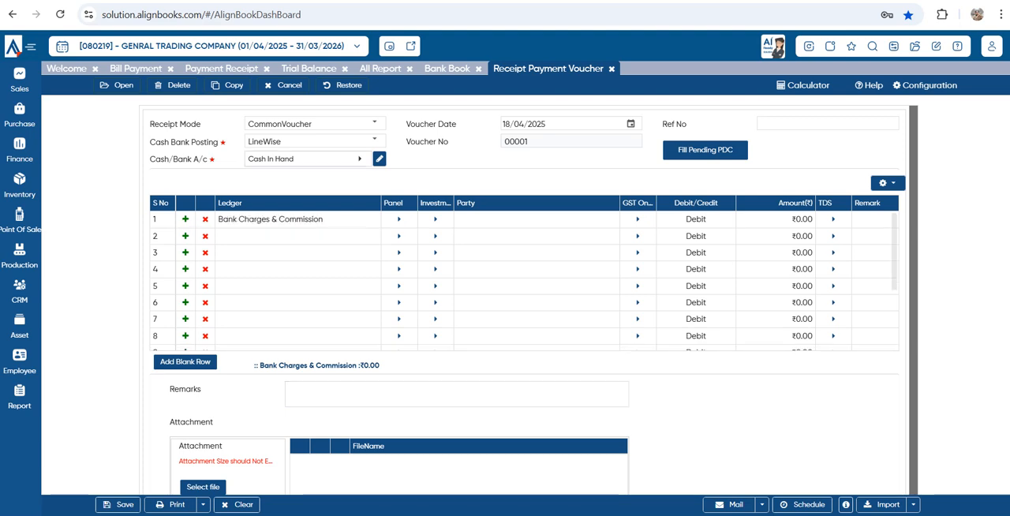
{"action": "left_click", "coordinate": [308, 159]}
{"action": "left_click", "coordinate": [296, 279]}
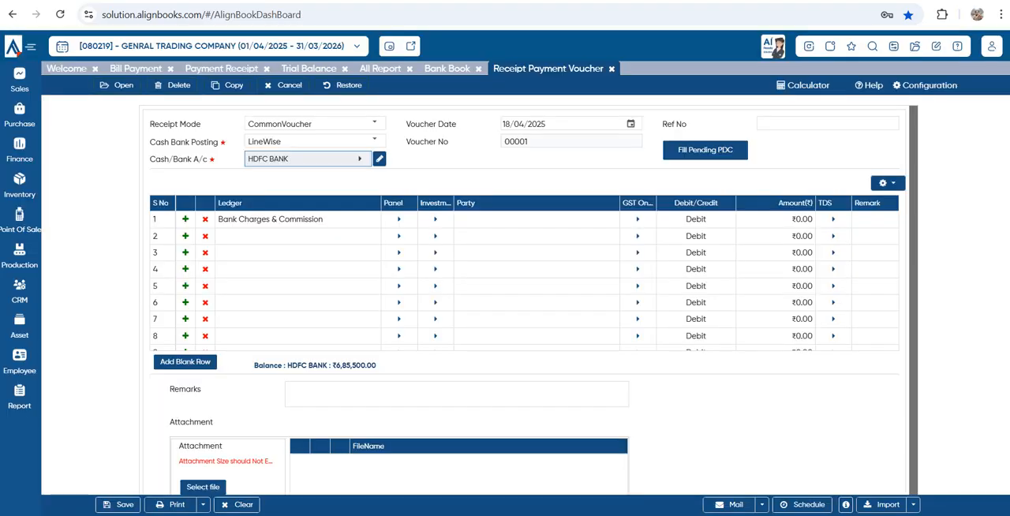
Set the Bank Charges & Commission debit amount to 600 and save the voucher
{"action": "left_click", "coordinate": [775, 220]}
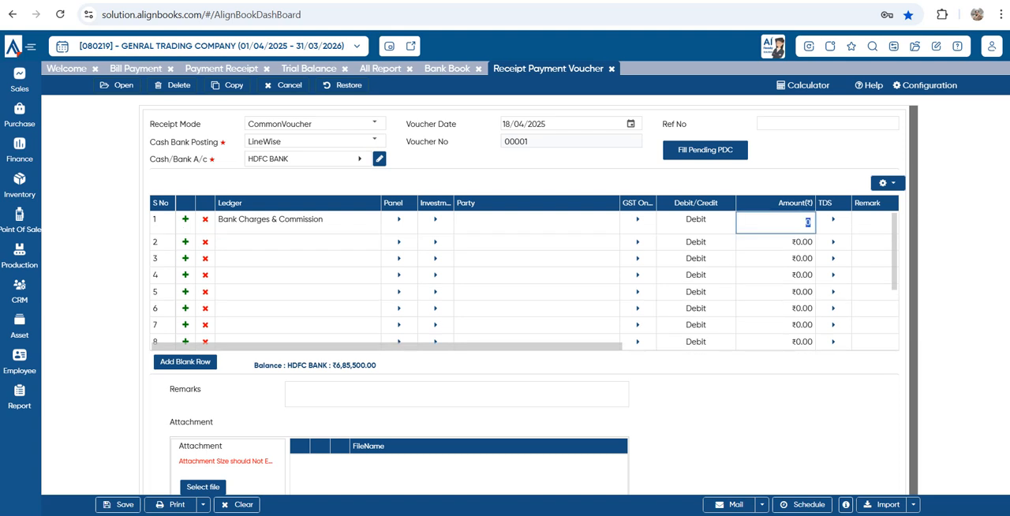
{"action": "type", "text": "600"}
{"action": "key", "text": "Tab"}
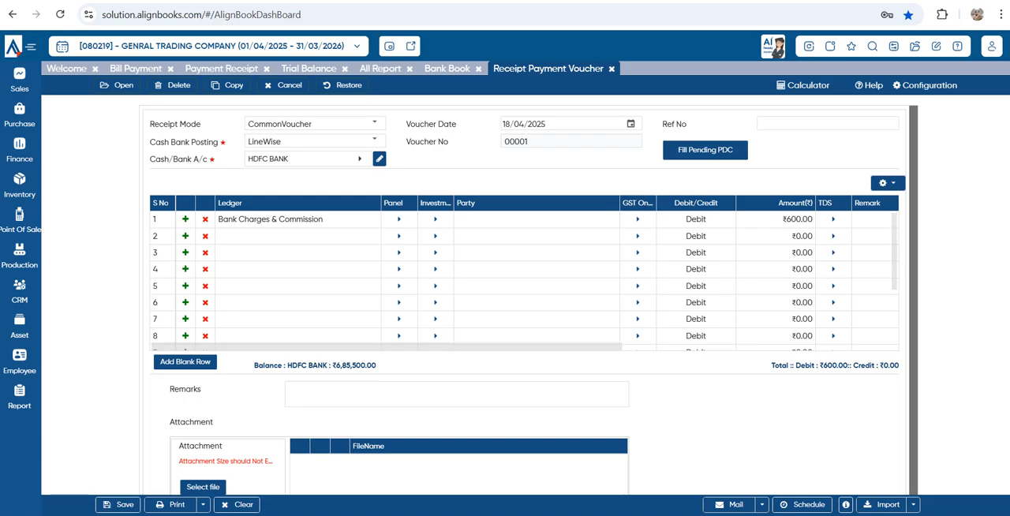
{"action": "key", "text": "ctrl+s"}
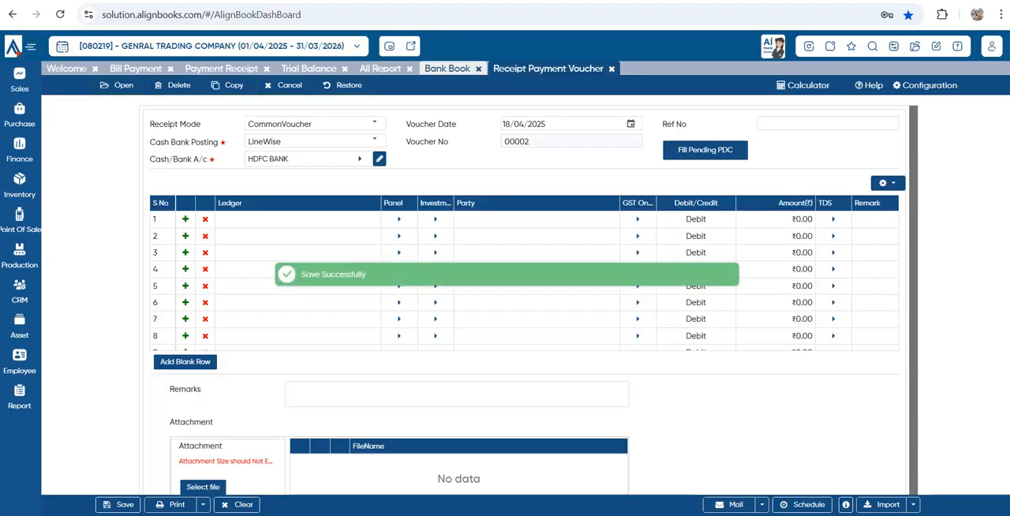
Return to the Bank Book and refresh it to check the bank charges entry
{"action": "left_click", "coordinate": [446, 69]}
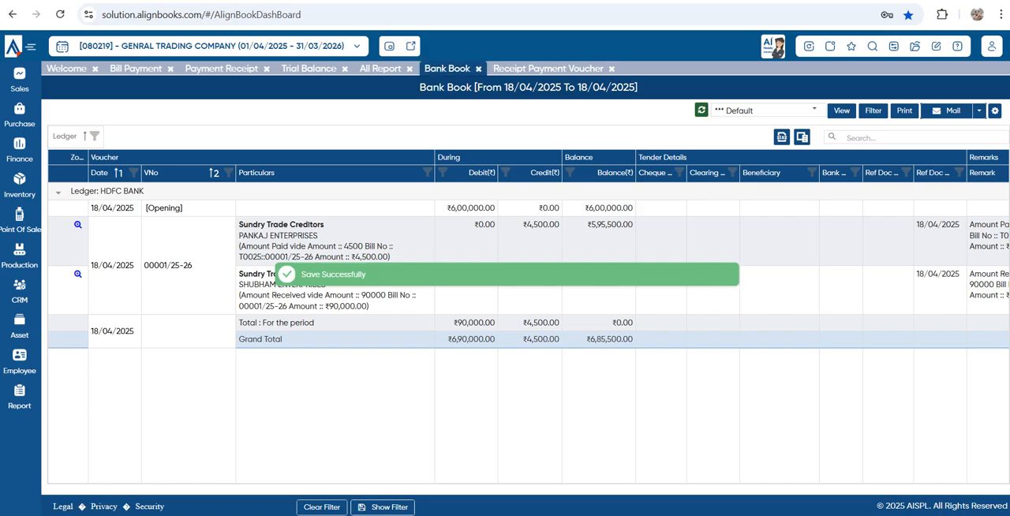
{"action": "left_click", "coordinate": [700, 110]}
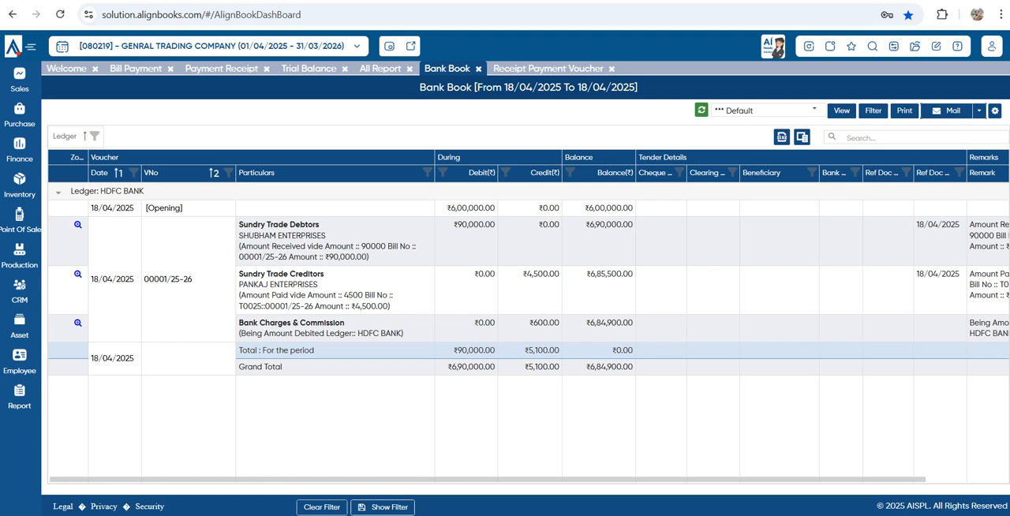
Return to the full report list and browse the Financial Statements, Primary Books and Ledgers report groups
{"action": "left_click", "coordinate": [20, 397]}
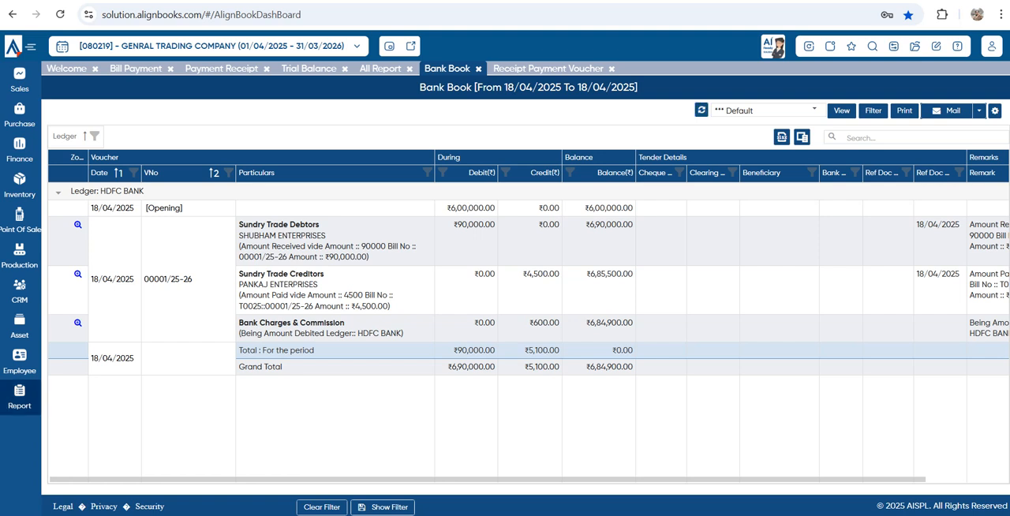
{"action": "left_click", "coordinate": [380, 69]}
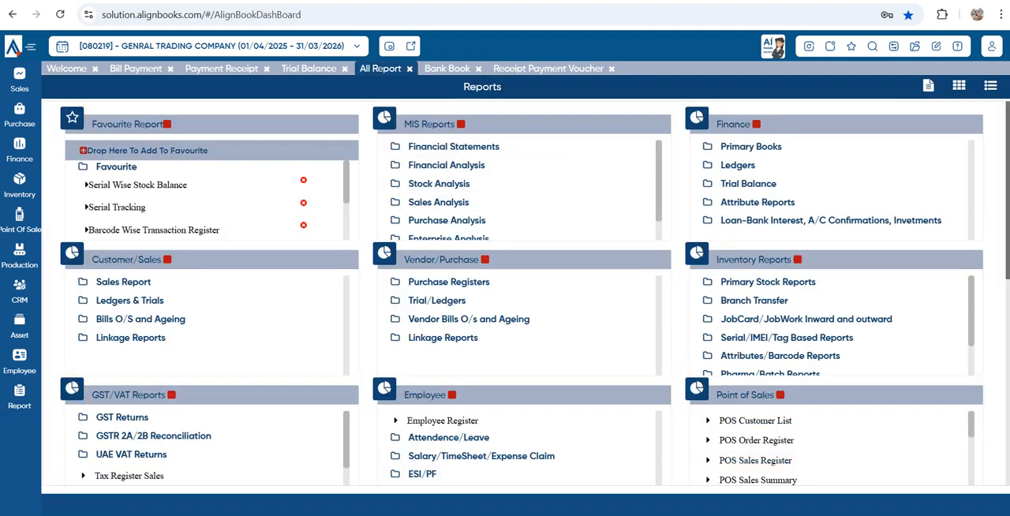
{"action": "left_click", "coordinate": [454, 147]}
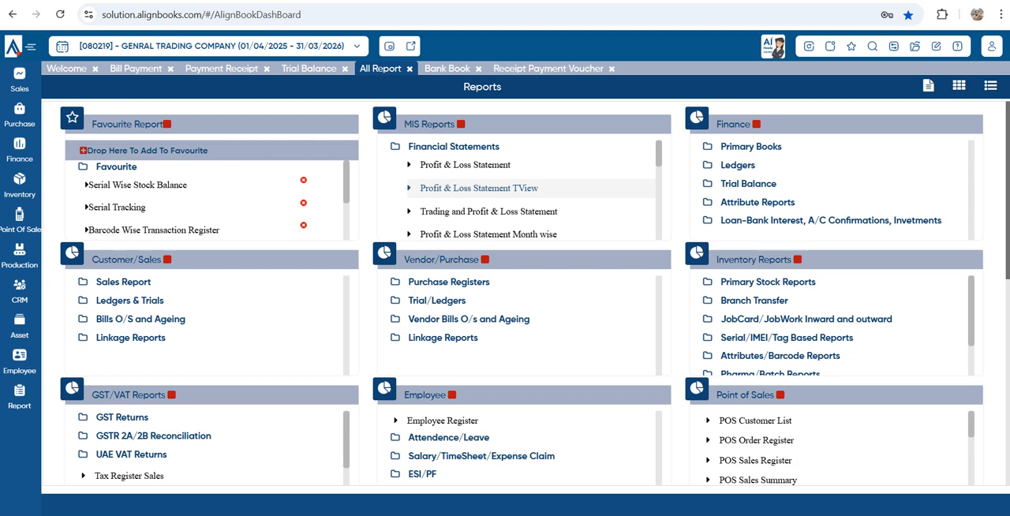
{"action": "scroll", "coordinate": [474, 189], "scroll_direction": "down", "scroll_amount": 5}
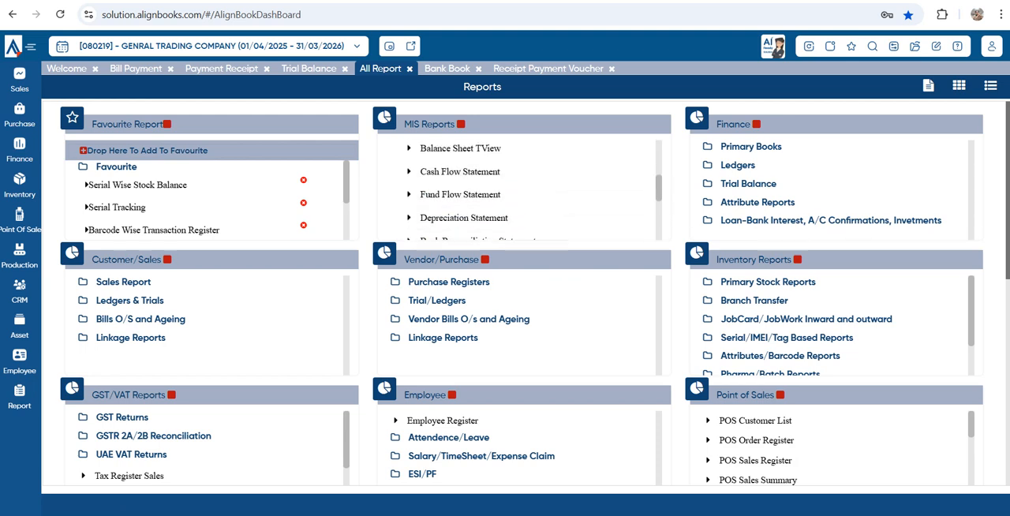
{"action": "scroll", "coordinate": [474, 174], "scroll_direction": "down", "scroll_amount": 1}
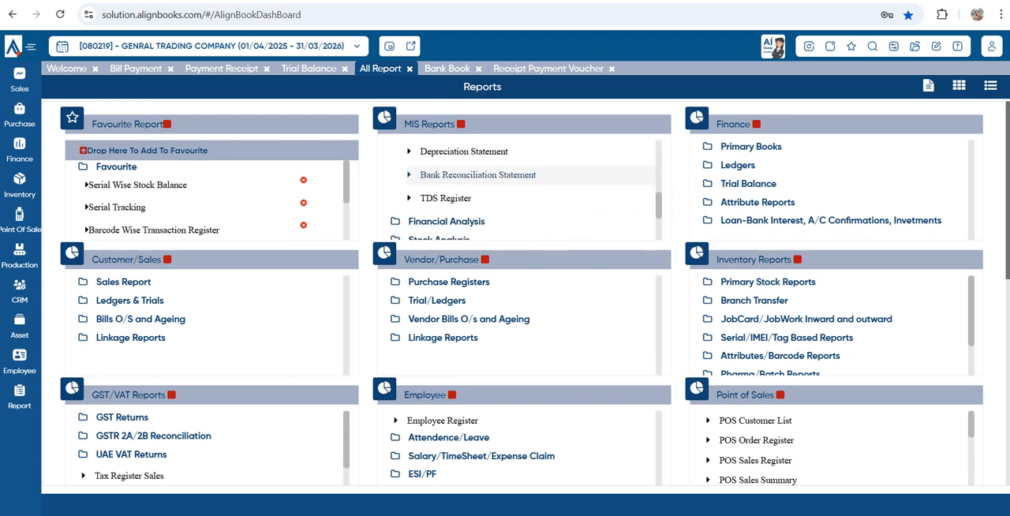
{"action": "left_click", "coordinate": [750, 147]}
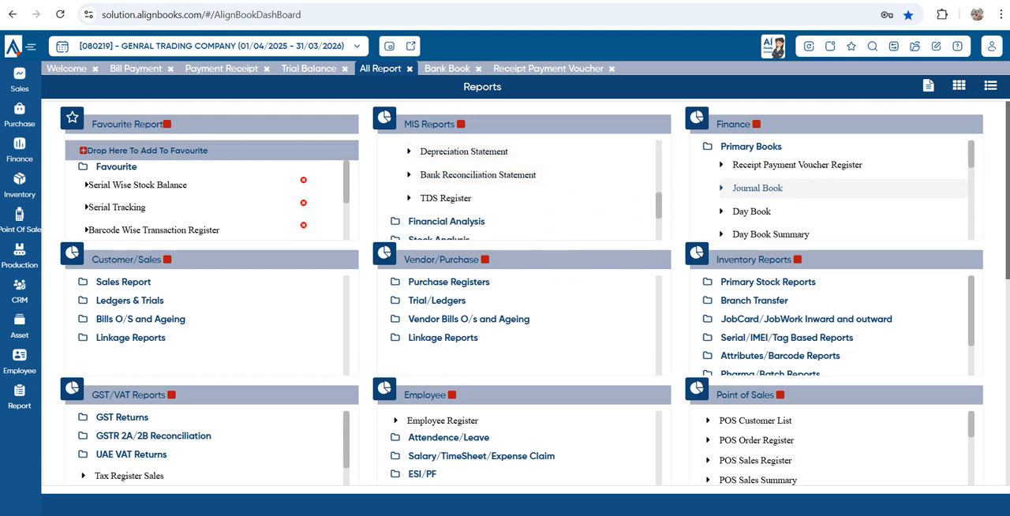
{"action": "scroll", "coordinate": [762, 191], "scroll_direction": "down", "scroll_amount": 4}
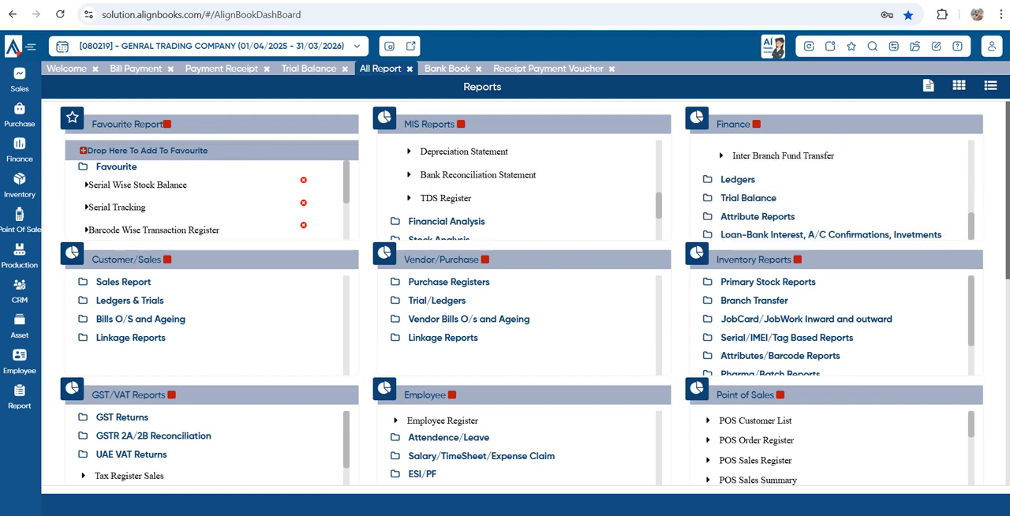
{"action": "left_click", "coordinate": [738, 181]}
{"action": "scroll", "coordinate": [757, 199], "scroll_direction": "down", "scroll_amount": 1}
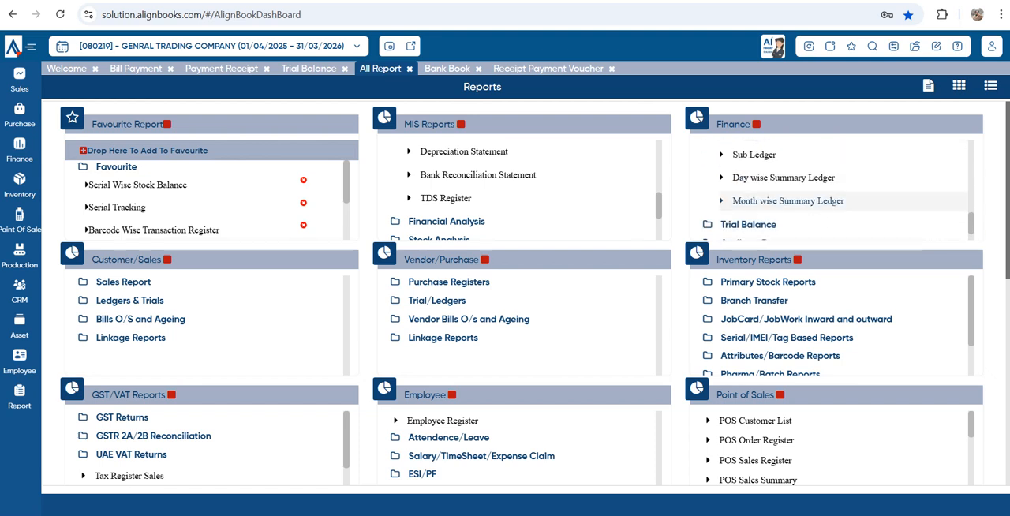
Browse the customer Sales Report group and expand the vendor Purchase Registers group
{"action": "left_click", "coordinate": [123, 282]}
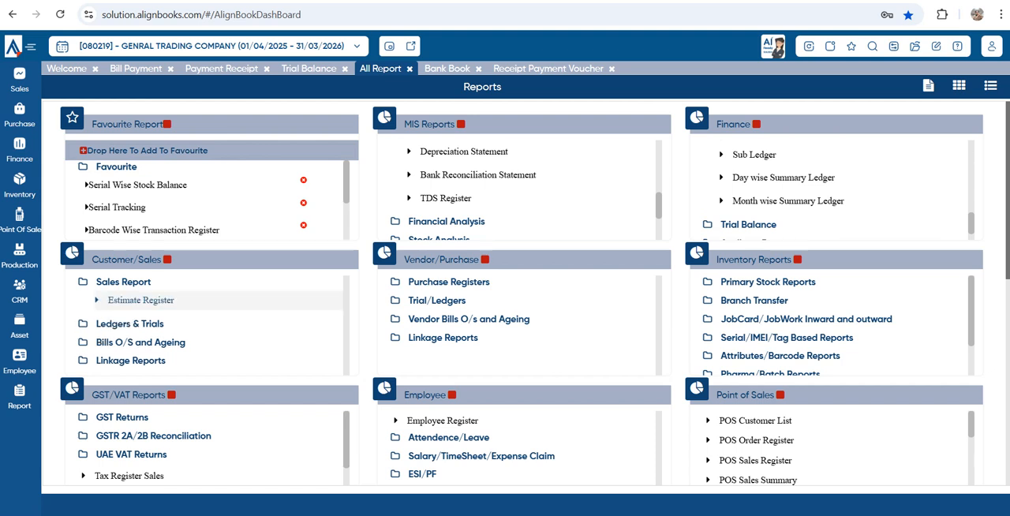
{"action": "scroll", "coordinate": [134, 300], "scroll_direction": "down", "scroll_amount": 1}
{"action": "scroll", "coordinate": [134, 303], "scroll_direction": "down", "scroll_amount": 1}
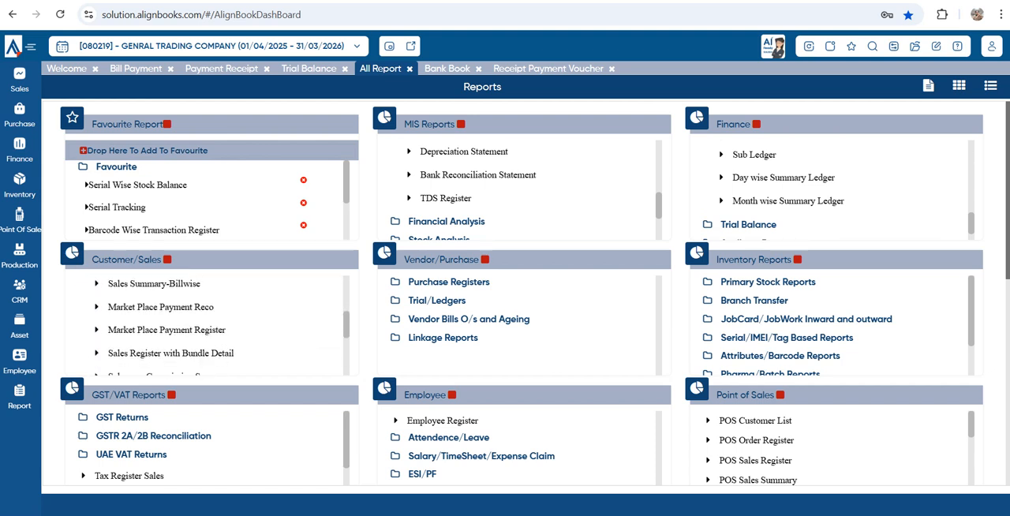
{"action": "left_click", "coordinate": [448, 282]}
Expand Primary Stock Reports and its Valuation group, and look through the stock valuation and remaining sales reports
{"action": "left_click", "coordinate": [768, 282]}
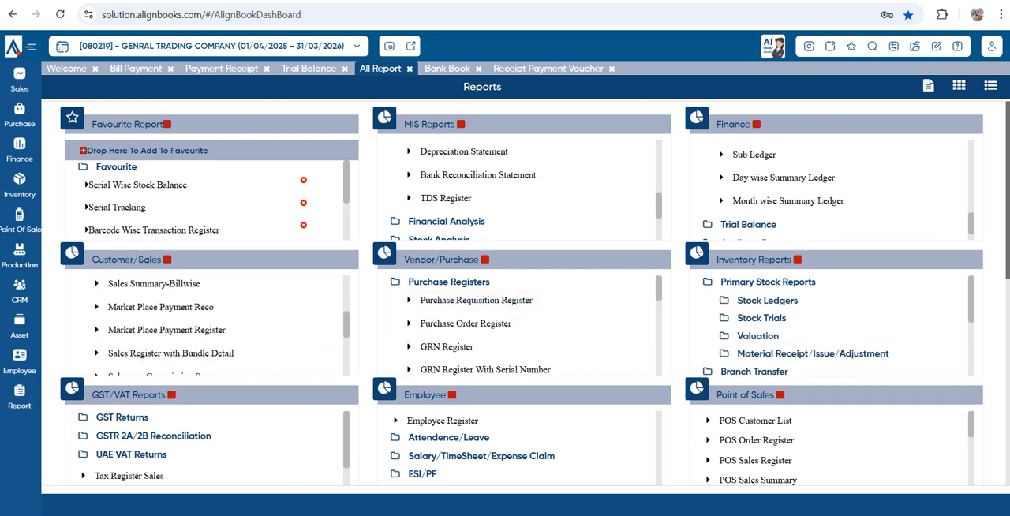
{"action": "scroll", "coordinate": [769, 303], "scroll_direction": "down", "scroll_amount": 1}
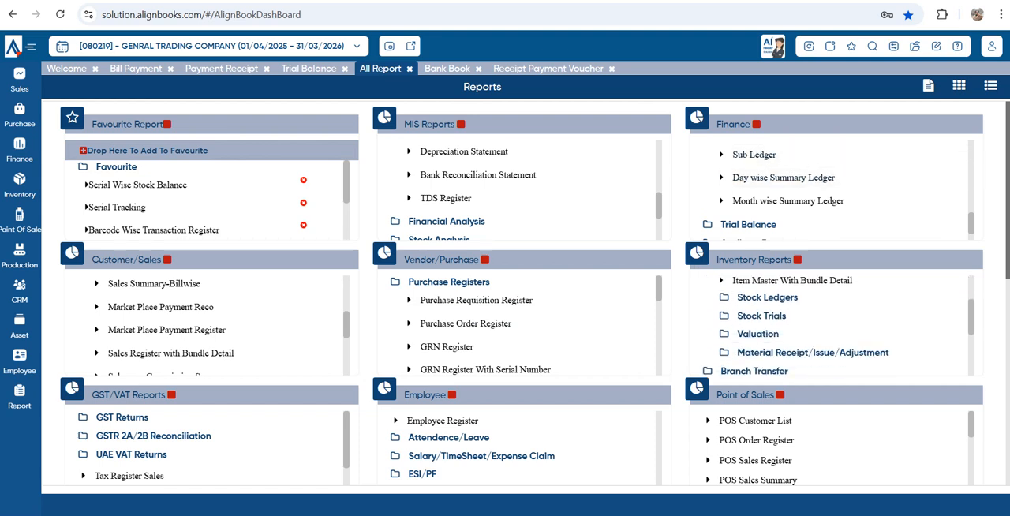
{"action": "left_click", "coordinate": [757, 335]}
{"action": "scroll", "coordinate": [761, 334], "scroll_direction": "down", "scroll_amount": 1}
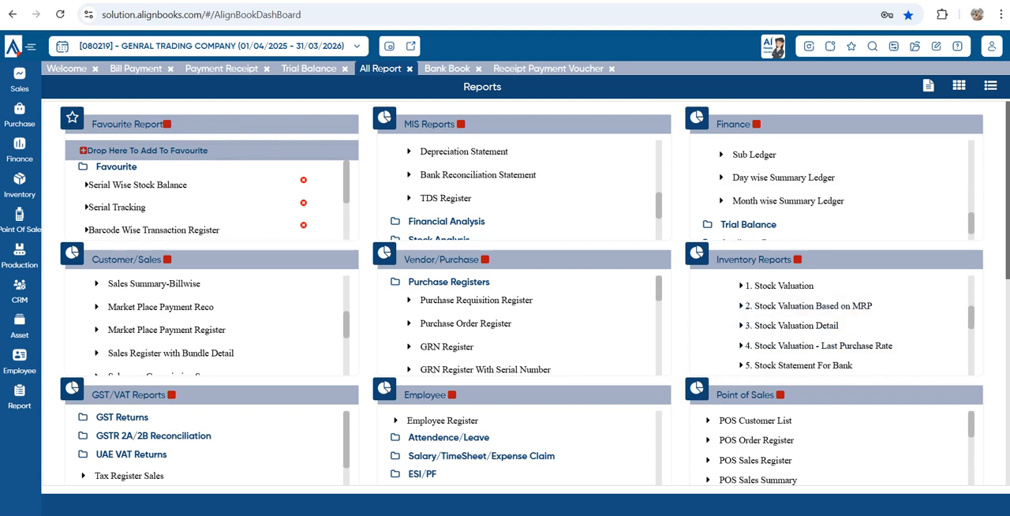
{"action": "scroll", "coordinate": [777, 332], "scroll_direction": "down", "scroll_amount": 1}
{"action": "scroll", "coordinate": [820, 330], "scroll_direction": "down", "scroll_amount": 1}
{"action": "scroll", "coordinate": [213, 323], "scroll_direction": "down", "scroll_amount": 2}
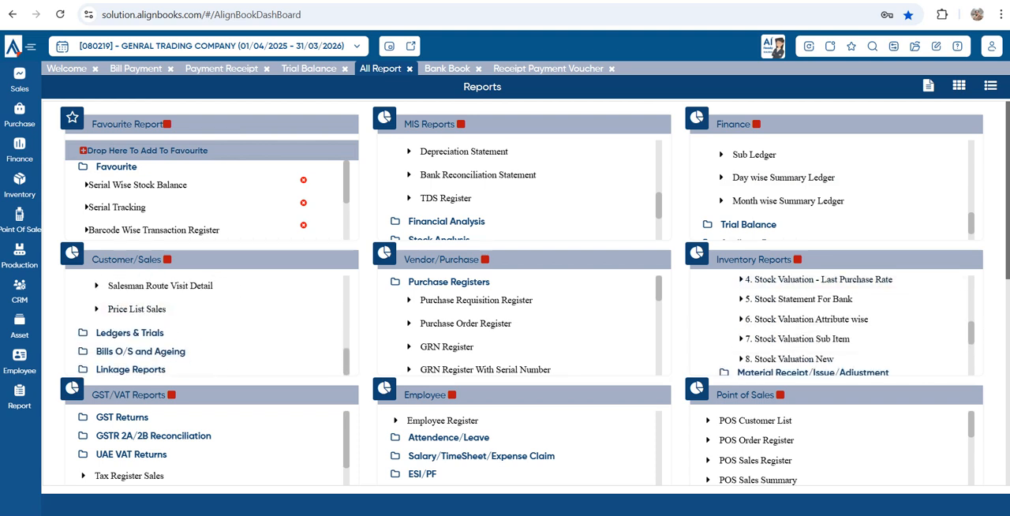
Expand the GST Returns group and look through its available return reports
{"action": "left_click", "coordinate": [122, 417]}
{"action": "scroll", "coordinate": [122, 436], "scroll_direction": "down", "scroll_amount": 2}
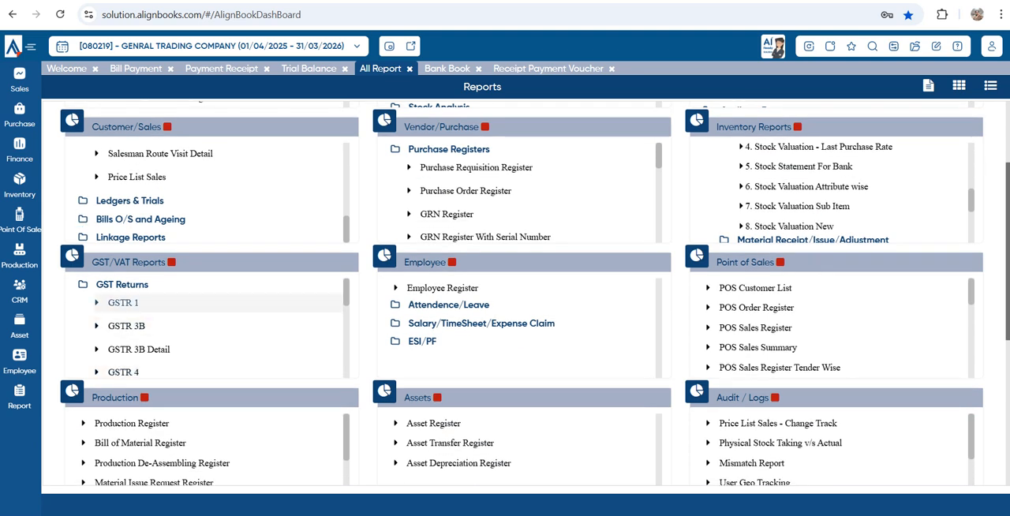
{"action": "scroll", "coordinate": [205, 349], "scroll_direction": "down", "scroll_amount": 5}
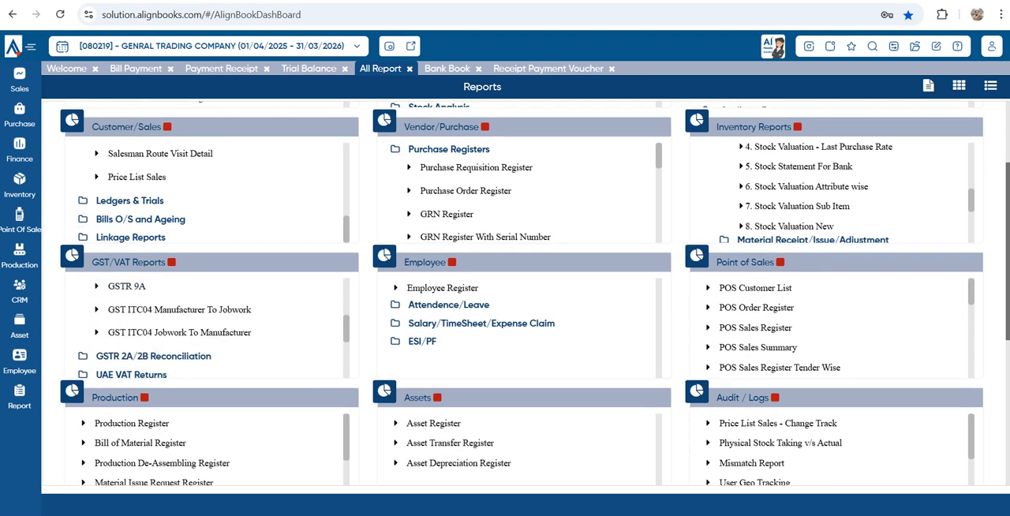
Expand the GSTR 2A/2B Reconciliation group and look through its reconciliation reports
{"action": "left_click", "coordinate": [153, 356]}
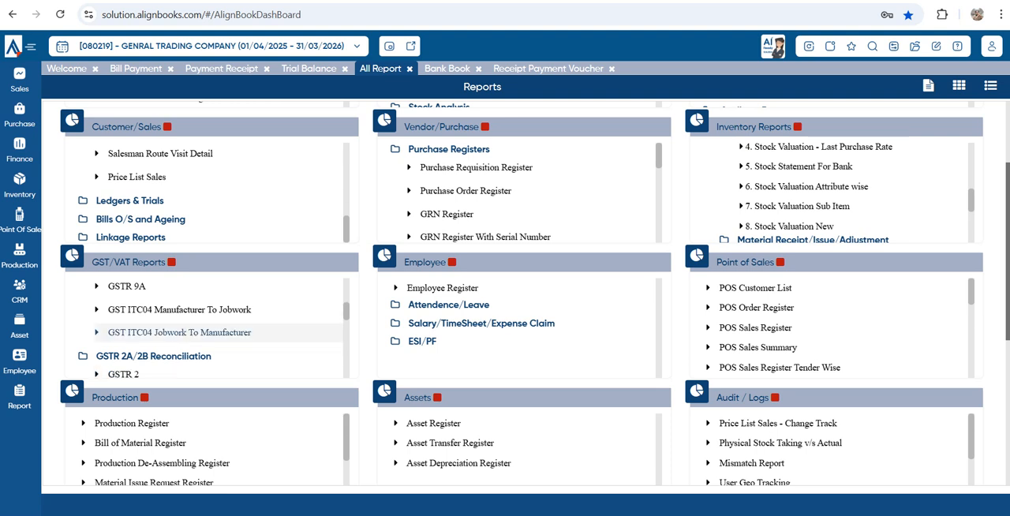
{"action": "scroll", "coordinate": [166, 332], "scroll_direction": "down", "scroll_amount": 1}
{"action": "scroll", "coordinate": [206, 331], "scroll_direction": "down", "scroll_amount": 1}
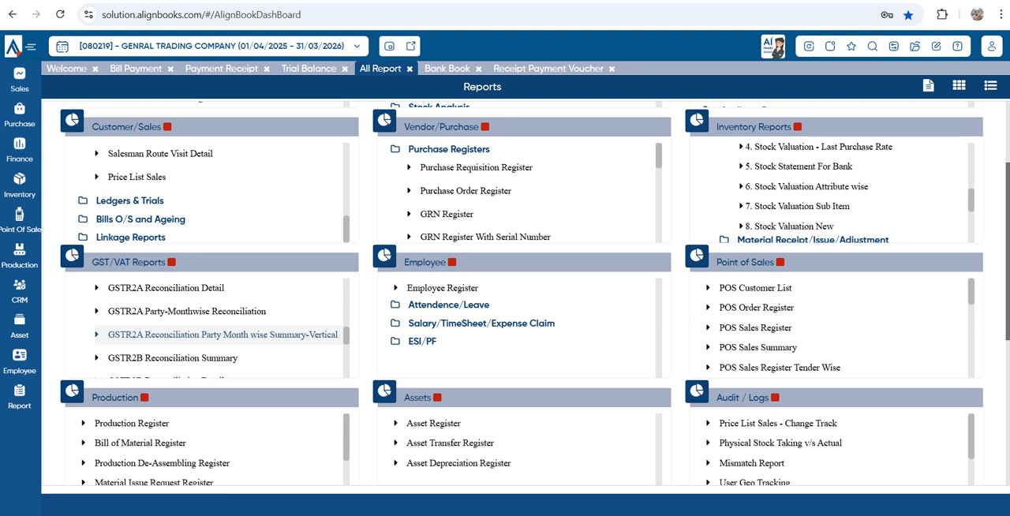
{"action": "scroll", "coordinate": [213, 334], "scroll_direction": "down", "scroll_amount": 1}
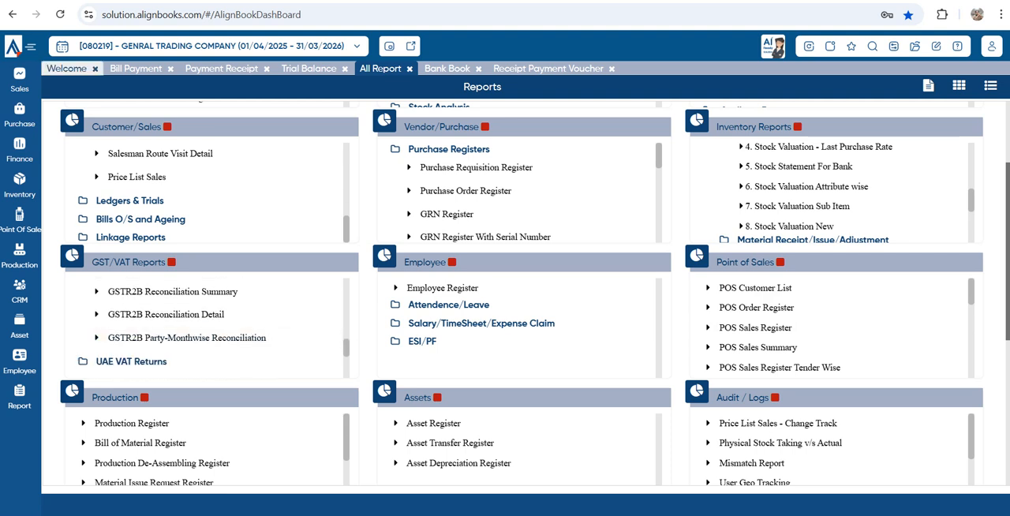
Look through the open dashboard, voucher and report pages, then return to the Bank Book report
{"action": "left_click", "coordinate": [66, 68]}
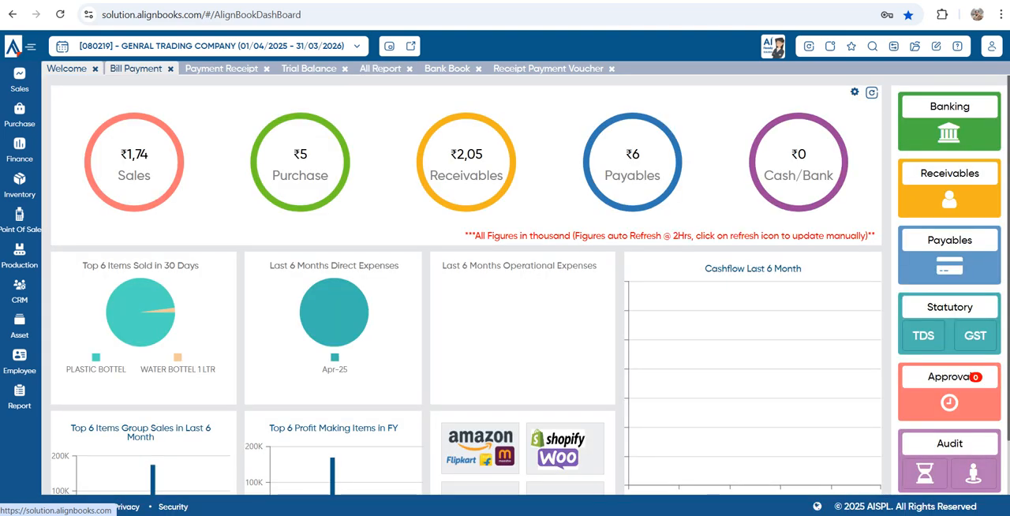
{"action": "left_click", "coordinate": [135, 69]}
{"action": "left_click", "coordinate": [220, 69]}
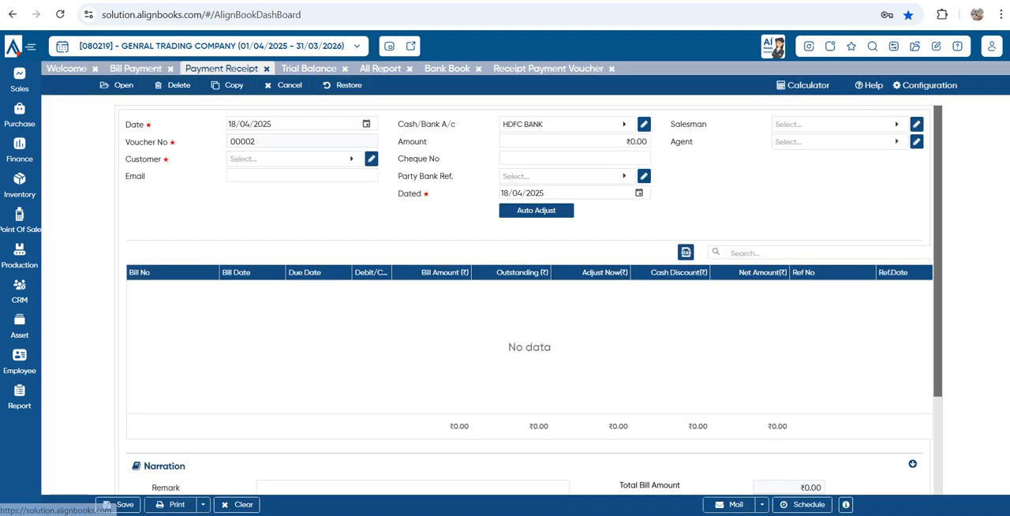
{"action": "left_click", "coordinate": [309, 68]}
{"action": "left_click", "coordinate": [381, 69]}
{"action": "left_click", "coordinate": [447, 69]}
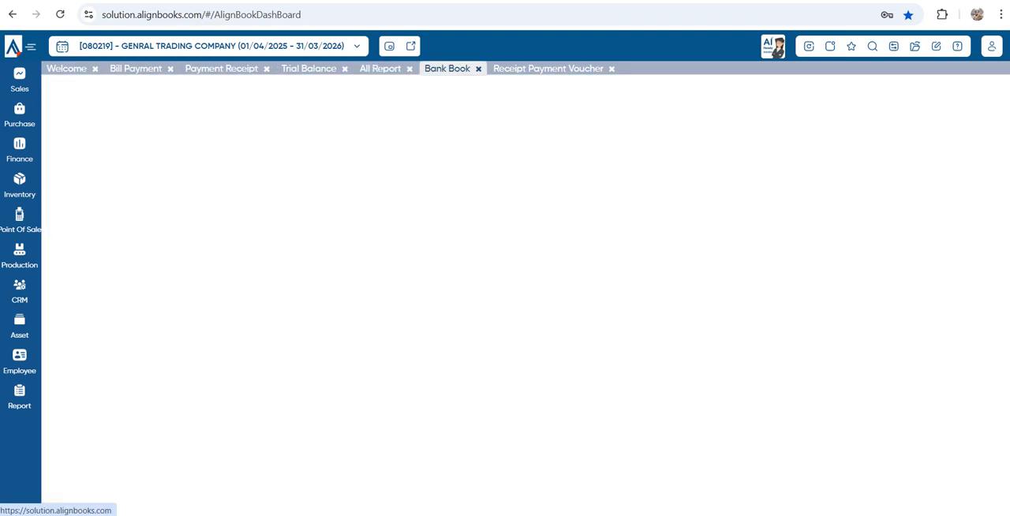
{"action": "left_click", "coordinate": [548, 69]}
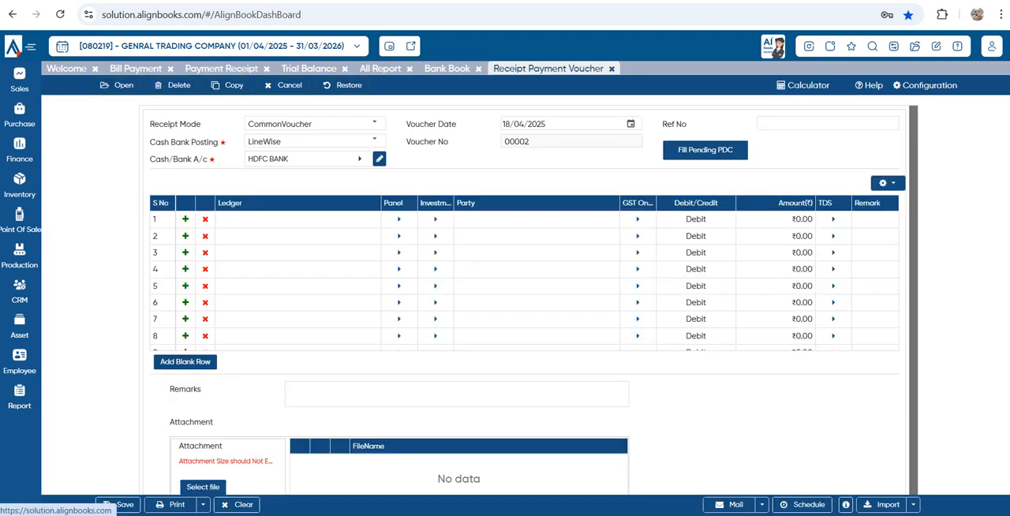
{"action": "left_click", "coordinate": [447, 68]}
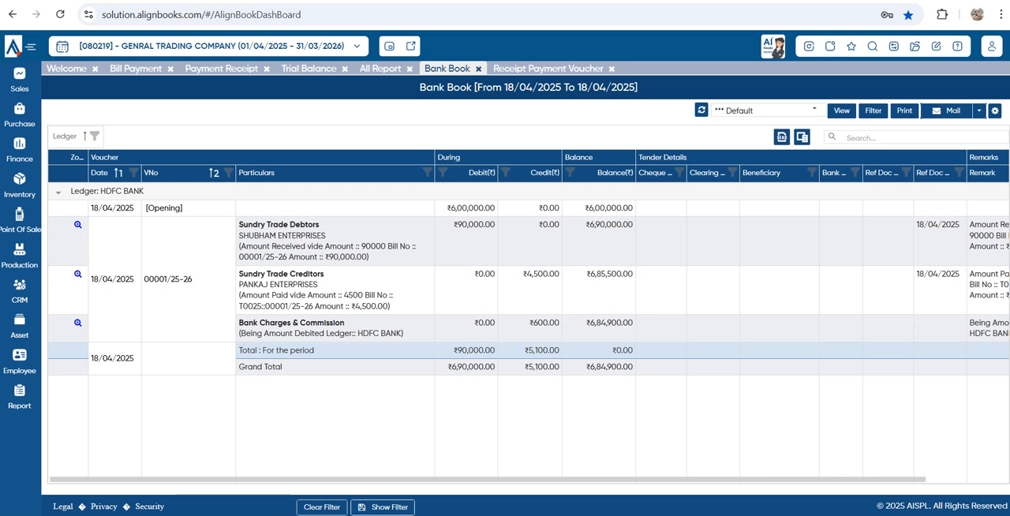
{"action": "mouse_move", "coordinate": [505, 479]}
{"action": "left_mouse_down"}
{"action": "mouse_move", "coordinate": [590, 479]}
{"action": "mouse_move", "coordinate": [505, 479]}
{"action": "left_mouse_up"}
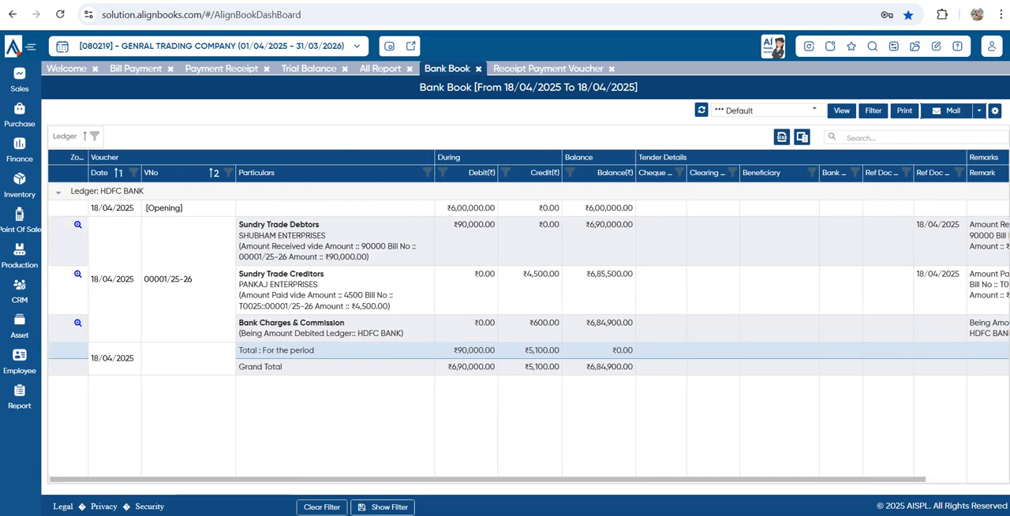
Start a new Bank Book report view copied from Default and name it "my view"
{"action": "left_click", "coordinate": [995, 110]}
{"action": "left_click", "coordinate": [953, 134]}
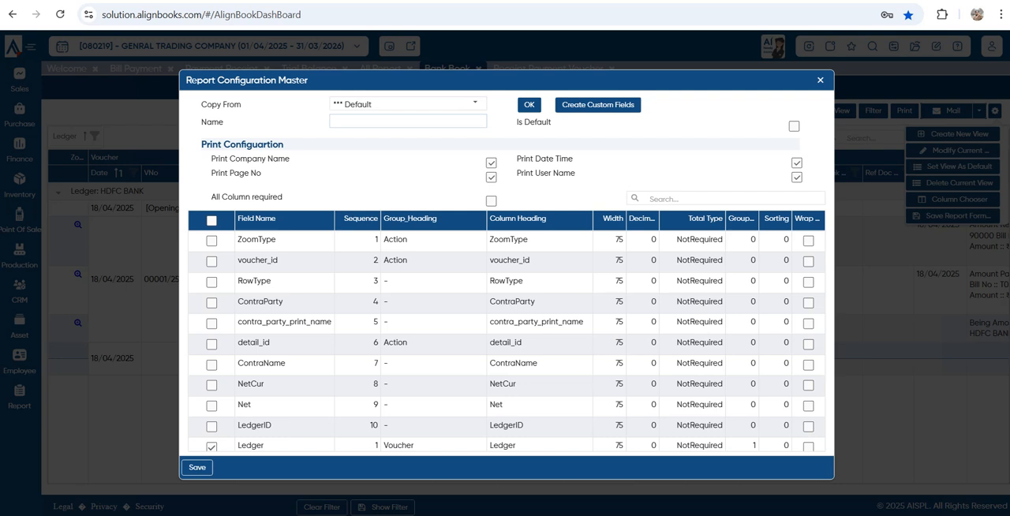
{"action": "left_click", "coordinate": [407, 122]}
{"action": "type", "text": "my vi"}
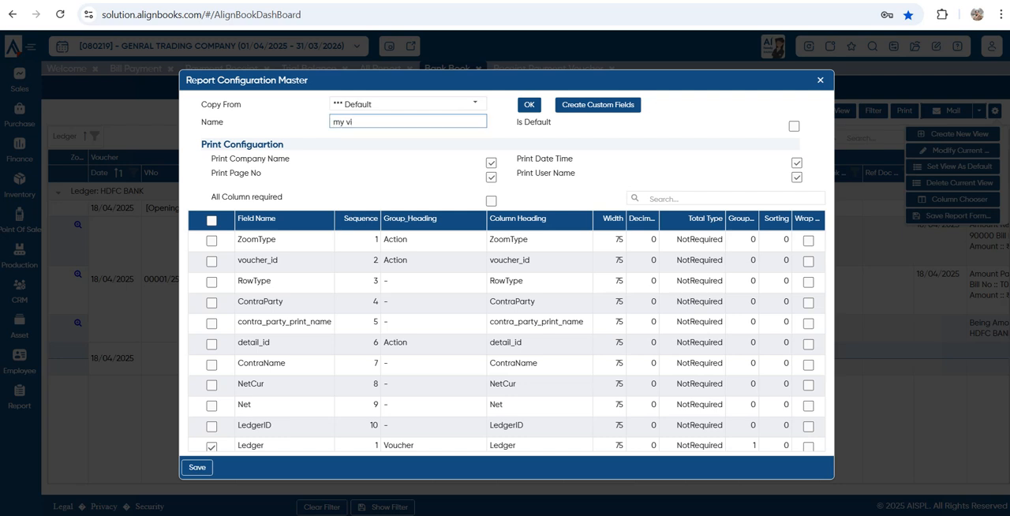
{"action": "type", "text": "ew"}
{"action": "left_click", "coordinate": [403, 167]}
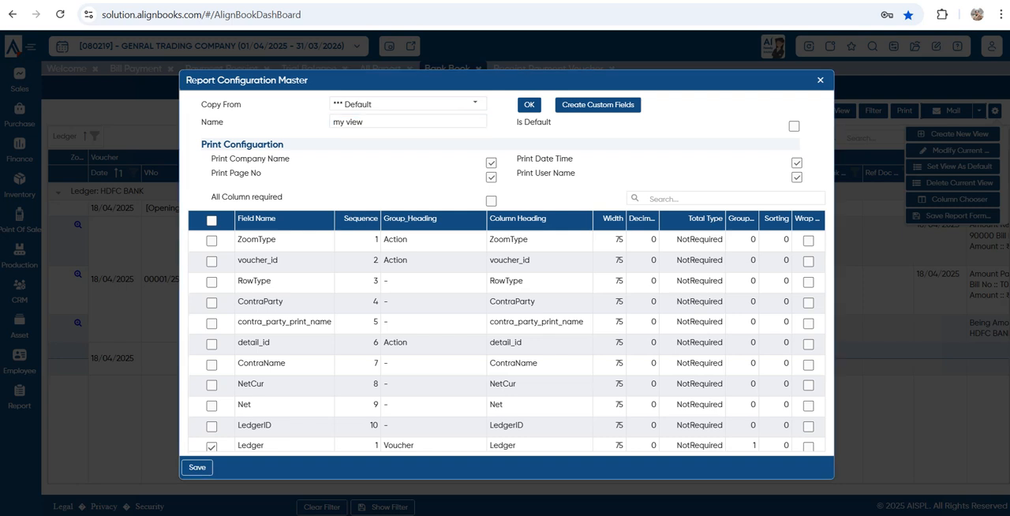
Exclude the ContraLedger, cheque_no, clearing_date, beneficiary, bank_ref, ref_doc_no and ref_doc_date fields from the view
{"action": "scroll", "coordinate": [505, 340], "scroll_direction": "down", "scroll_amount": 2}
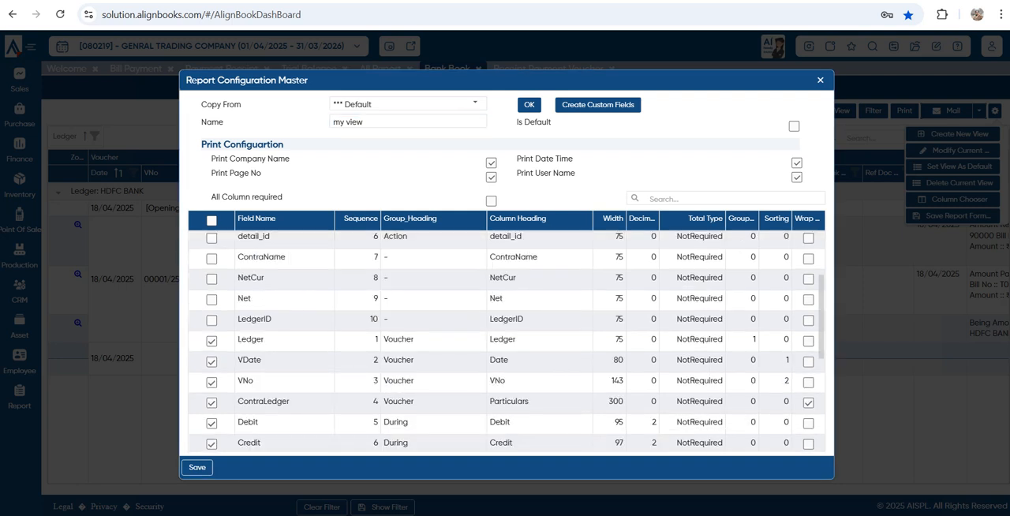
{"action": "scroll", "coordinate": [505, 340], "scroll_direction": "down", "scroll_amount": 1}
{"action": "left_click", "coordinate": [212, 350]}
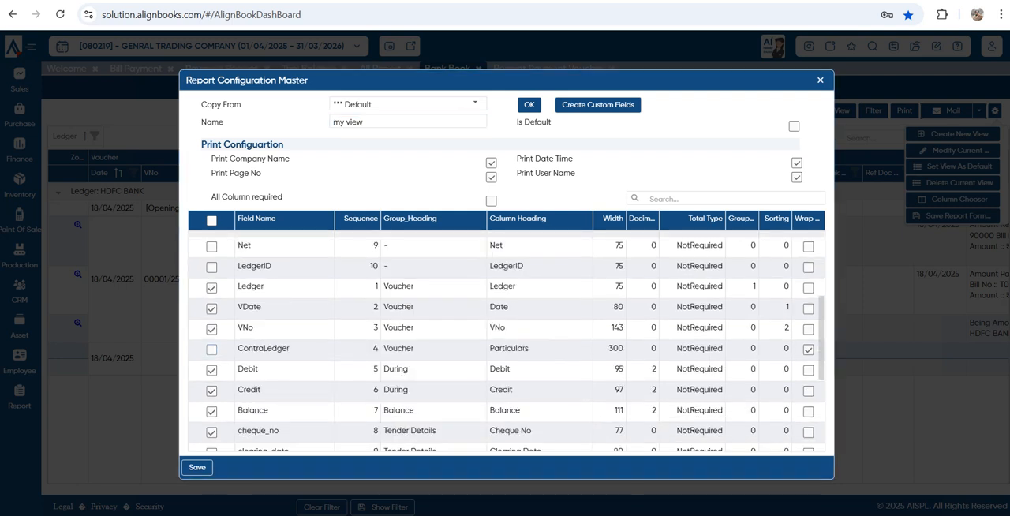
{"action": "scroll", "coordinate": [211, 349], "scroll_direction": "down", "scroll_amount": 1}
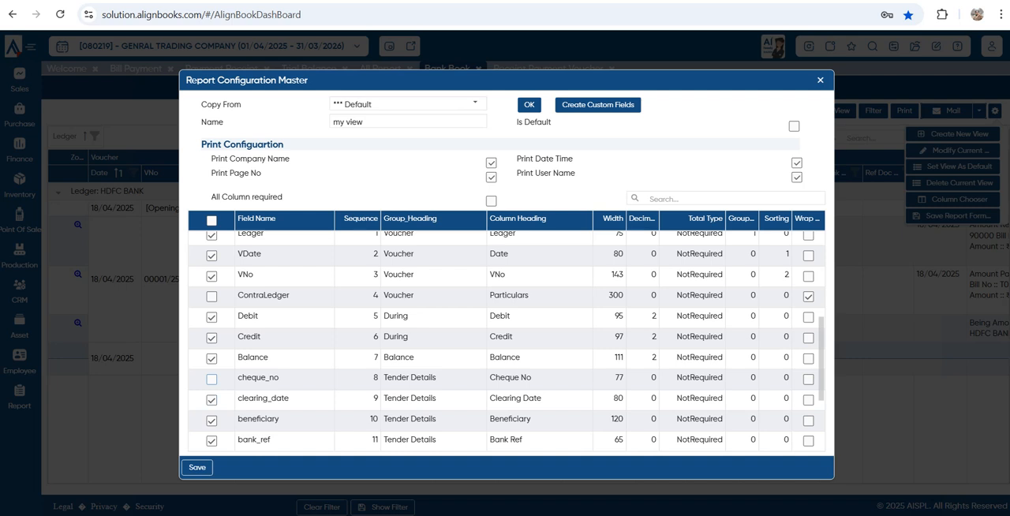
{"action": "left_click", "coordinate": [212, 400]}
{"action": "left_click", "coordinate": [212, 420]}
{"action": "scroll", "coordinate": [212, 421], "scroll_direction": "down", "scroll_amount": 1}
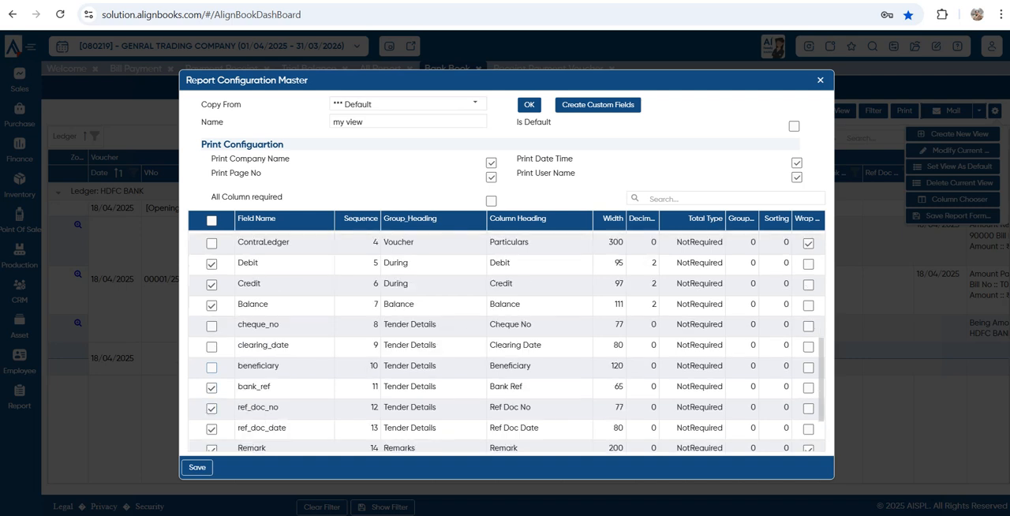
{"action": "left_click", "coordinate": [211, 387]}
{"action": "left_click", "coordinate": [212, 430]}
{"action": "scroll", "coordinate": [211, 429], "scroll_direction": "down", "scroll_amount": 1}
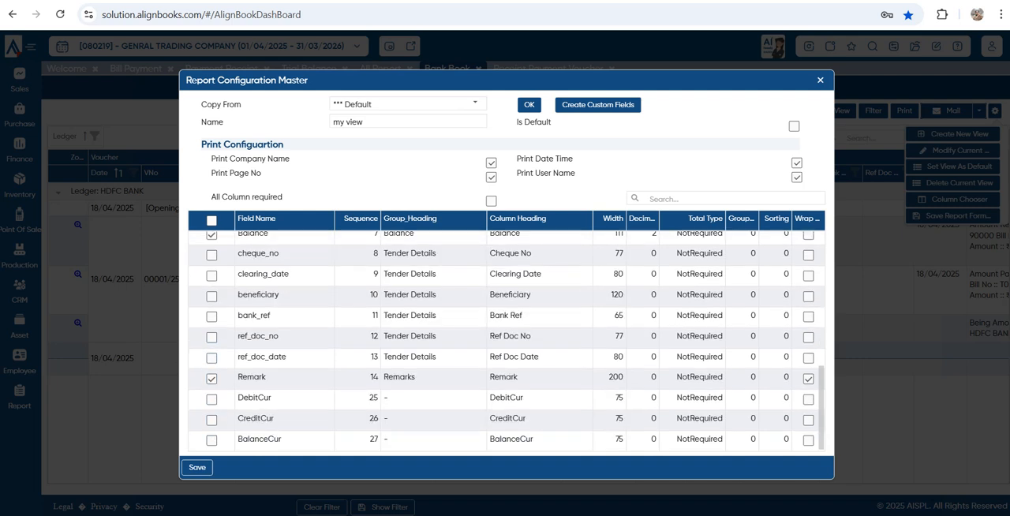
Include the ContraLedger field again, exclude the Remark field, and save the new report view
{"action": "scroll", "coordinate": [507, 341], "scroll_direction": "up", "scroll_amount": 5}
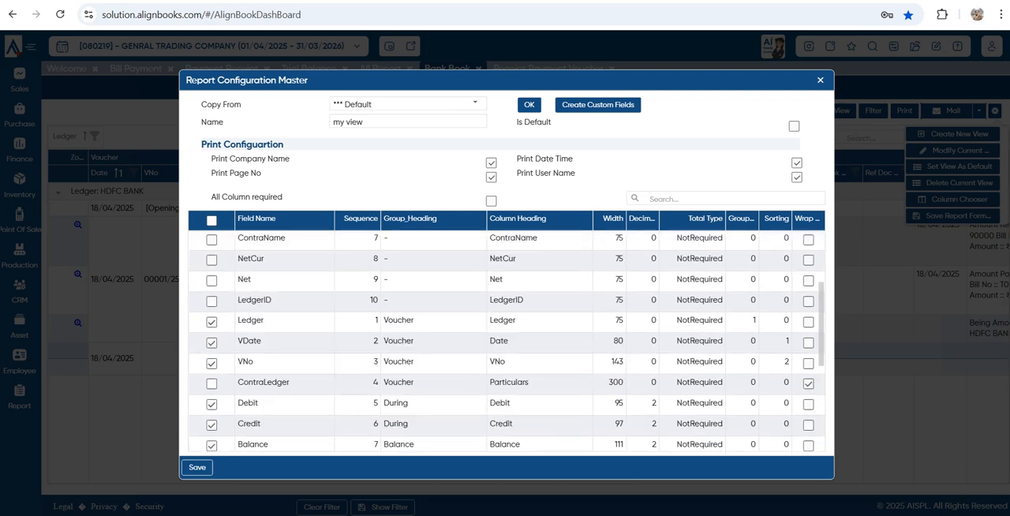
{"action": "left_click", "coordinate": [211, 384]}
{"action": "scroll", "coordinate": [211, 384], "scroll_direction": "up", "scroll_amount": 2}
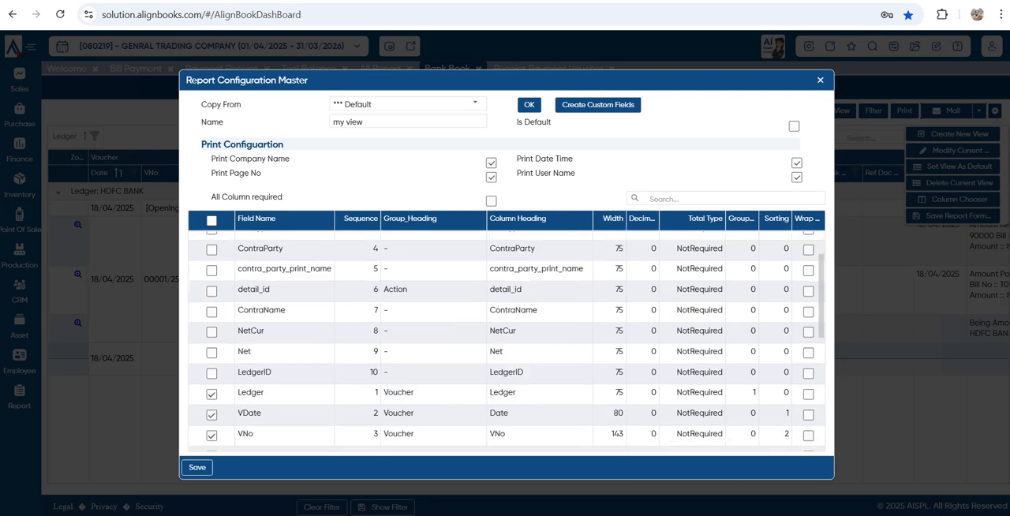
{"action": "scroll", "coordinate": [507, 341], "scroll_direction": "down", "scroll_amount": 5}
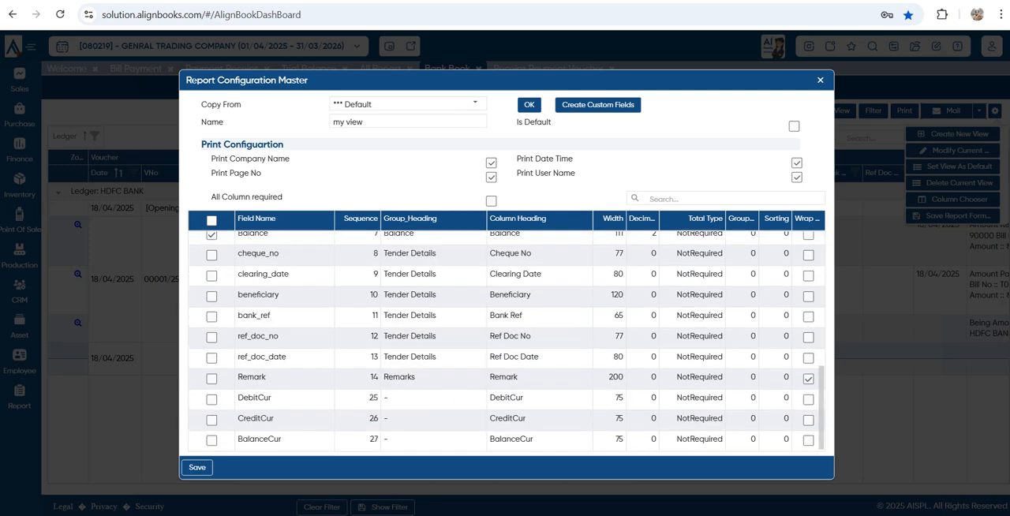
{"action": "scroll", "coordinate": [506, 341], "scroll_direction": "up", "scroll_amount": 2}
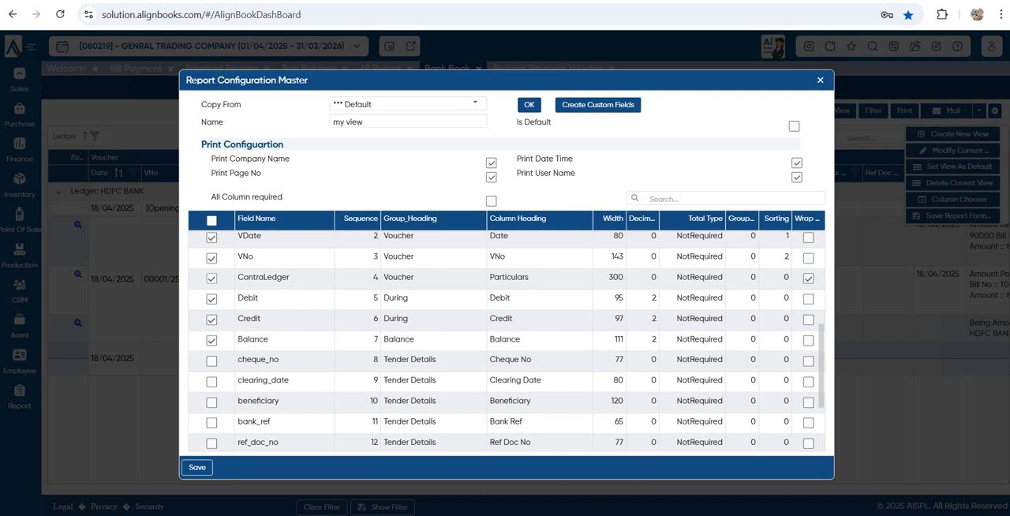
{"action": "left_click", "coordinate": [197, 467]}
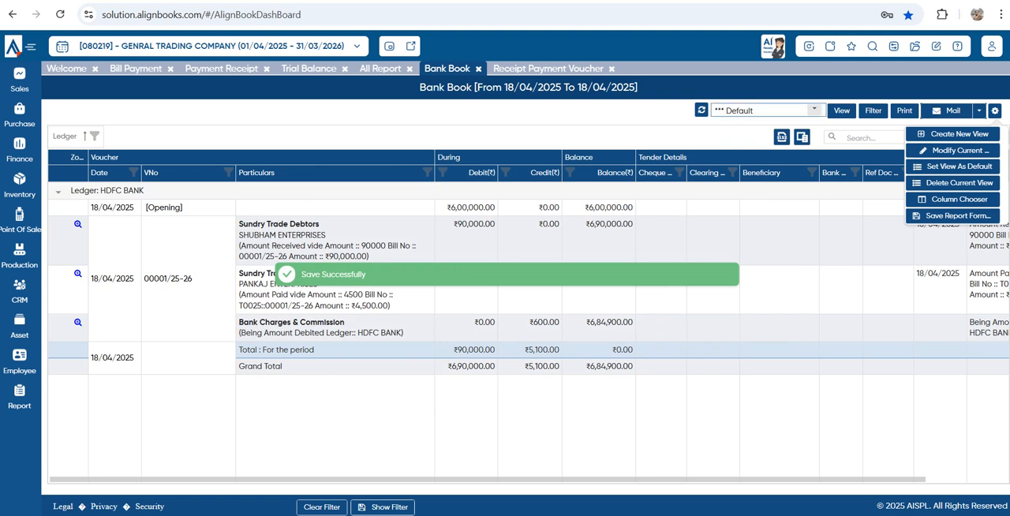
Display the Bank Book in "my view", then switch back to the Default view and compare its columns
{"action": "left_click", "coordinate": [813, 110]}
{"action": "left_click", "coordinate": [732, 146]}
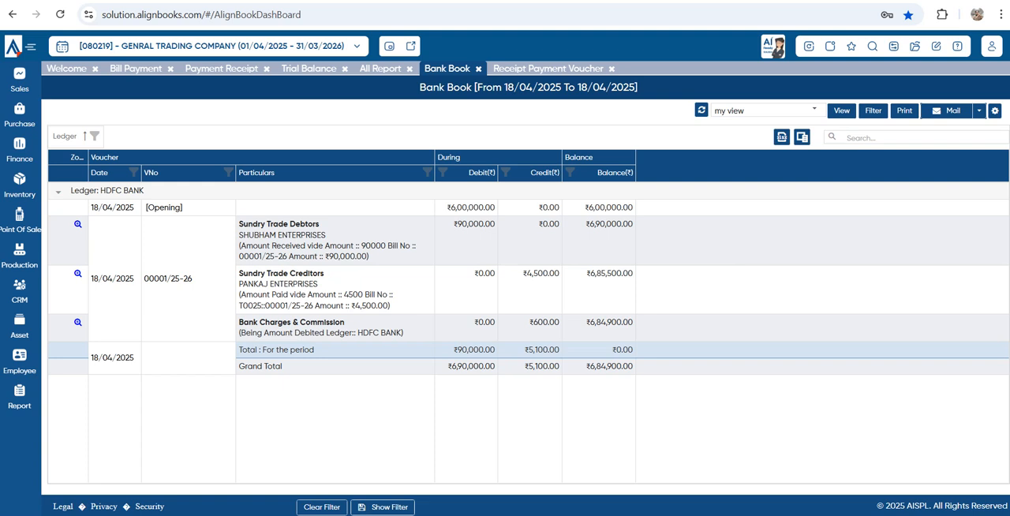
{"action": "left_click", "coordinate": [815, 111]}
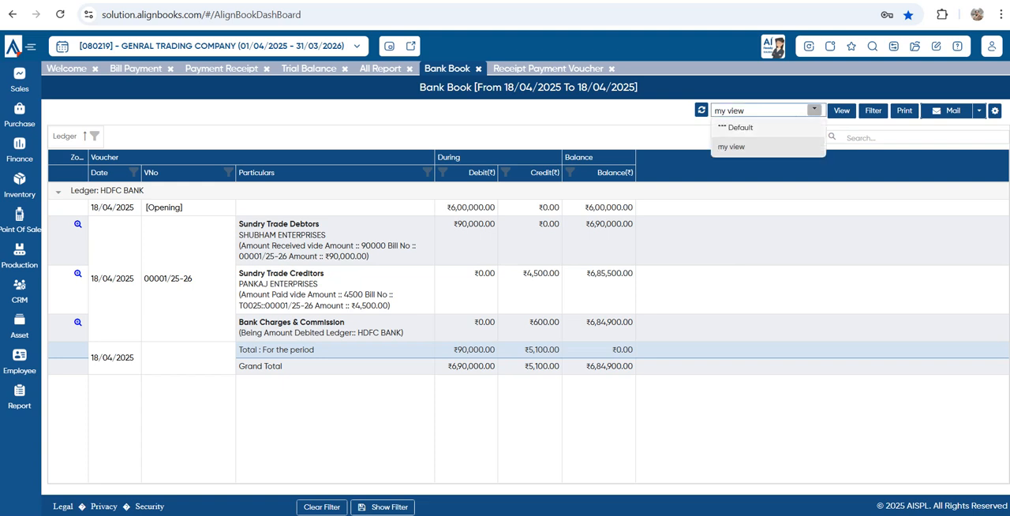
{"action": "left_click", "coordinate": [742, 127]}
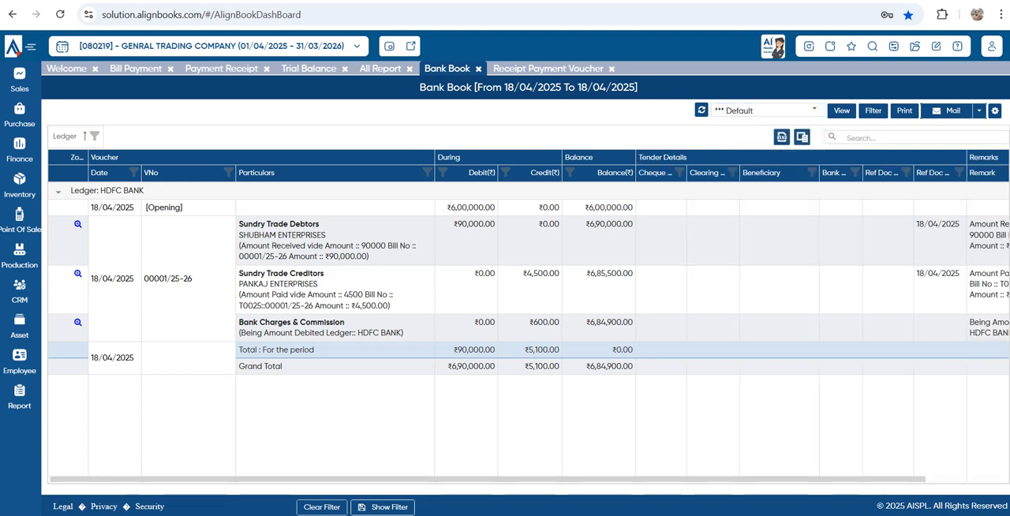
{"action": "left_click_drag", "start_coordinate": [505, 479], "coordinate": [591, 479]}
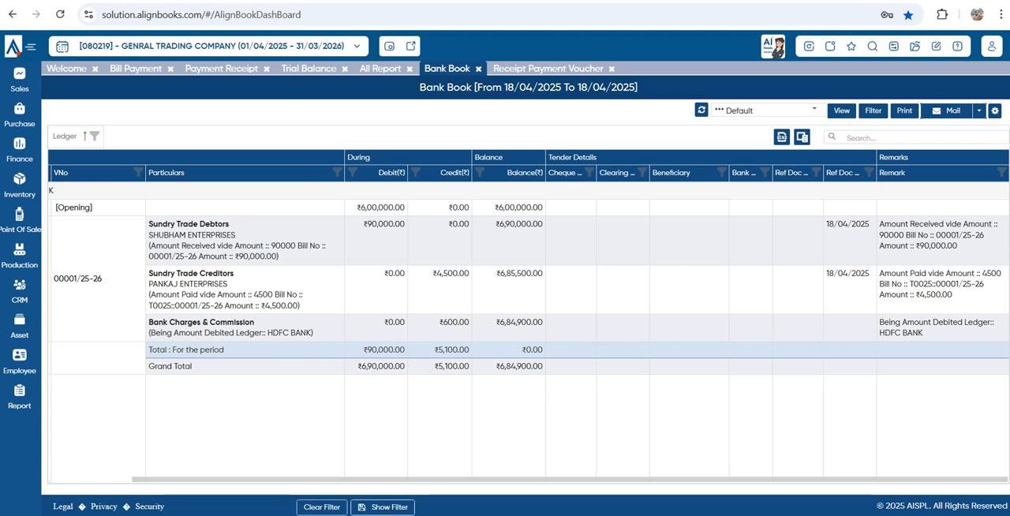
Return to the Welcome dashboard, look through the assistance panel's Support, Video and Help sections, and close the panel
{"action": "left_click", "coordinate": [809, 46]}
{"action": "left_click", "coordinate": [471, 294]}
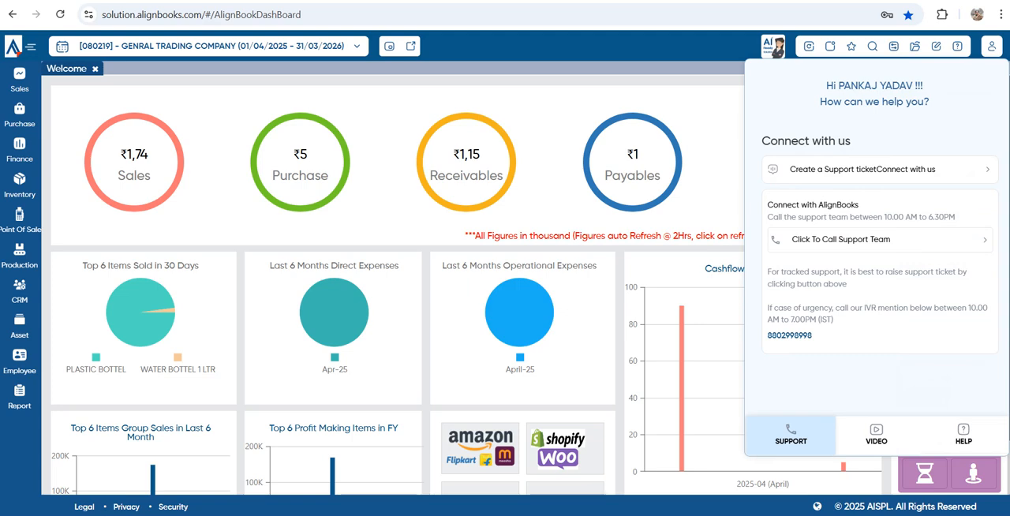
{"action": "key", "text": "Escape"}
{"action": "left_click", "coordinate": [877, 434]}
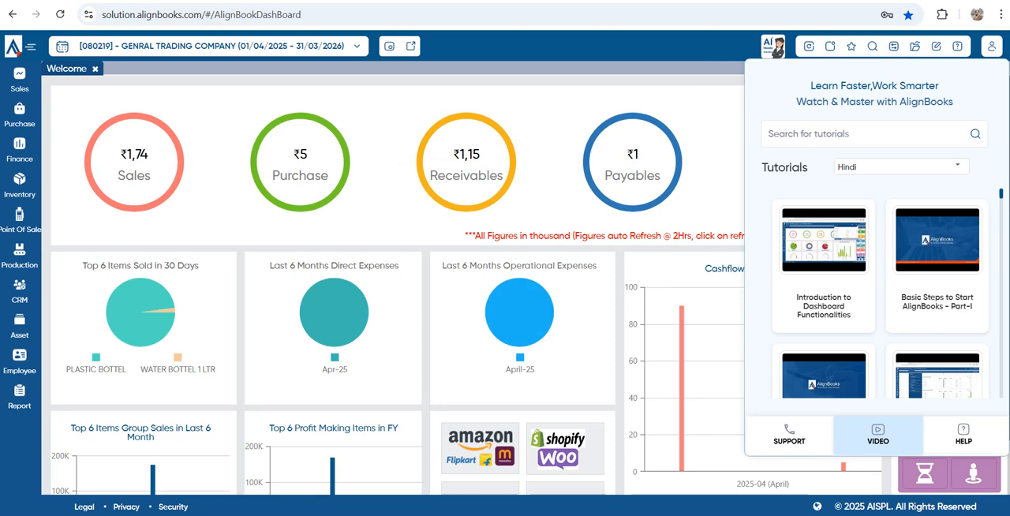
{"action": "left_click", "coordinate": [964, 434]}
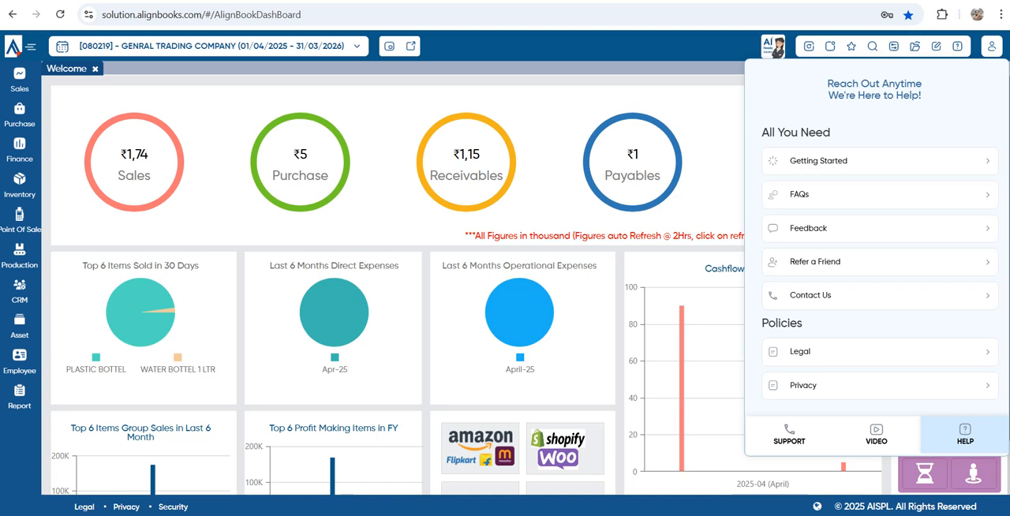
{"action": "scroll", "coordinate": [876, 260], "scroll_direction": "down", "scroll_amount": 1}
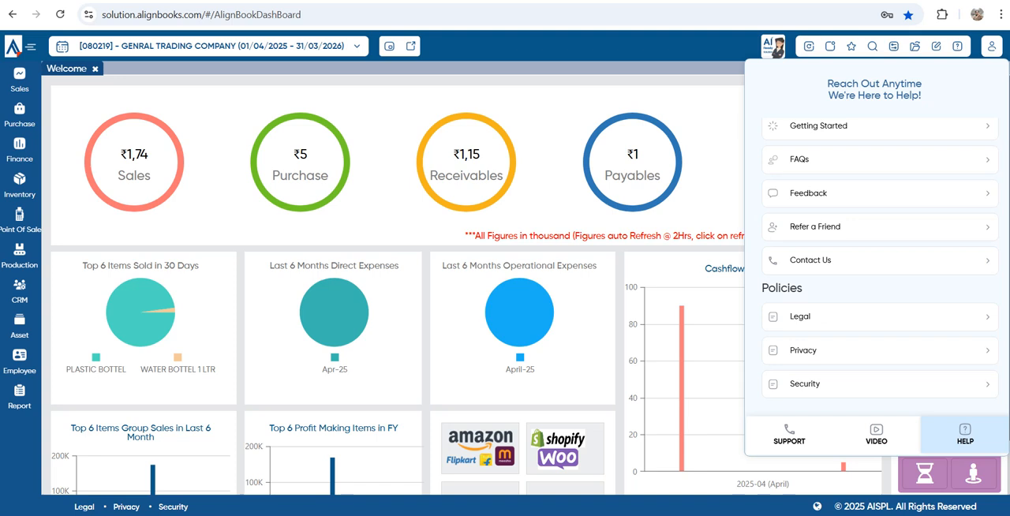
{"action": "key", "text": "Escape"}
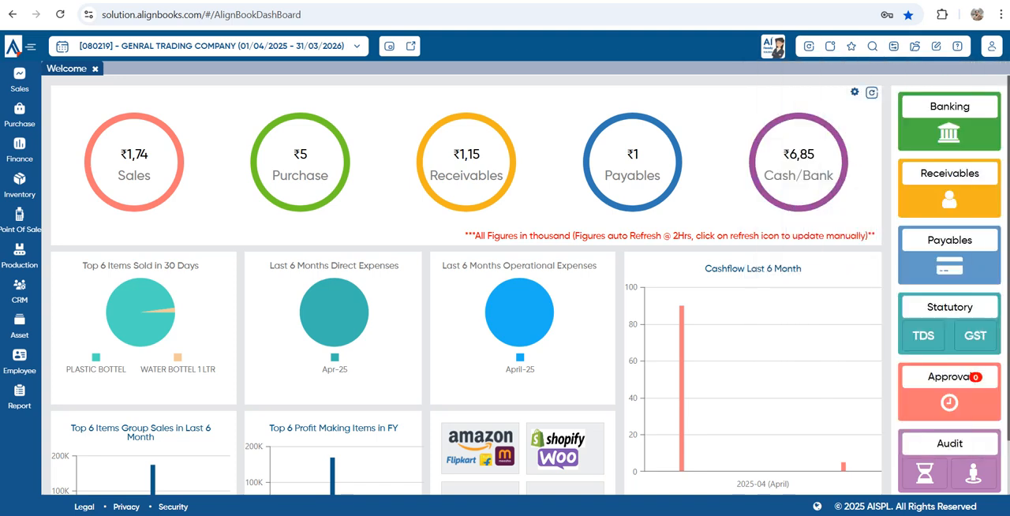